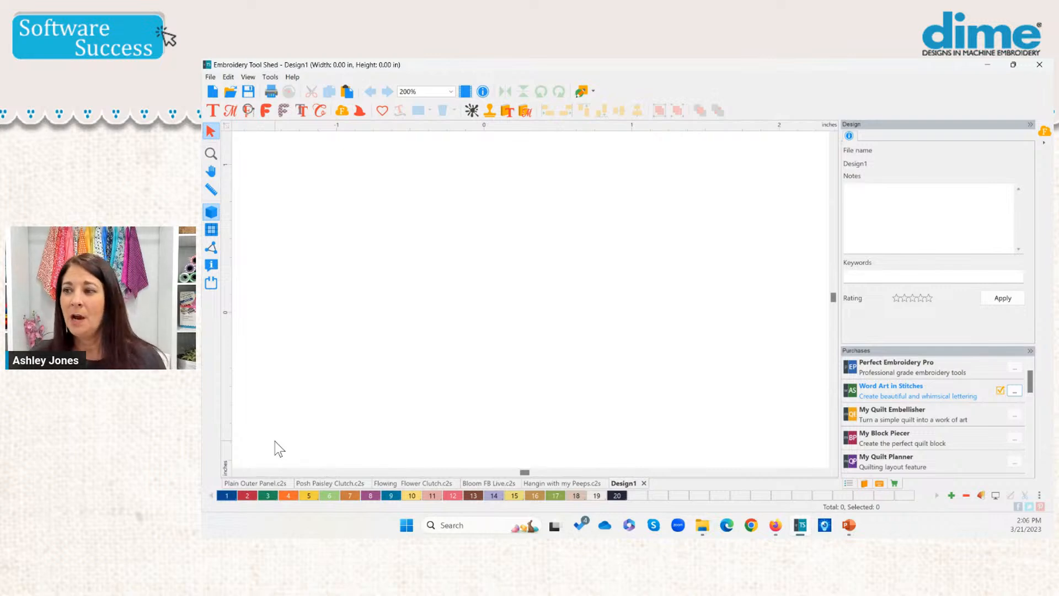
Switch to the Bloom FB Live.c2s design and examine its complete artwork
scroll(284, 409, "up", 13)
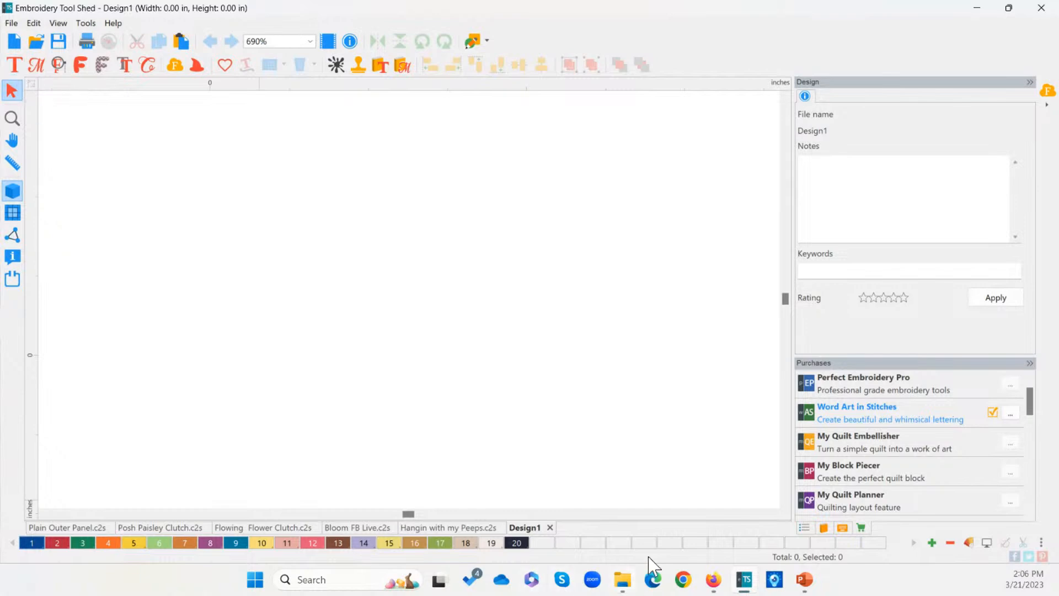
left_click(355, 531)
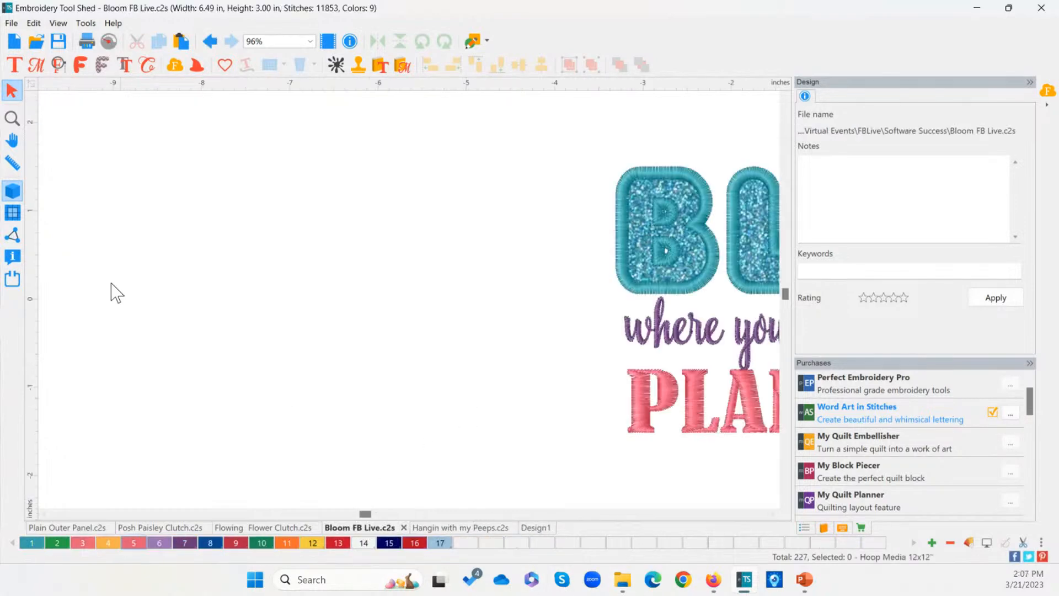
left_click(12, 118)
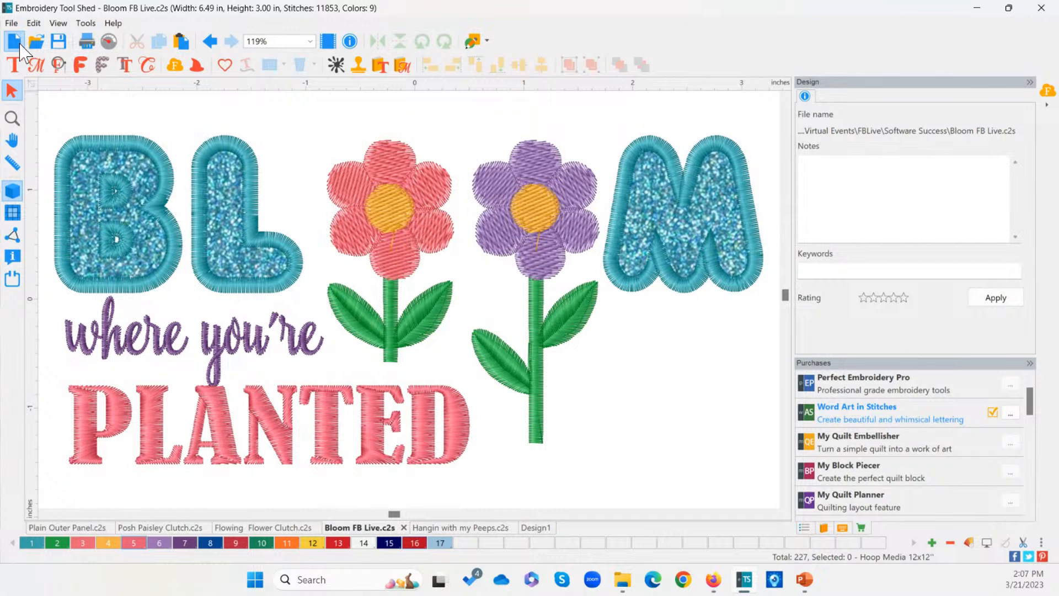
Return to Design1 and place a new applique text object on the blank canvas
left_click(546, 529)
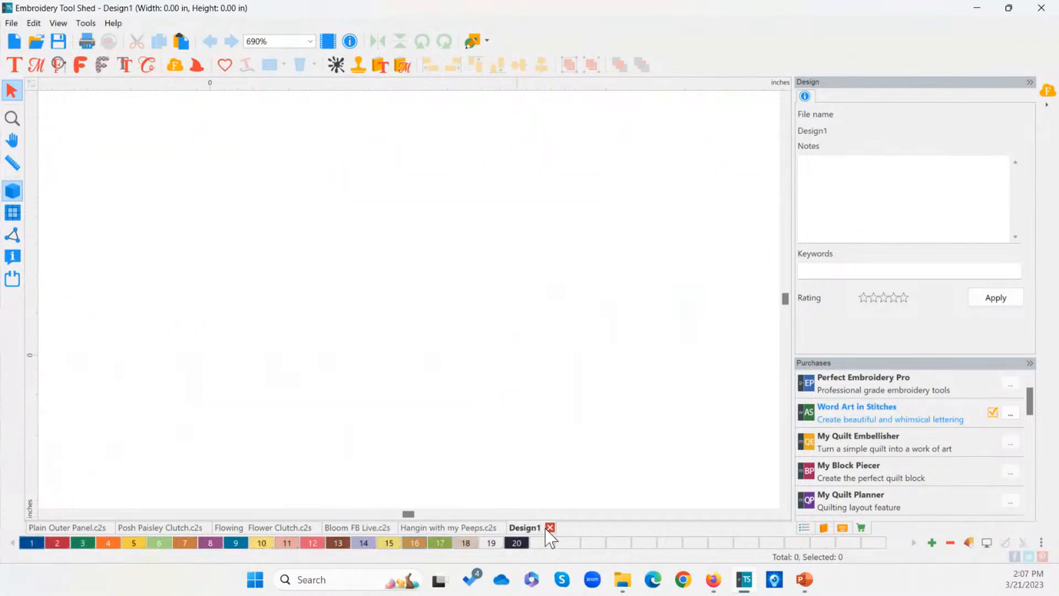
left_click(102, 66)
left_click(102, 66)
left_click(255, 282)
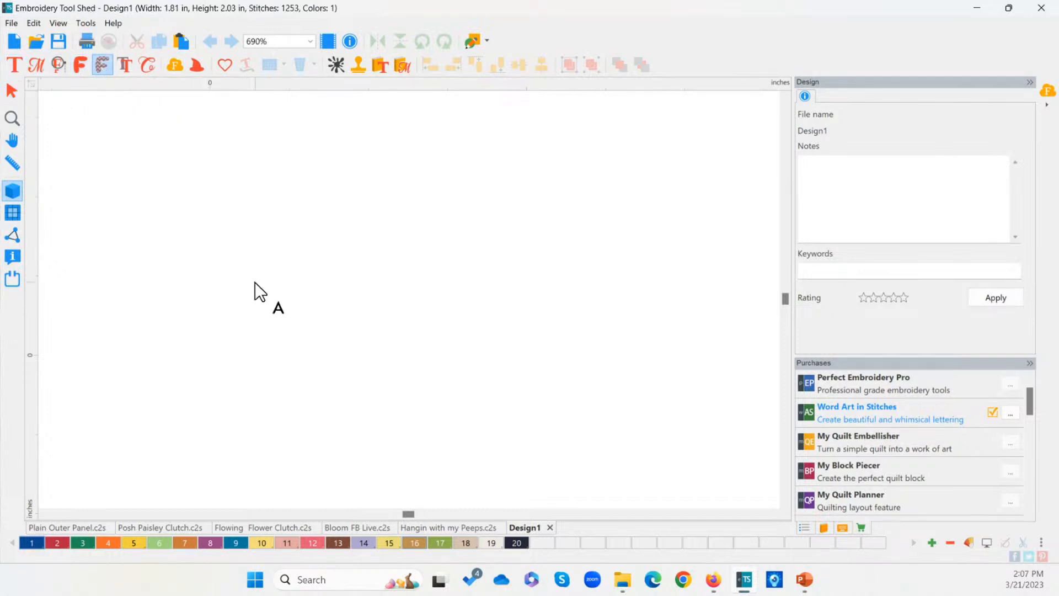
left_click(12, 140)
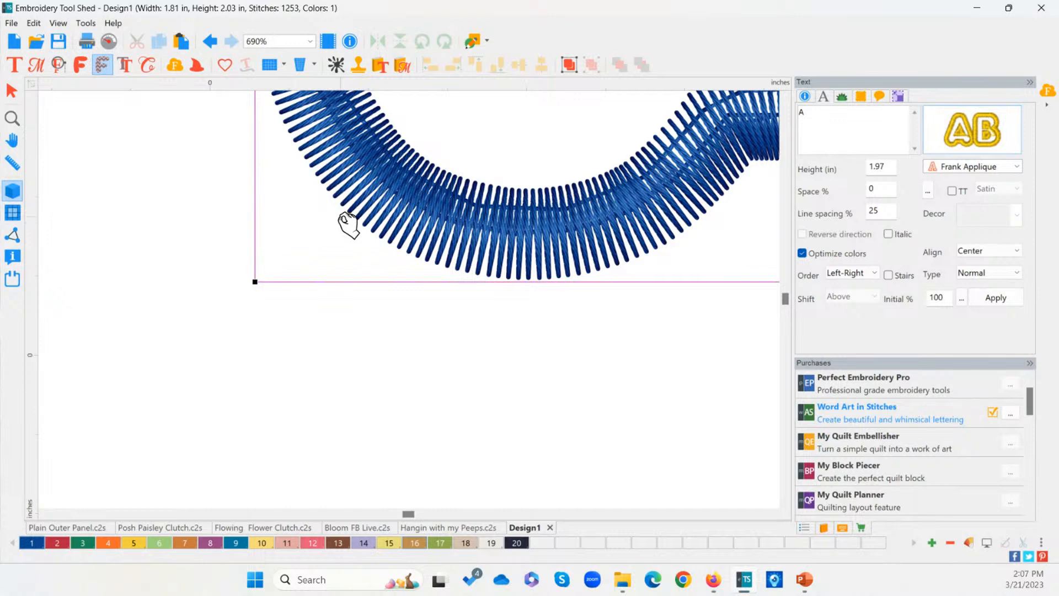
double_click(20, 130)
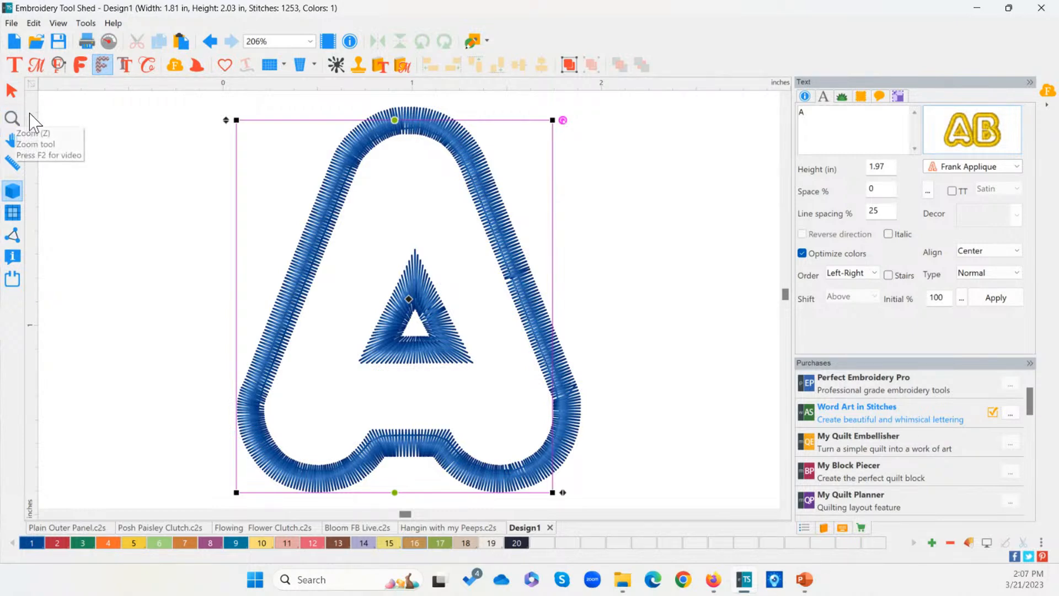
Replace the applique text with "BLM" and apply the change to the lettering
double_click(830, 122)
type("BL")
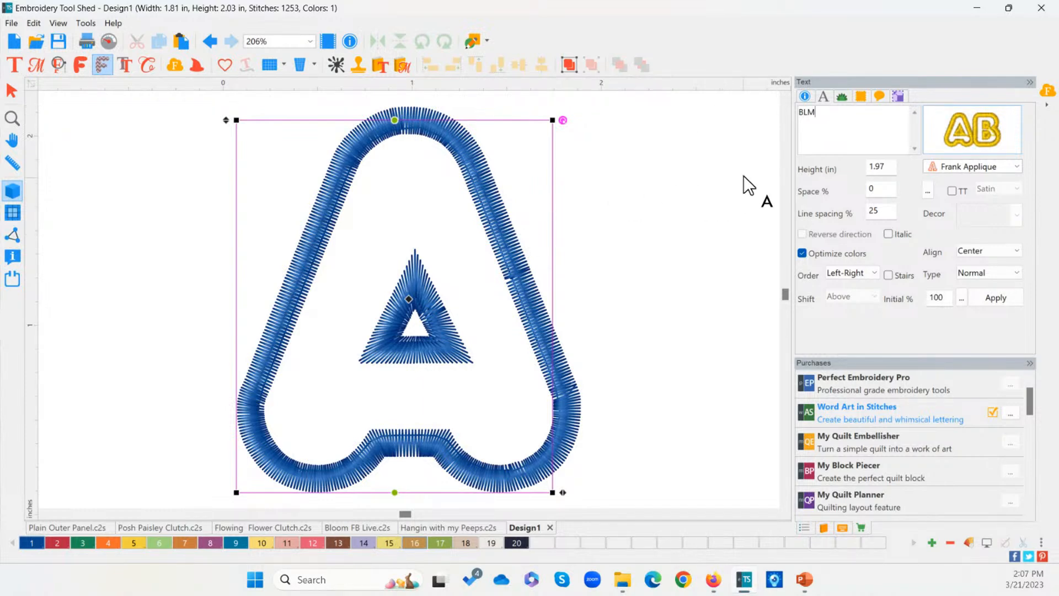
type("M")
left_click(994, 300)
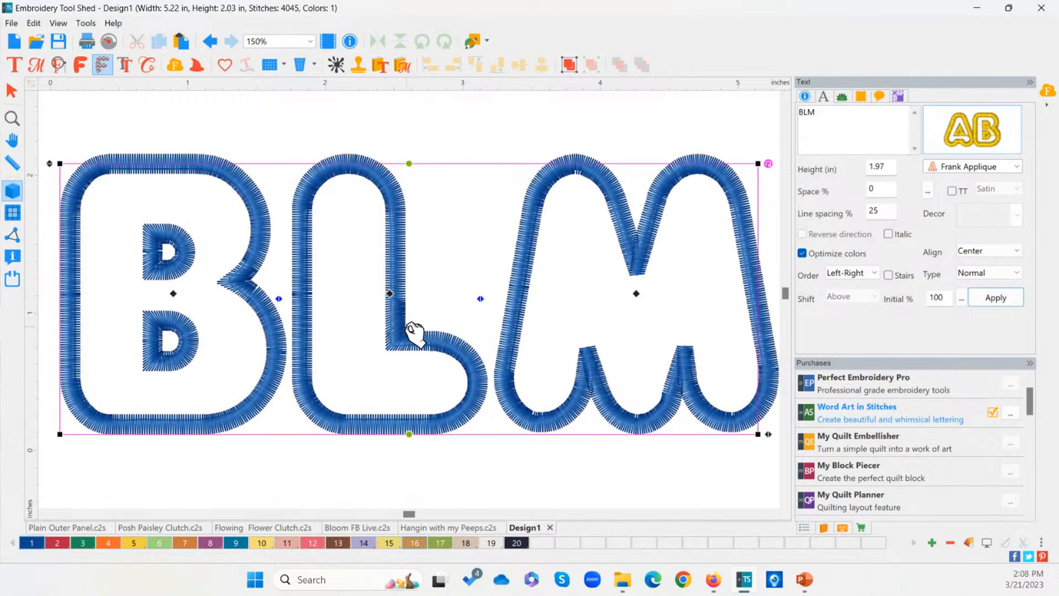
Try the Cena Applique font from the font catalog on the BLM lettering
left_click(956, 166)
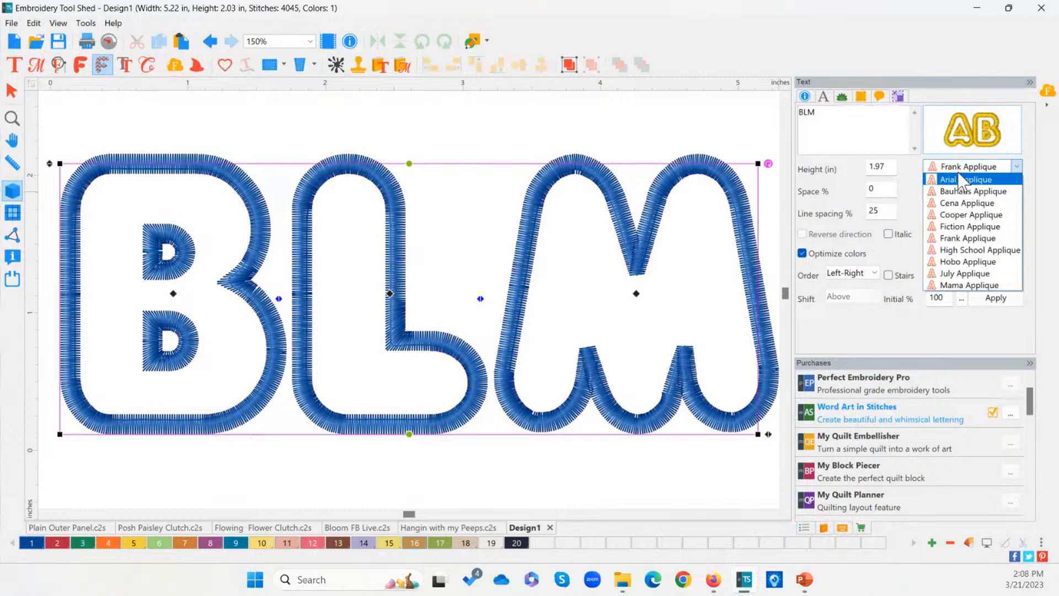
left_click(973, 139)
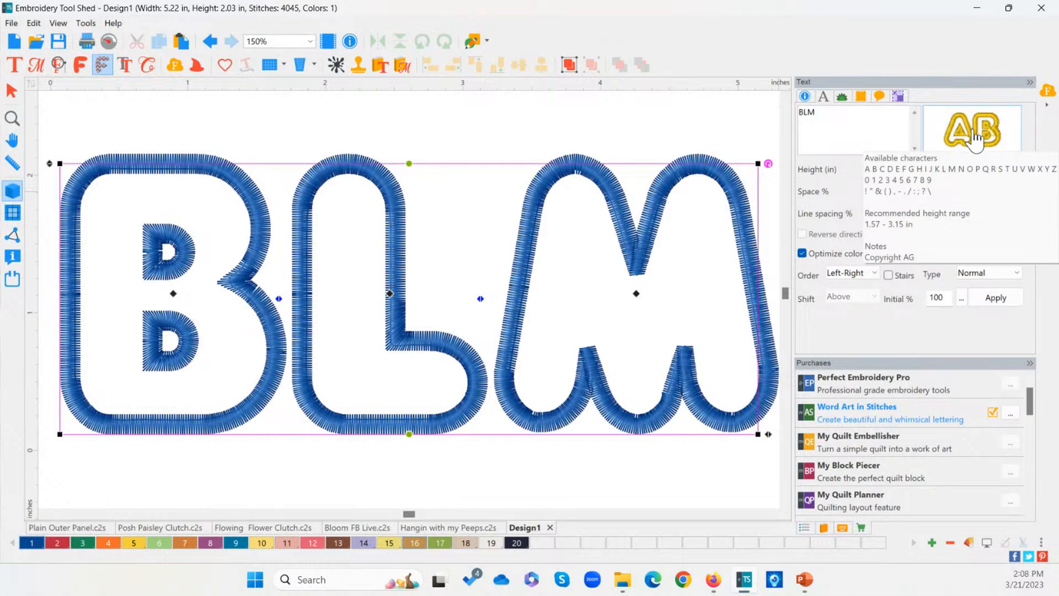
left_click(977, 119)
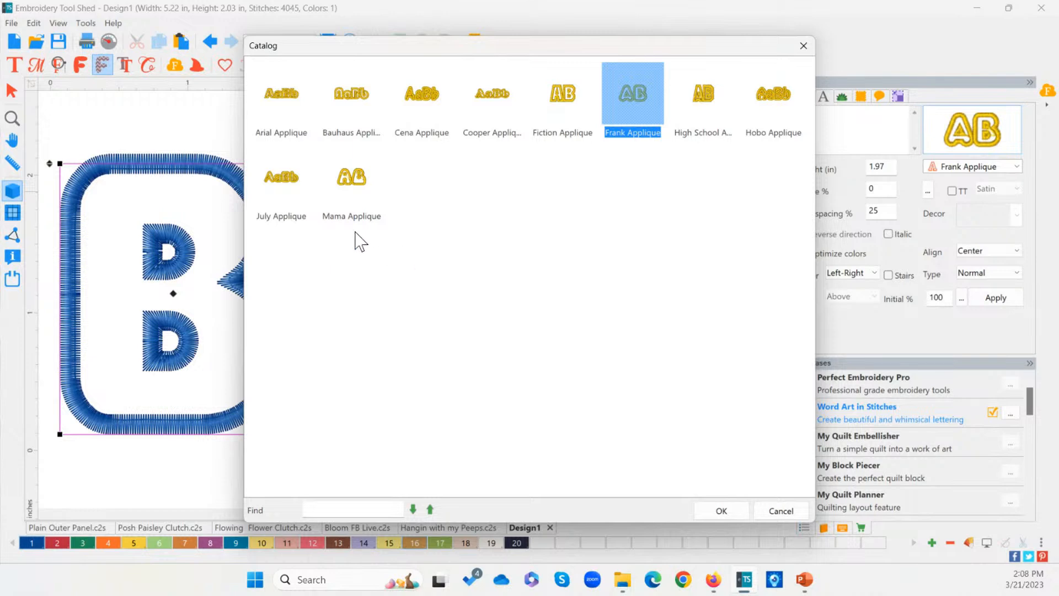
left_click(408, 108)
left_click(722, 511)
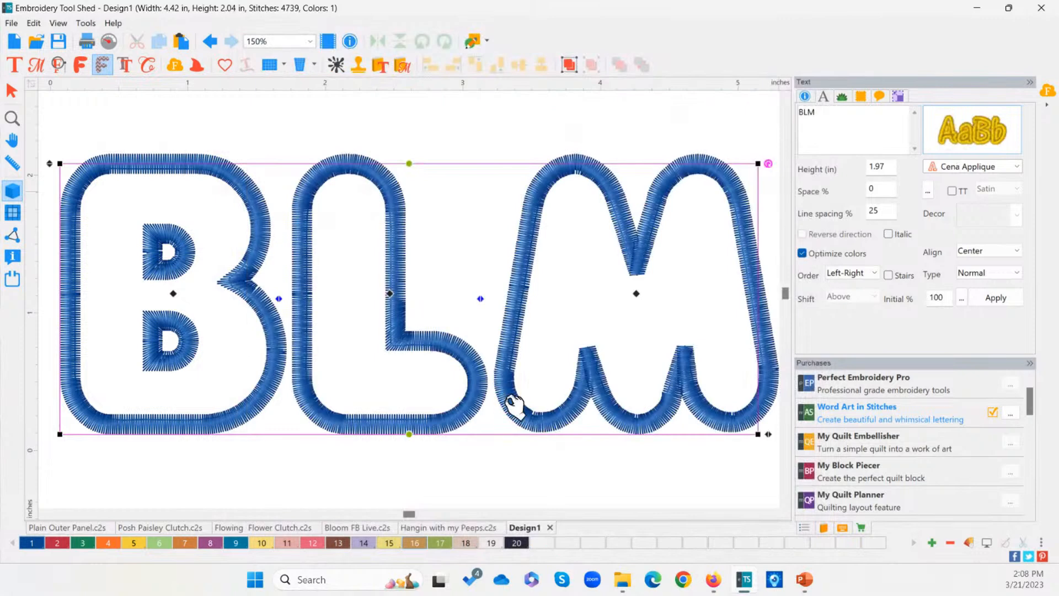
Preview the BLM lettering in each applique font from Arial Applique through July Applique
left_click(953, 169)
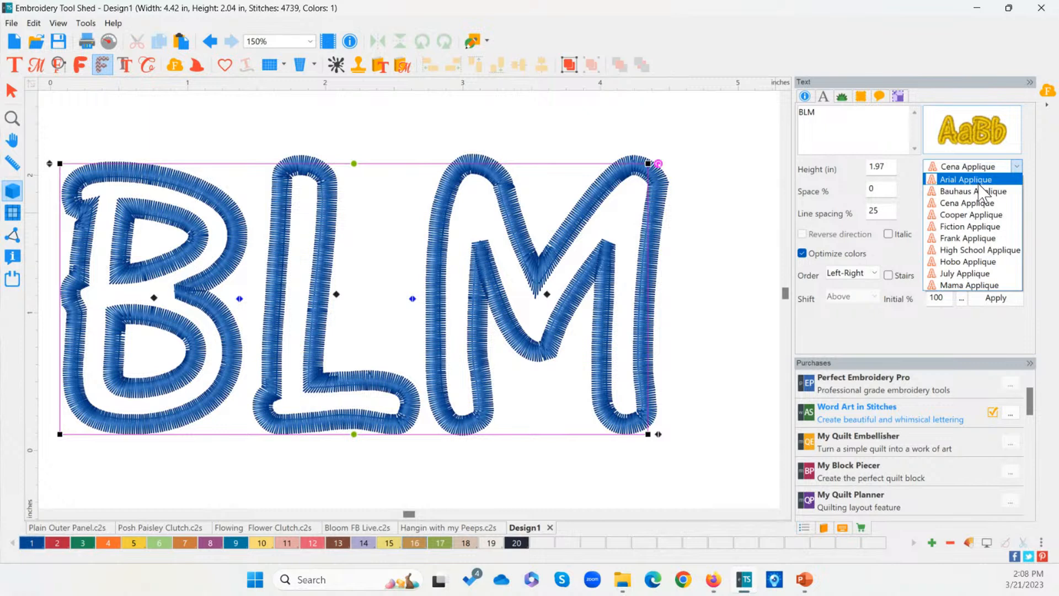
left_click(965, 179)
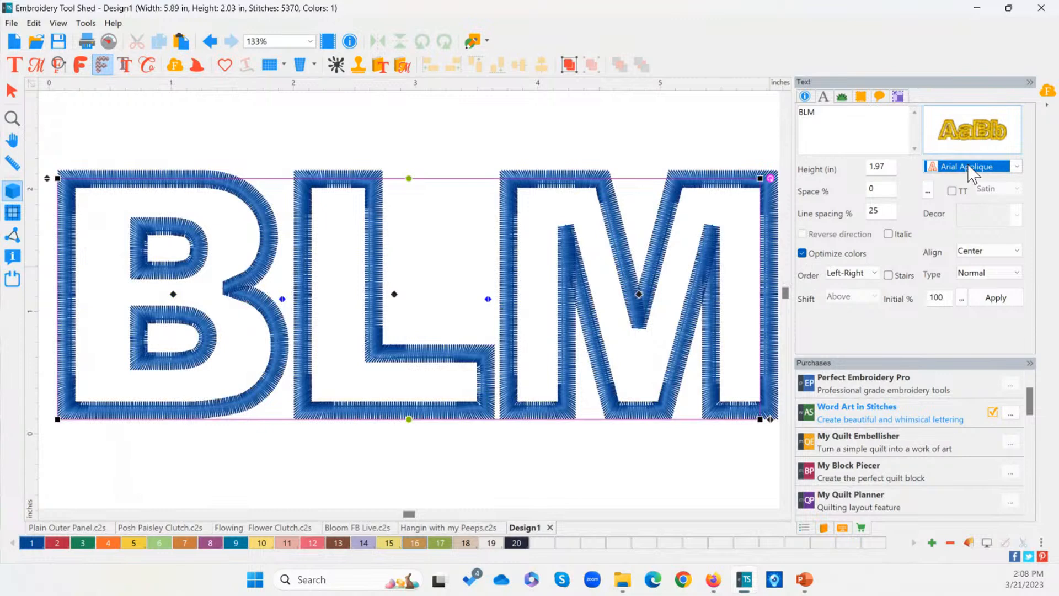
mouse_move(988, 143)
left_click(1018, 167)
left_click(1010, 180)
key("Down")
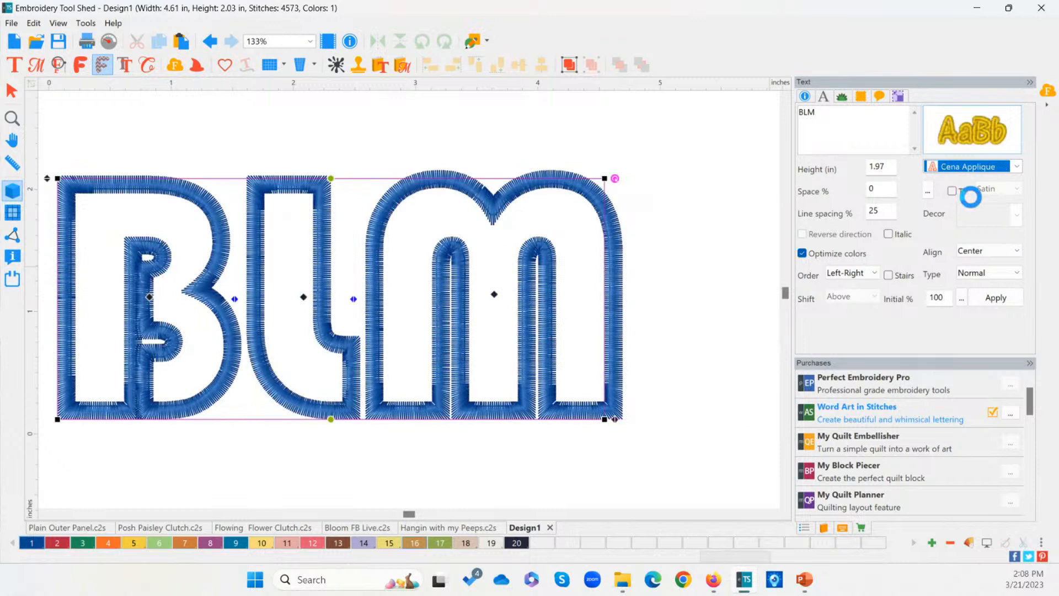
key("Down")
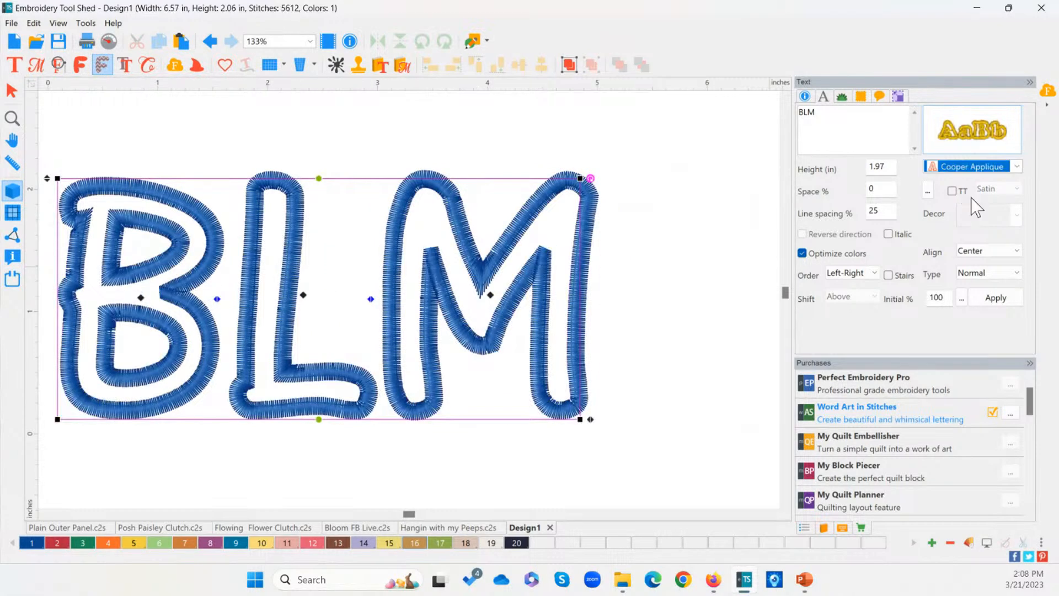
key("Down")
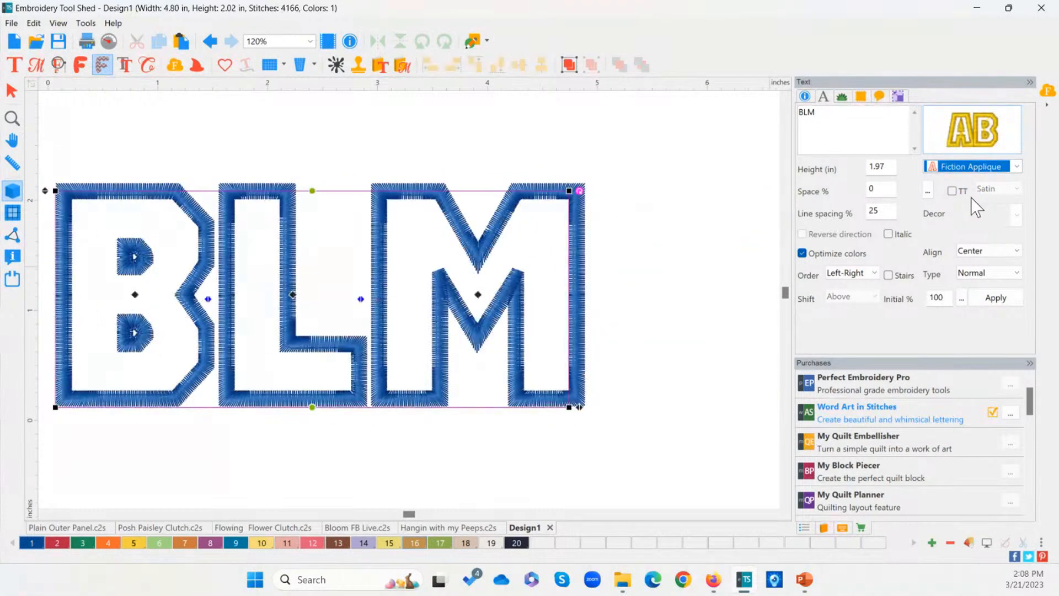
key("Down")
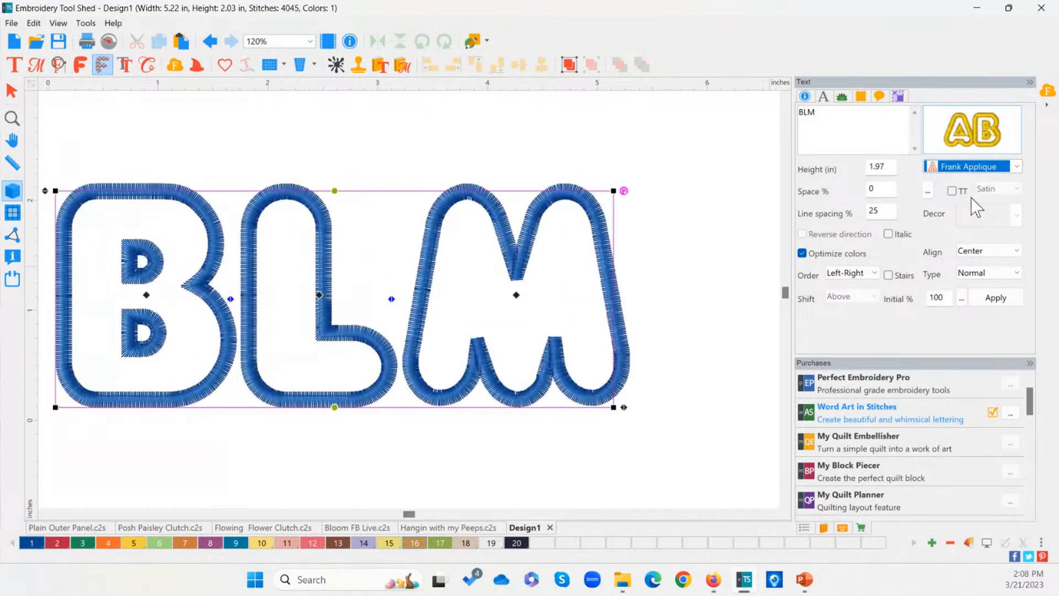
key("Down")
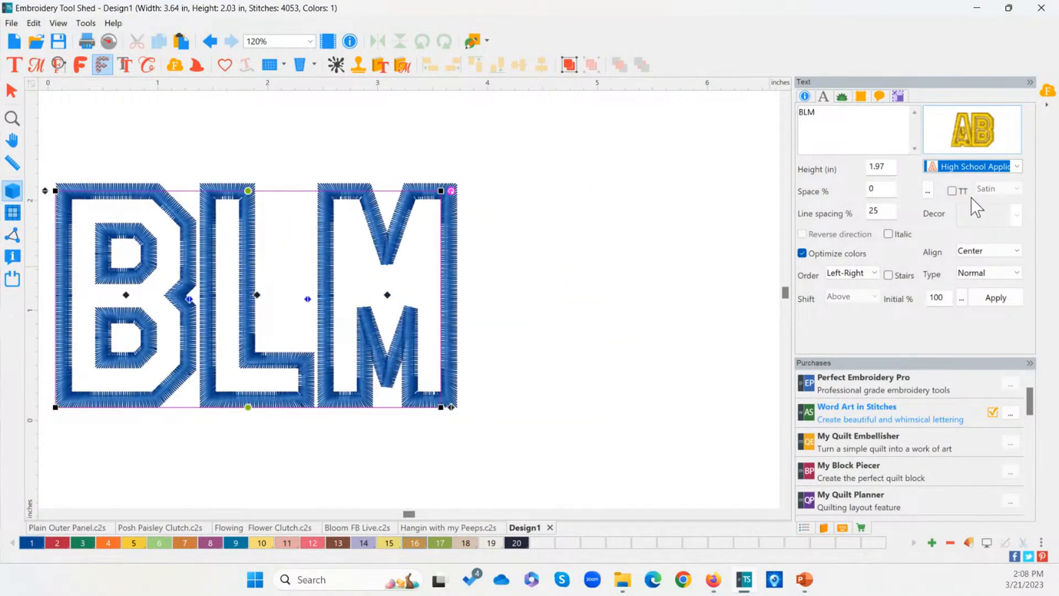
key("Down")
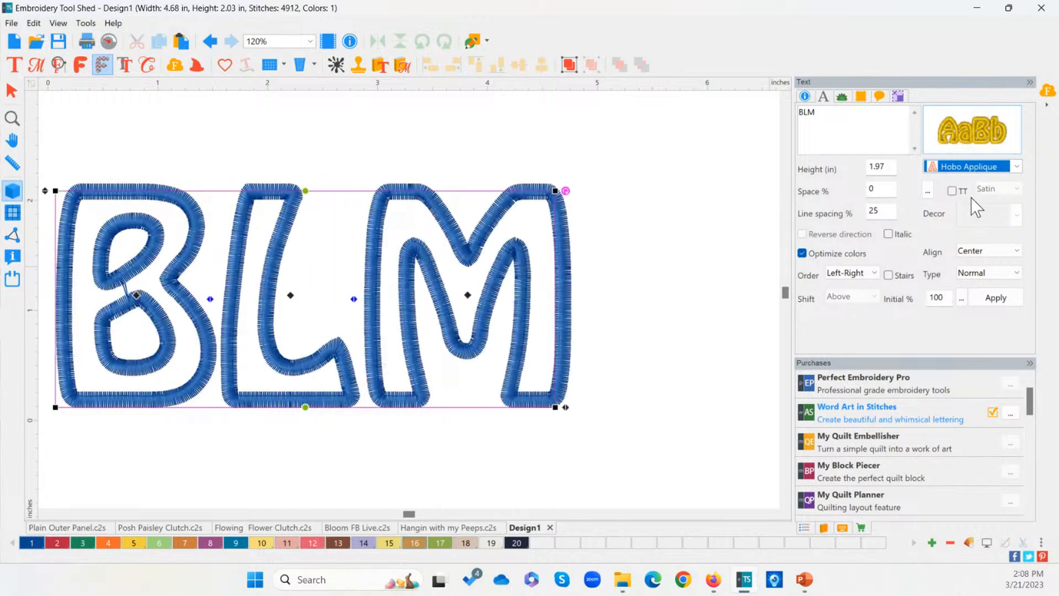
key("Down")
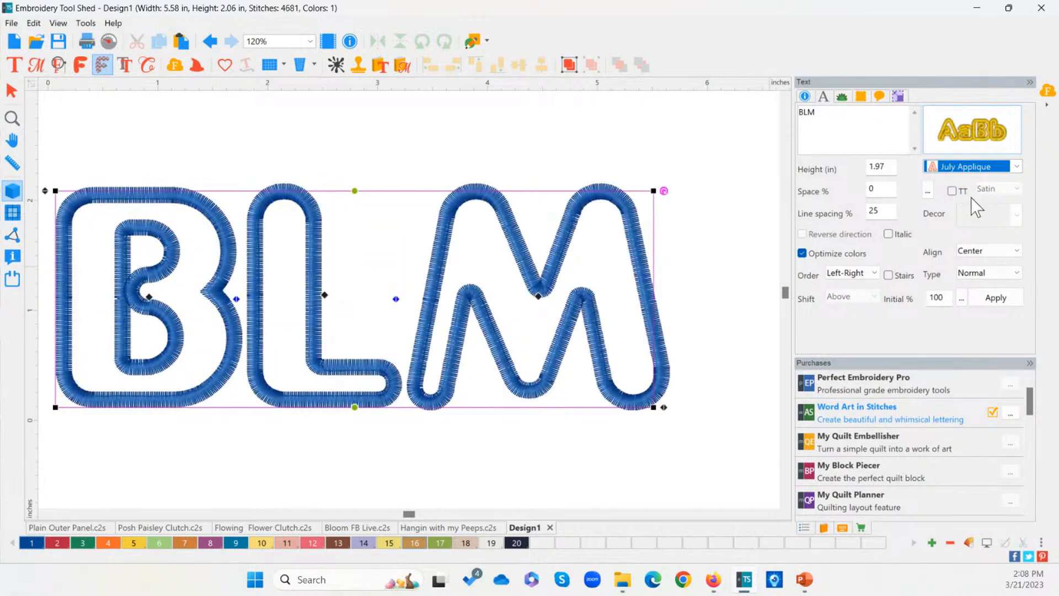
Compare the applique fonts again from Arial Applique onward and set the BLM lettering to Frank Applique
left_click(1008, 137)
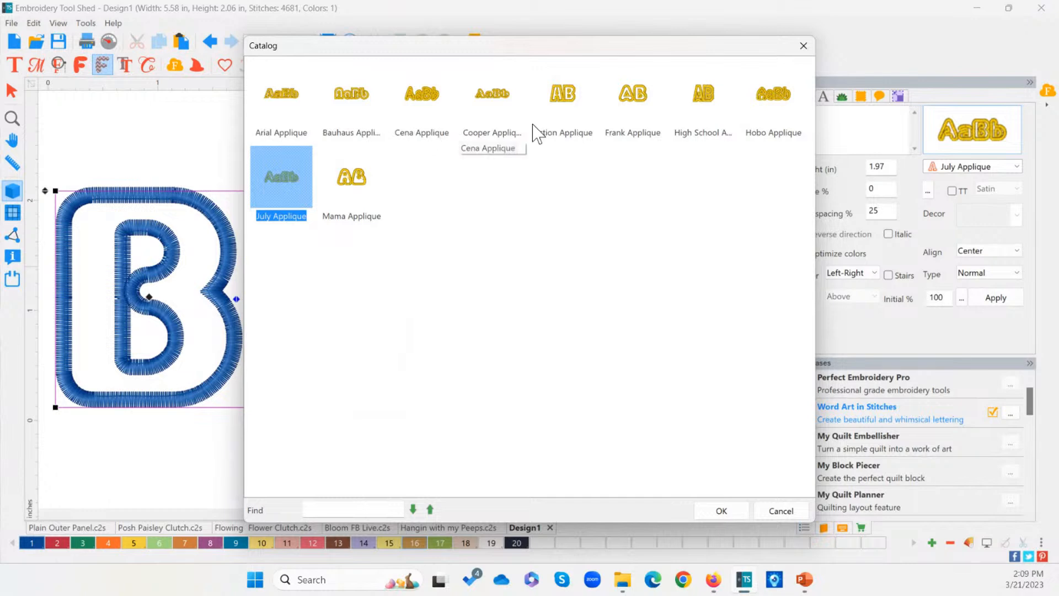
left_click(803, 45)
left_click(967, 167)
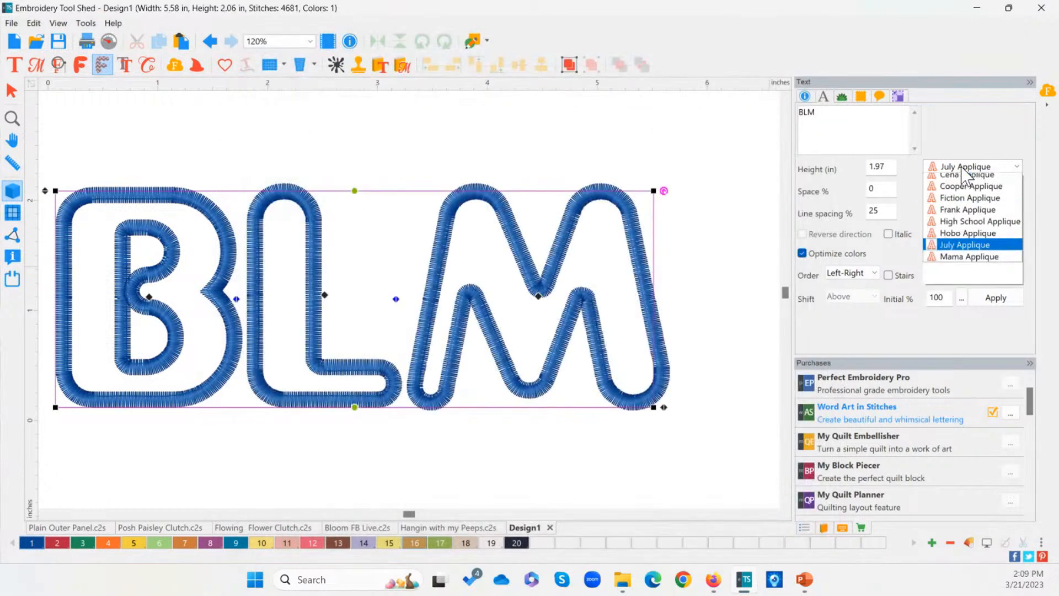
left_click(963, 179)
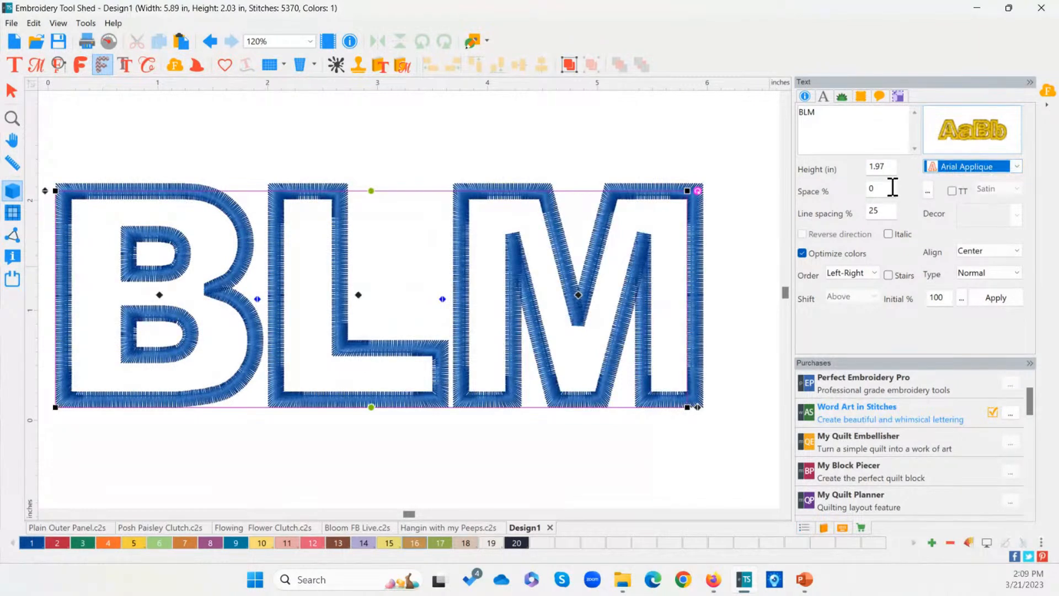
key("Down")
key("Down")
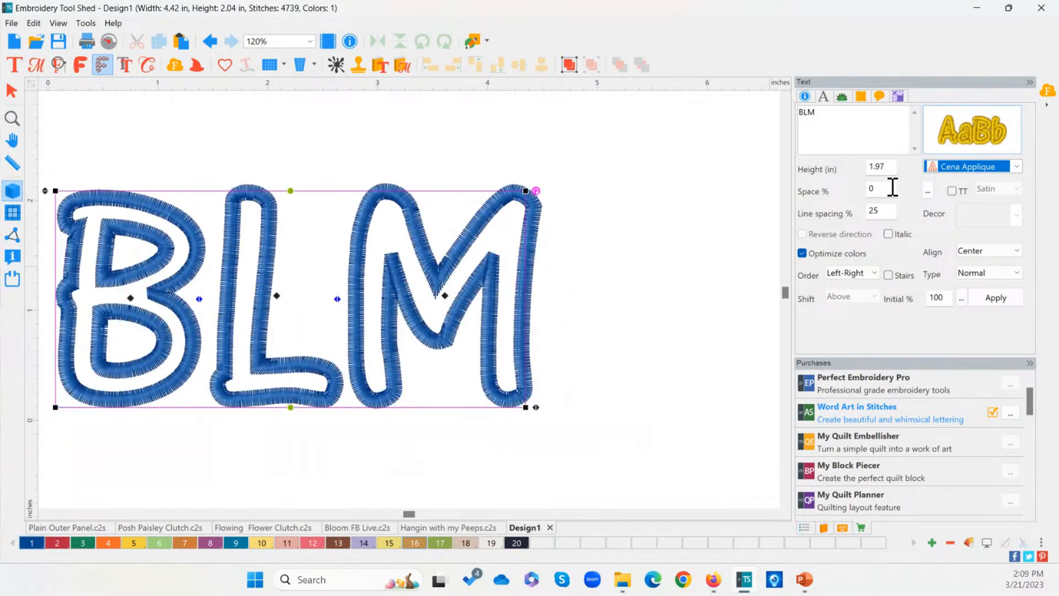
key("Down")
key("Down")
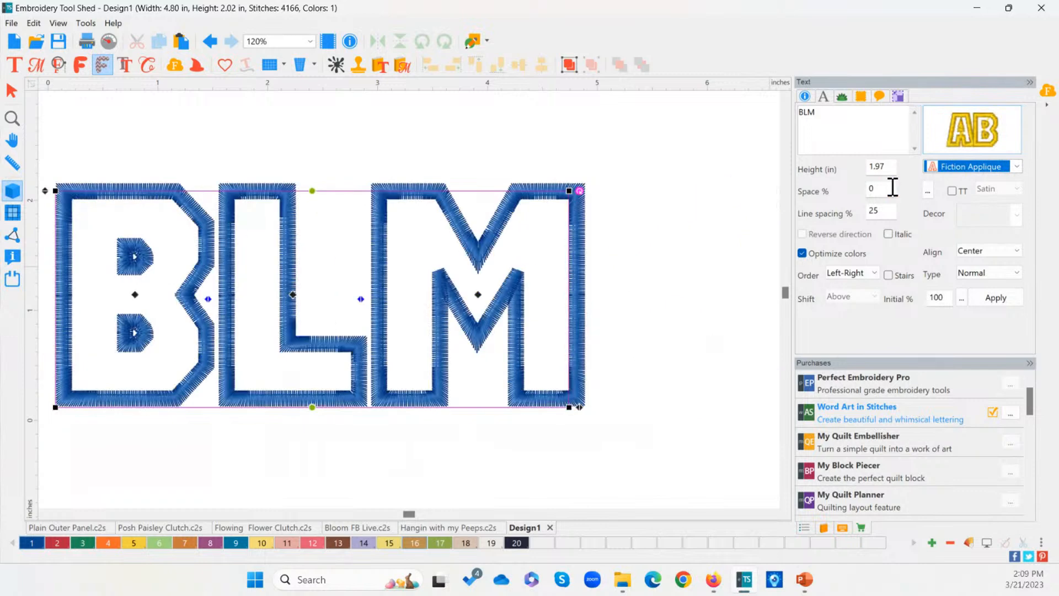
key("Down")
key("Down")
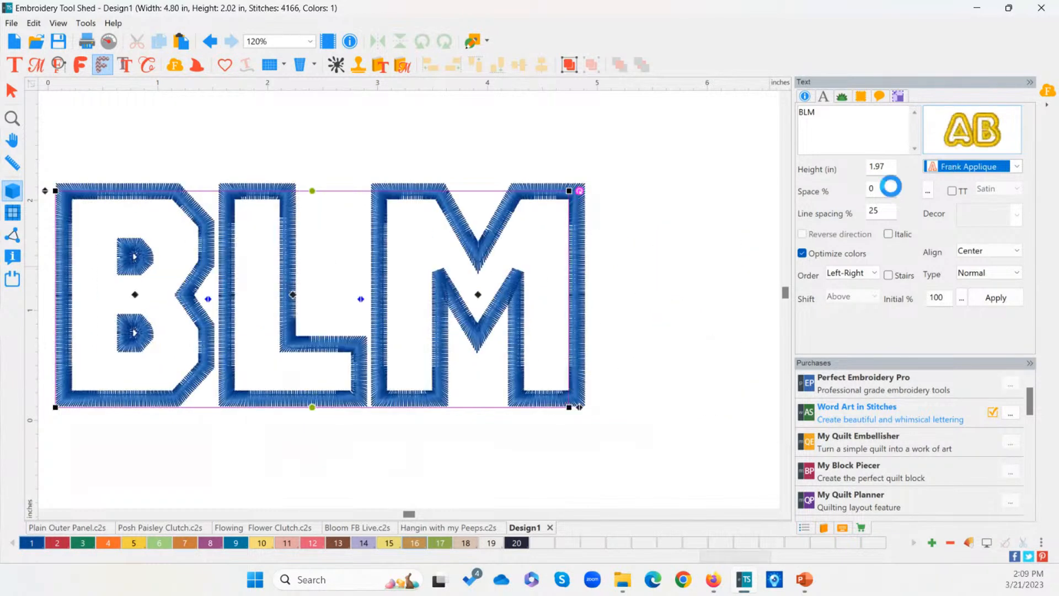
key("Down")
key("Up")
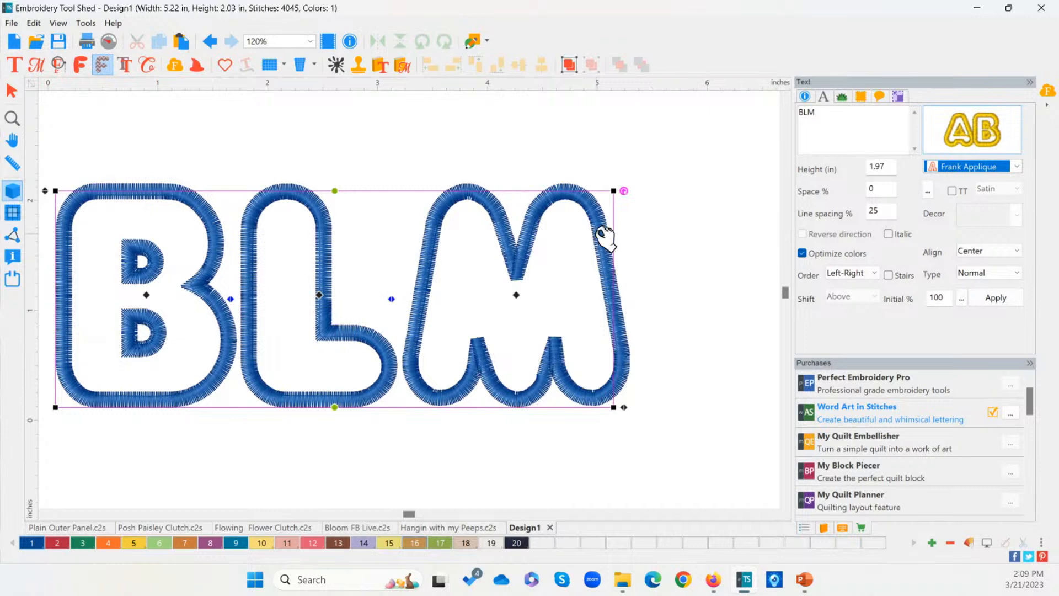
Set the height of the BLM lettering to 1.5 inches and apply it
left_click(889, 168)
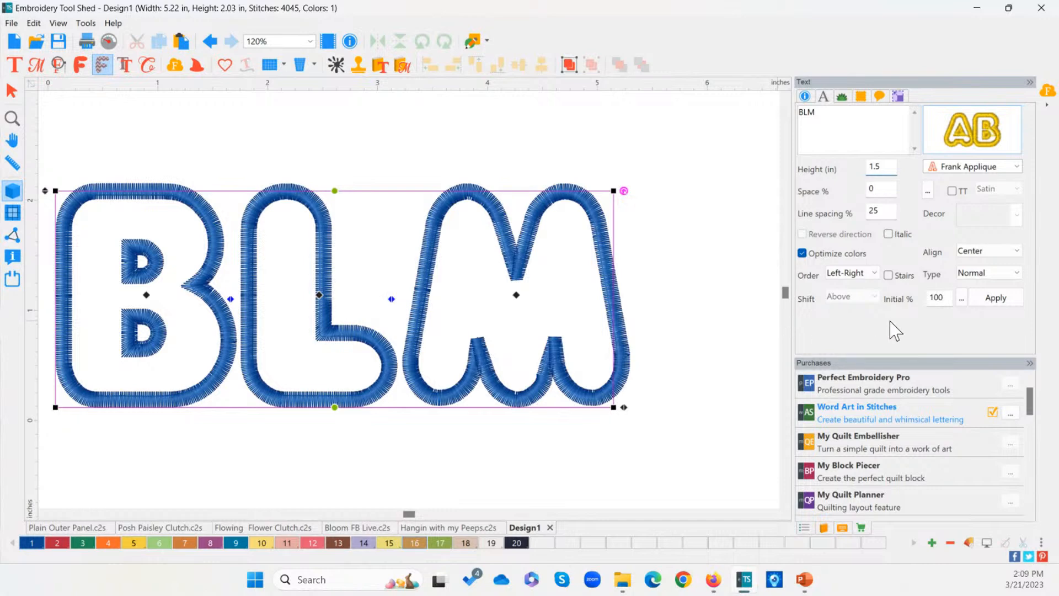
left_click(1009, 302)
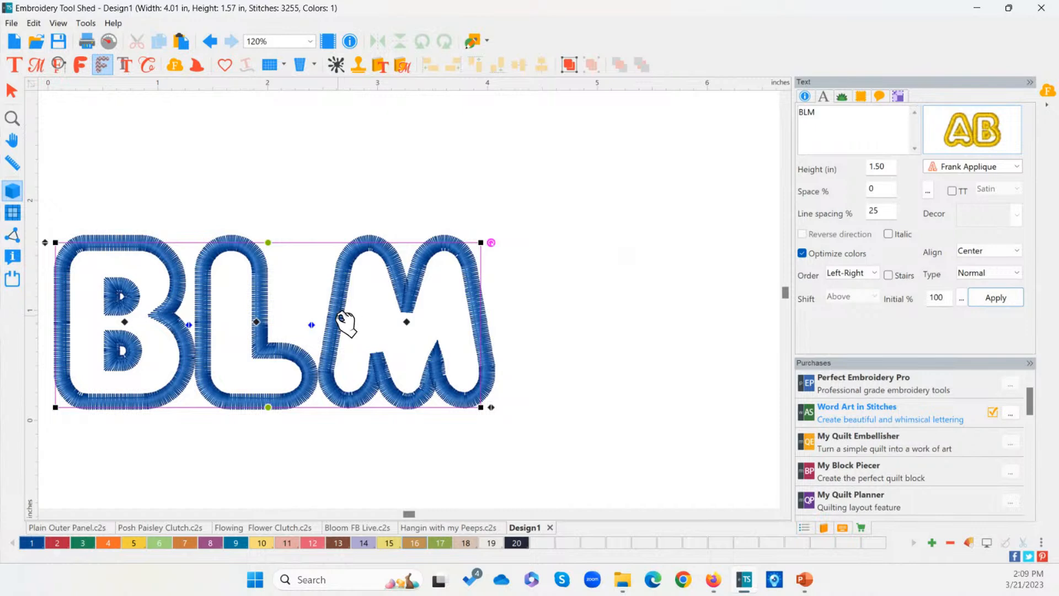
left_click(12, 118)
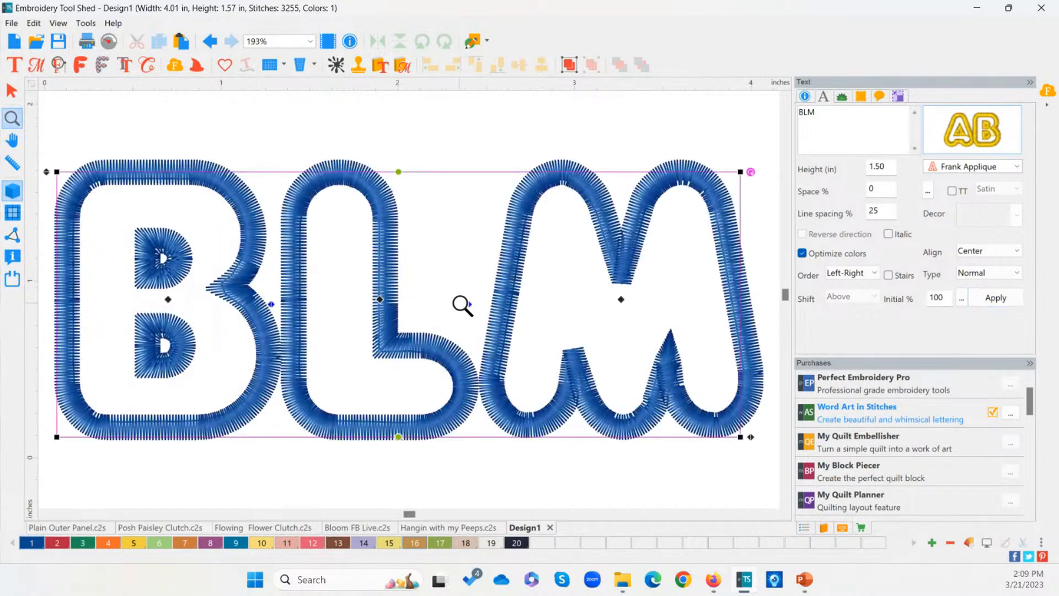
Widen the gap between the L and M of the BLM lettering until the design is about 5.74 inches wide
left_click(11, 91)
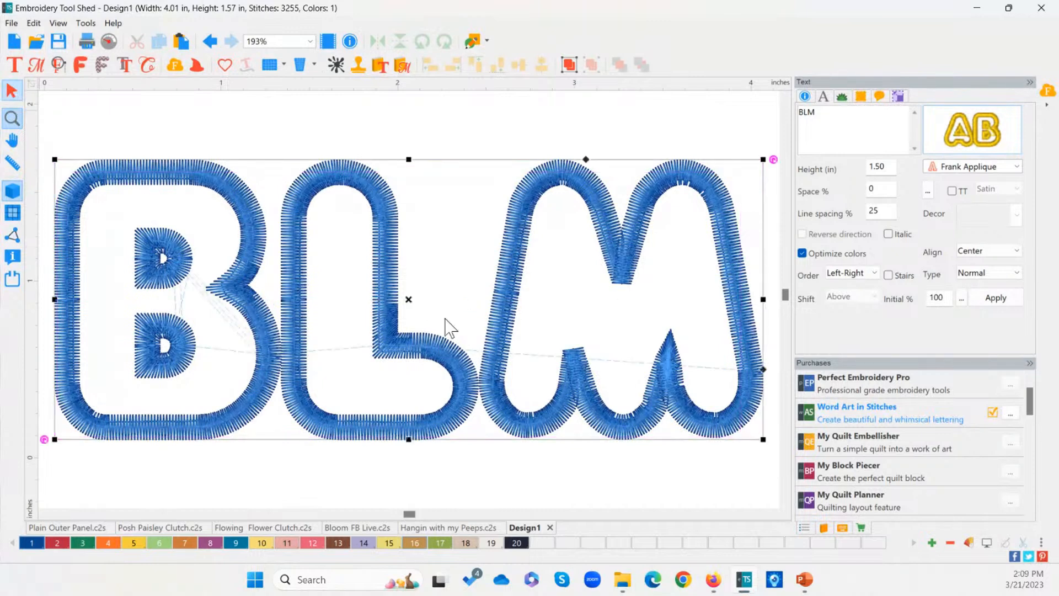
left_click(363, 290)
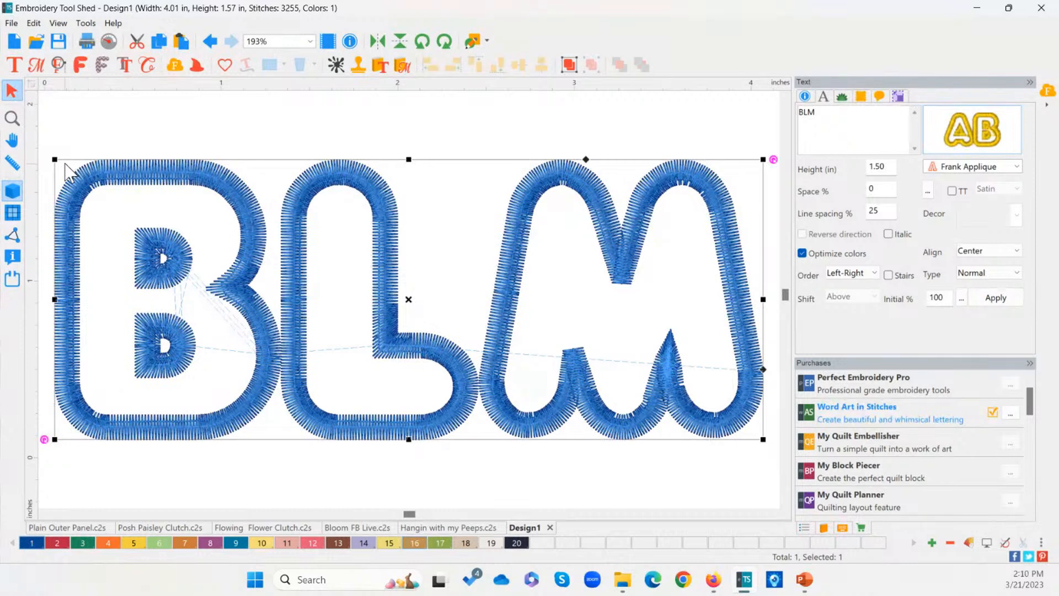
left_click(15, 62)
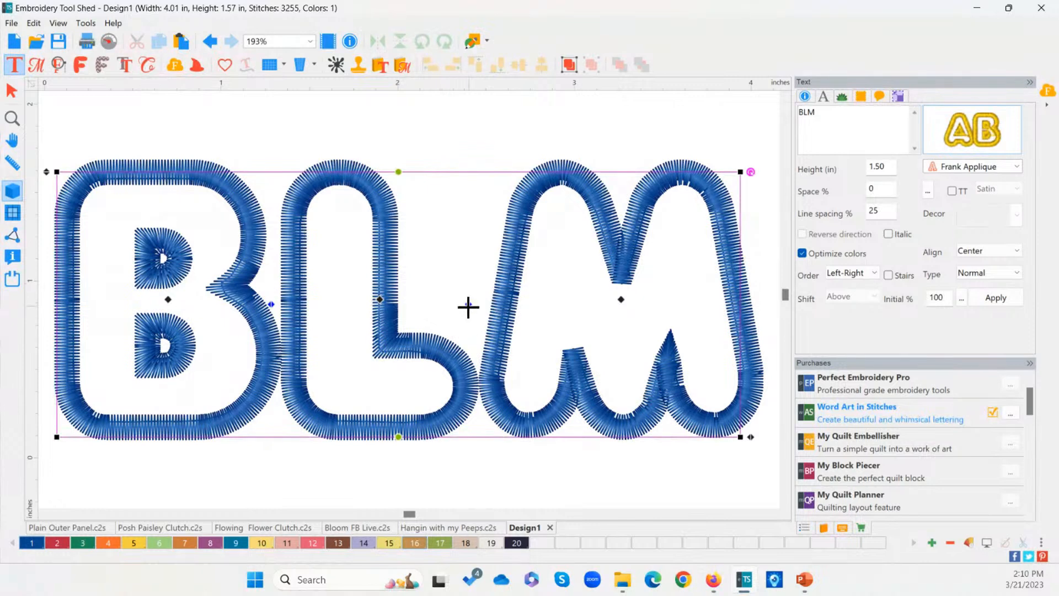
left_click_drag(466, 304, 680, 291)
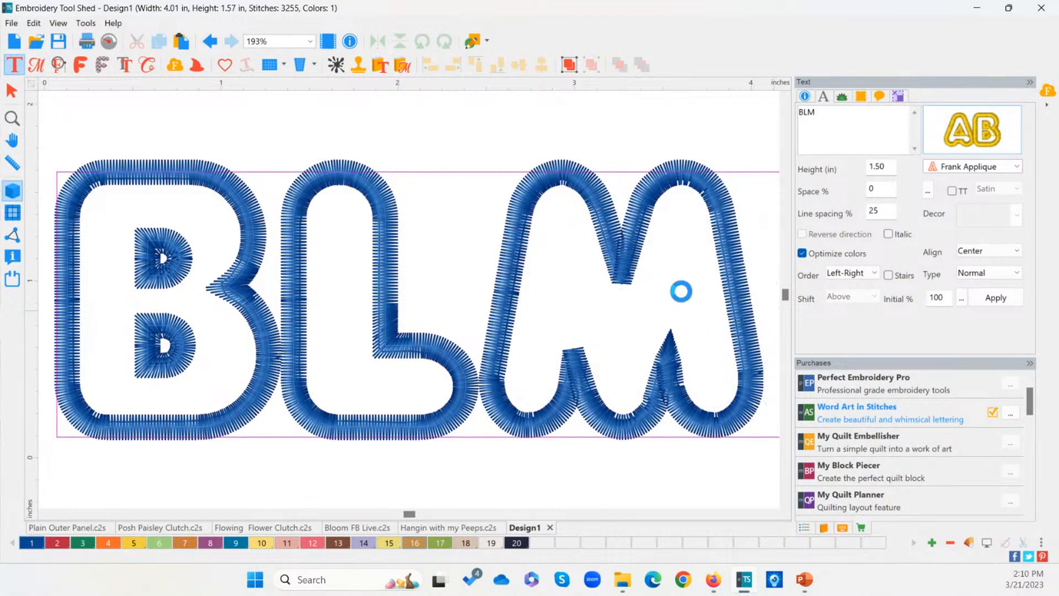
left_click(11, 120)
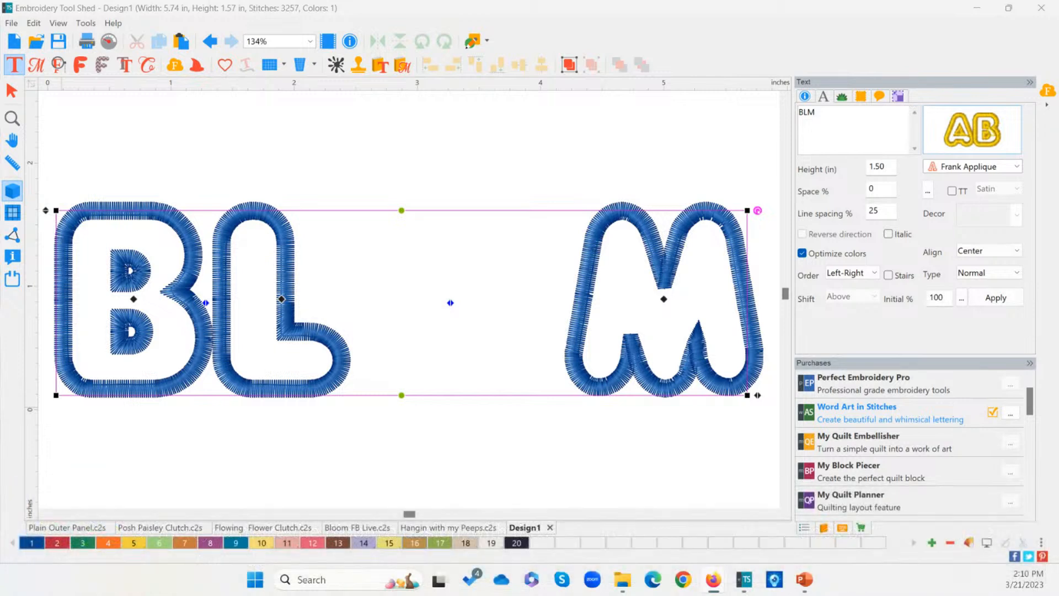
Check the BLM lettering in Bloom FB Live.c2s, and widen the L–M gap in Design1 to about 6.09 inches overall width
left_click(353, 528)
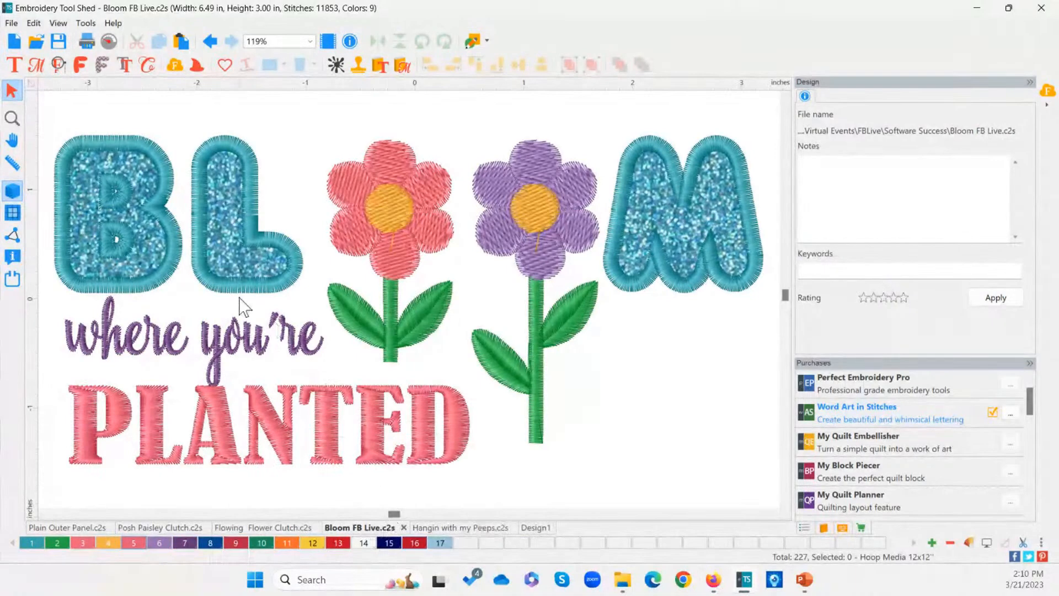
left_click(156, 294)
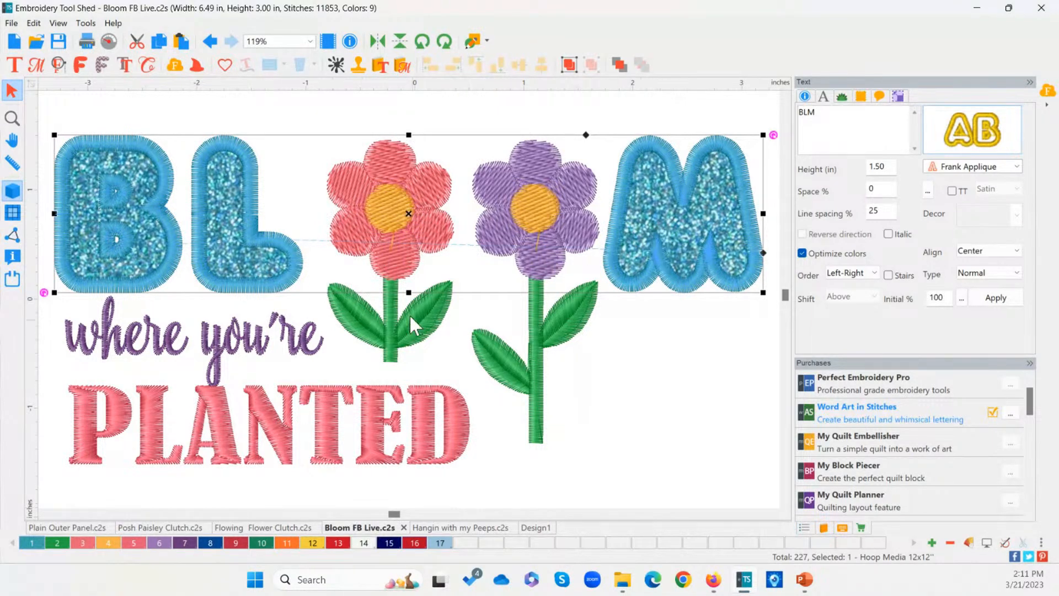
left_click(529, 530)
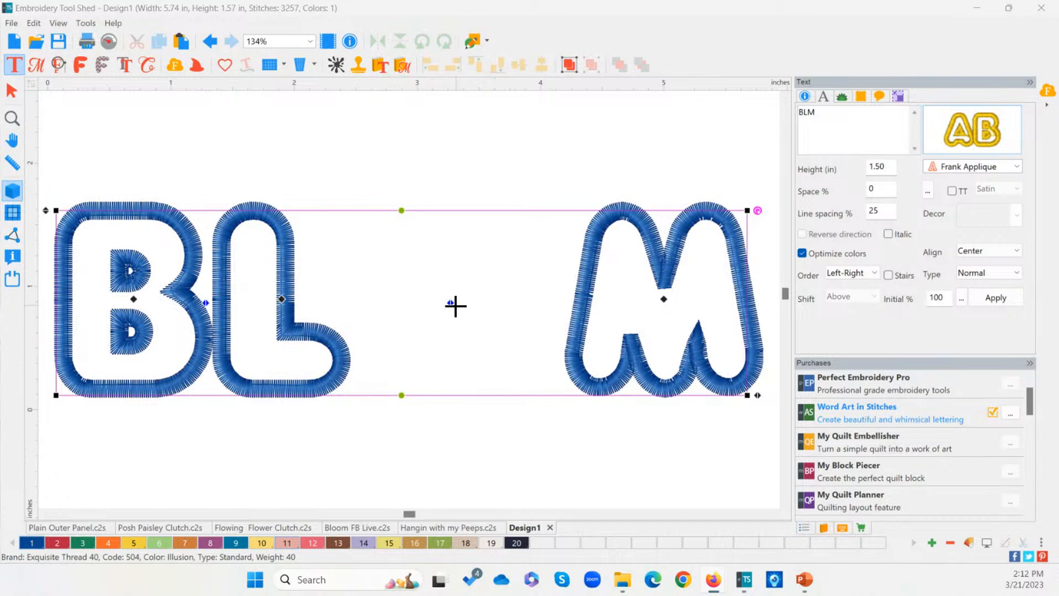
left_click_drag(455, 305, 541, 310)
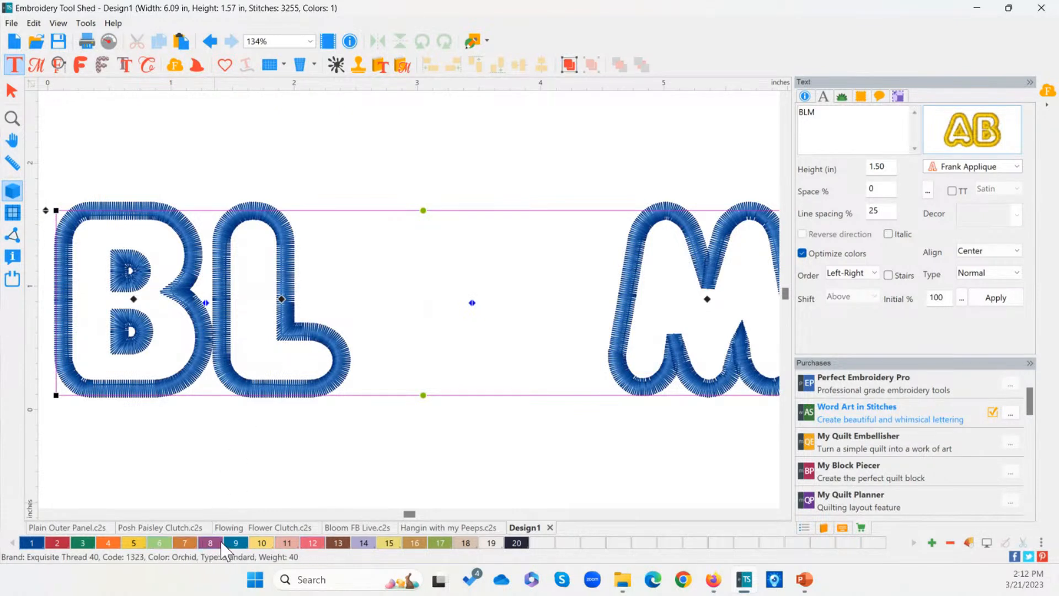
Try yellow and orange threads on the BLM lettering and set its thread colour to Surf Blue
left_click(234, 546)
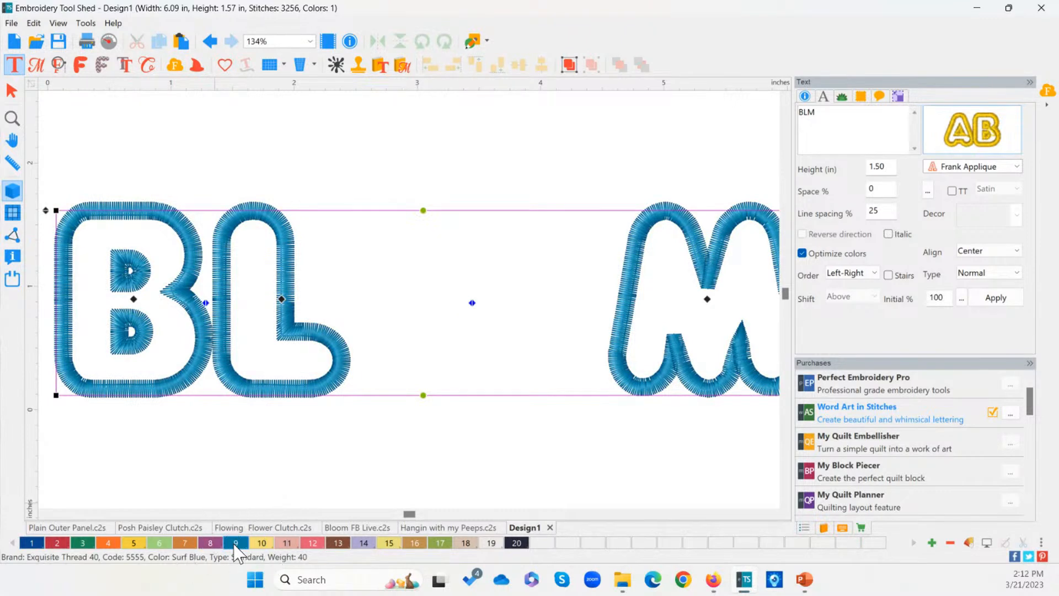
left_click(263, 545)
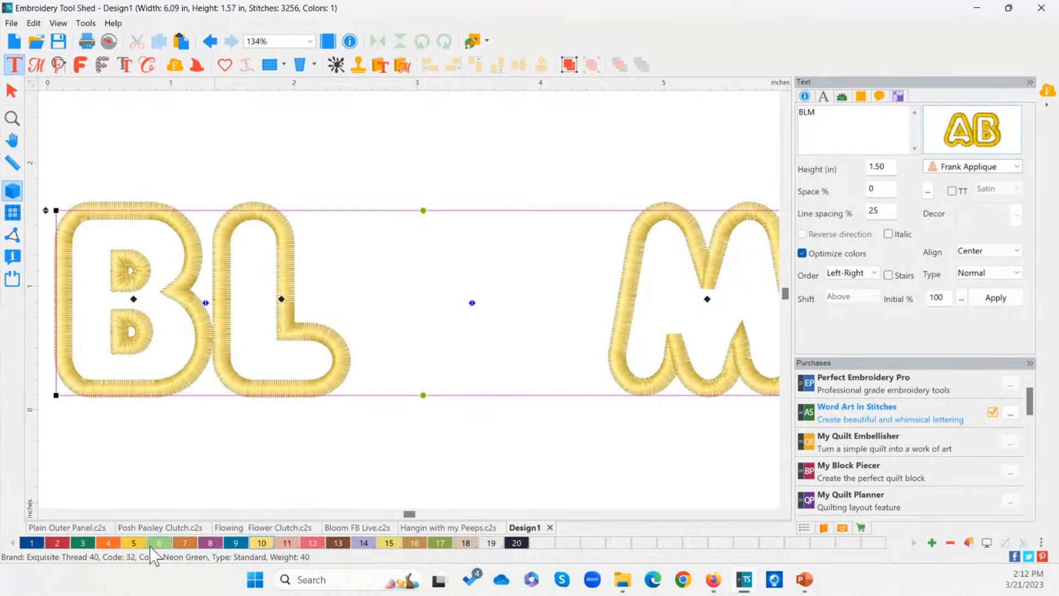
left_click(108, 544)
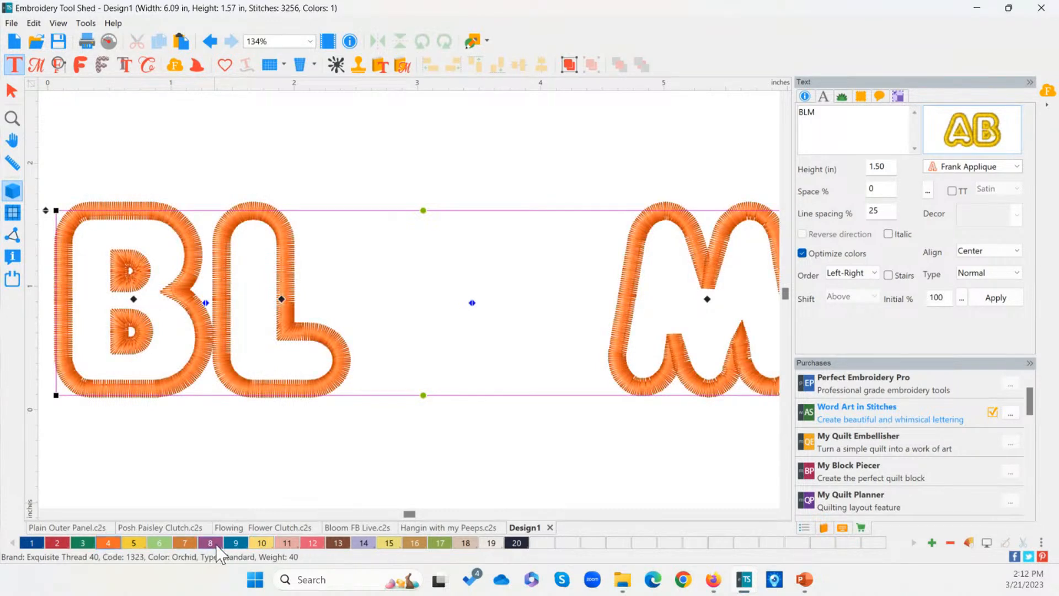
left_click(233, 546)
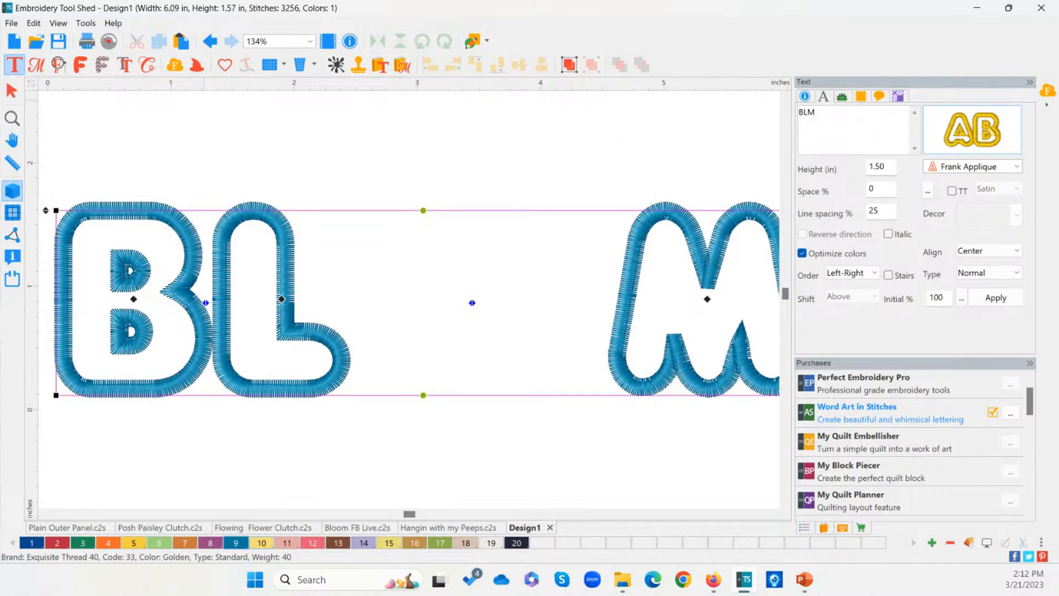
Fill the BLM lettering with the Siser Glitter HTV fabric GLTR-32Aqua and scale the fabric to 61%
left_click(861, 97)
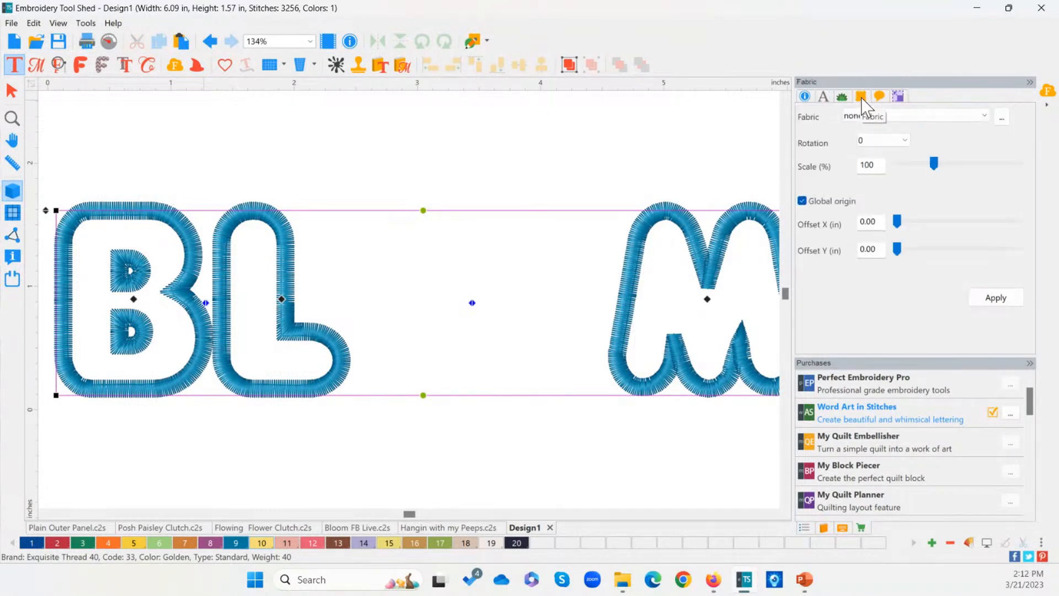
left_click(1003, 121)
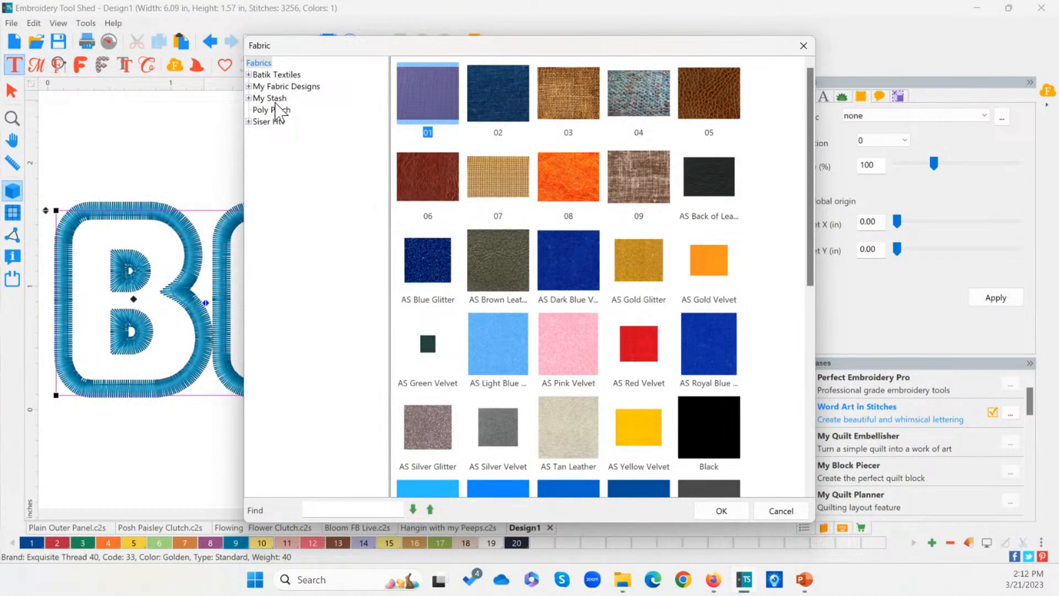
left_click(267, 122)
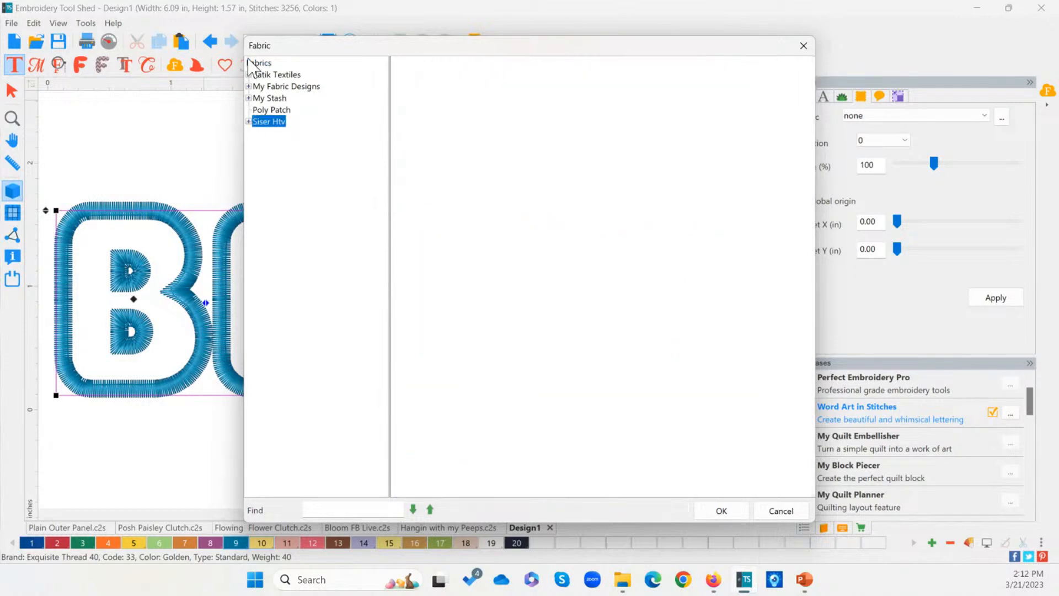
left_click(258, 63)
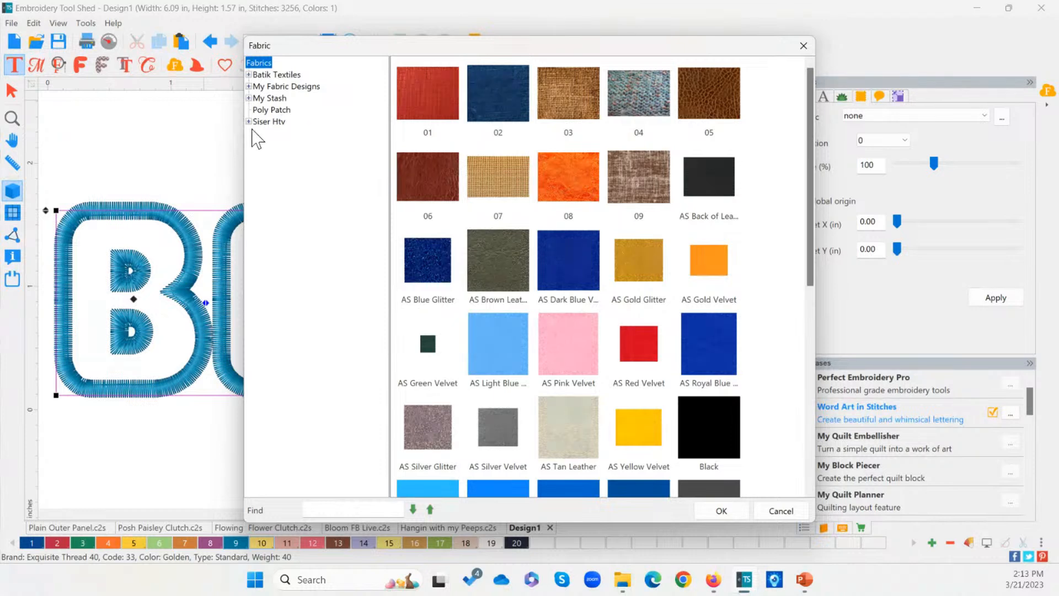
left_click(249, 123)
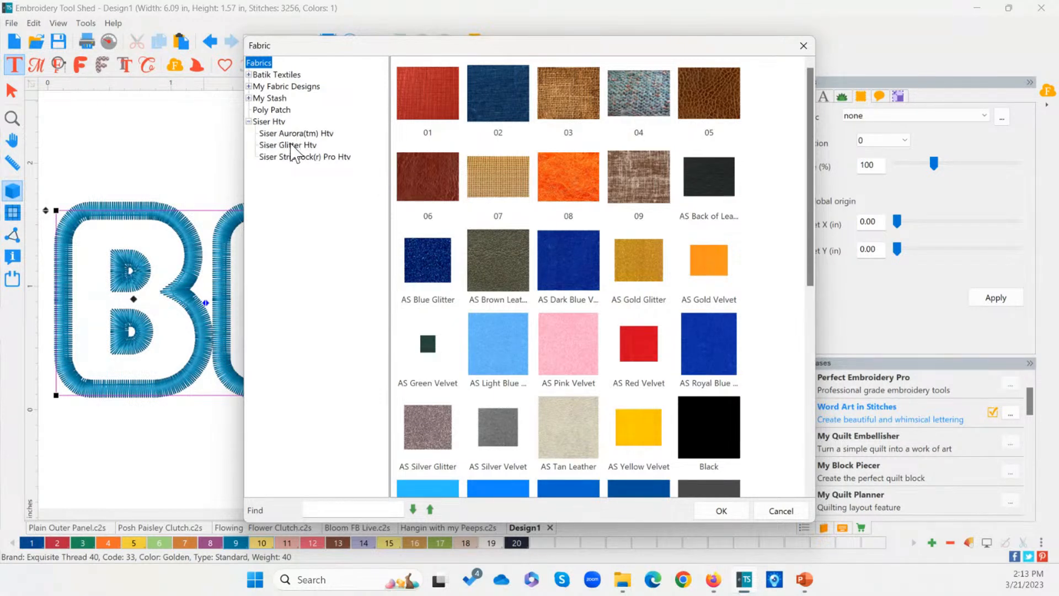
left_click(272, 147)
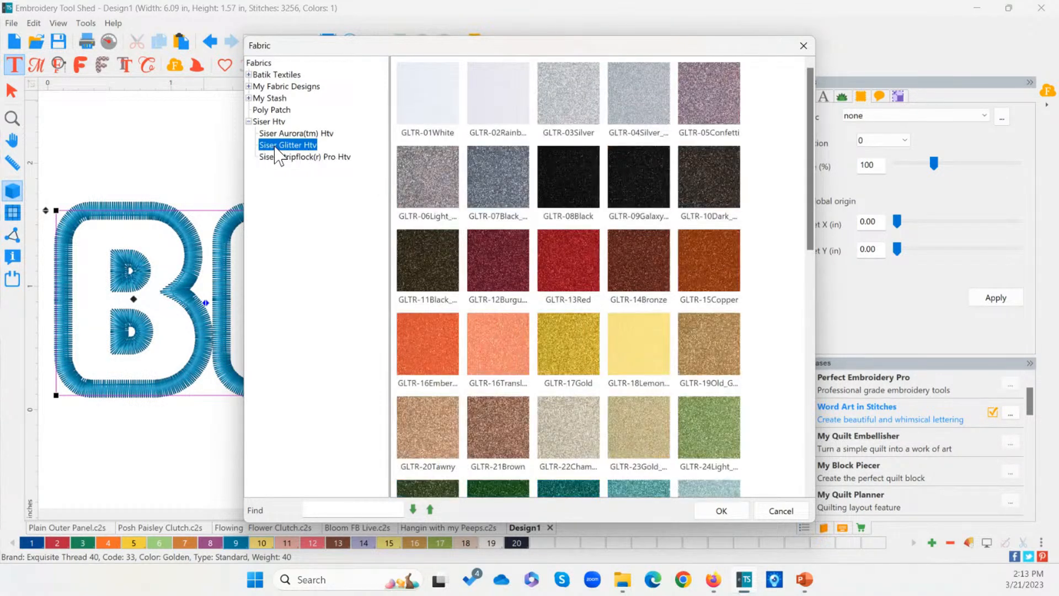
scroll(573, 255, "down", 1)
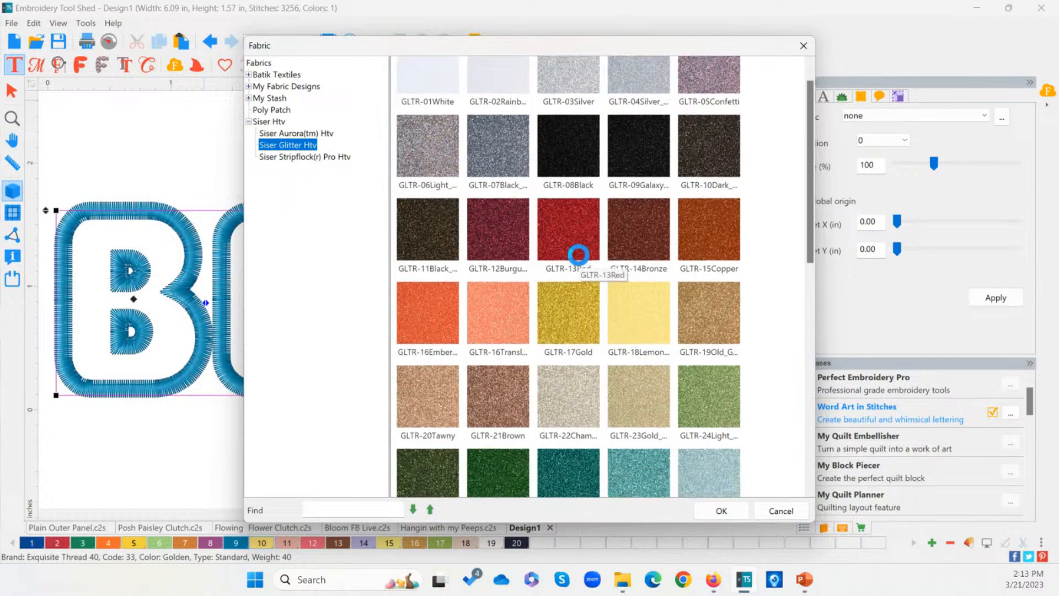
scroll(578, 254, "down", 9)
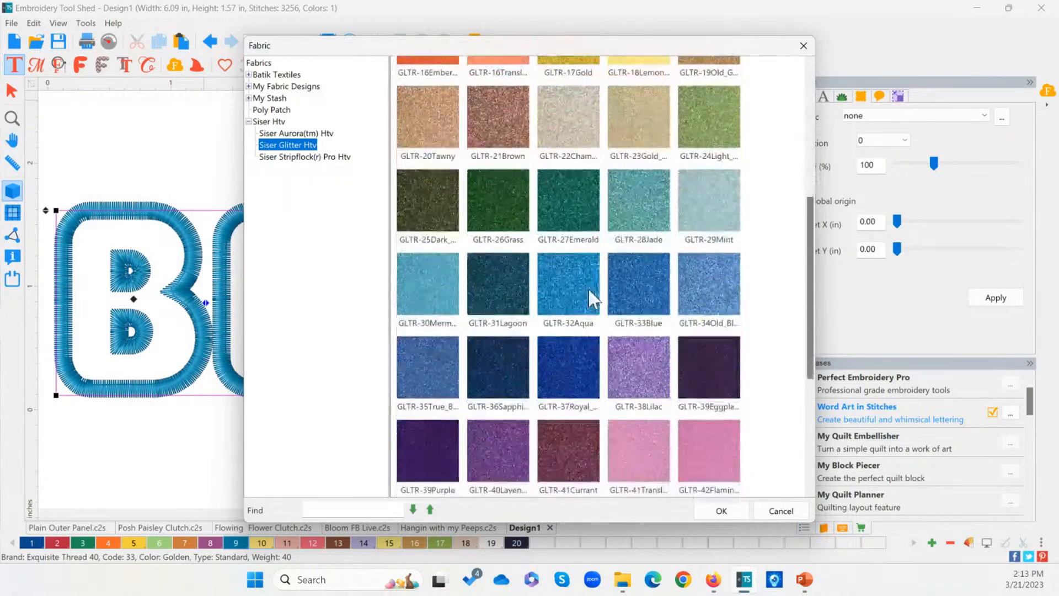
left_click(589, 293)
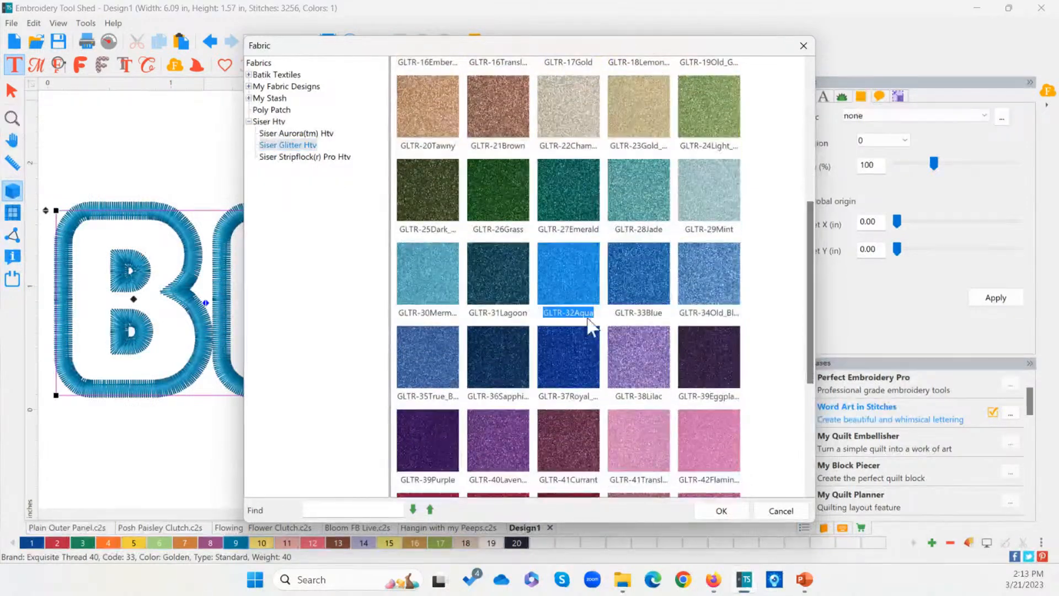
left_click(720, 511)
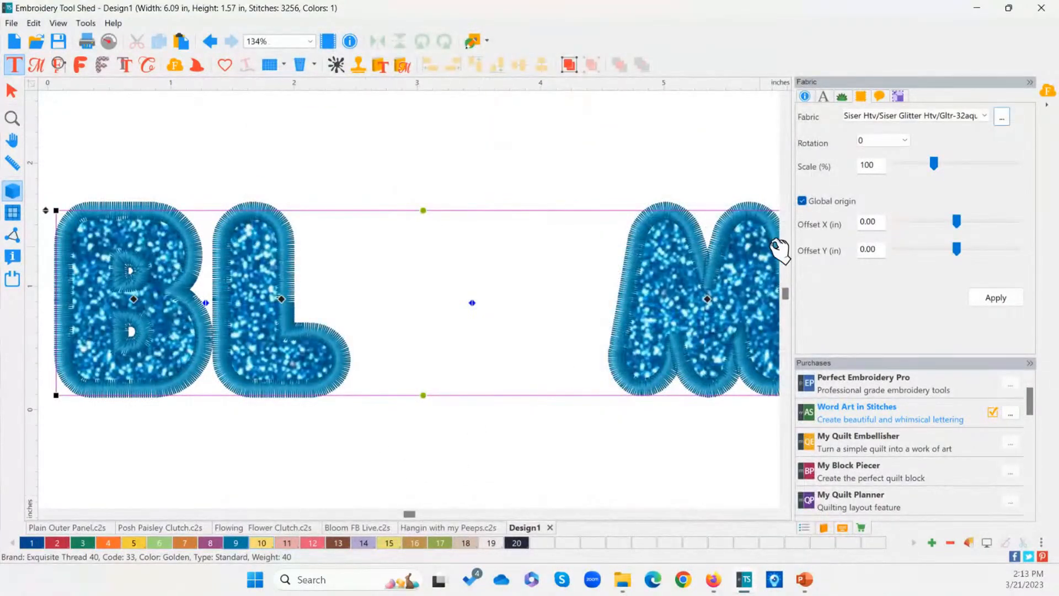
left_click_drag(931, 162, 918, 164)
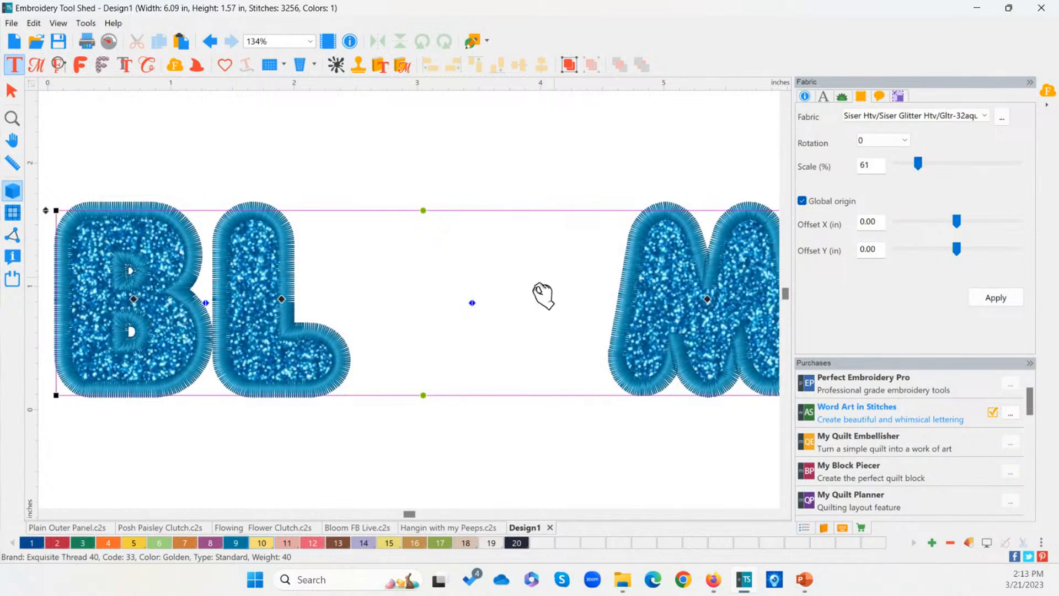
left_click(16, 119)
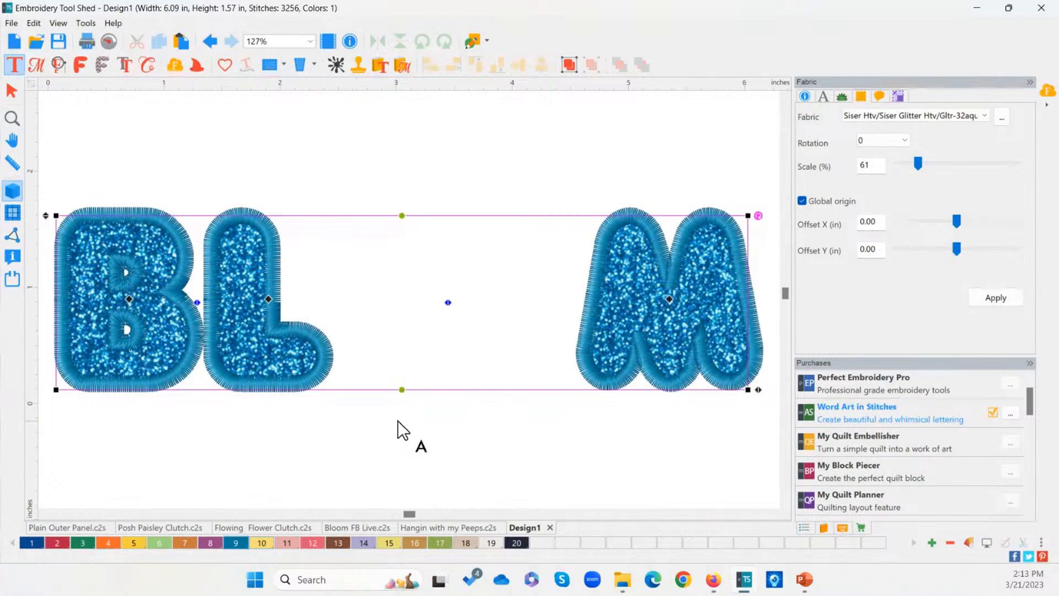
Insert the flower design FL10472 from the Charms category of the text design catalog
left_click(381, 79)
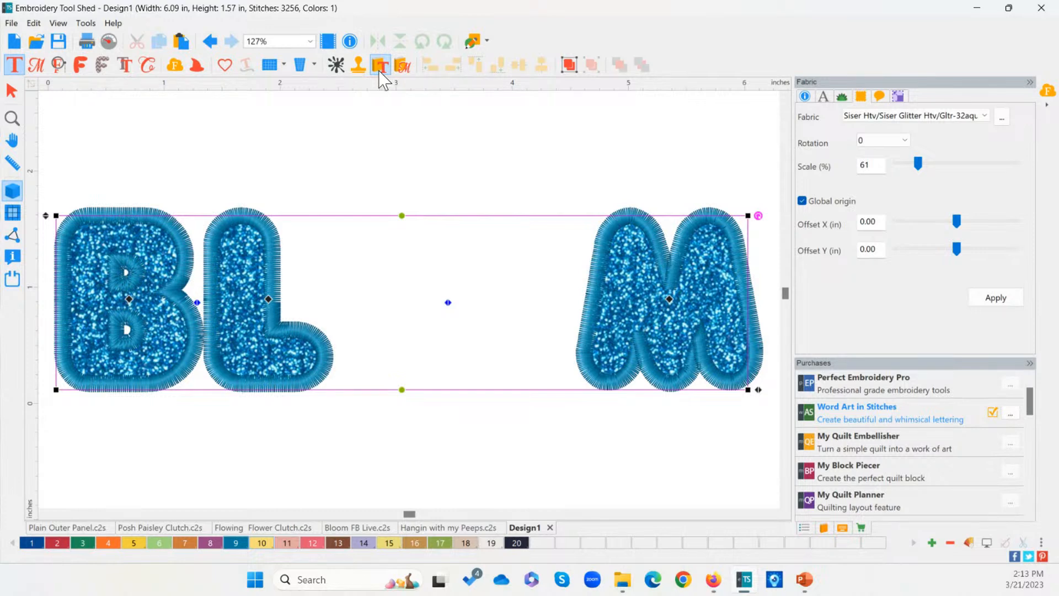
left_click(381, 79)
left_click(379, 71)
left_click(380, 70)
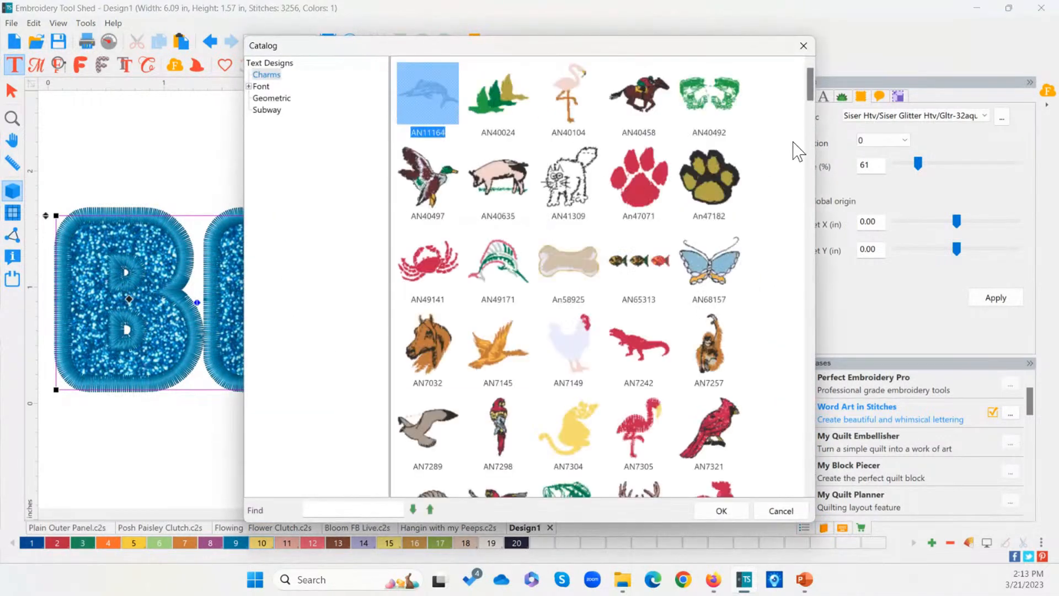
left_click_drag(815, 89, 809, 203)
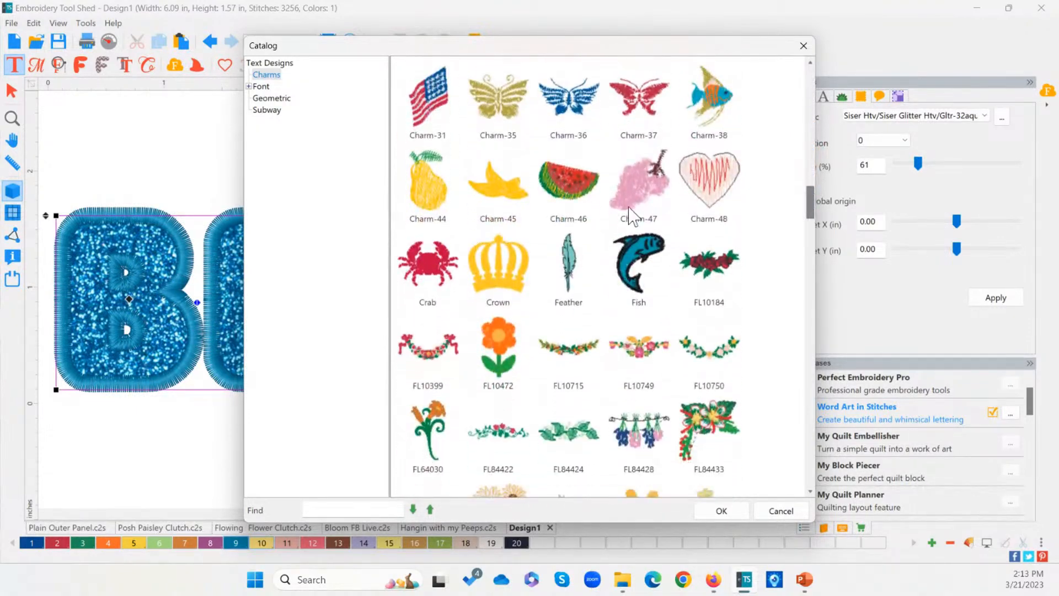
left_click(490, 353)
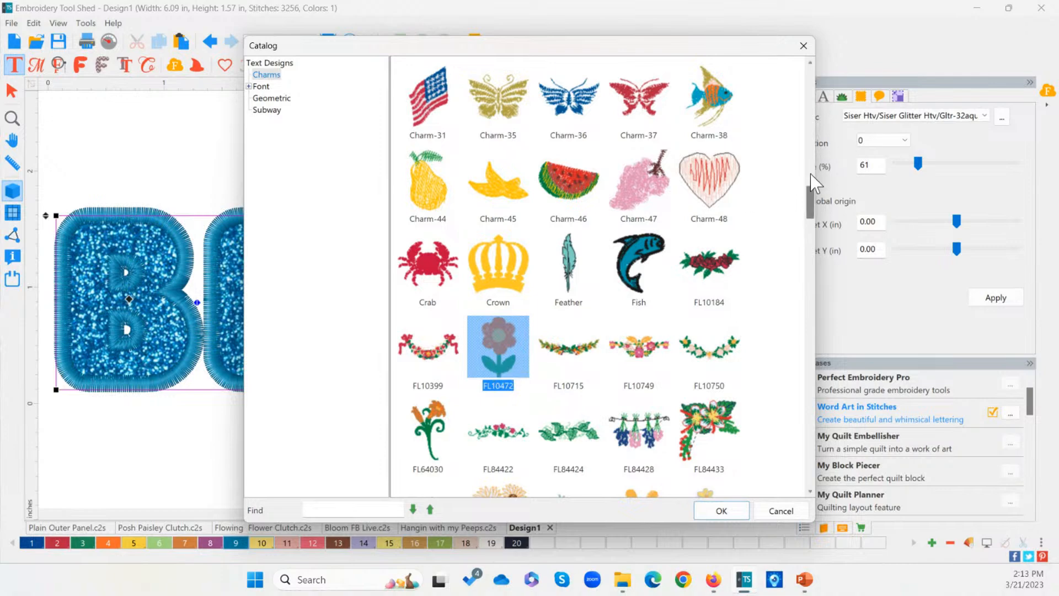
scroll(811, 208, "down", 3)
scroll(806, 206, "up", 3)
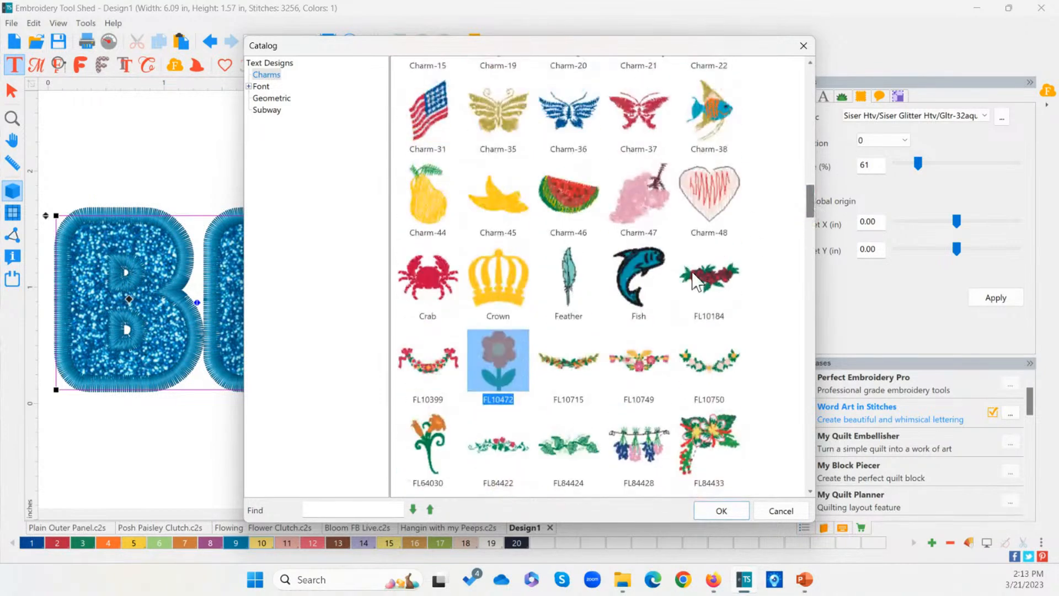
left_click(723, 510)
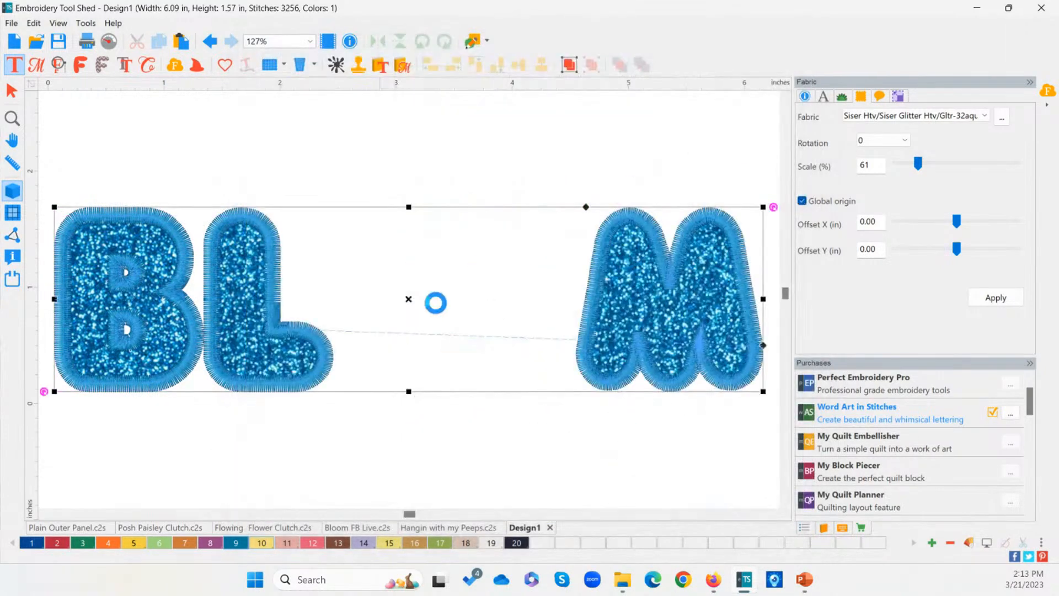
Place the flower just after the L and enlarge it until the whole design is about 2.46 inches high
left_click_drag(102, 345, 409, 252)
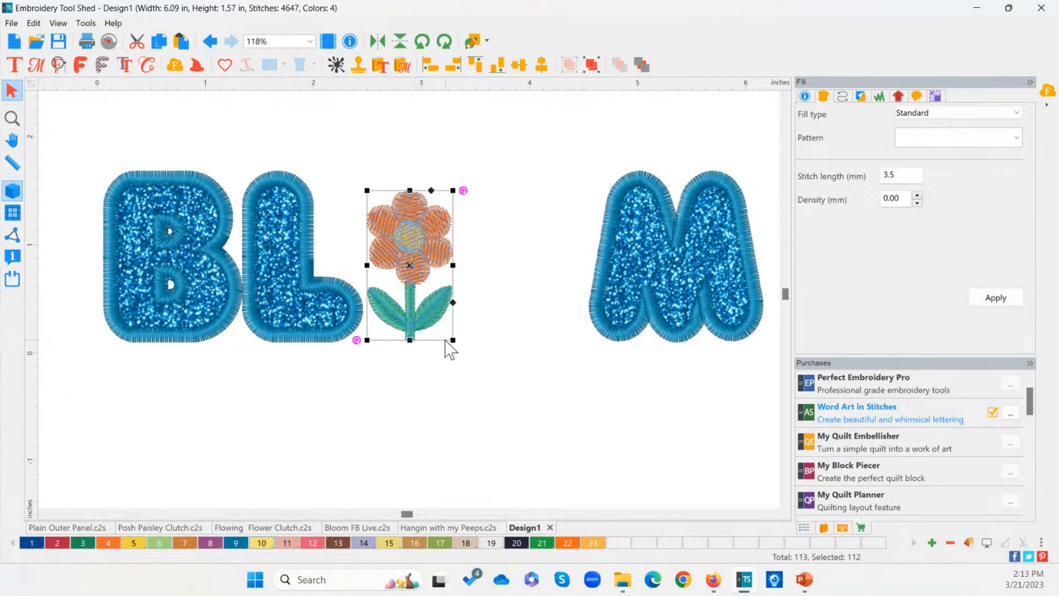
left_click_drag(449, 339, 502, 423)
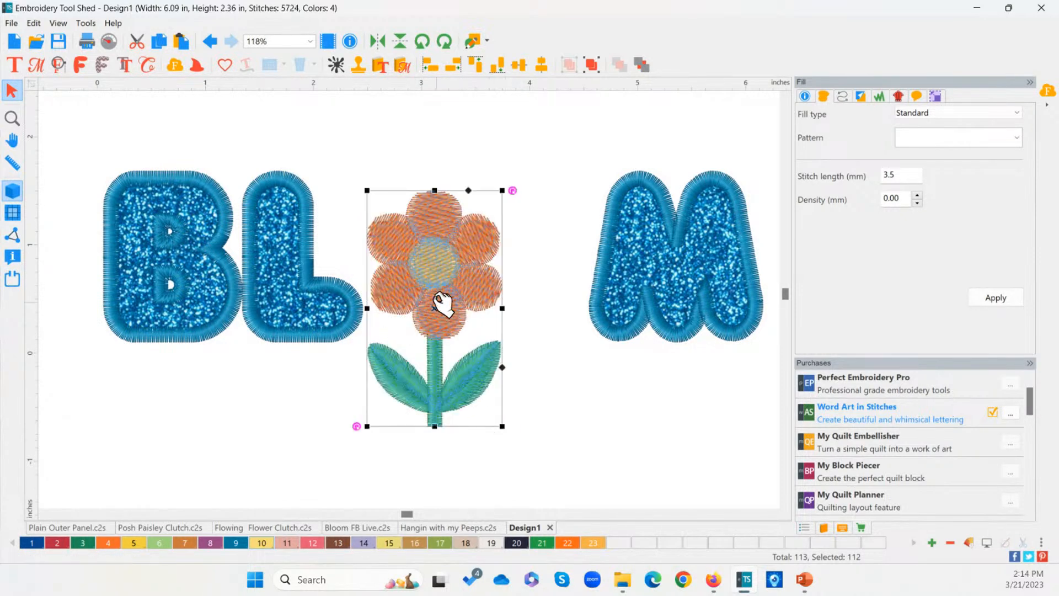
mouse_move(501, 428)
left_mouse_down()
mouse_move(577, 487)
mouse_move(503, 416)
mouse_move(508, 428)
left_mouse_up()
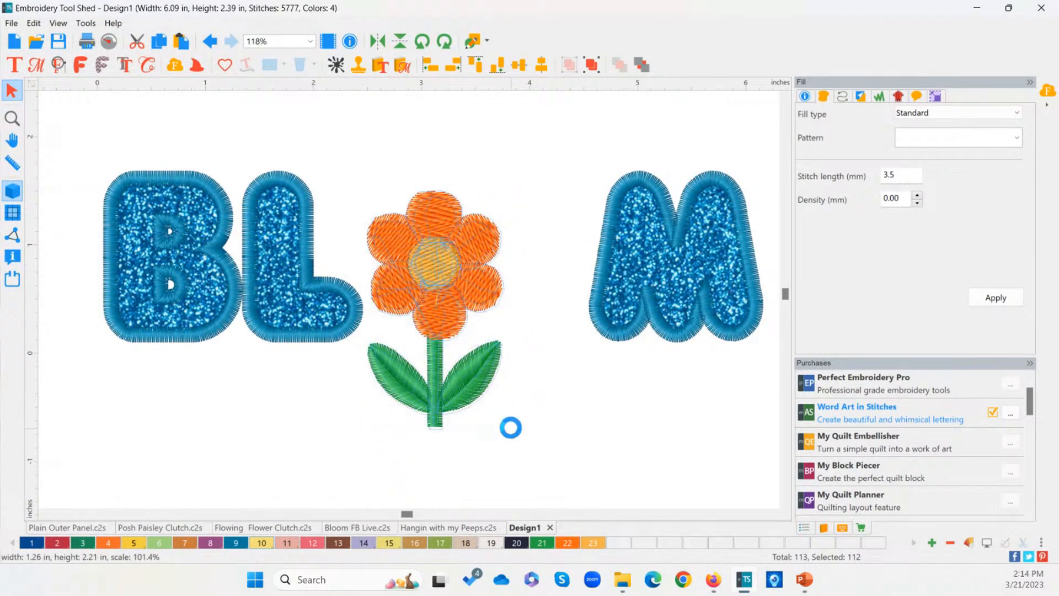
mouse_move(442, 276)
left_mouse_down()
mouse_move(466, 288)
mouse_move(457, 274)
left_mouse_up()
left_click_drag(502, 418, 513, 435)
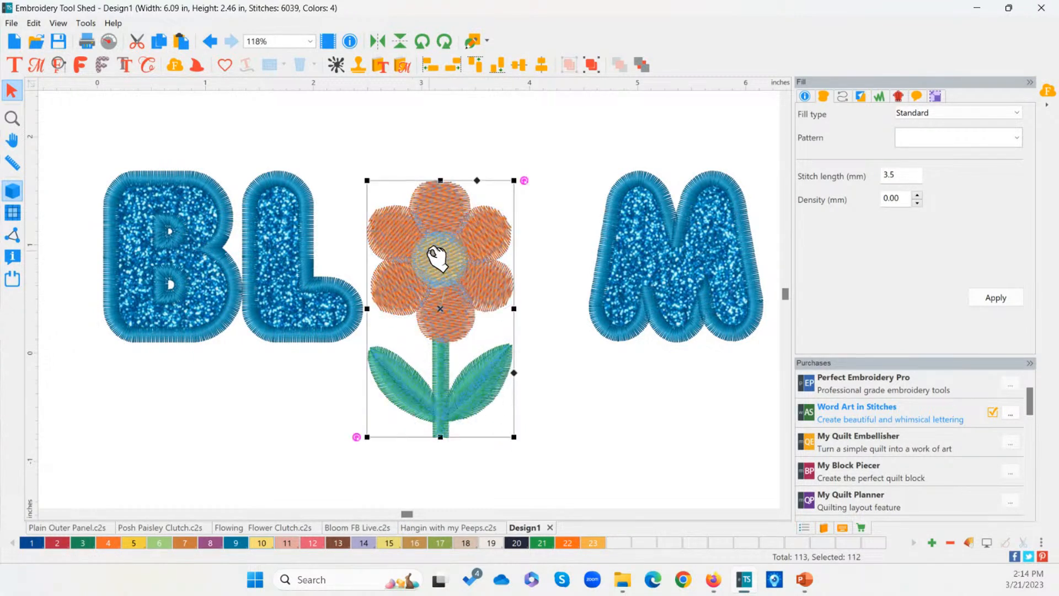
Widen the gap between the L and the M of the BLM lettering until the design is about 7.07 inches wide
left_click(604, 288)
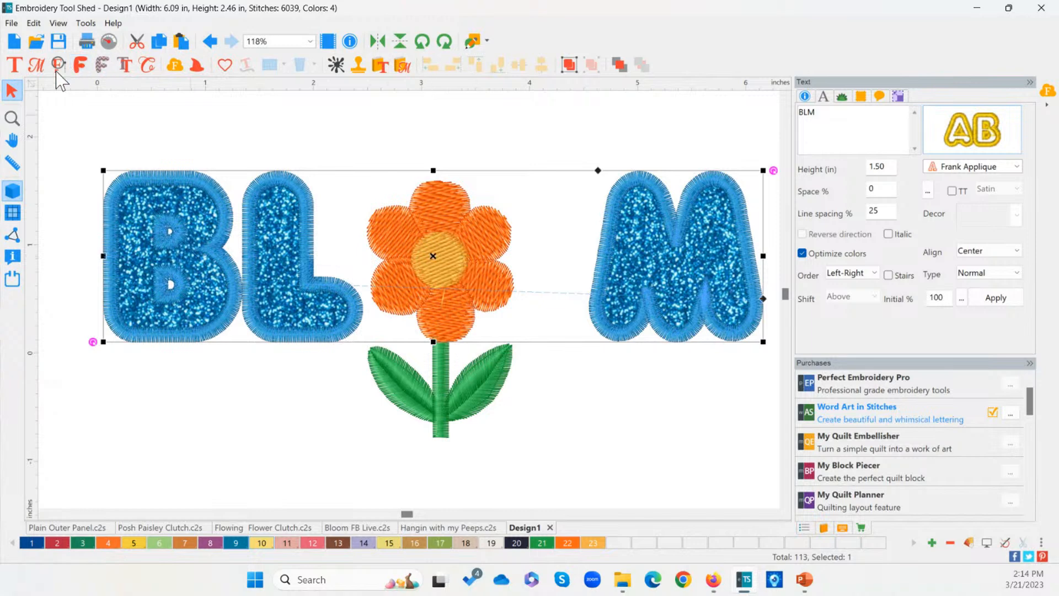
left_click(15, 65)
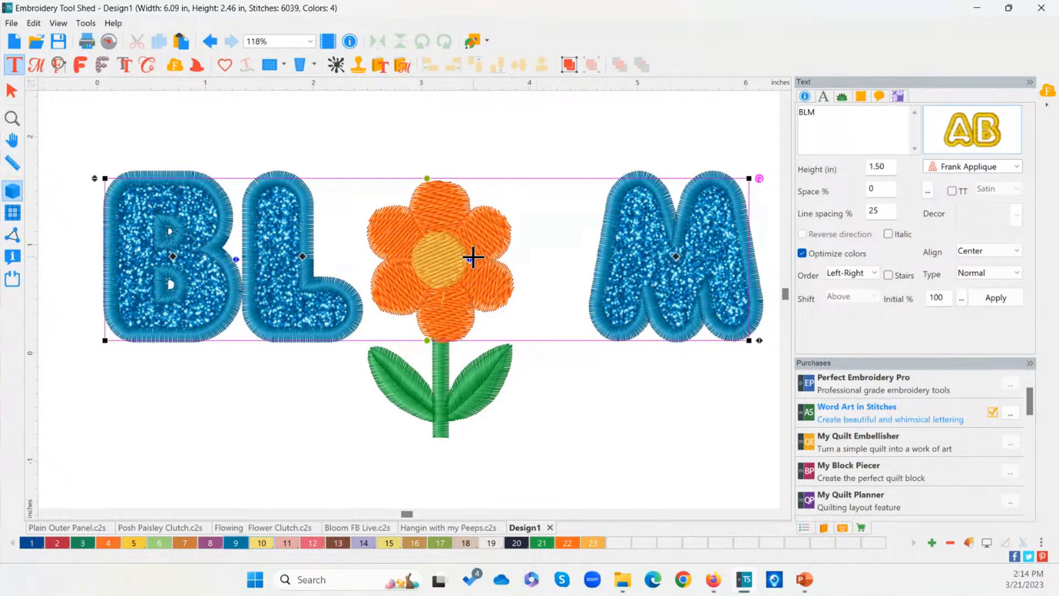
left_click_drag(484, 257, 576, 260)
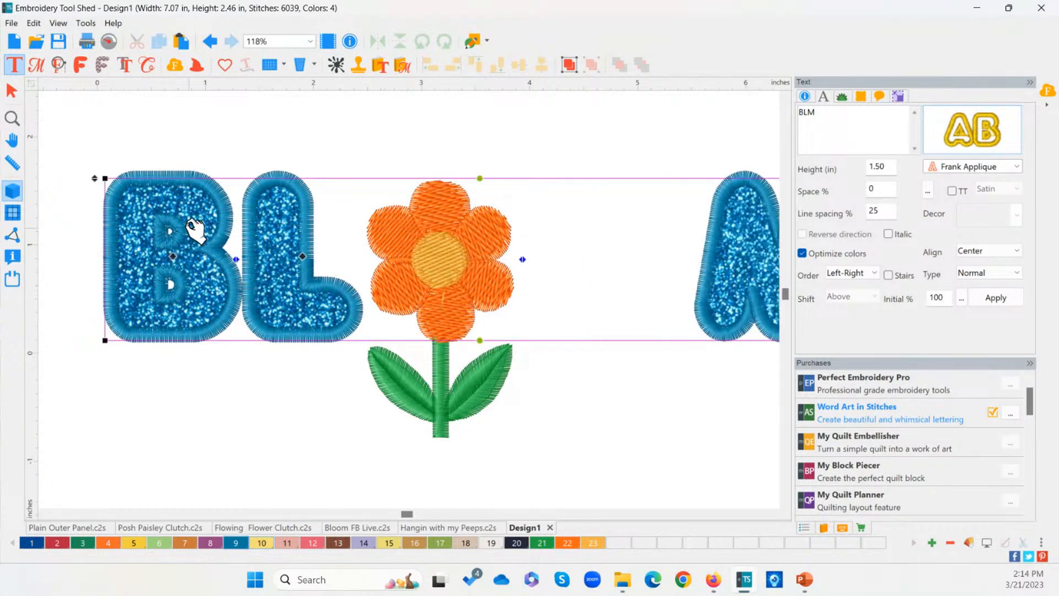
left_click(12, 117)
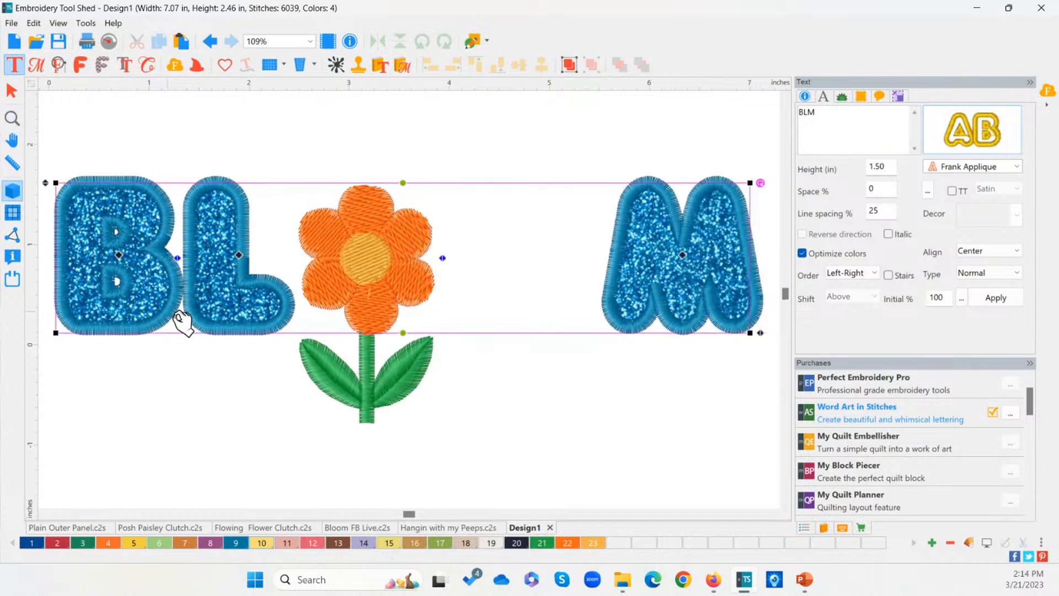
left_click(12, 91)
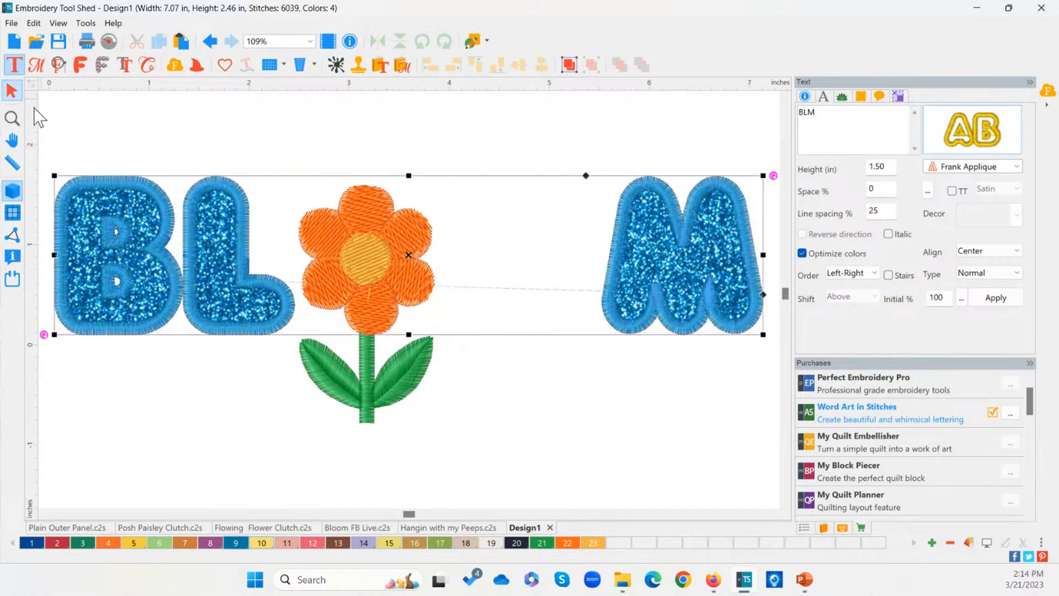
Duplicate the orange flower and place the copy between the first flower and the M
left_click(373, 260)
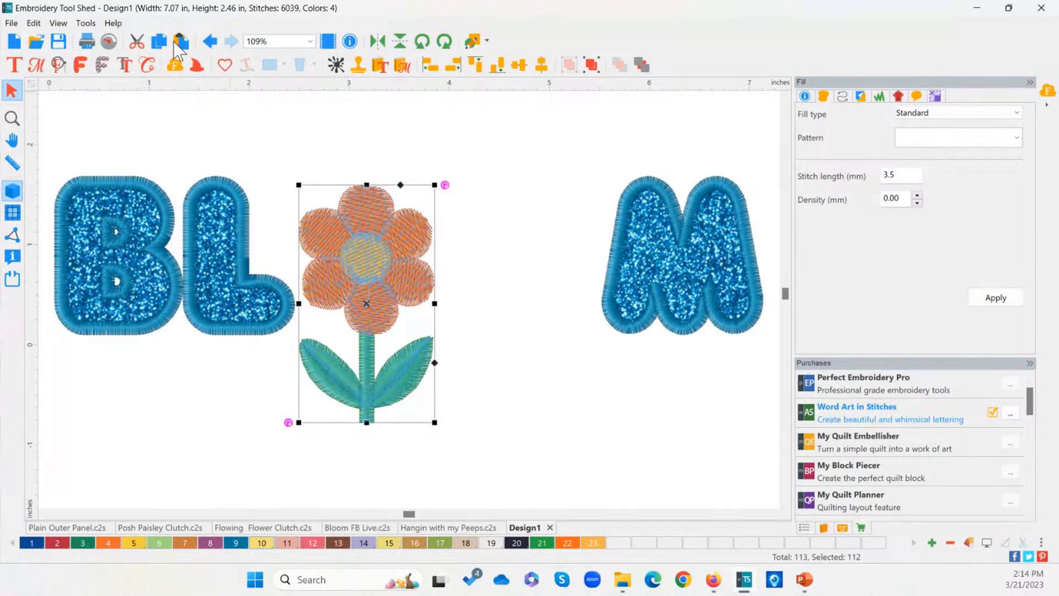
left_click(159, 41)
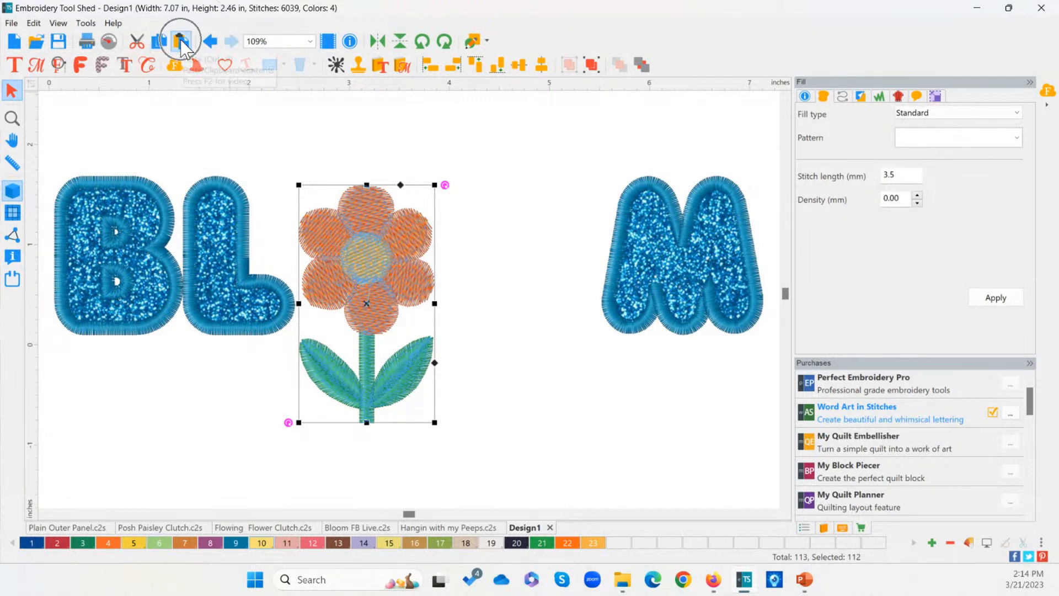
left_click(181, 41)
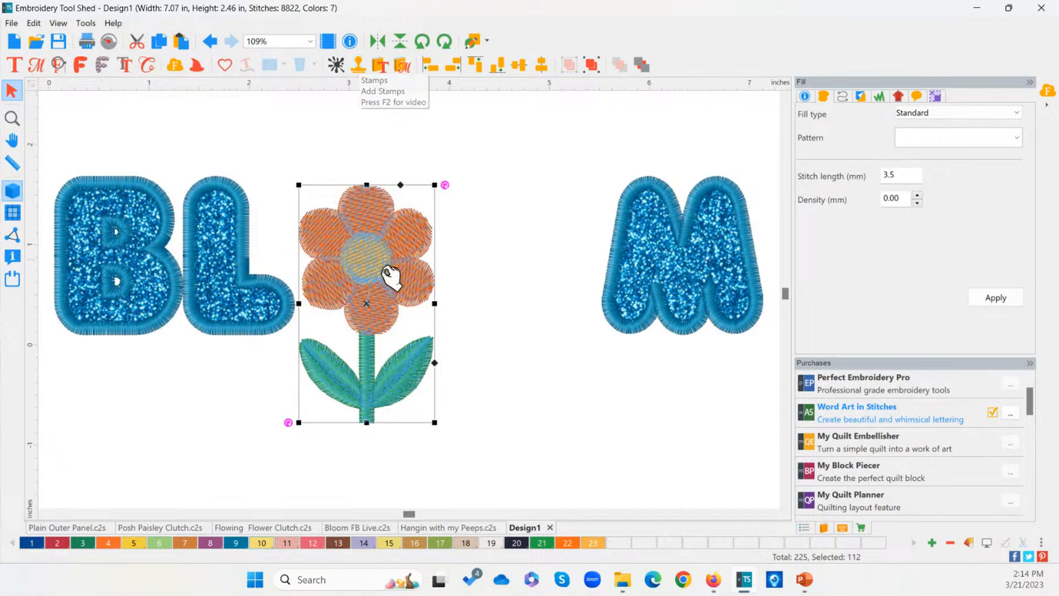
left_click_drag(374, 270, 518, 272)
left_click(648, 433)
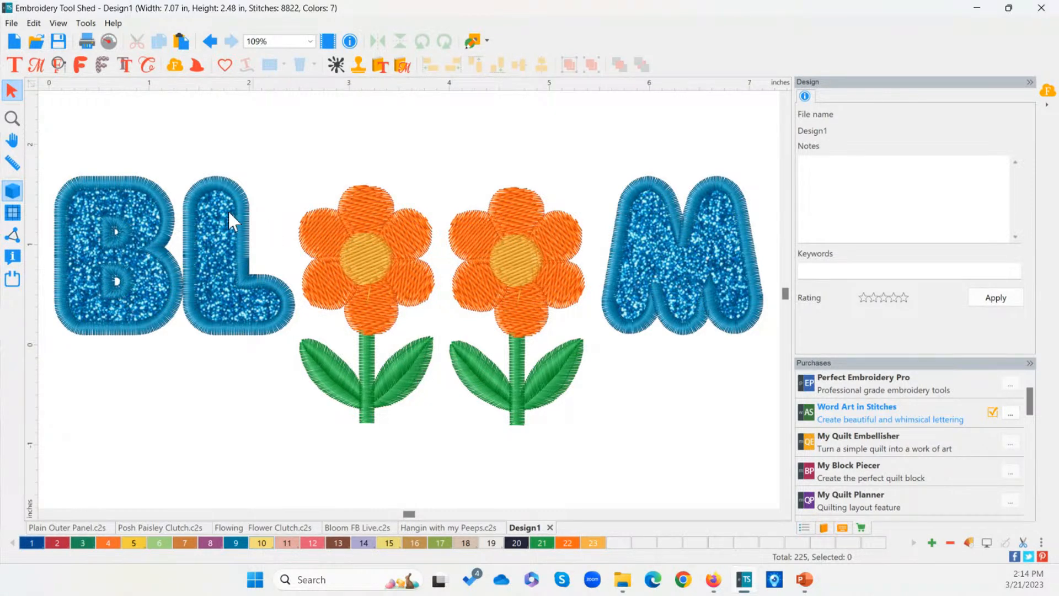
Top align the BLM lettering and both flowers with each other
left_click_drag(51, 133, 772, 485)
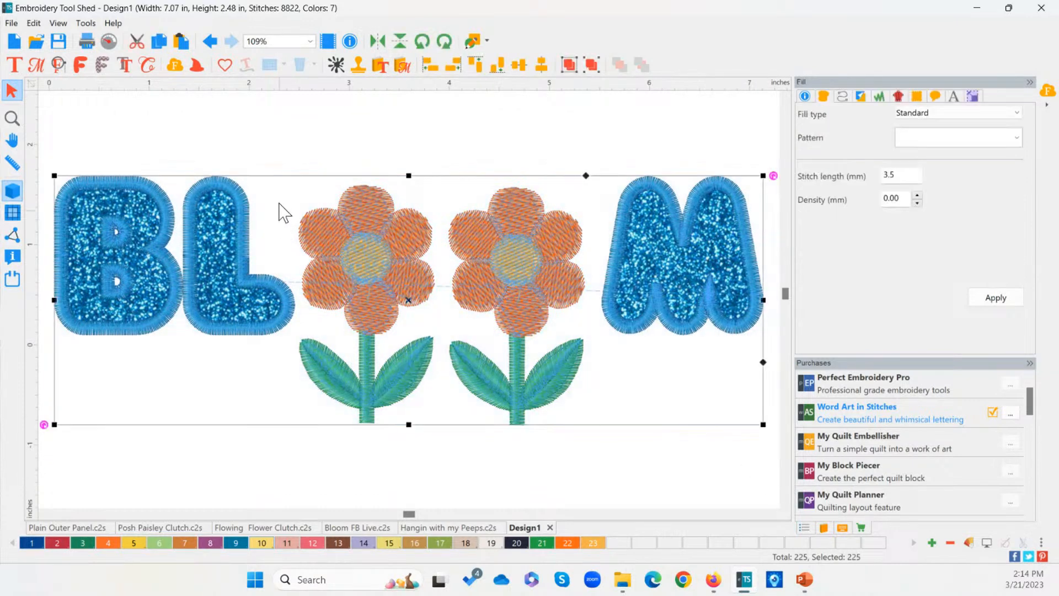
left_click(476, 71)
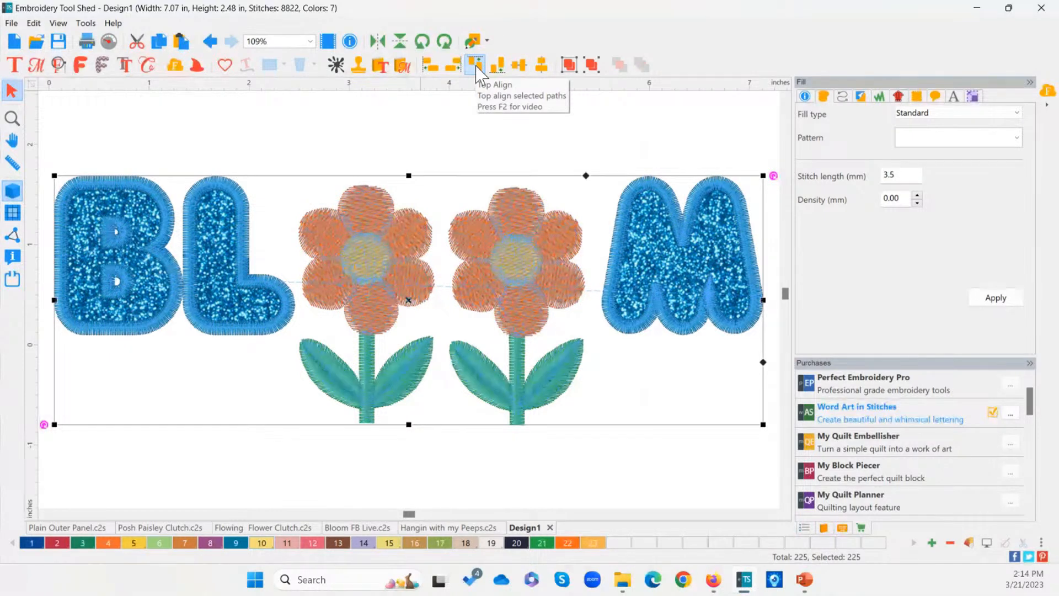
left_click(476, 71)
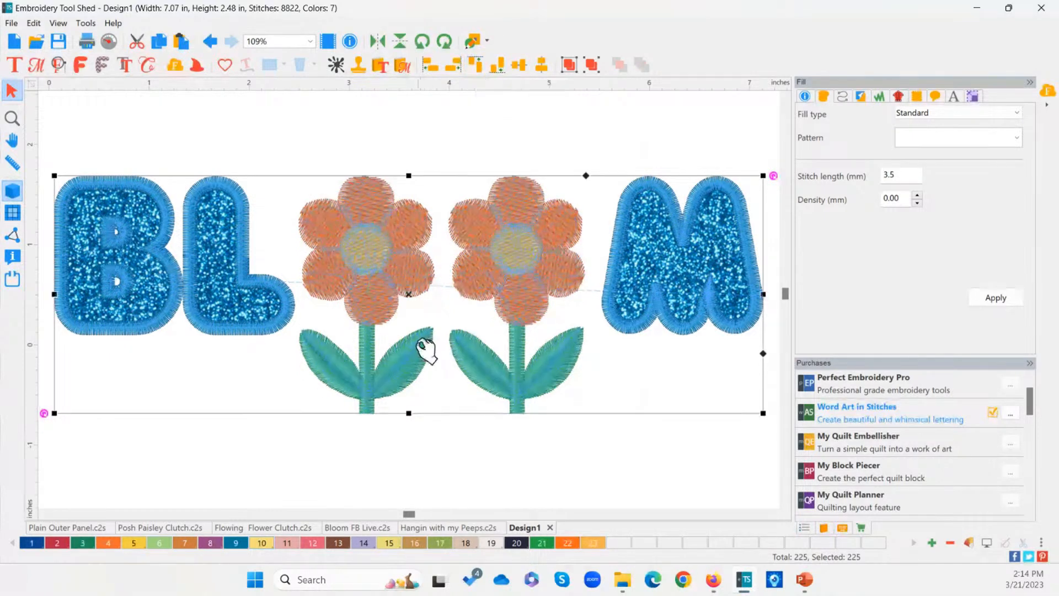
left_click(466, 450)
Ungroup the flower next to the M and recolor its petals with pink thread 12, Exquisite Thread 40 code 325
left_click(393, 246)
left_click(536, 256)
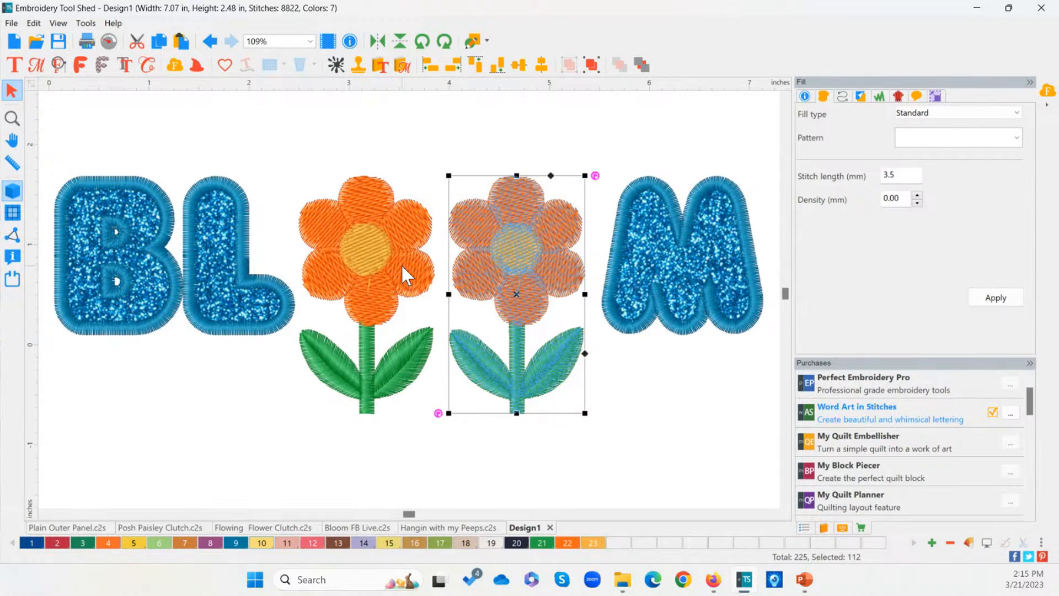
left_click(591, 65)
left_click(804, 528)
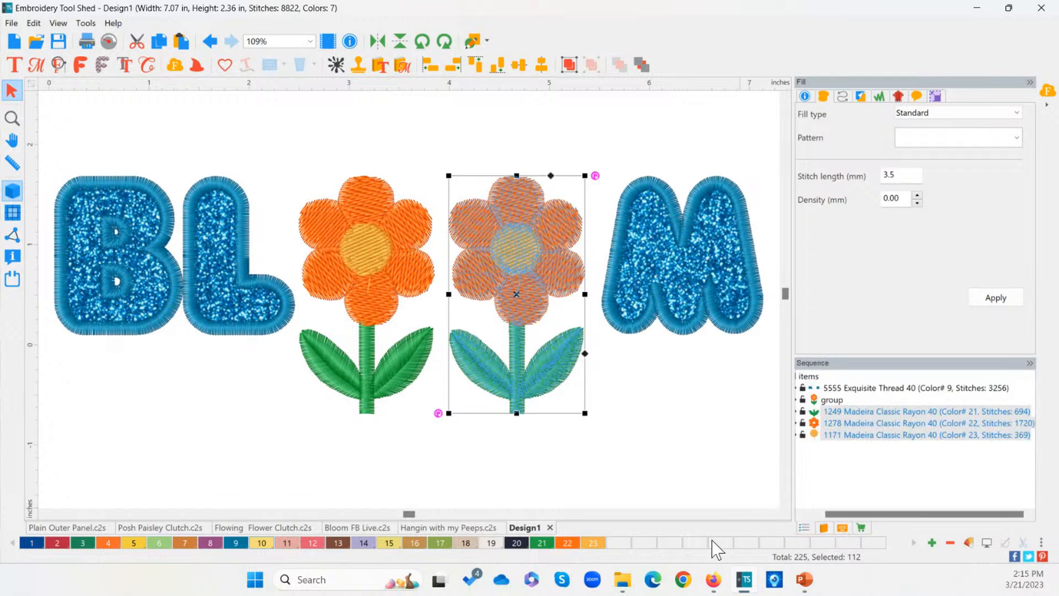
left_click(822, 423)
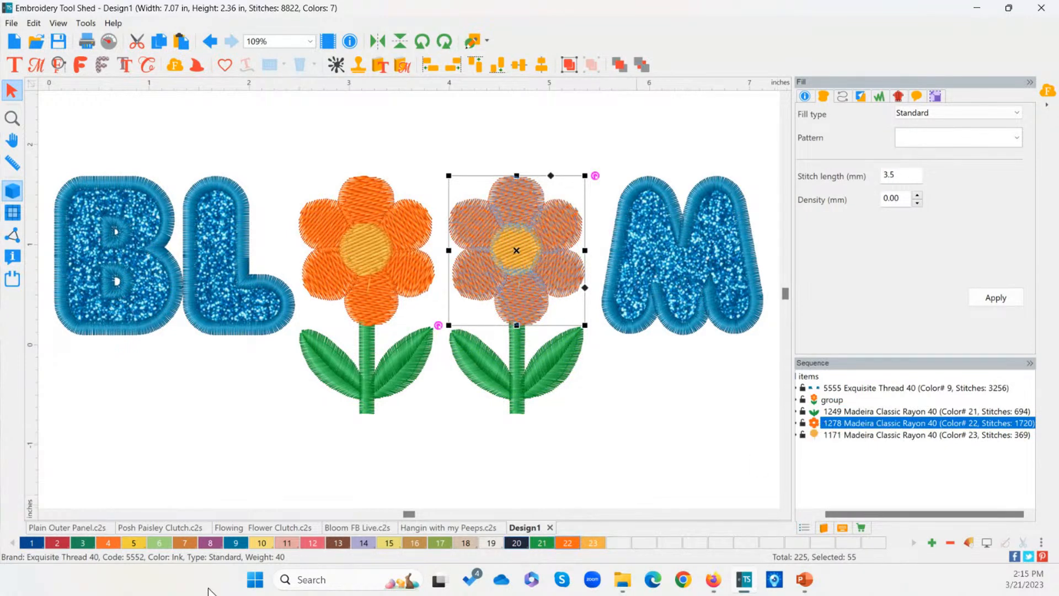
left_click(289, 543)
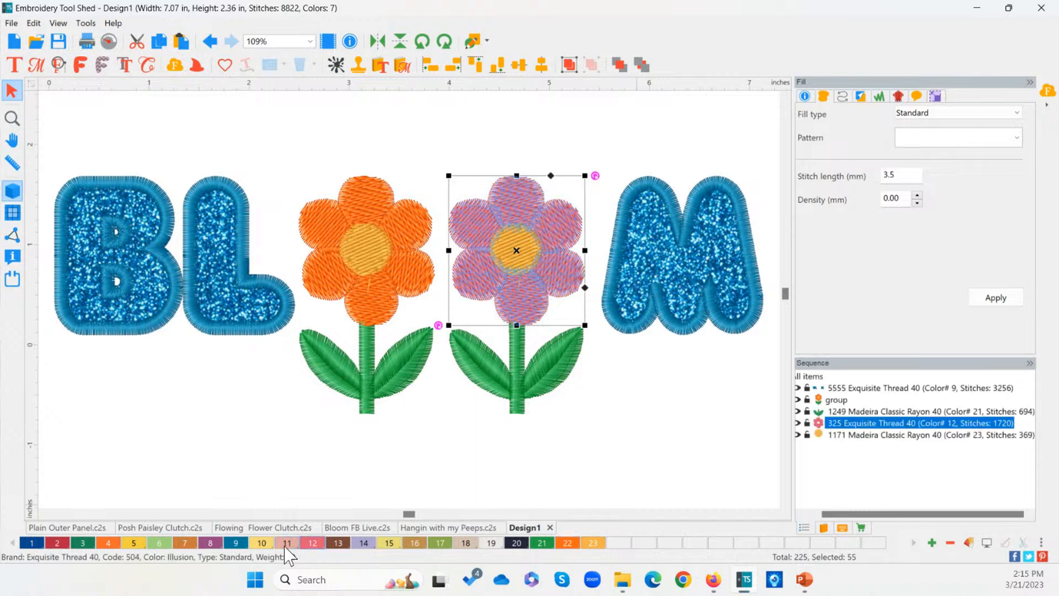
left_click(622, 471)
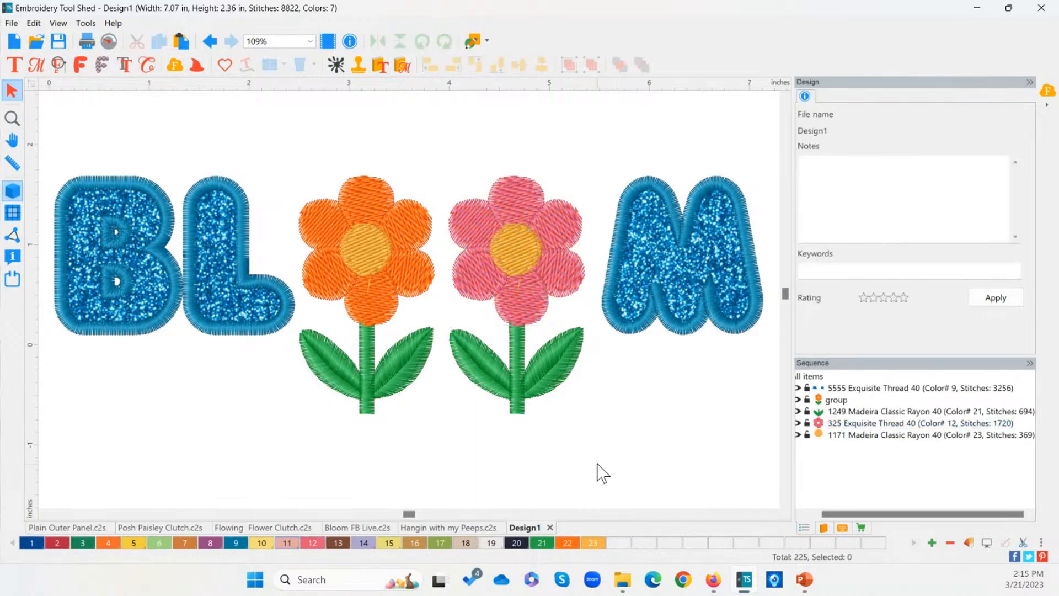
Ungroup the flower next to the L and recolor its petals with Orchid, Exquisite Thread 40 code 1323
left_click(835, 411)
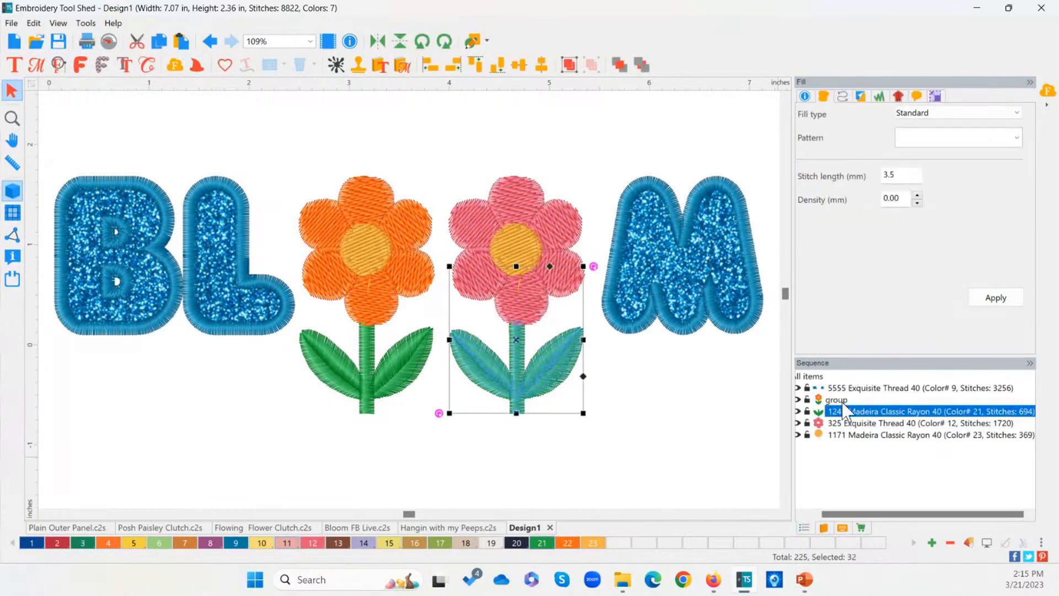
left_click(838, 400)
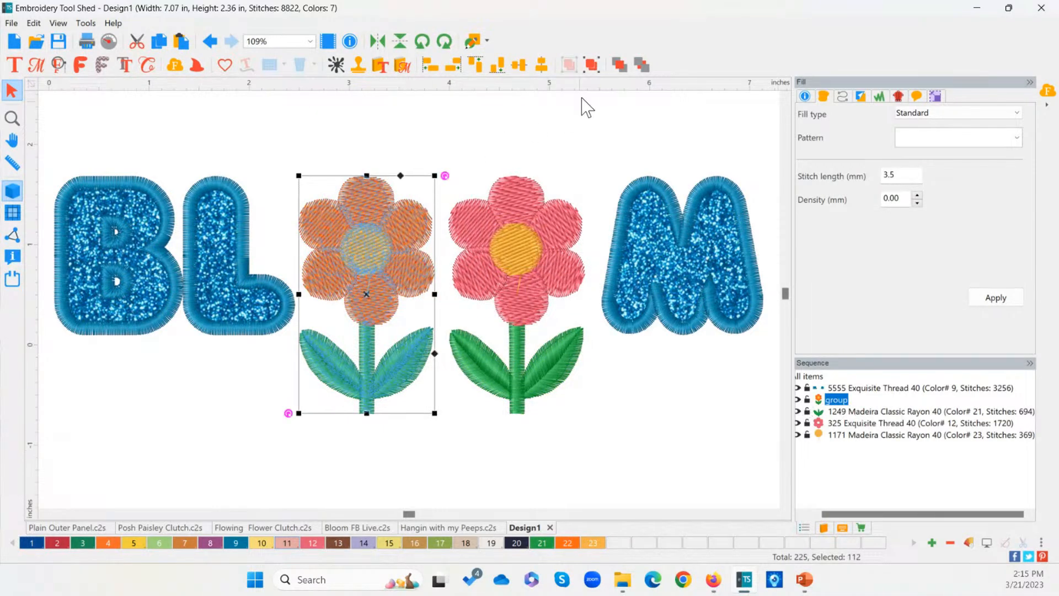
left_click(590, 65)
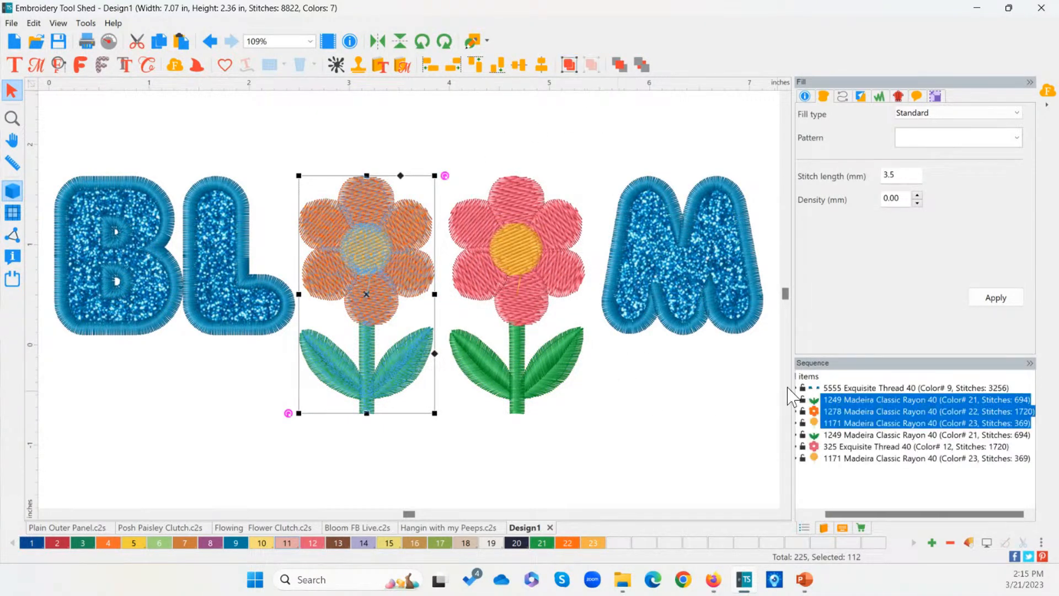
left_click(837, 410)
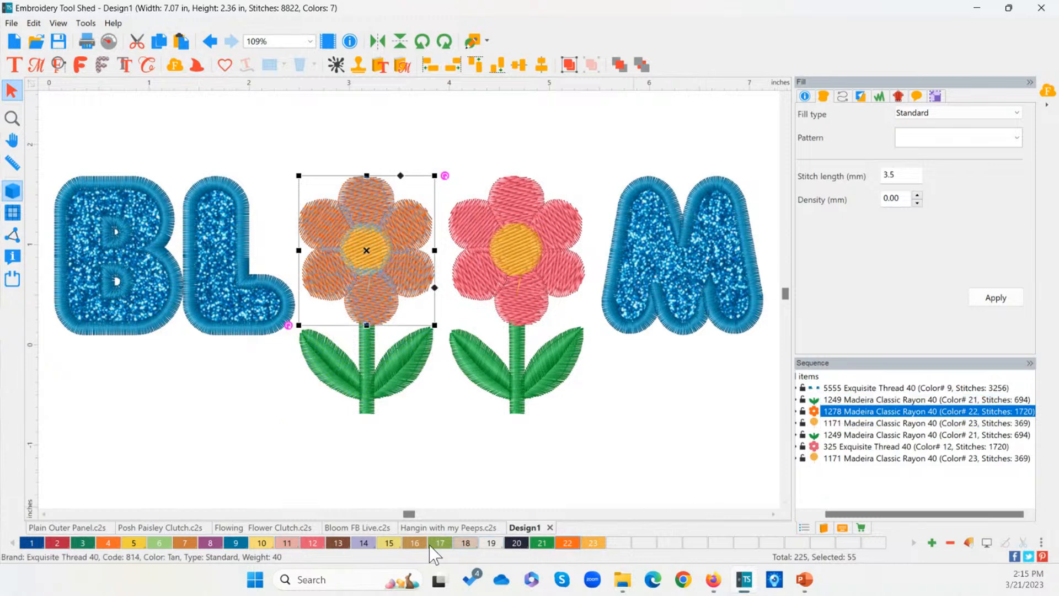
left_click(210, 543)
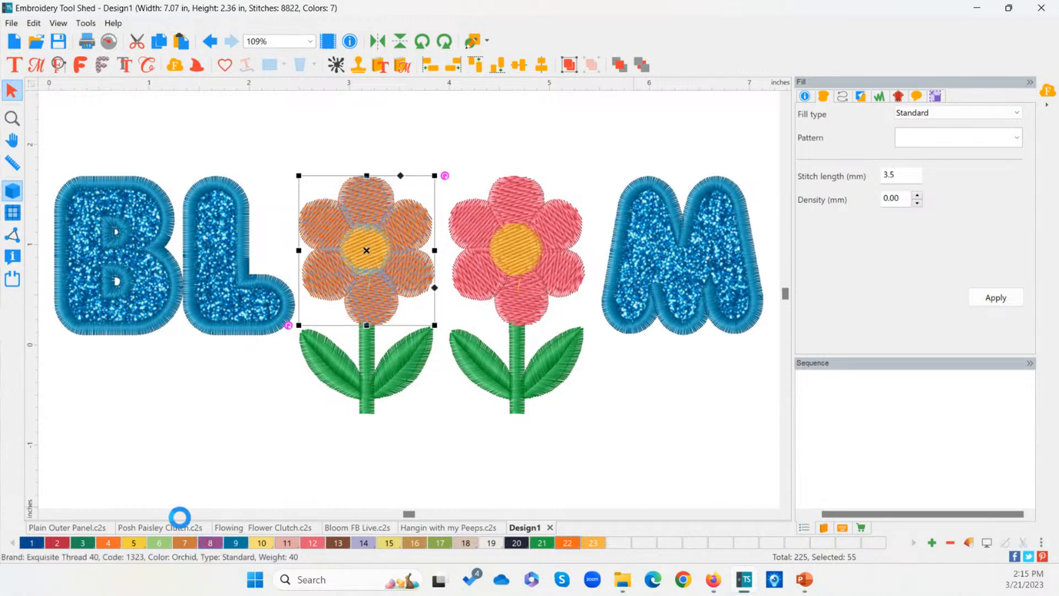
left_click(135, 453)
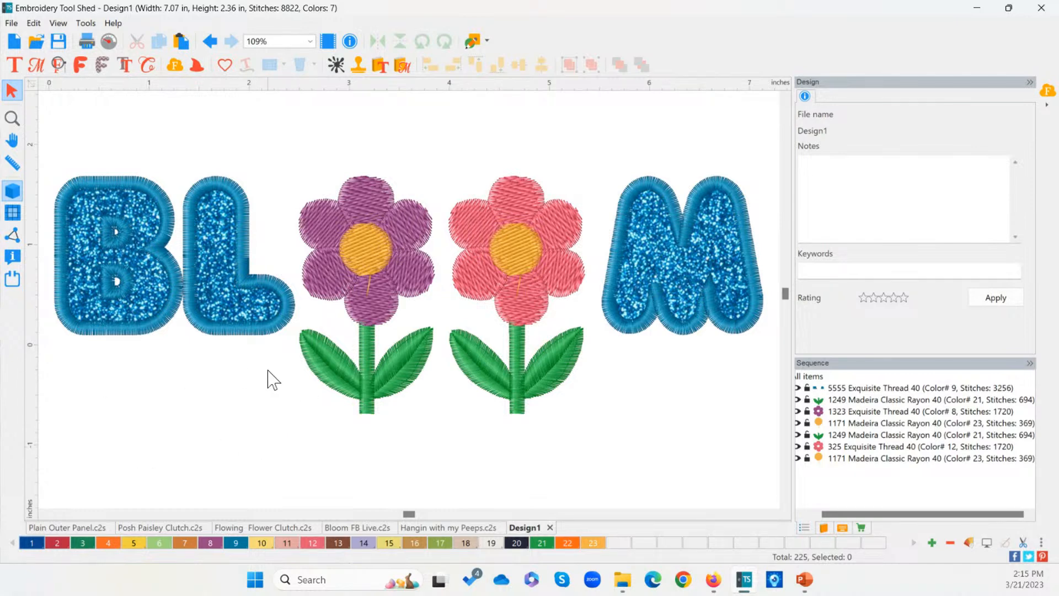
Add a new text object and position it just below the letter B
left_click(13, 64)
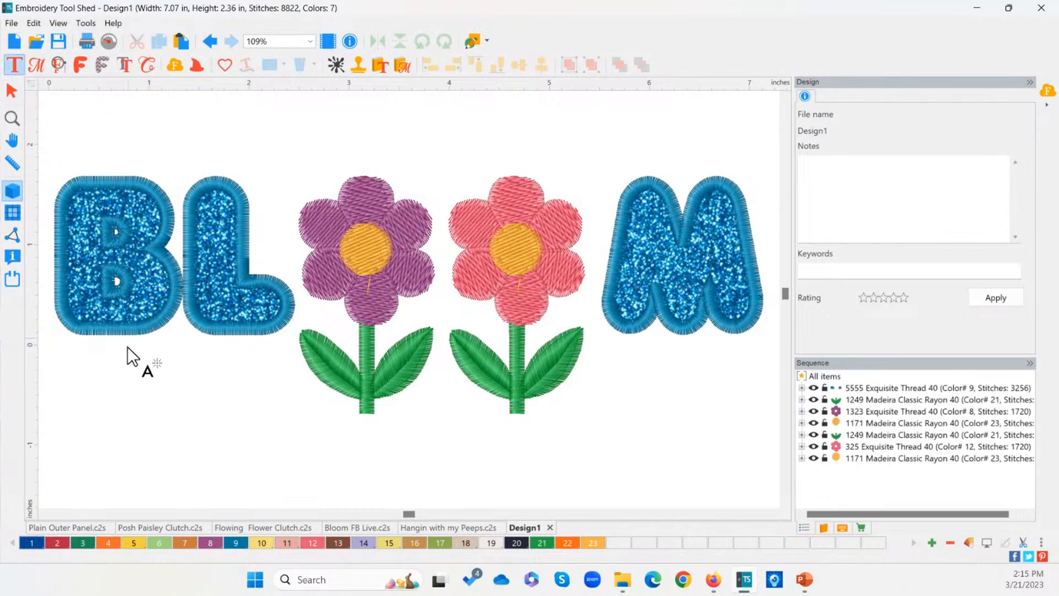
left_click(163, 463)
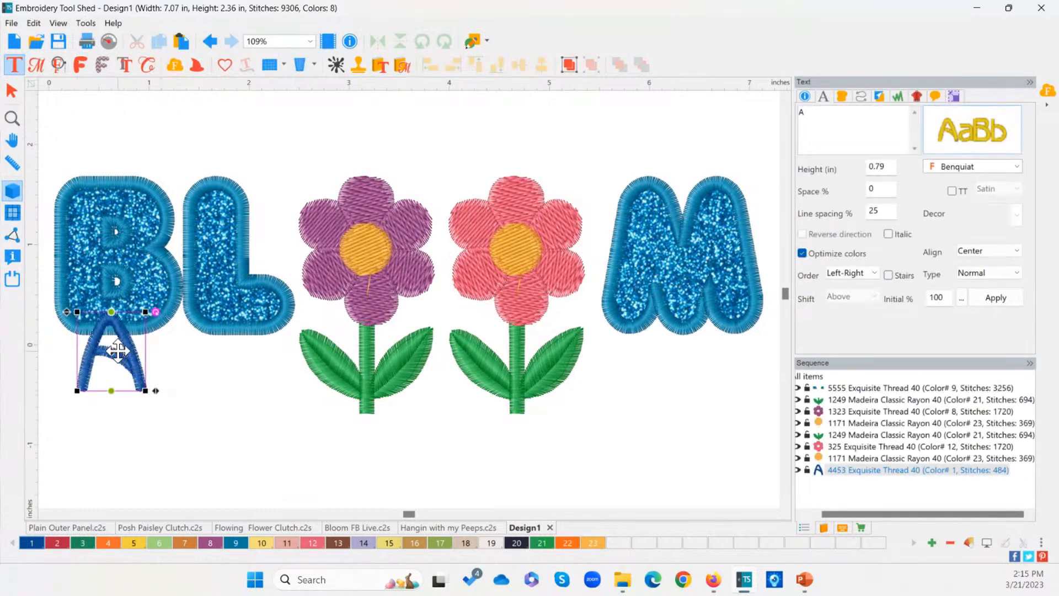
left_click_drag(118, 351, 123, 403)
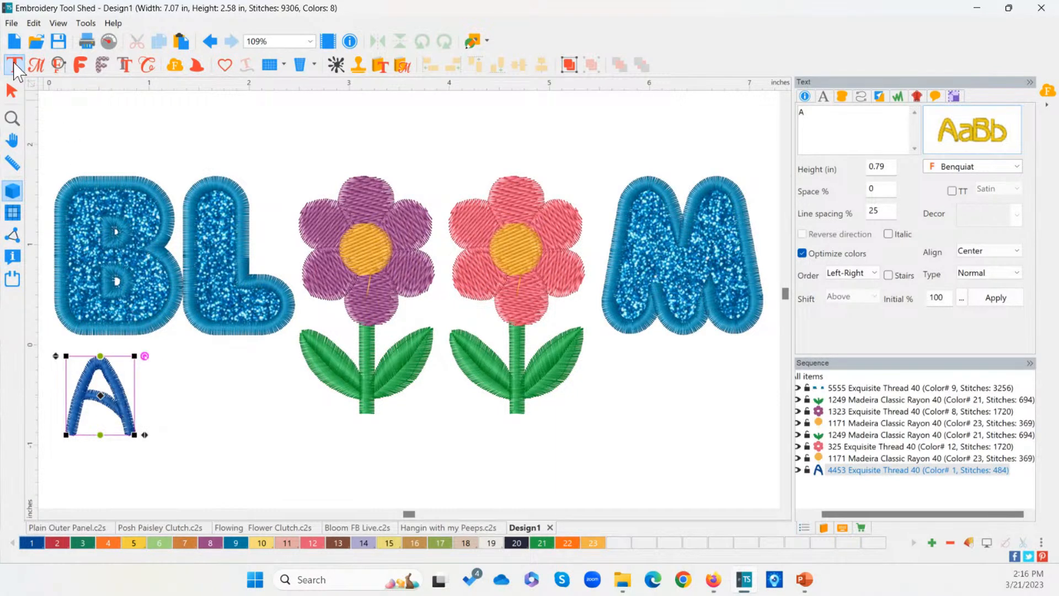
Change the new text object's font to Antero from the font catalog
left_click(15, 69)
mouse_move(976, 149)
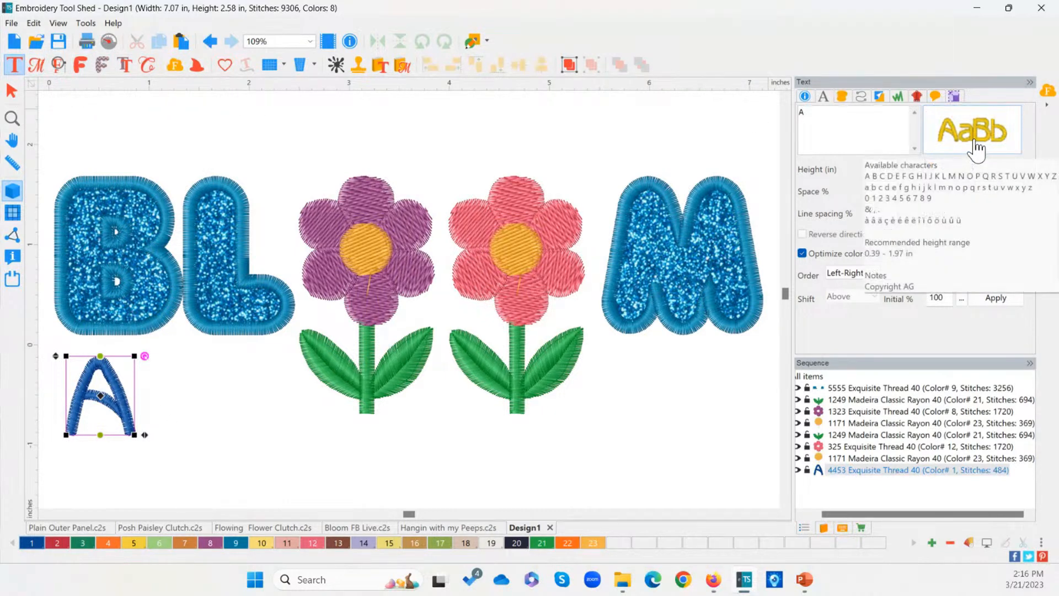
left_click(974, 146)
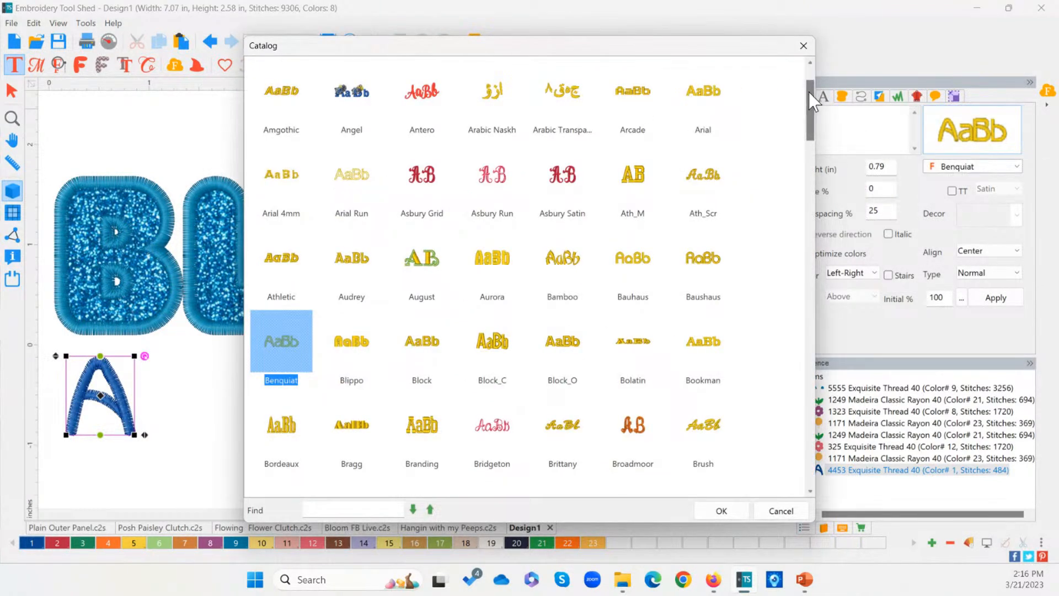
left_click_drag(808, 91, 809, 92)
left_click(436, 97)
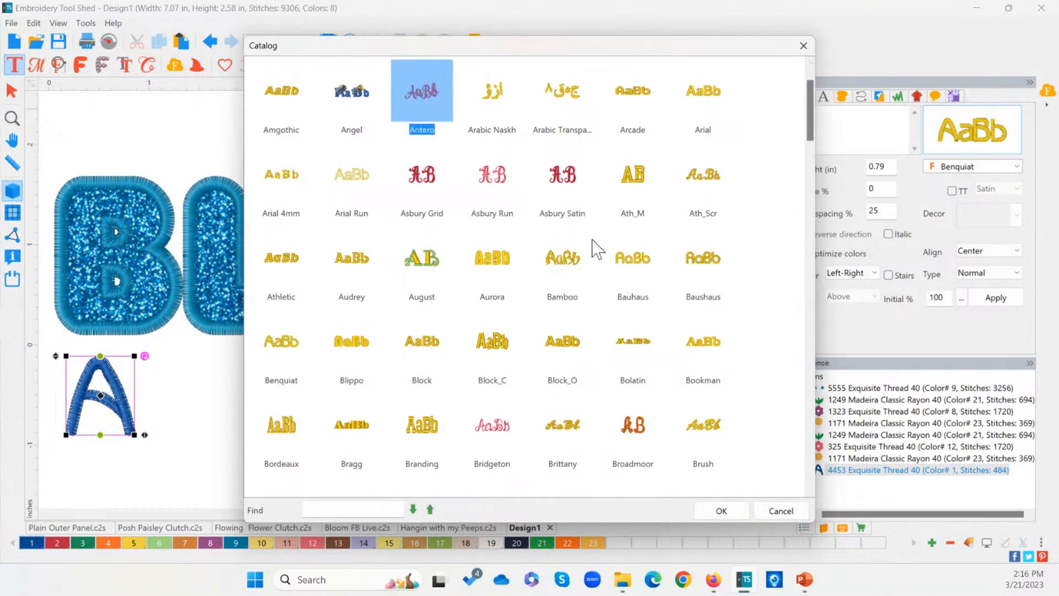
left_click(721, 510)
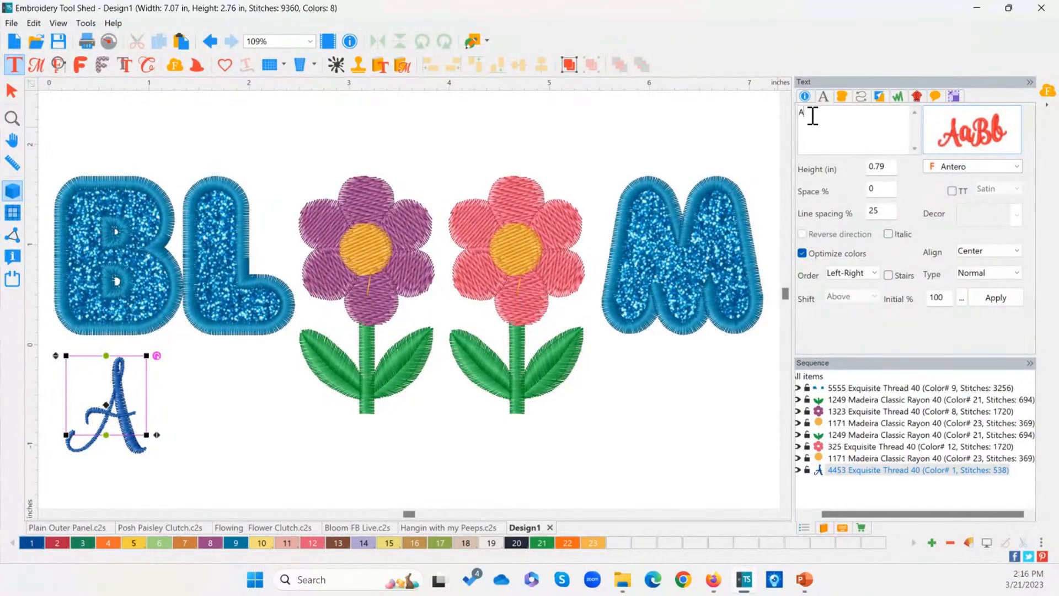
Replace the letter A in the new text object with "where you're"
left_click_drag(812, 116, 785, 125)
type("where you're")
left_click(995, 298)
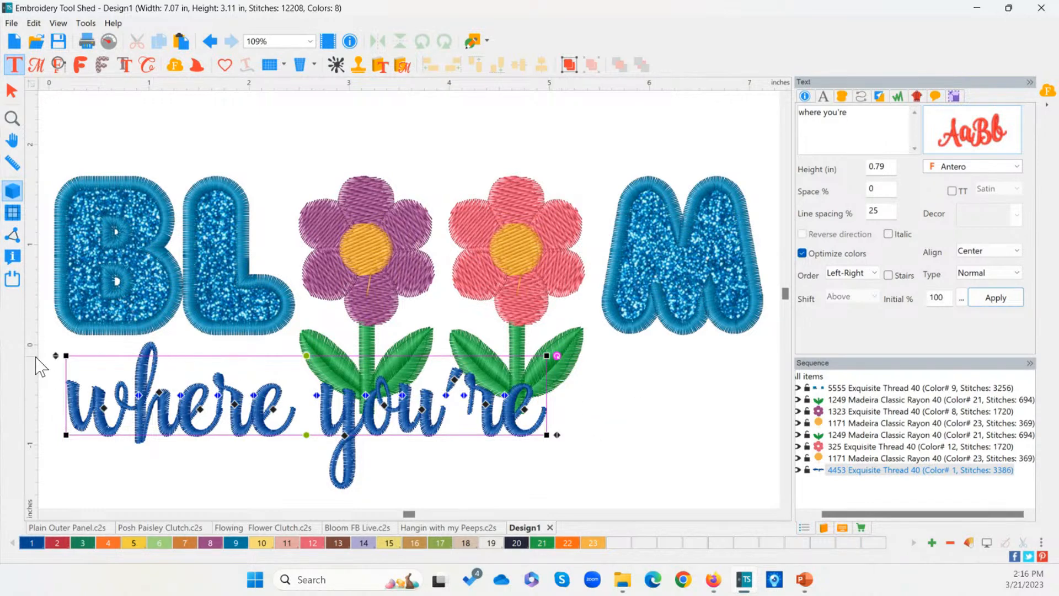
Shrink the "where you're" text to about 0.54 inches high, narrow it, and place it beneath the letters B and L
left_click_drag(58, 353, 82, 382)
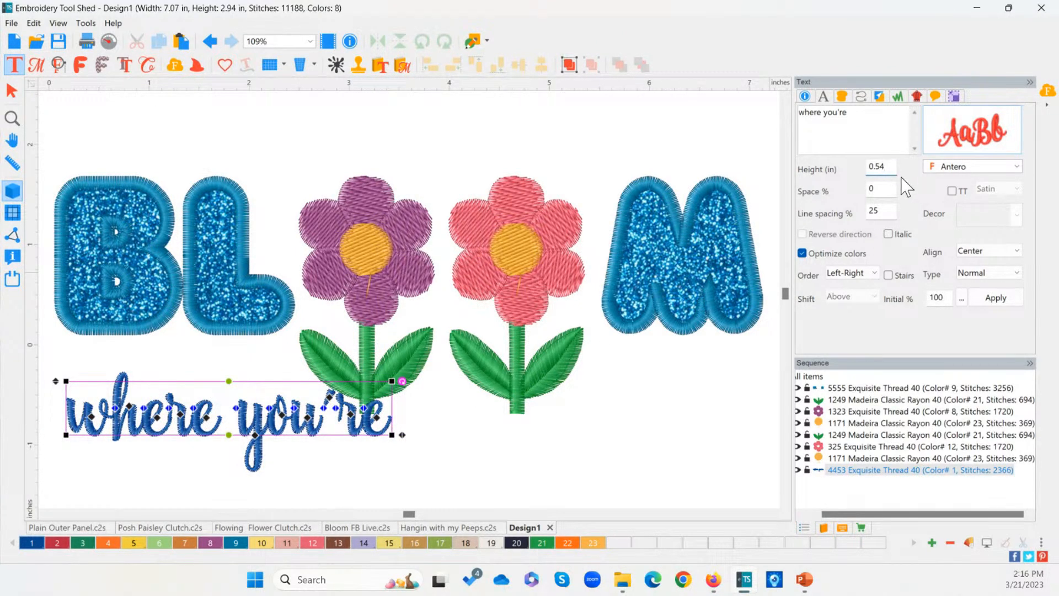
left_click_drag(889, 167, 854, 166)
left_click_drag(174, 384, 174, 359)
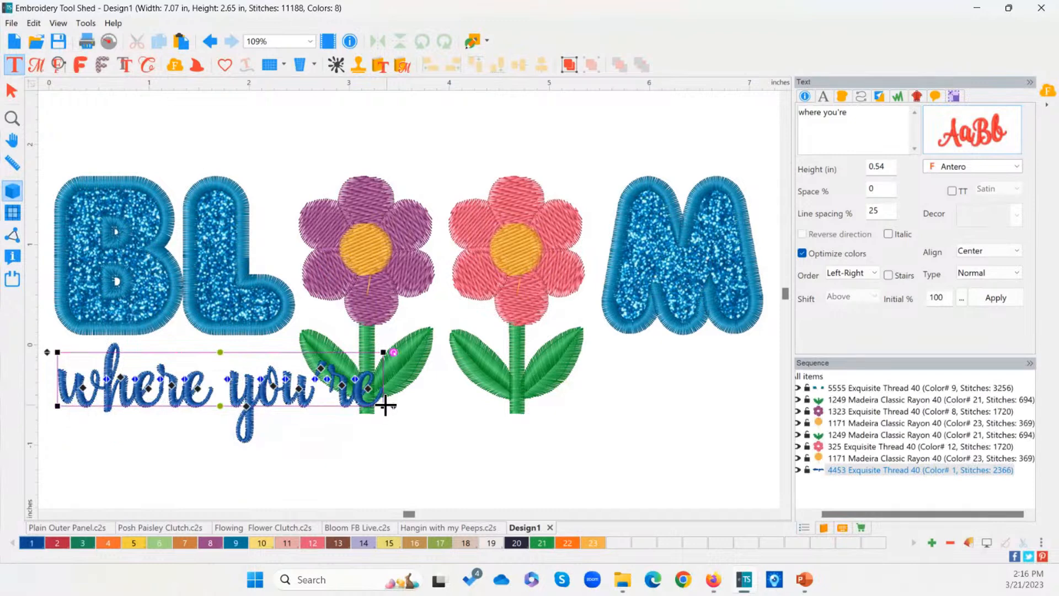
left_click_drag(393, 407, 326, 407)
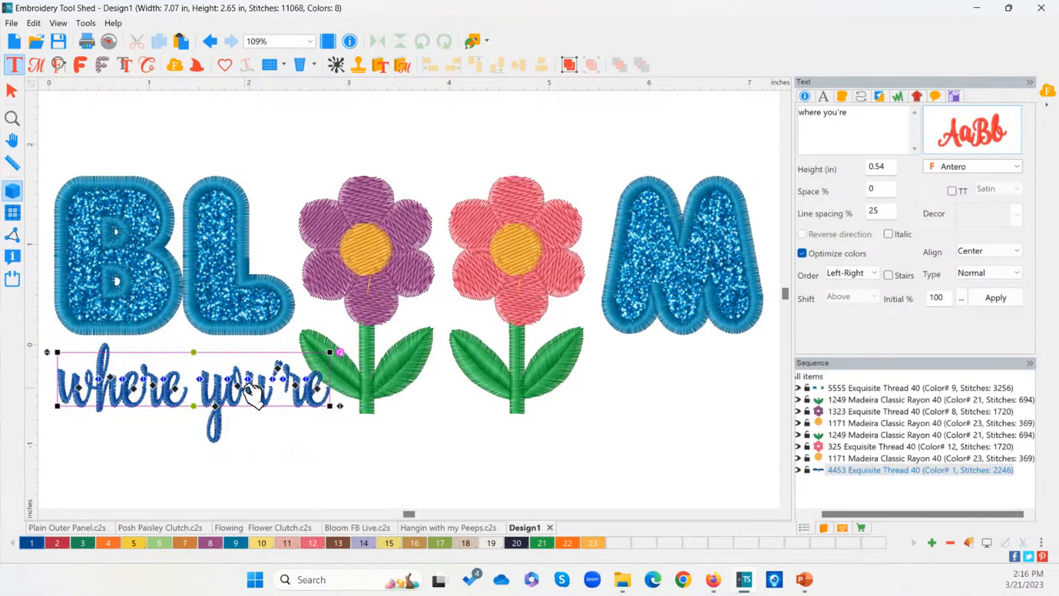
left_click_drag(254, 397, 248, 404)
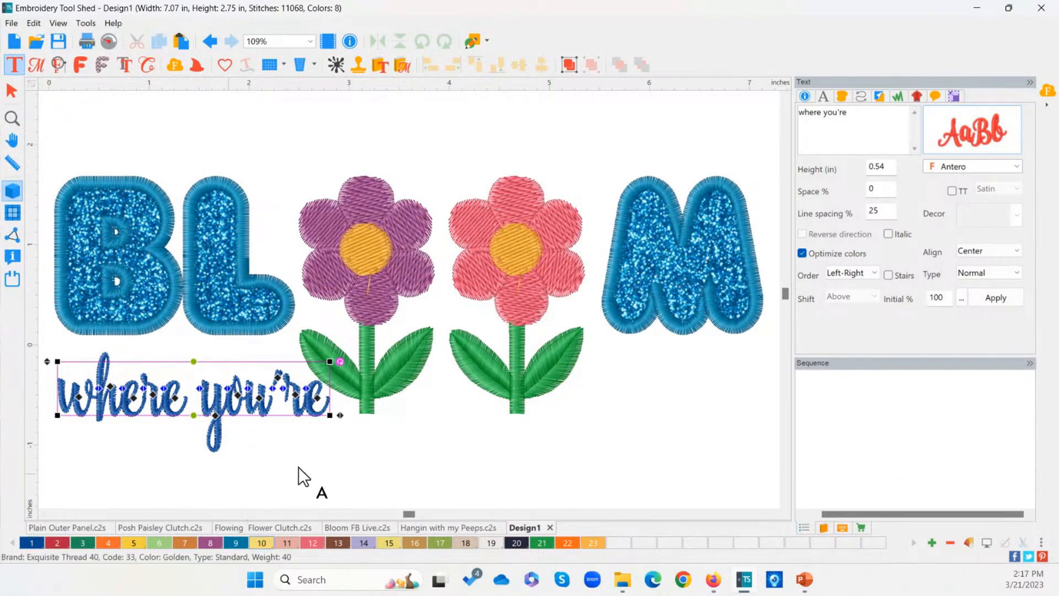
Add a new text object overlapping the lower part of "where you're" and set its text to "PLANTED"
left_click(319, 464)
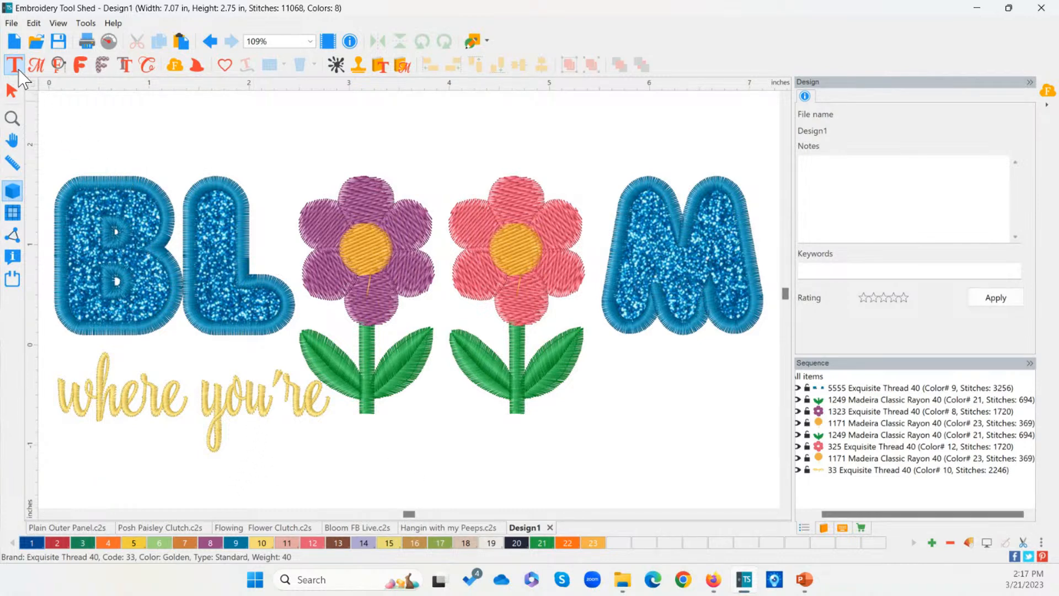
left_click(90, 465)
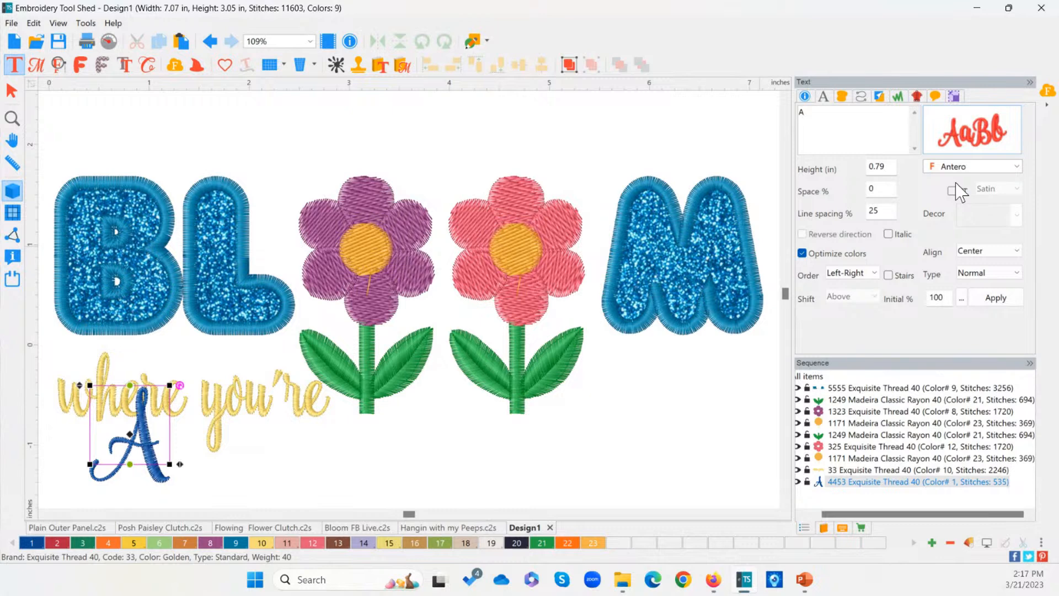
mouse_move(967, 161)
left_click_drag(875, 123, 771, 112)
type("PLANTED")
left_click(942, 117)
Switch the PLANTED text to TrueType lettering and set its font to Barlow Condensed Thin
left_click(952, 191)
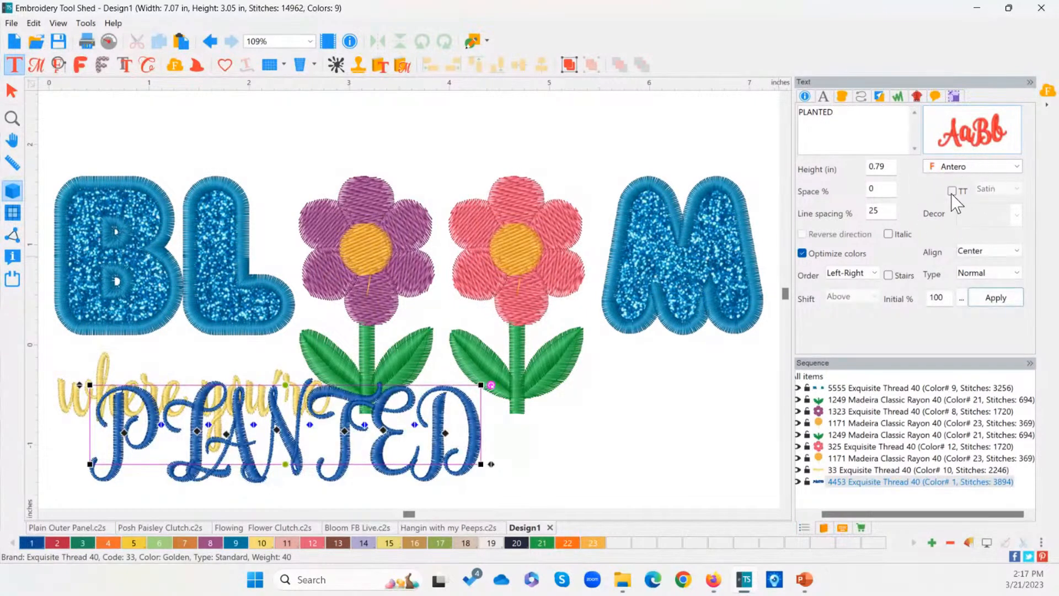
left_click(990, 166)
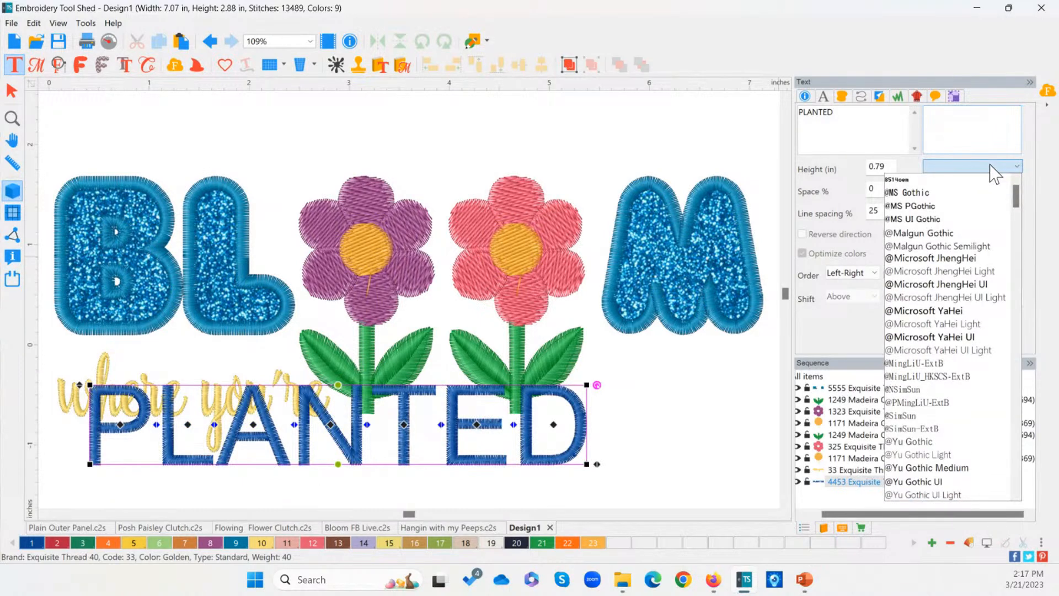
left_click_drag(1015, 195, 1014, 224)
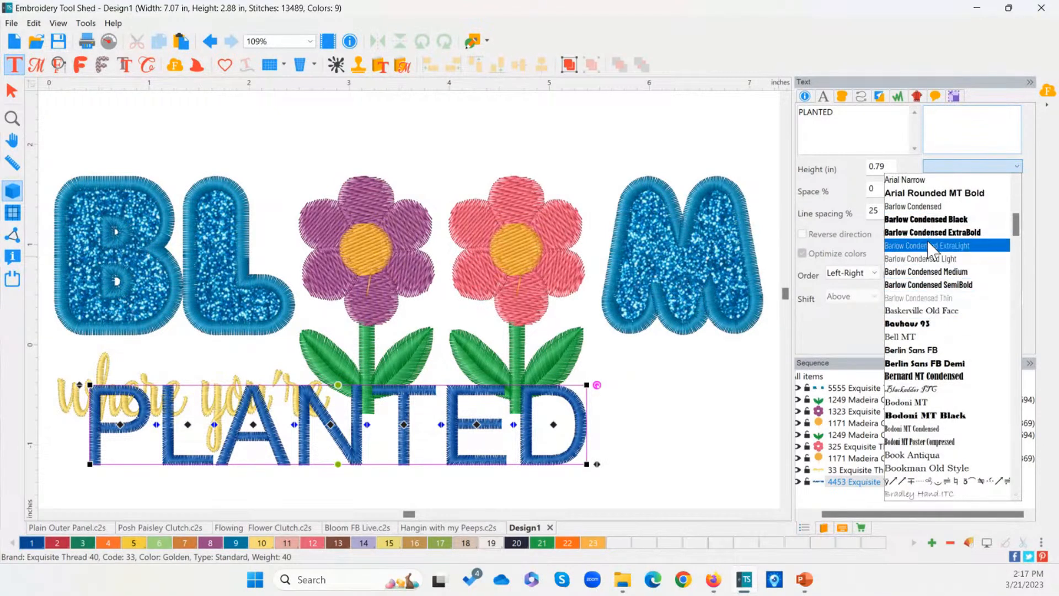
left_click(913, 298)
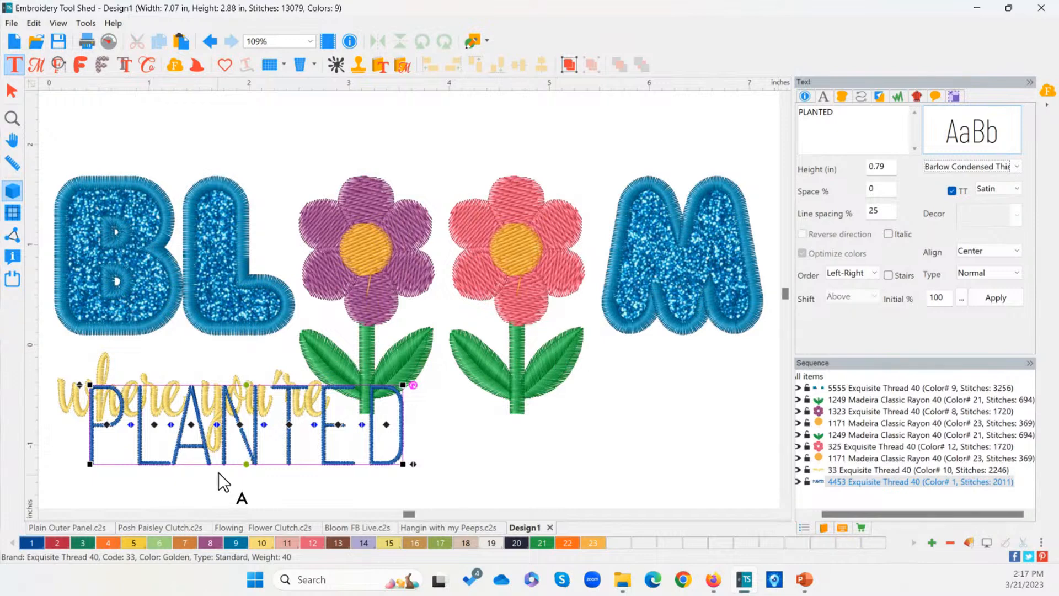
Move the PLANTED text down so it sits clear below "where you're", its left edge aligned with that line
left_click_drag(293, 455, 281, 496)
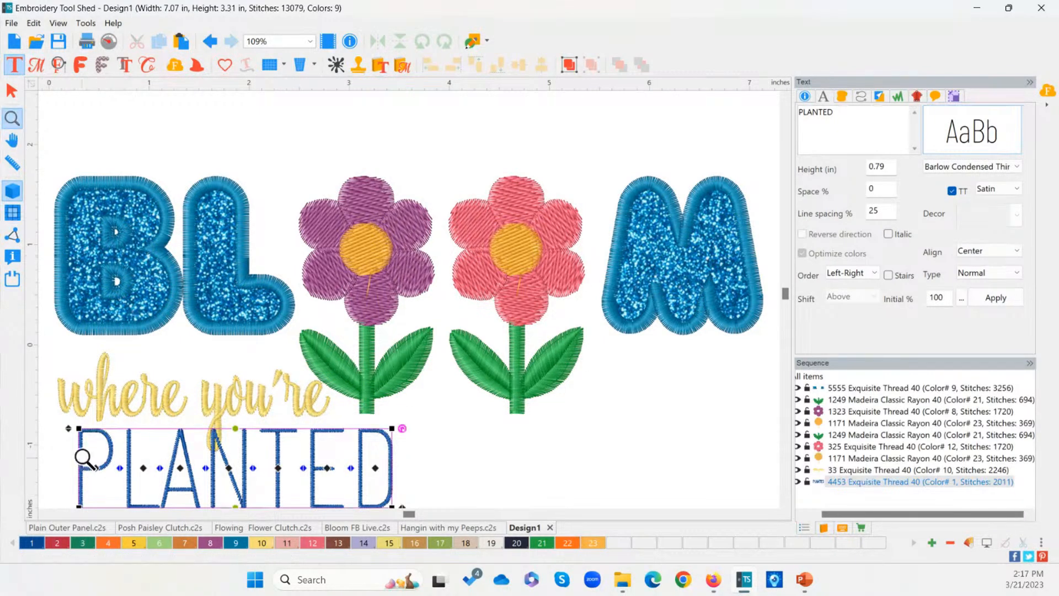
left_click_drag(46, 417, 425, 523)
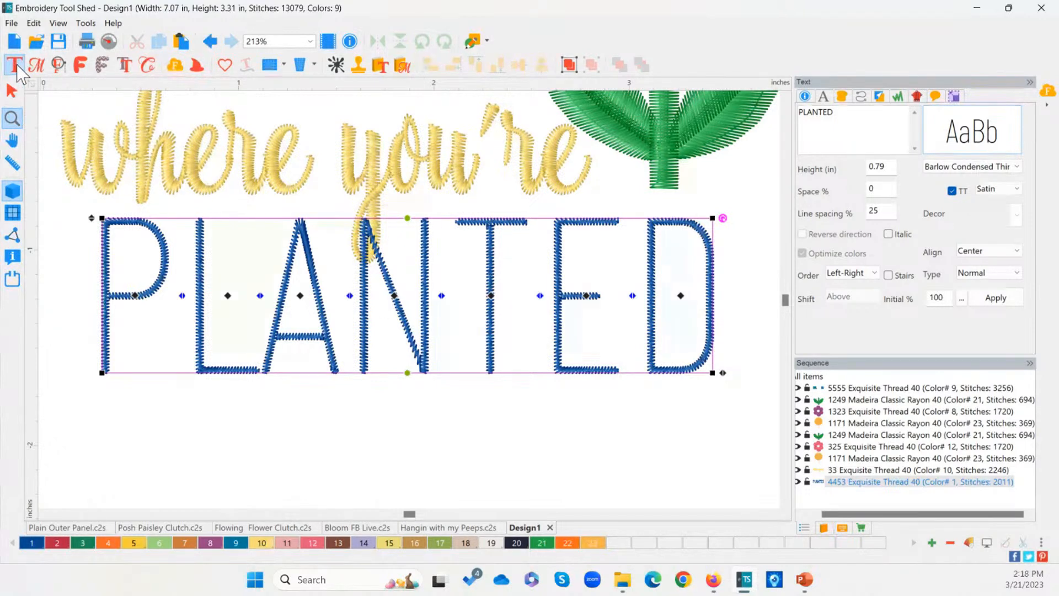
left_click_drag(372, 335, 329, 397)
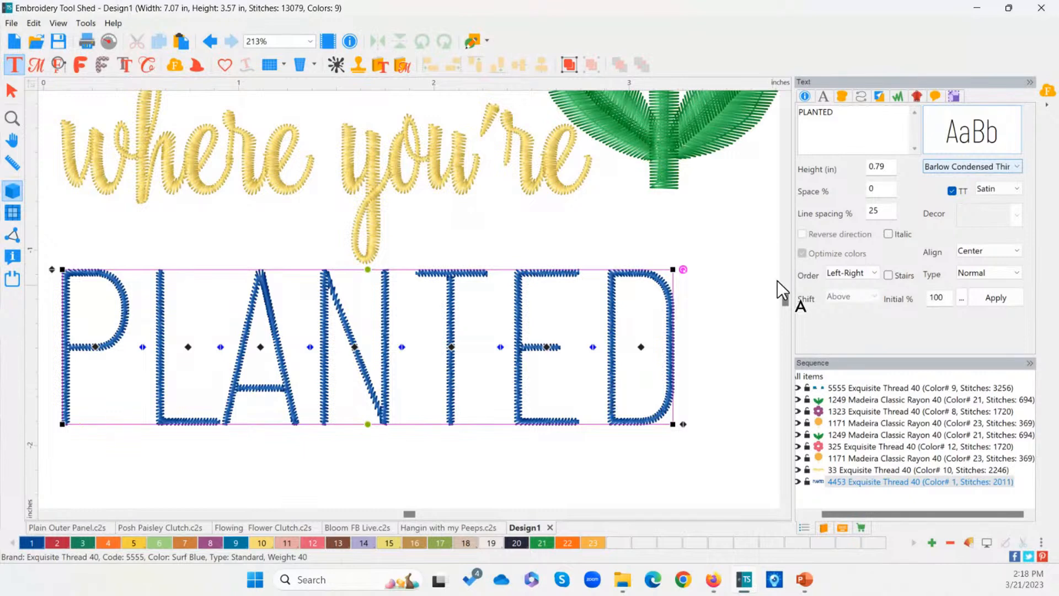
Change the PLANTED TrueType lettering from Satin to Artwork and apply it
left_click(987, 190)
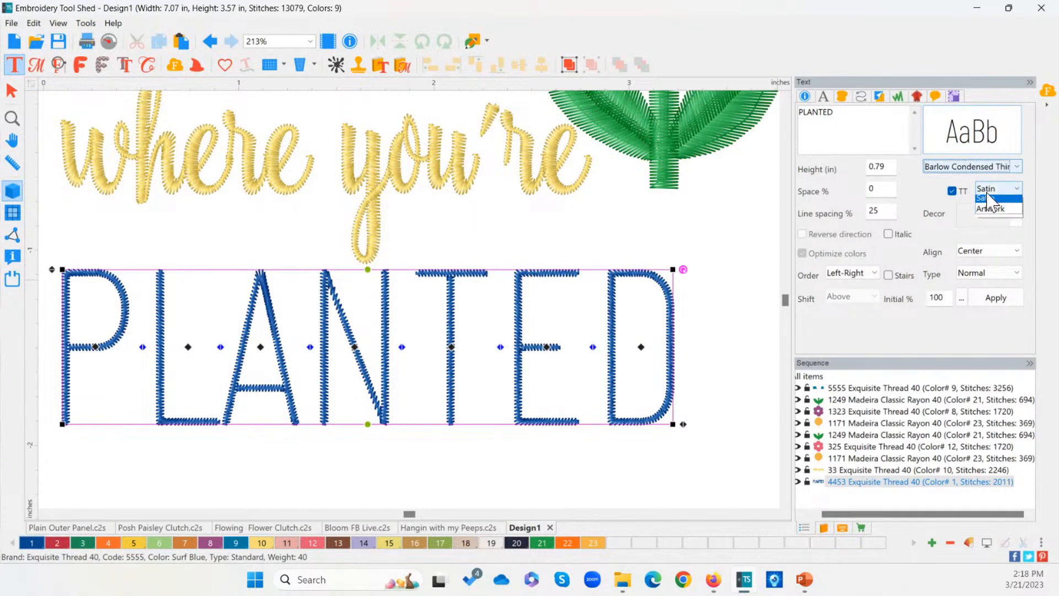
left_click(952, 191)
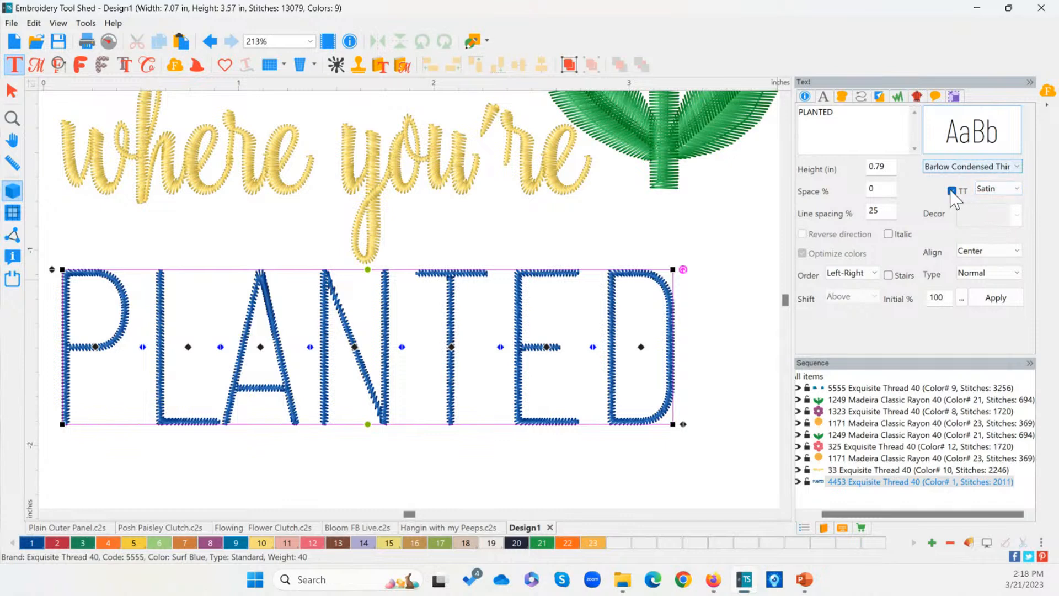
left_click(996, 189)
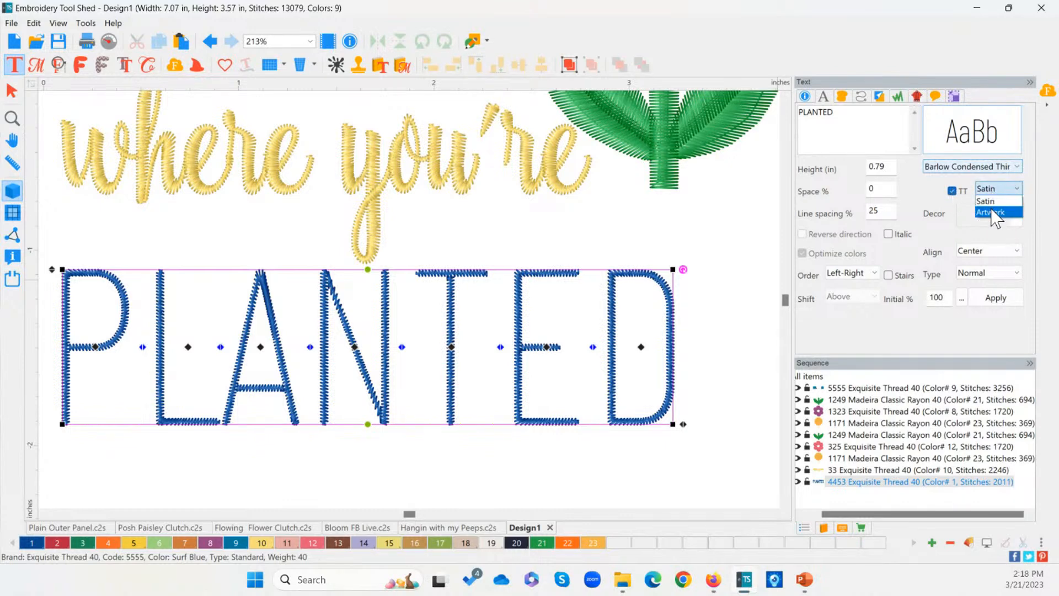
left_click(993, 212)
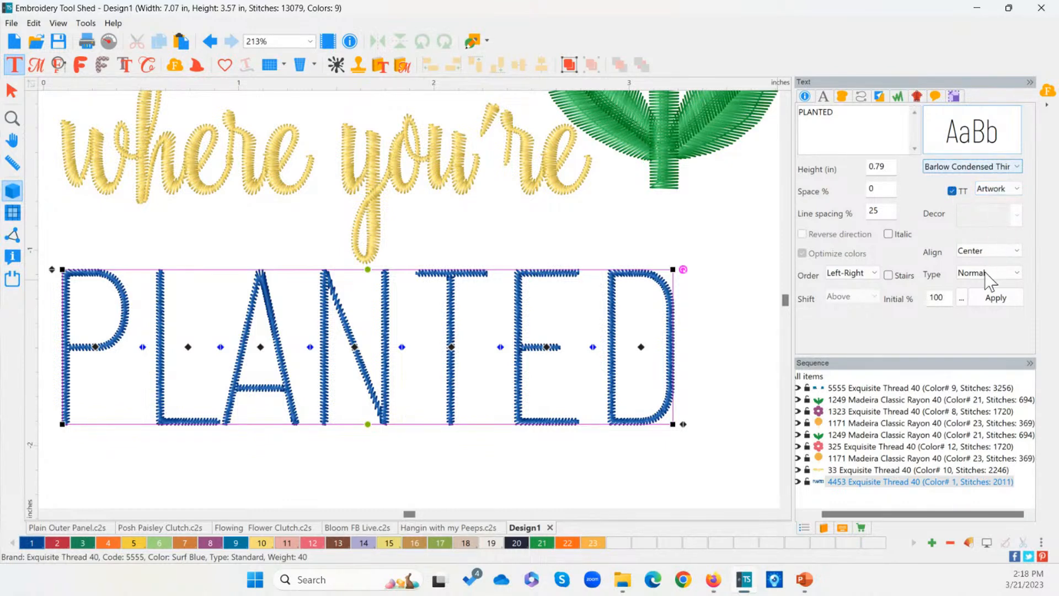
left_click(996, 298)
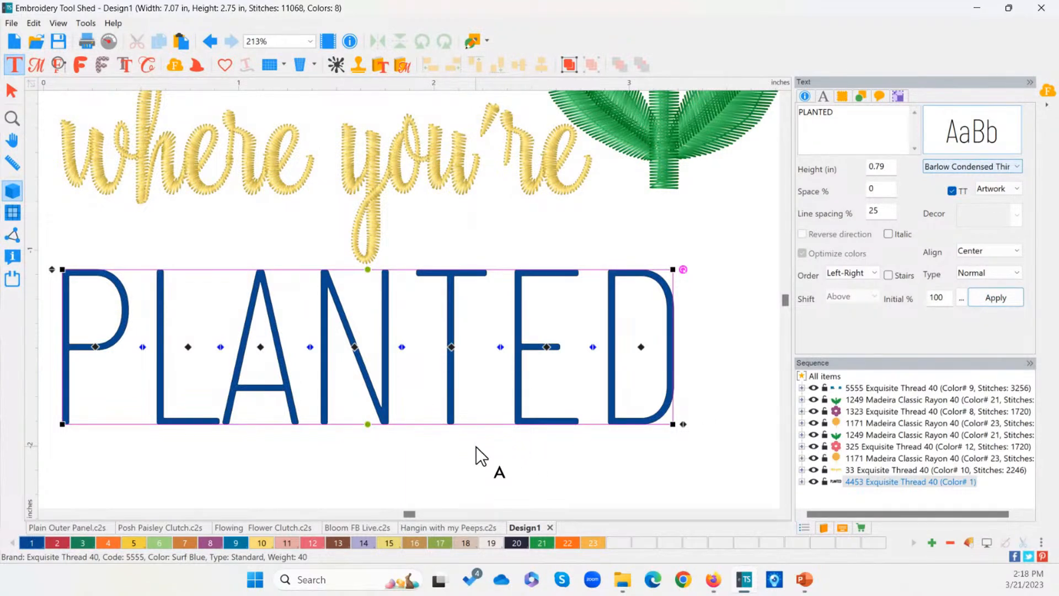
Set the PLANTED lettering back to Satin stitches and apply it
left_click(987, 188)
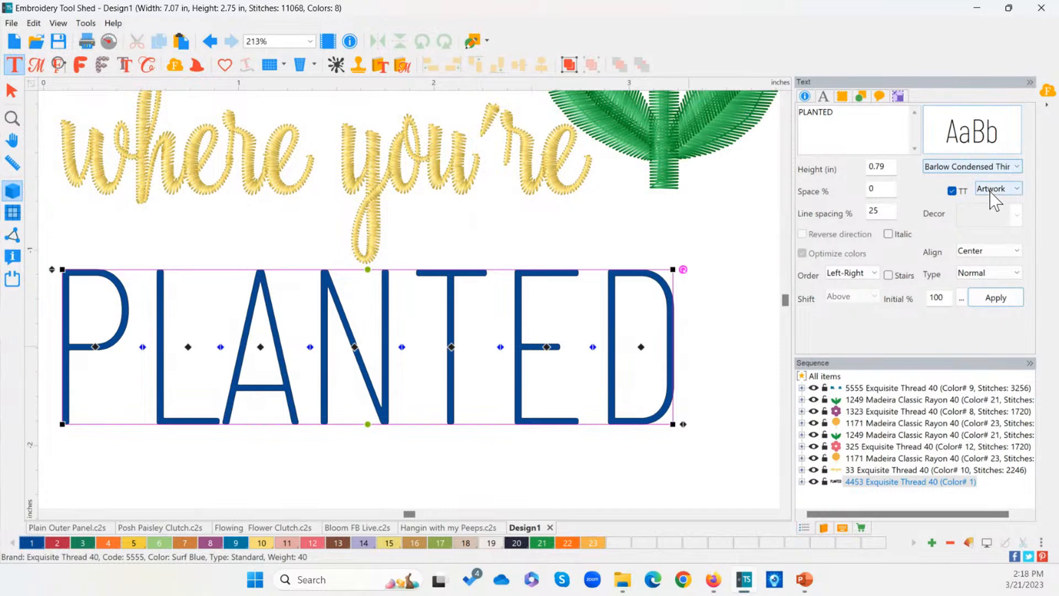
left_click(994, 203)
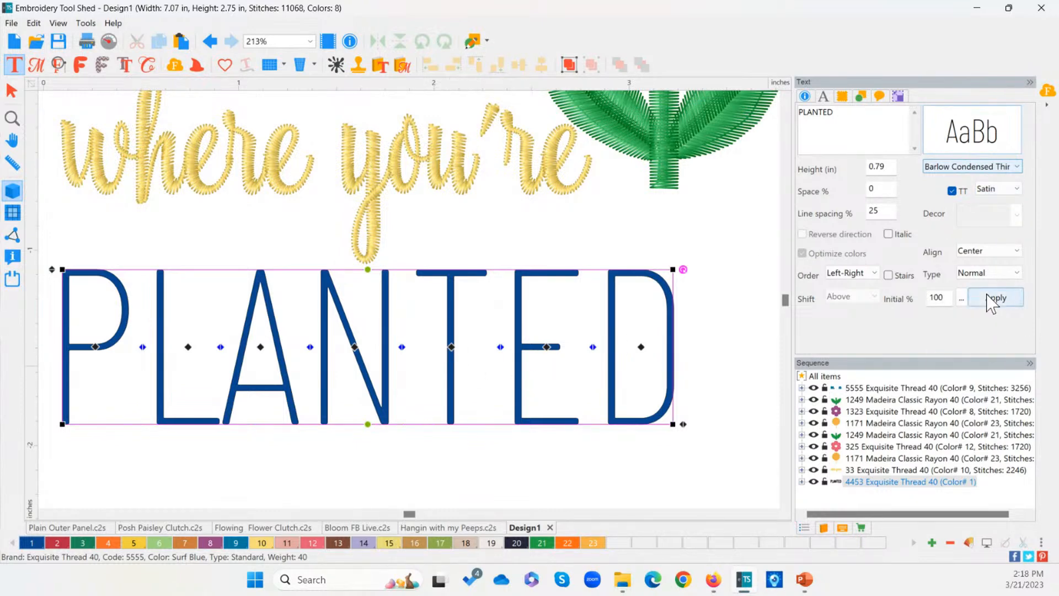
left_click(992, 299)
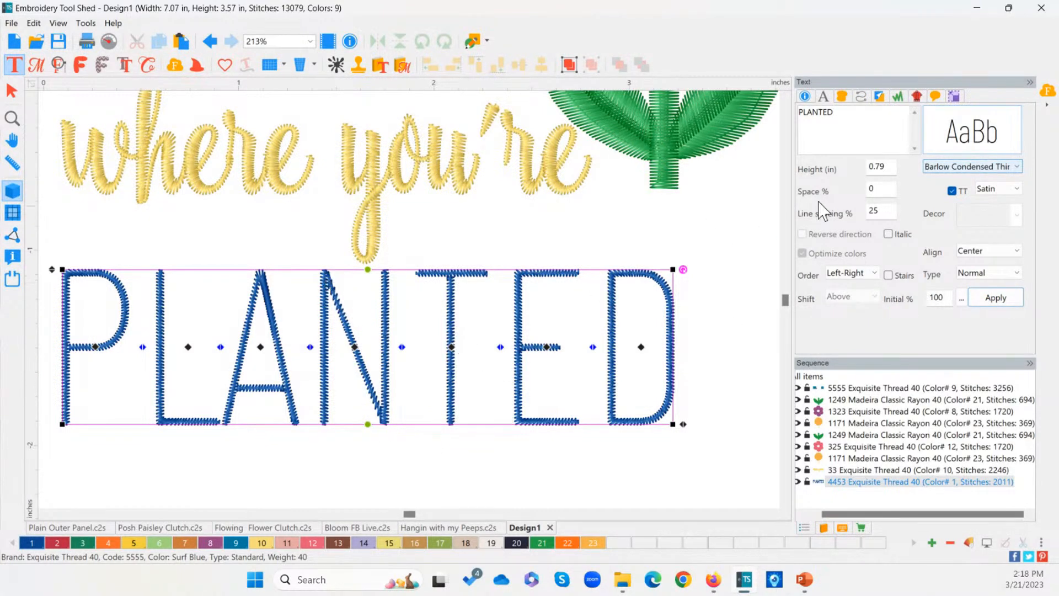
Try the Bauhaus 93 font on the PLANTED text
left_click(976, 166)
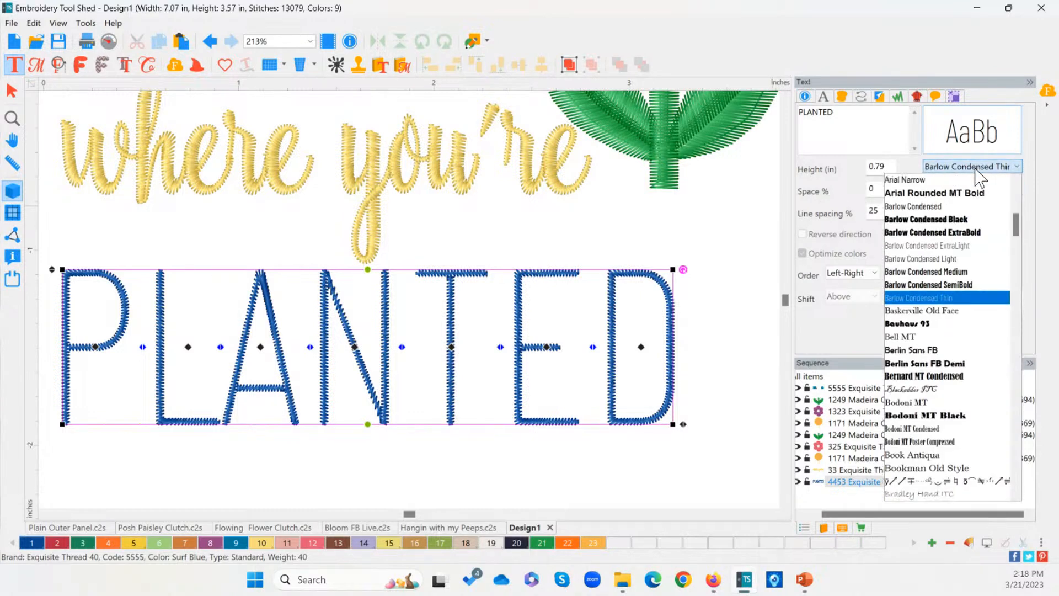
left_click(917, 324)
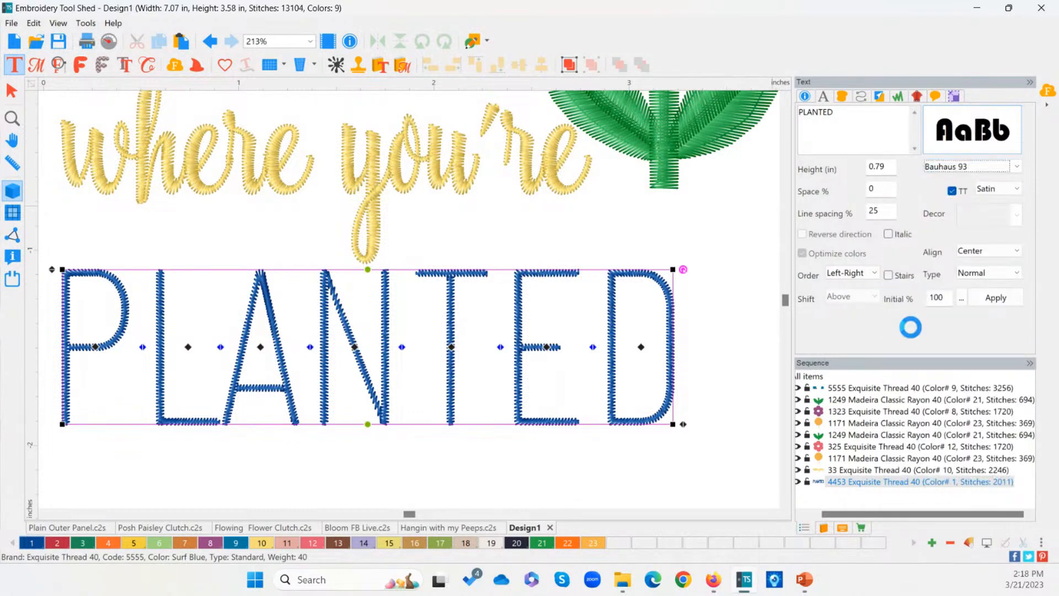
left_click(995, 298)
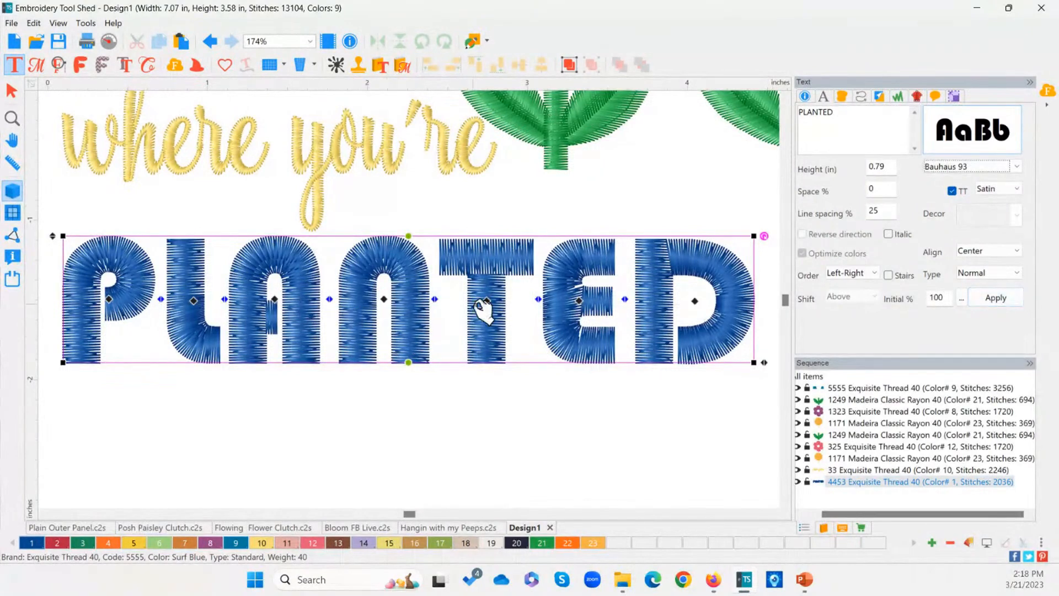
Set the PLANTED text's font to Bernard MT Condensed and apply it
left_click(938, 167)
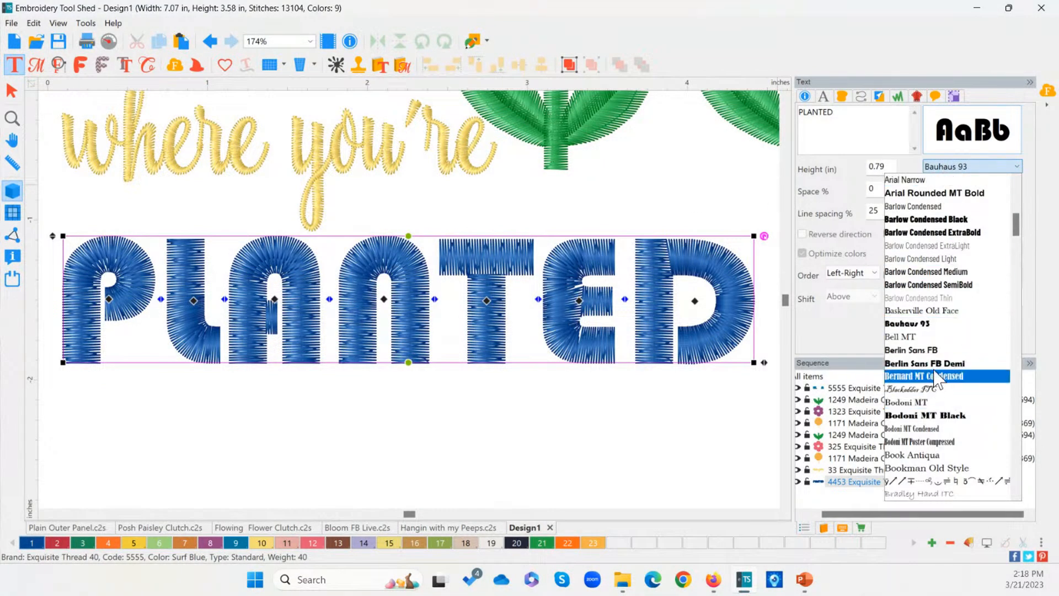
left_click(932, 376)
left_click(993, 298)
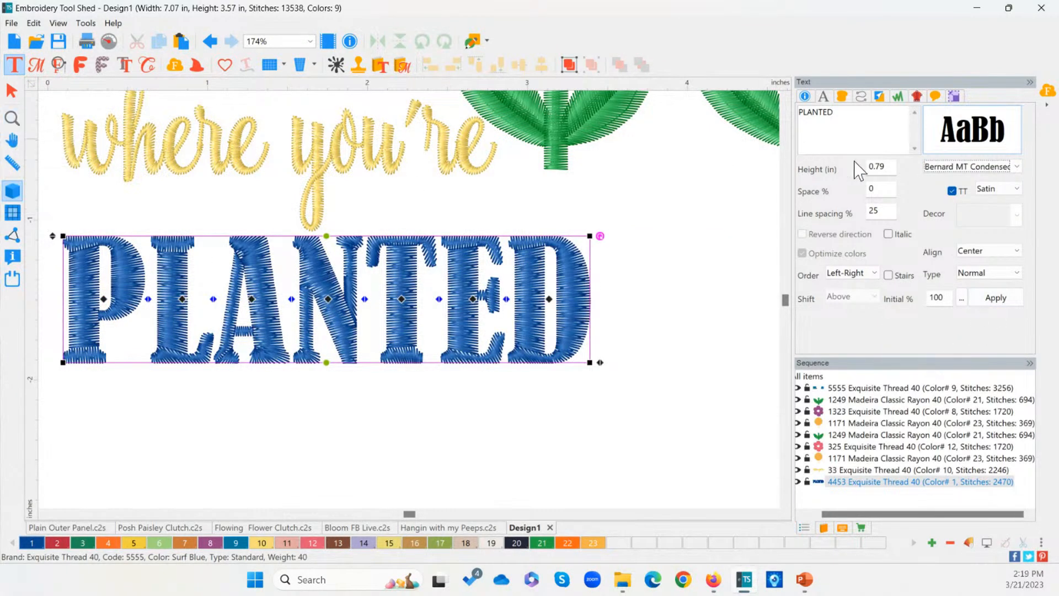
left_click(948, 170)
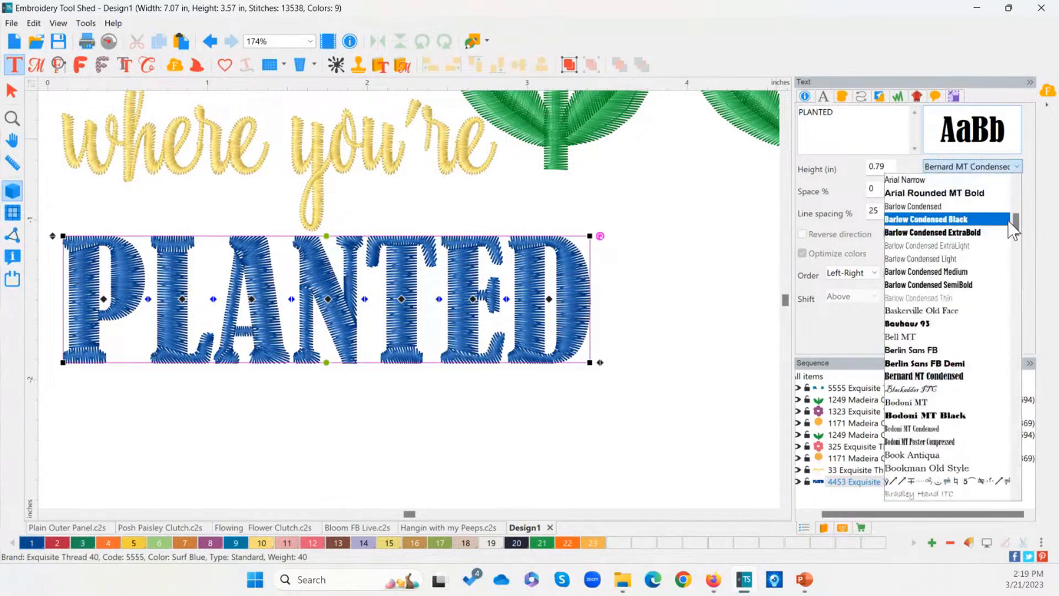
left_click_drag(1017, 230, 1016, 318)
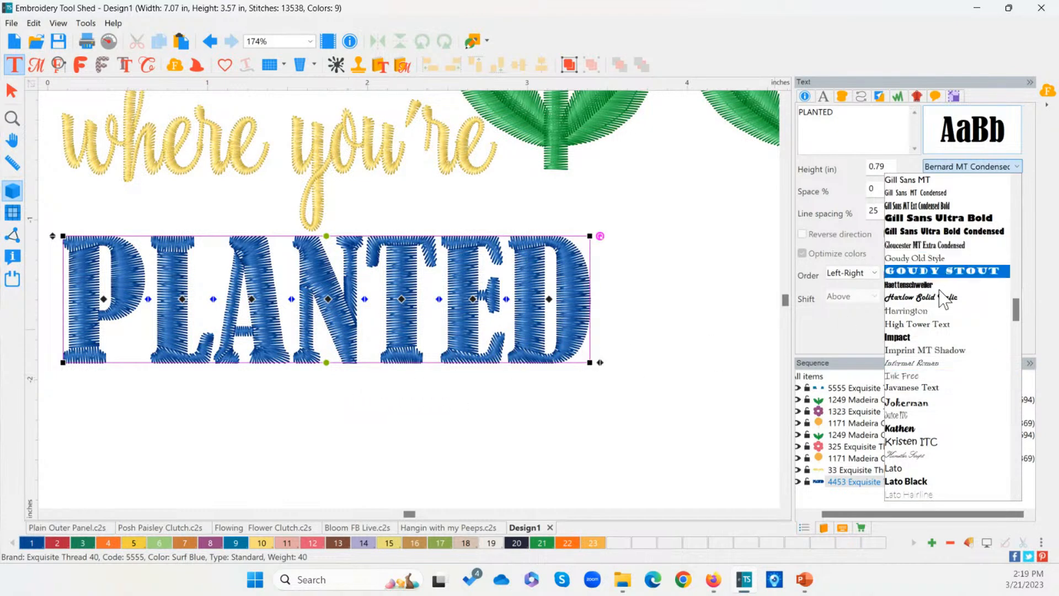
scroll(1023, 315, "up", 2)
scroll(1022, 291, "up", 10)
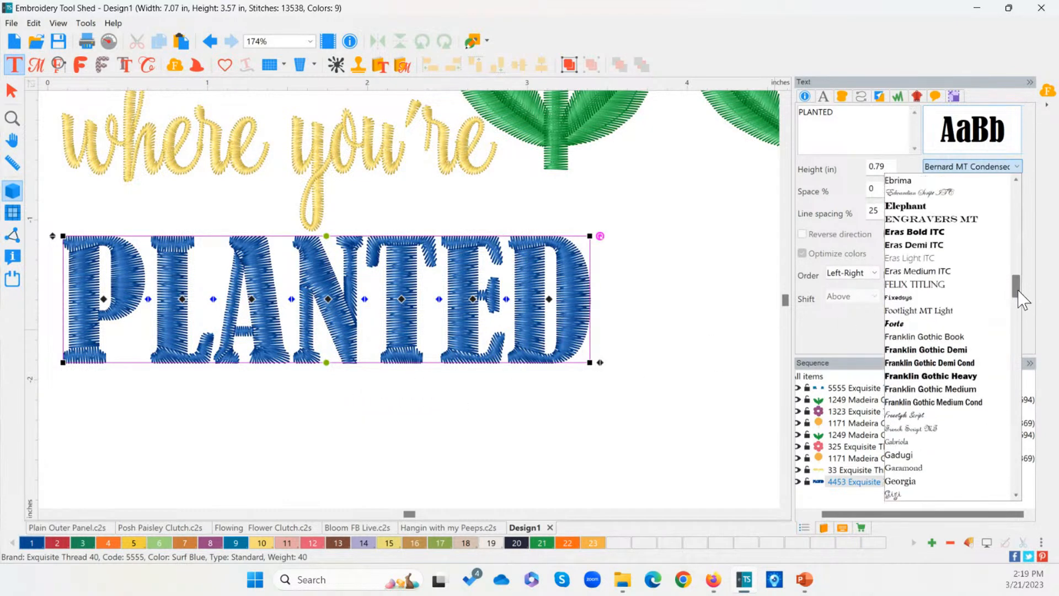
scroll(1022, 290, "up", 4)
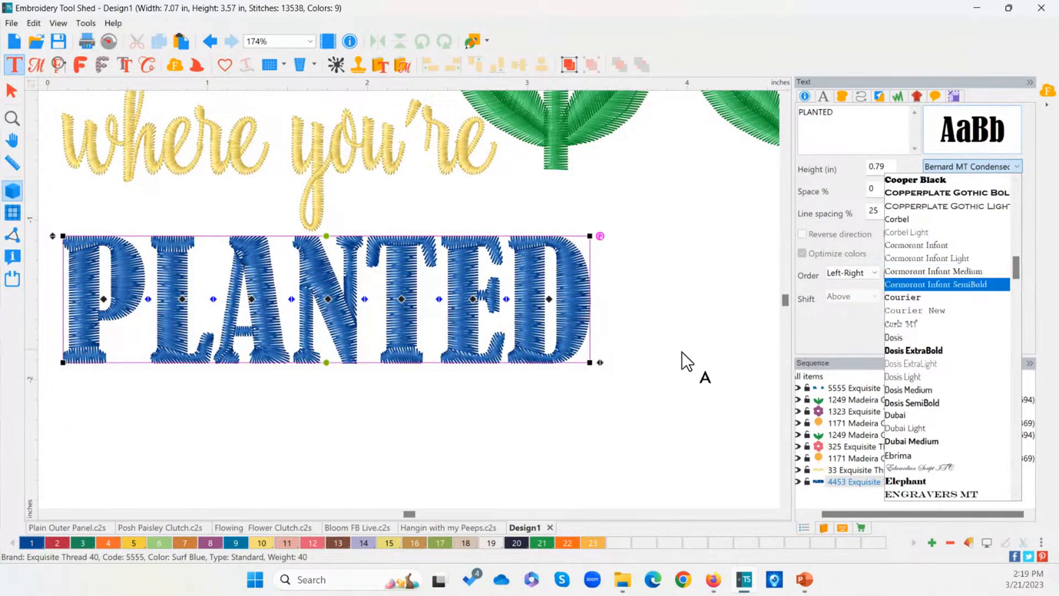
Widen the PLANTED text until it ends beneath the pink flower's left leaf, and recolor it Rose Delight, color 12
double_click(14, 119)
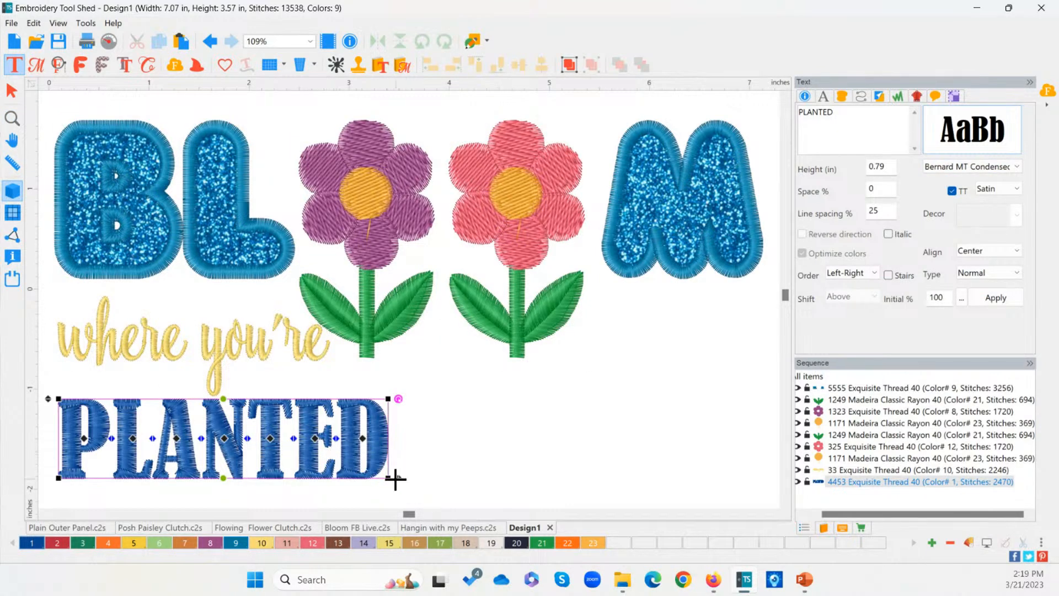
left_click_drag(401, 479, 477, 478)
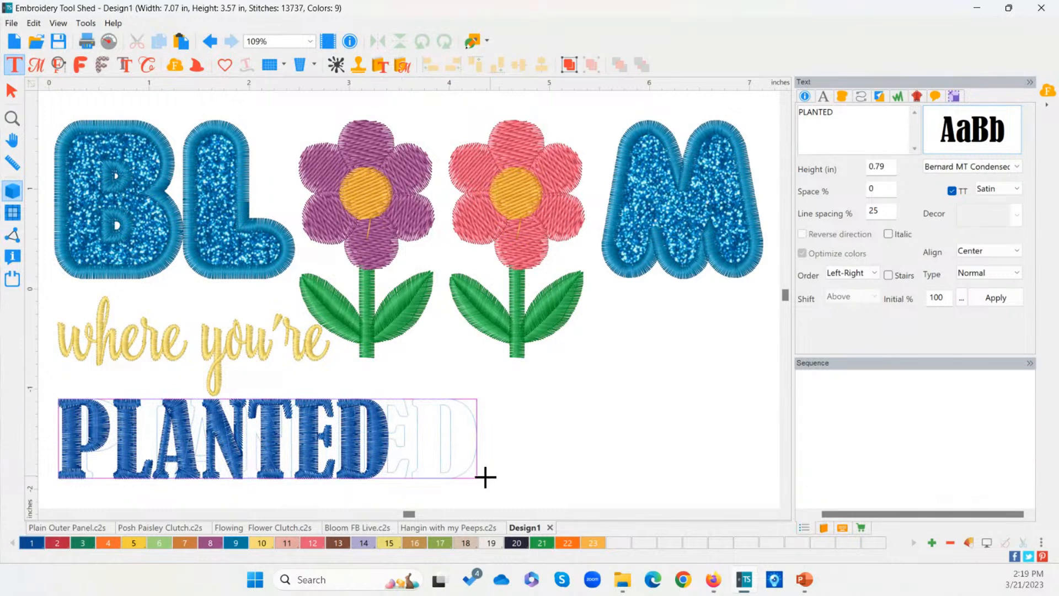
left_click(313, 543)
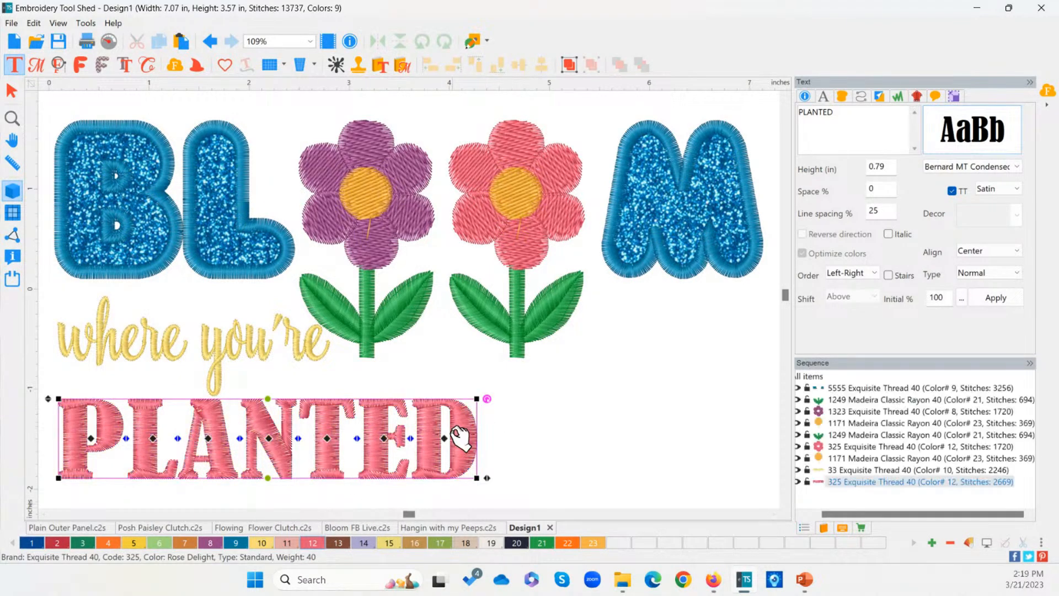
left_click(309, 546)
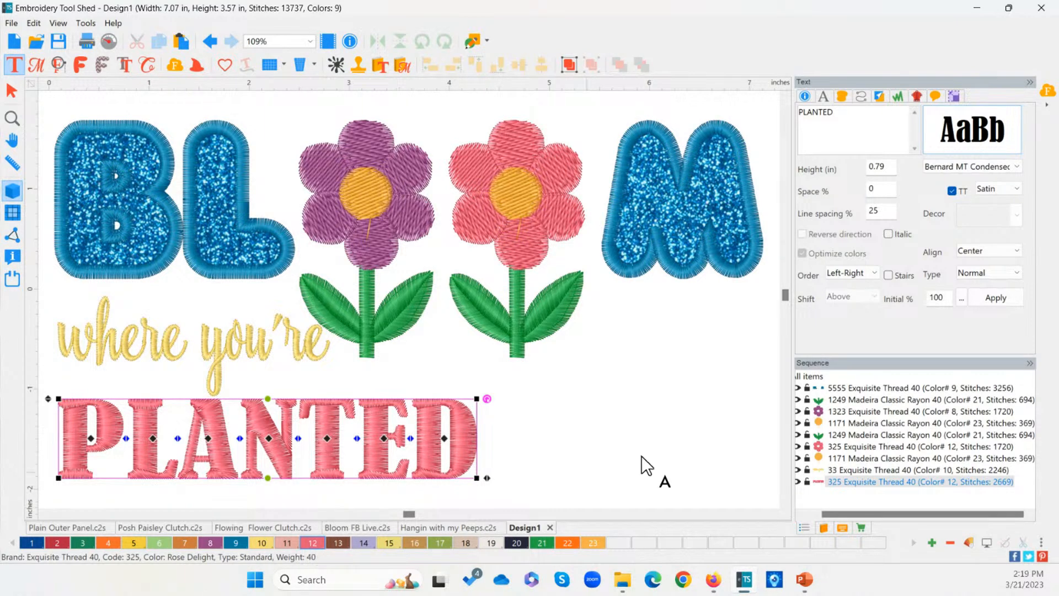
left_click(585, 437)
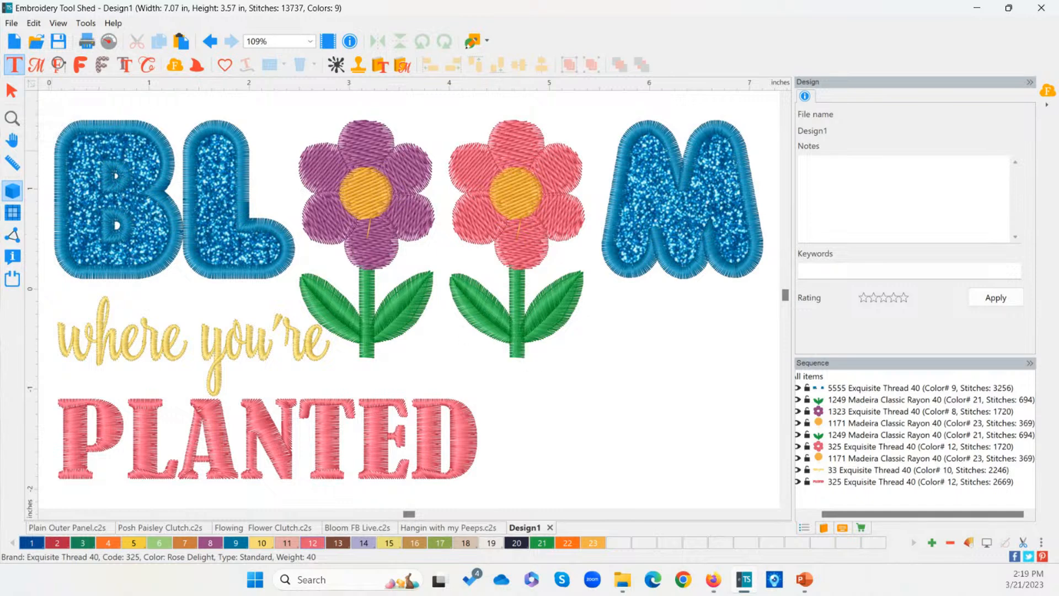
Lengthen the pink flower's stem downward until it reaches the baseline of the PLANTED text
left_click(12, 91)
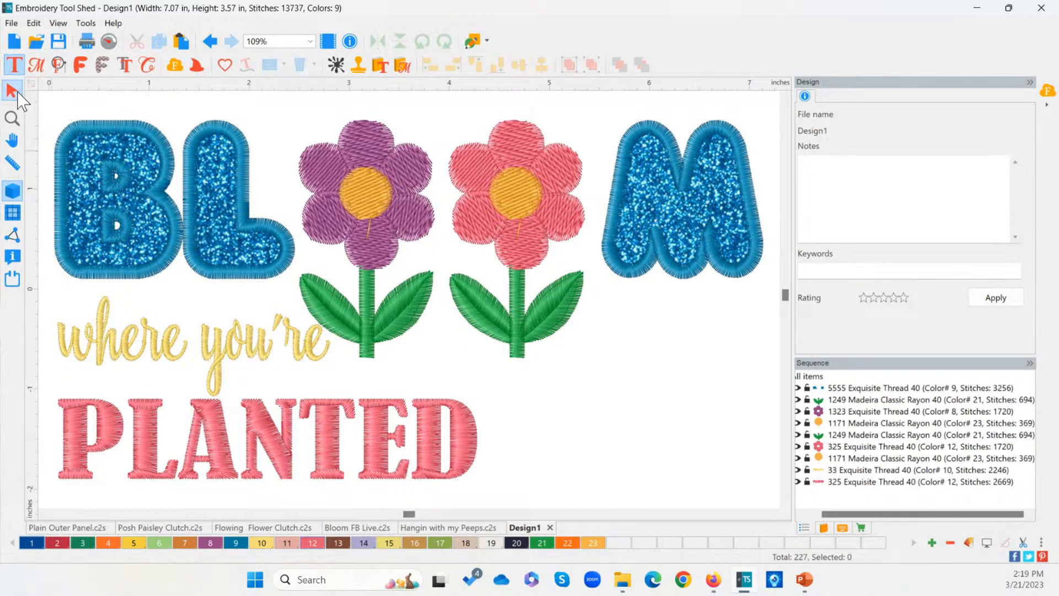
left_click(513, 354)
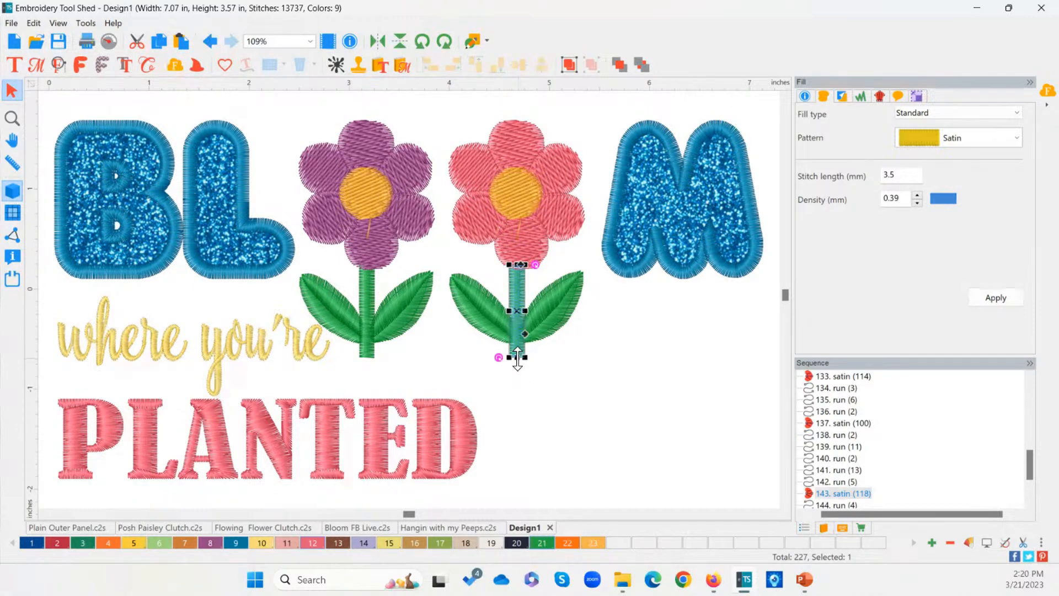
left_click_drag(517, 357, 520, 476)
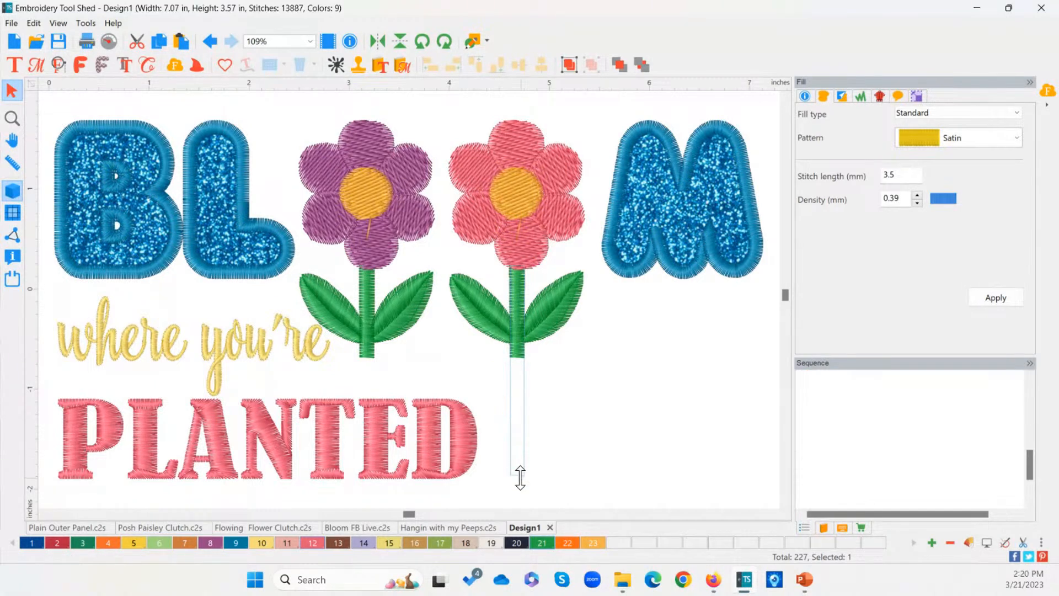
left_click(565, 384)
left_click(565, 384)
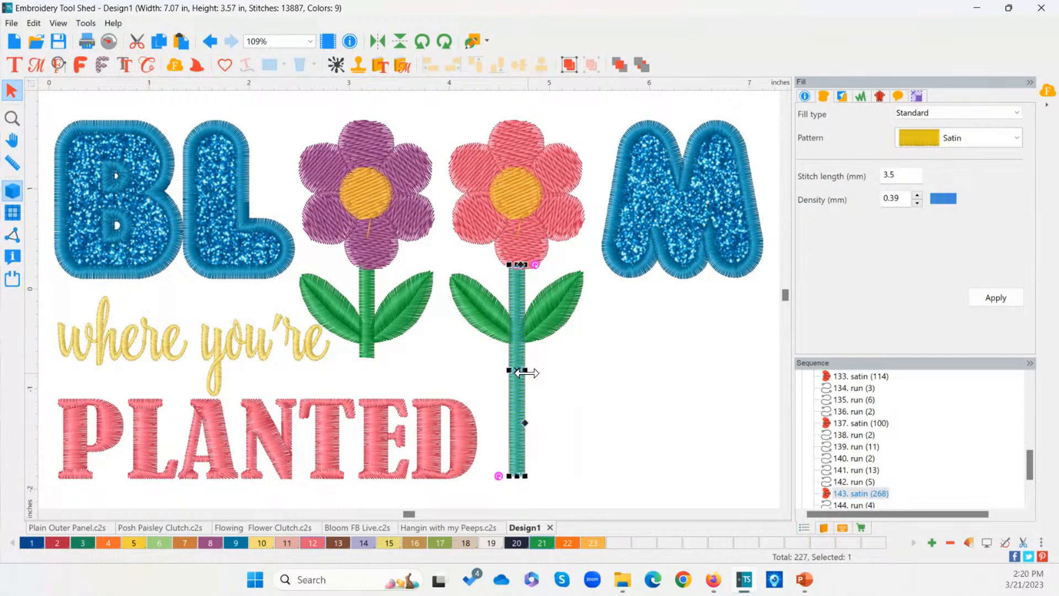
Try widening the pink flower's stem and moving it sideways, undoing each change
left_click_drag(526, 373, 562, 373)
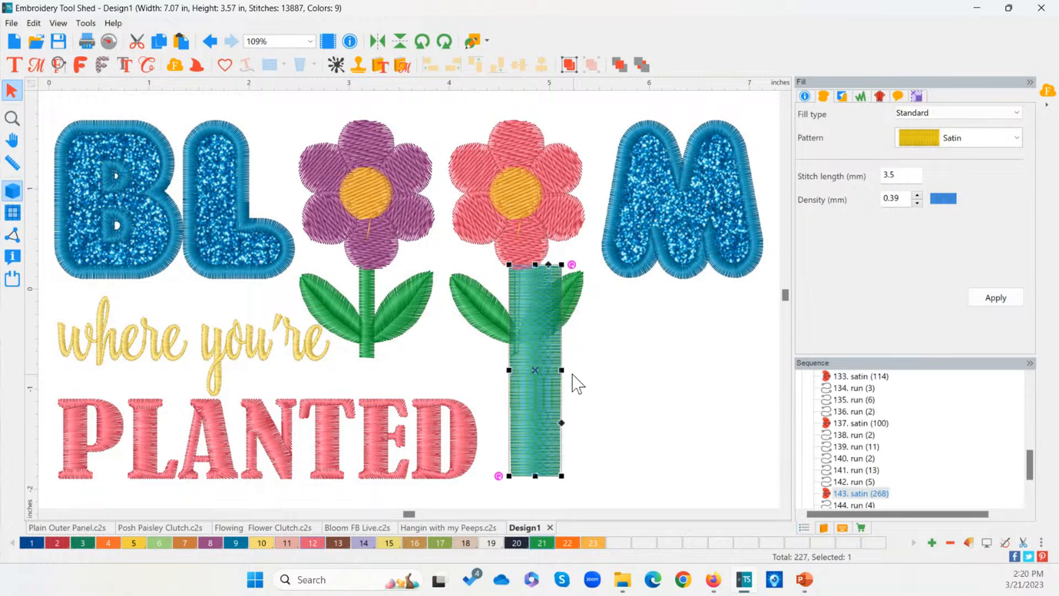
key("ctrl+z")
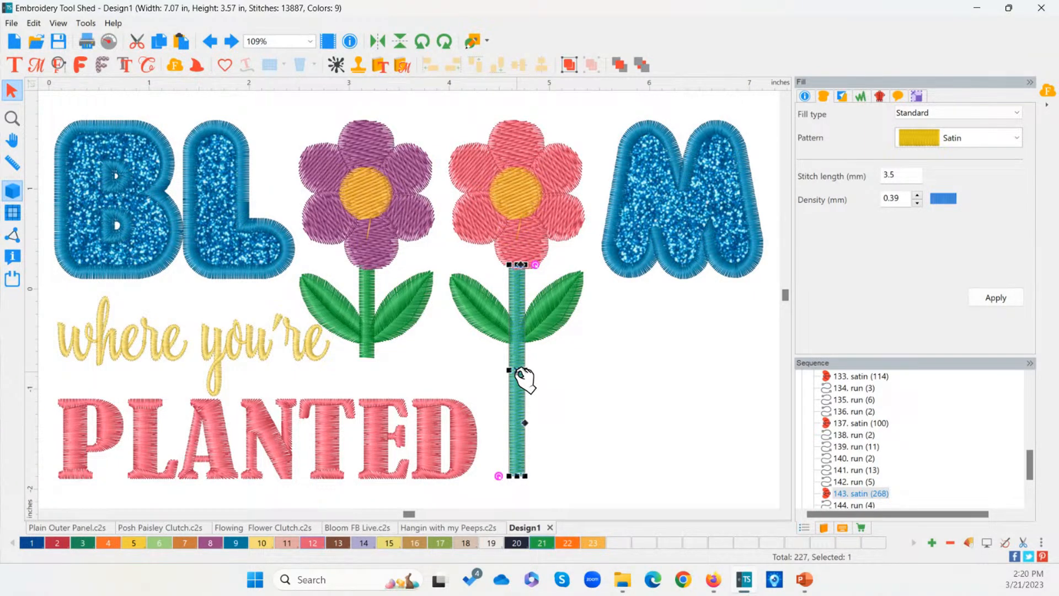
left_click_drag(521, 375, 560, 388)
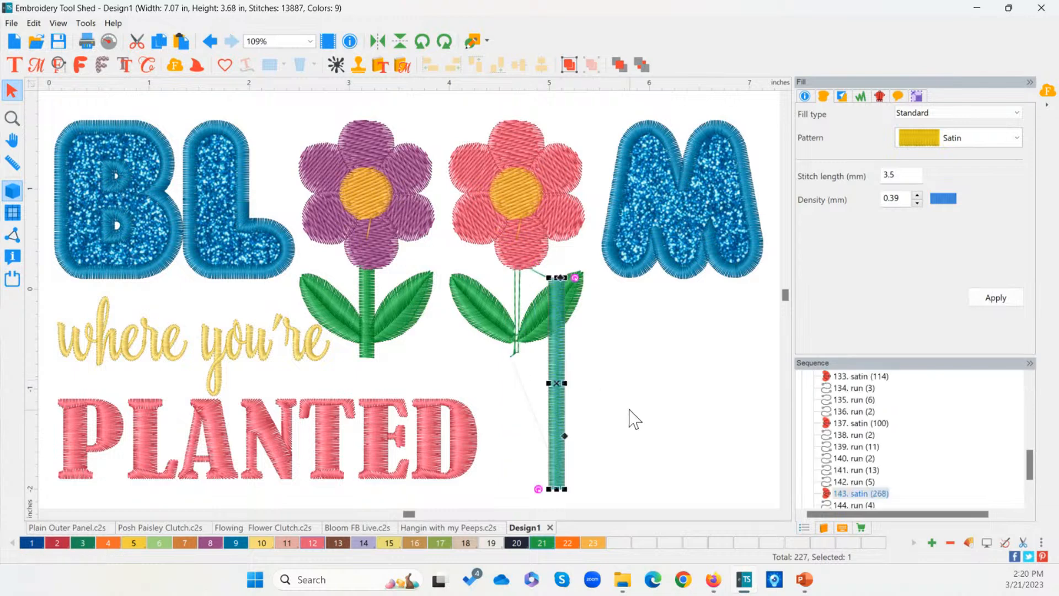
key("ctrl+z")
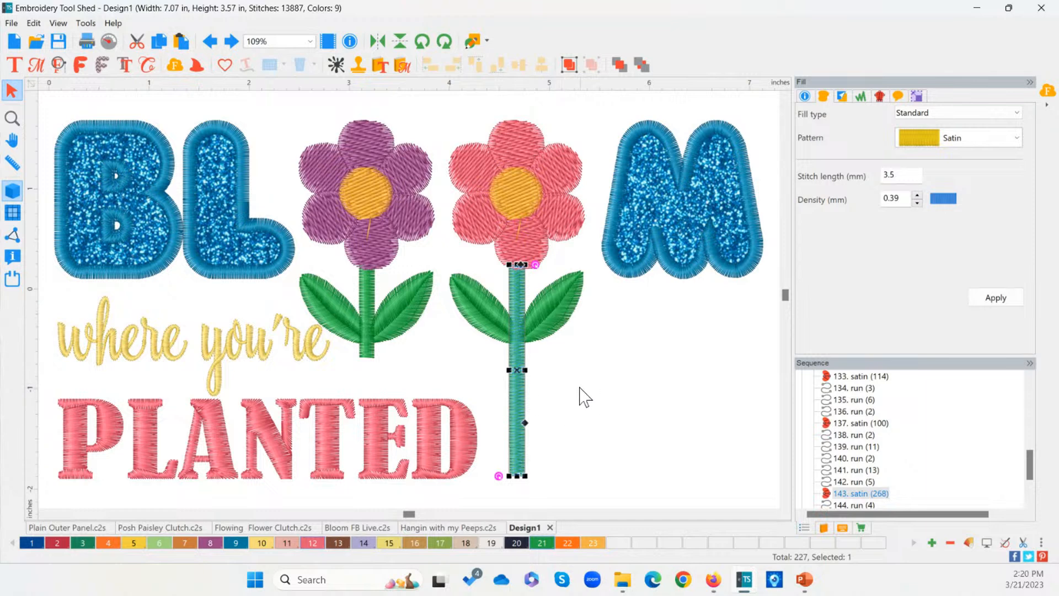
Step through the green thread's sequence entries to identify which runs and satins make up the pink flower's right leaf
left_click_drag(1029, 472, 1030, 394)
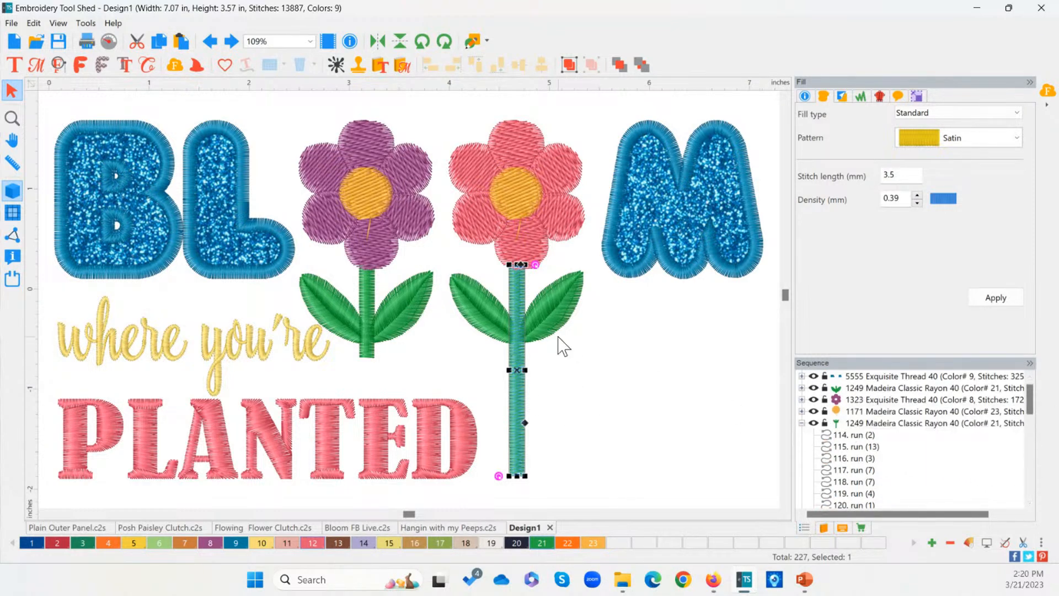
left_click(558, 307)
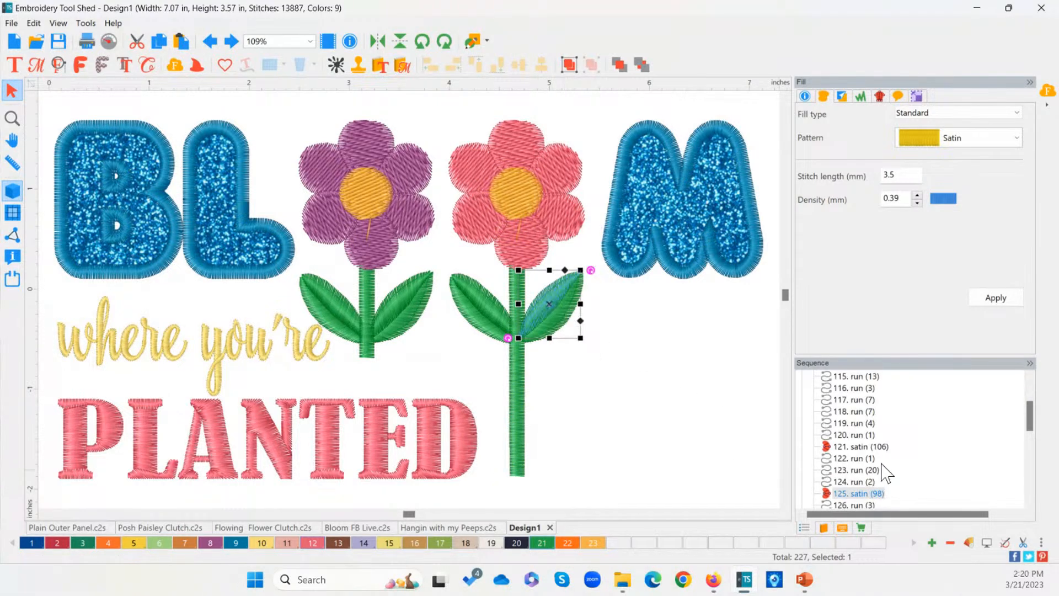
scroll(1030, 436, "down", 2)
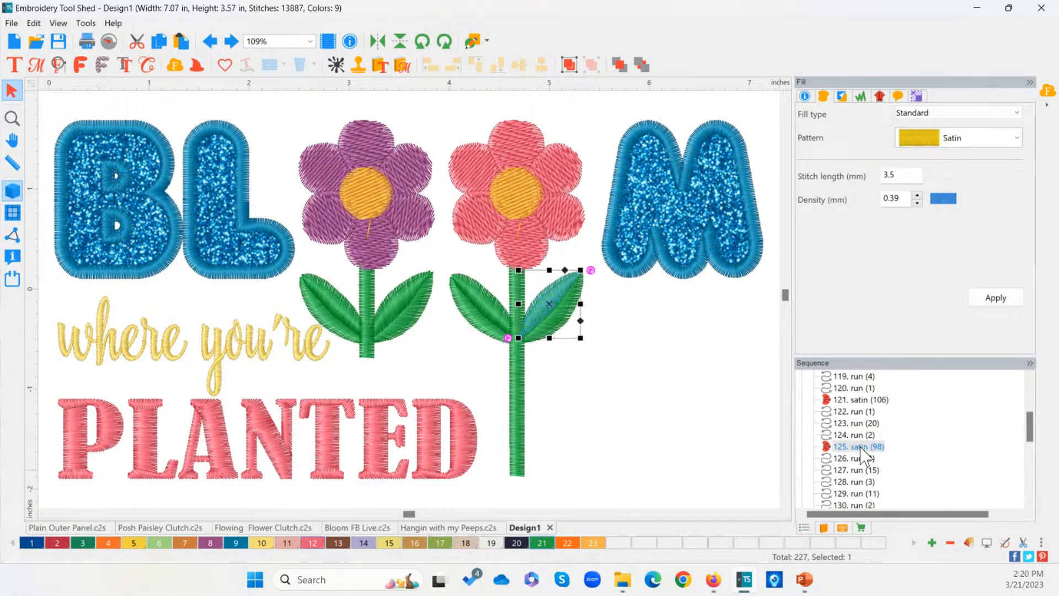
left_click(861, 412)
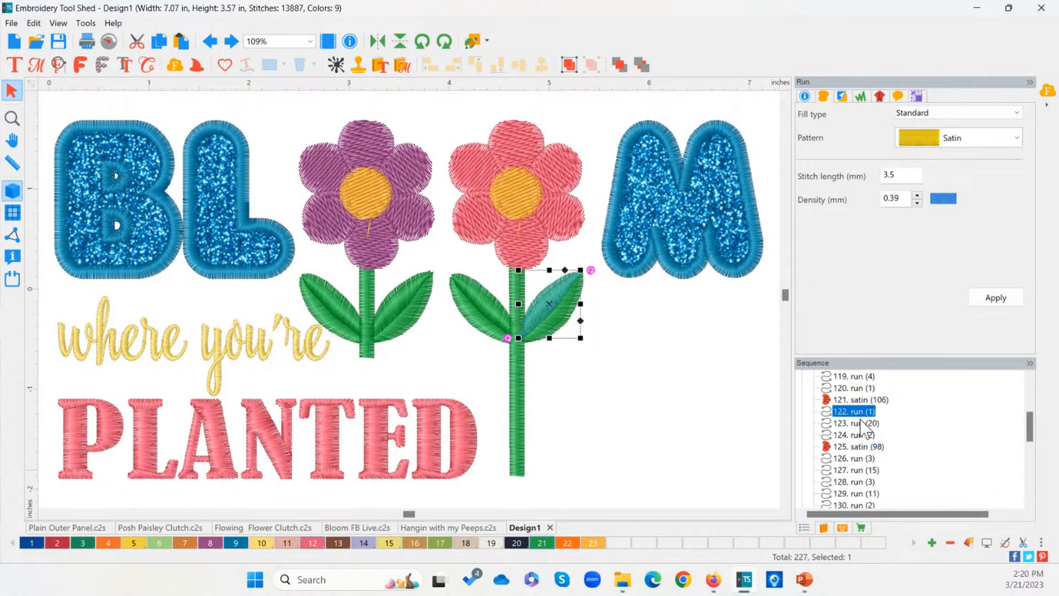
key("Up")
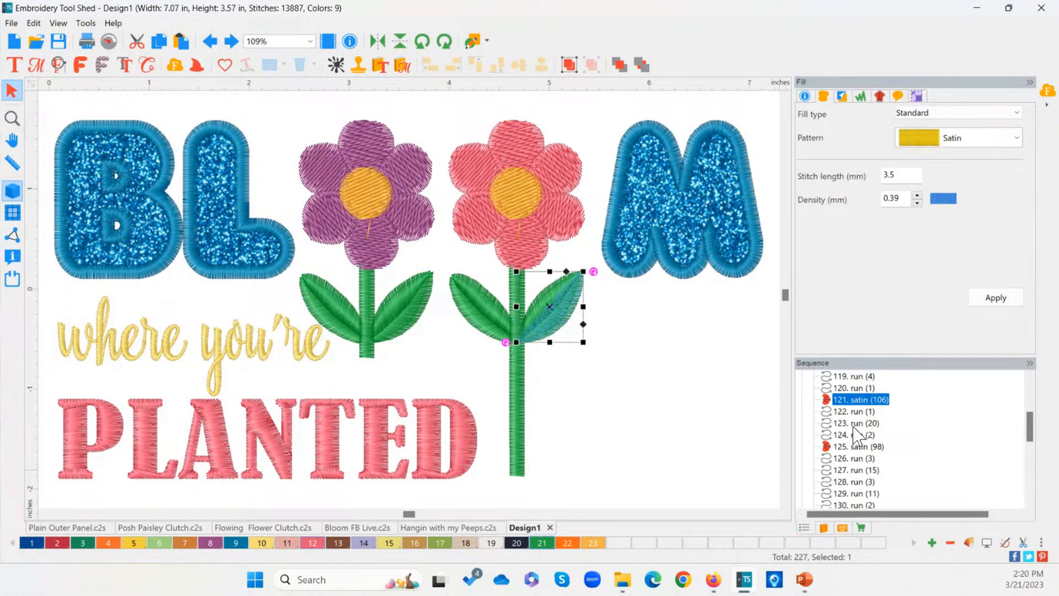
key("Up")
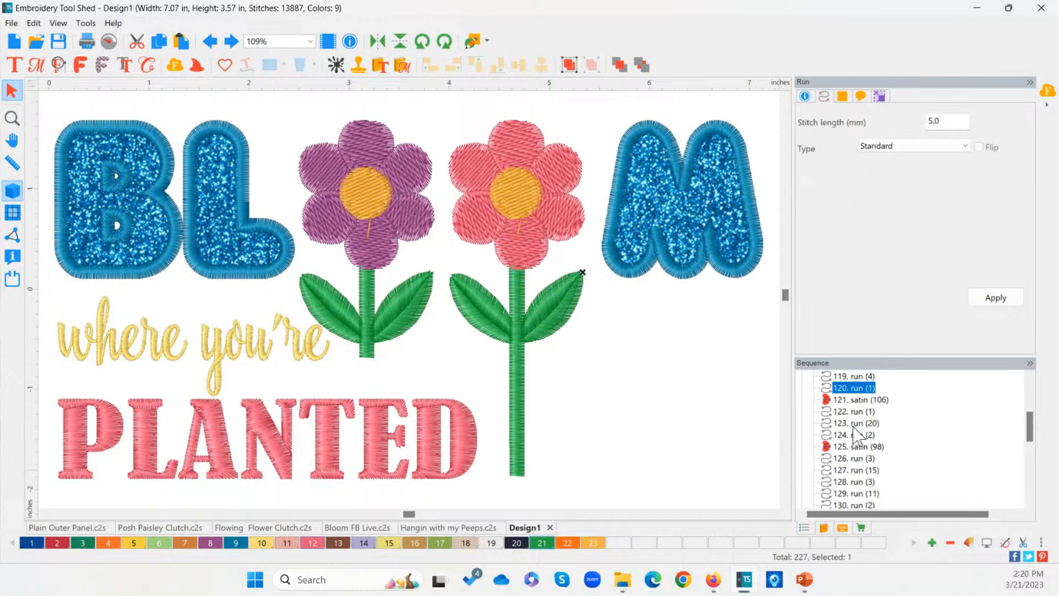
key("Down")
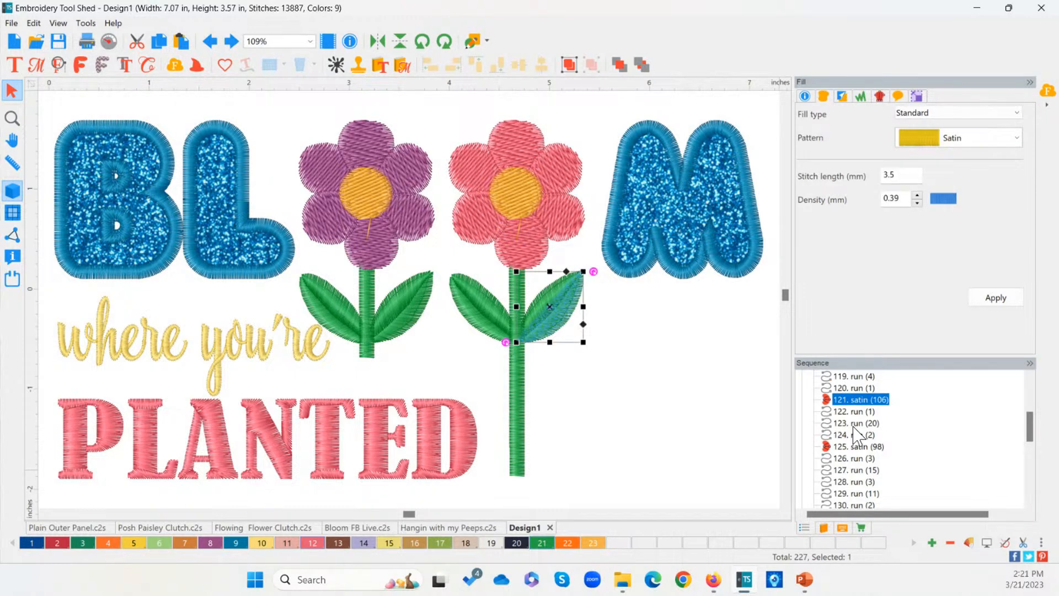
key("Up")
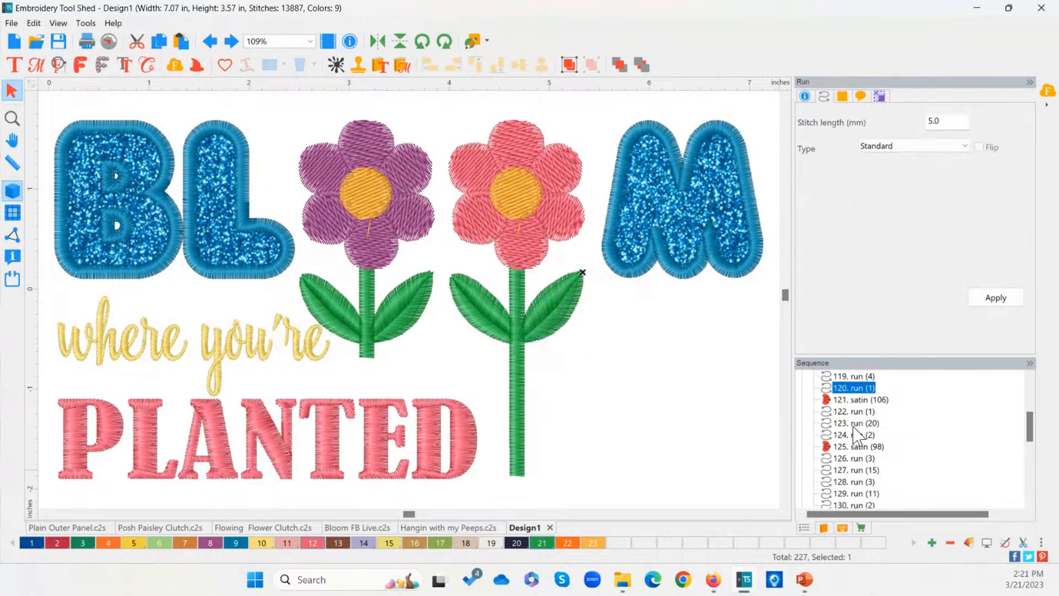
key("Up")
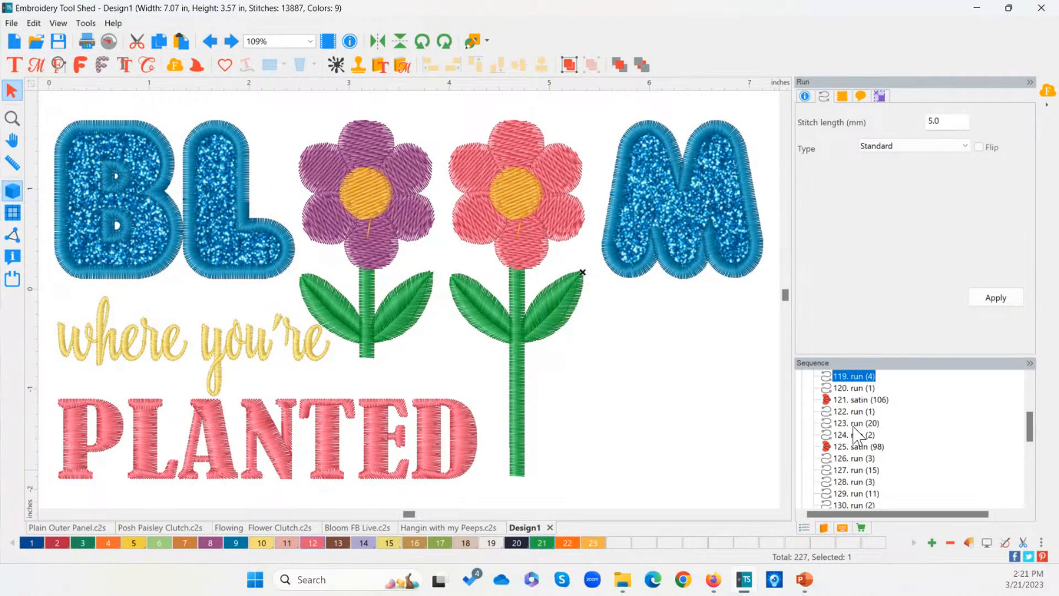
key("Up")
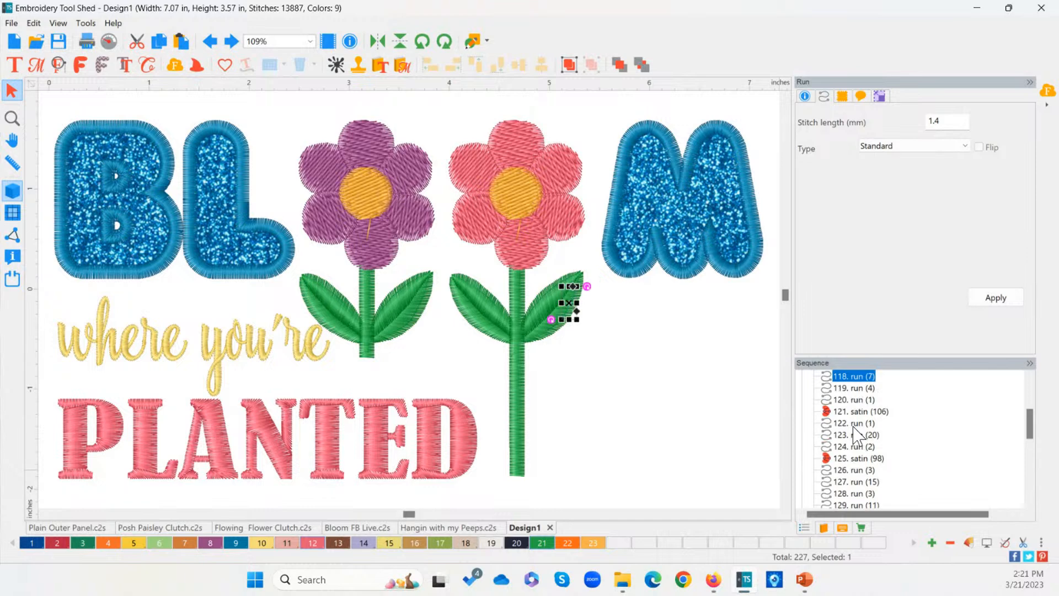
key("Up")
key("Up")
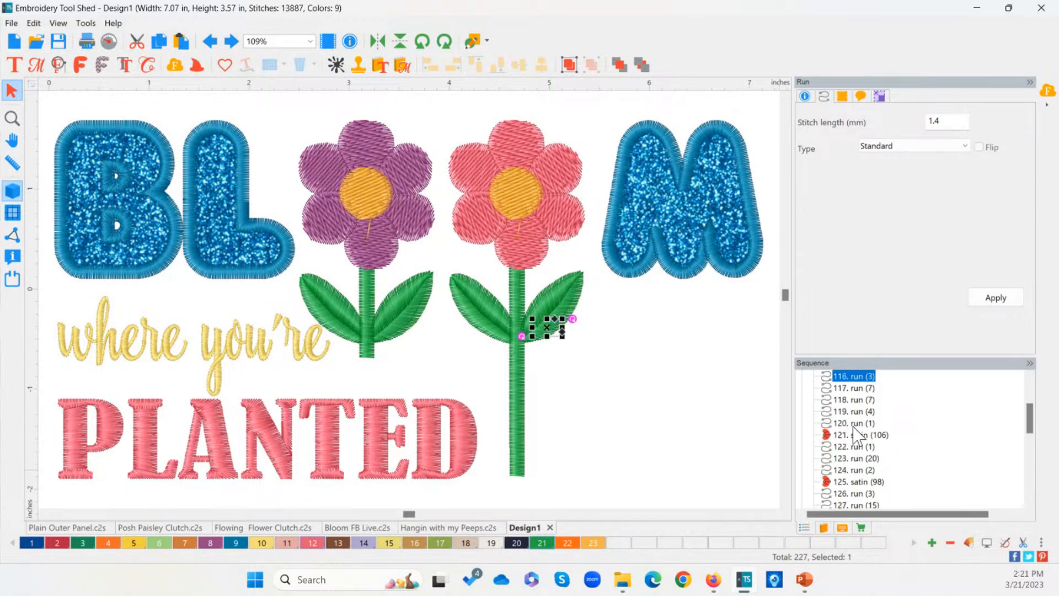
key("Up")
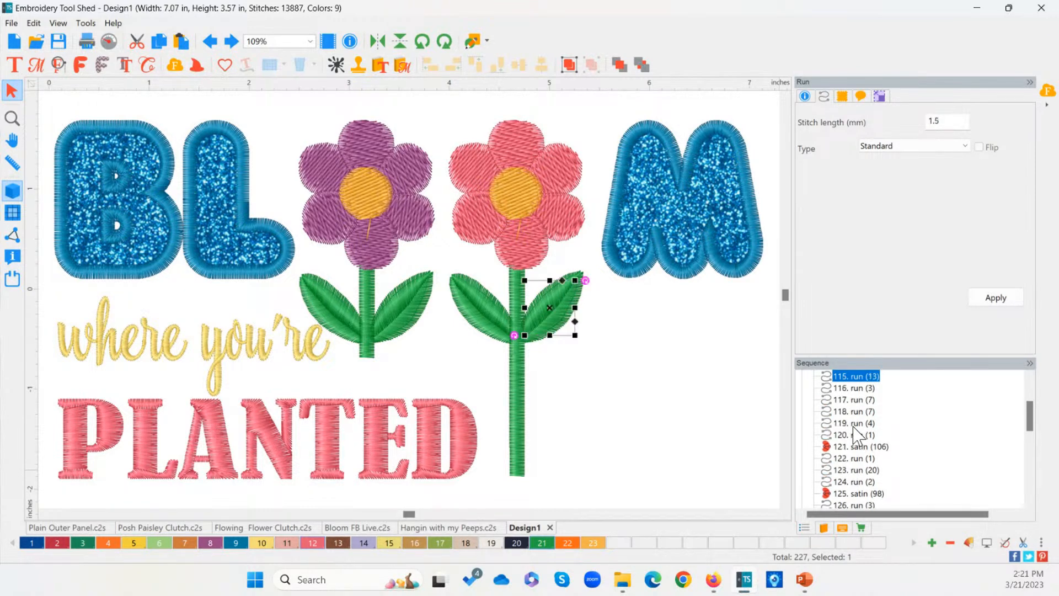
key("Up")
key("Up")
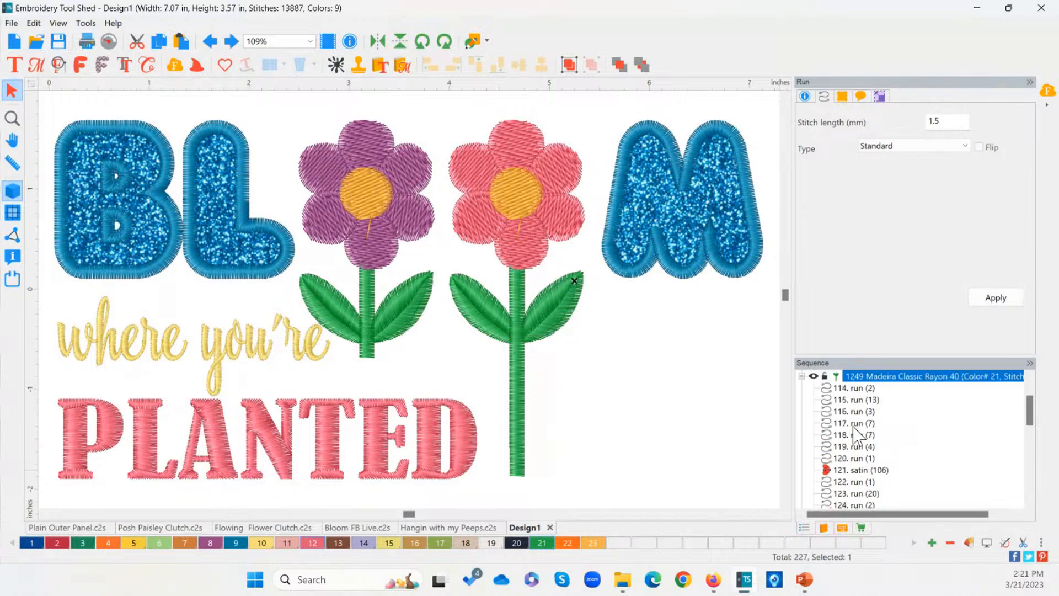
key("Down")
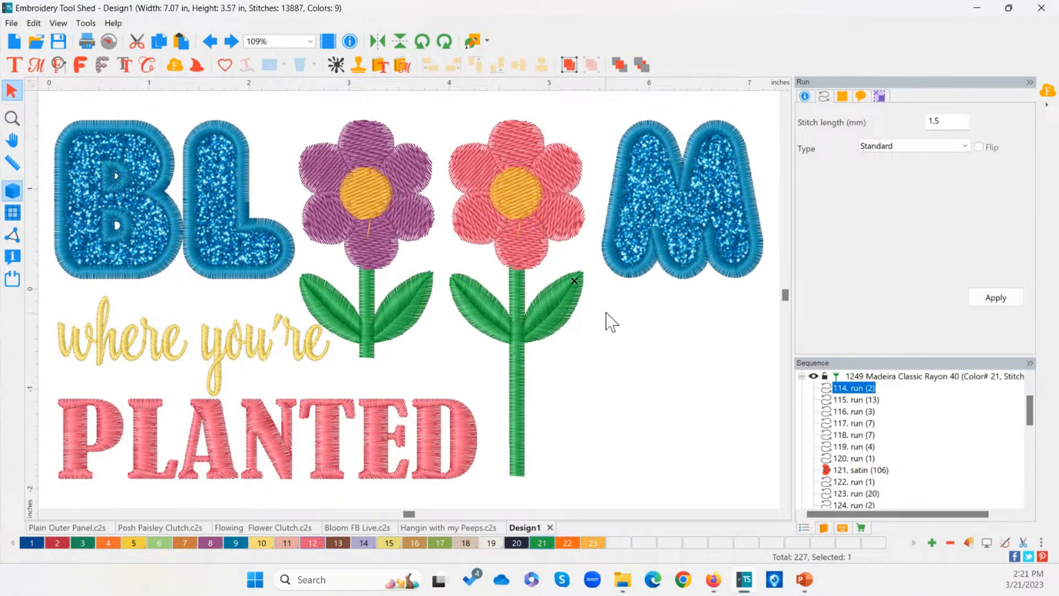
Try moving only the two satin halves of the pink flower's right leaf down the stem, and undo the move
left_click(554, 298)
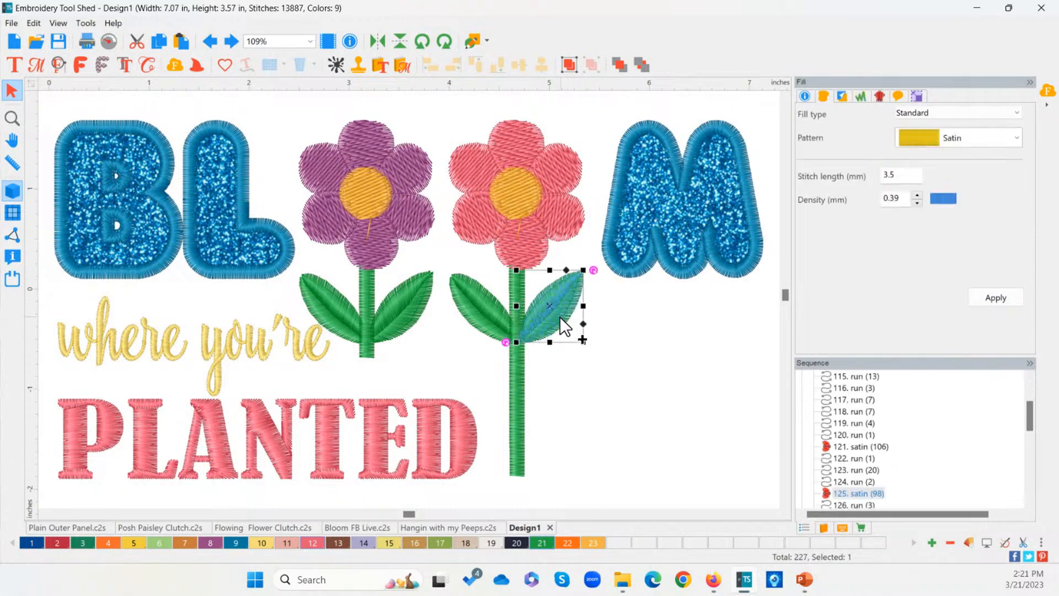
left_click_drag(554, 303, 551, 374)
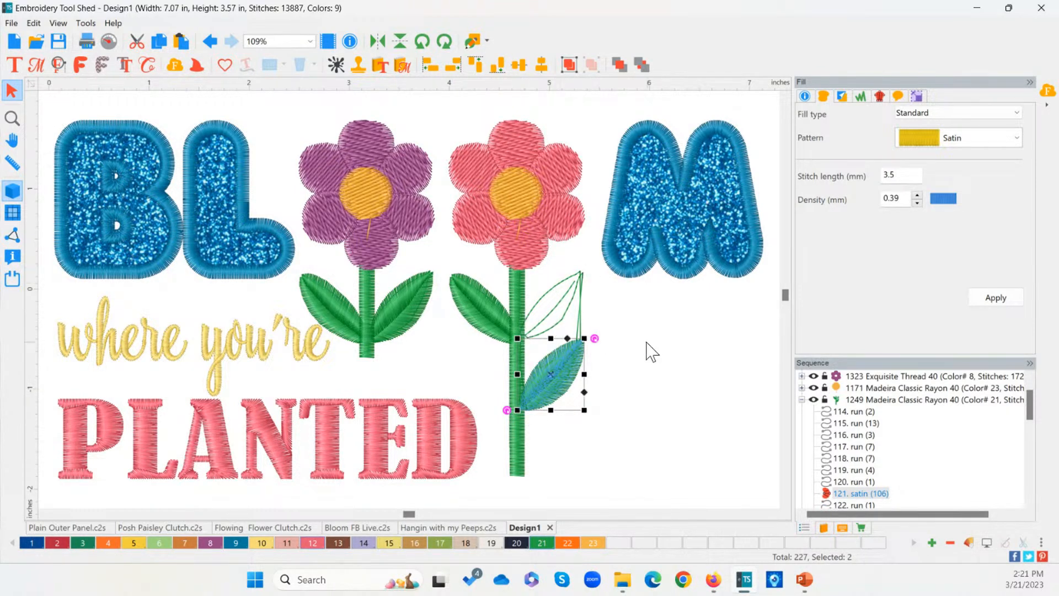
left_click(860, 412)
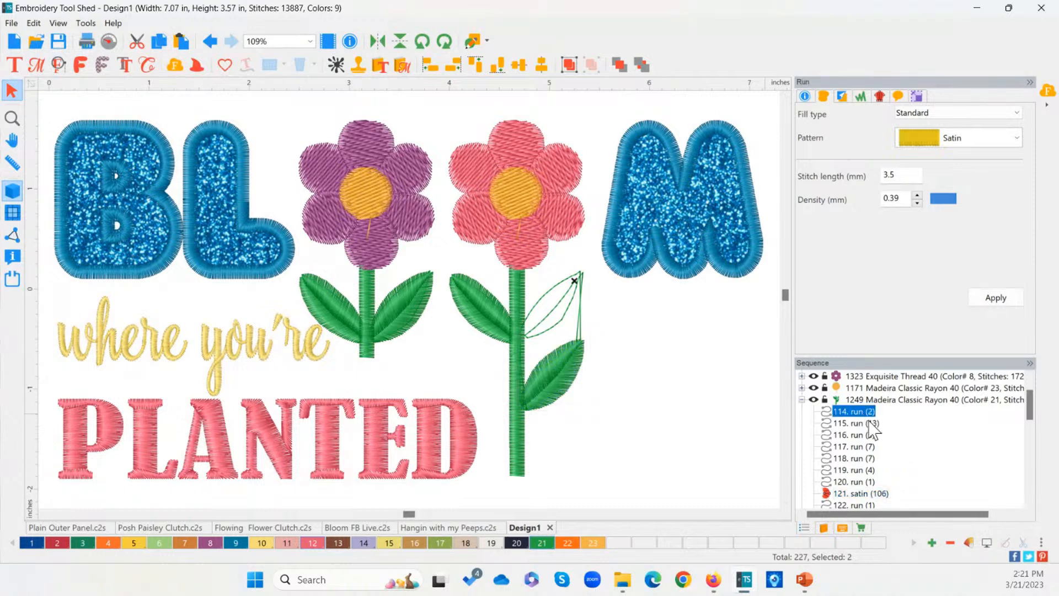
left_click(210, 42)
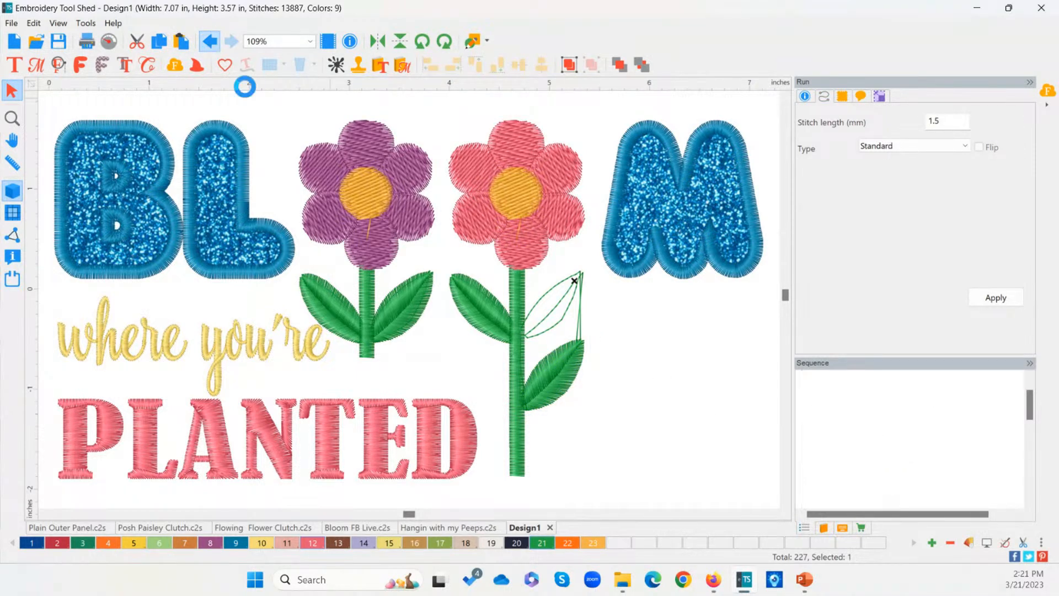
Select sequence entries 114 through 126 of the pink flower's right leaf and move them together down the stem, below the left leaf's level
left_click(852, 401)
left_click(855, 411)
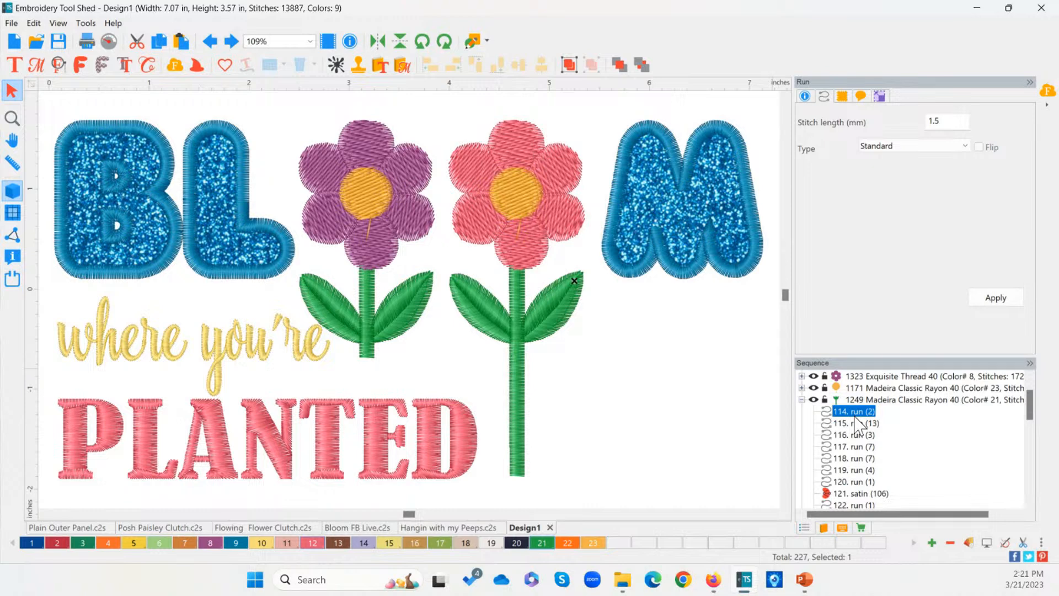
left_click(855, 471, "shift")
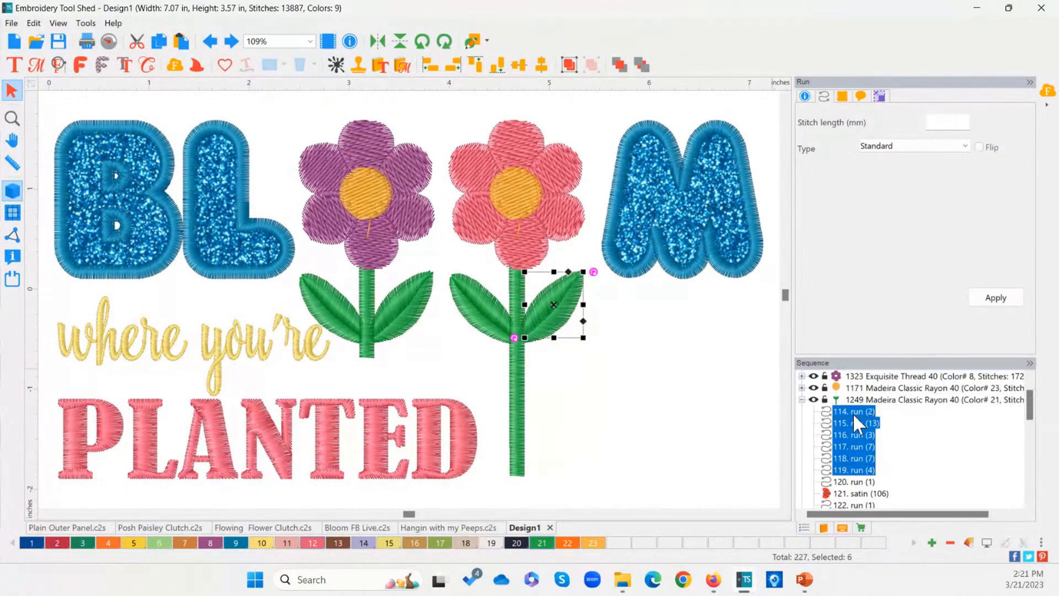
left_click(854, 412)
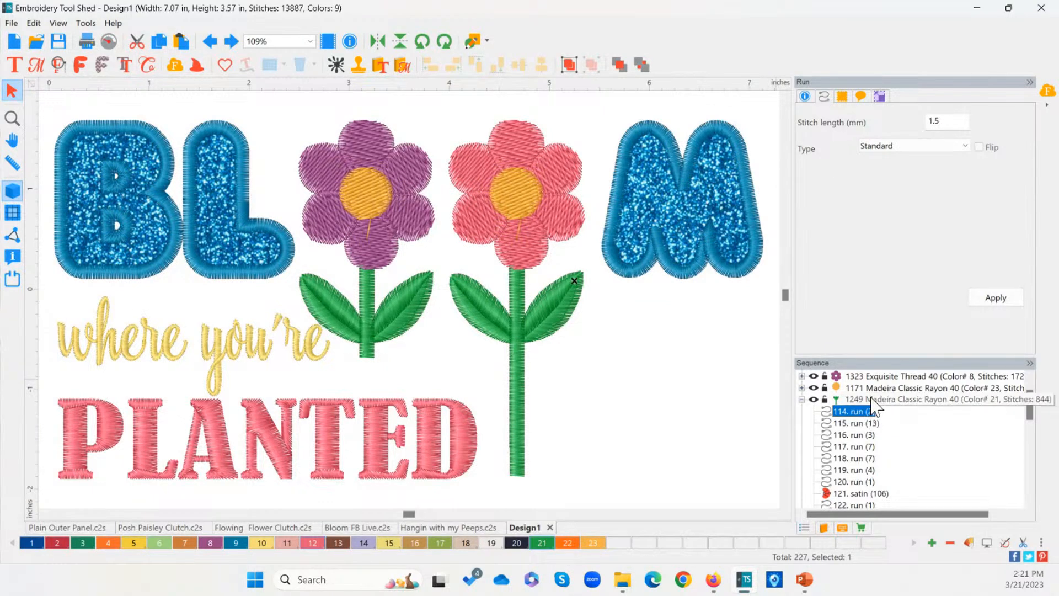
key("shift+Down")
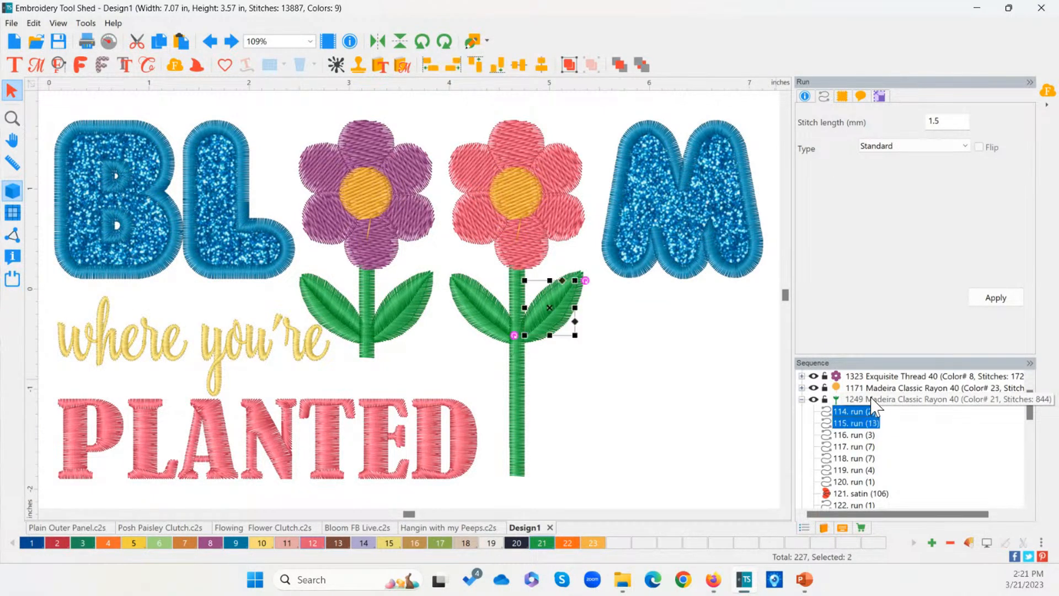
key("shift+Down")
key("shift+Down")
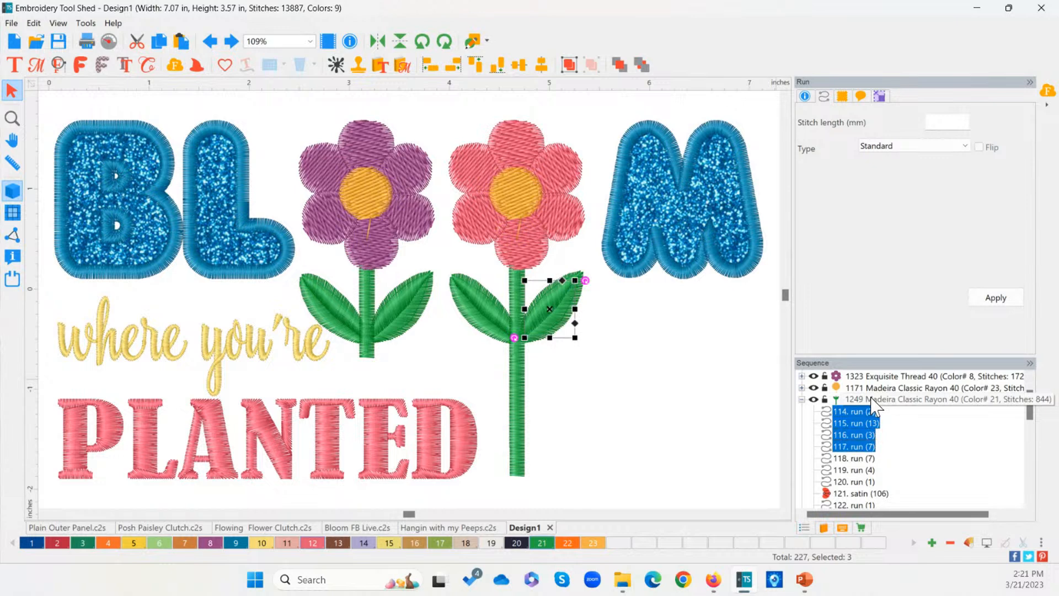
key("shift+Down")
key("shift+Down")
key("shift+Down")
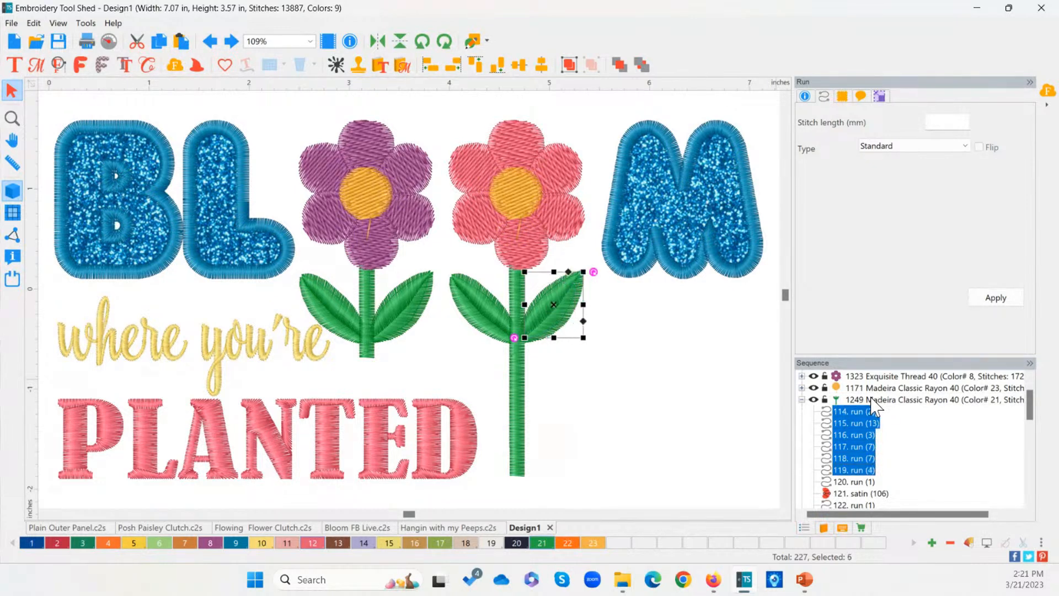
key("shift+Down")
key("shift+Down")
key("shift+Down")
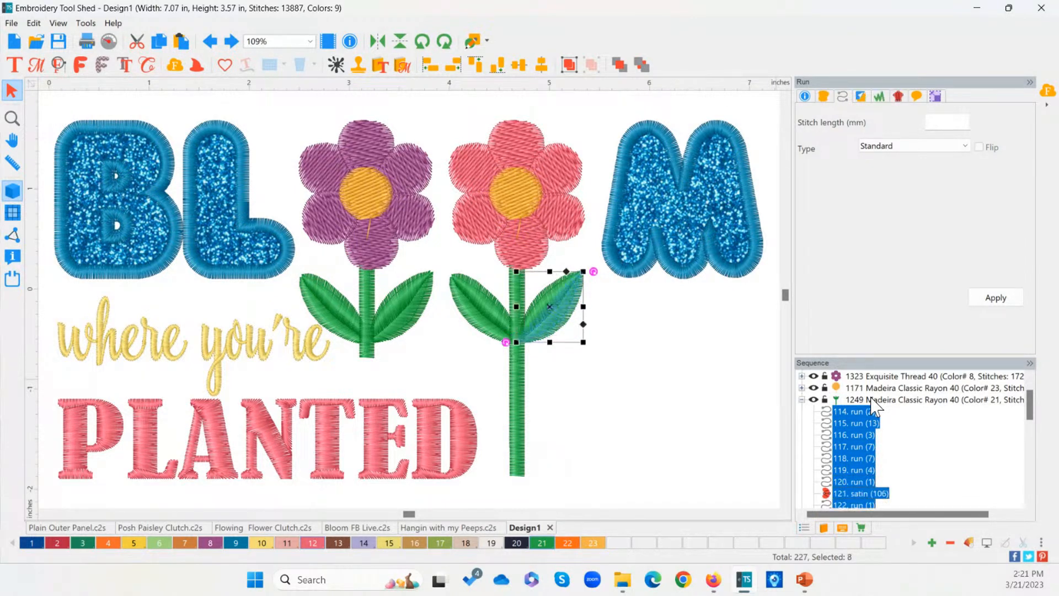
key("shift+Down")
key("shift+Down")
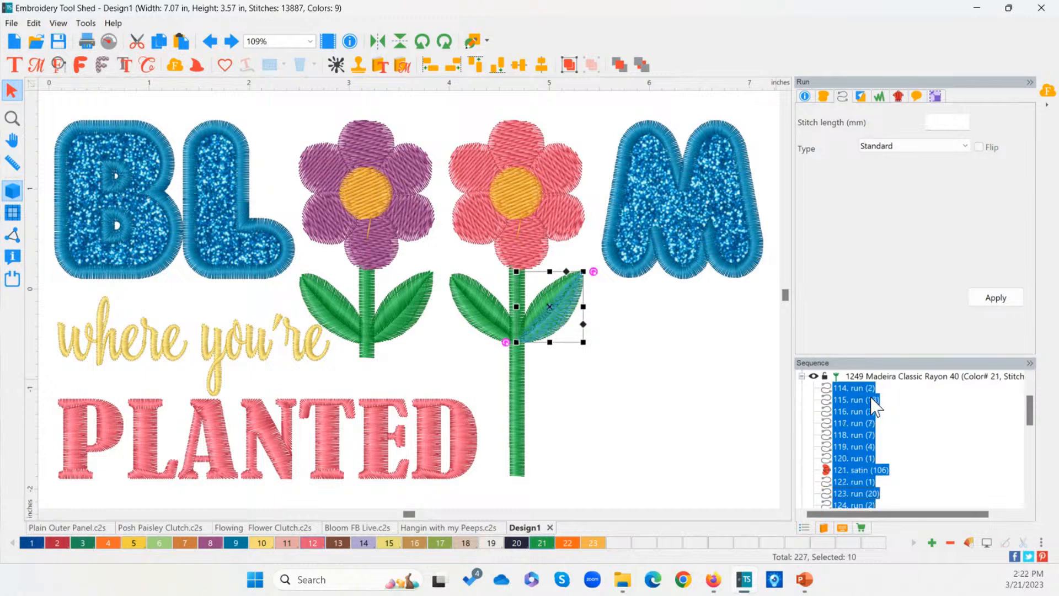
key("shift+Down")
key("shift+Down")
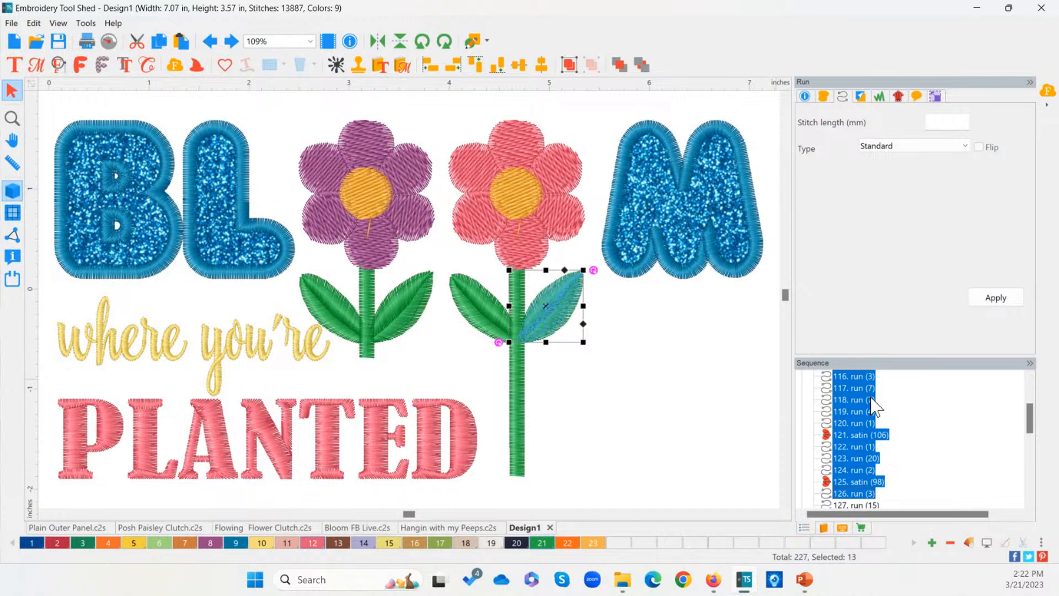
key("shift+Down")
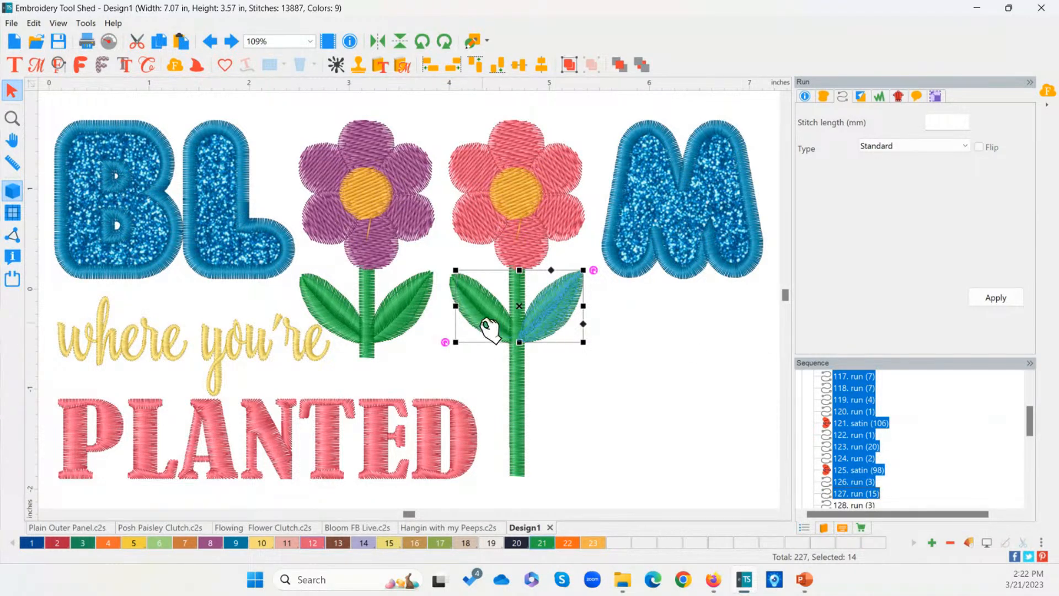
key("shift+Up")
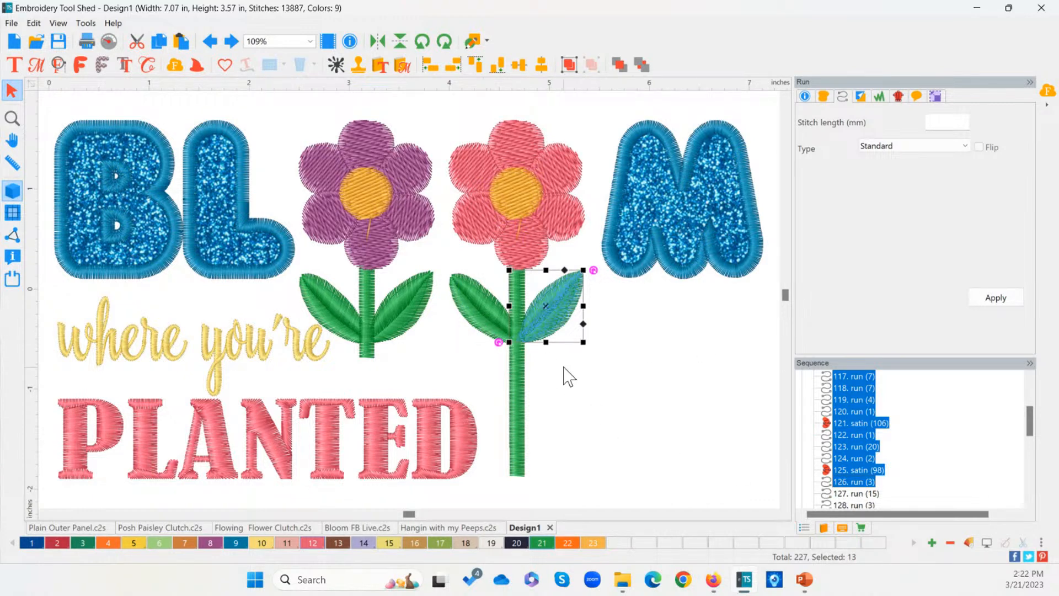
left_click_drag(554, 312, 561, 392)
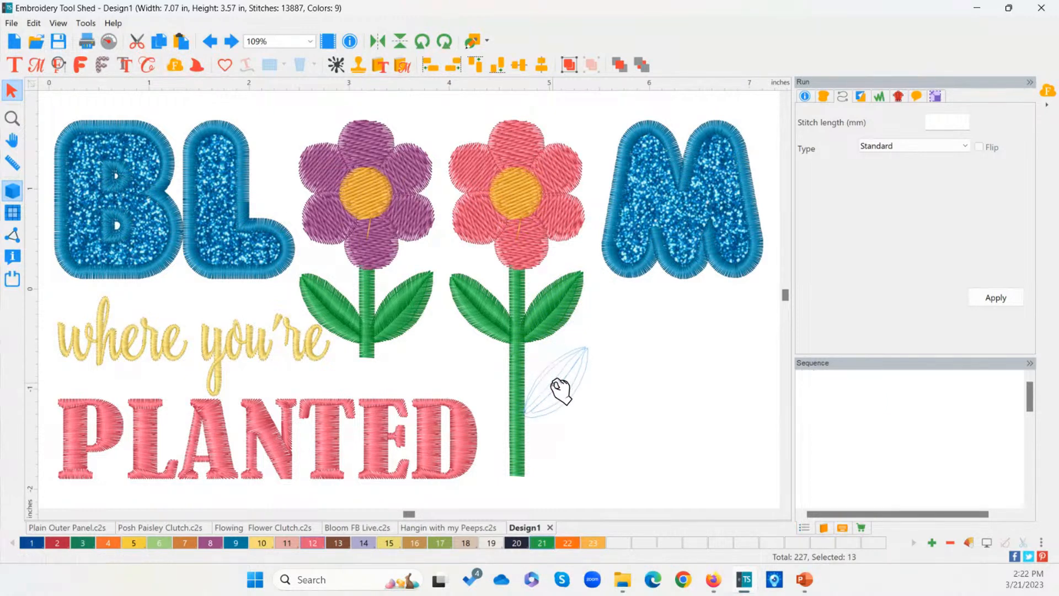
left_click(630, 404)
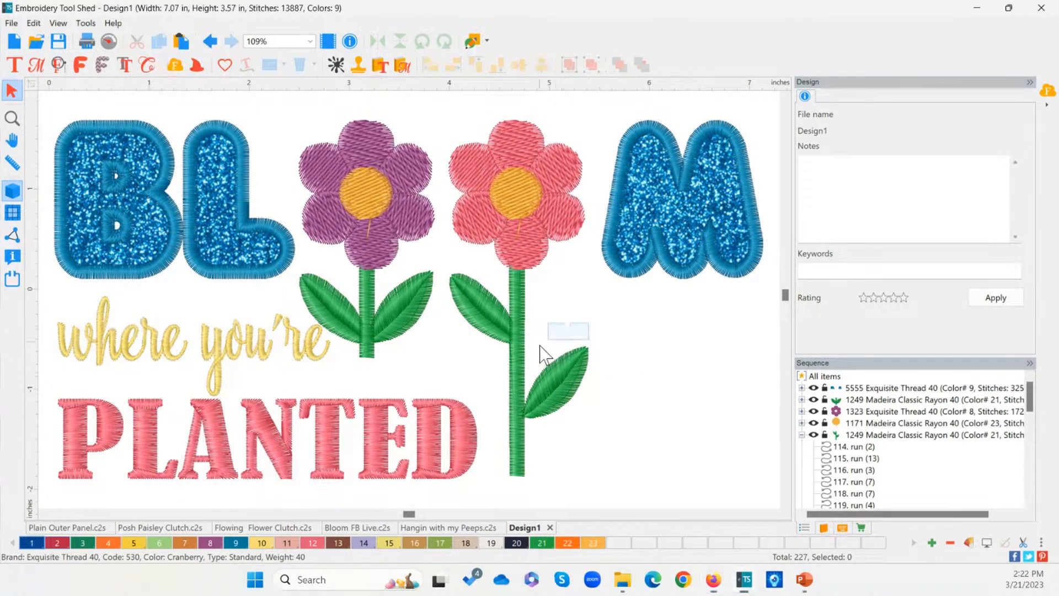
left_click_drag(541, 353, 554, 463)
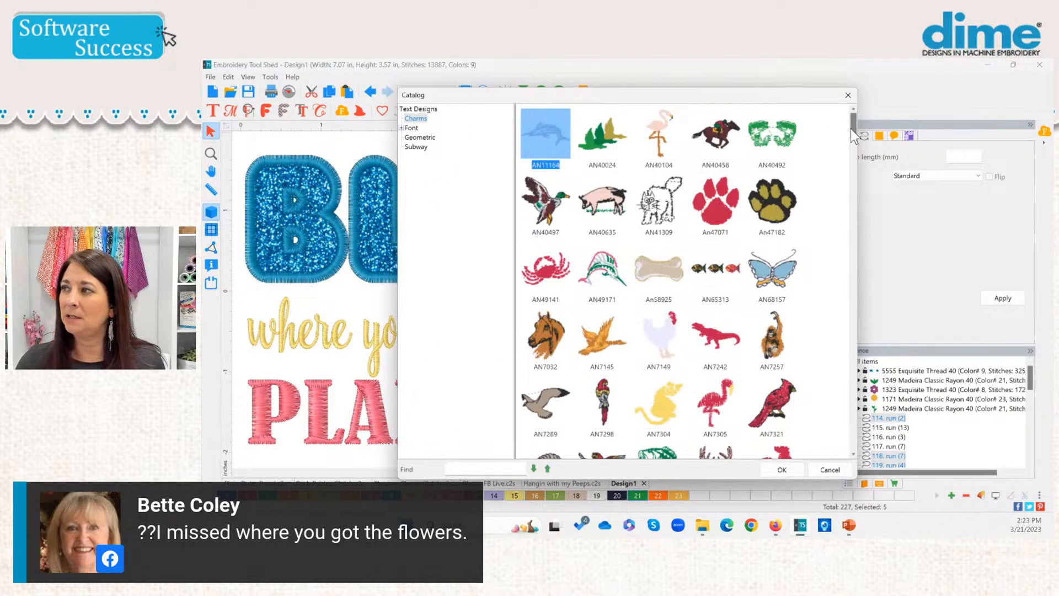
Insert the single flower charm FL10472 from the Charms catalog into the design
left_click_drag(851, 128, 843, 239)
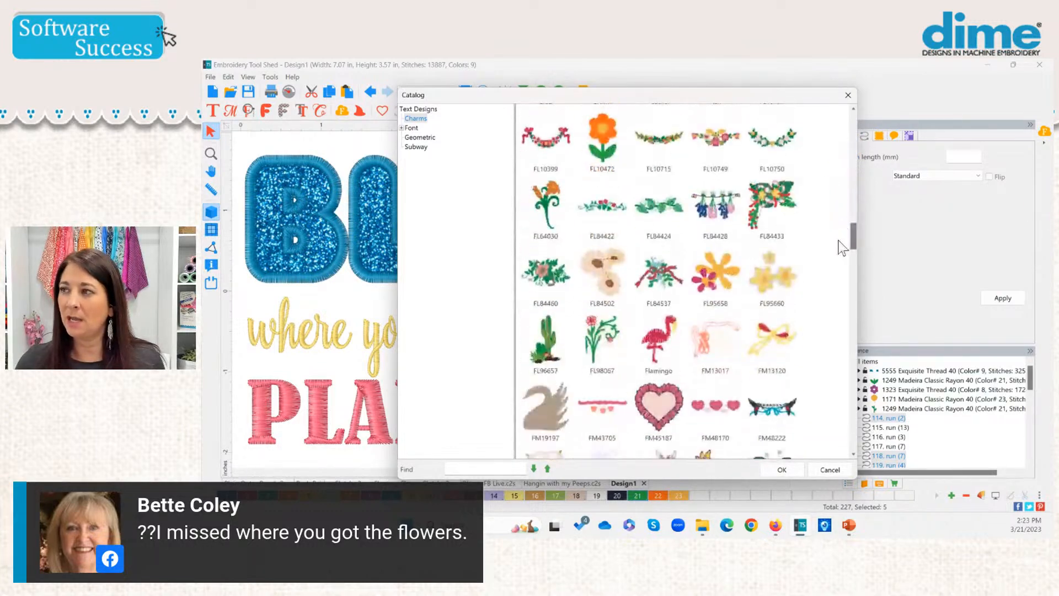
left_click(591, 132)
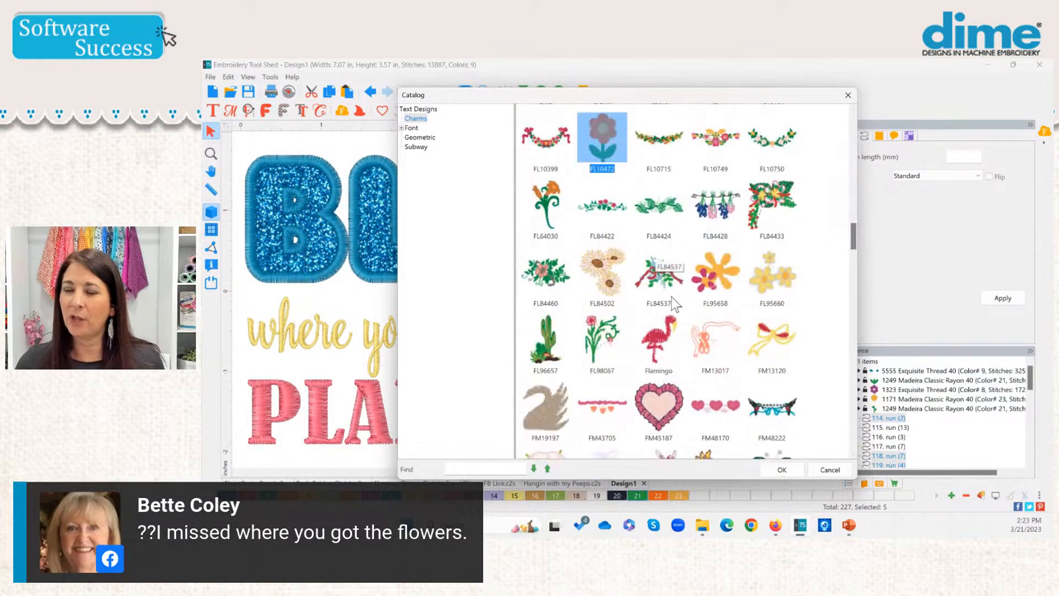
left_click(782, 470)
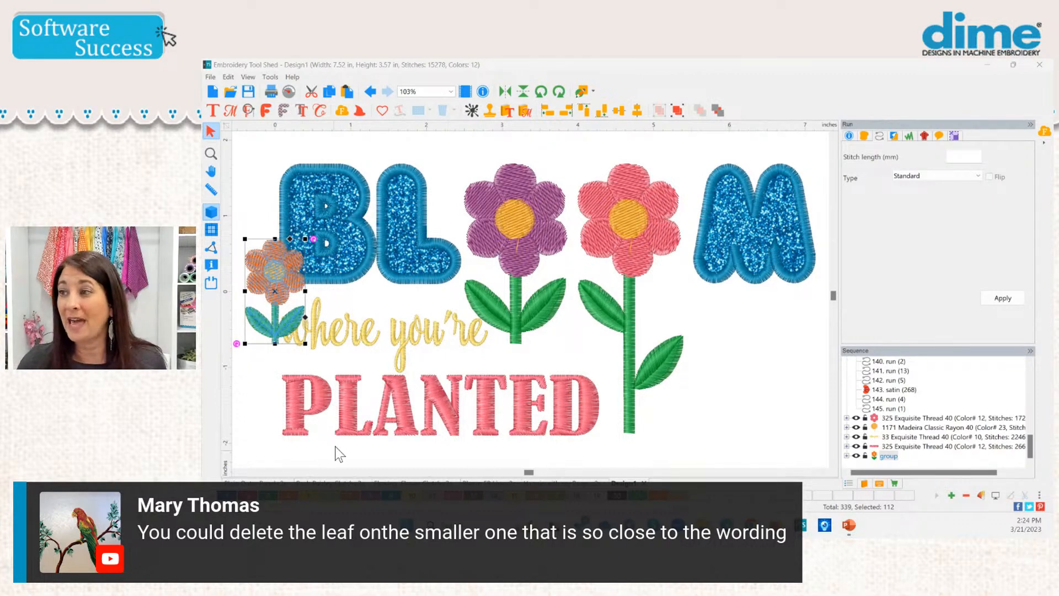
Remove both satin halves of the purple flower's left leaf, next to the "where you're" lettering
left_click(486, 314)
left_click(490, 315)
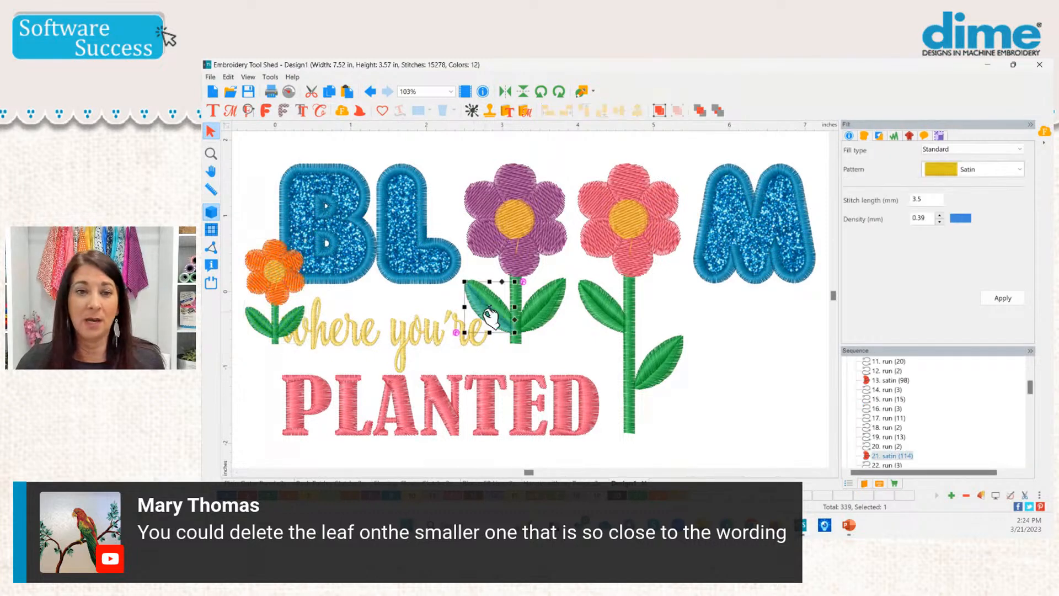
left_click(496, 307, "ctrl")
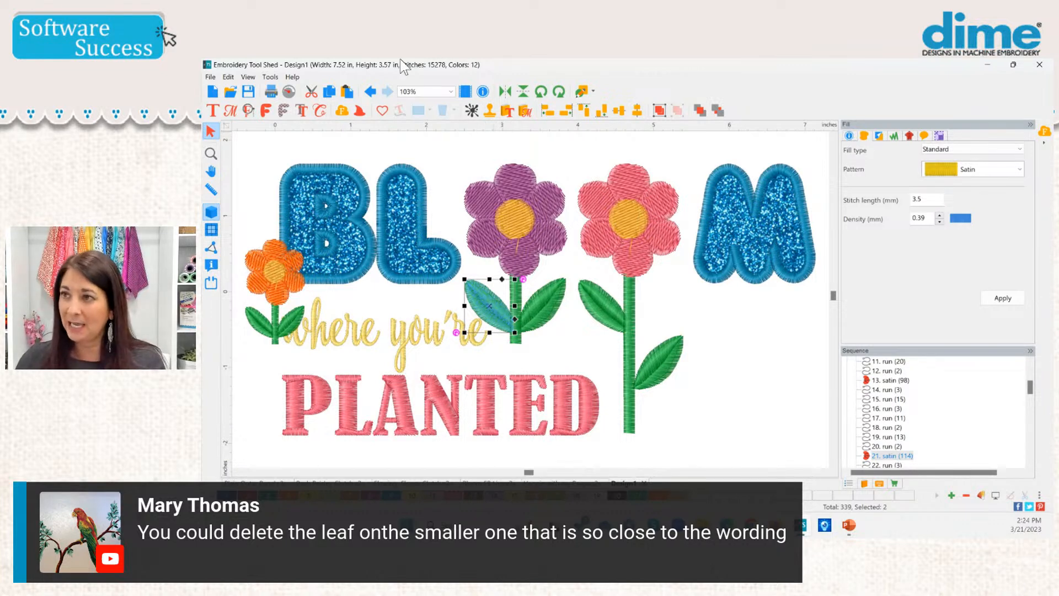
left_click(311, 92)
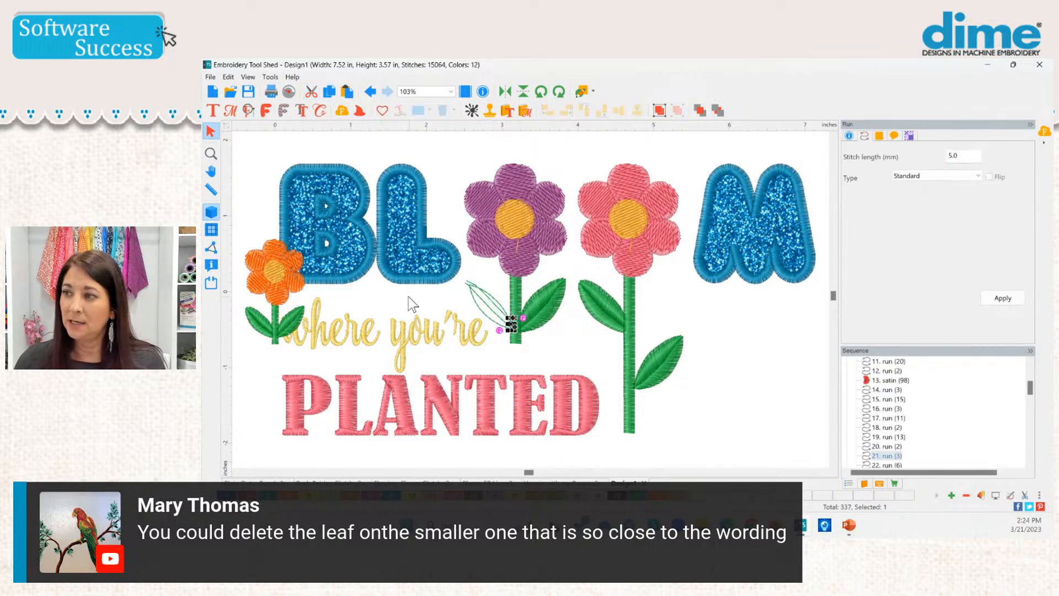
Delete the leftover run stitches of the purple flower's left leaf one by one
left_click(473, 302)
key("Delete")
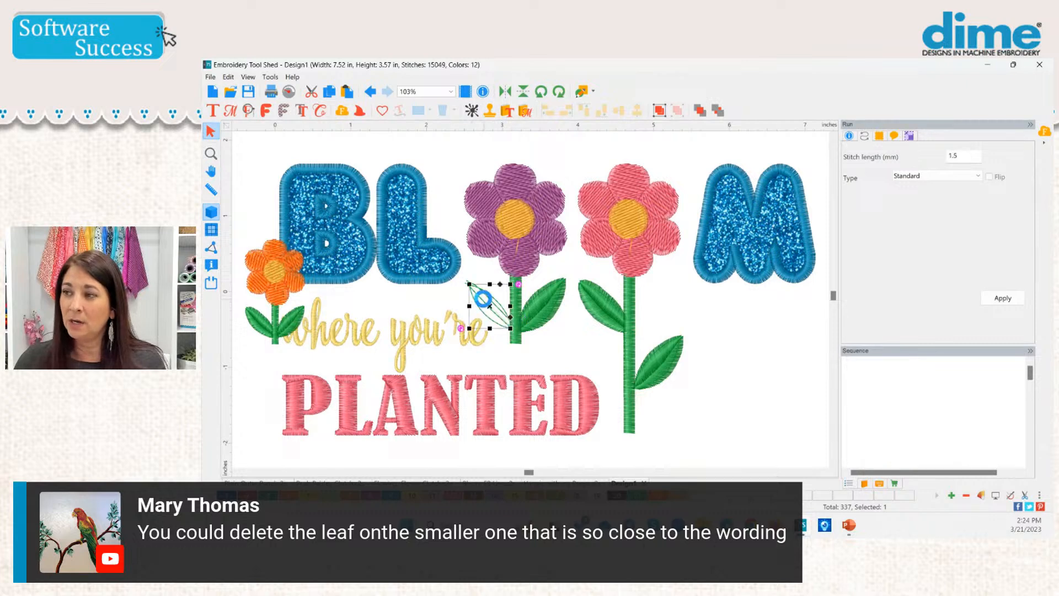
left_click(491, 308)
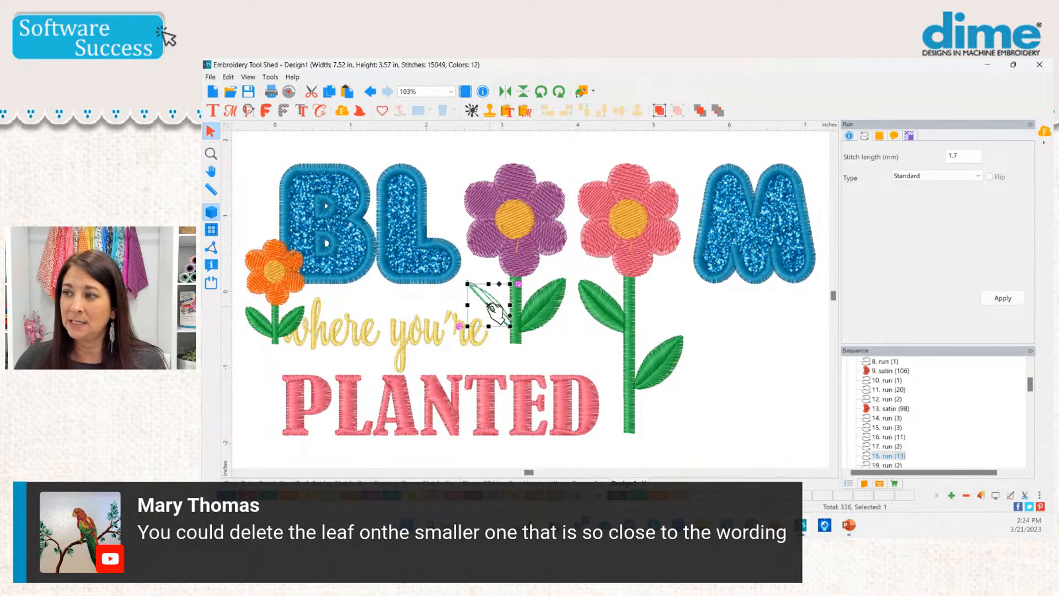
key("Delete")
left_click(492, 303)
key("Delete")
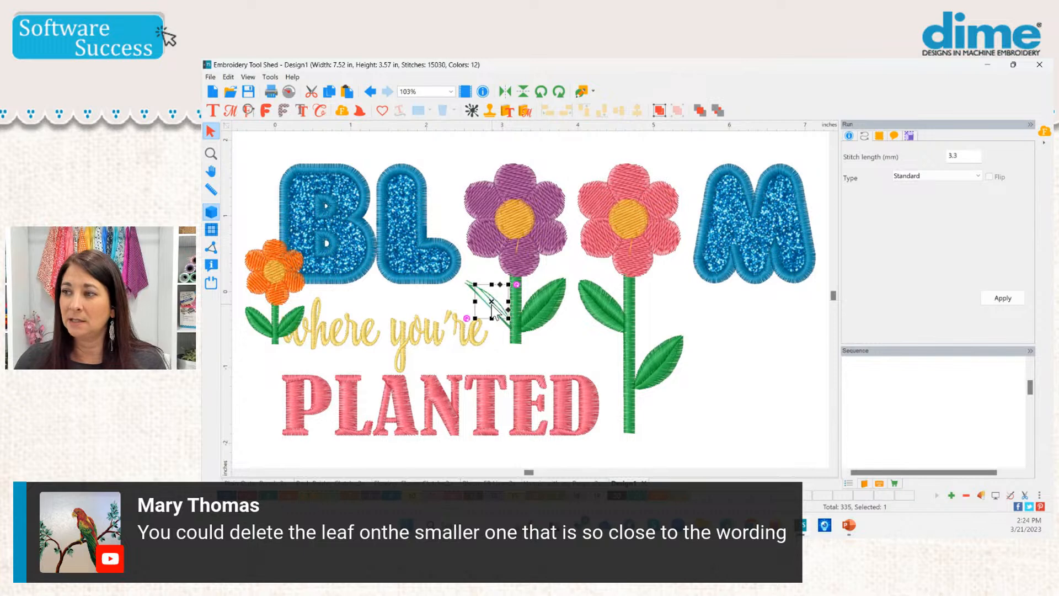
key("Delete")
left_click(495, 304)
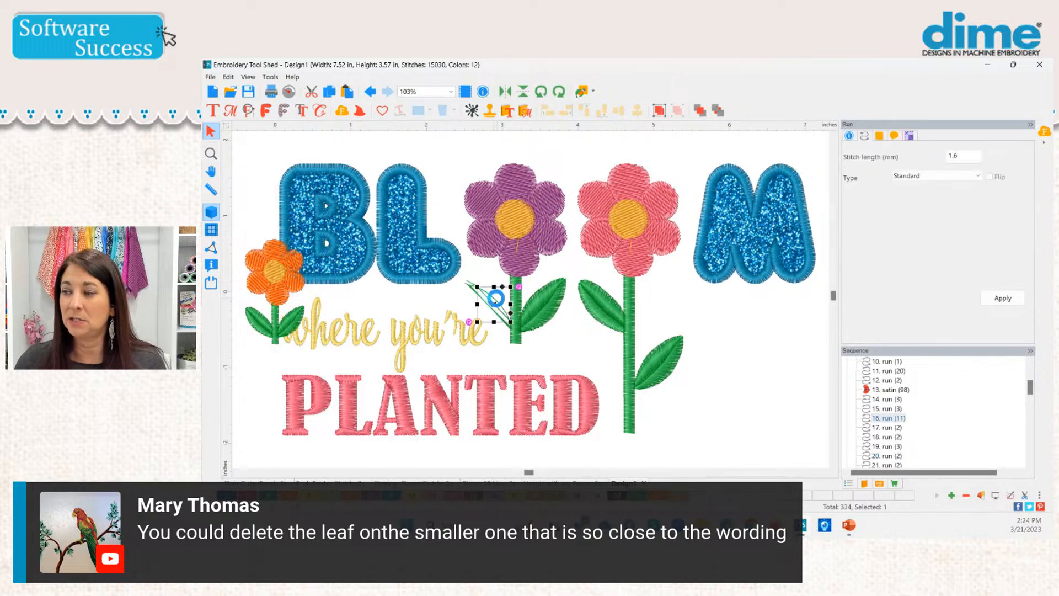
key("Delete")
left_click(468, 286)
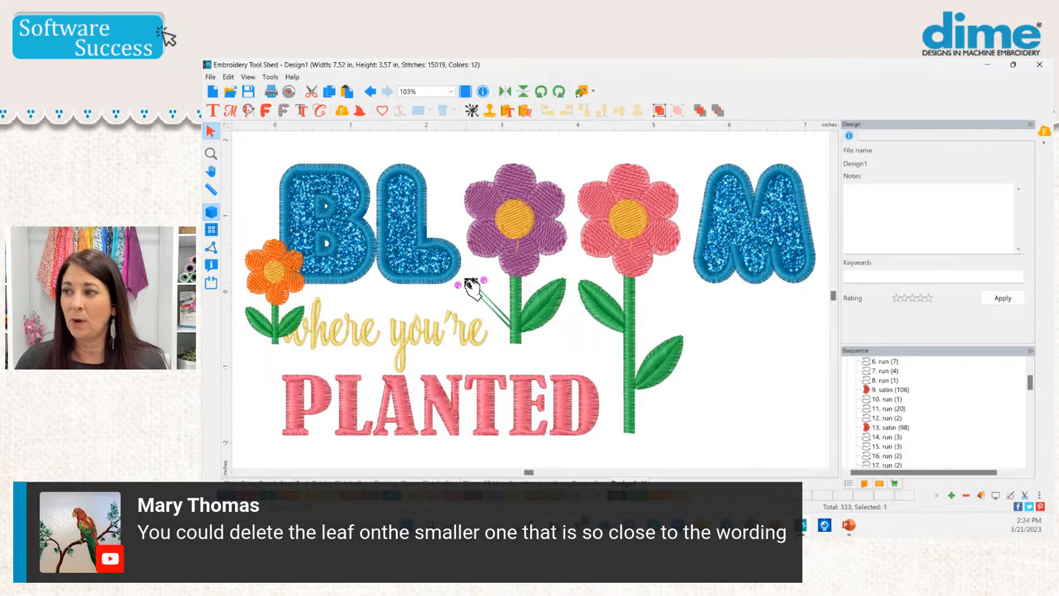
key("Delete")
left_click(478, 297)
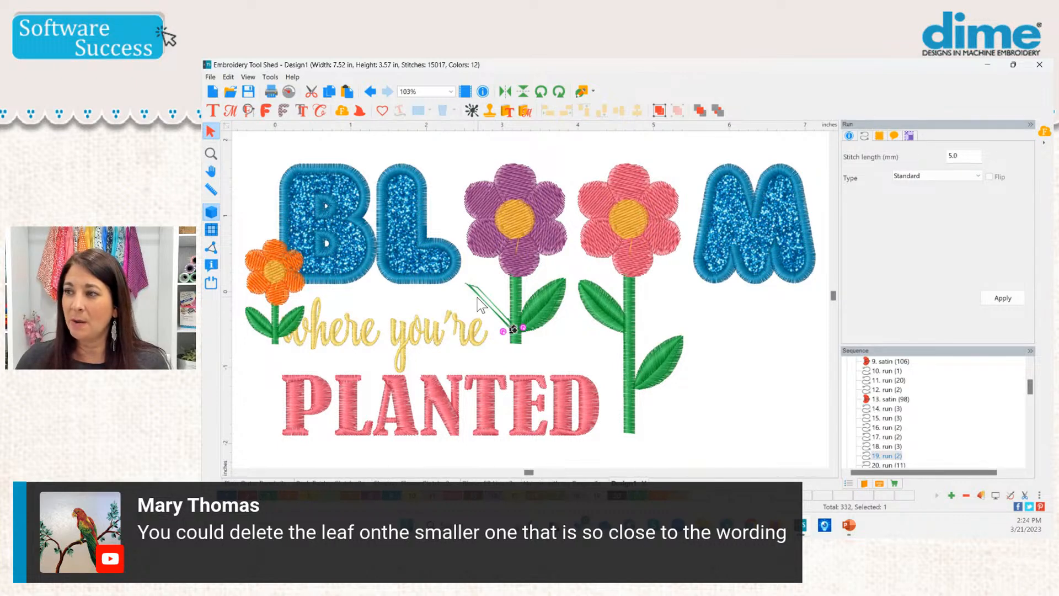
key("Delete")
left_click(539, 350)
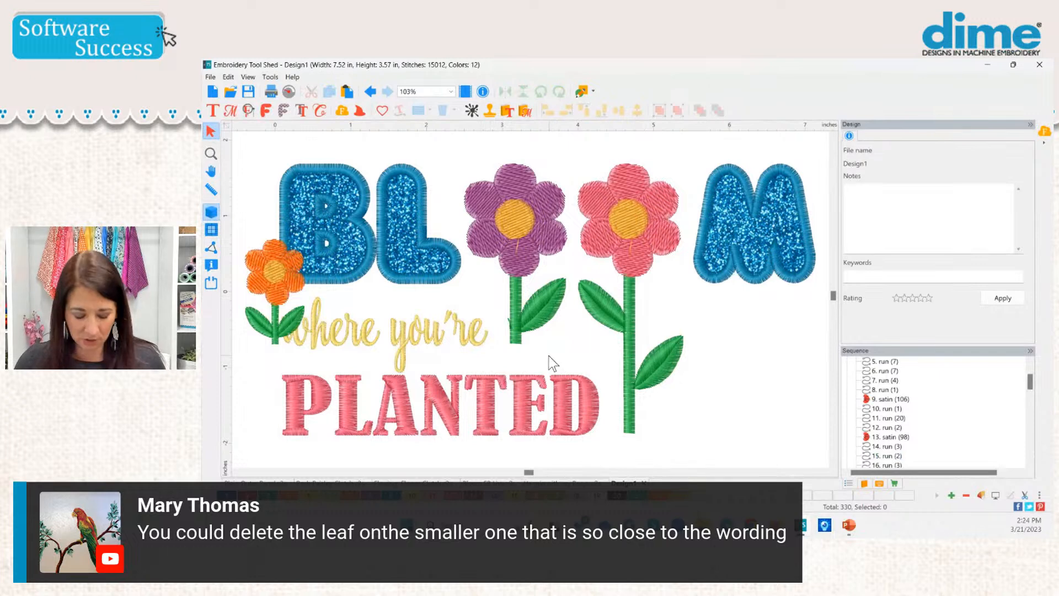
Delete the last stray run stitches between the old left leaf's tip and the purple flower's stem
left_click(474, 294)
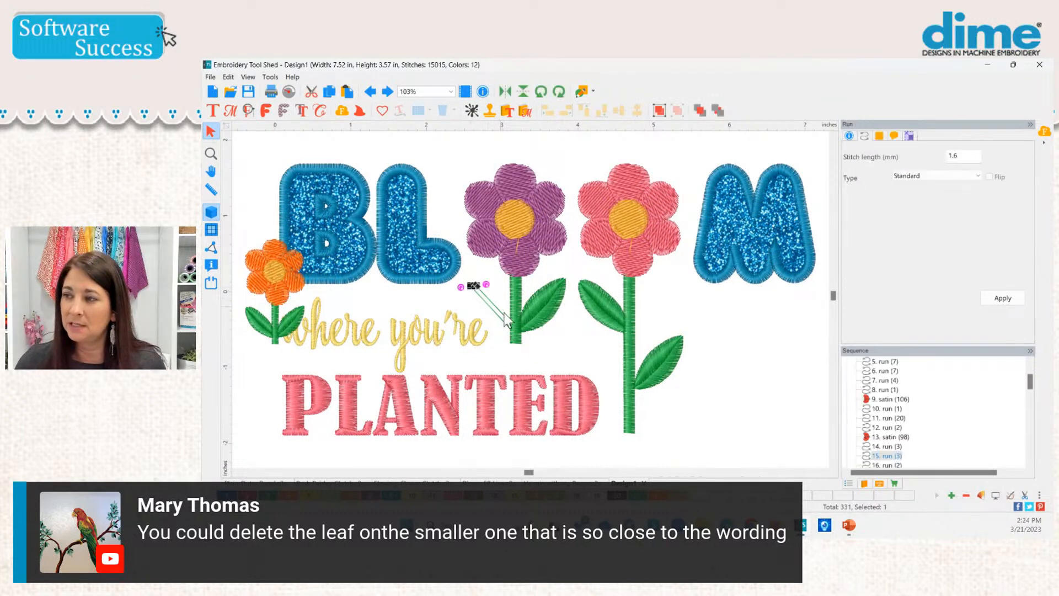
left_click(214, 154)
left_click_drag(463, 282, 516, 338)
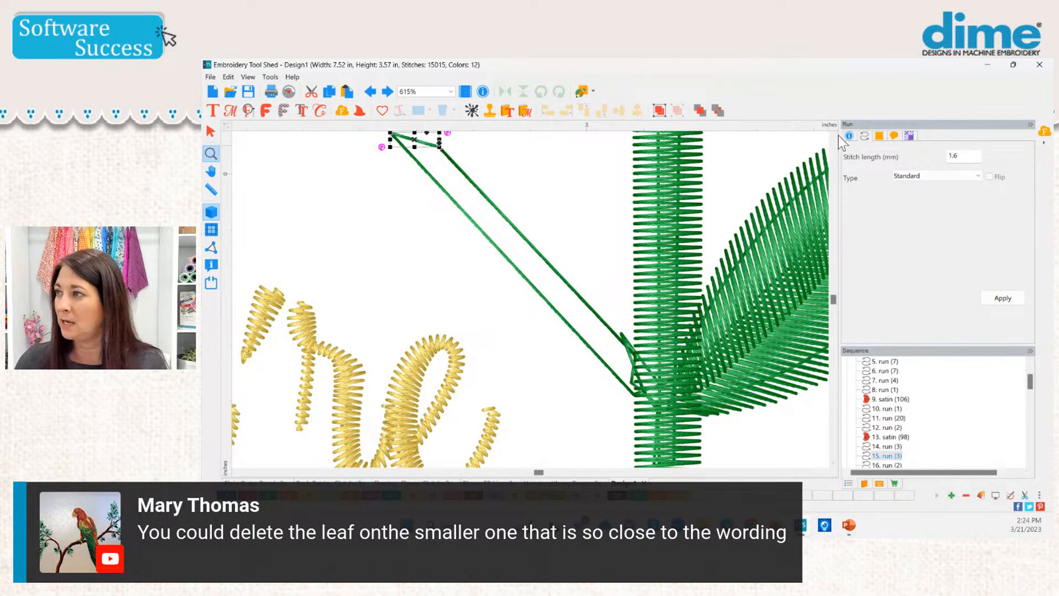
scroll(804, 158, "up", 2)
key("Delete")
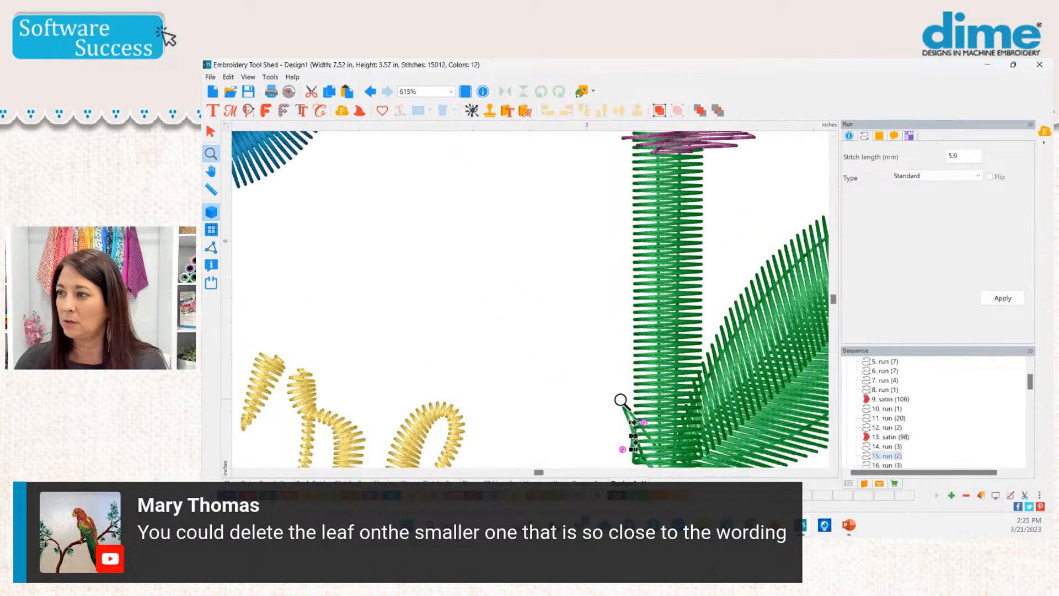
left_click(210, 131)
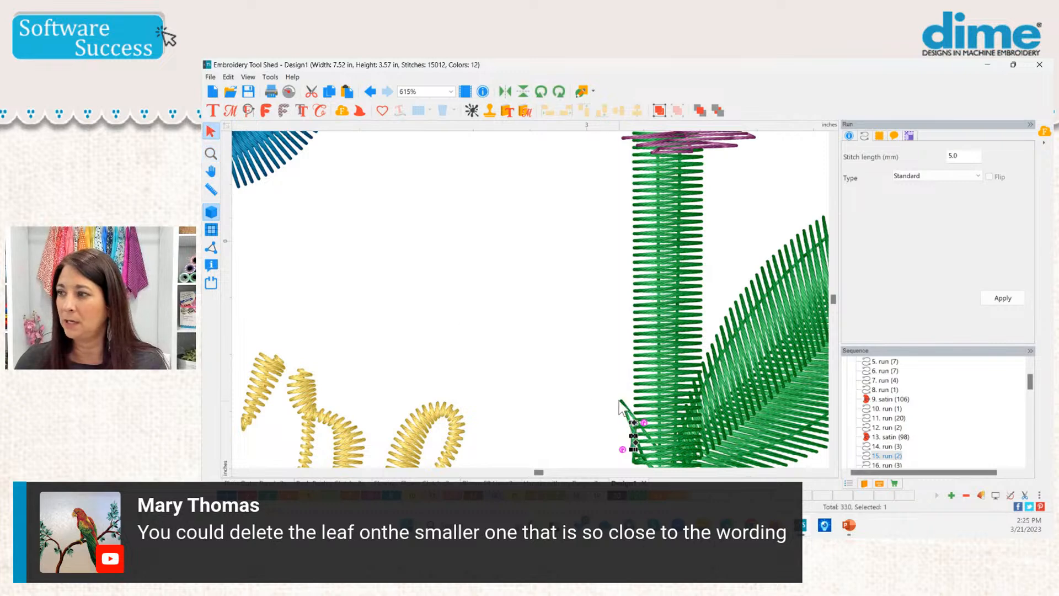
key("Delete")
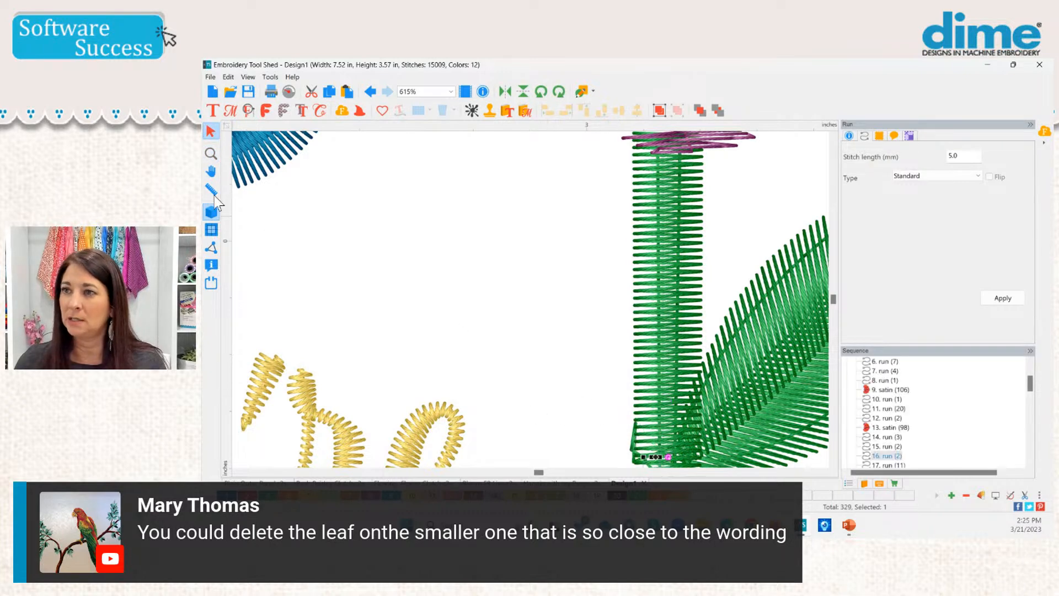
double_click(210, 154)
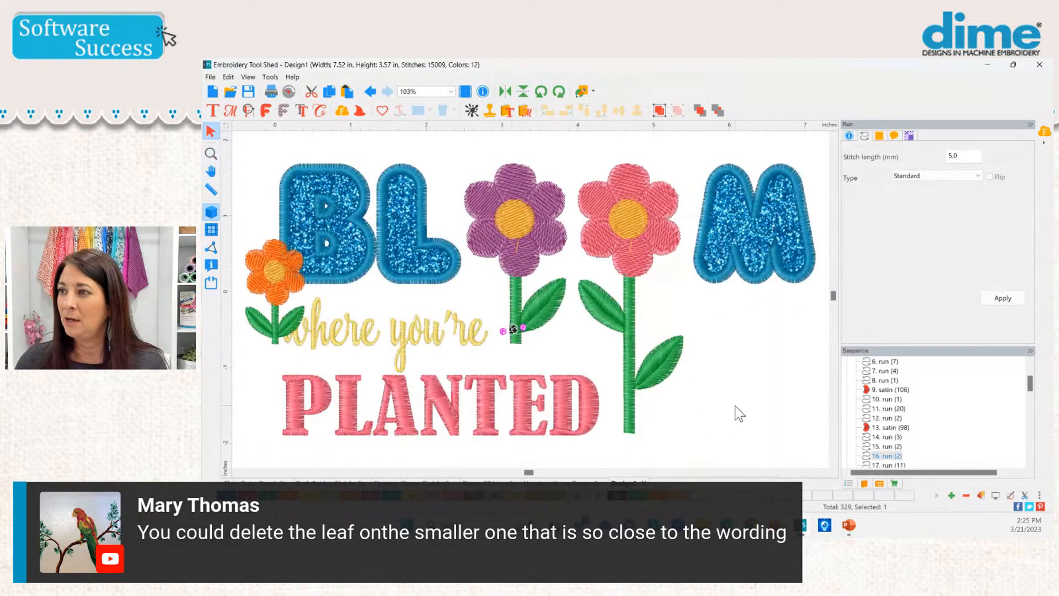
Delete the small orange flower charm overlapping the B and the "where you're" lettering
left_click(739, 414)
left_click(275, 270)
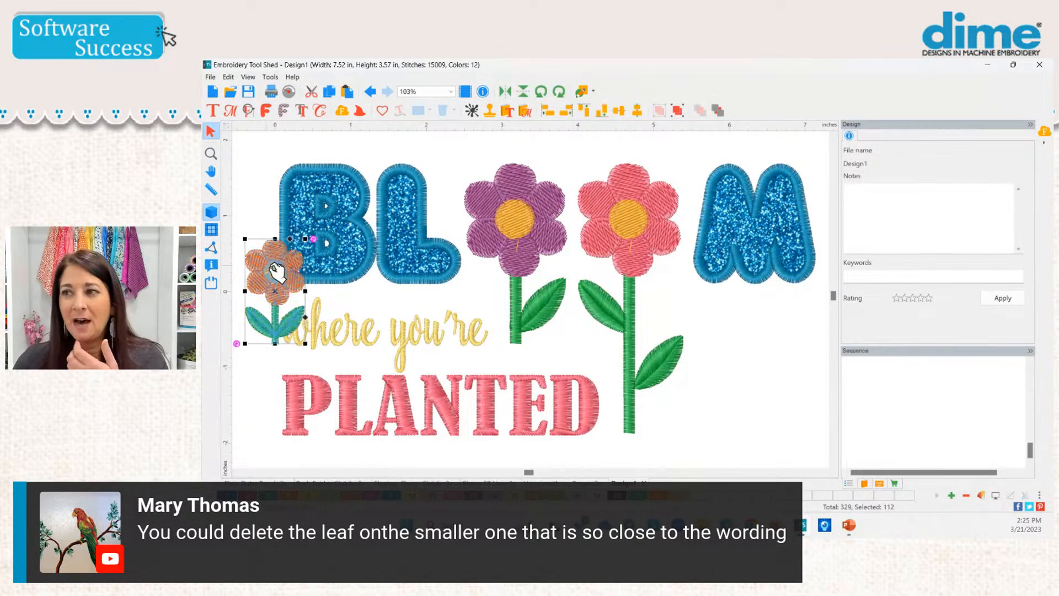
key("Delete")
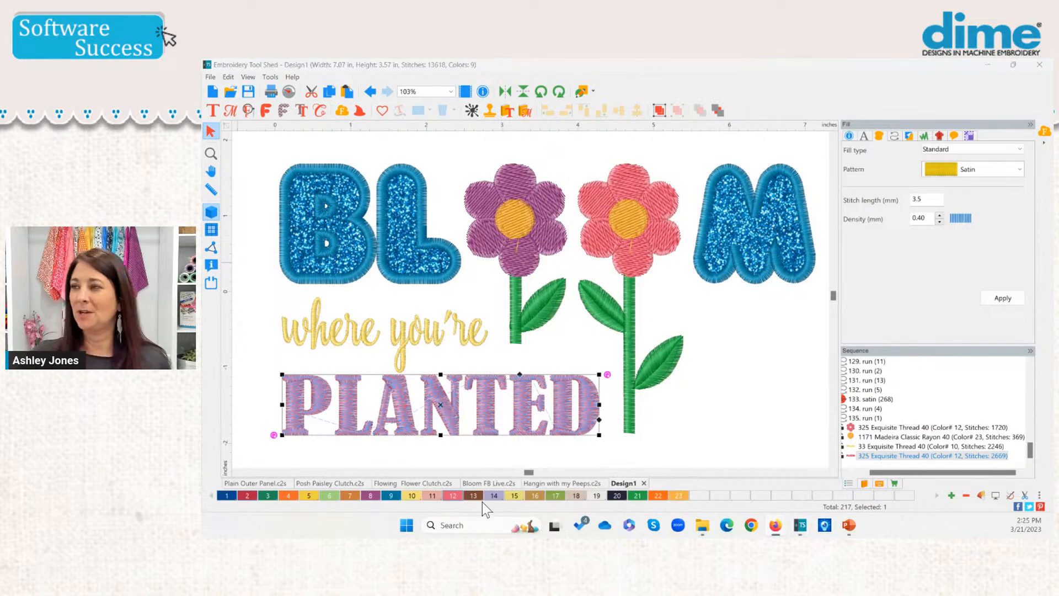
Inspect the text properties and fonts of the BLM, "where you're" and PLANTED lettering one after another
left_click(710, 433)
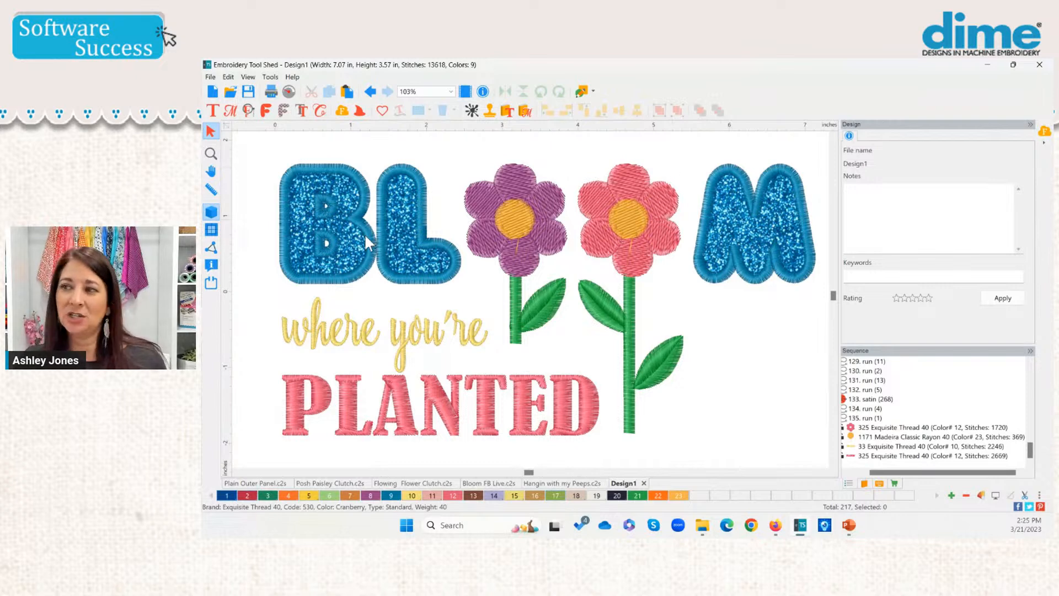
left_click(297, 214)
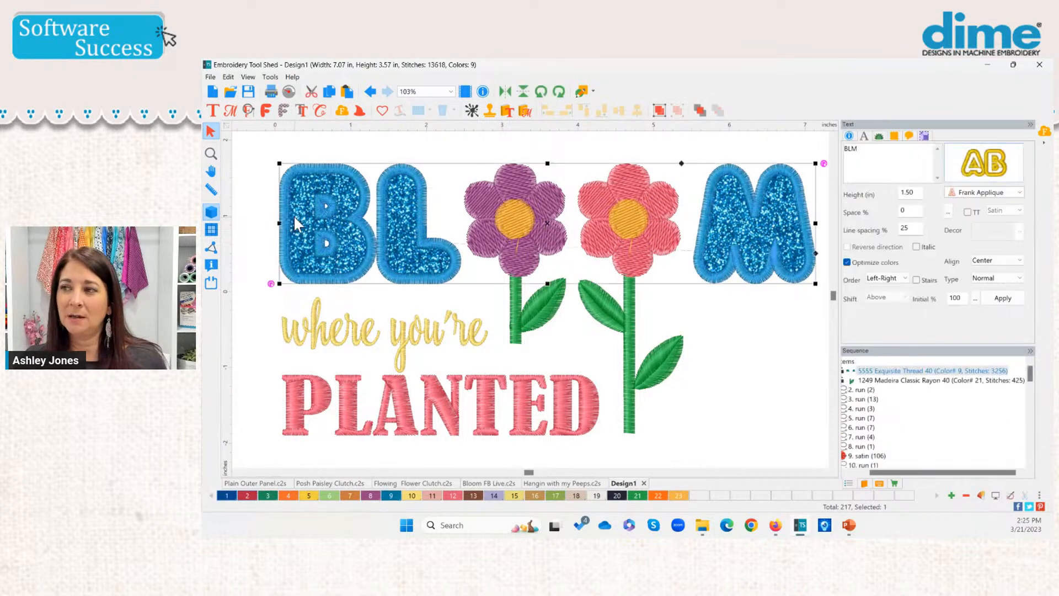
left_click(337, 331)
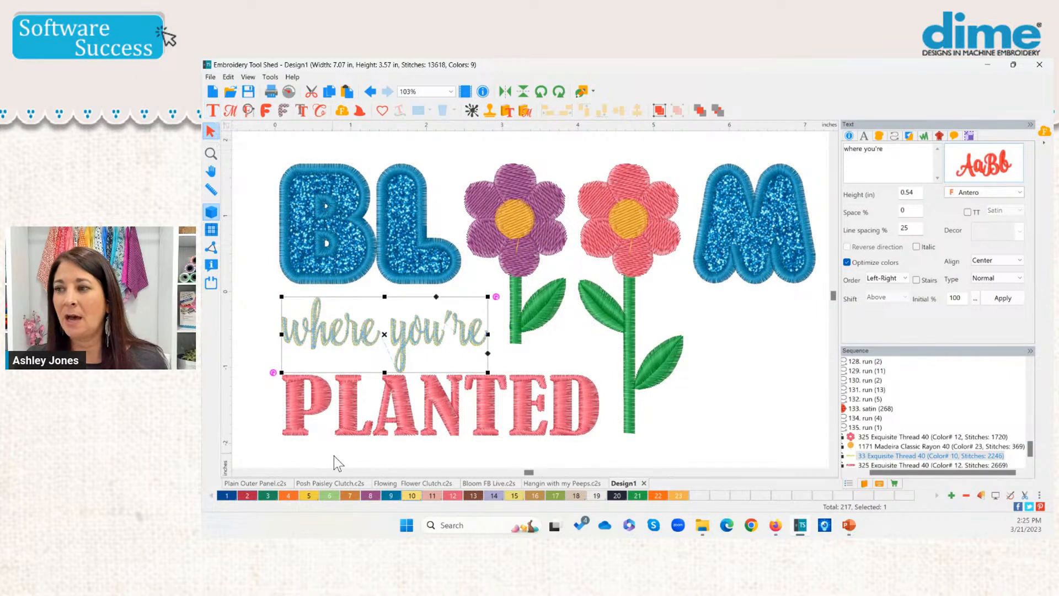
left_click(369, 425)
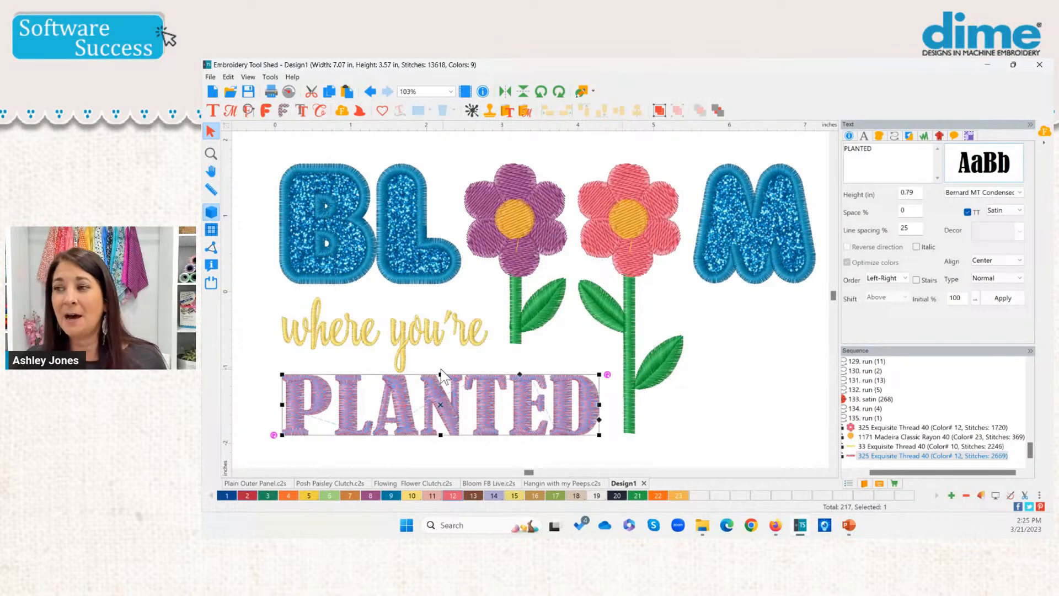
key("Escape")
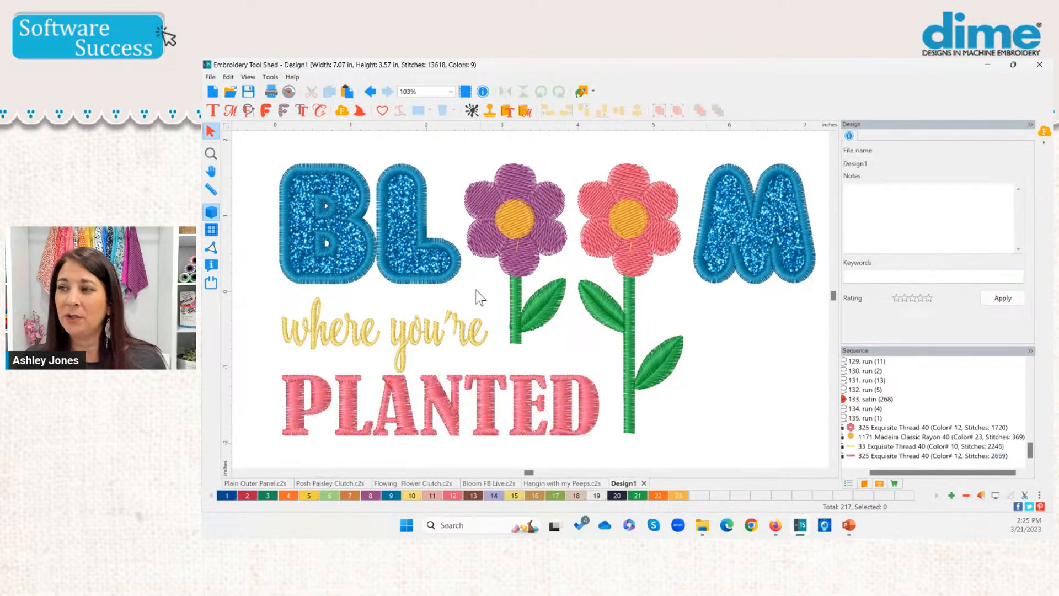
View the Hangin with my Peeps.c2s design for reference and start a new blank design
left_click(212, 93)
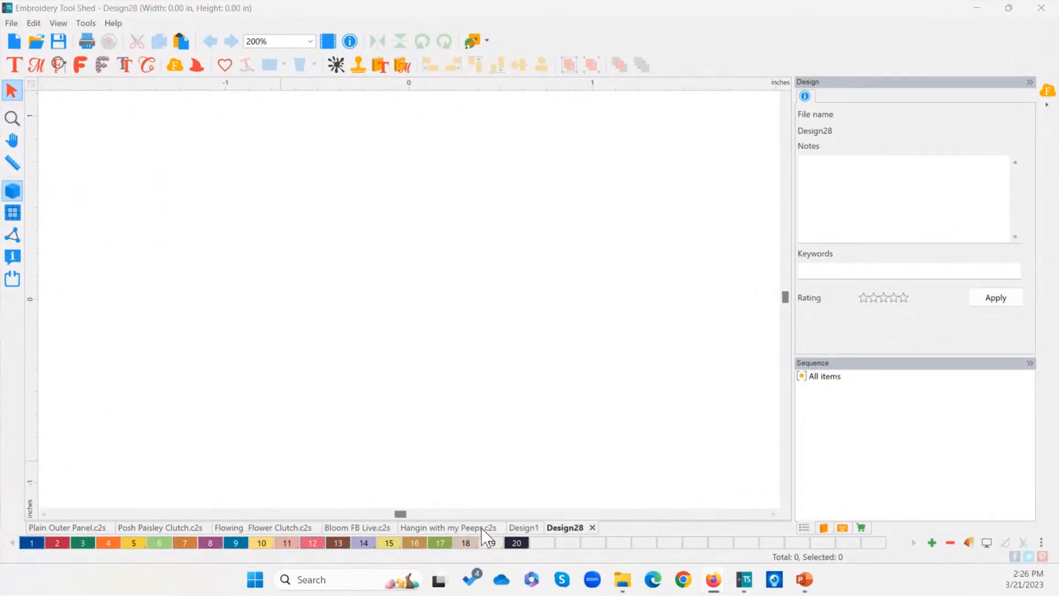
left_click(424, 528)
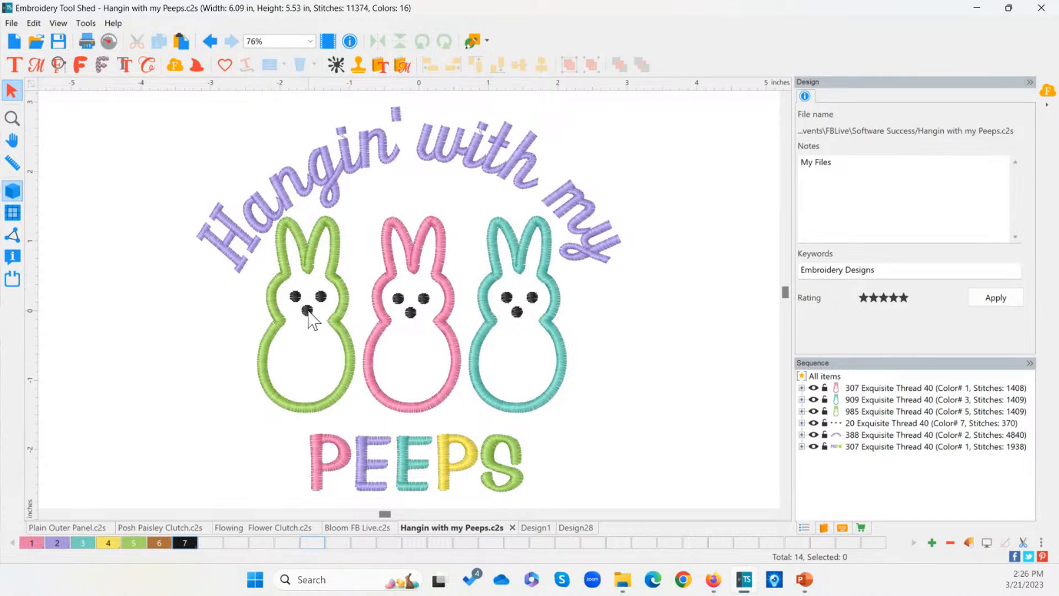
left_click(14, 49)
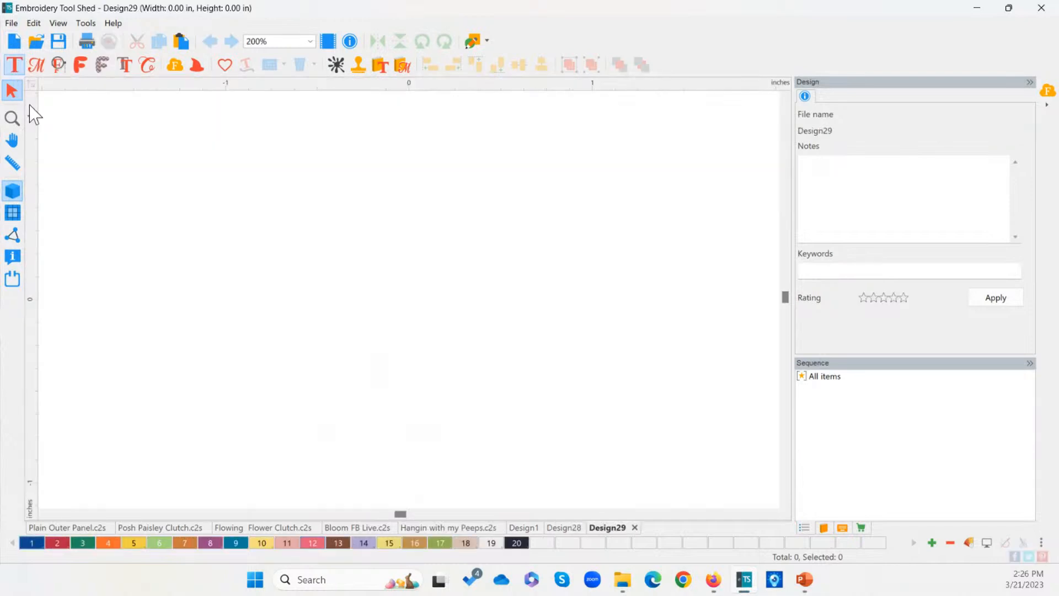
Start a Bubble Text design and choose the Chocolate Easter Bunny shape from the Holiday/Easter shapes
left_click(174, 71)
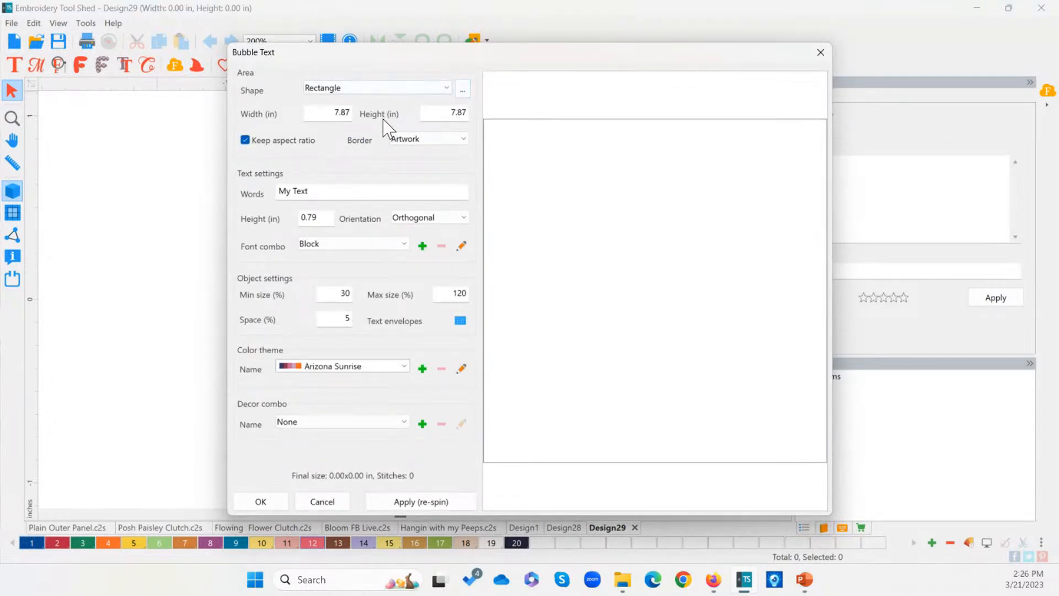
left_click(462, 89)
left_click(269, 75)
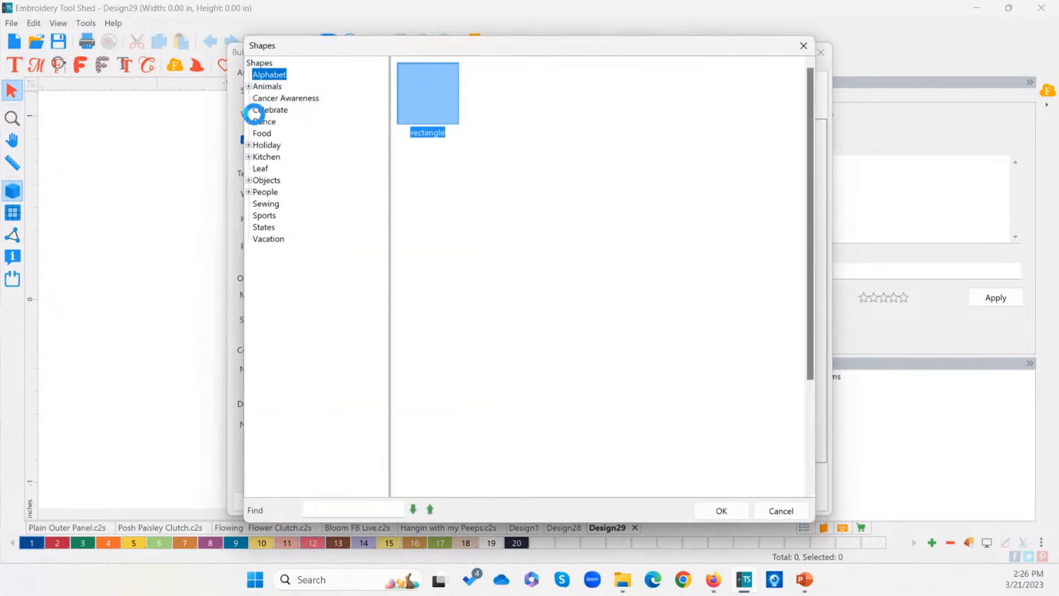
left_click(266, 156)
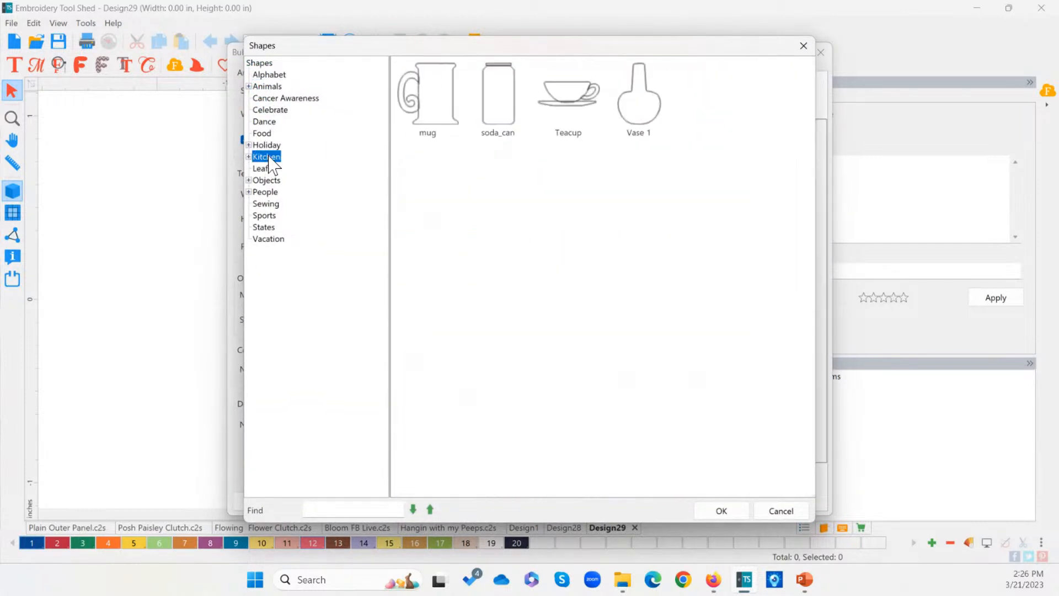
left_click(266, 145)
left_click(248, 145)
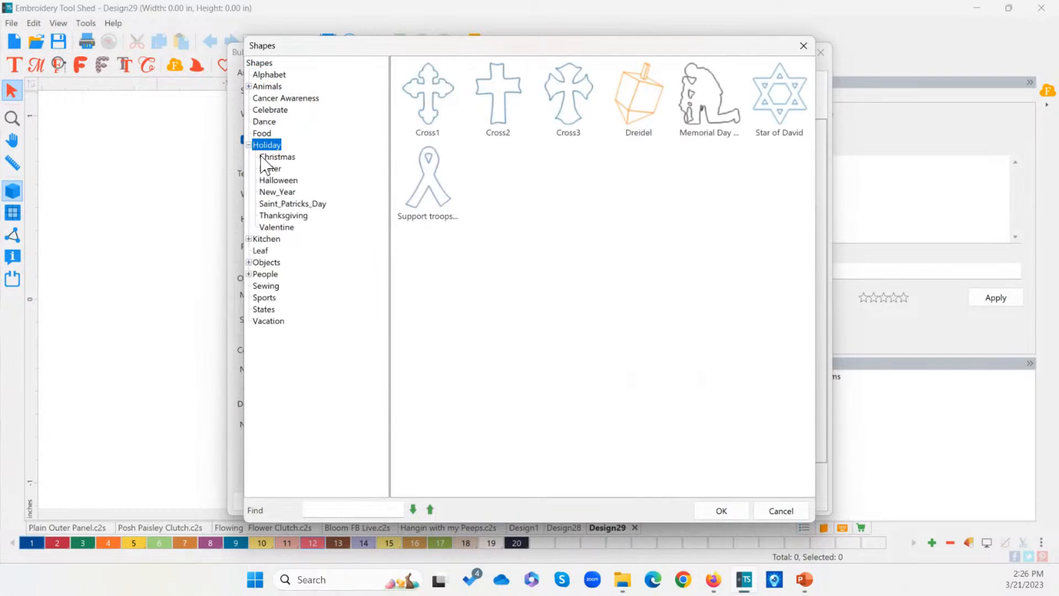
left_click(286, 157)
left_click(269, 169)
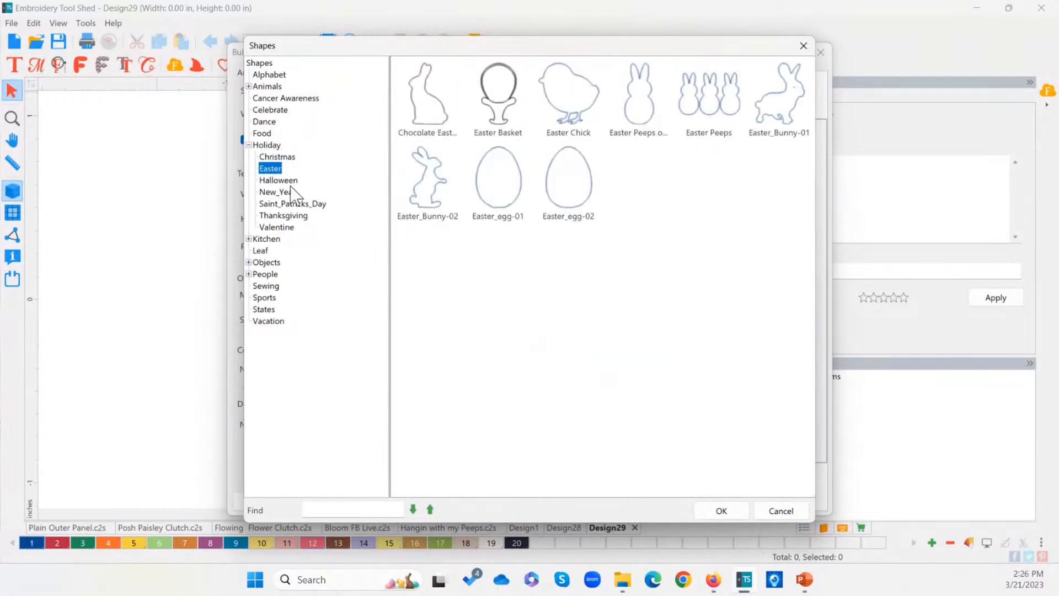
left_click(435, 101)
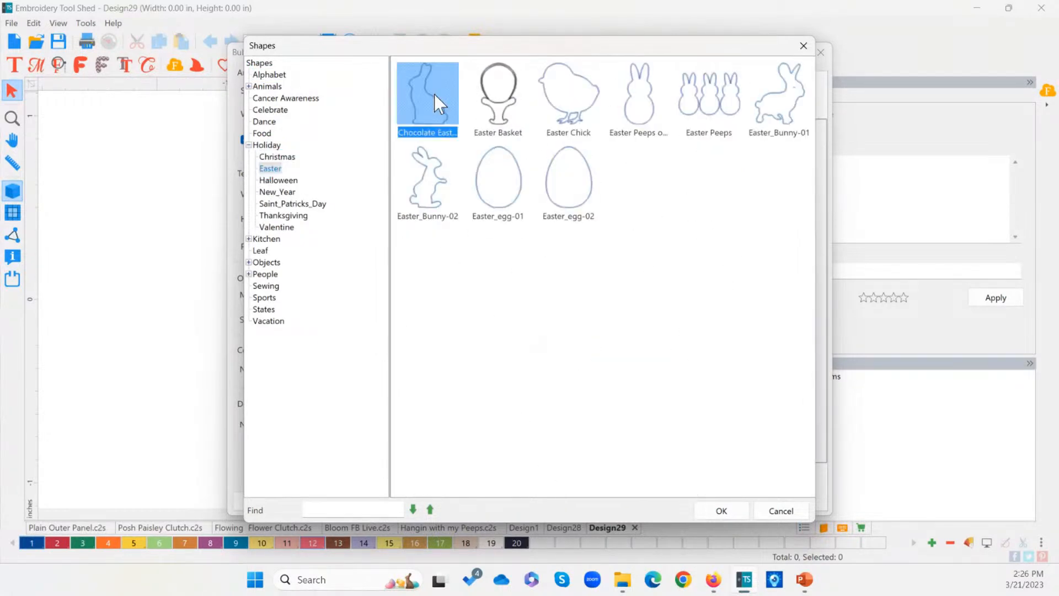
left_click(722, 510)
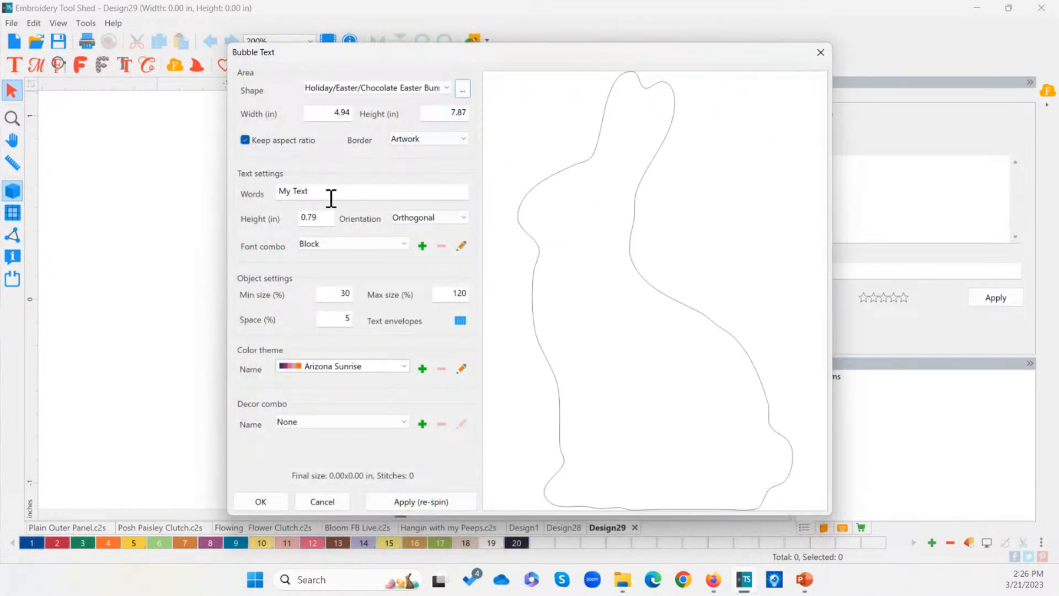
Set the bubble text words to "Happy Hoppy" and generate the word fill inside the bunny
left_click_drag(331, 199, 272, 201)
type("Ha")
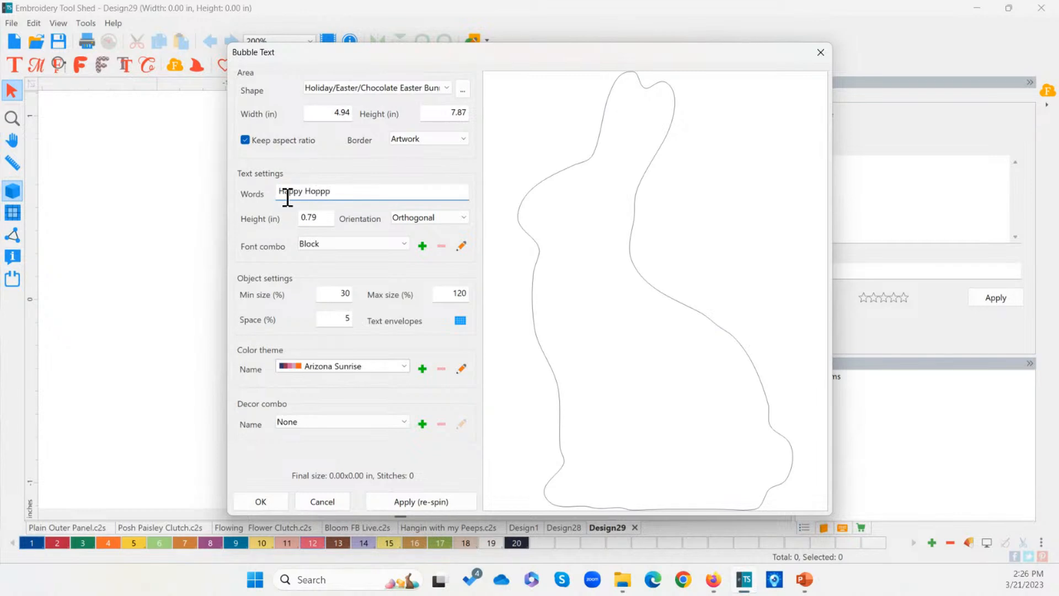
type("ppy Hoppy")
left_click(418, 500)
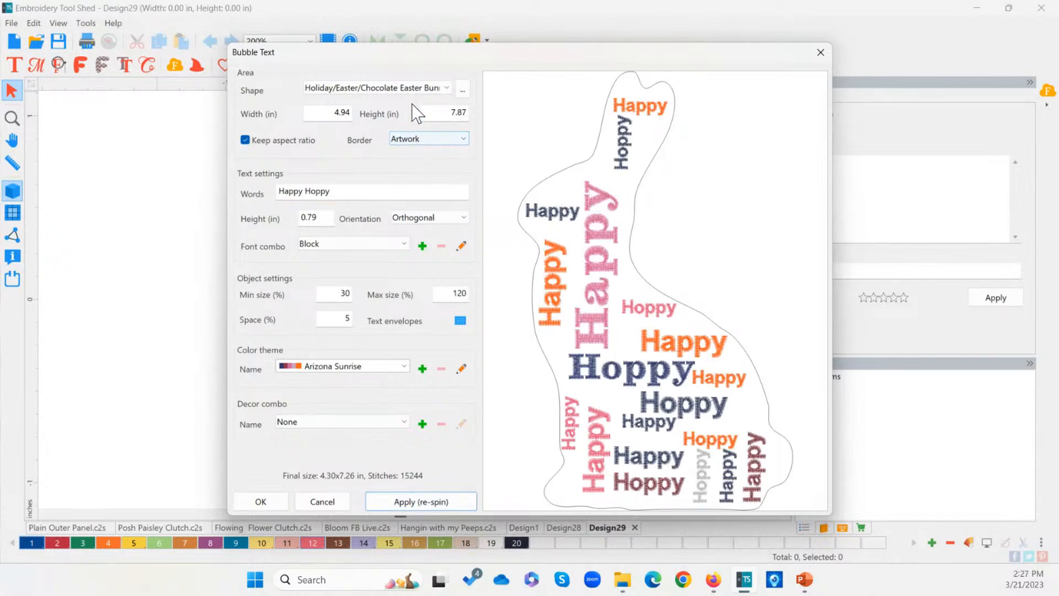
Change the bubble text shape to Holiday/Easter/Easter Peeps and clear its words
left_click(467, 90)
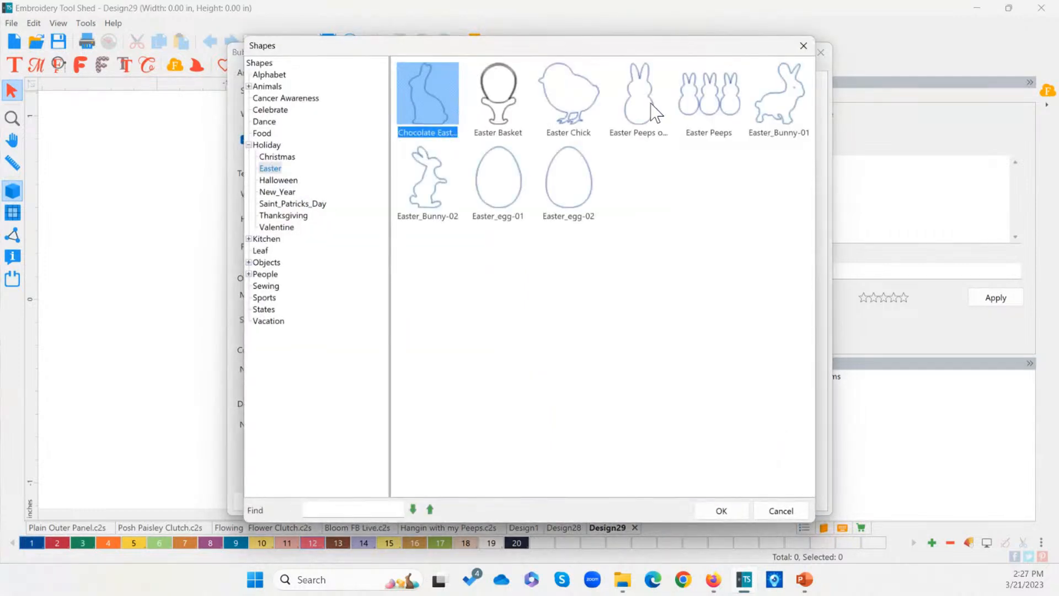
double_click(686, 111)
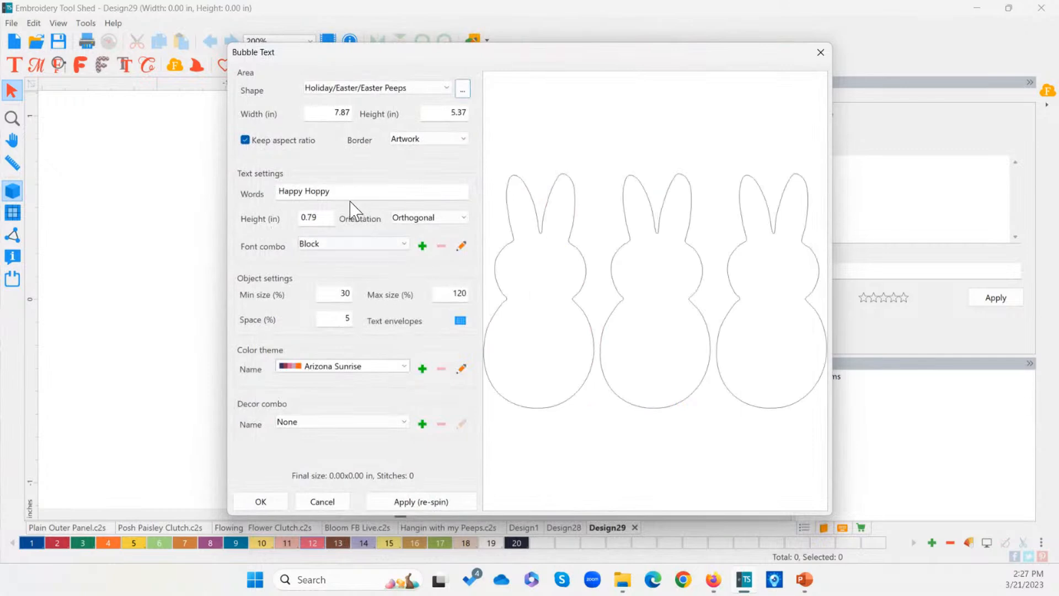
left_click_drag(353, 191, 236, 190)
key("BackSpace")
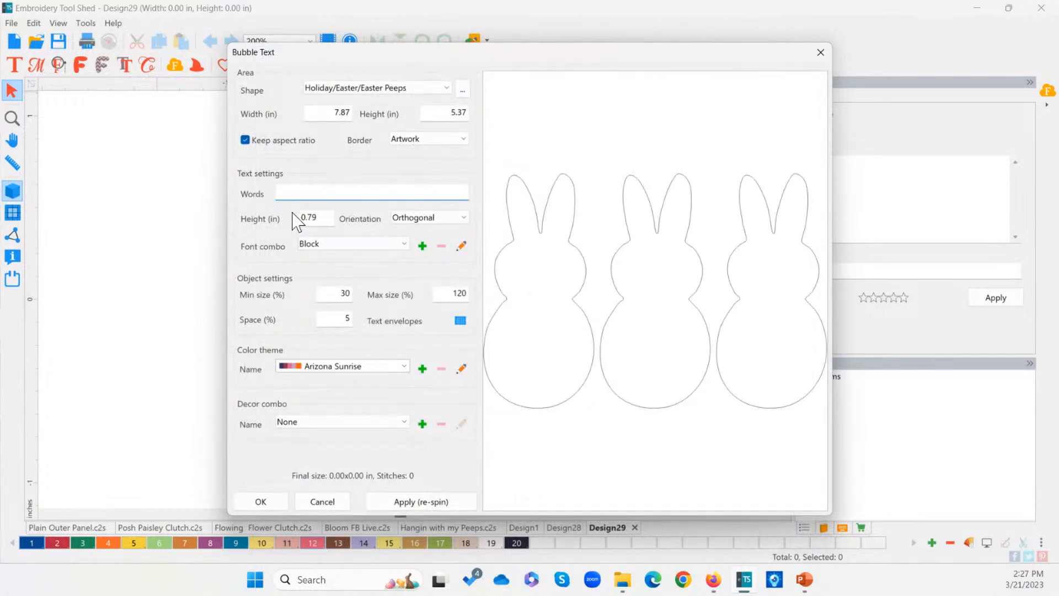
Set the Easter Peeps border to Applique, generate the stitches and insert the result into the design
left_click(411, 139)
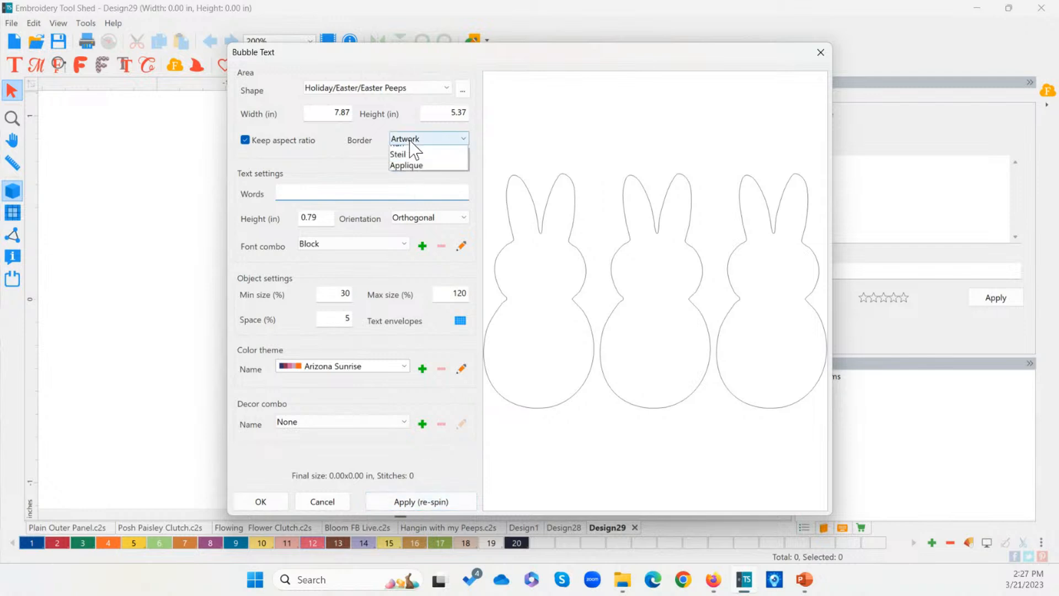
left_click(408, 186)
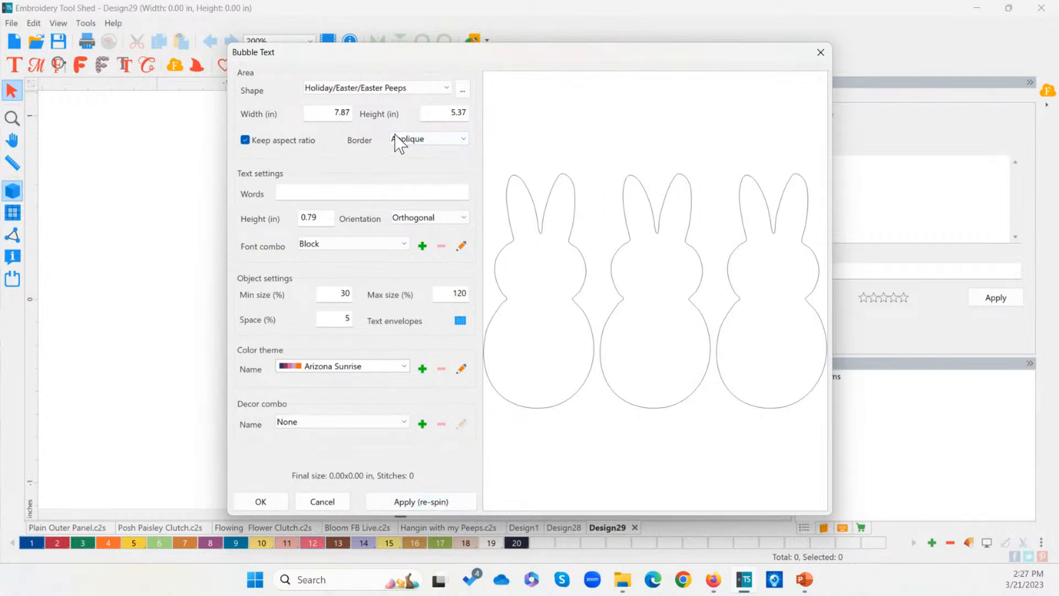
left_click(443, 503)
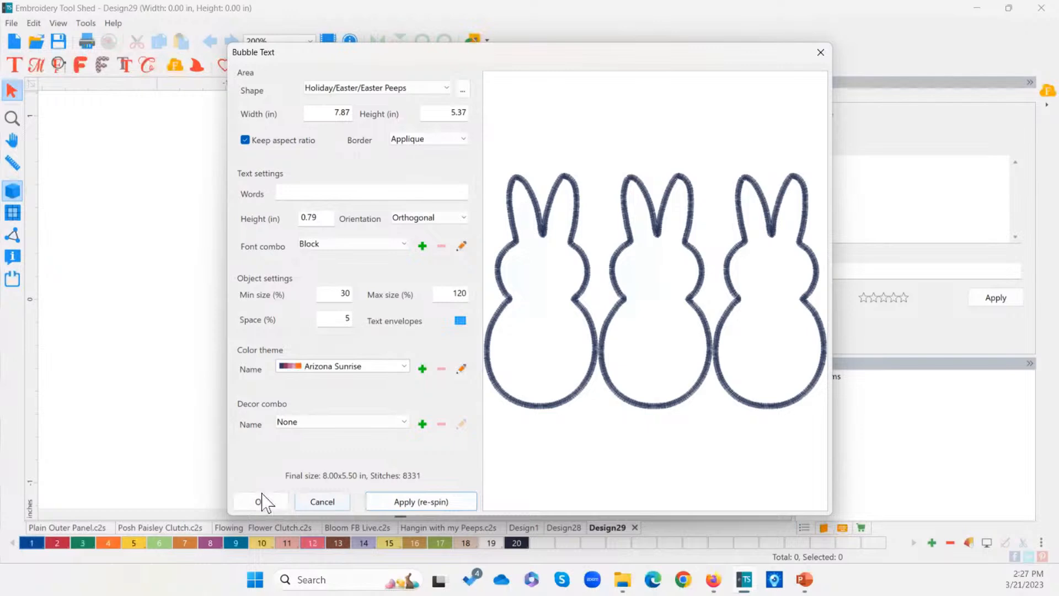
left_click(263, 502)
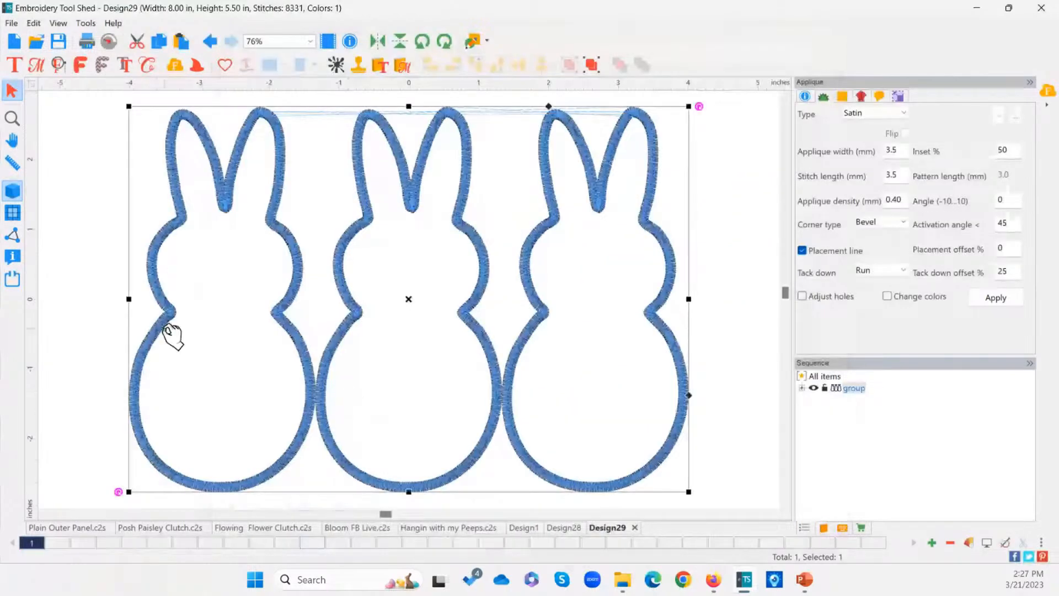
Scale the three-bunny applique group proportionally to a width of 4 in and move it to about X 0.03, Y -0.40 in
scroll(381, 352, "down", 1)
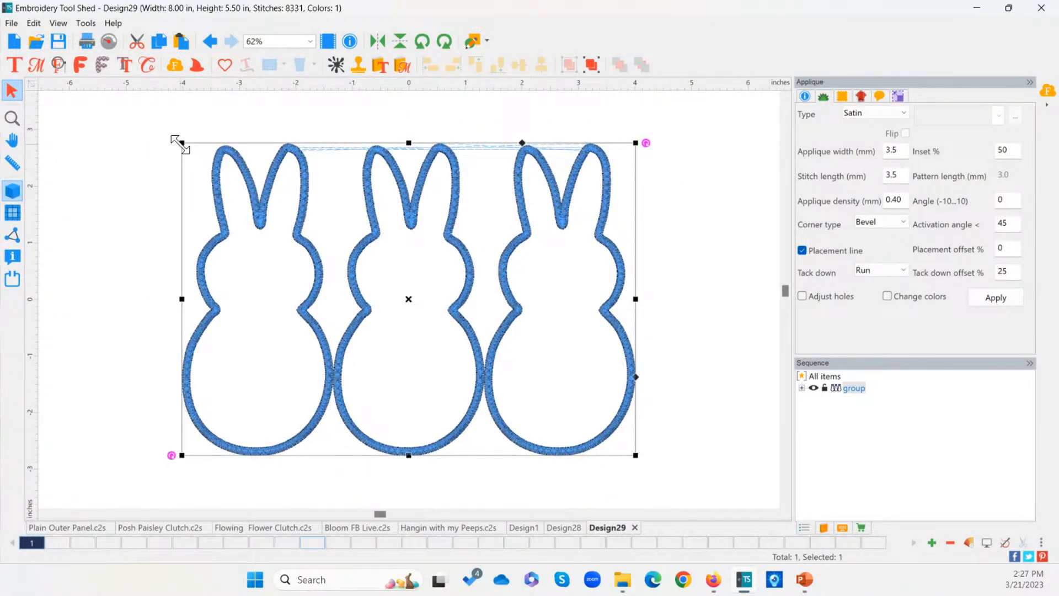
left_click_drag(176, 141, 222, 199)
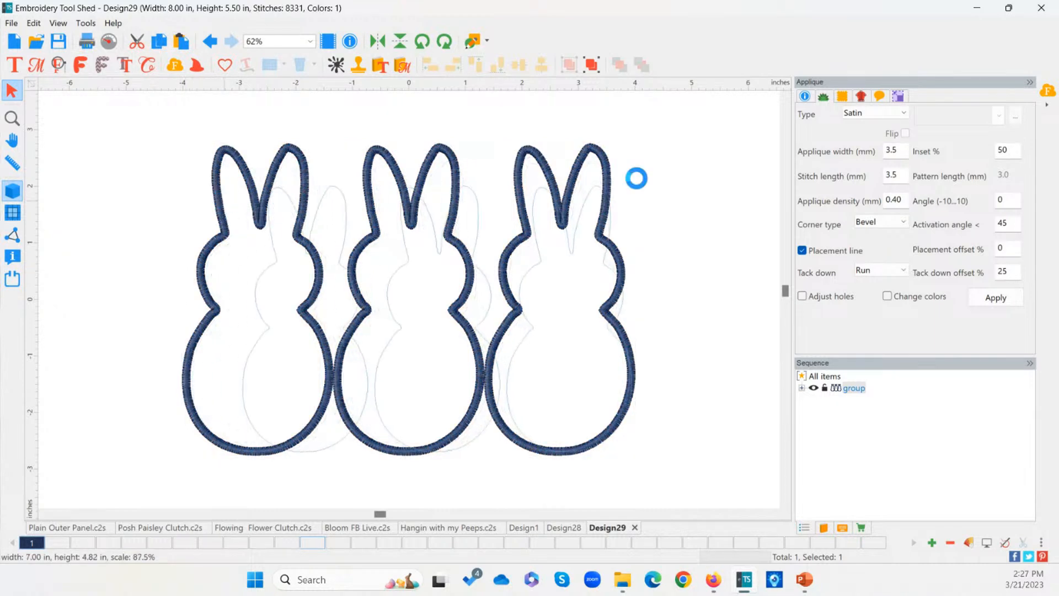
left_click(898, 98)
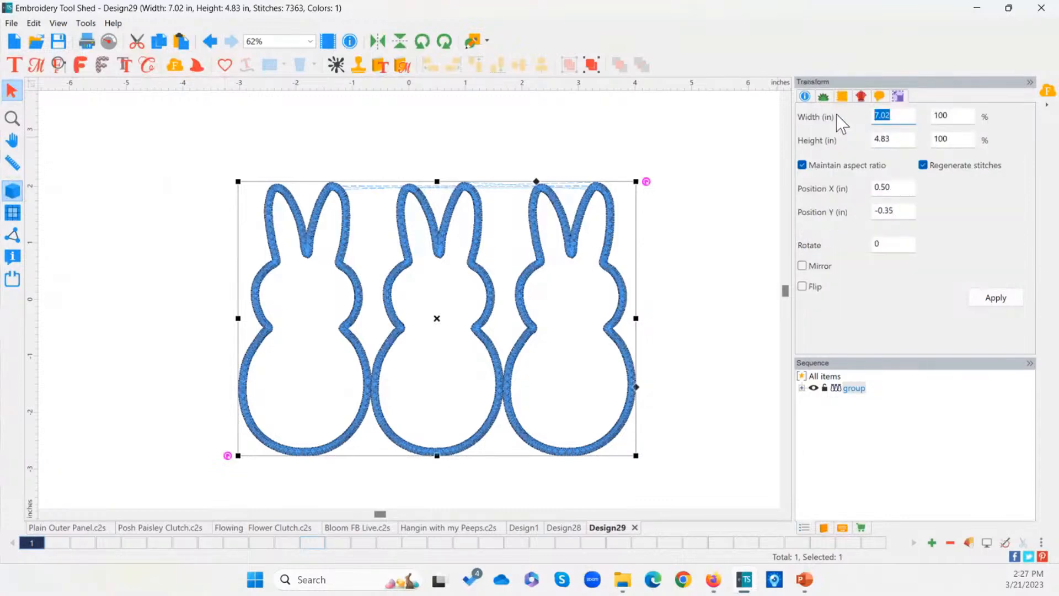
type("4")
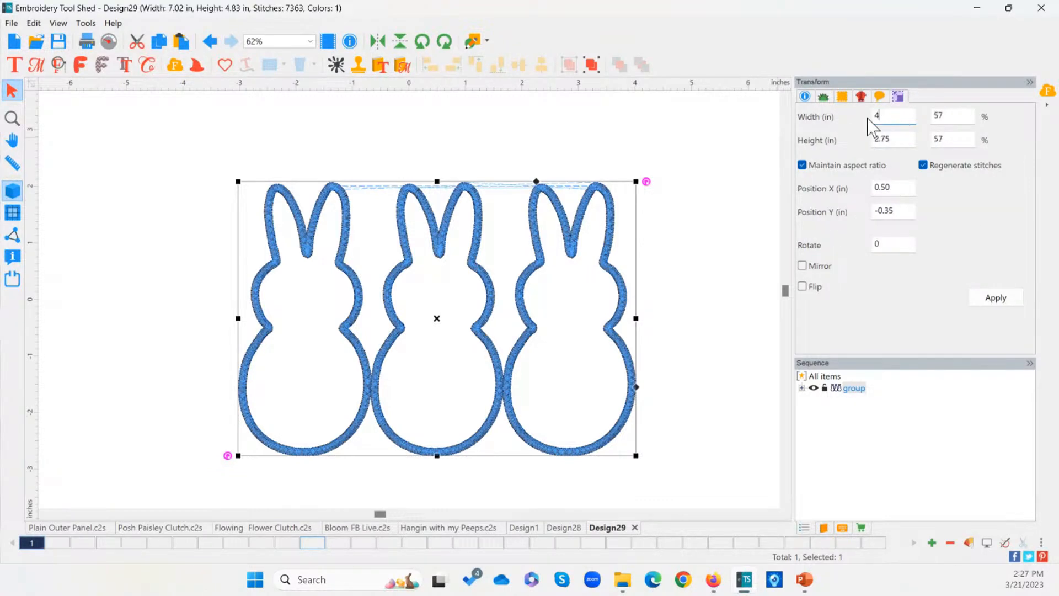
left_click(1005, 299)
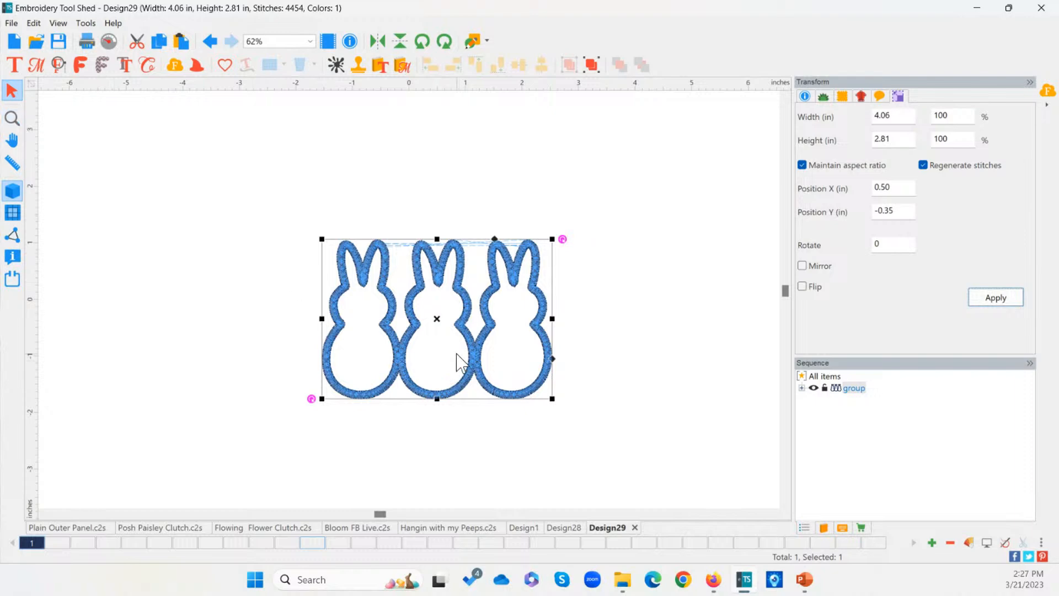
left_click_drag(437, 318, 410, 322)
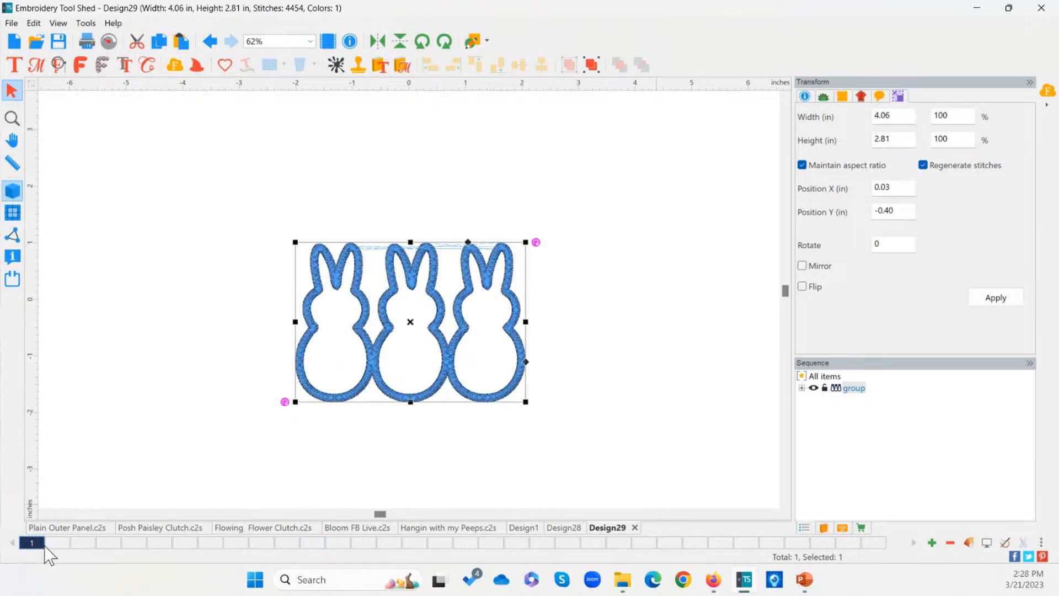
Change thread color 1 to 307 Desert Rose from the Exquisite Thread 40 palette
left_click(30, 545)
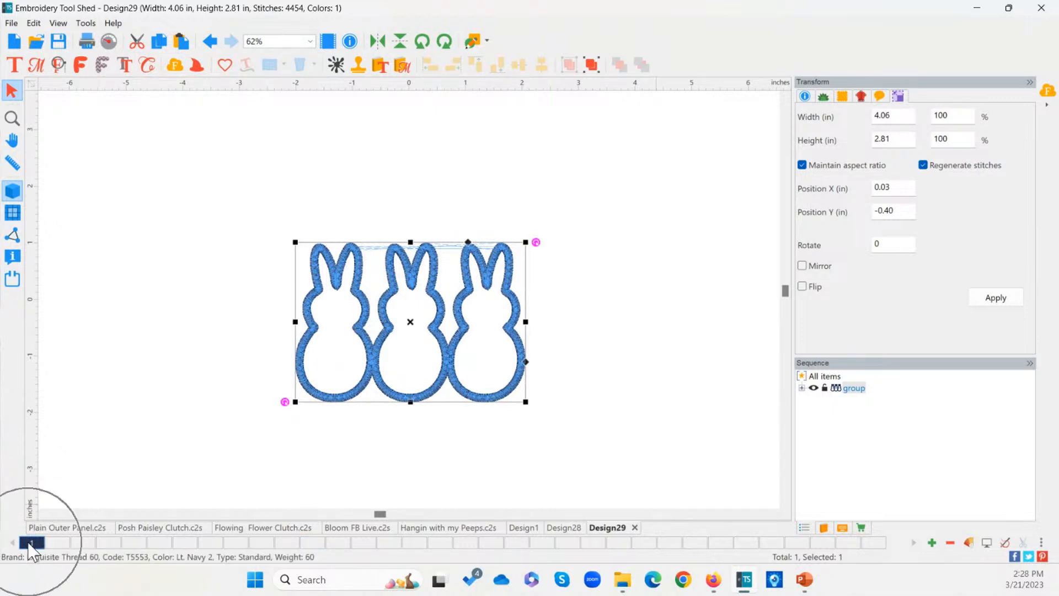
left_click(29, 545)
left_click(31, 543)
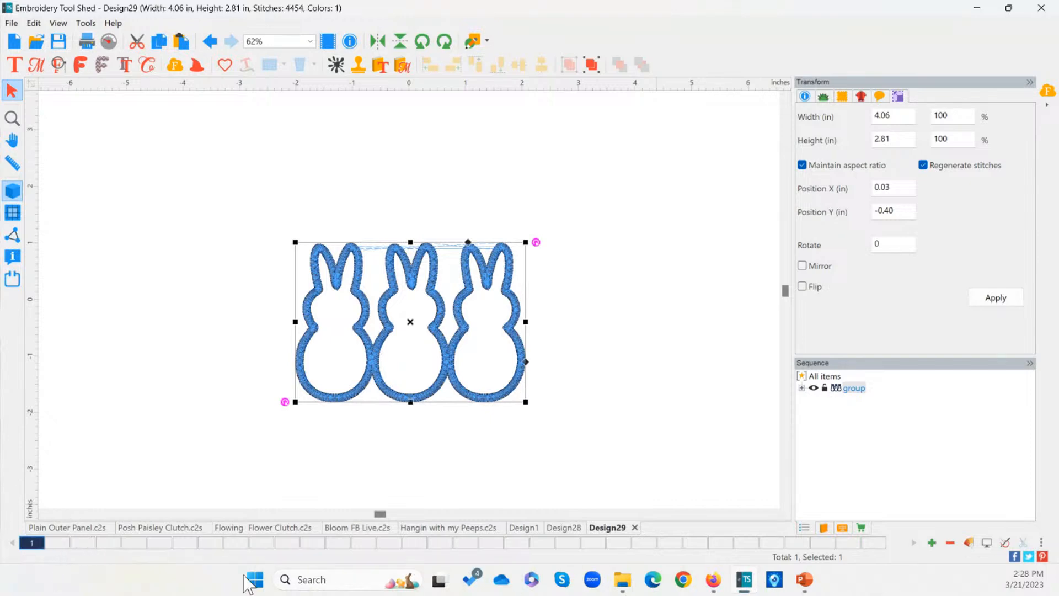
double_click(31, 543)
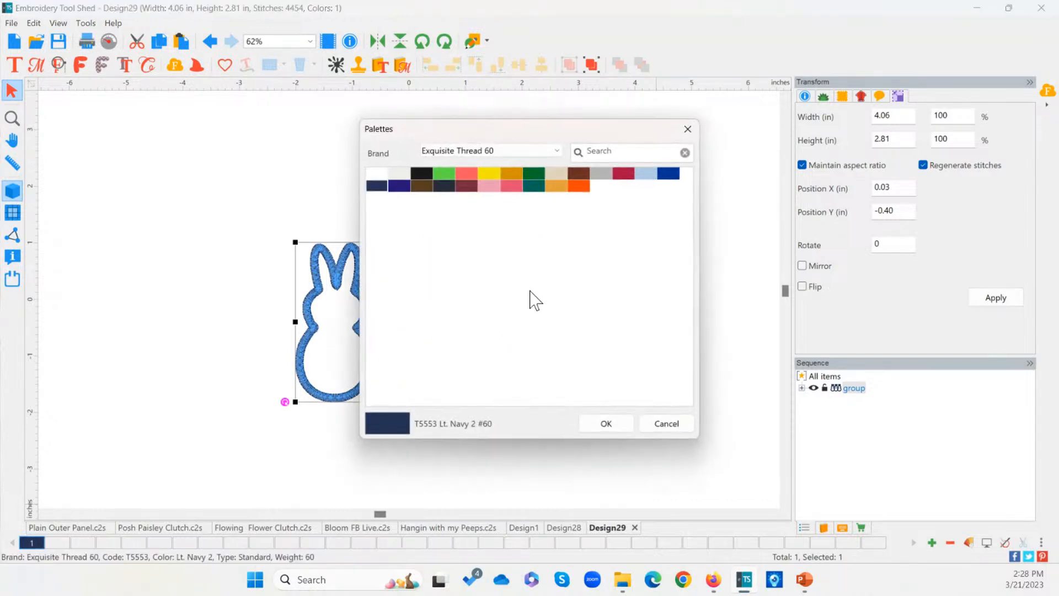
left_click(510, 156)
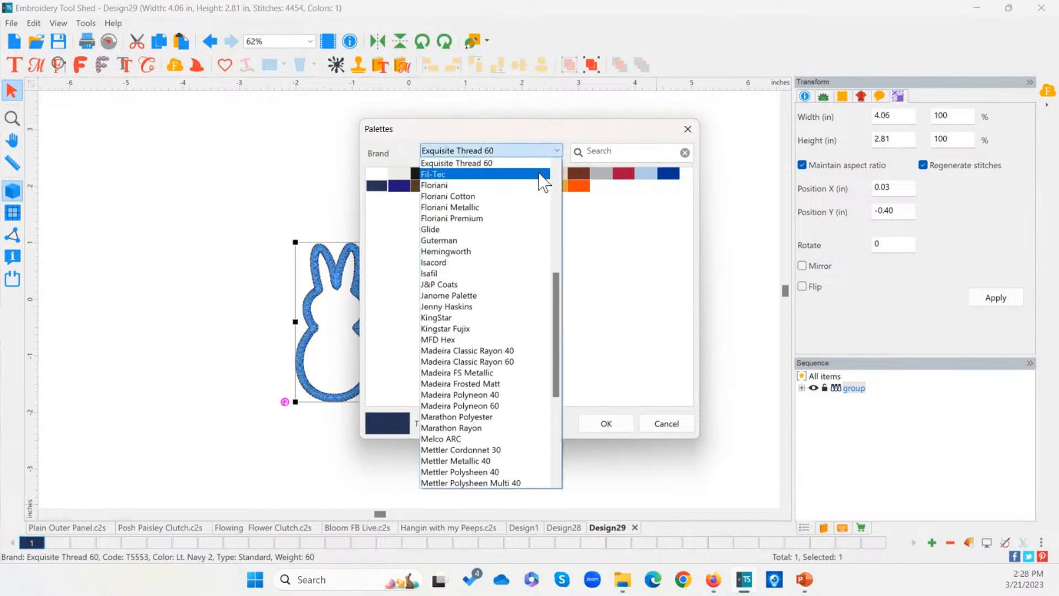
scroll(554, 167, "up", 2)
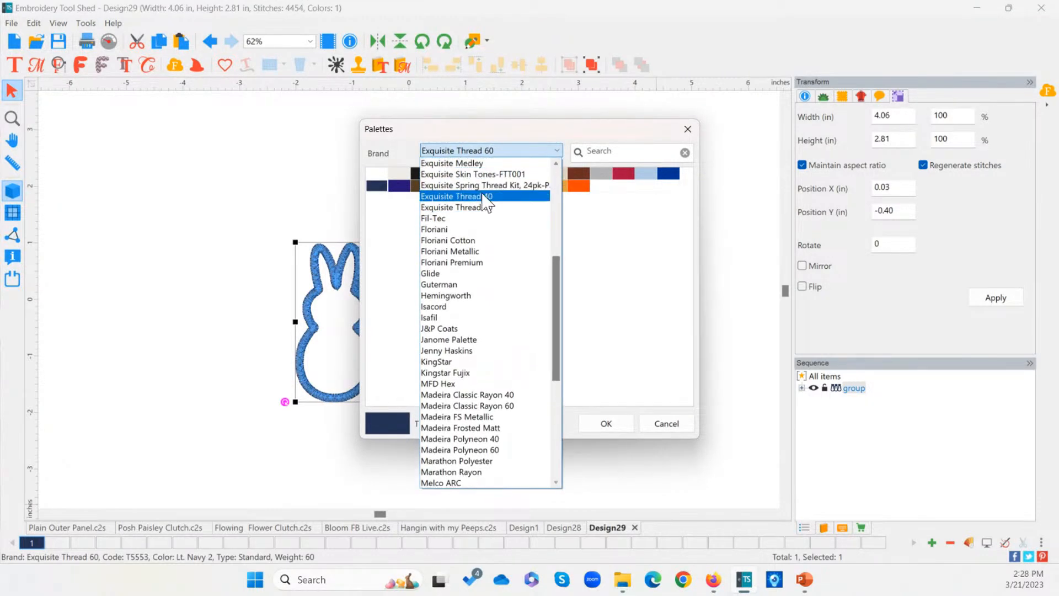
left_click(480, 195)
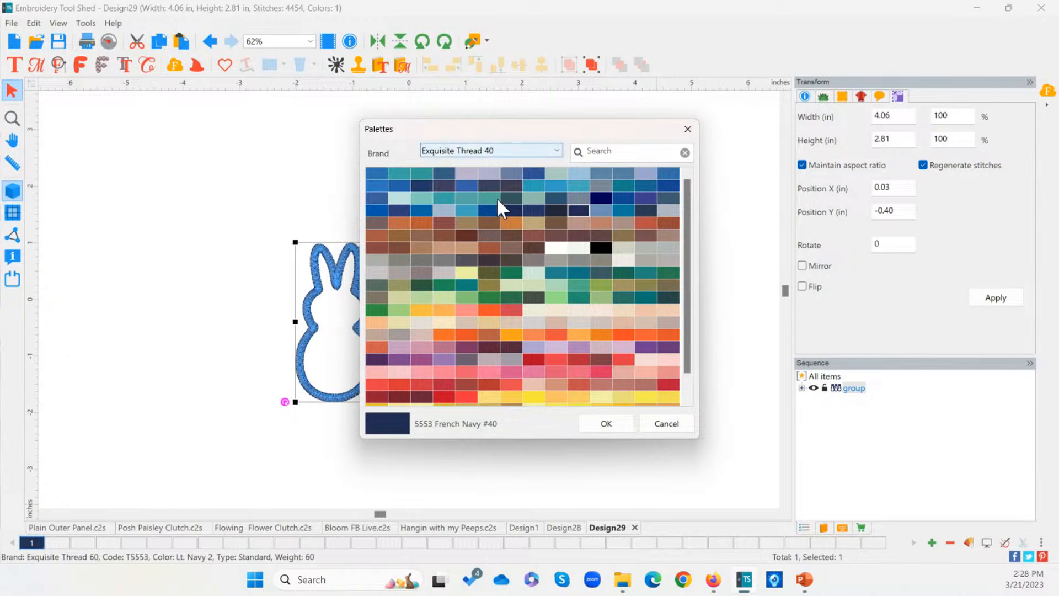
left_click(417, 373)
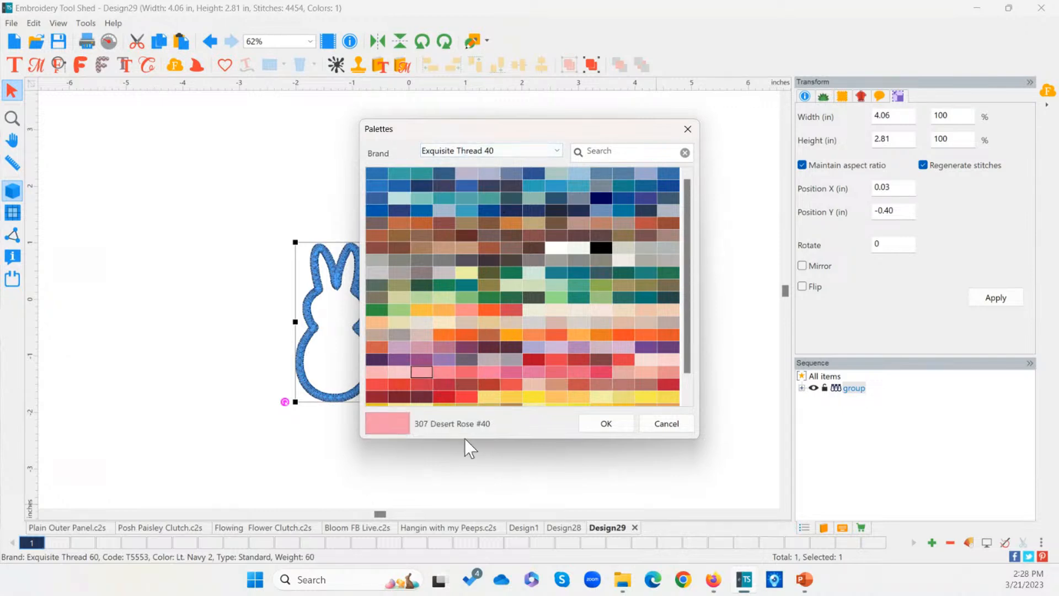
left_click(598, 420)
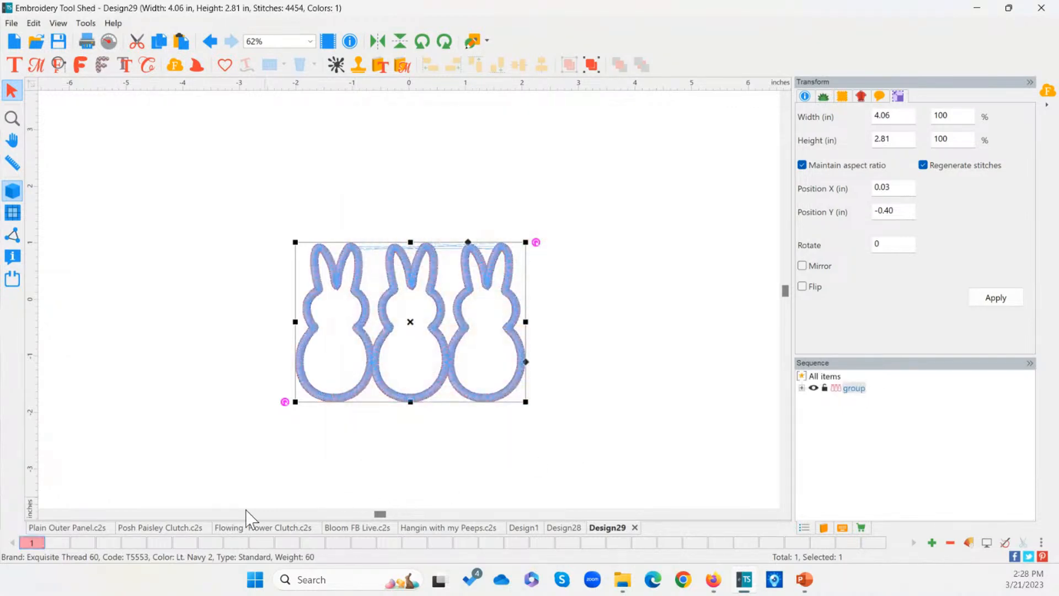
Add five more thread colors to the design's color palette
left_click(931, 543)
left_click(931, 542)
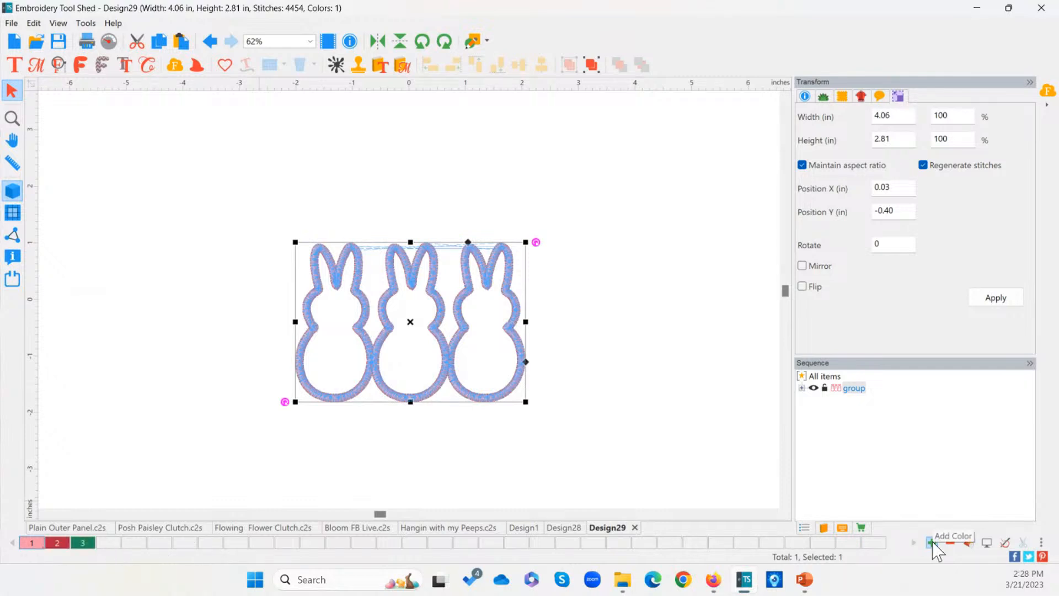
left_click(931, 543)
left_click(932, 543)
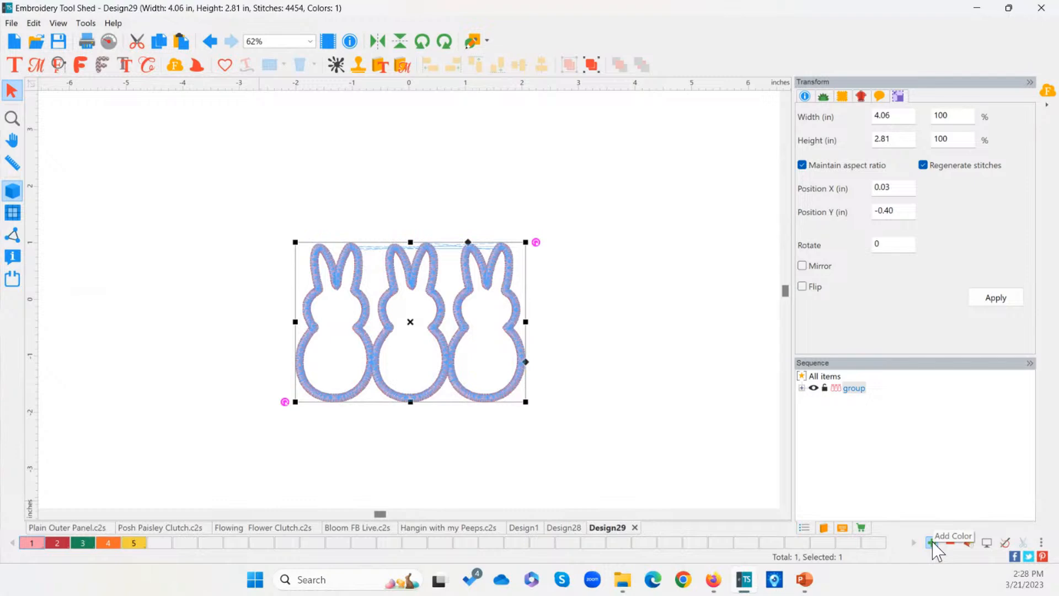
left_click(933, 543)
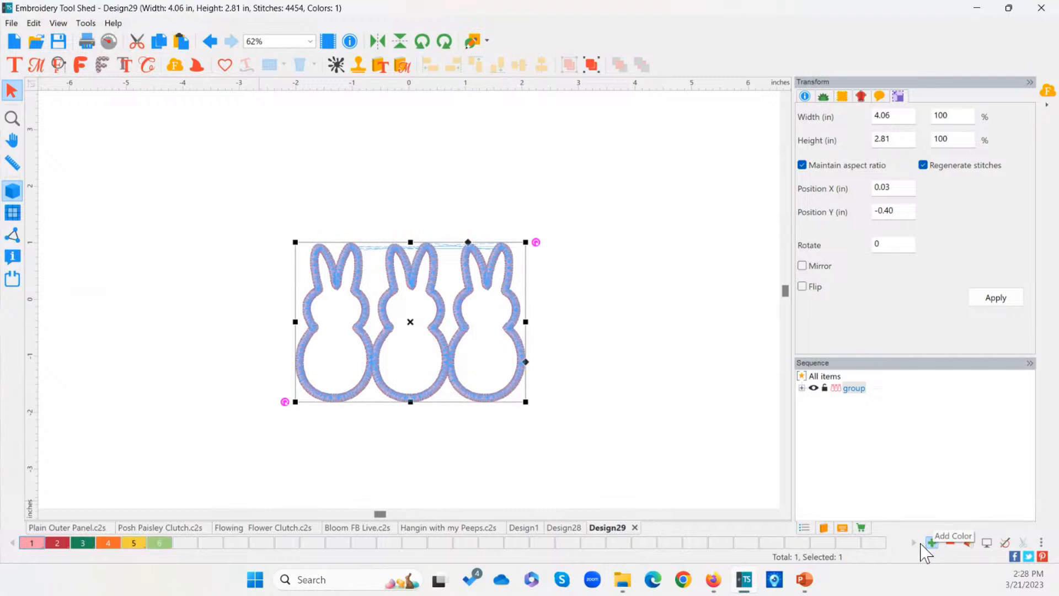
Change thread color 2 to a purple from the Exquisite Thread 40 palette
double_click(55, 544)
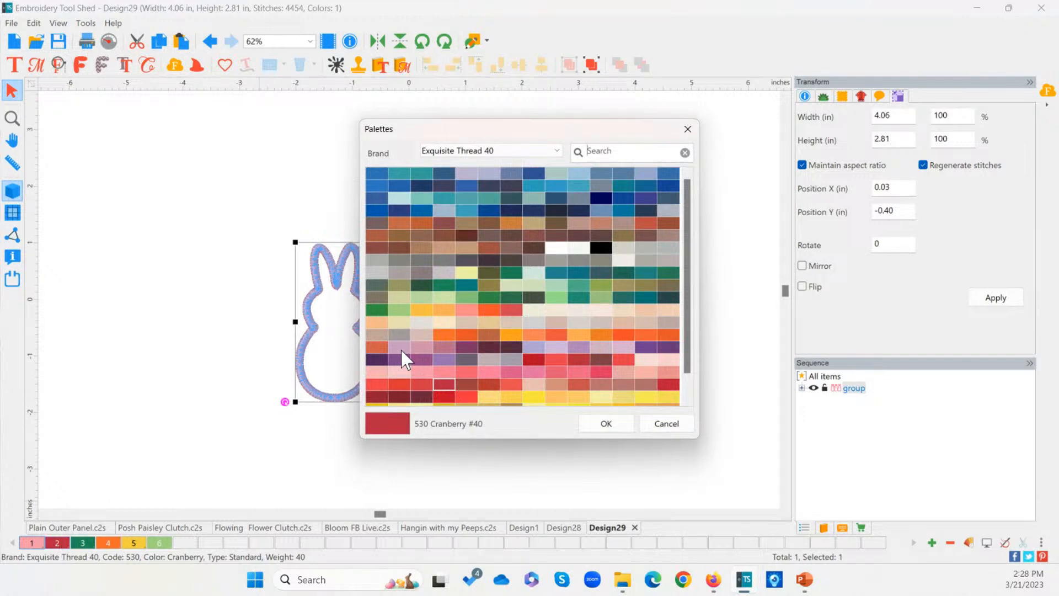
left_click(444, 361)
left_click(604, 424)
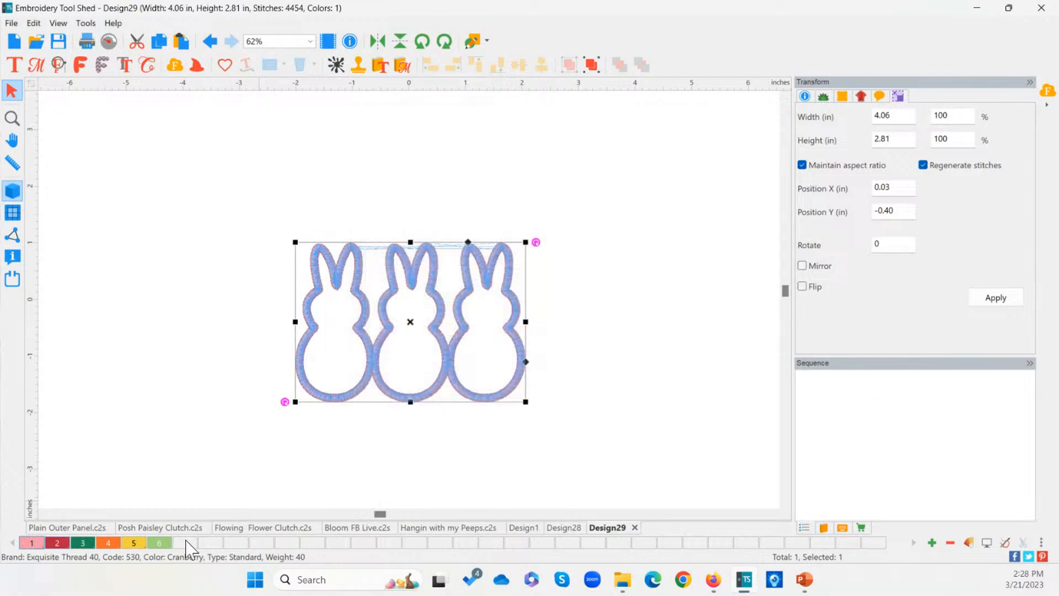
Change thread color 3 to green 988 and thread color 4 to teal 904 from the Exquisite Thread 40 palette
double_click(84, 544)
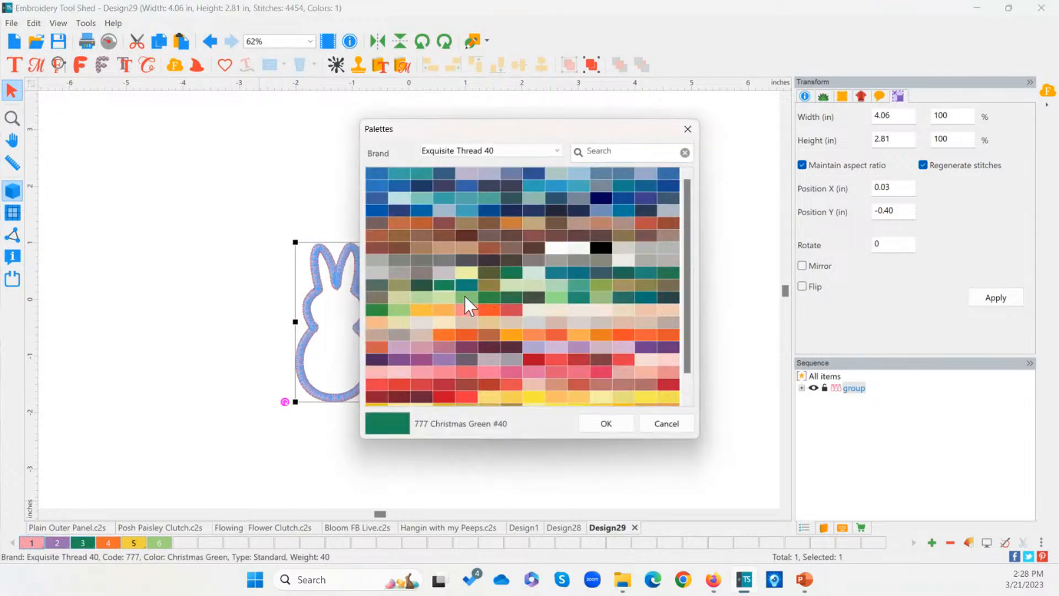
left_click(465, 298)
left_click(604, 424)
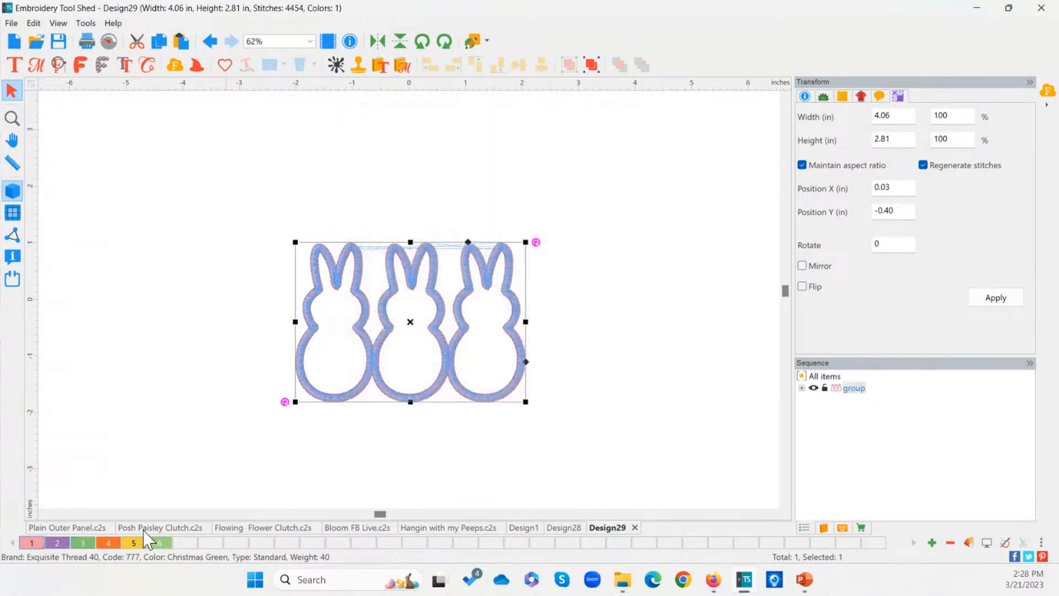
double_click(112, 543)
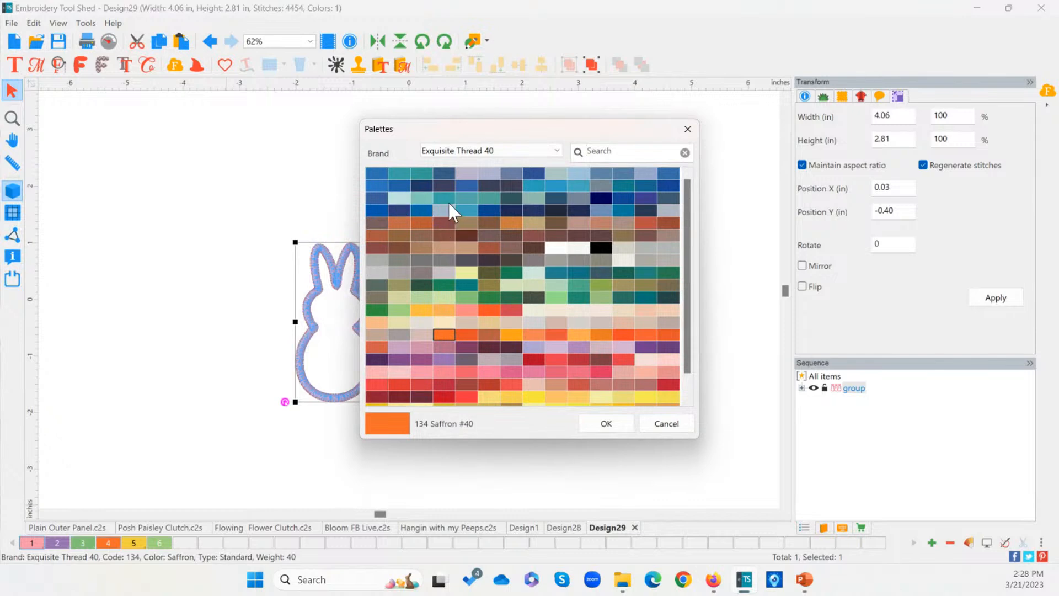
left_click(422, 197)
left_click(615, 422)
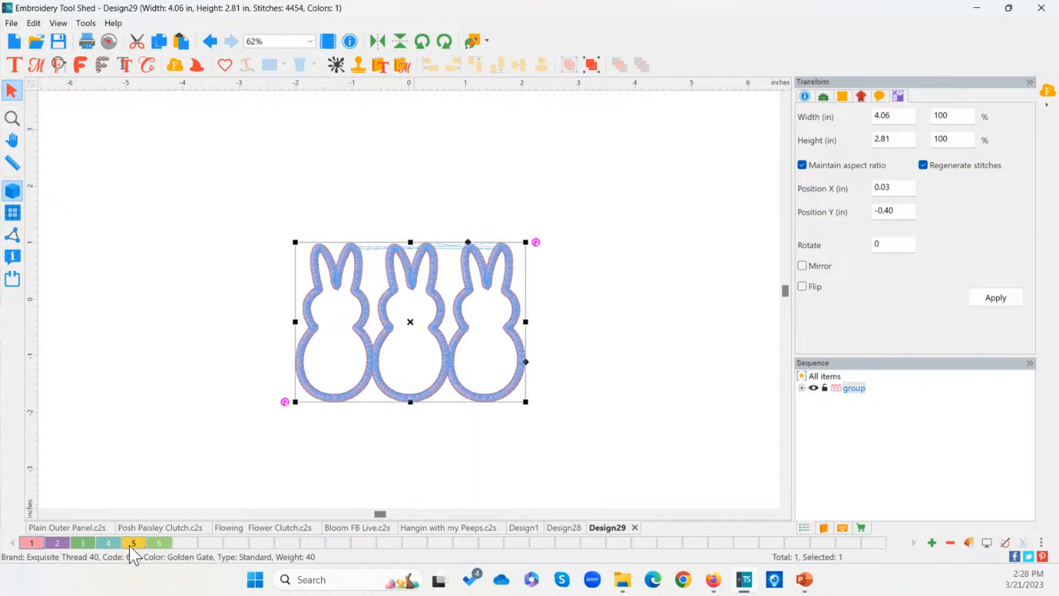
Change thread color 6 to black from the Exquisite Thread 40 palette
double_click(157, 543)
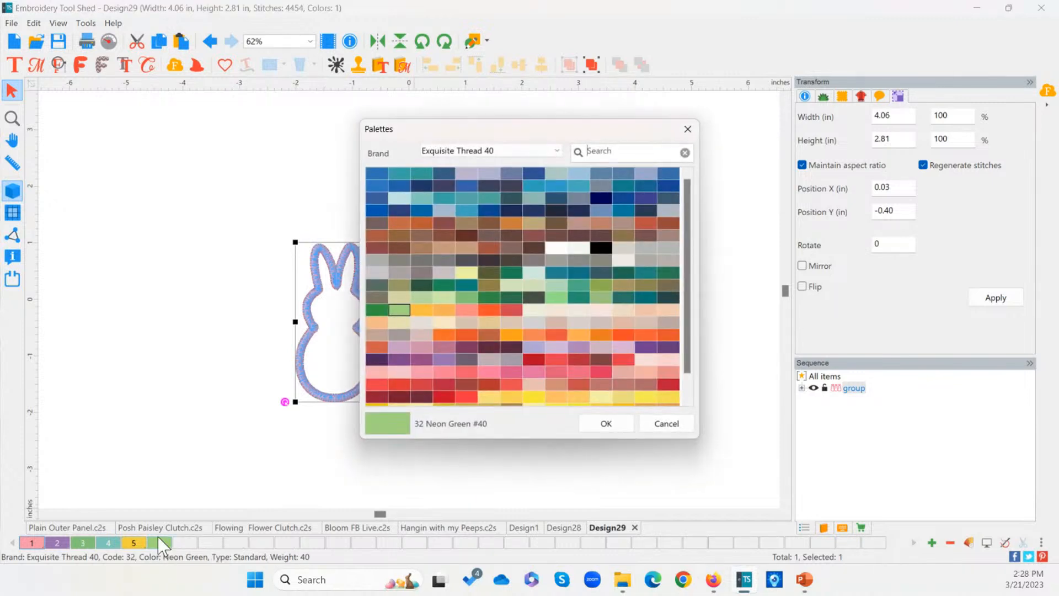
left_click(601, 248)
left_click(605, 423)
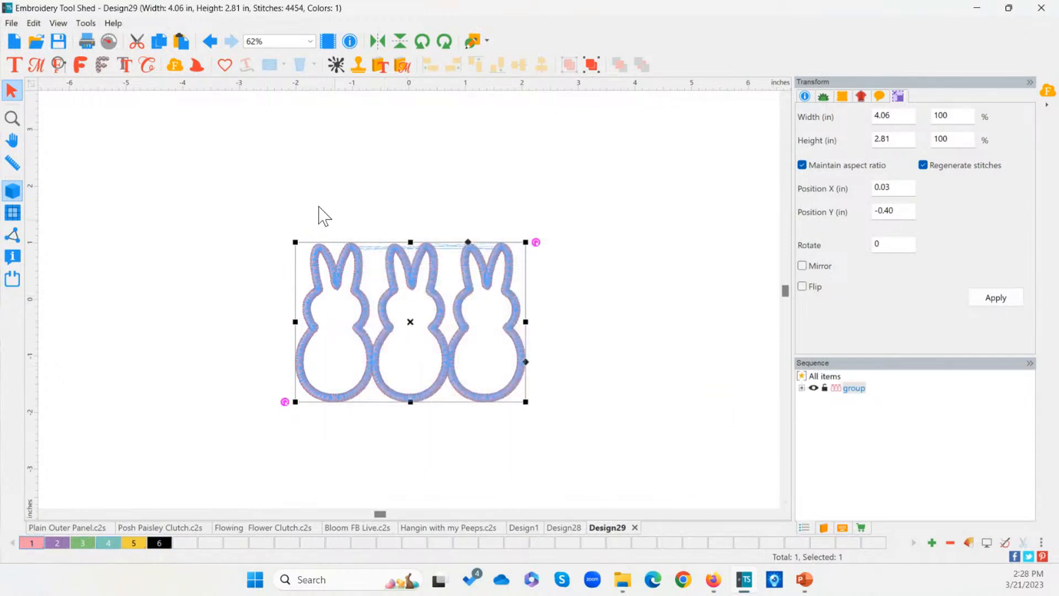
Select the three-bunny applique inside the group, try thread color 2 on it and restore thread color 1
left_click(802, 387)
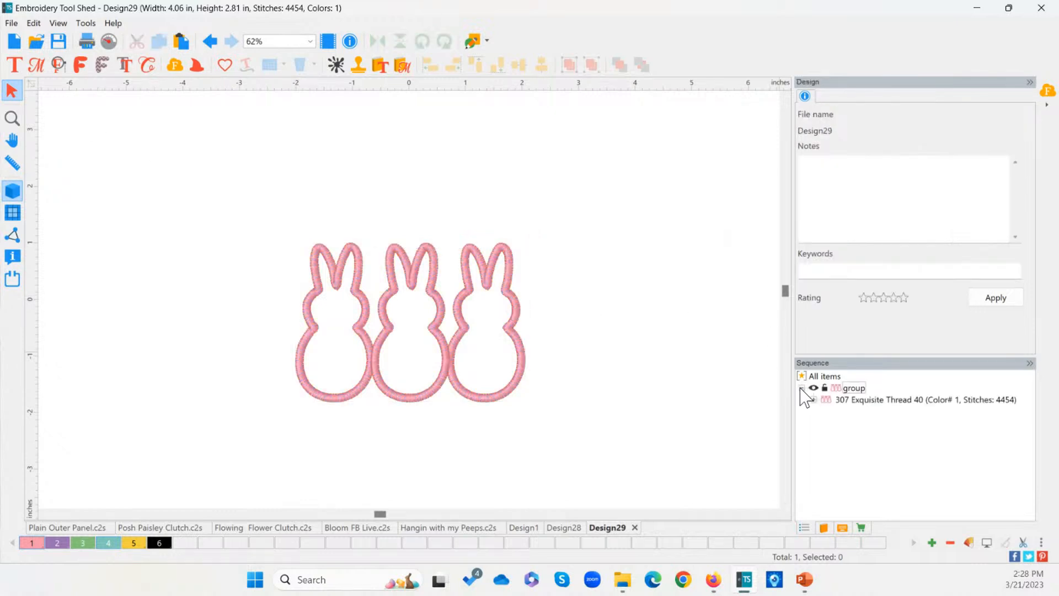
left_click(503, 396)
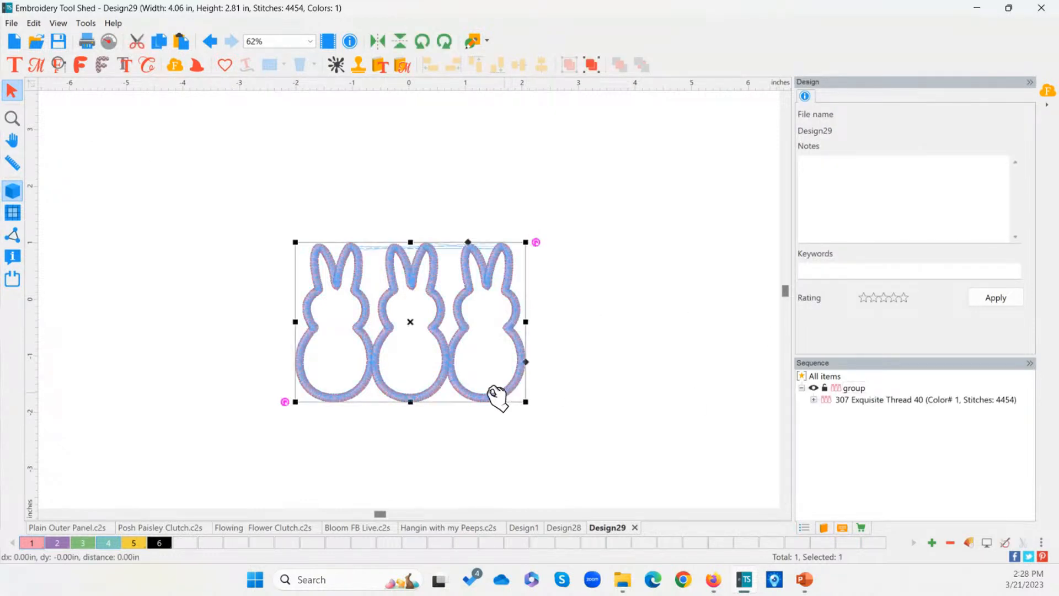
left_click(13, 118)
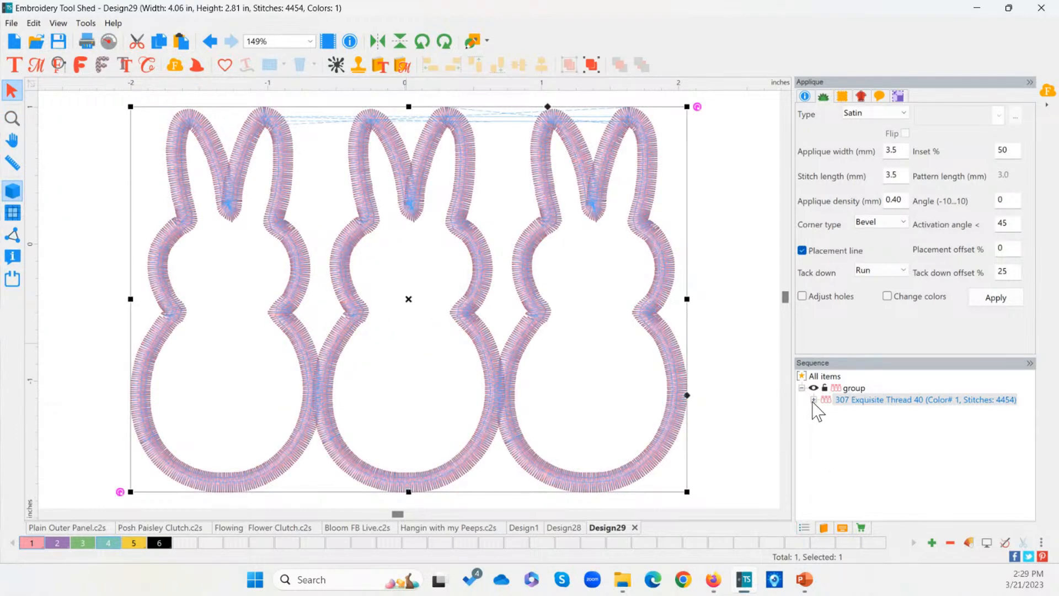
left_click(813, 400)
left_click(871, 412)
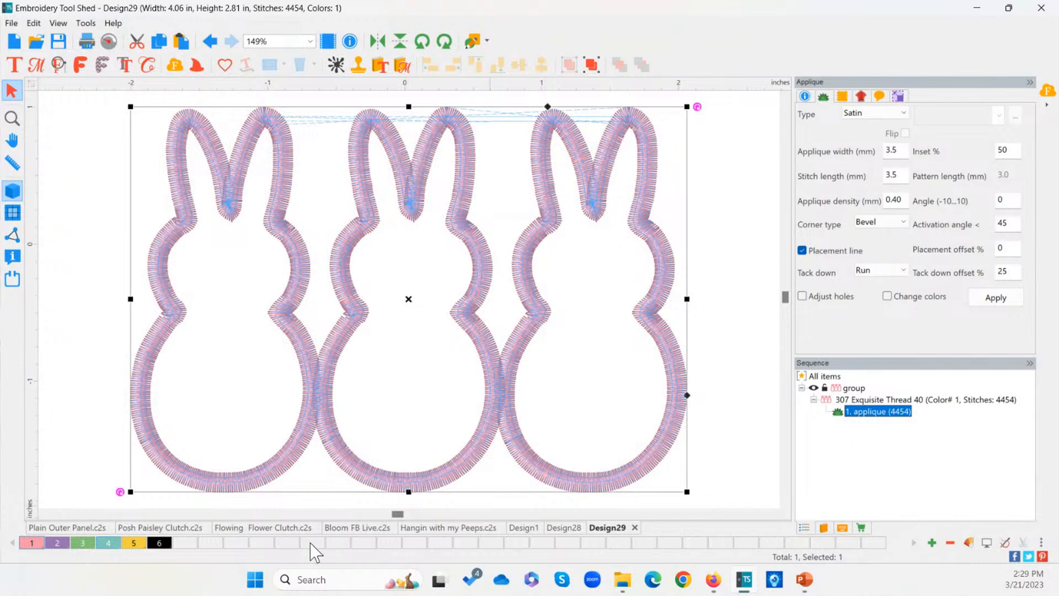
left_click(58, 543)
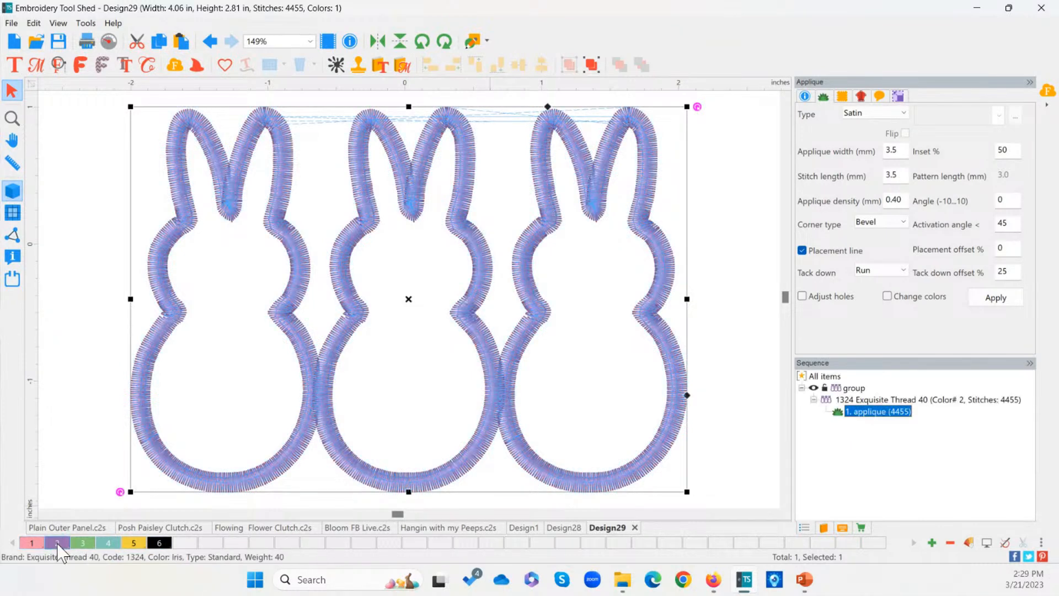
left_click(38, 542)
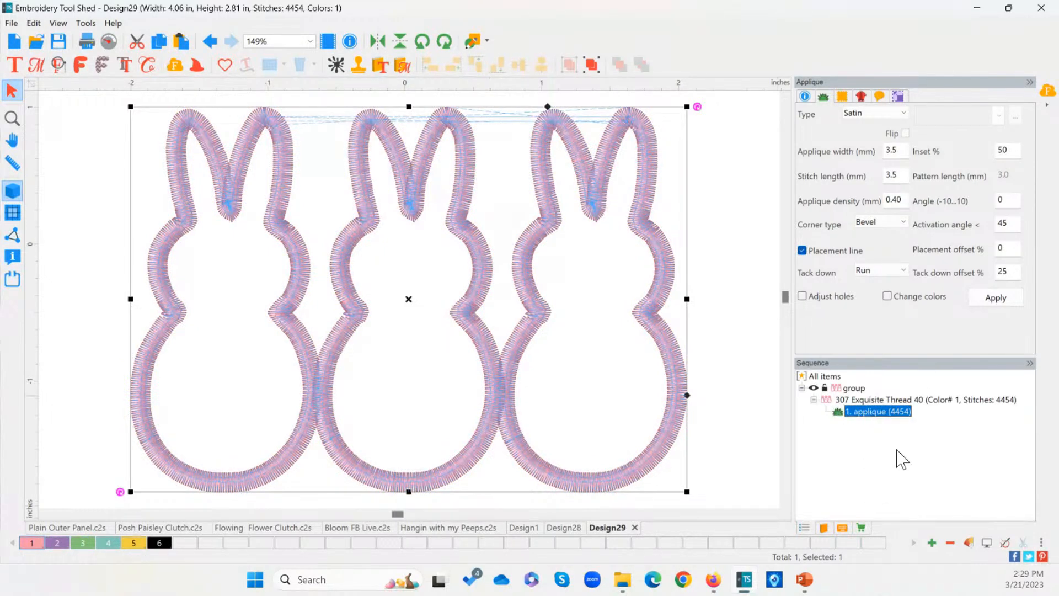
Break the applique apart into separate bunny objects and select the resulting pieces to identify them
right_click(870, 421)
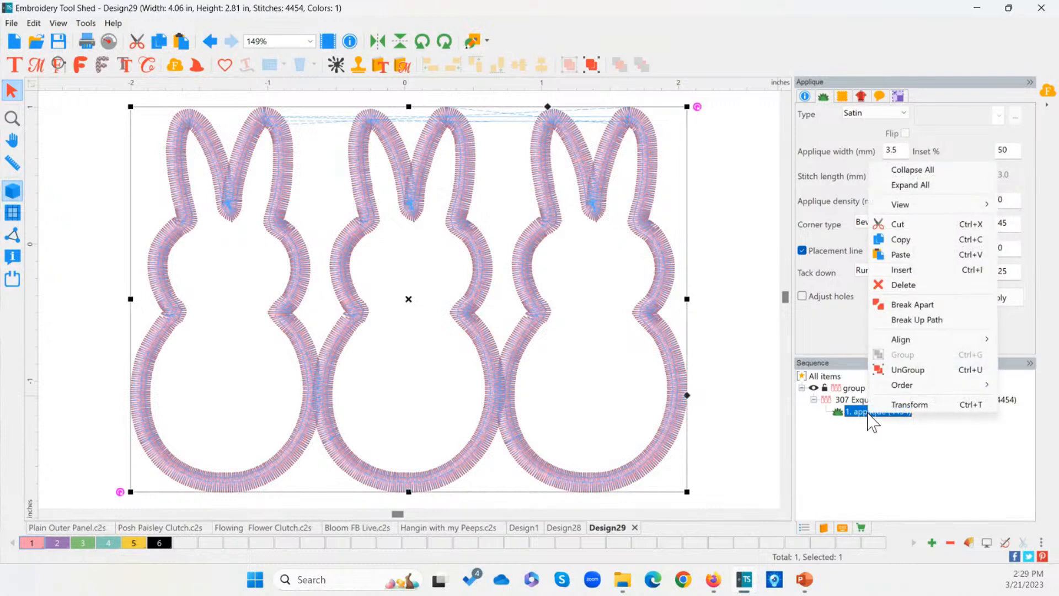
left_click(929, 307)
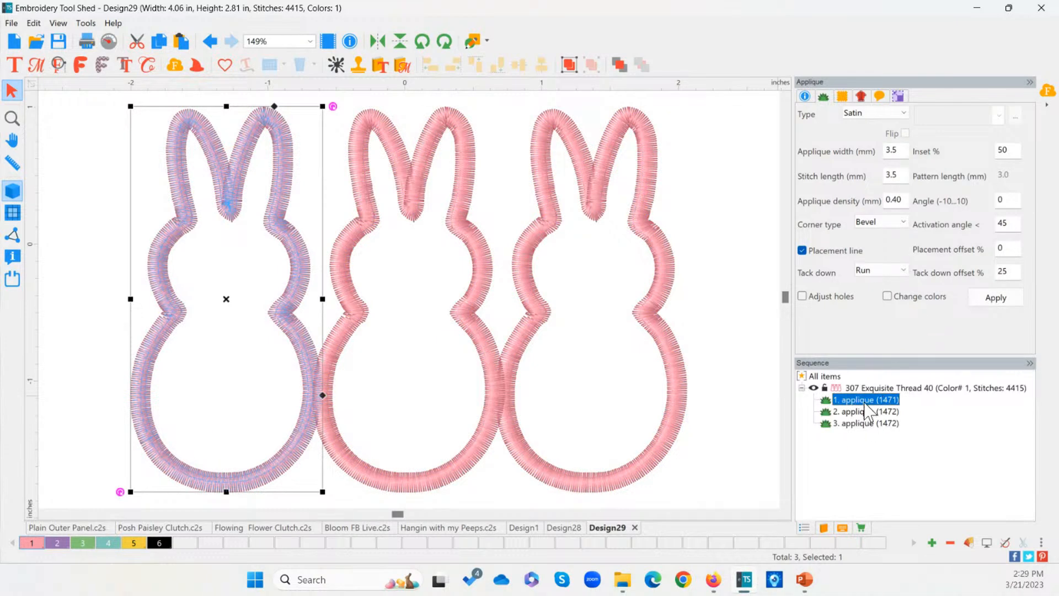
left_click(865, 412)
left_click(864, 423)
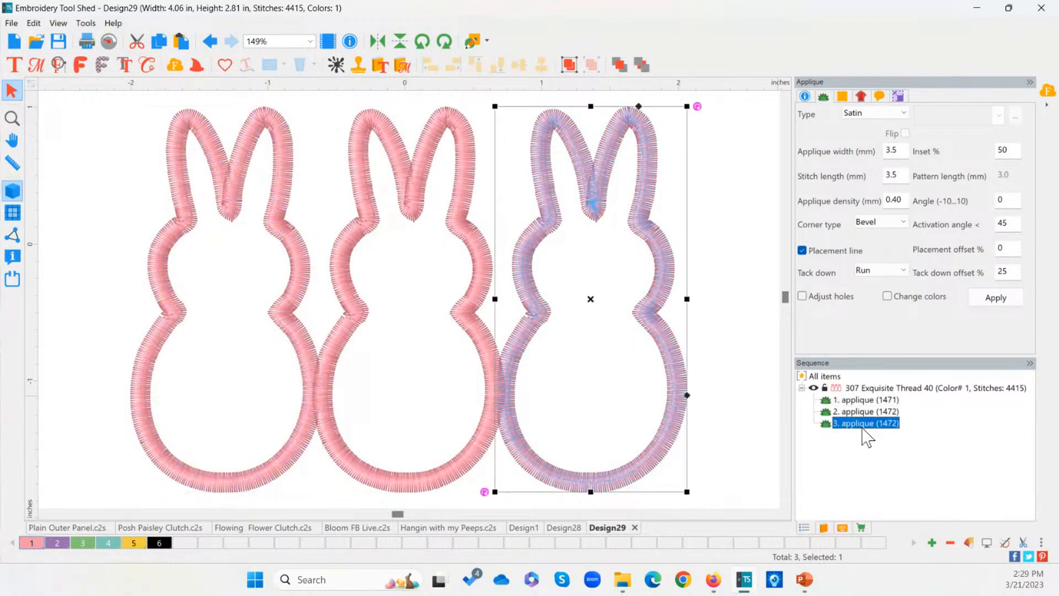
Assign thread color 4 to the right bunny and thread color 3 to the middle bunny
left_click(850, 412)
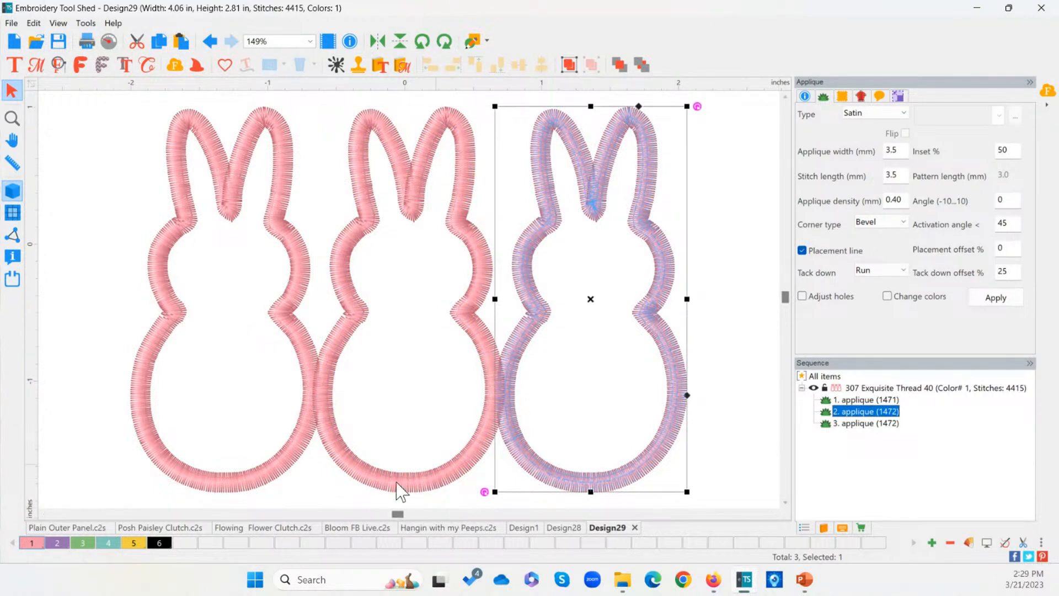
left_click(108, 541)
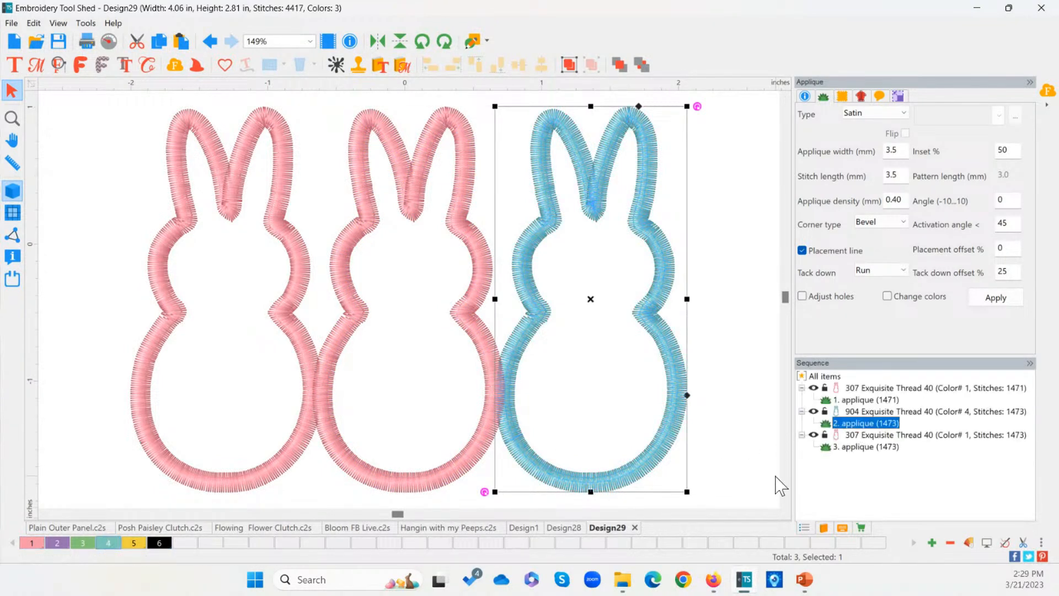
left_click(854, 451)
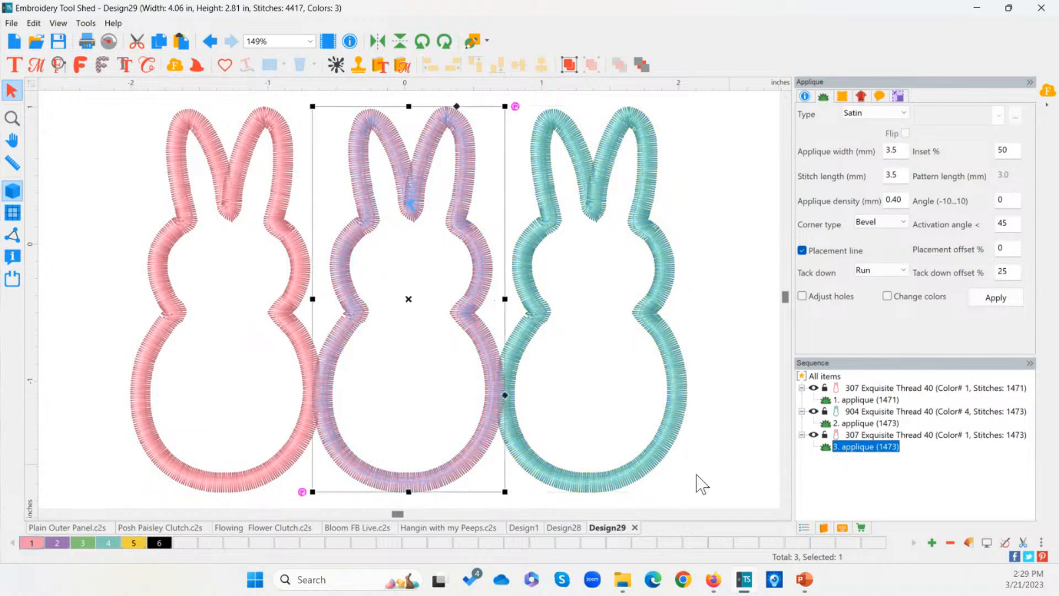
left_click(81, 542)
left_click(712, 283)
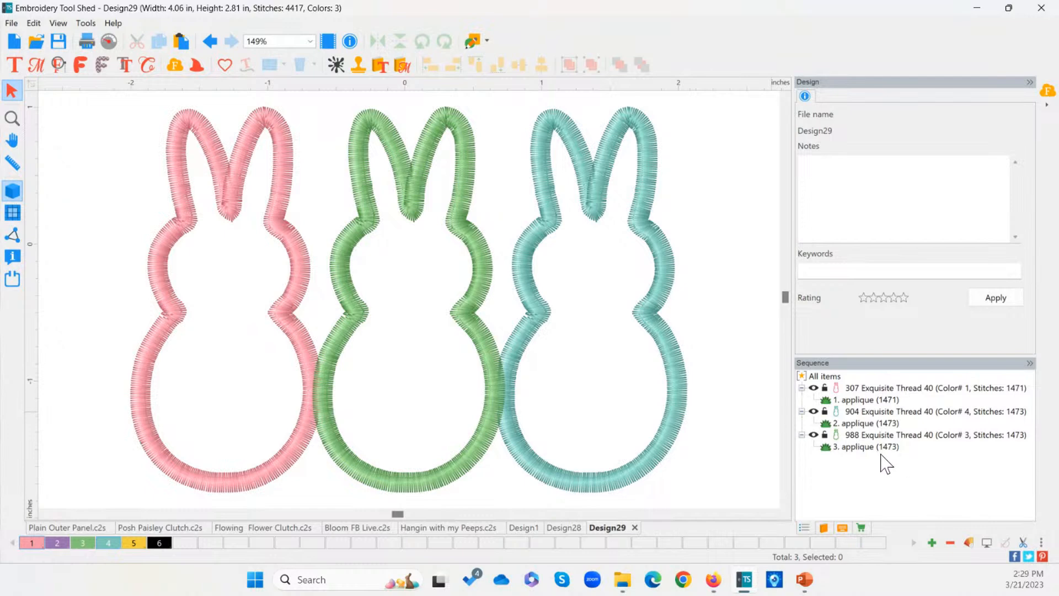
Move the pink bunny about 0.4 in to the left and shift the green bunny left into the gap between its neighbors
left_click(864, 400)
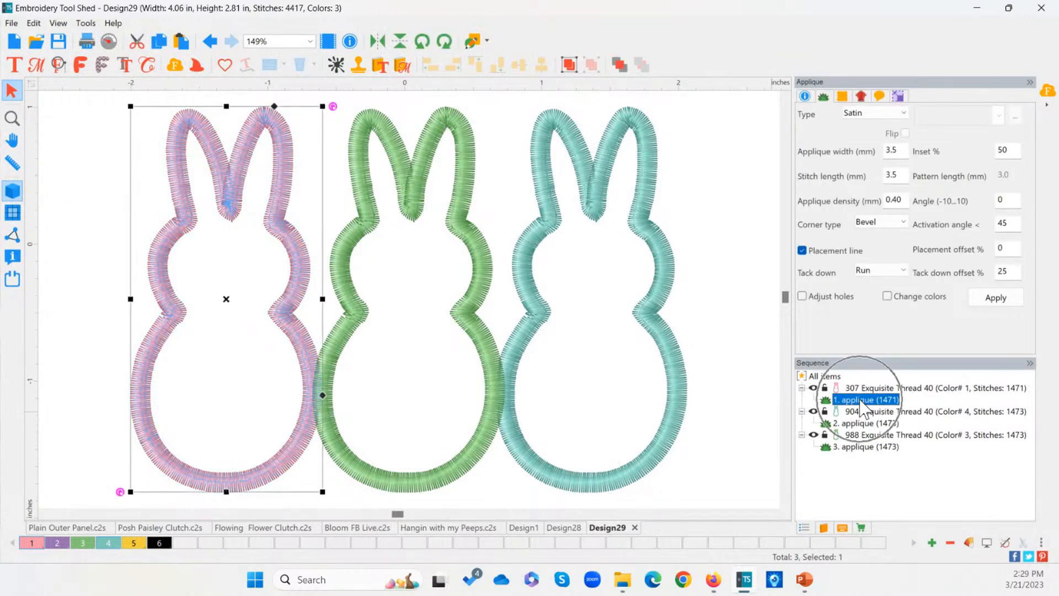
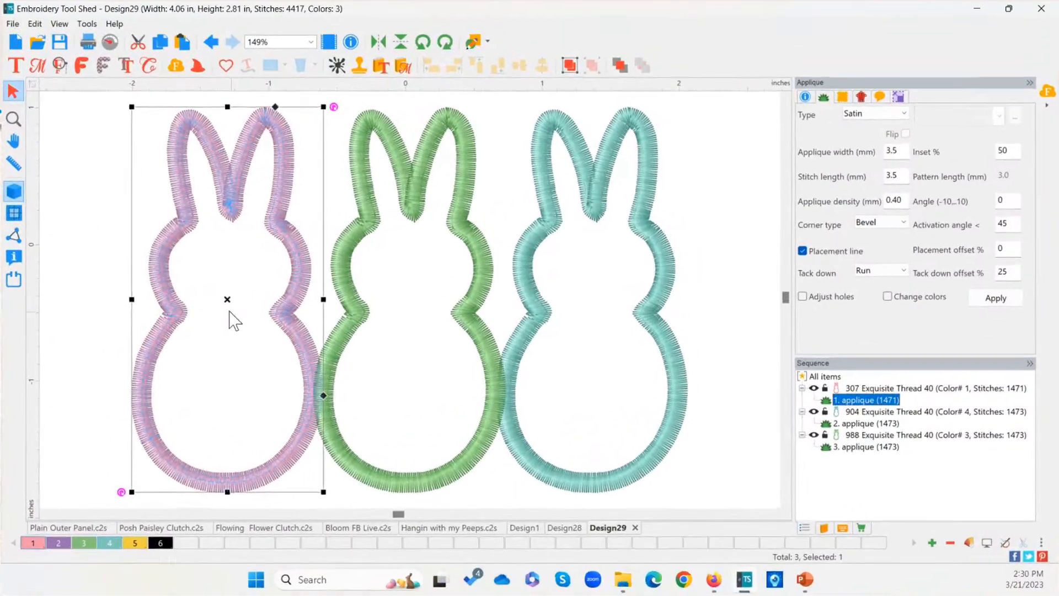
mouse_move(386, 307)
left_mouse_down()
mouse_move(356, 305)
mouse_move(365, 304)
left_mouse_up()
left_click_drag(204, 303, 204, 304)
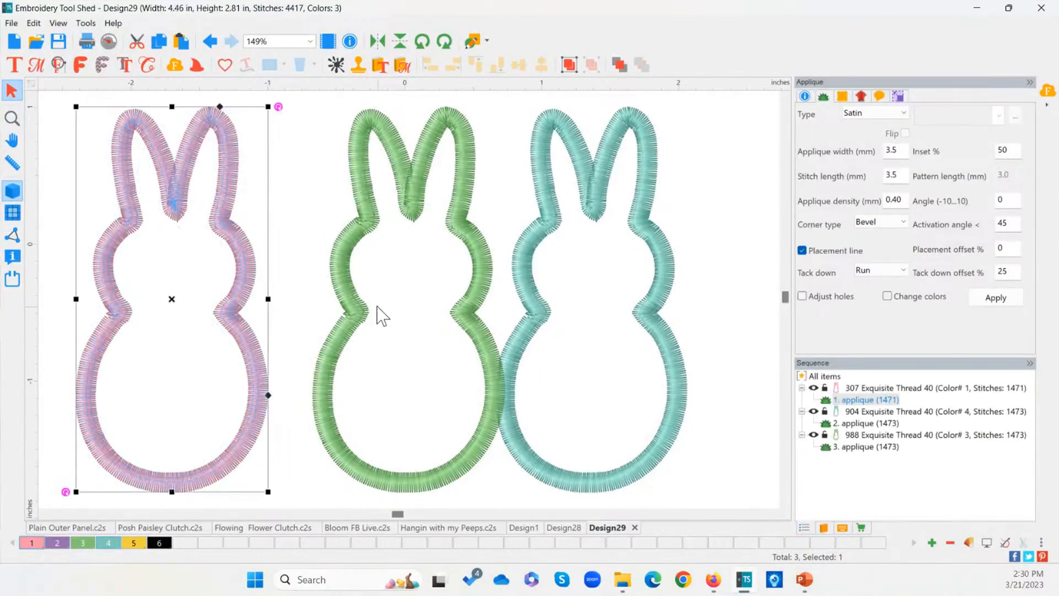
left_click(378, 324)
left_click_drag(414, 307, 383, 313)
Align all three bunnies along their top edges
scroll(393, 323, "down", 3)
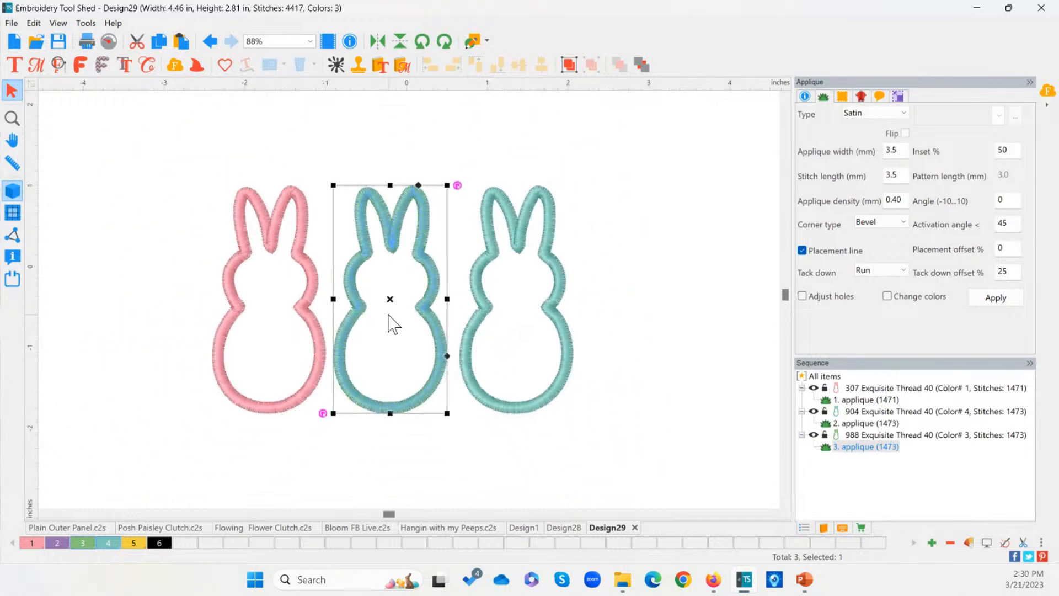
left_click_drag(182, 149, 673, 497)
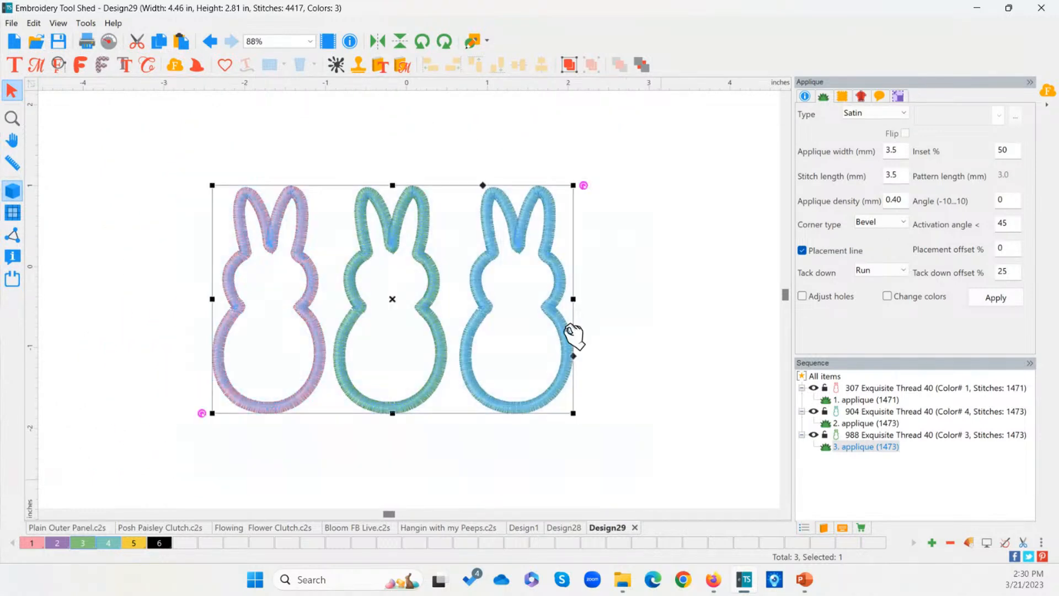
left_click(478, 70)
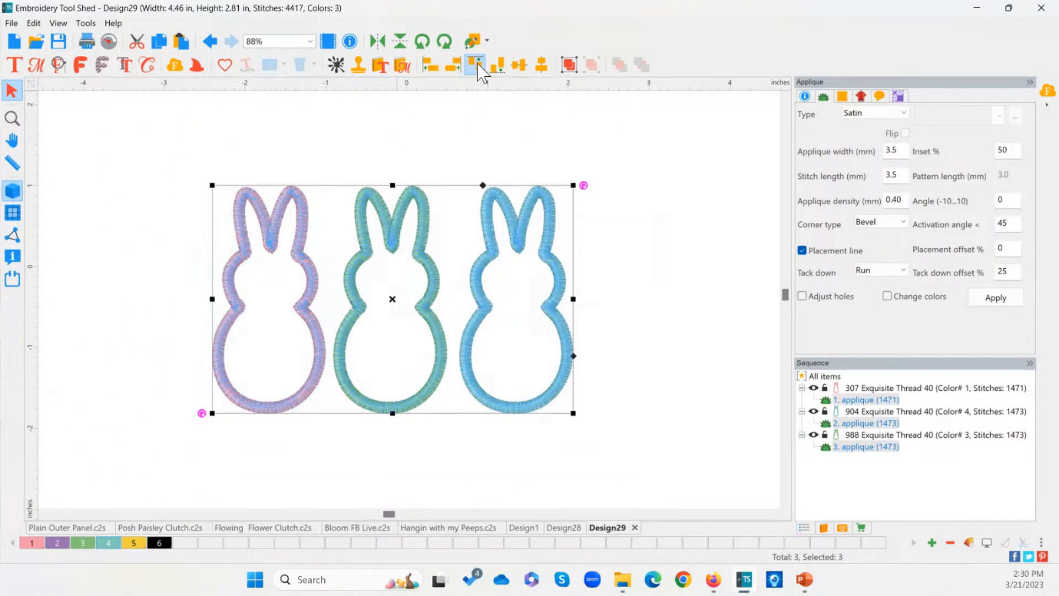
Nudge the green middle bunny slightly to the right to even out the spacing between the bunnies
left_click(424, 466)
left_click(418, 412)
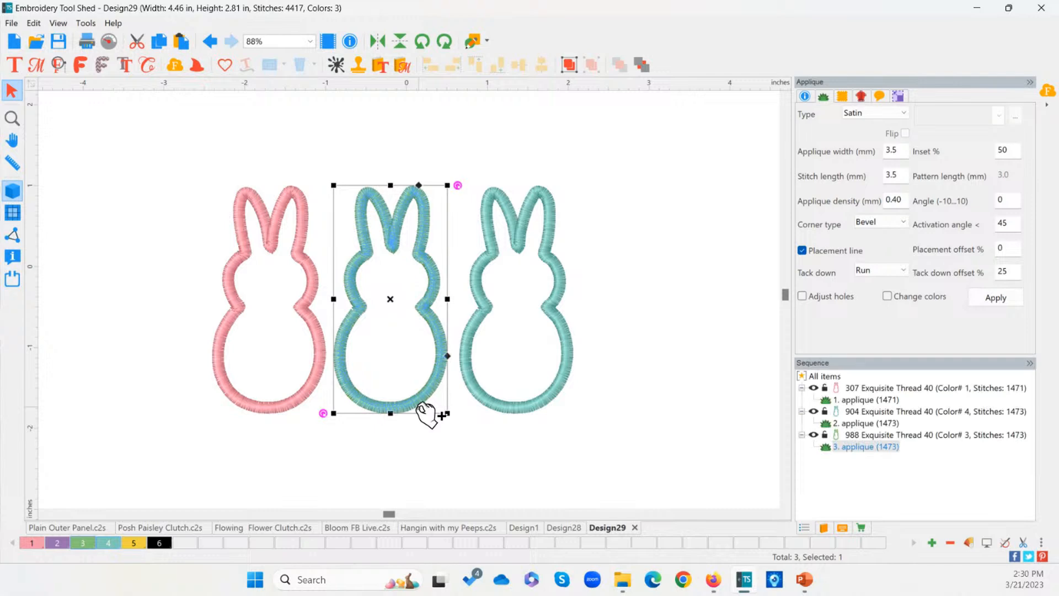
left_click(420, 408)
left_click(421, 408)
left_click(417, 406)
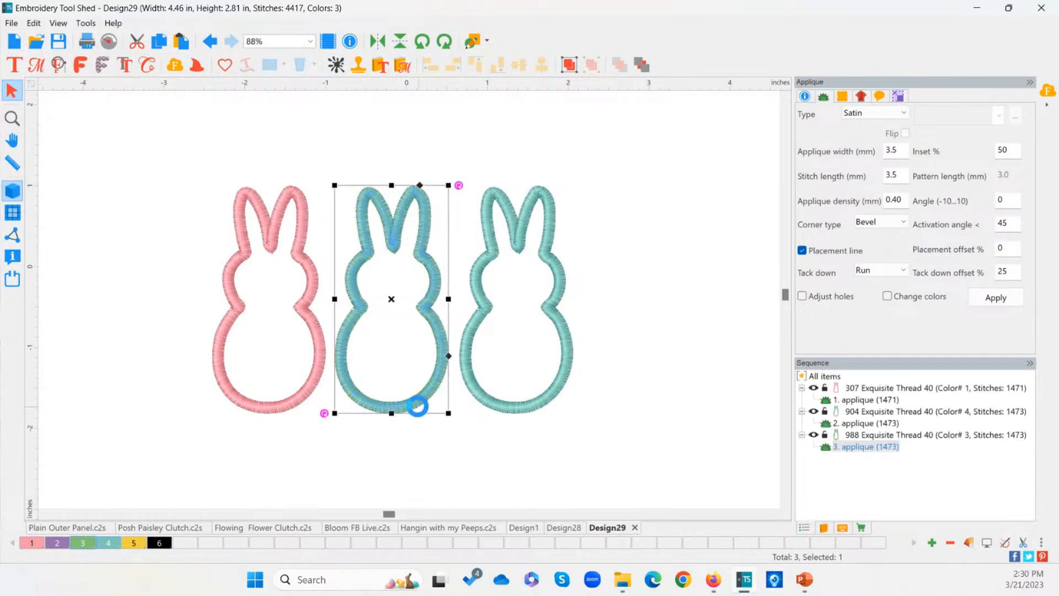
left_click_drag(418, 406, 419, 406)
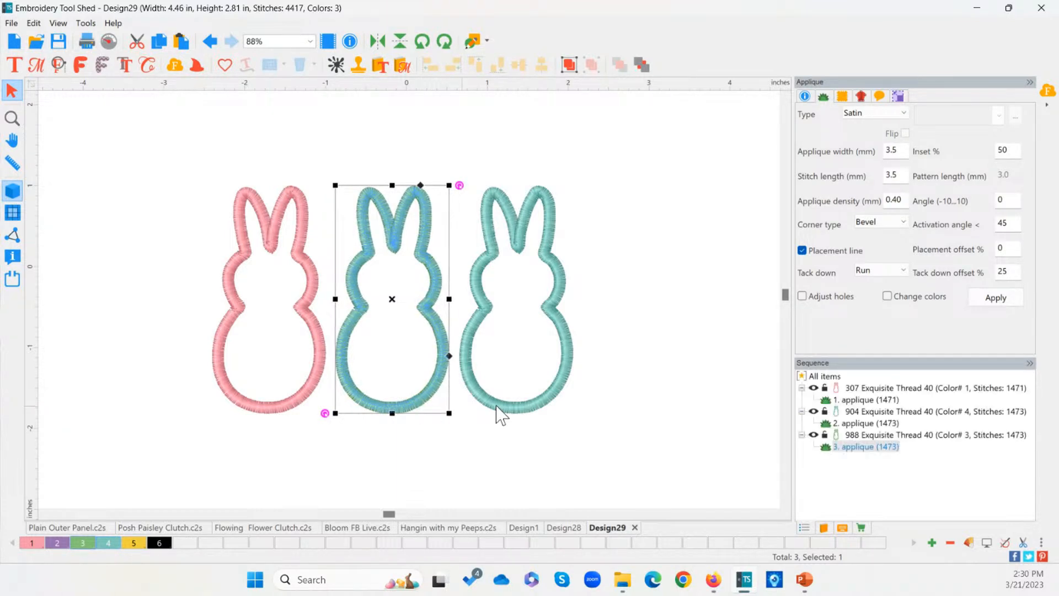
left_click(612, 379)
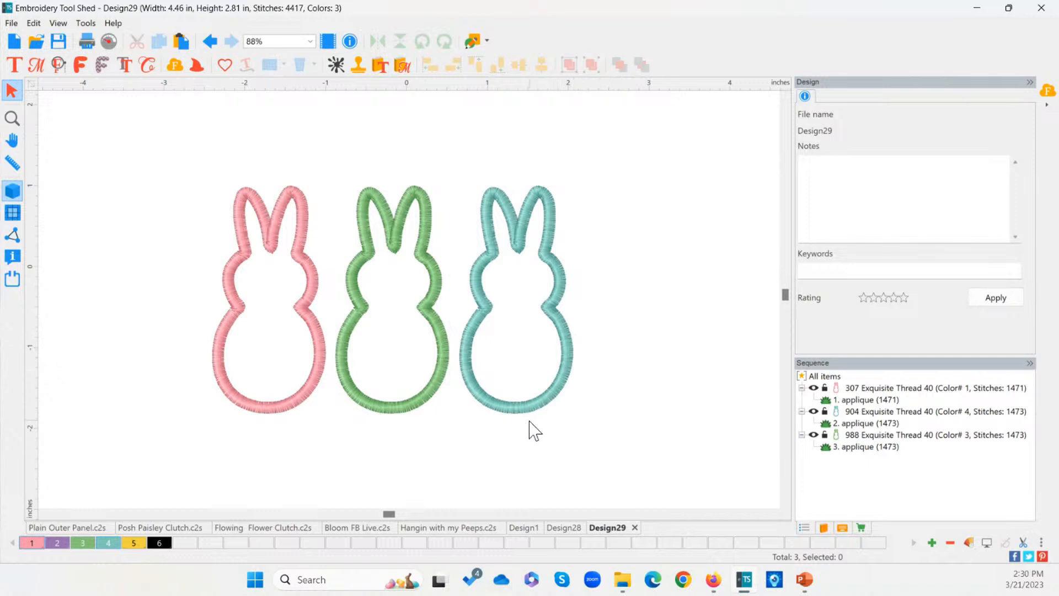
Add the text "Hangin' with my" in the Antero font, 0.79 in high, above the bunnies
scroll(308, 264, "down", 1)
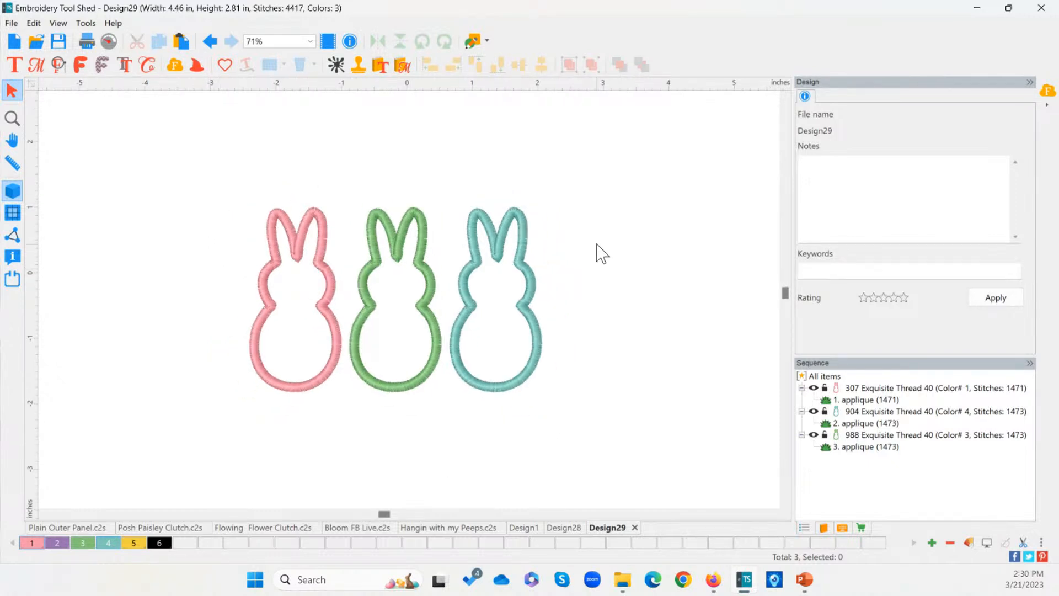
left_click(16, 78)
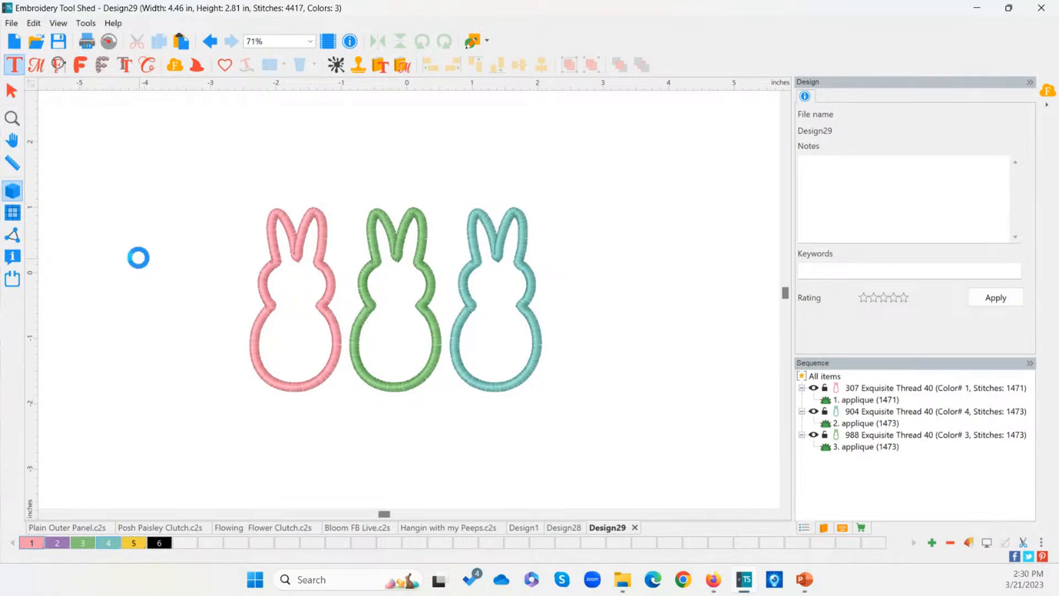
left_click(144, 274)
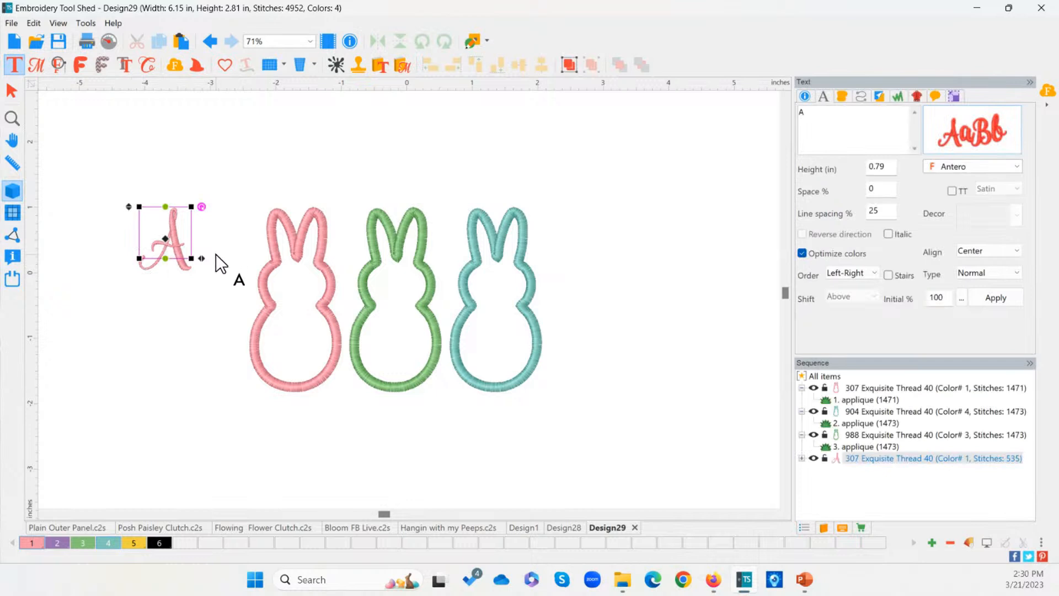
left_click(858, 117)
left_click(987, 300)
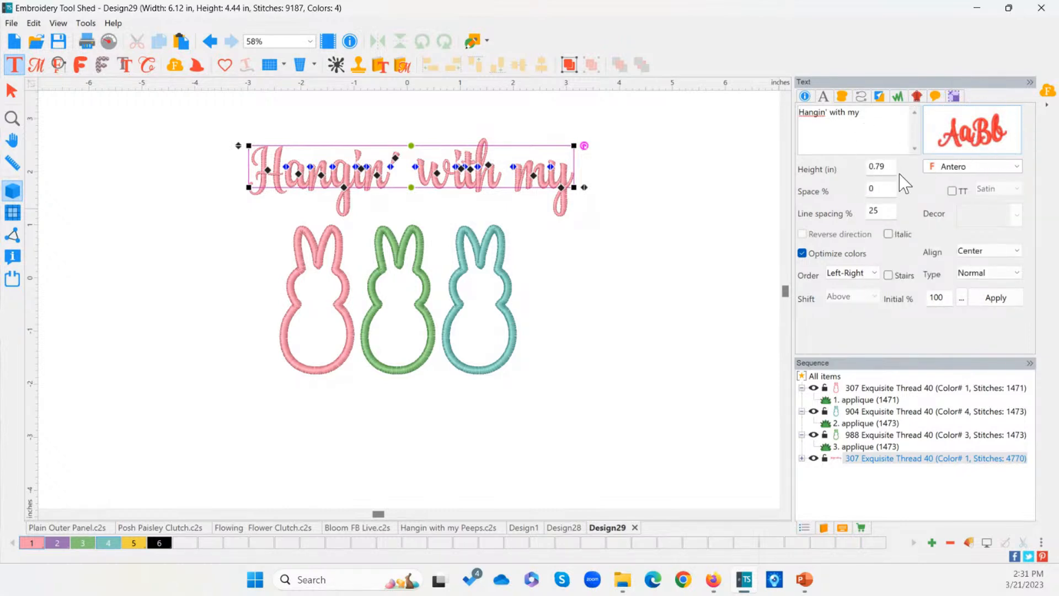
Change the font of the "Hangin' with my" text to Cap_Scr
mouse_move(954, 146)
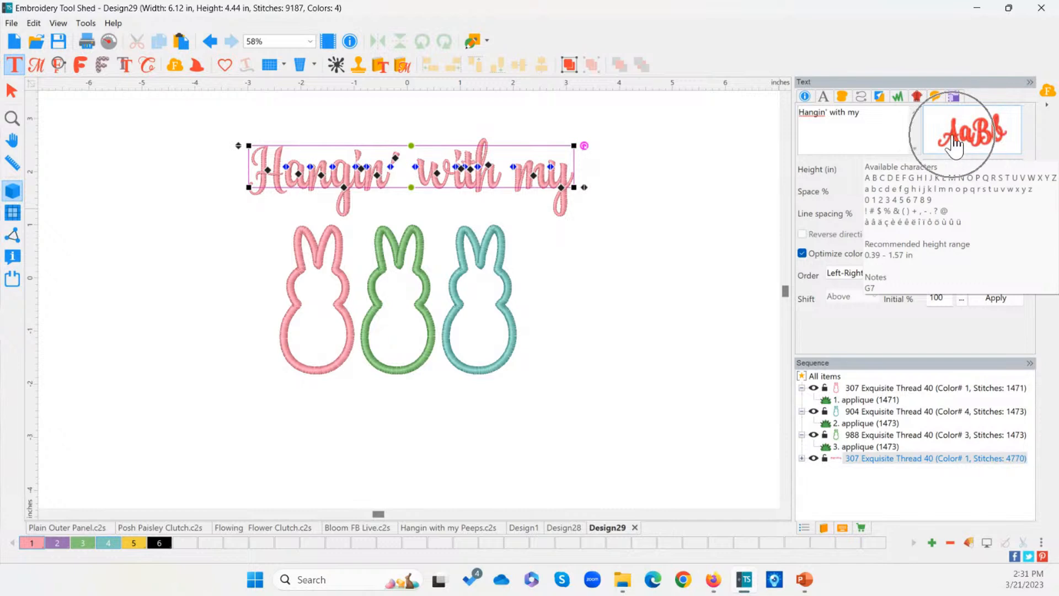
left_click(956, 156)
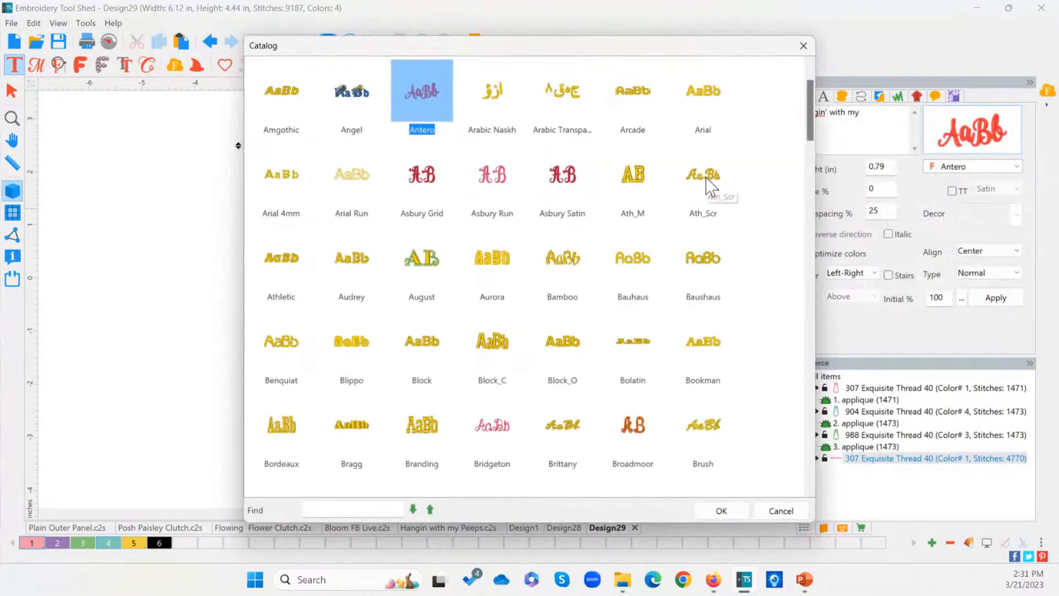
left_click(710, 188)
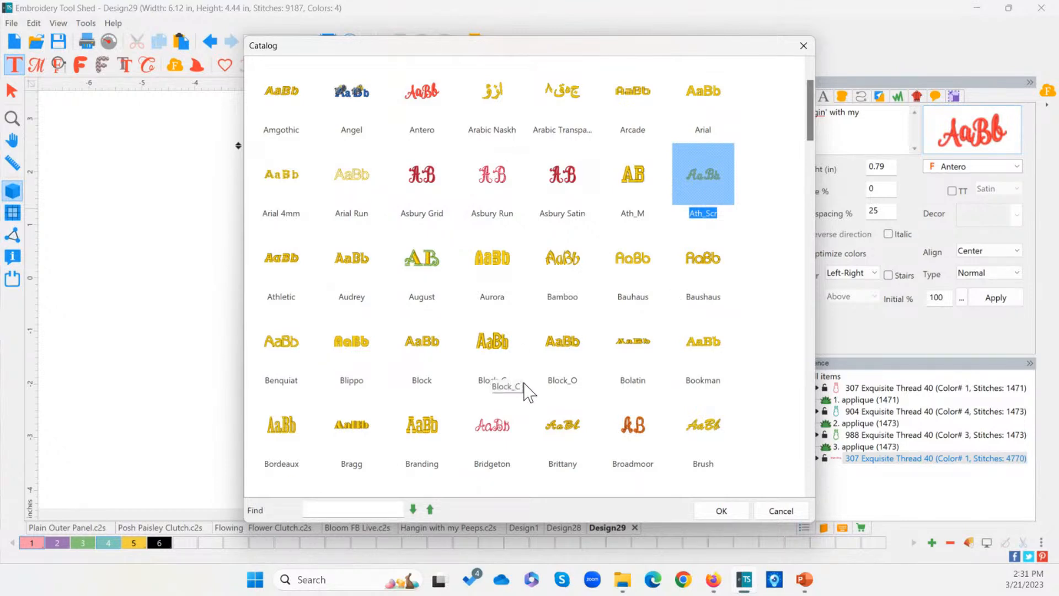
key("c")
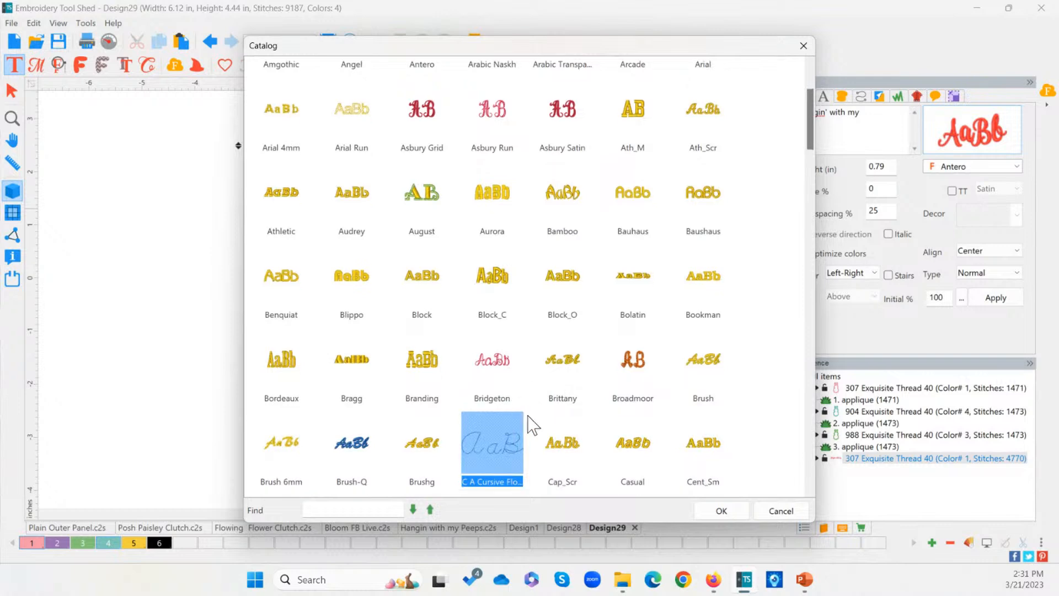
left_click(539, 422)
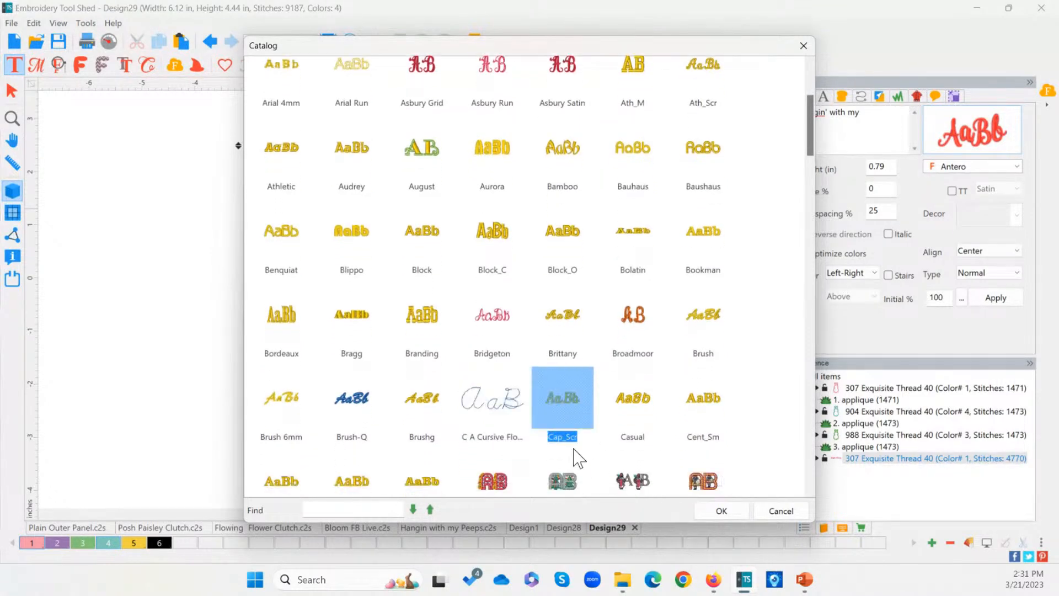
left_click(707, 510)
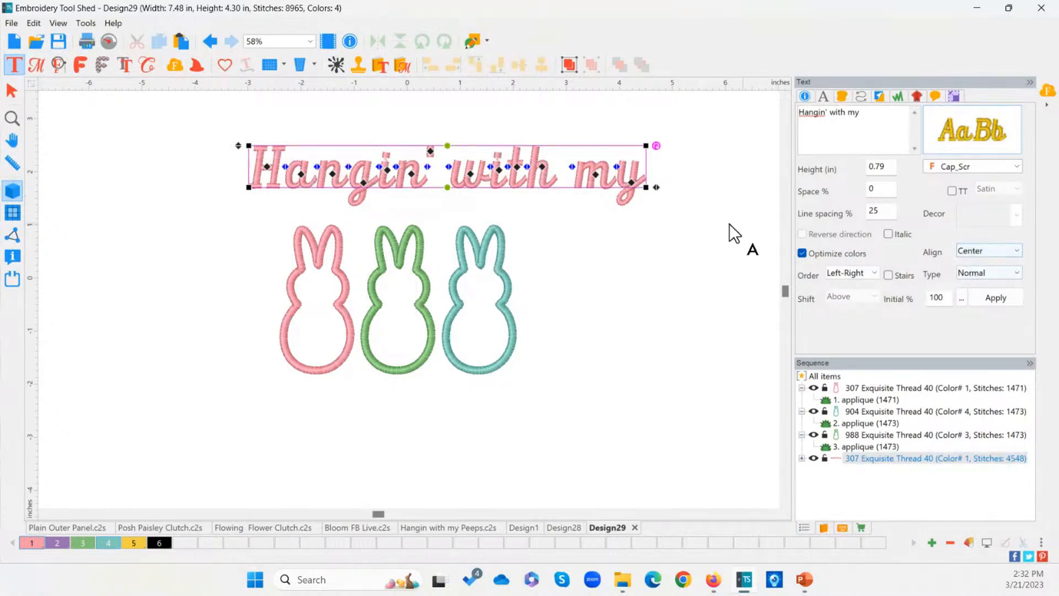
Convert the "Hangin' with my" text to the Circle type and apply it
left_click(965, 274)
left_click(991, 286)
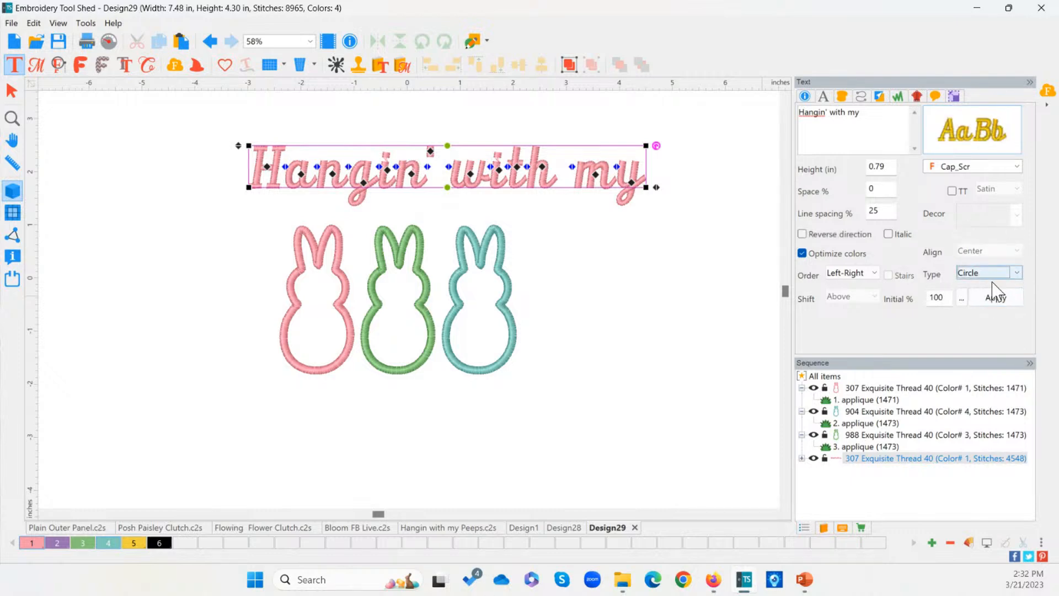
left_click(1020, 301)
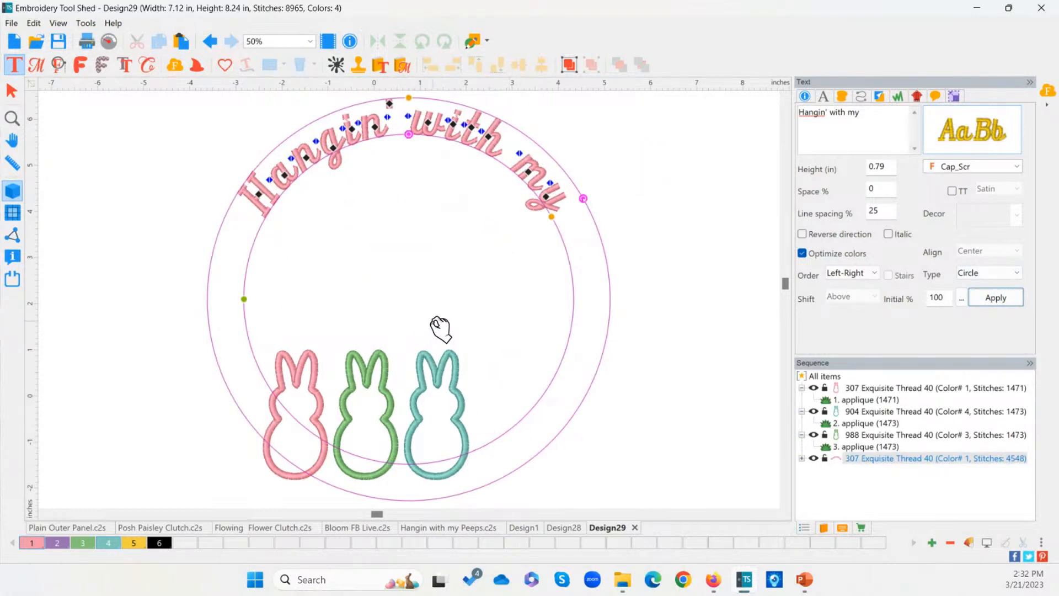
Move the circular text down and center it over the three bunnies
left_click_drag(440, 329, 393, 383)
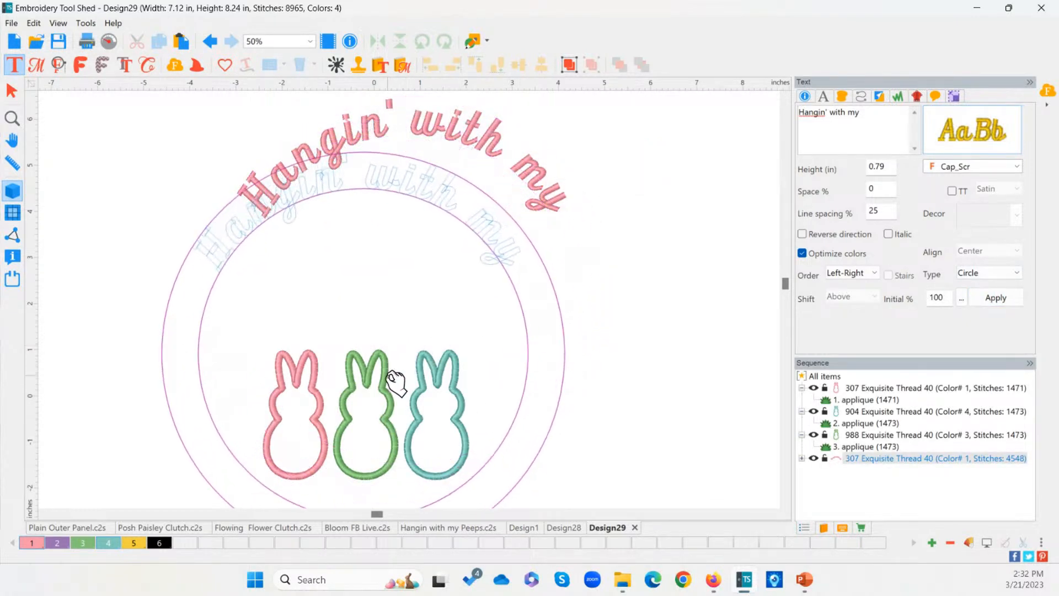
left_click_drag(255, 394, 255, 394)
scroll(355, 208, "down", 2)
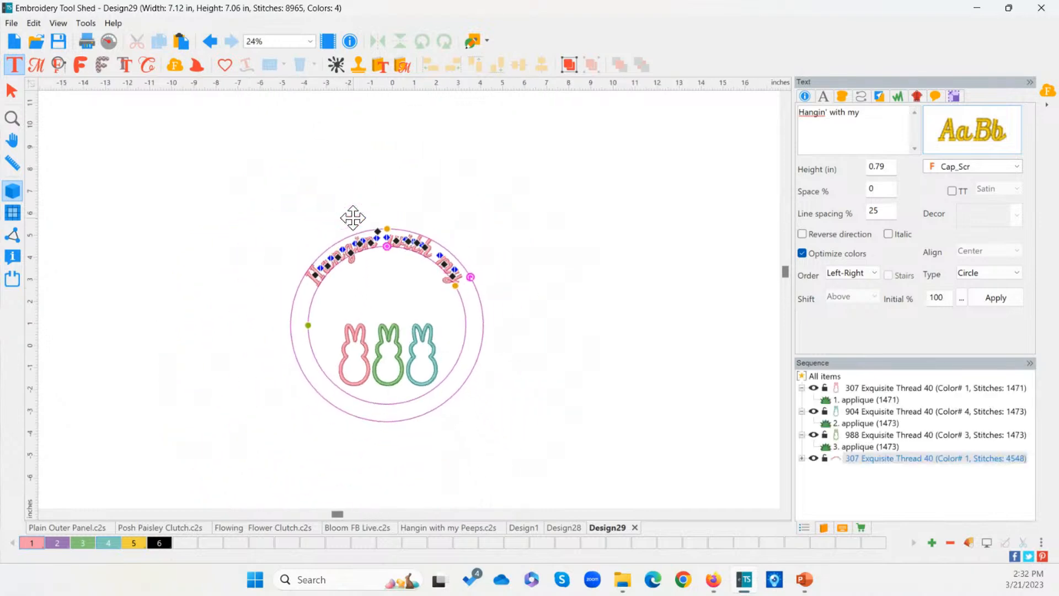
double_click(21, 118)
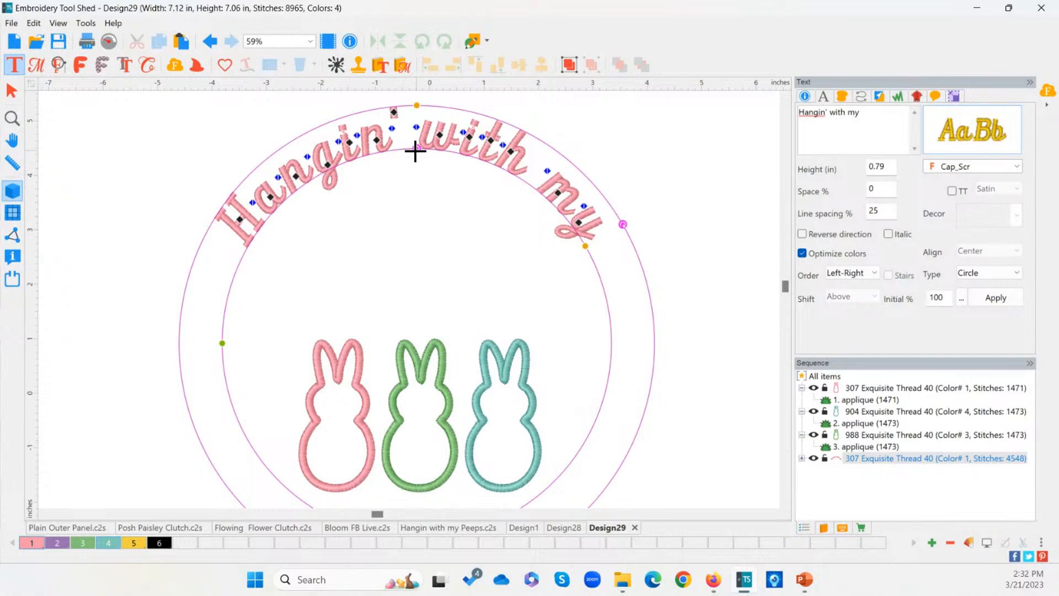
left_click_drag(415, 150, 438, 248)
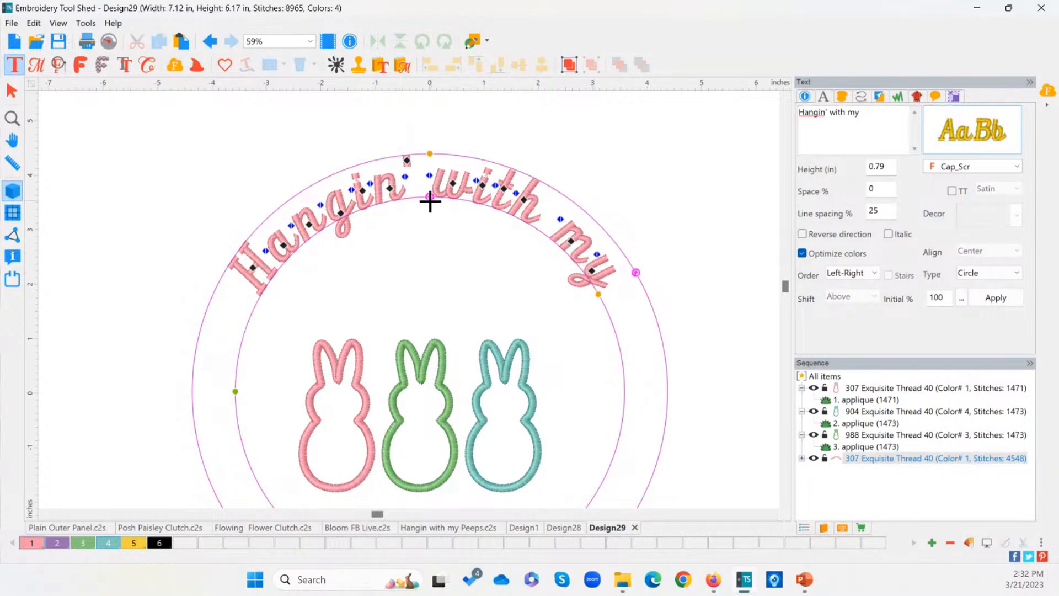
Shrink the text circle and stretch it sideways into a flatter ellipse, with the lettering about 7.5 in wide
left_click_drag(430, 201, 416, 246)
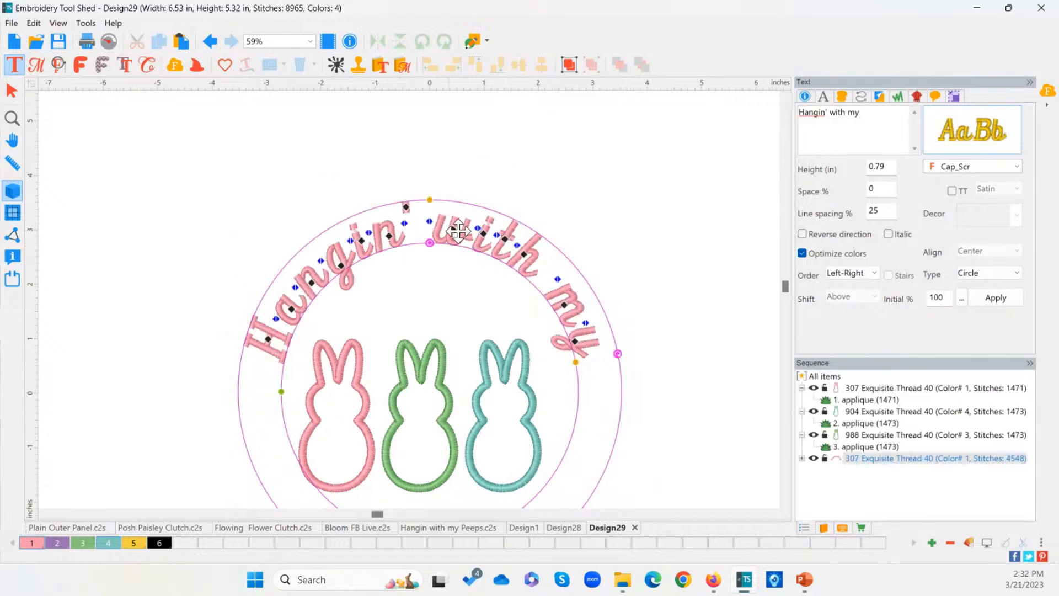
left_click_drag(281, 392, 208, 357)
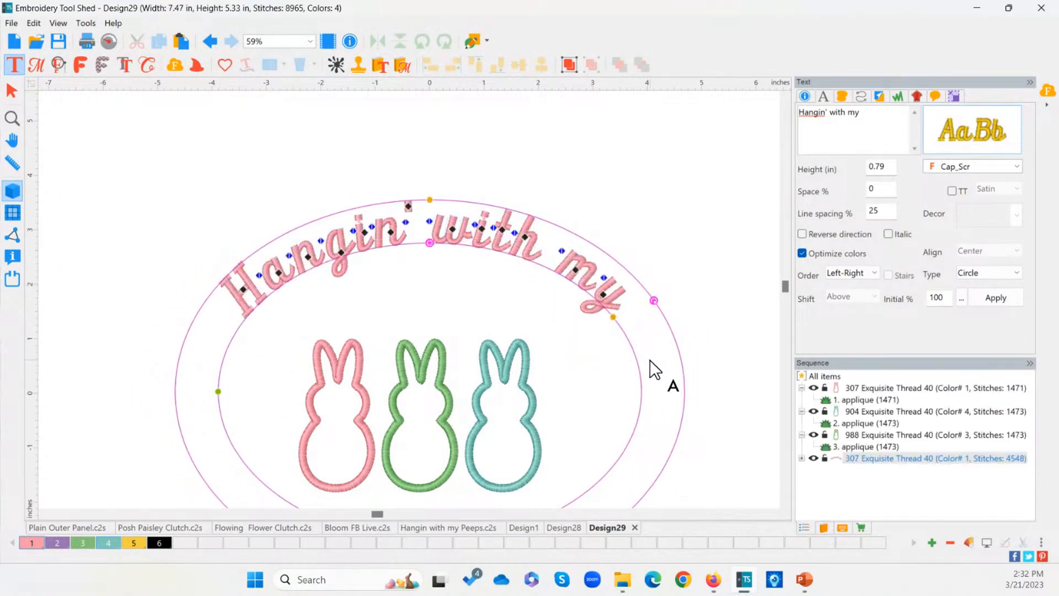
Try enlarging, rotating and spreading the lettering along the ellipse, undoing each change
left_click_drag(429, 199, 435, 173)
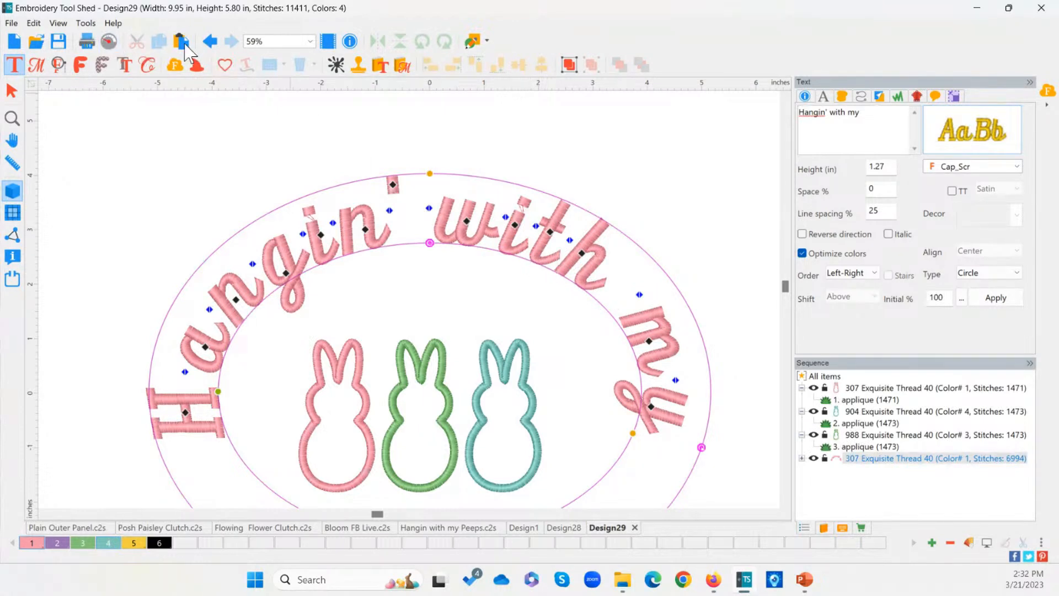
left_click(210, 42)
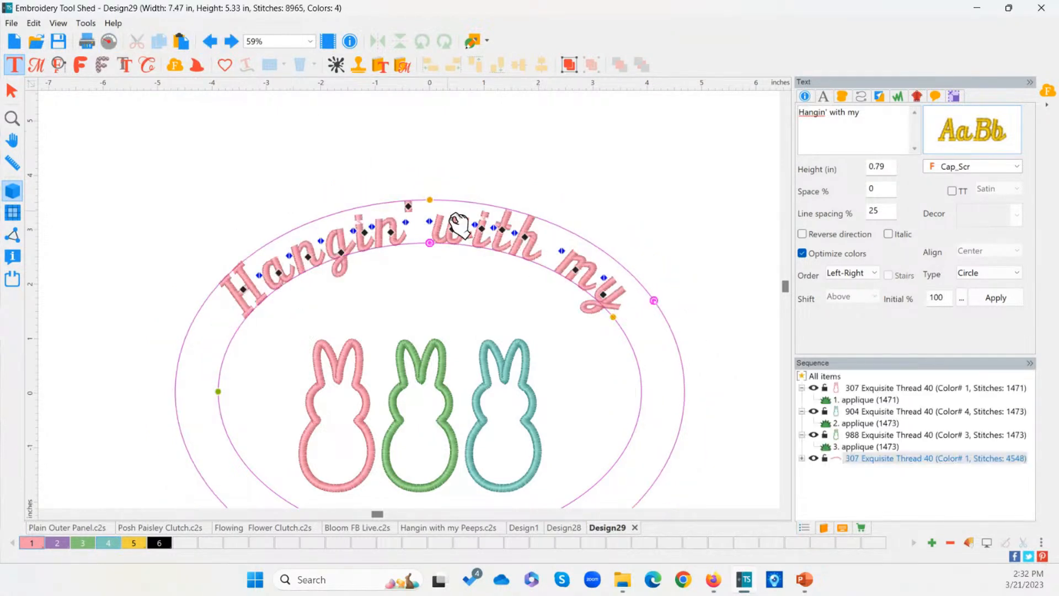
left_click_drag(653, 299, 596, 335)
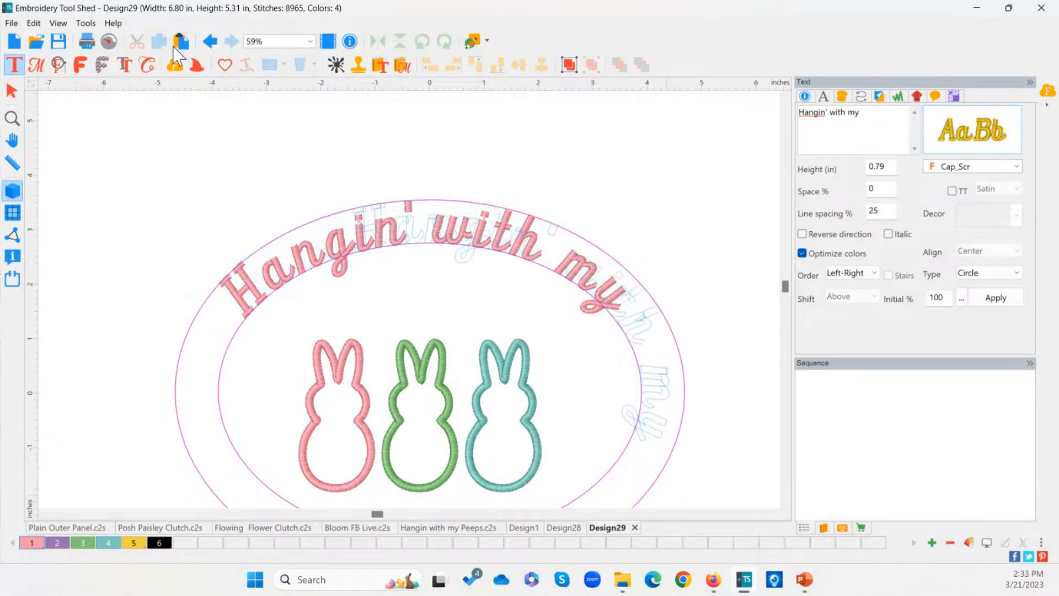
left_click(210, 41)
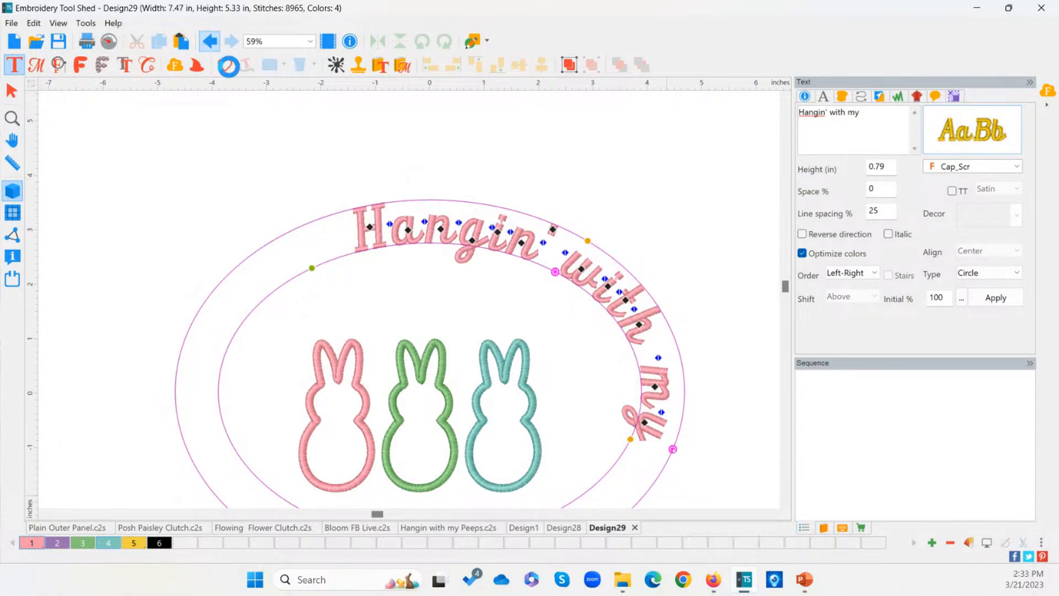
left_click_drag(615, 320, 653, 439)
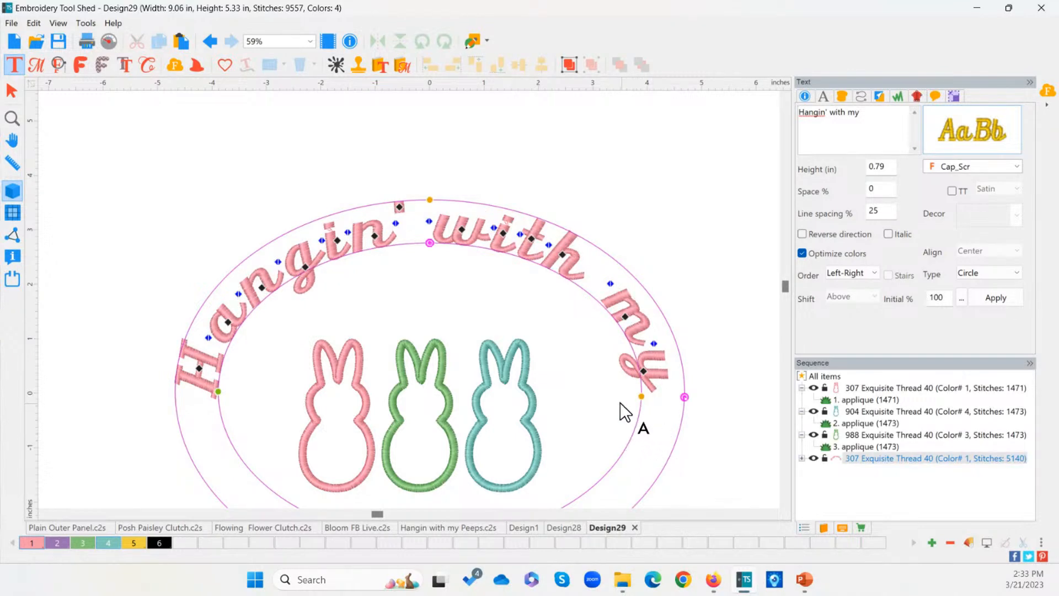
left_click(210, 42)
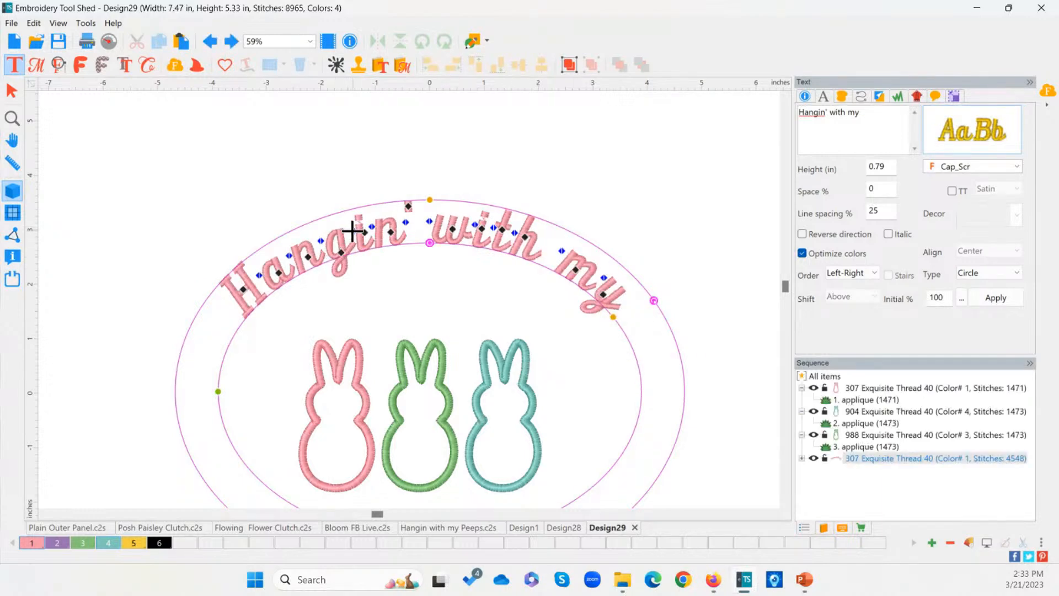
Slightly widen the gap between "Hangin'" and "with" in the arched text
left_click(435, 221)
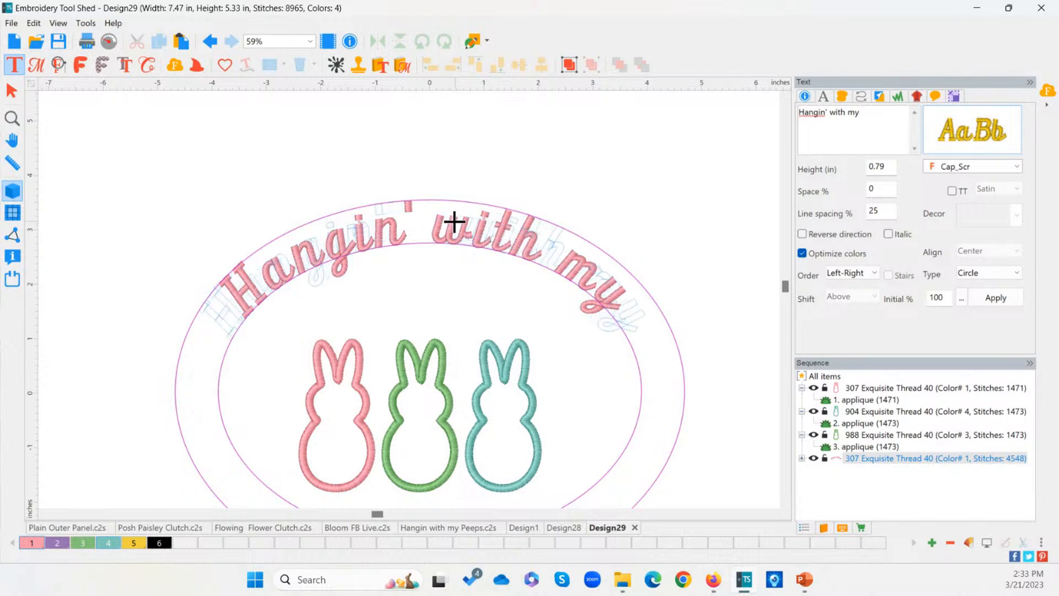
left_click_drag(437, 223, 438, 222)
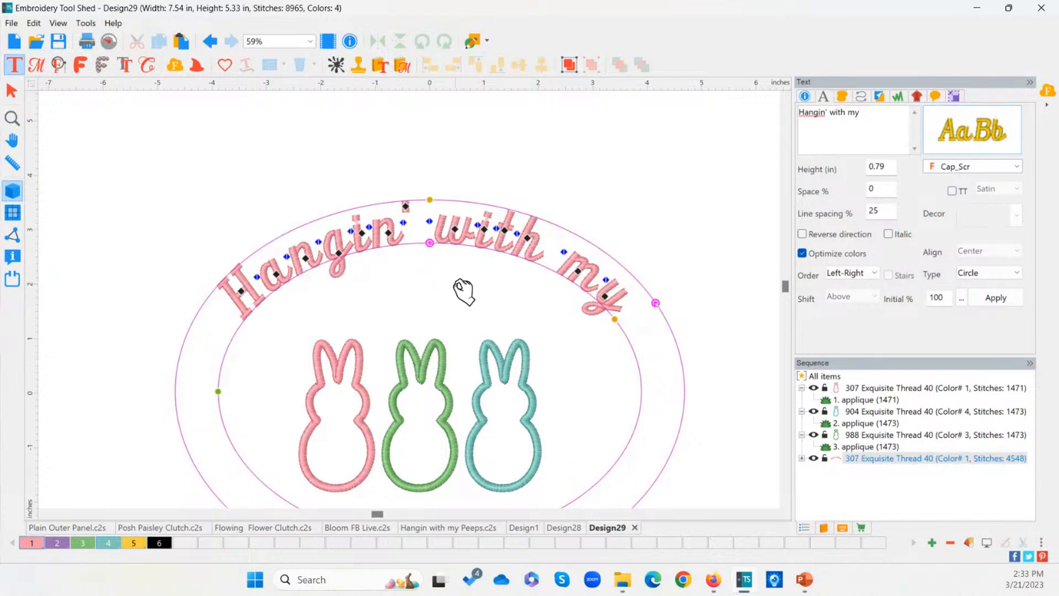
Try tightening the gap between the first "n" and the "g" in "Hangin'", and undo it
left_click(12, 118)
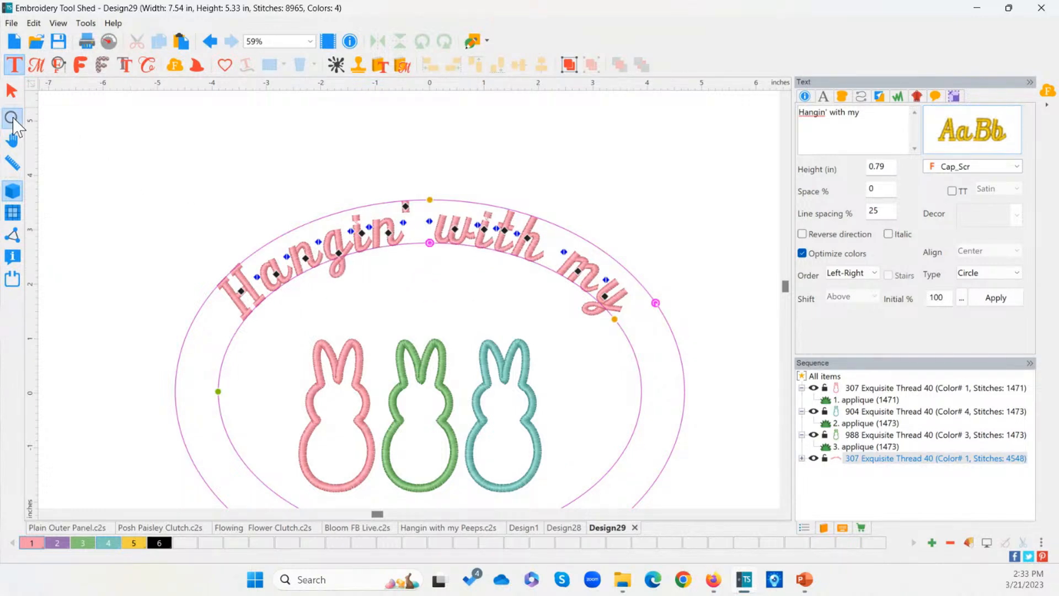
left_click(171, 243)
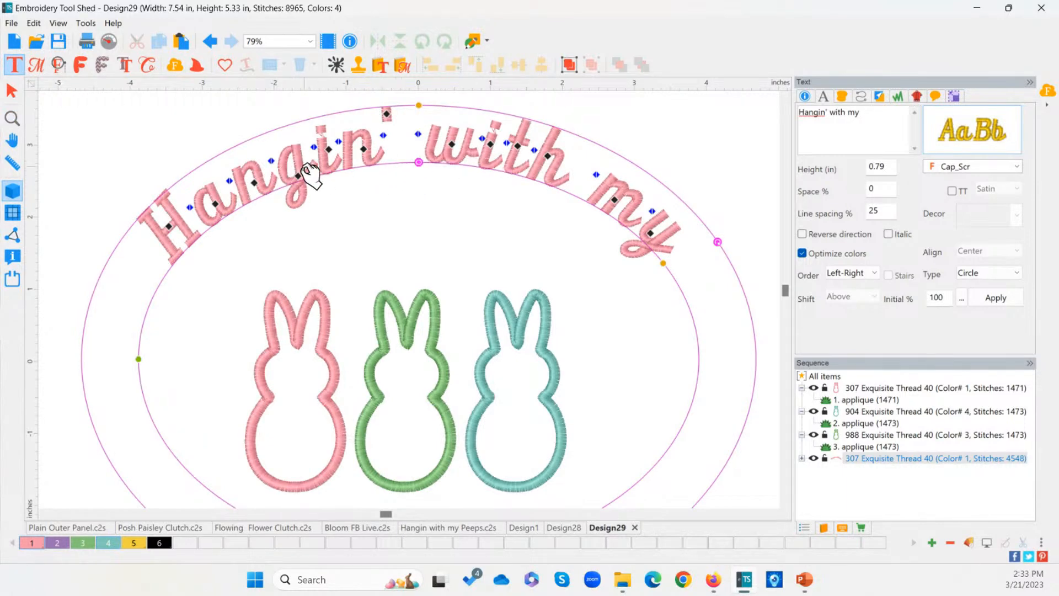
left_click(270, 162)
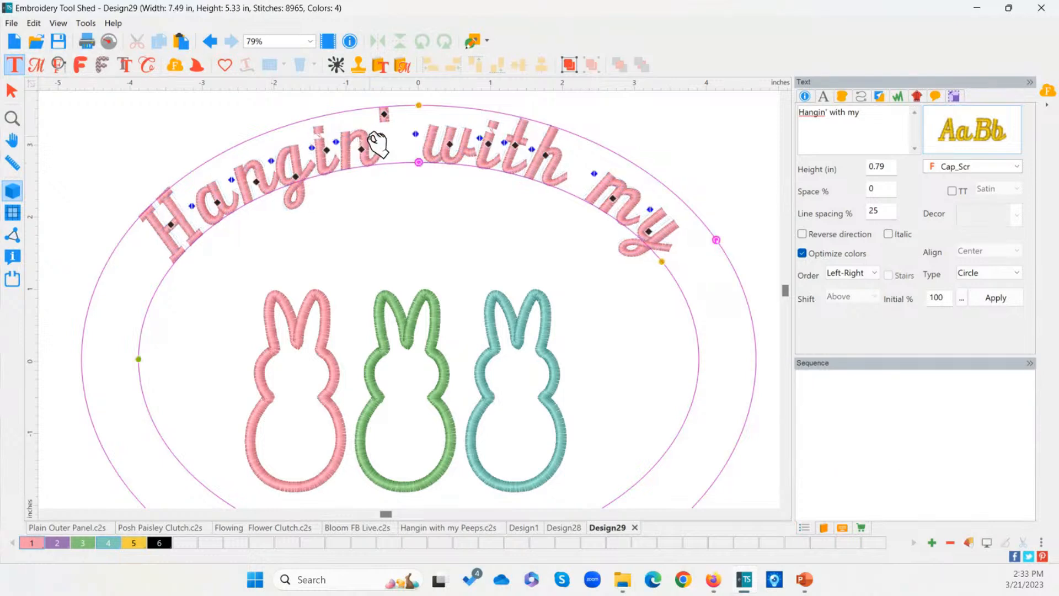
left_click(267, 162)
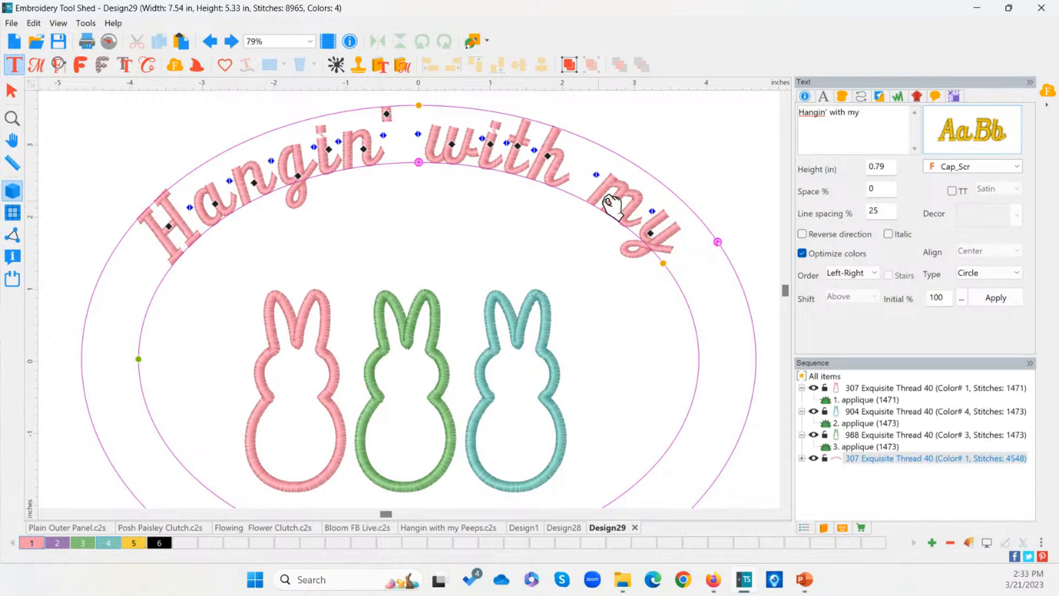
Tighten the arched text's letter spacing, first to -5% and finally to -10%
double_click(877, 188)
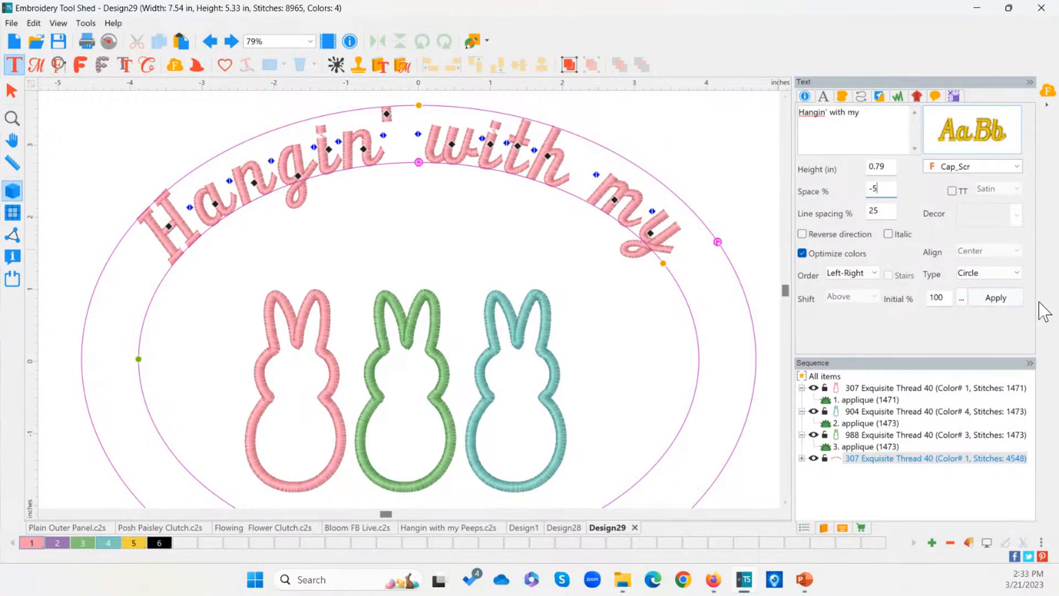
left_click(999, 298)
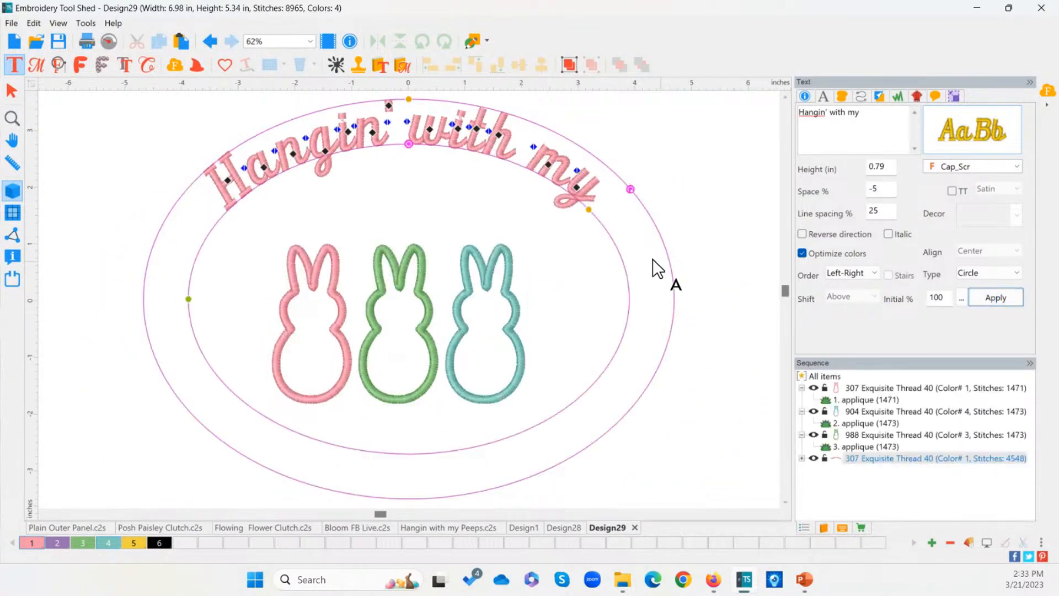
left_click(15, 121)
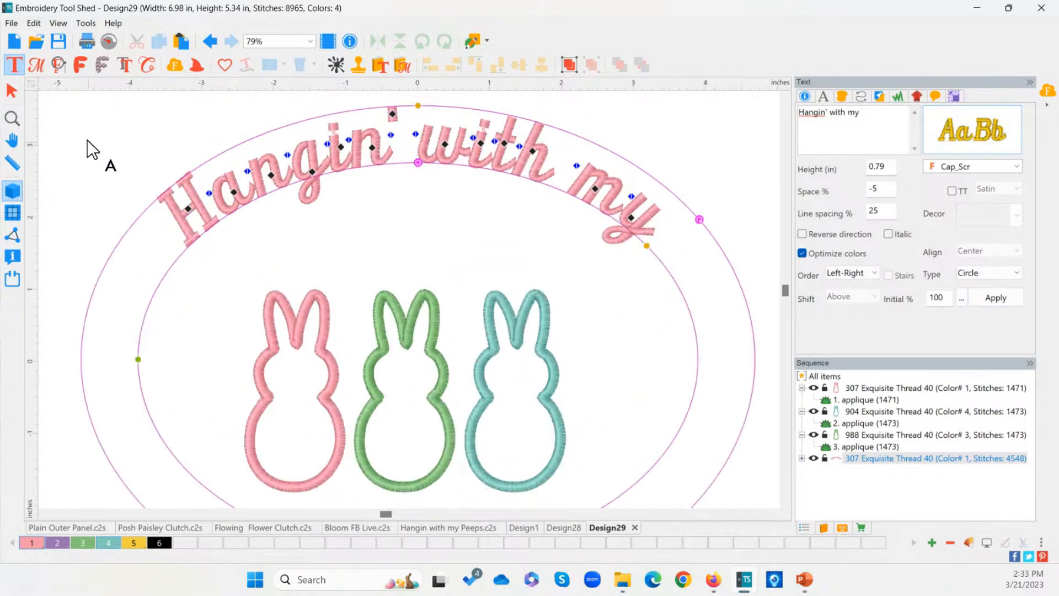
left_click_drag(138, 117, 368, 242)
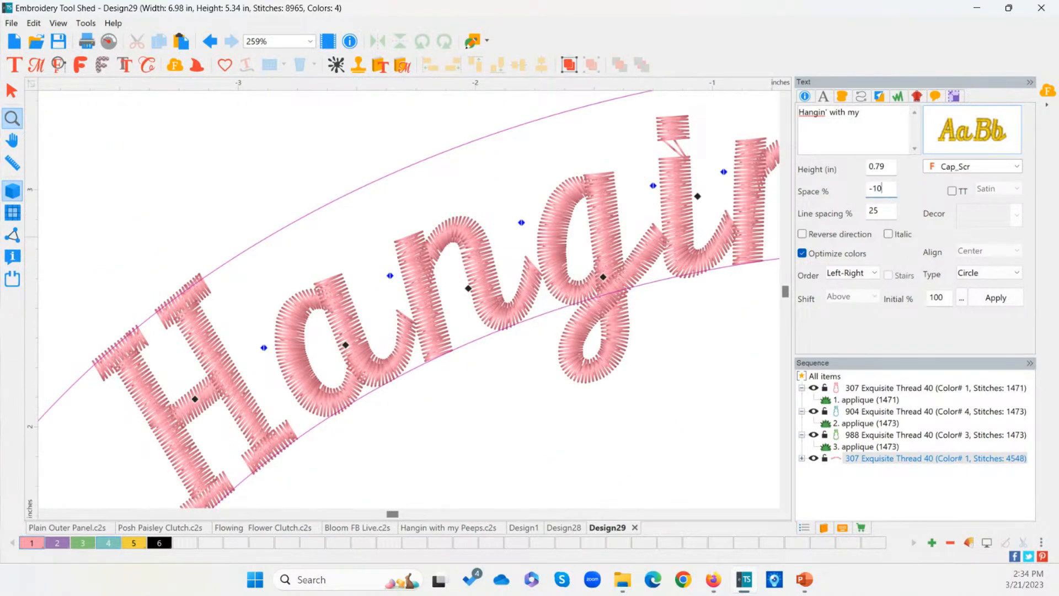
left_click(996, 297)
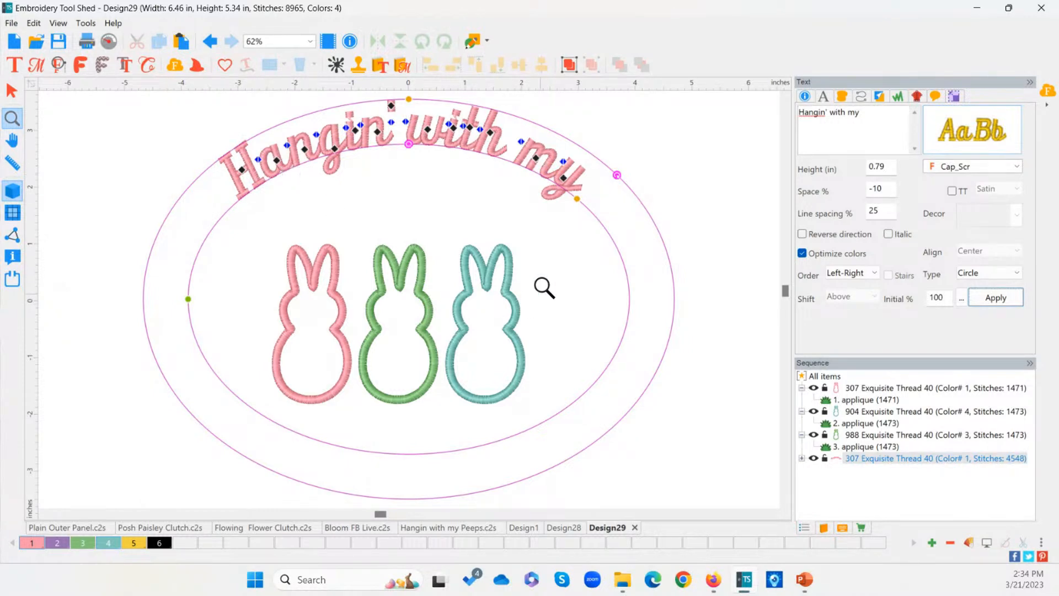
double_click(14, 117)
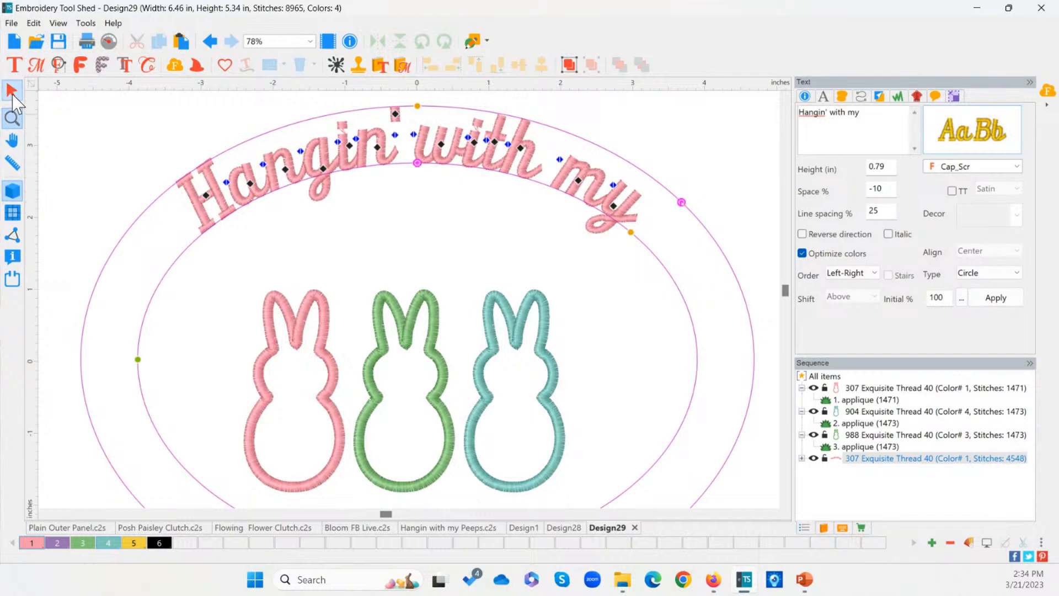
Move the arched text down about 1 in to sit just above the bunnies' ears, and reopen it for text editing
left_click(12, 92)
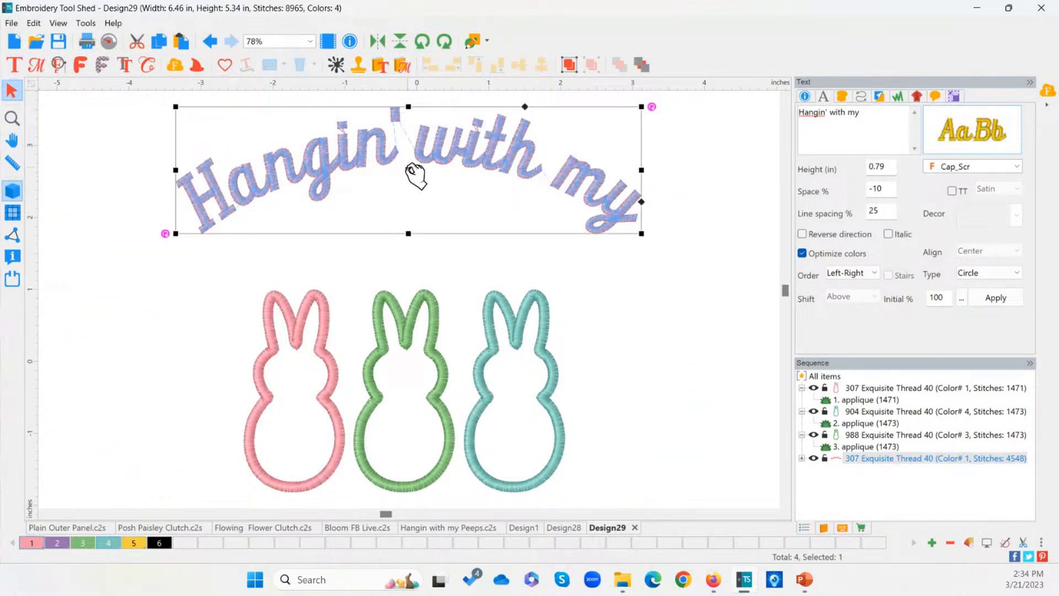
left_click_drag(414, 172, 415, 253)
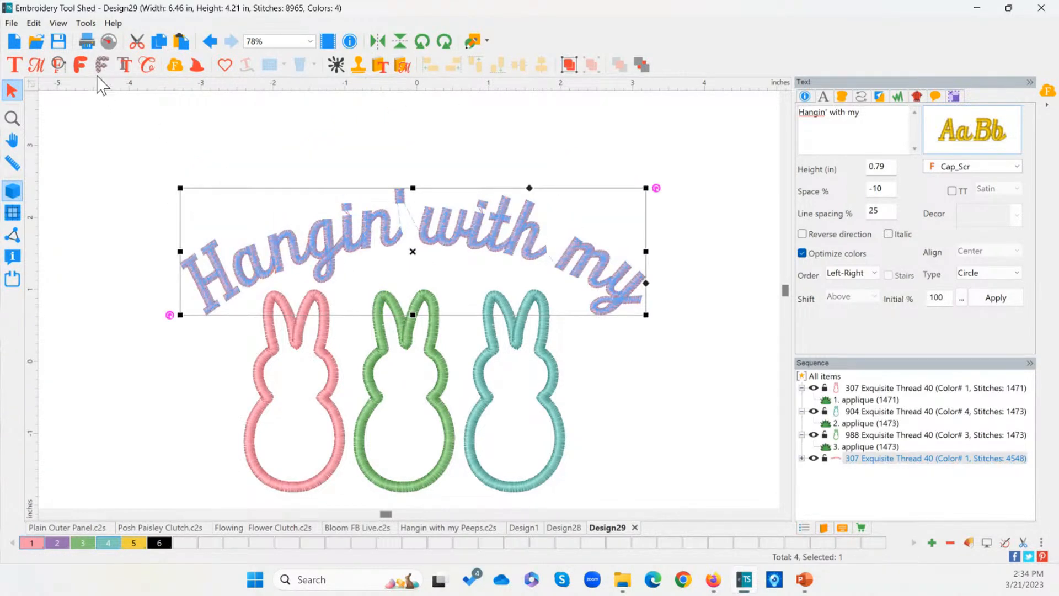
left_click(20, 65)
left_click(328, 255)
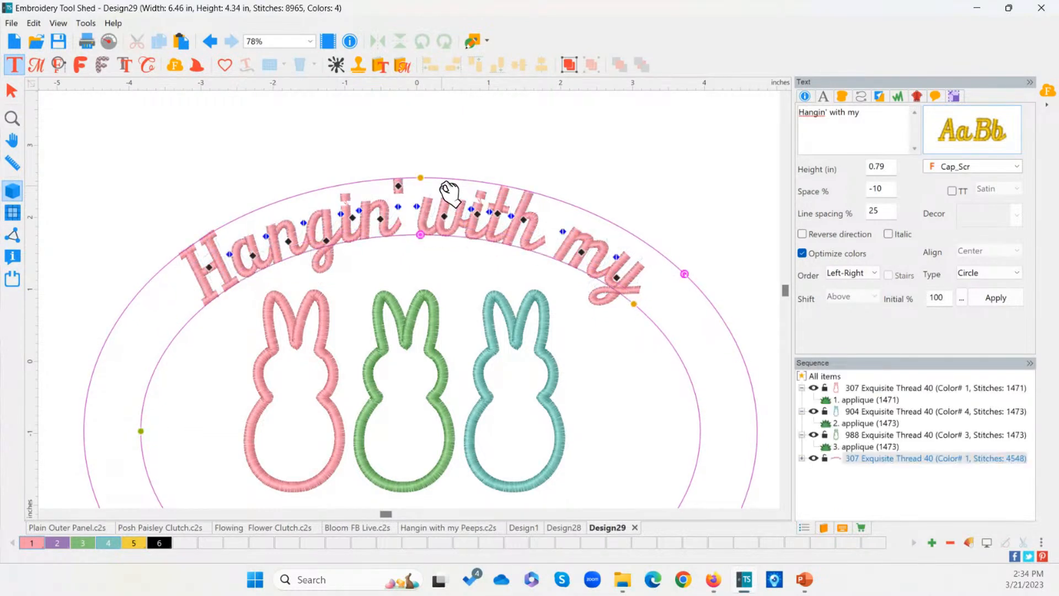
Move the arched text about 0.3 in left and 0.2 in up to center it over the bunnies, and recolor it to purple color 2
mouse_move(448, 189)
left_mouse_down()
mouse_move(429, 176)
mouse_move(445, 187)
left_mouse_up()
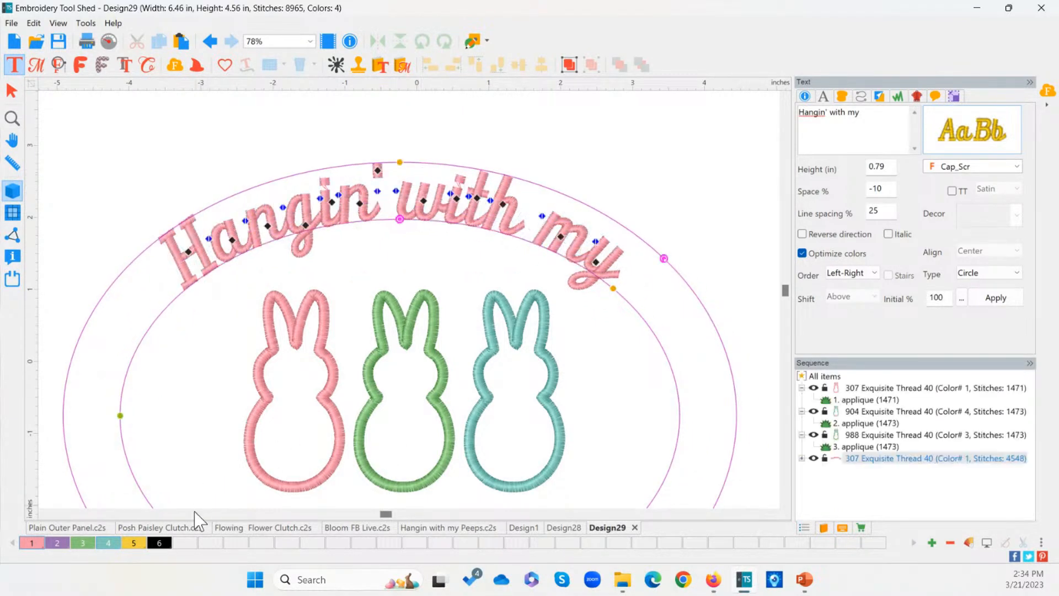
left_click(65, 542)
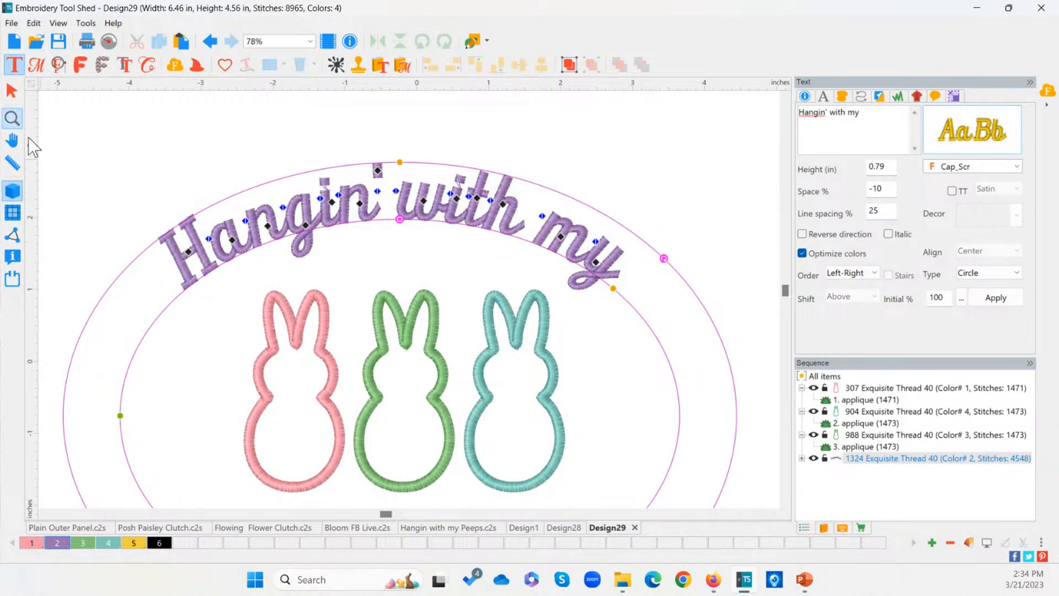
Turn on the background grid behind the arched text and bunnies
scroll(81, 227, "up", 1)
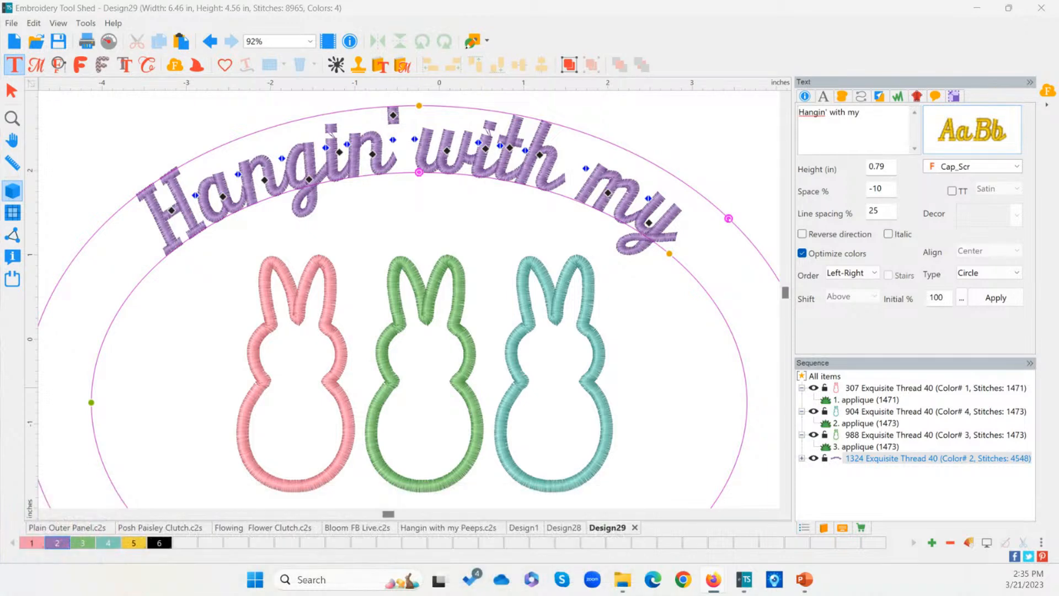
left_click(13, 219)
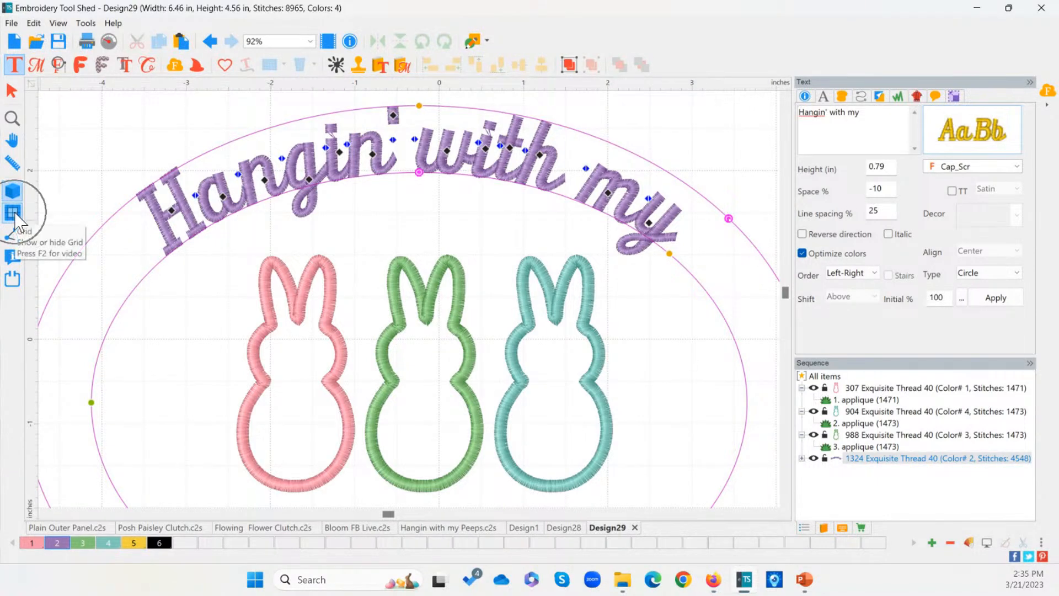
left_click(15, 216)
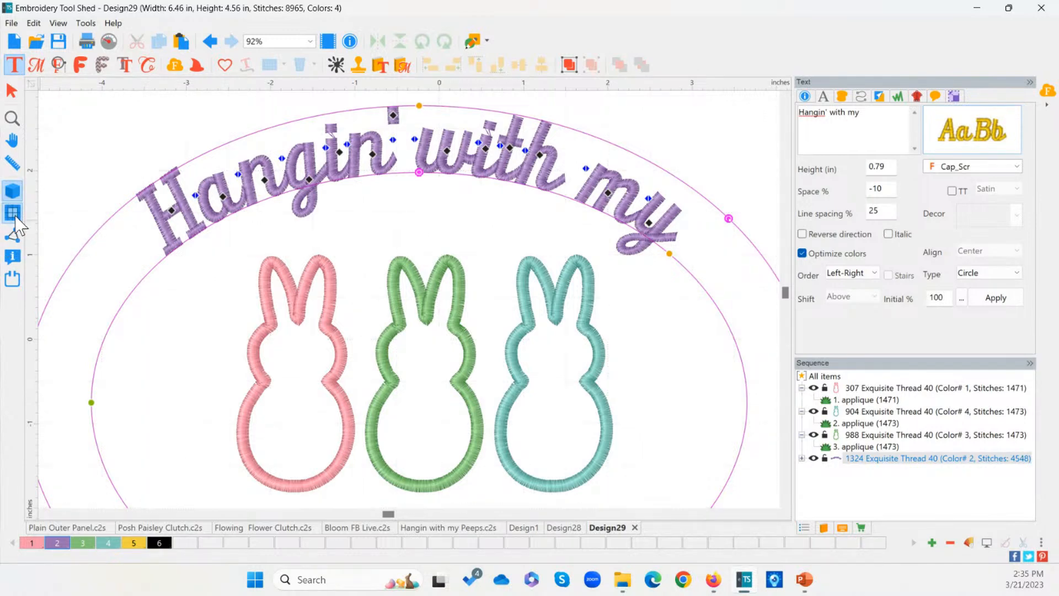
left_click(16, 216)
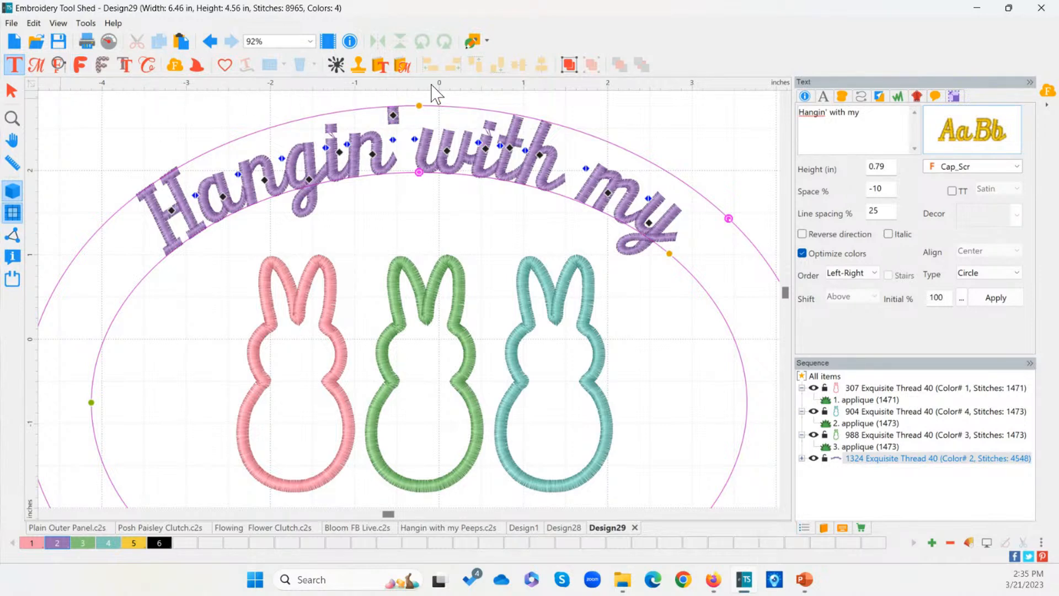
Review the grid's spacing, style and snap settings without changing them, and check the ruler's snapping options
right_click(379, 85)
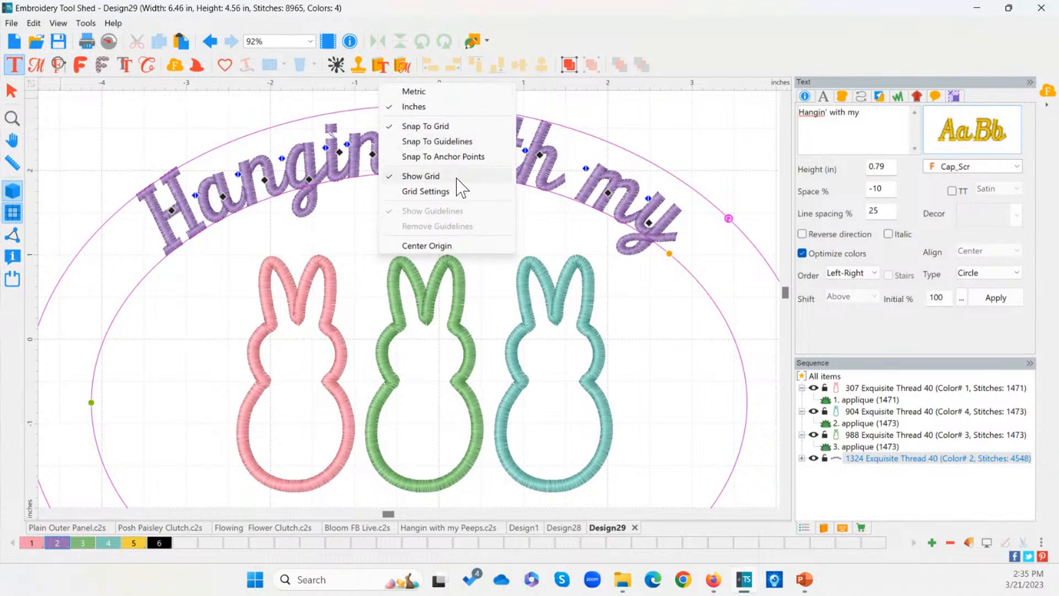
left_click(446, 193)
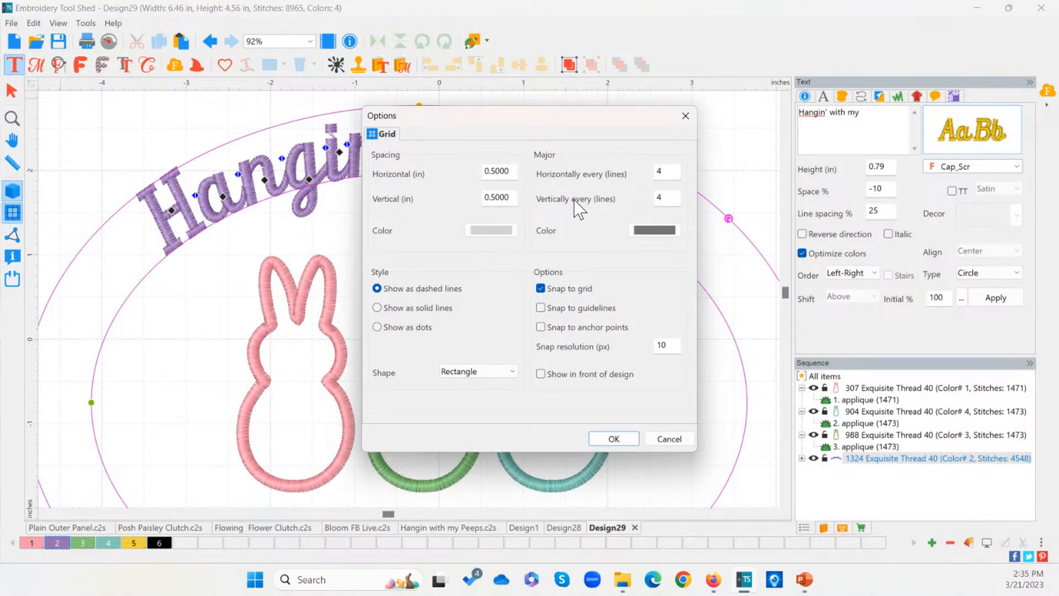
left_click(663, 440)
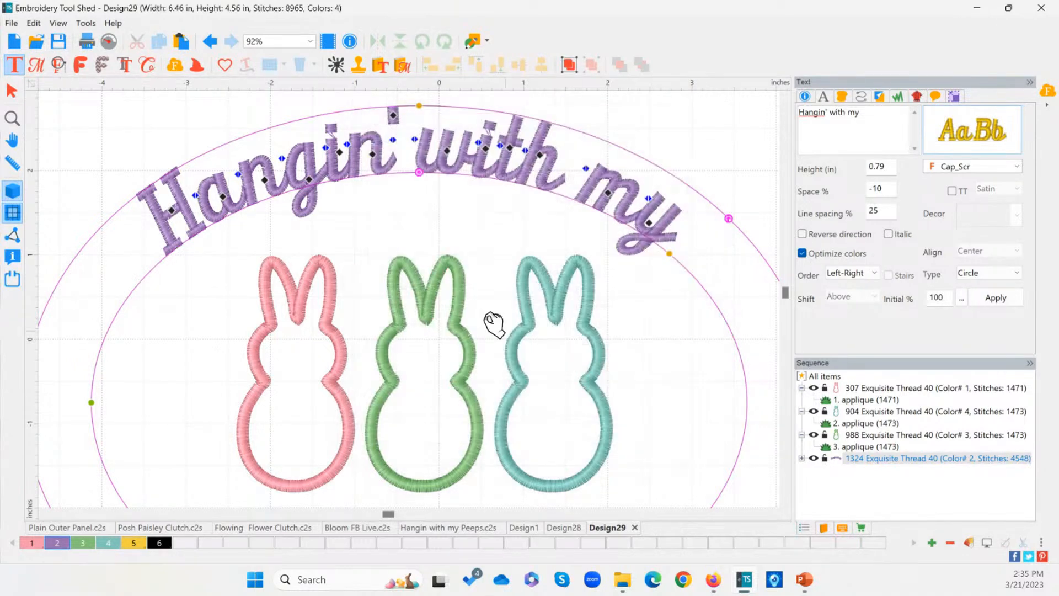
right_click(303, 86)
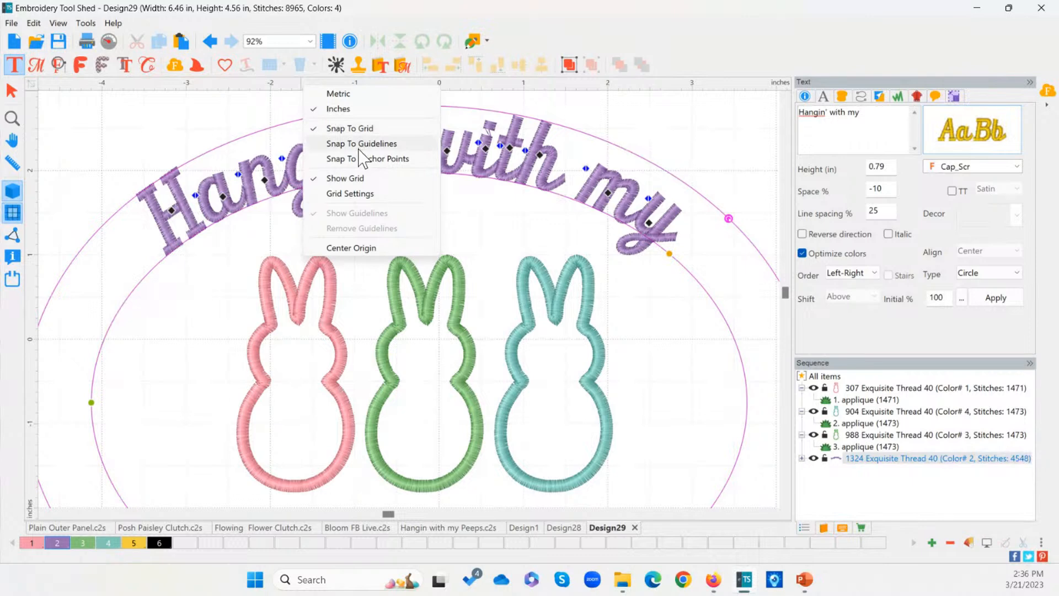
left_click(12, 91)
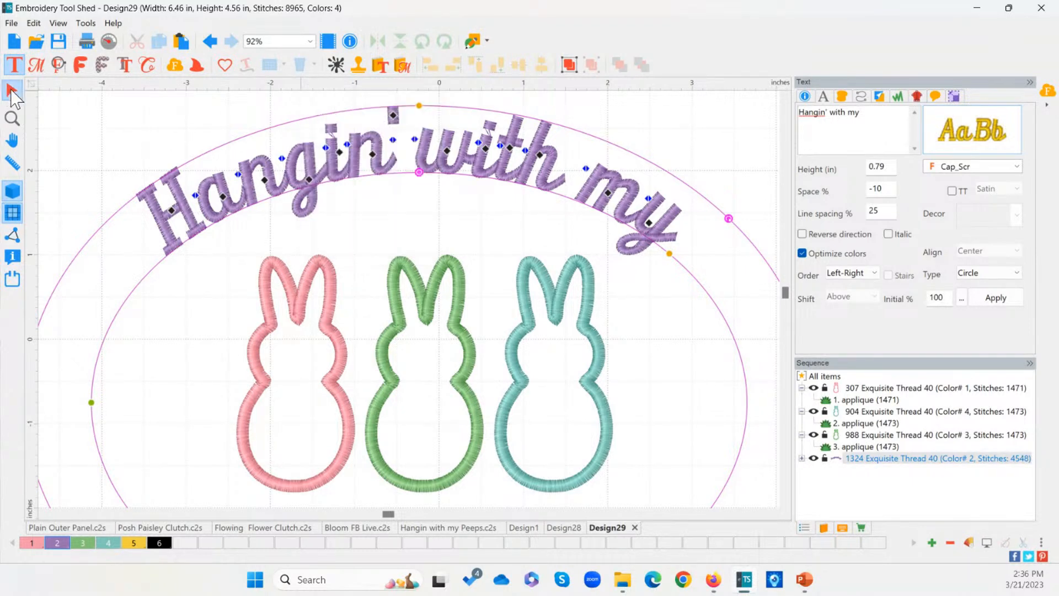
Move the pink bunny applique down about 0.2 in, out of line with the other two bunnies
left_click(12, 91)
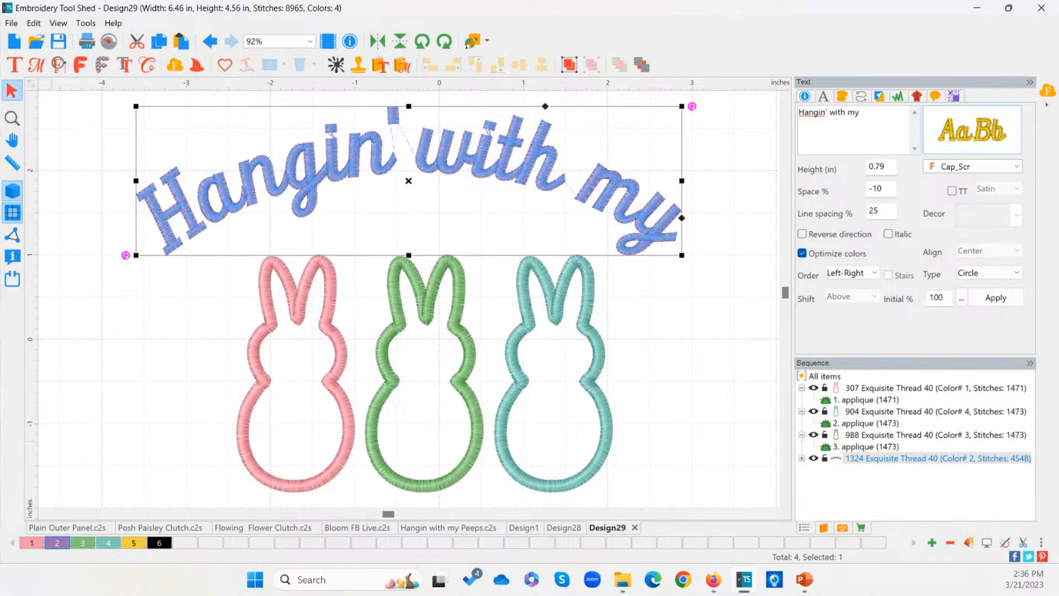
left_click(329, 380)
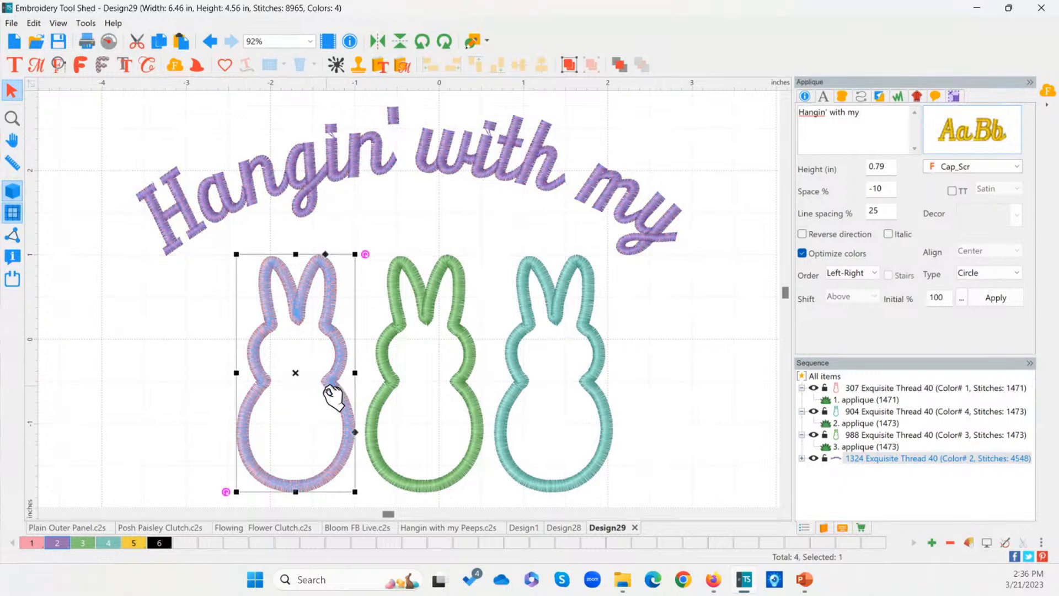
left_click_drag(296, 375, 291, 392)
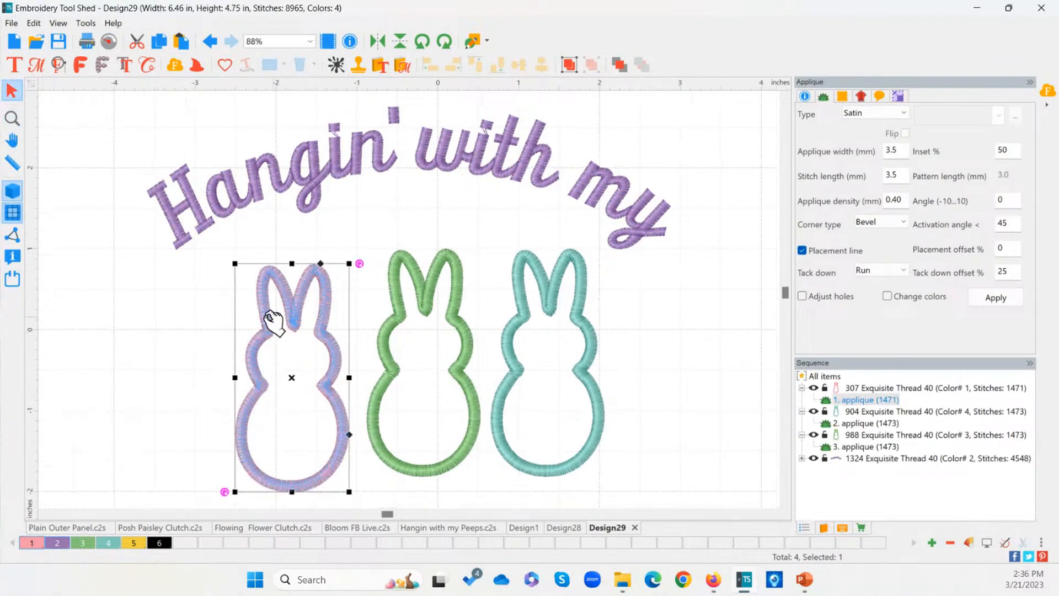
Select all three bunny appliques together and align their top edges
left_click(189, 243)
left_click_drag(205, 253, 652, 480)
left_click(481, 364, "ctrl")
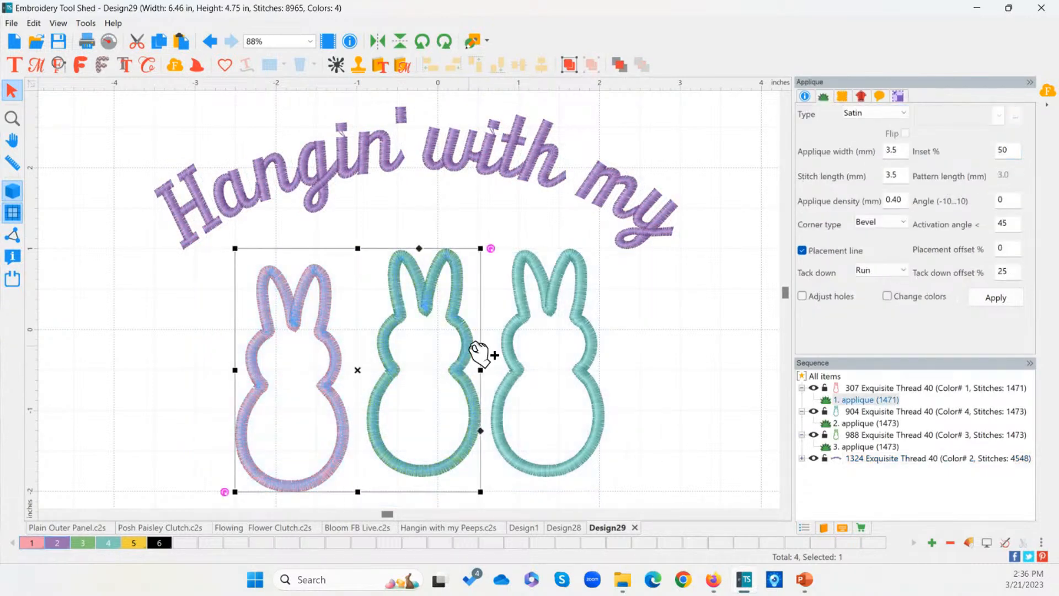
left_click(523, 339, "ctrl")
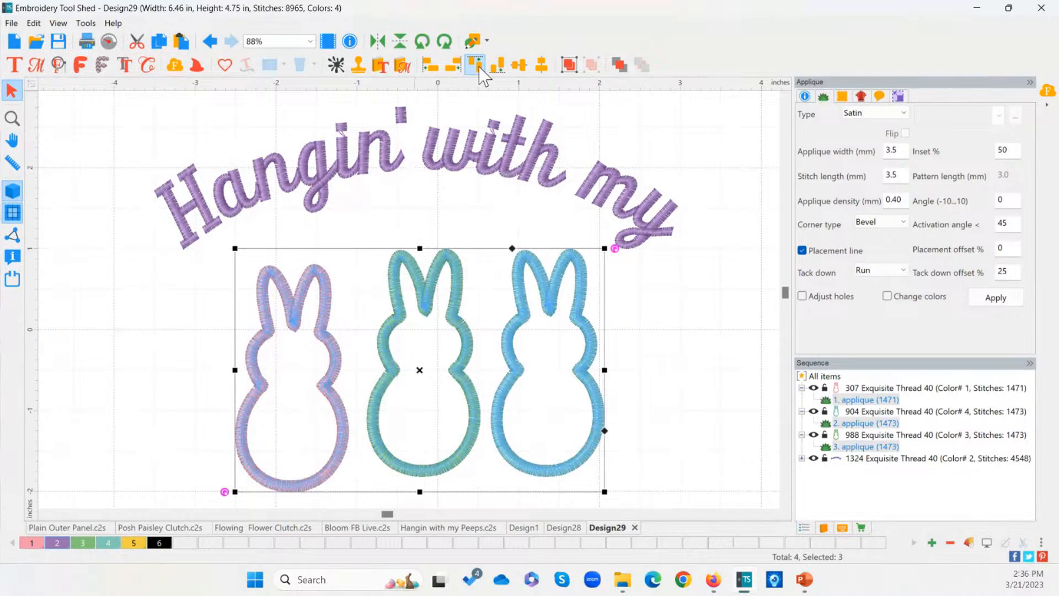
left_click(478, 65)
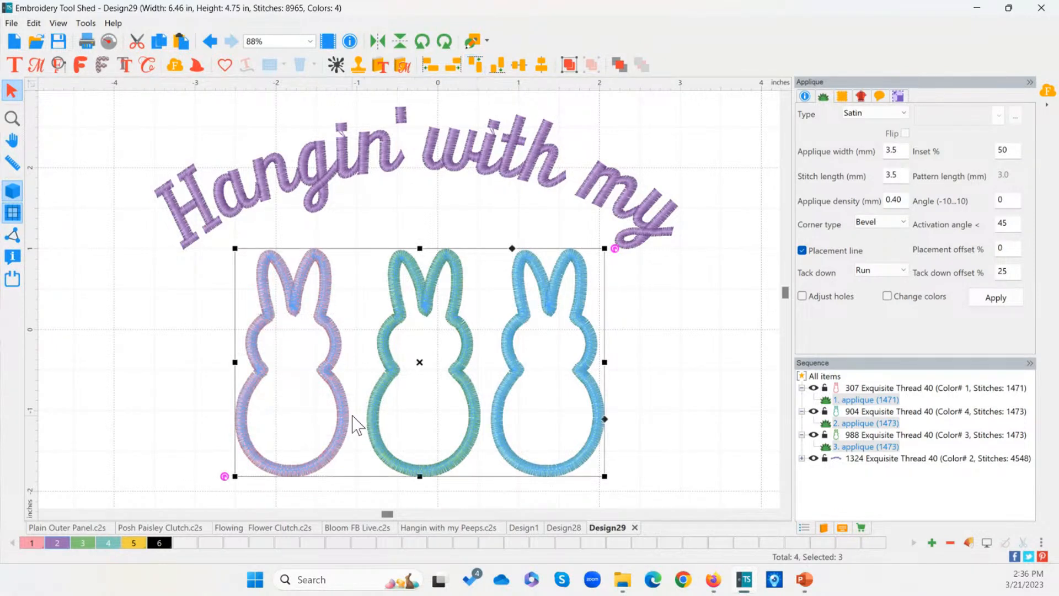
left_click(651, 425)
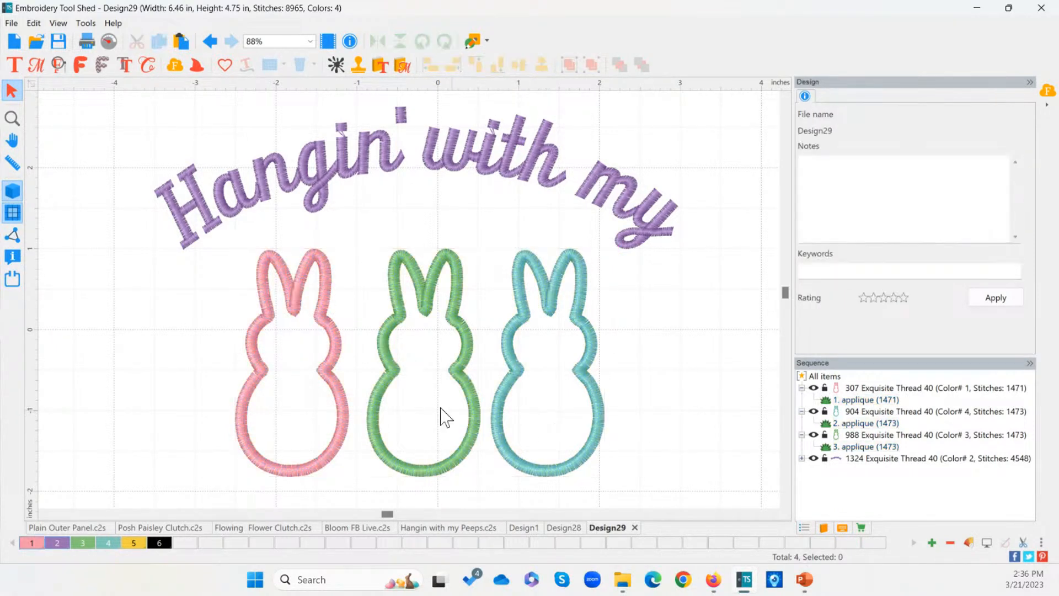
Move the pink bunny about 0.9 in and the green bunny about 0.6 in to the left to spread them out
left_click(351, 413)
left_click_drag(300, 366, 228, 370)
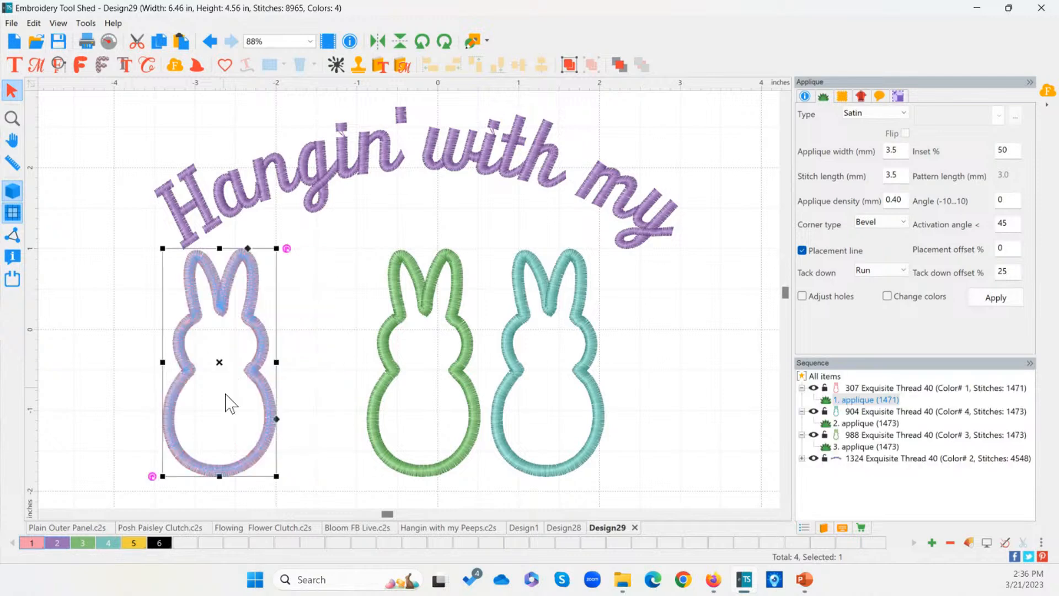
left_click(293, 433)
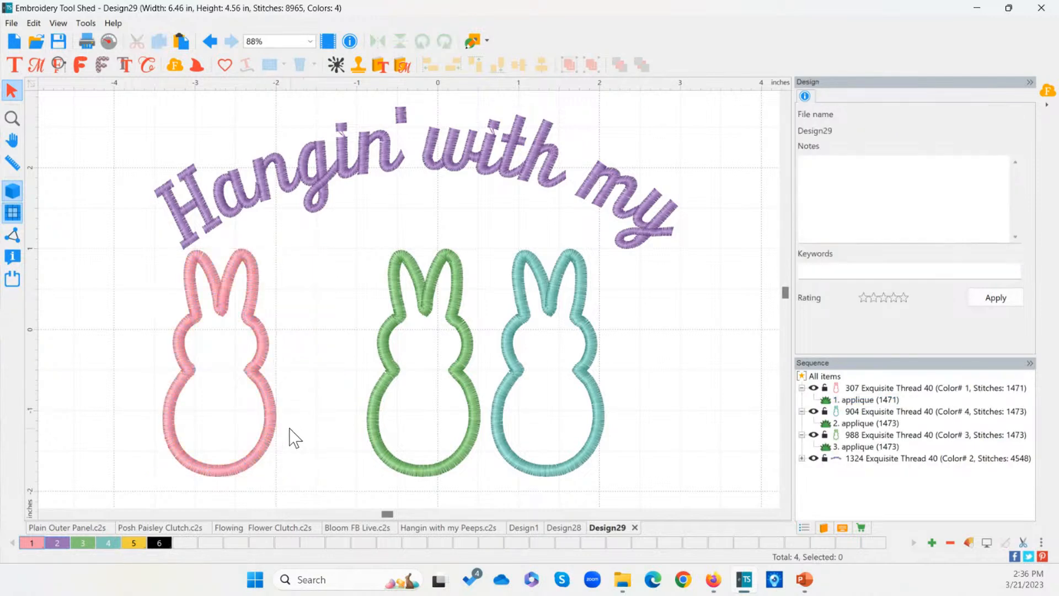
left_click(393, 372)
left_click_drag(431, 368, 369, 372)
left_click_drag(368, 373, 370, 371)
left_click(512, 383)
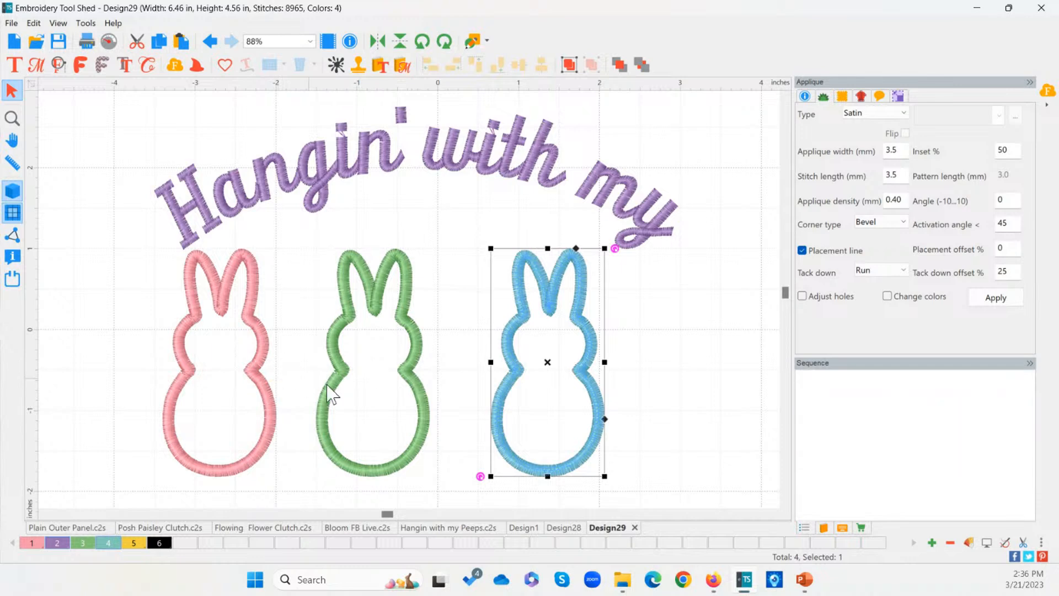
Undo the recent bunny moves and the top alignment, and clear the selection
key("ctrl+z")
key("ctrl+z")
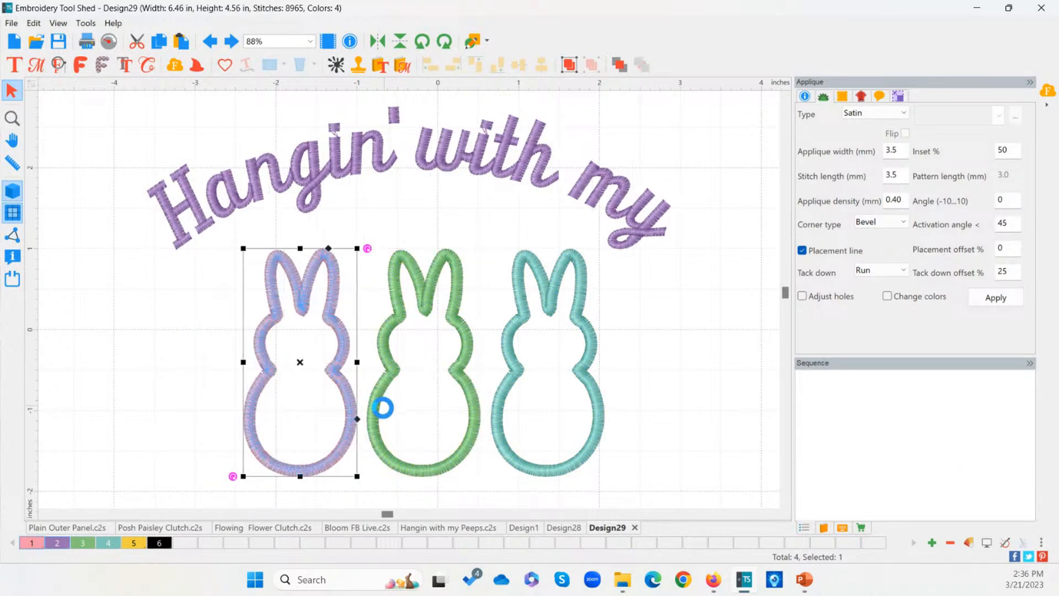
key("ctrl+z")
left_click(613, 394)
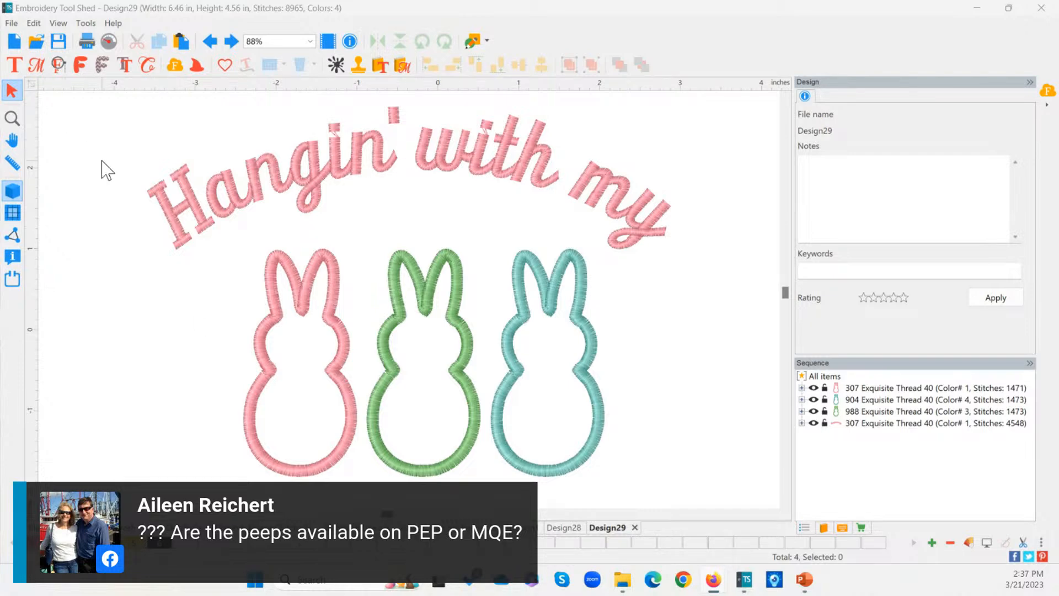
left_click(175, 65)
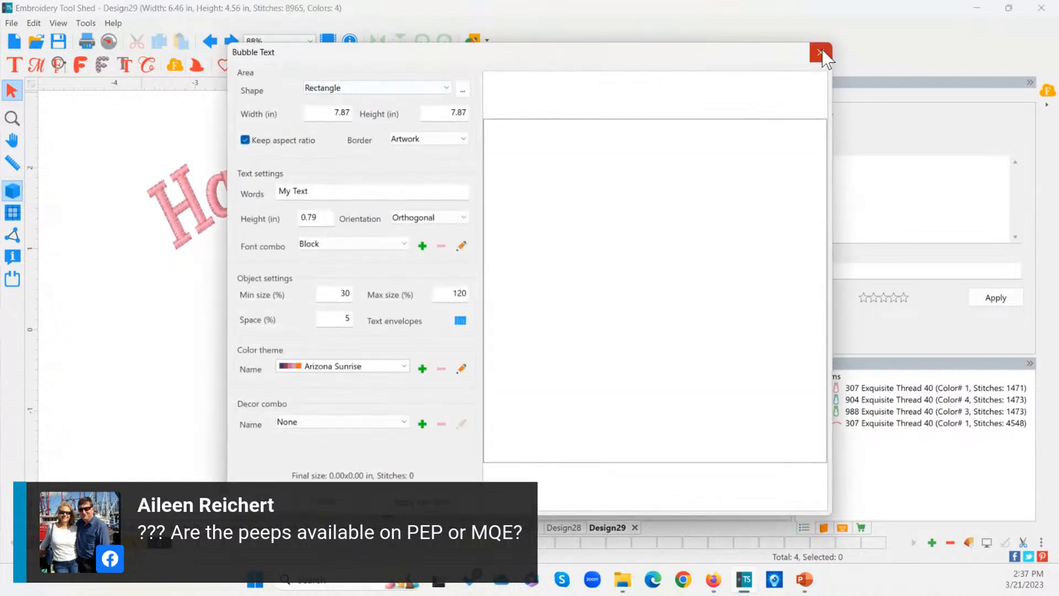
left_click(818, 50)
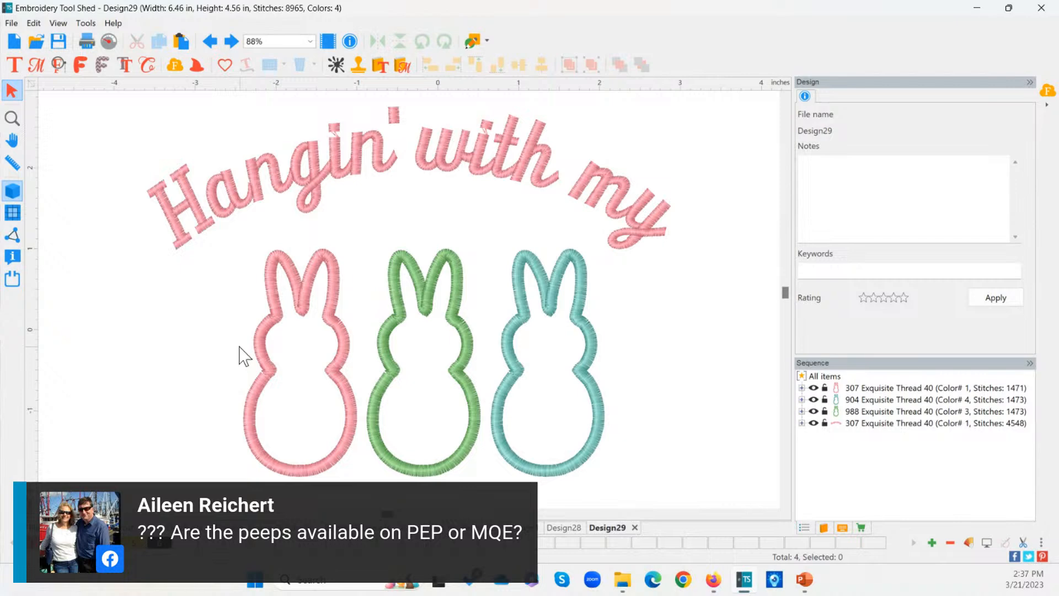
left_click(280, 330)
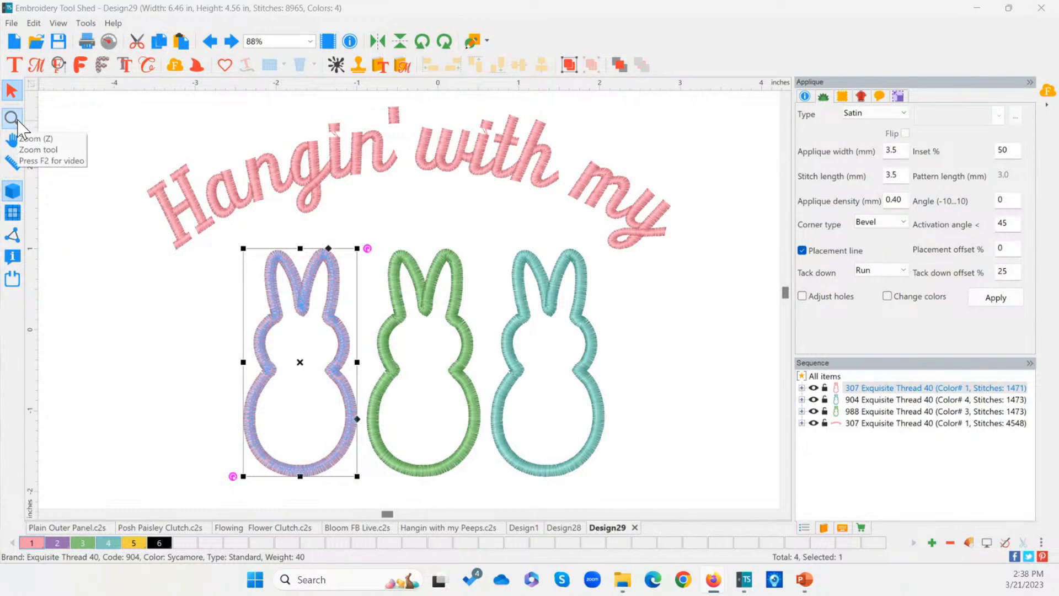
Set the zoom level of the bunny design to 100% and clear the selection
left_click(310, 42)
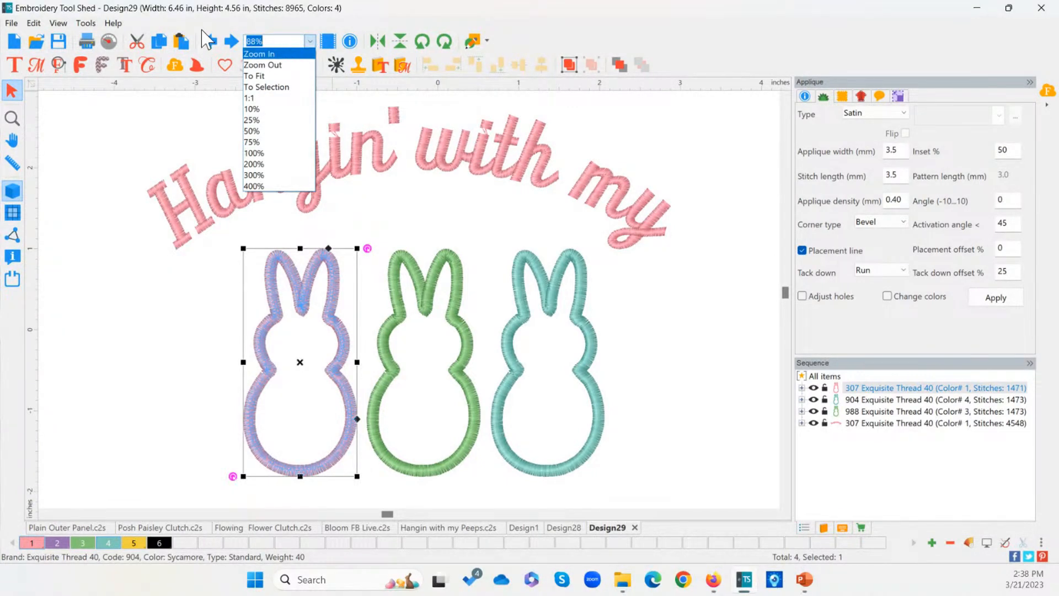
left_click(261, 152)
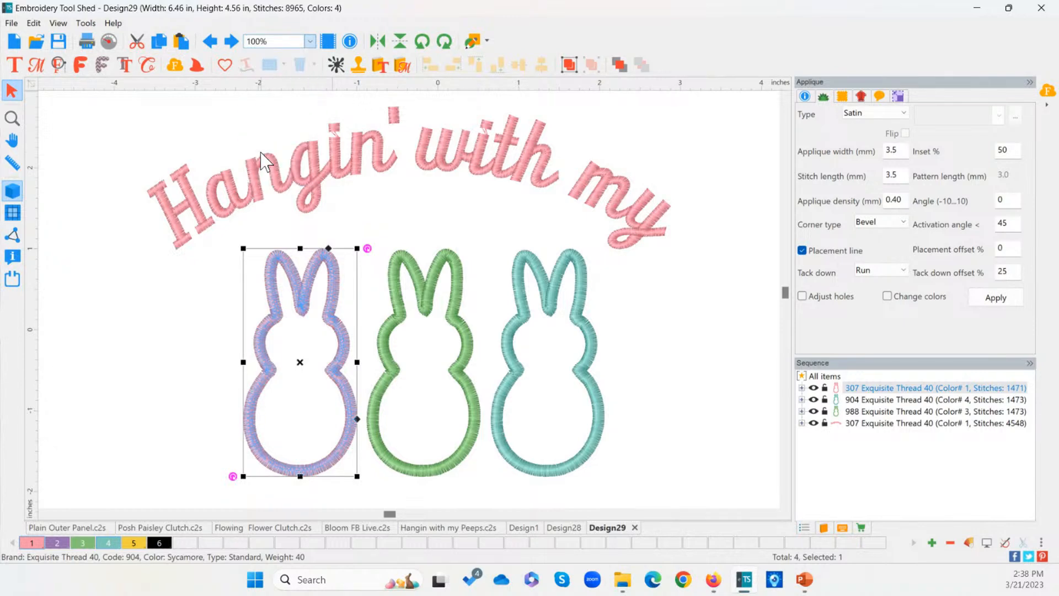
scroll(459, 298, "down", 3)
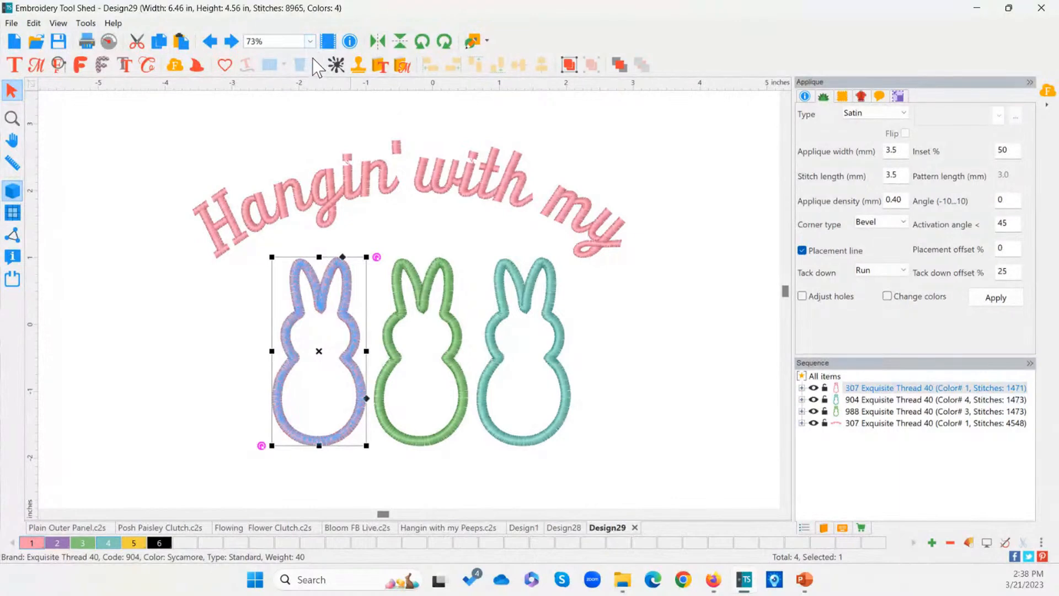
scroll(320, 175, "down", 2)
scroll(326, 183, "down", 1)
left_click(310, 41)
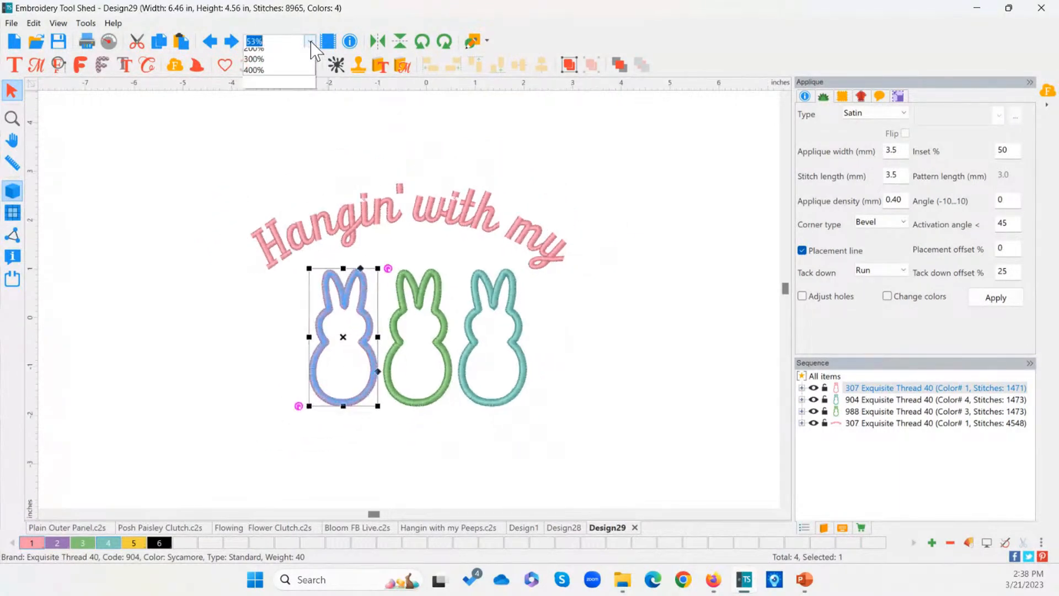
left_click(275, 152)
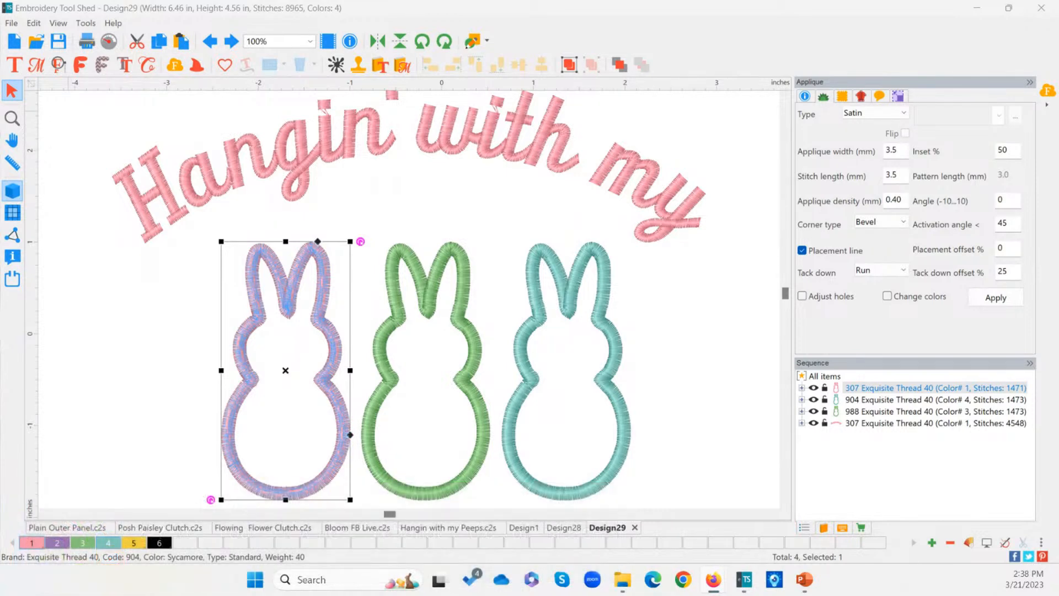
left_click(219, 372)
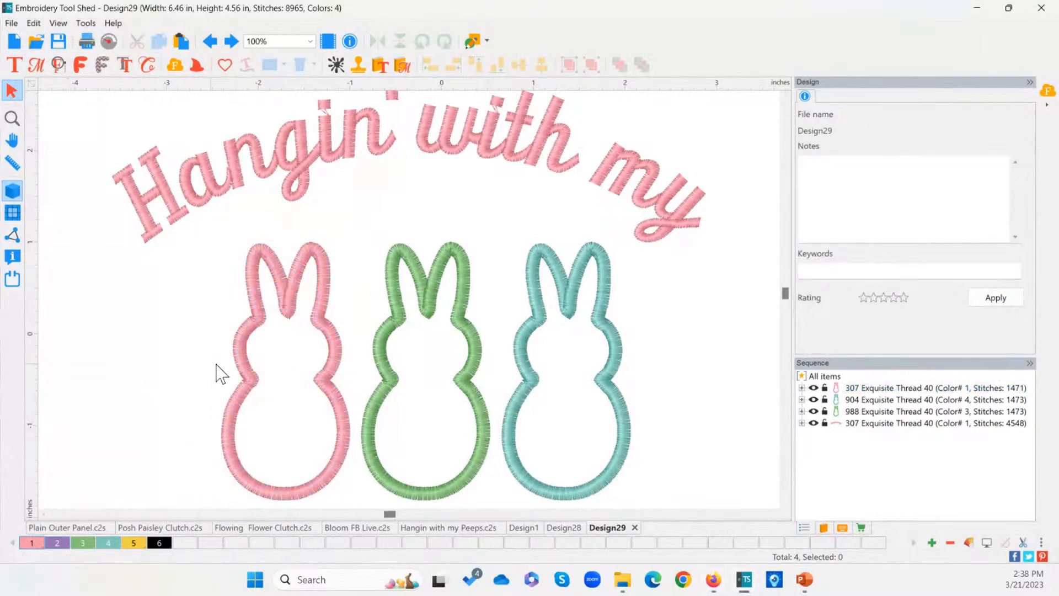
Recolor the middle bunny with the purple thread, color 2
left_click(246, 371)
left_click(393, 375)
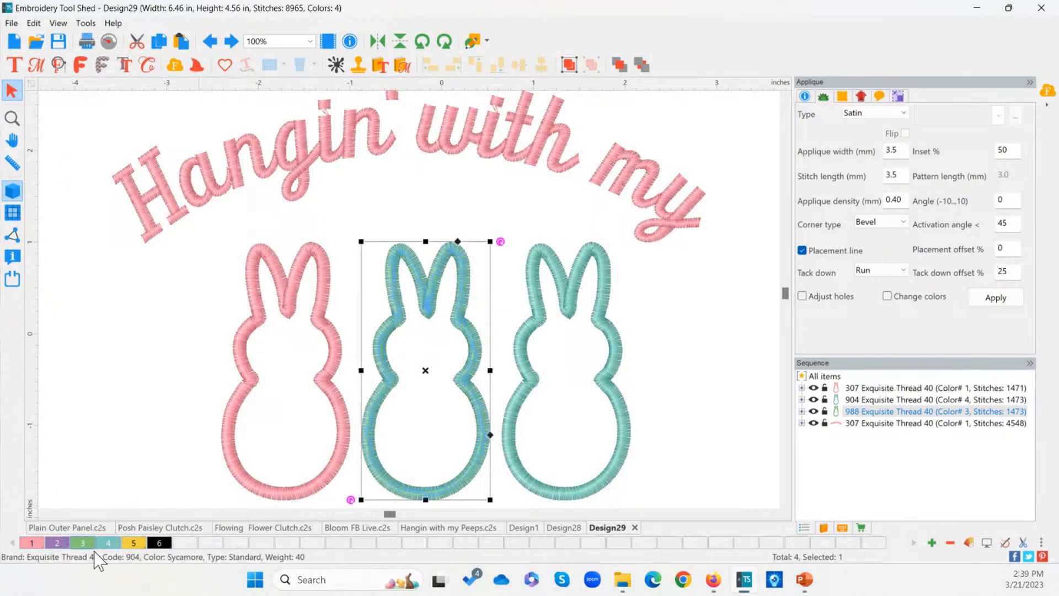
left_click(61, 545)
left_click(135, 375)
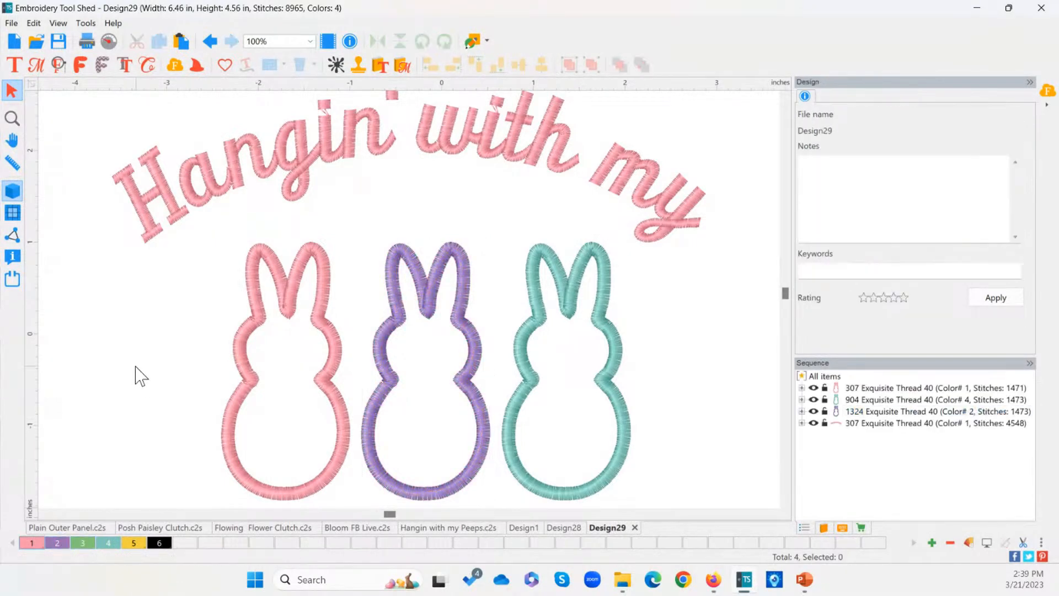
Undo the purple recoloring of the middle bunny
left_click(392, 378)
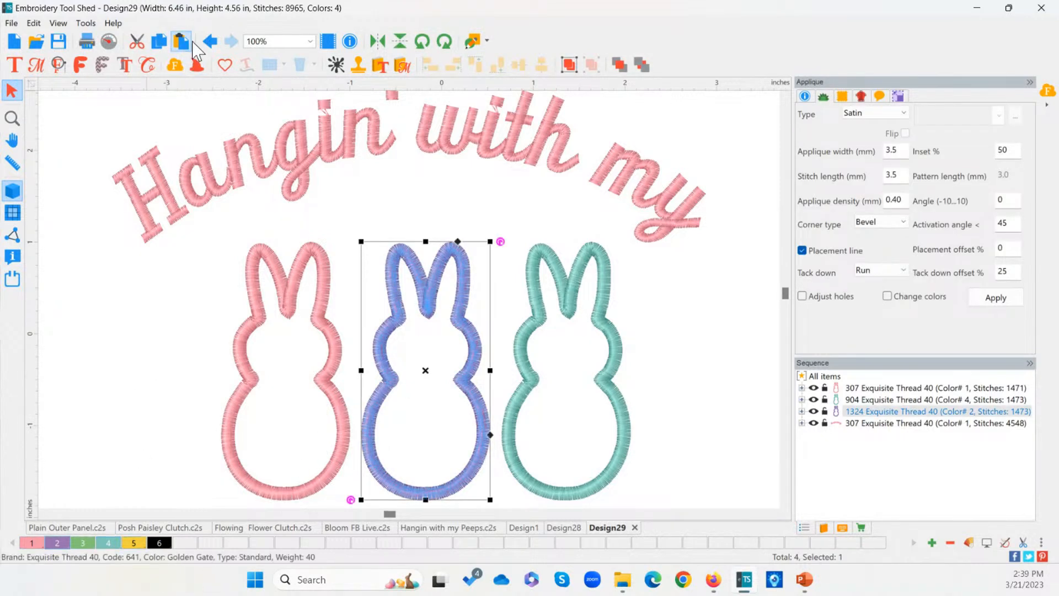
left_click(212, 43)
left_click(121, 339)
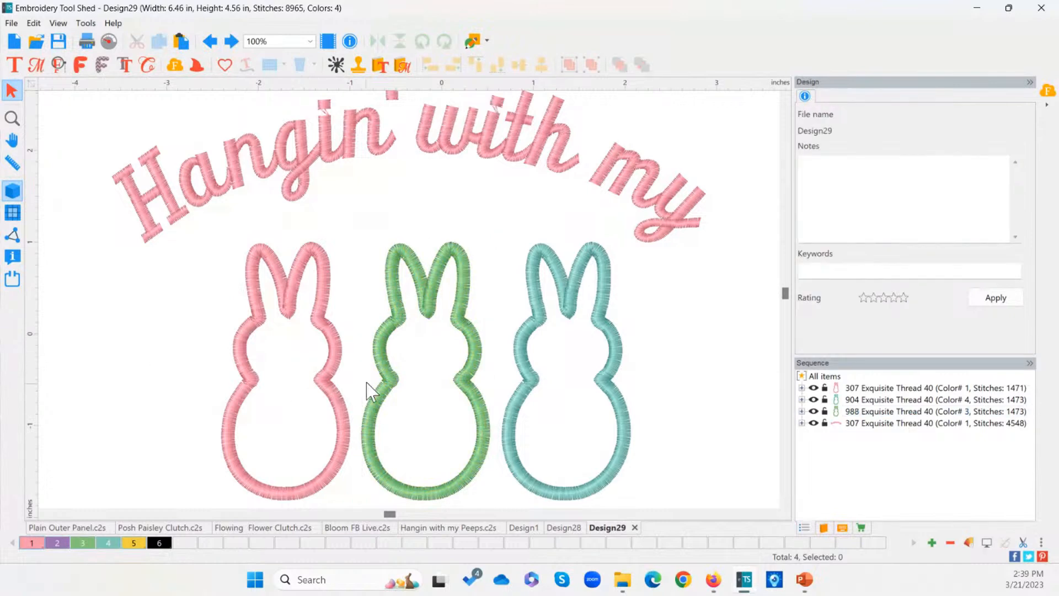
Replace palette color 3, used by the middle bunny, with Exquisite Thread 40 shade 386 Purple Aster
left_click(389, 380)
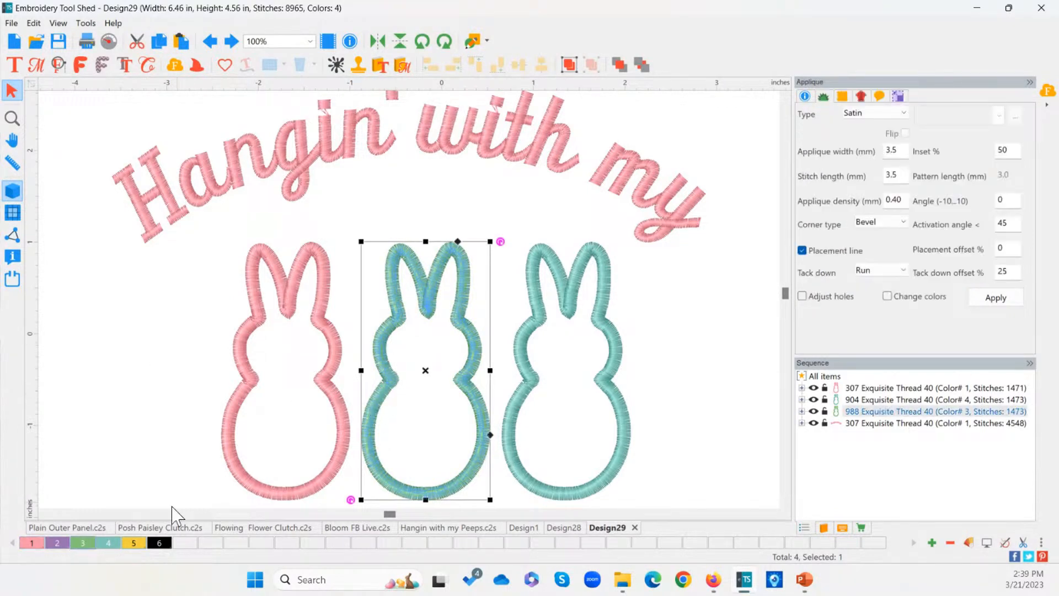
key("ctrl")
key("ctrl")
key("ctrl")
key("ctrl")
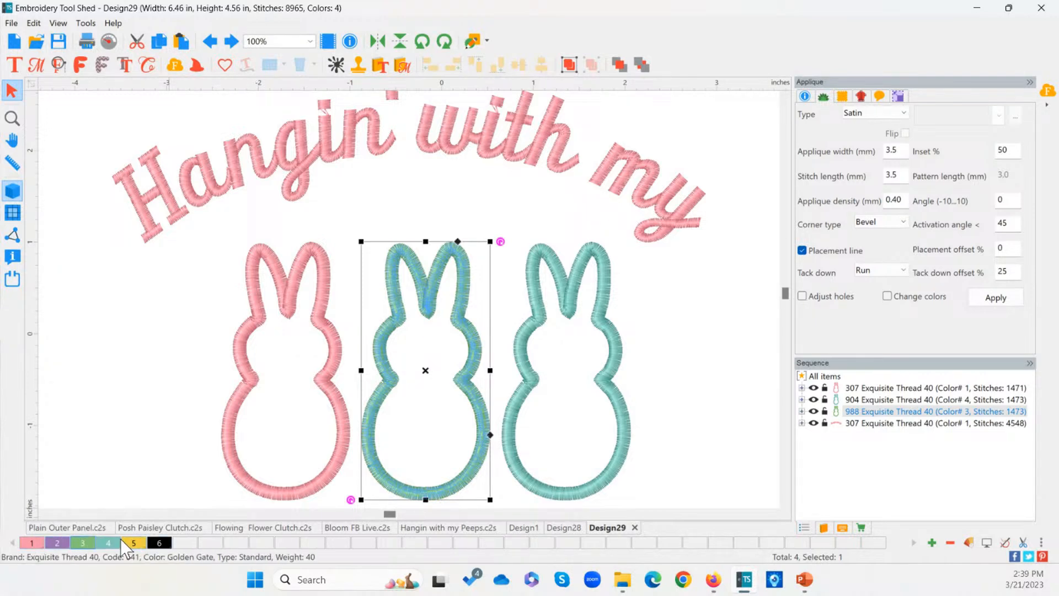
key("ctrl")
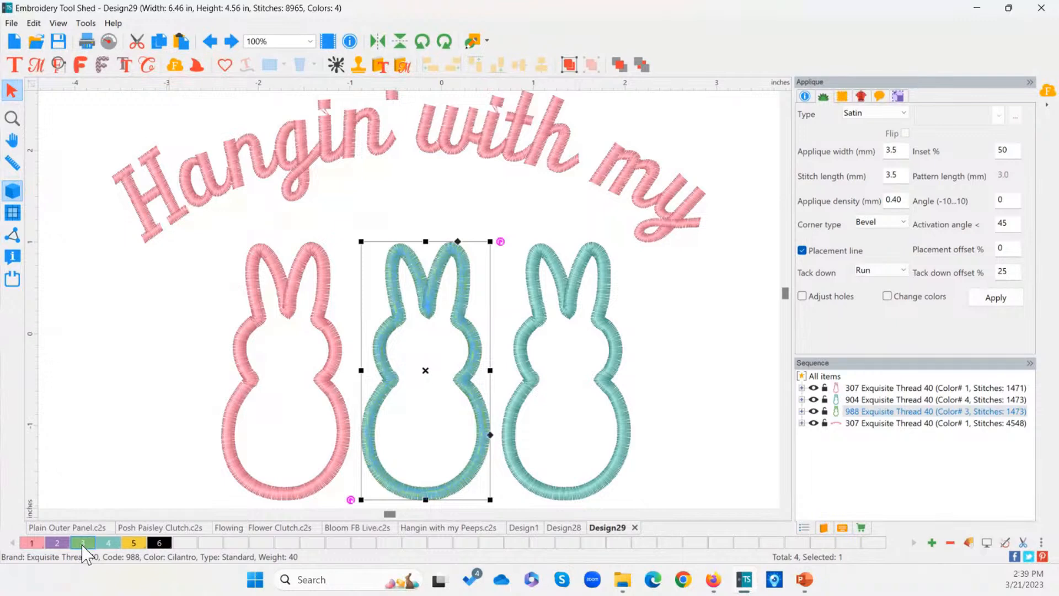
double_click(83, 544)
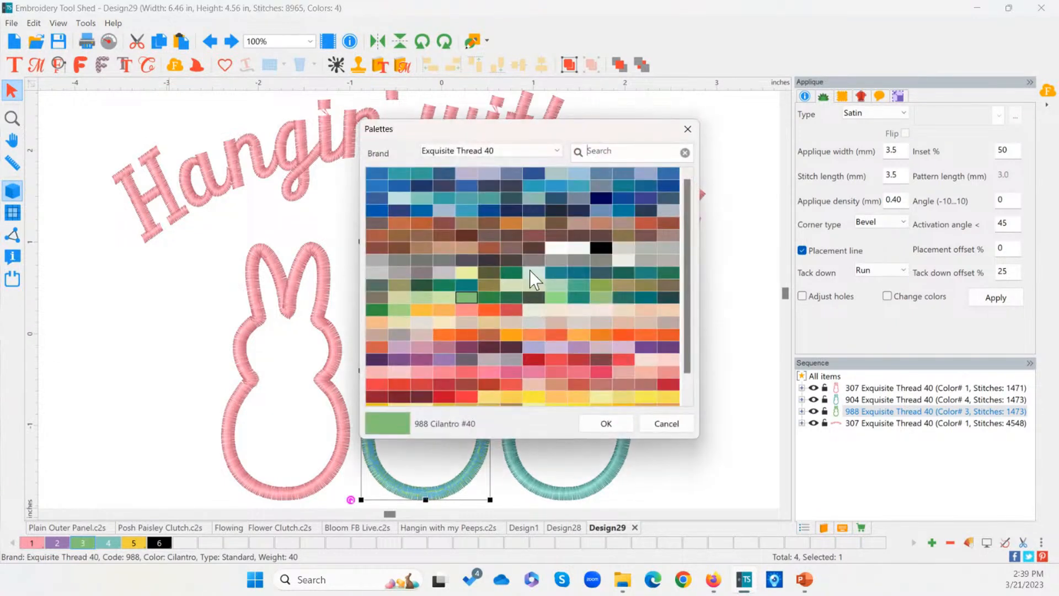
left_click(575, 348)
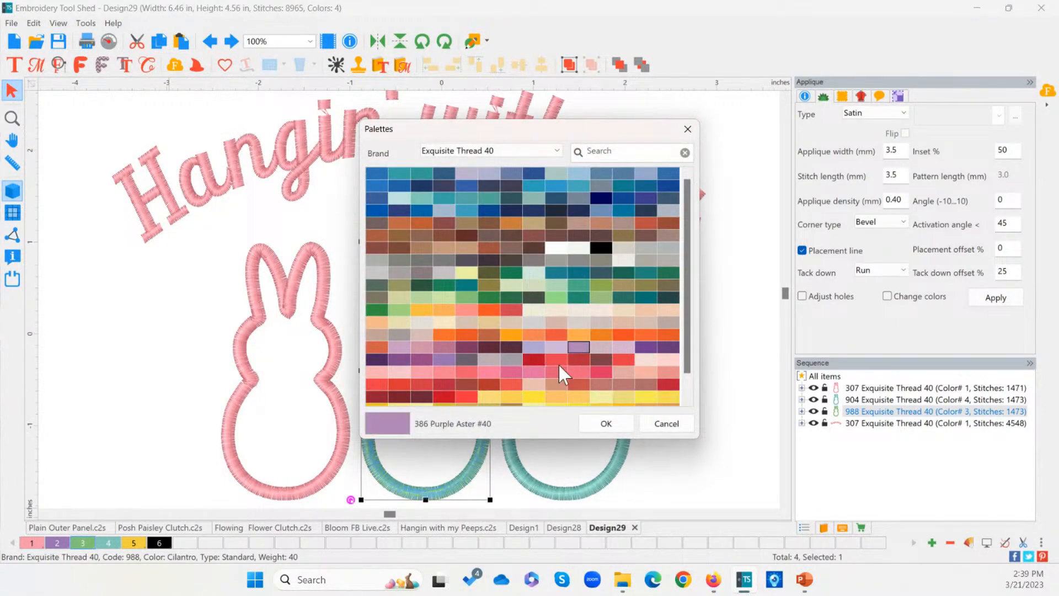
left_click(605, 423)
left_click(689, 365)
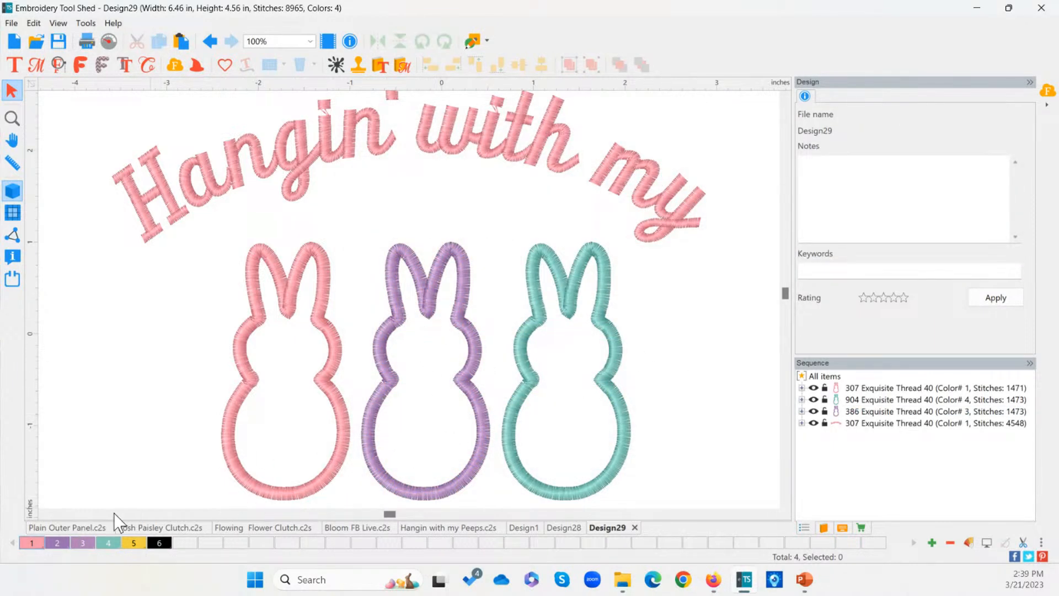
Change palette color 3 back to Exquisite Thread 40 shade 988 Cilantro
double_click(84, 545)
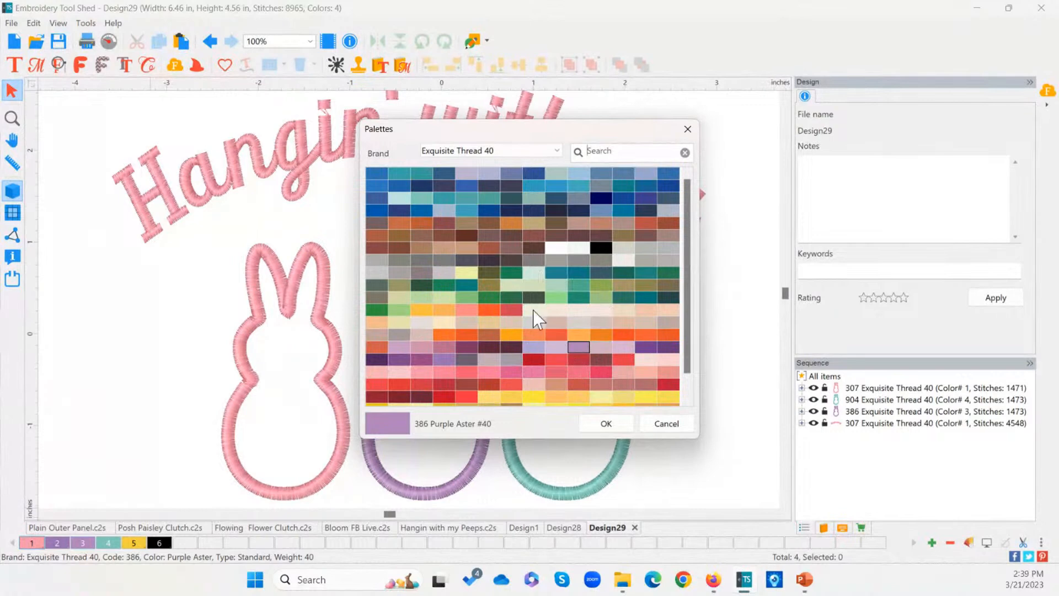
left_click(465, 292)
left_click(606, 423)
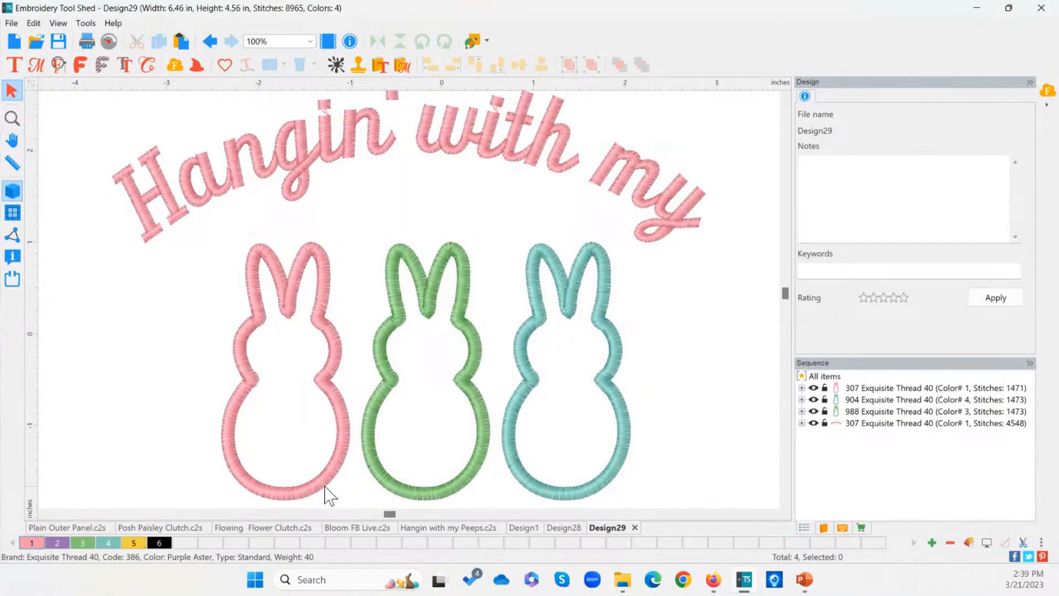
Try recoloring the middle bunny with the purple thread, color 2, and undo that change
left_click(391, 382)
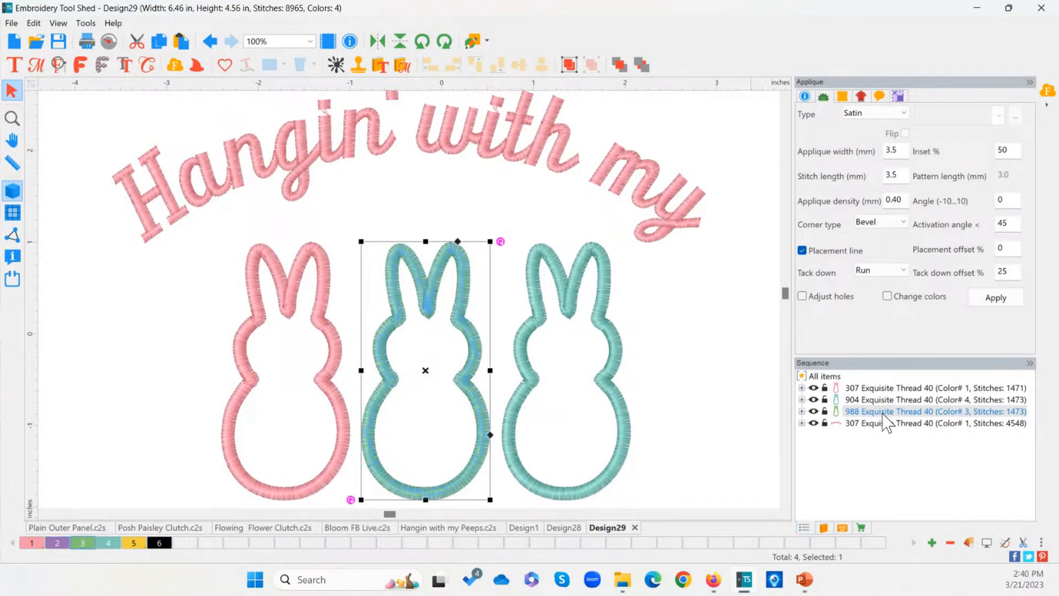
left_click(963, 414)
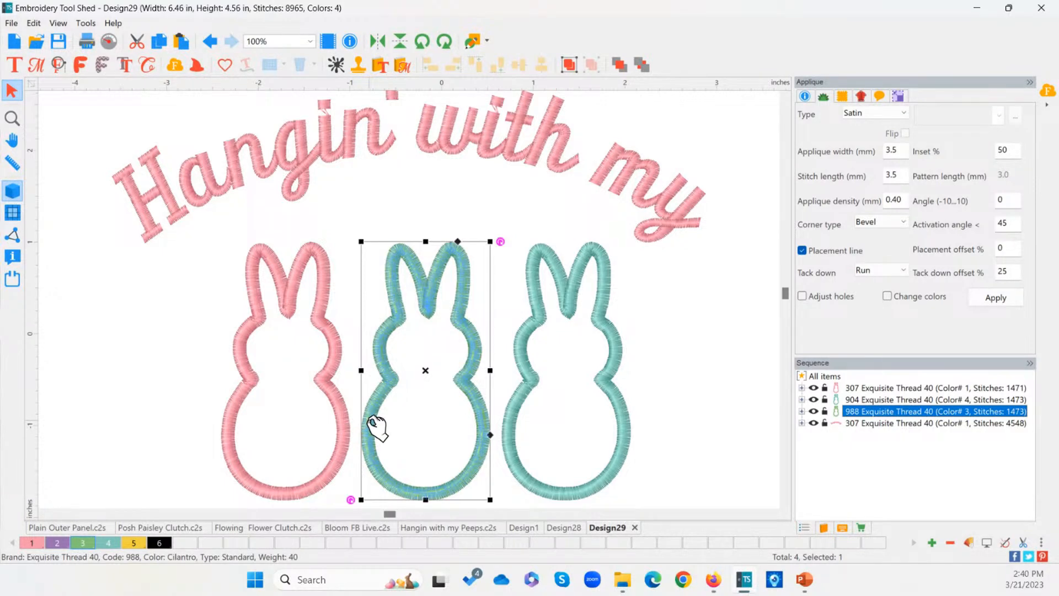
left_click(970, 412)
left_click(57, 543)
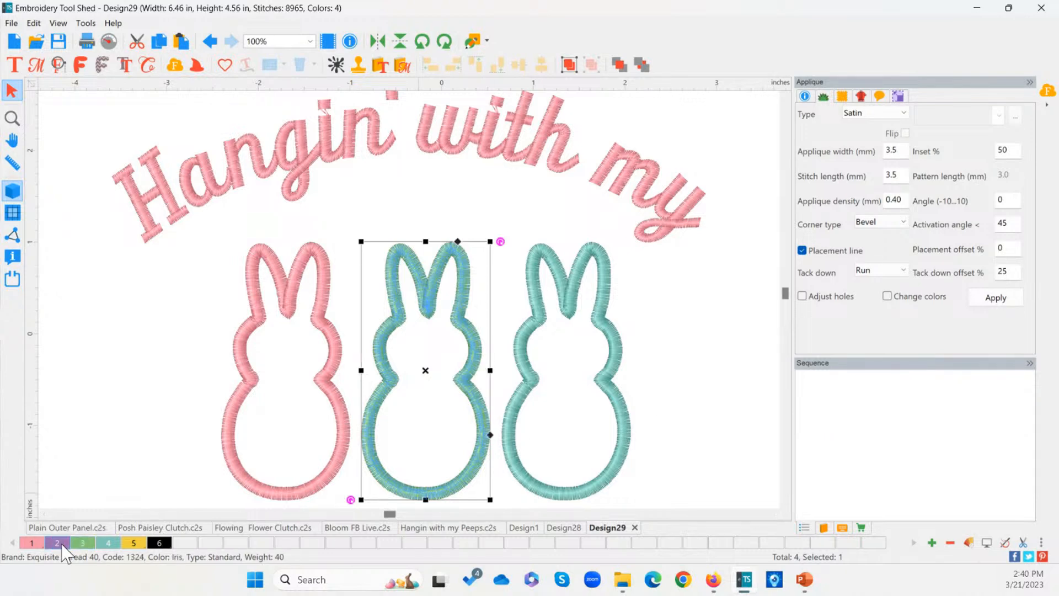
left_click(990, 499)
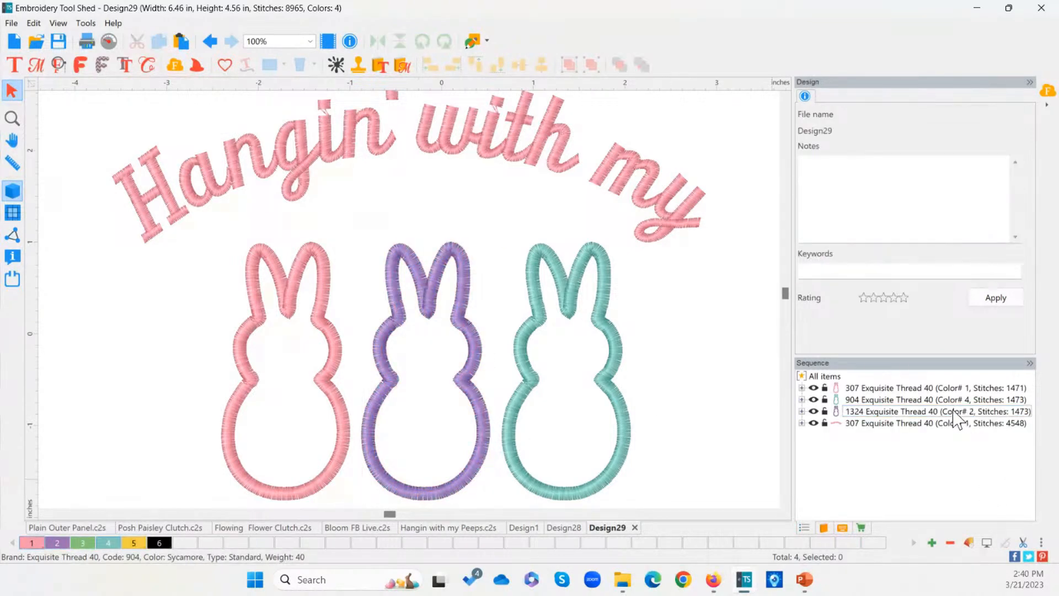
left_click(963, 413)
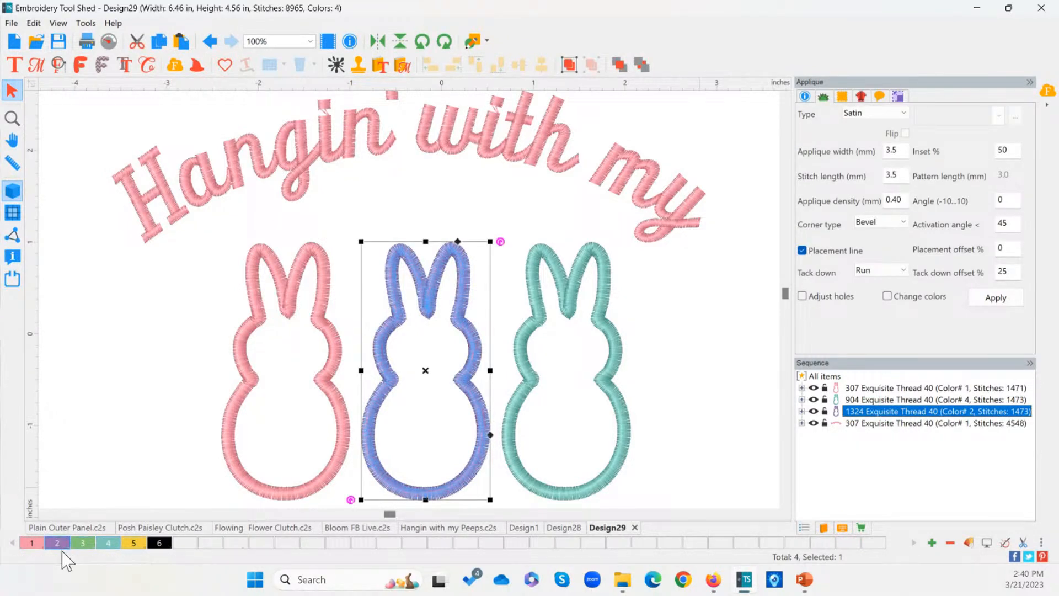
left_click(57, 446)
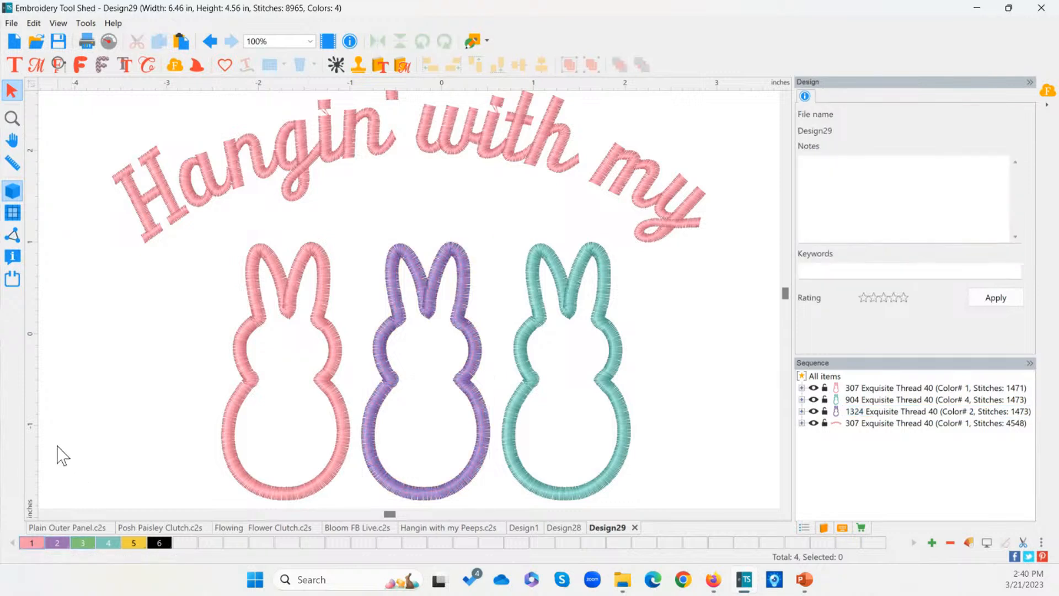
key("ctrl+z")
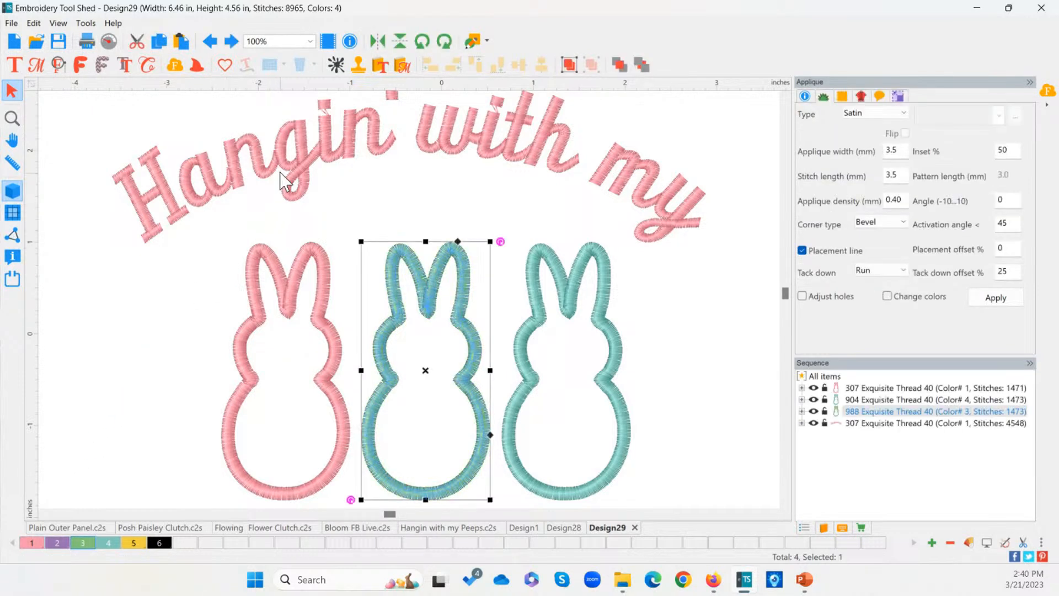
Recolor the arched "Hangin' with my" lettering with the purple thread, color 2
left_click(279, 172)
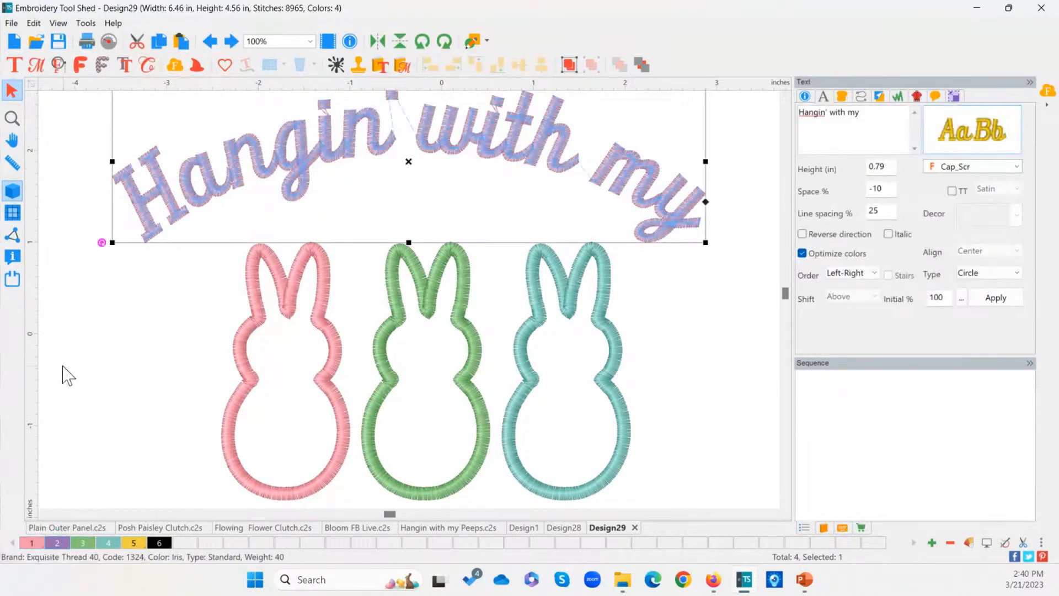
left_click(64, 374)
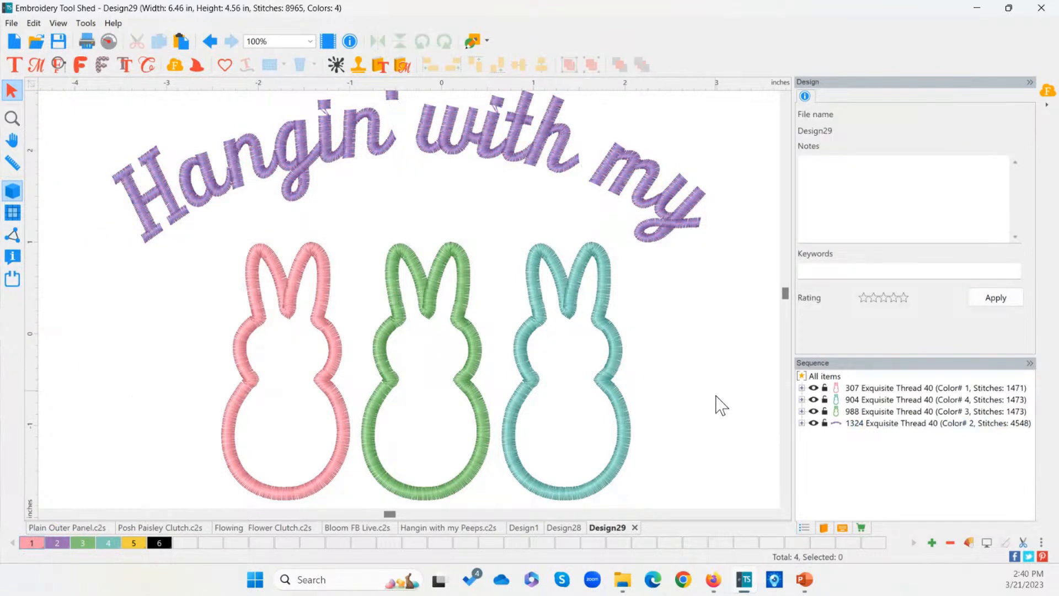
Add a new text object reading "PEEPS" below the three bunnies
scroll(607, 362, "down", 1)
scroll(530, 436, "down", 1)
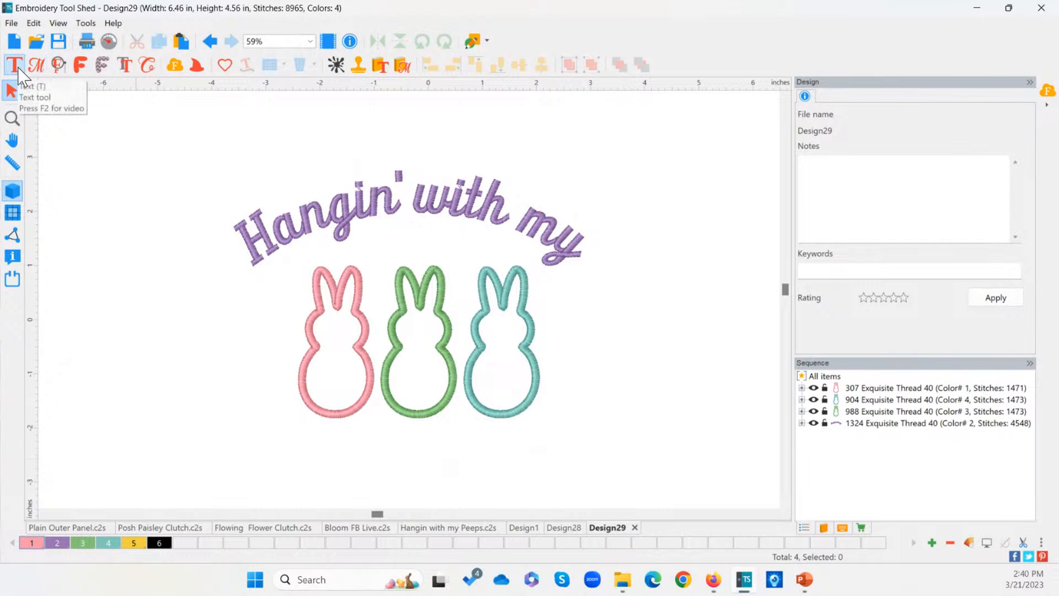
left_click(17, 65)
left_click(350, 478)
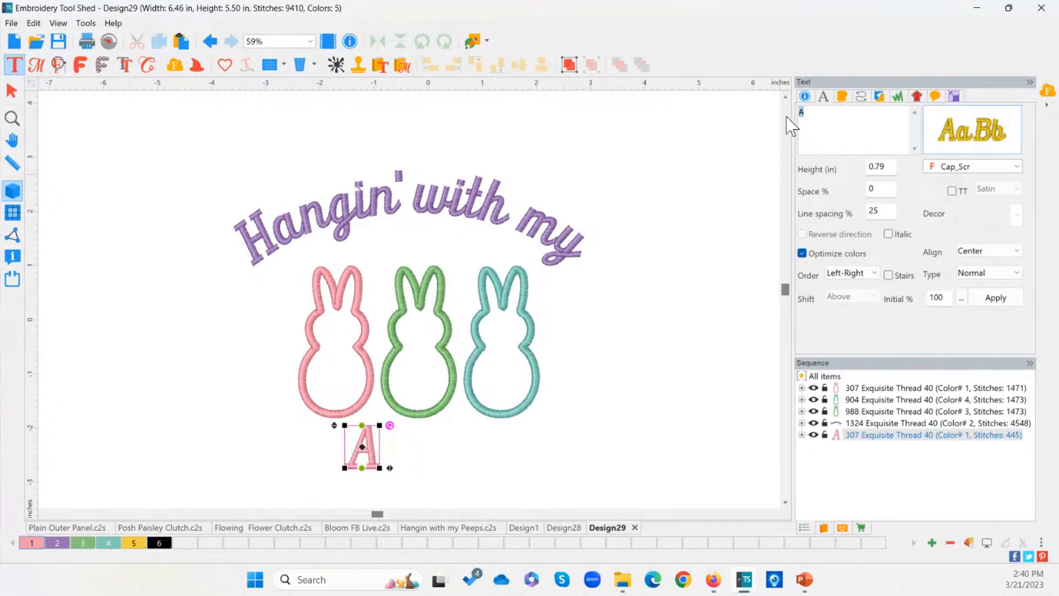
type("PEEPS")
left_click(1009, 300)
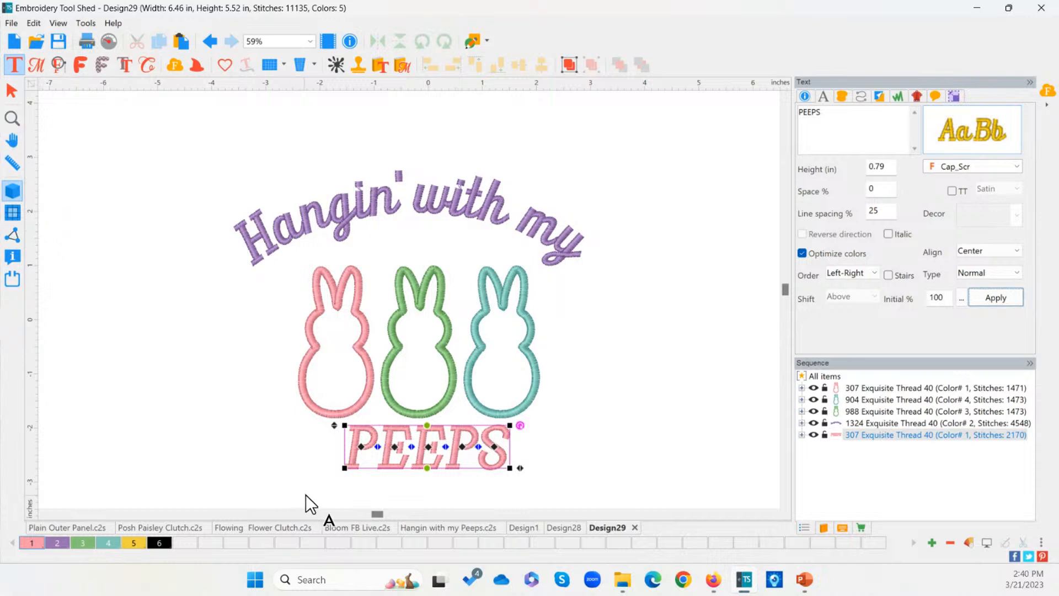
Try the Fox font from the font catalog on the PEEPS text
left_click(965, 146)
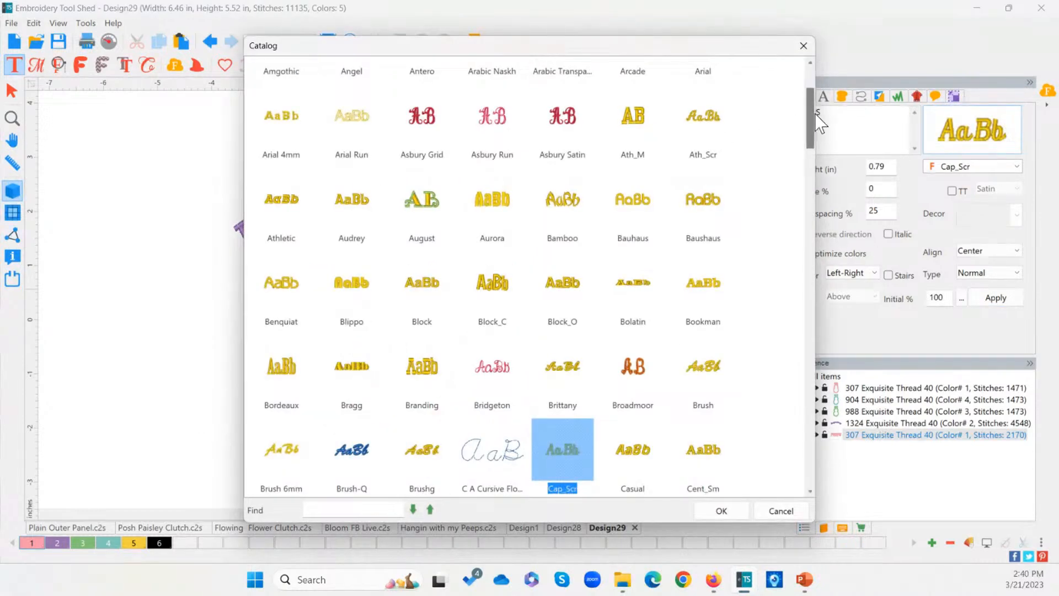
left_click_drag(808, 124, 803, 226)
left_click(576, 260)
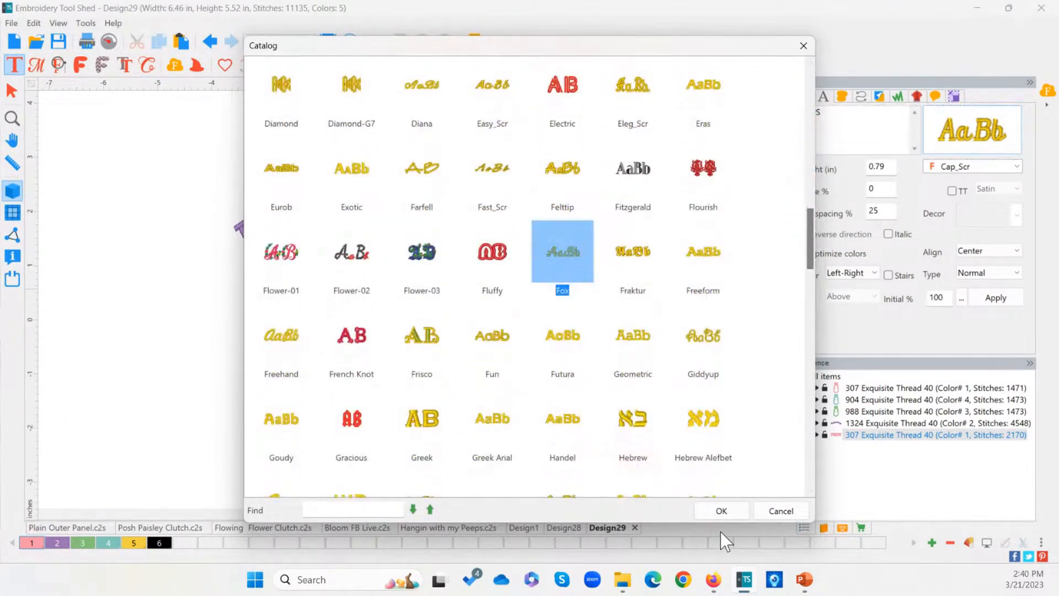
left_click(721, 511)
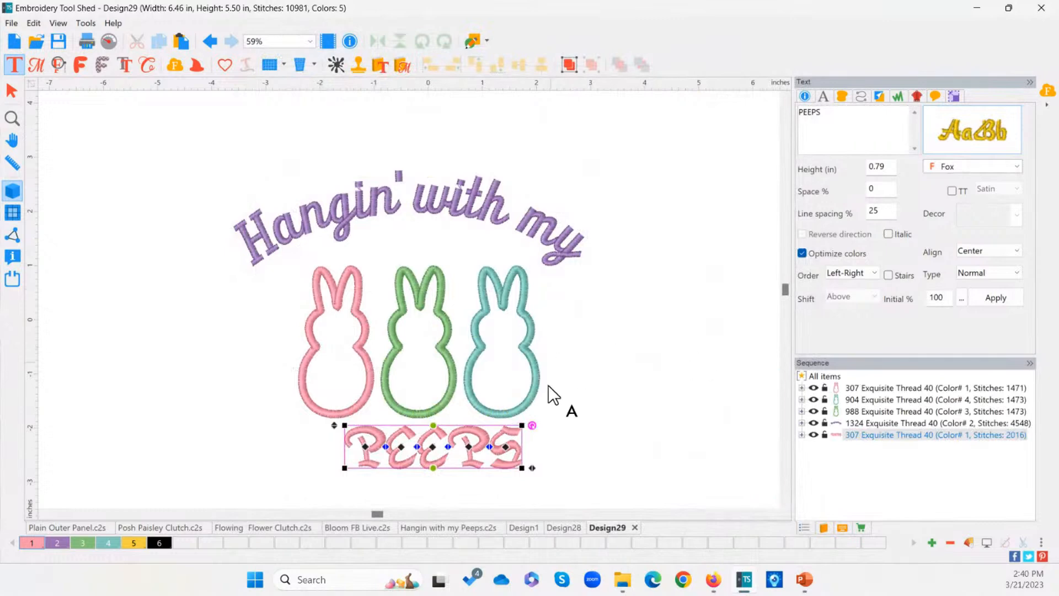
Try further fonts on the PEEPS text, such as Helc, Ho2 and Impact, and settle on Impress
left_click(966, 166)
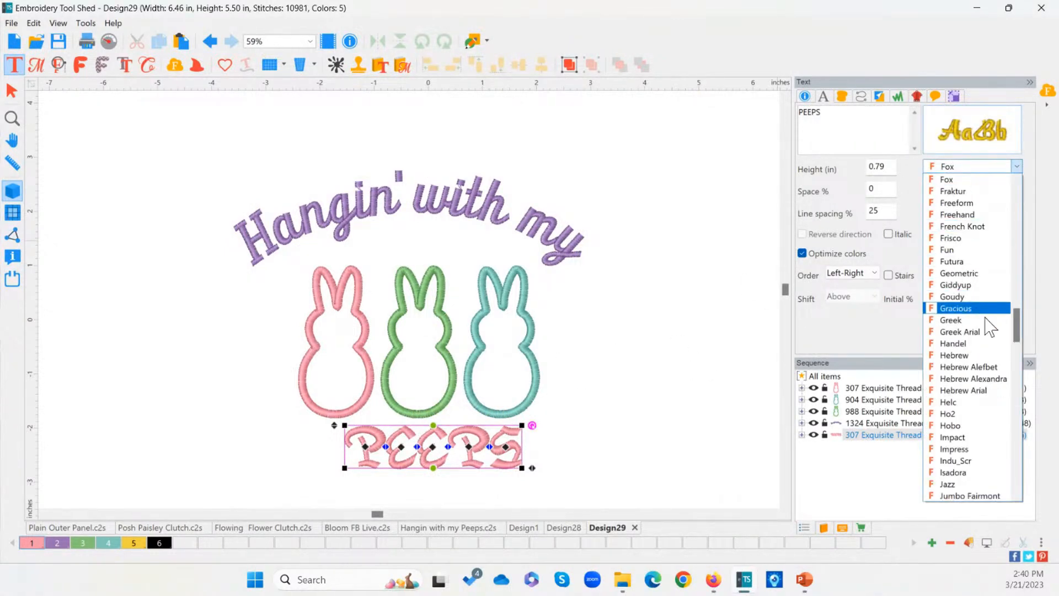
left_click(952, 402)
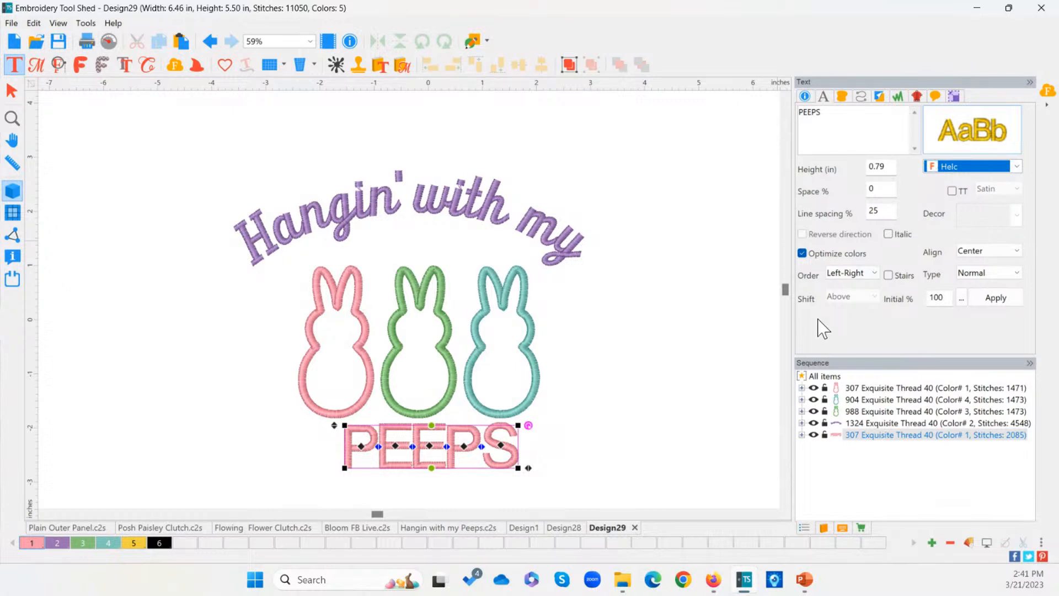
key("Down")
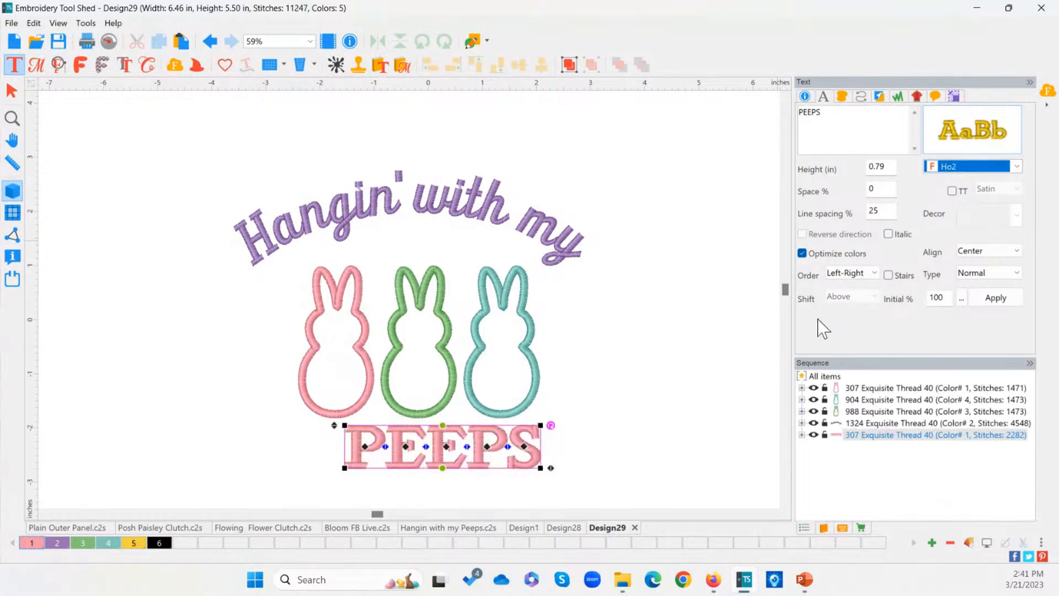
key("Down")
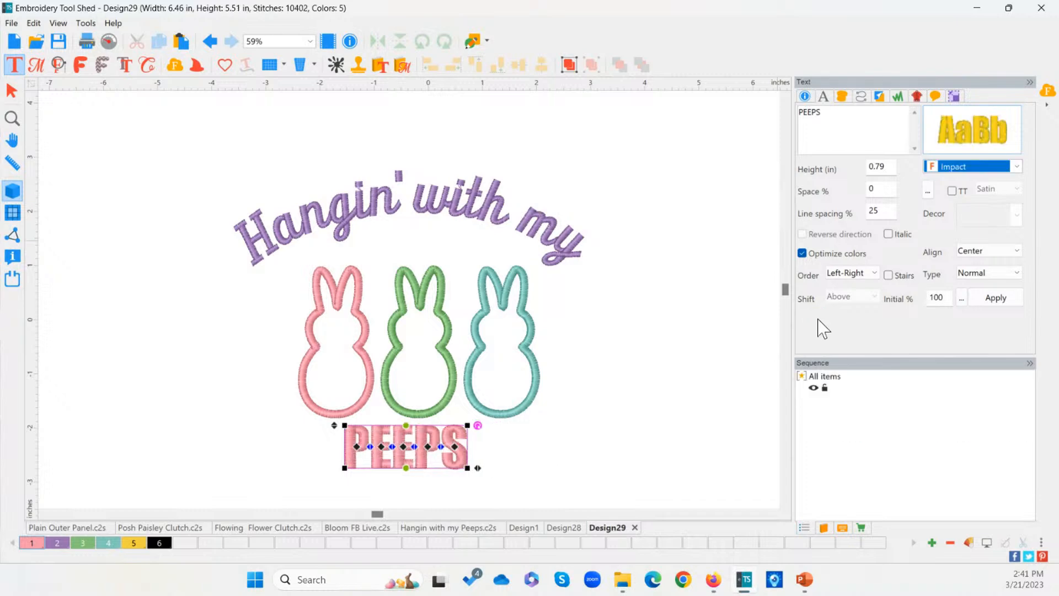
key("Down")
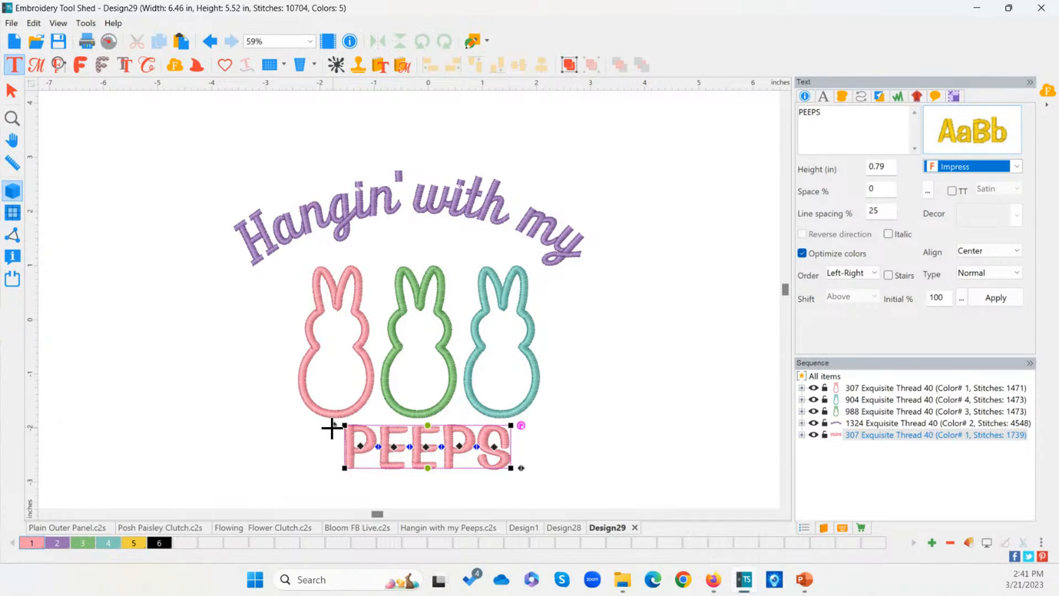
Enlarge the PEEPS text to a height of 1.17 in and center it below the three bunnies
left_click_drag(332, 428, 284, 406)
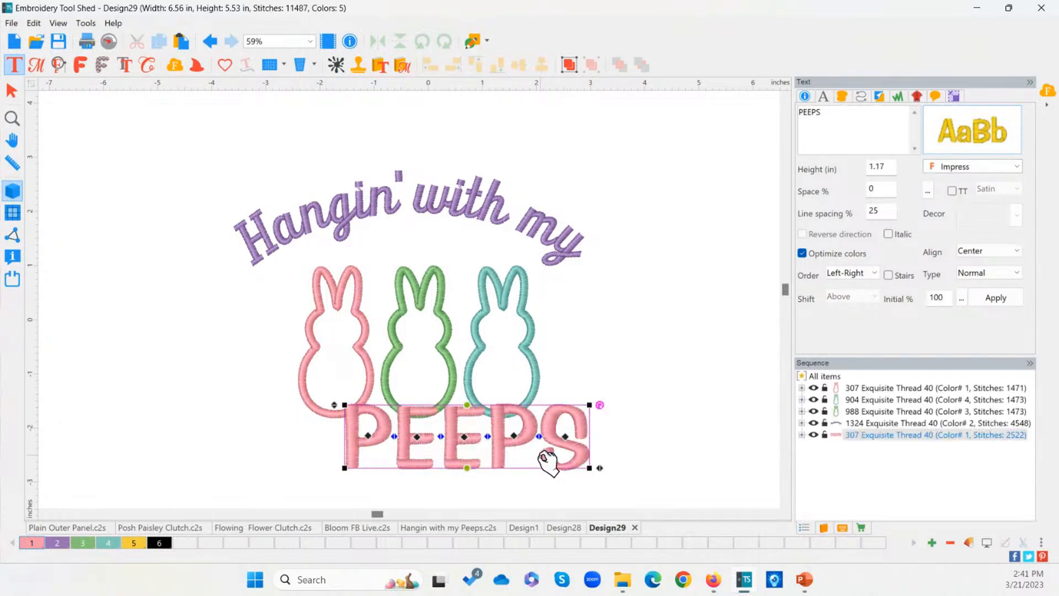
left_click_drag(546, 460, 485, 489)
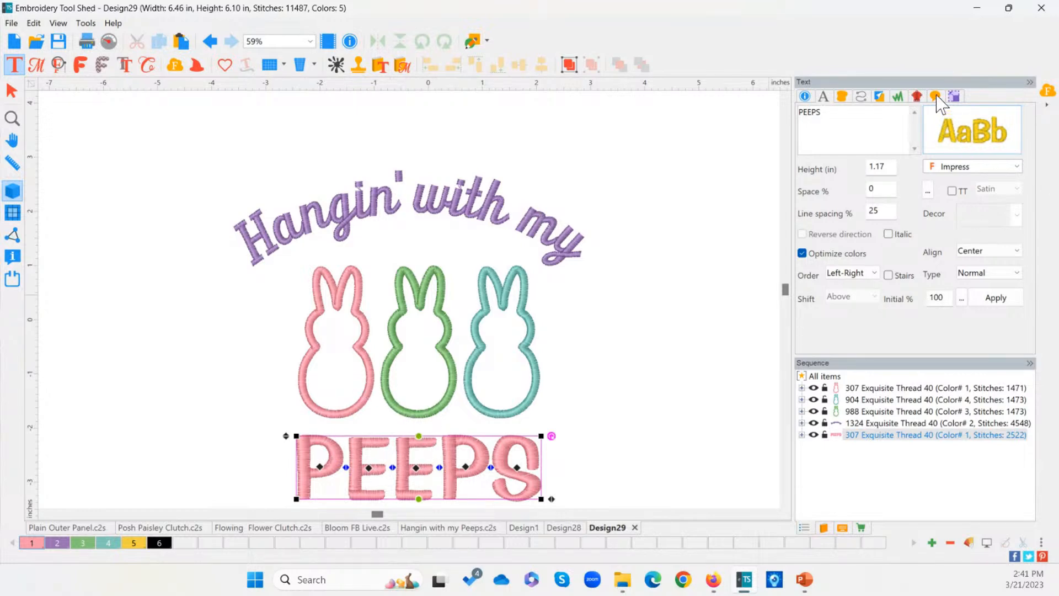
key("ctrl")
key("ctrl")
key("ctrl")
key("ctrl")
key("ctrl")
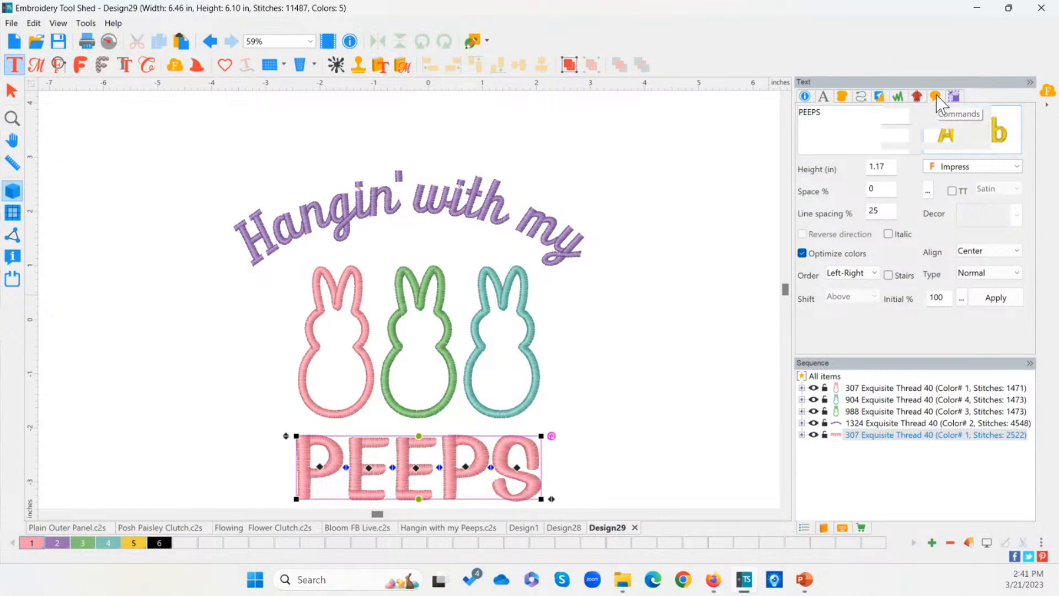
Set the color change command of the PEEPS text to chars and apply it
left_click(936, 97)
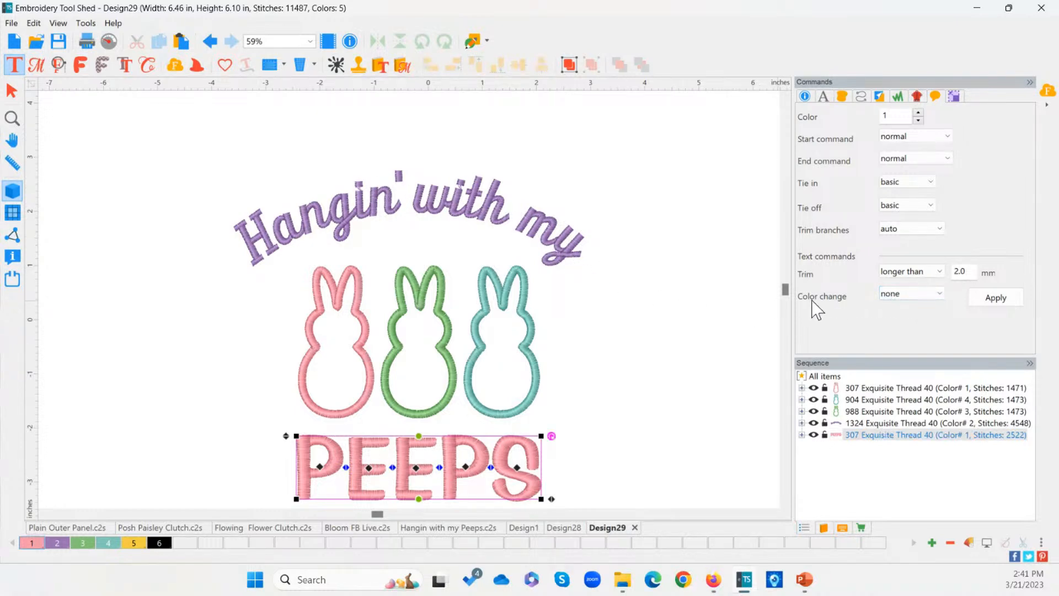
left_click(896, 294)
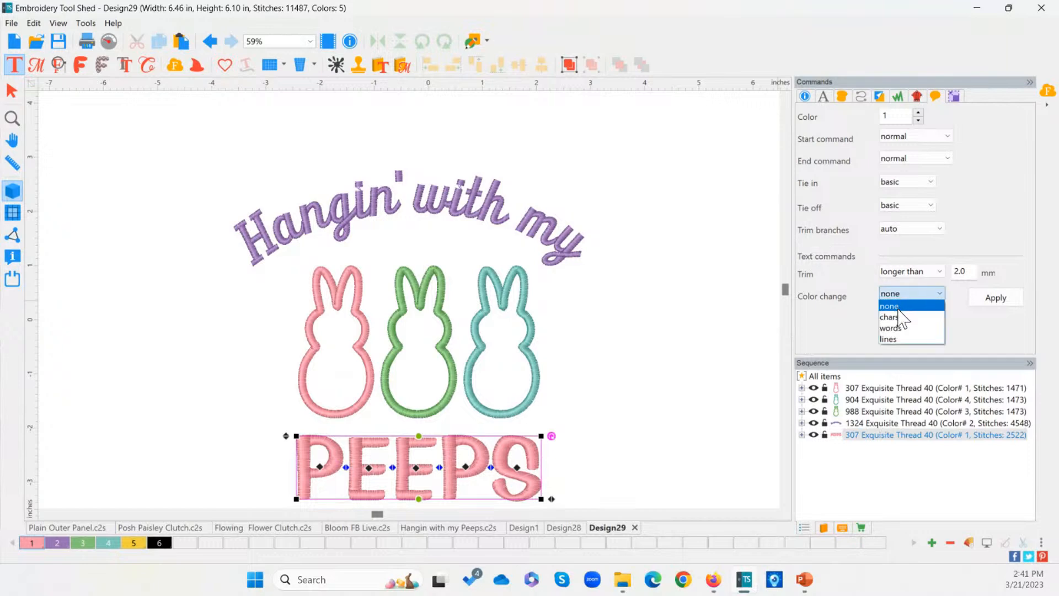
left_click(899, 320)
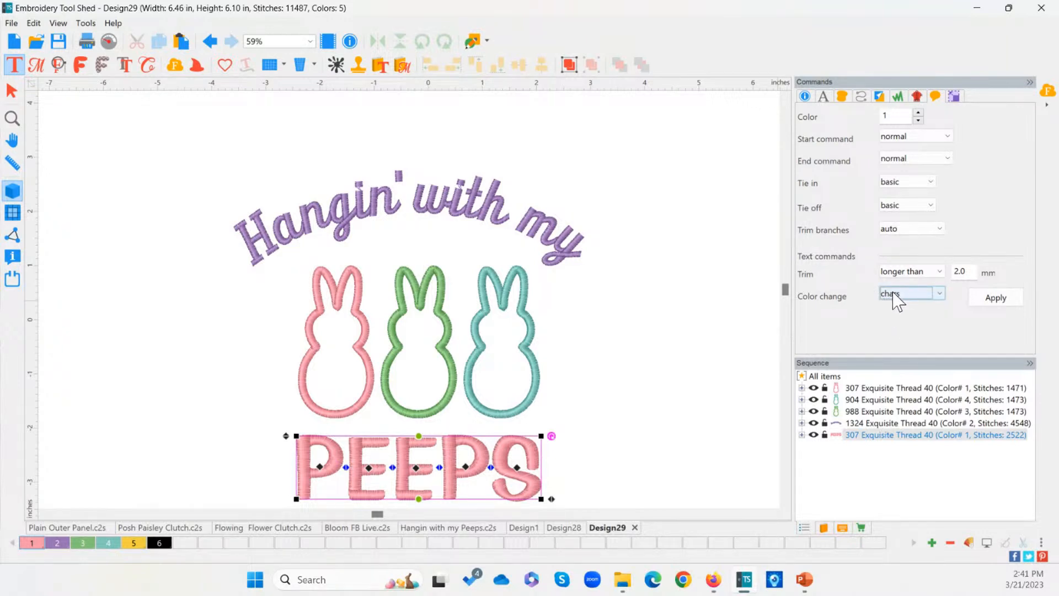
left_click(988, 303)
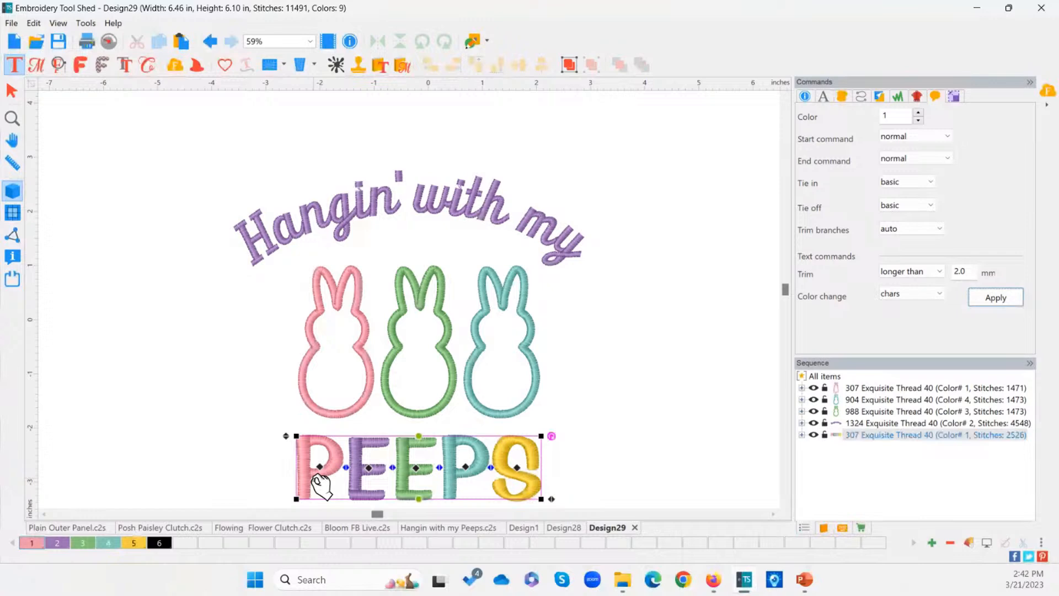
Try color 6 as the starting color of the PEEPS letters and return them to color 1
left_click(159, 543)
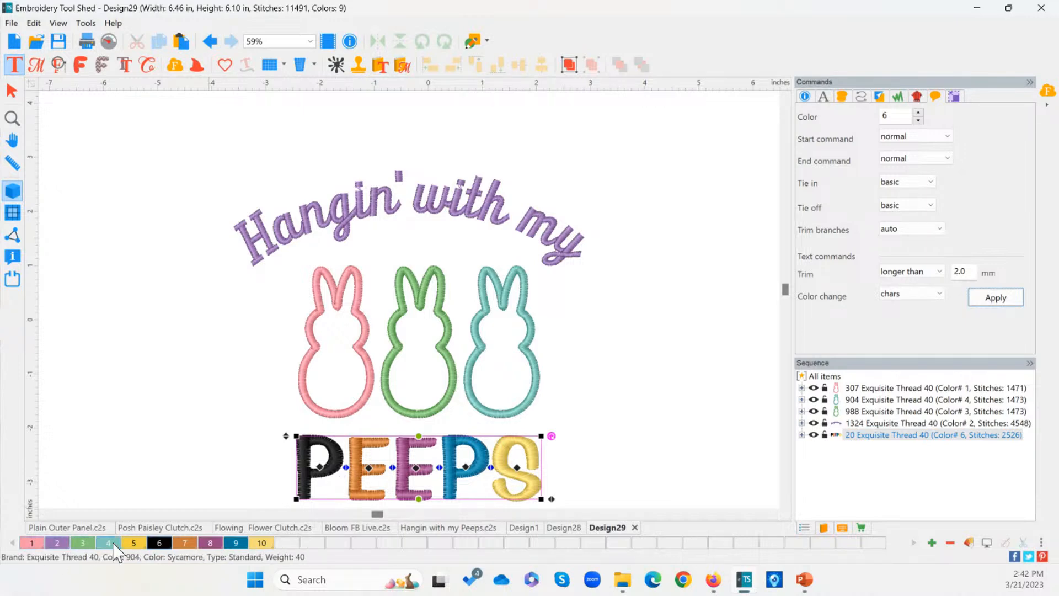
left_click(37, 545)
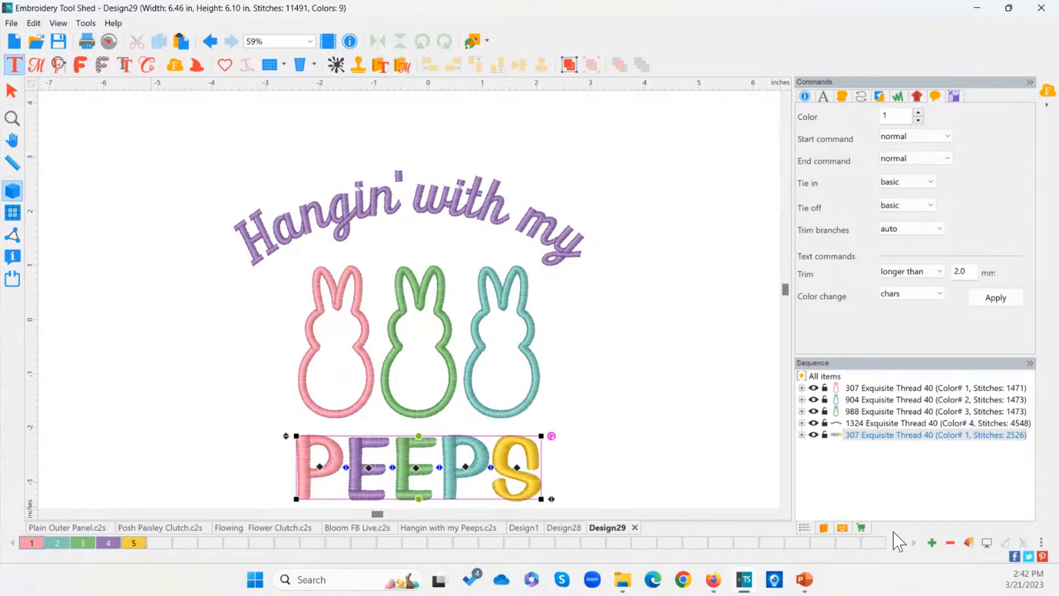
Add a sixth color to the thread palette and set it to black from Exquisite Thread 40
left_click(933, 544)
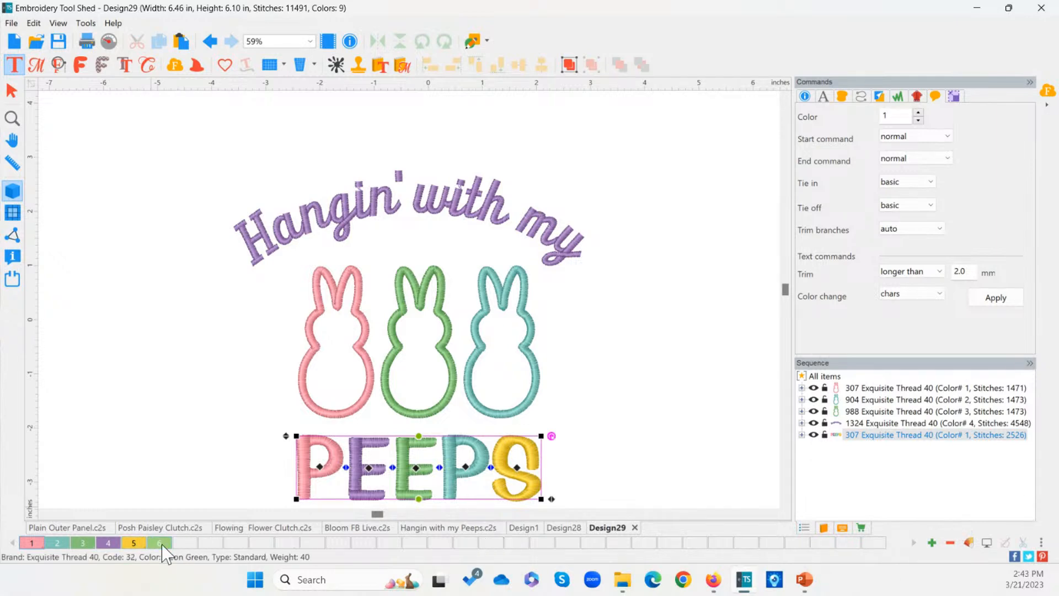
left_click(162, 546)
double_click(163, 545)
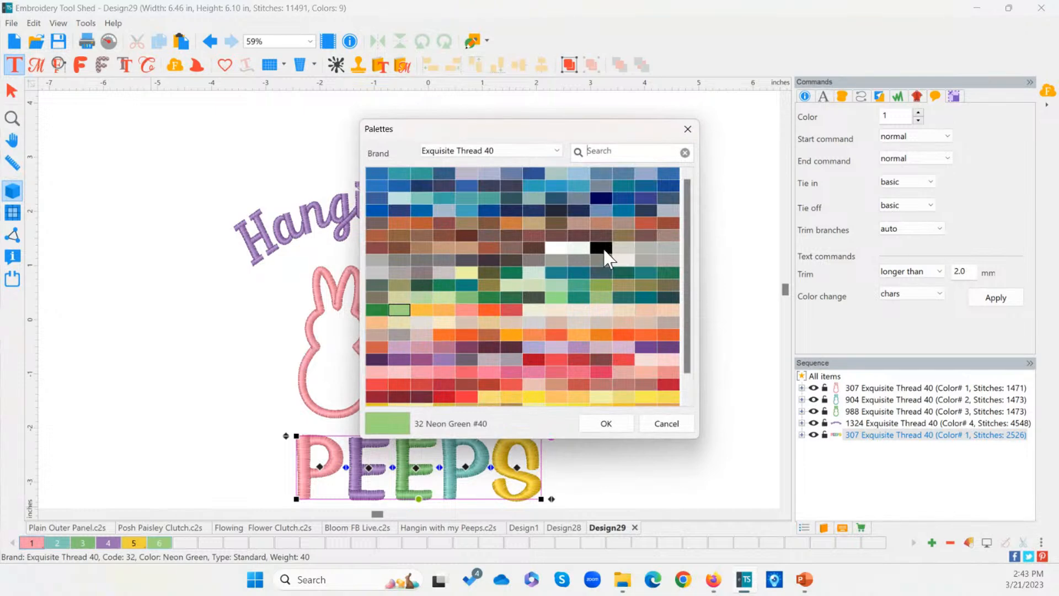
left_click(606, 249)
left_click(598, 421)
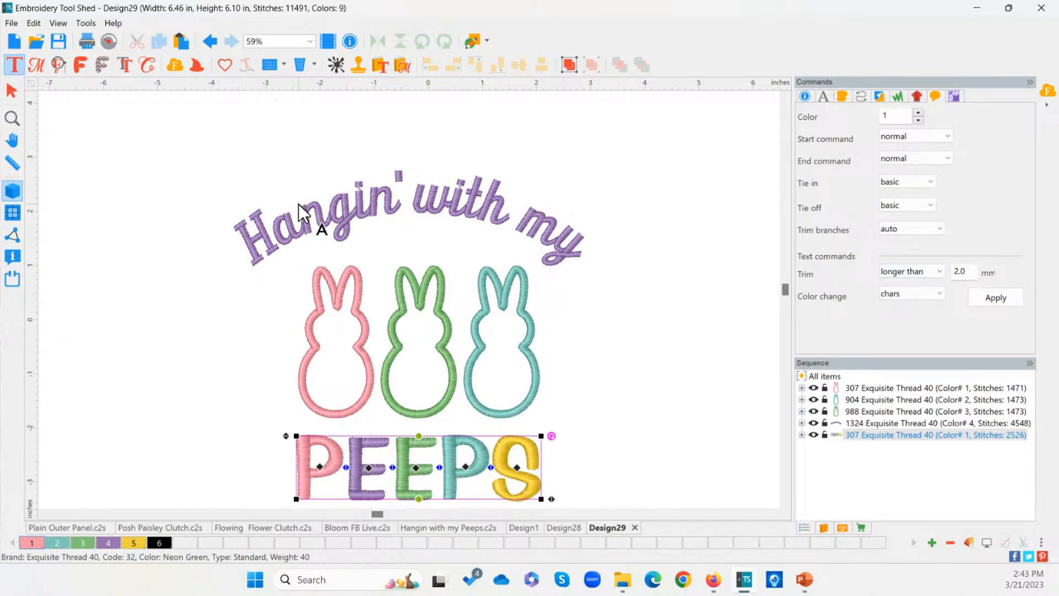
Review the trim options of the arched "Hangin' with my" lettering and pick "longer than" with 2.0 mm
left_click(306, 222)
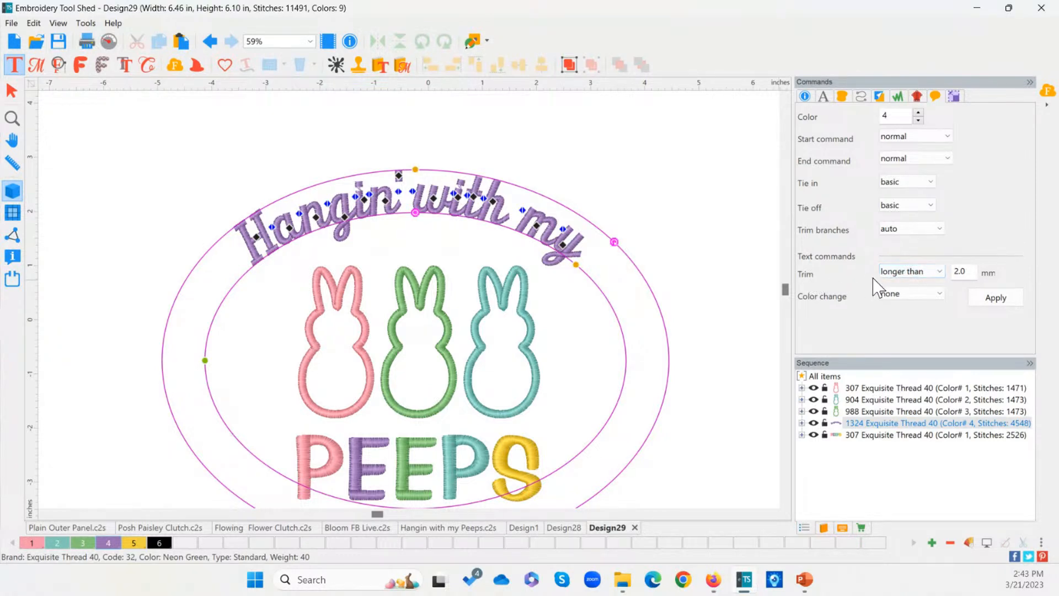
left_click(902, 275)
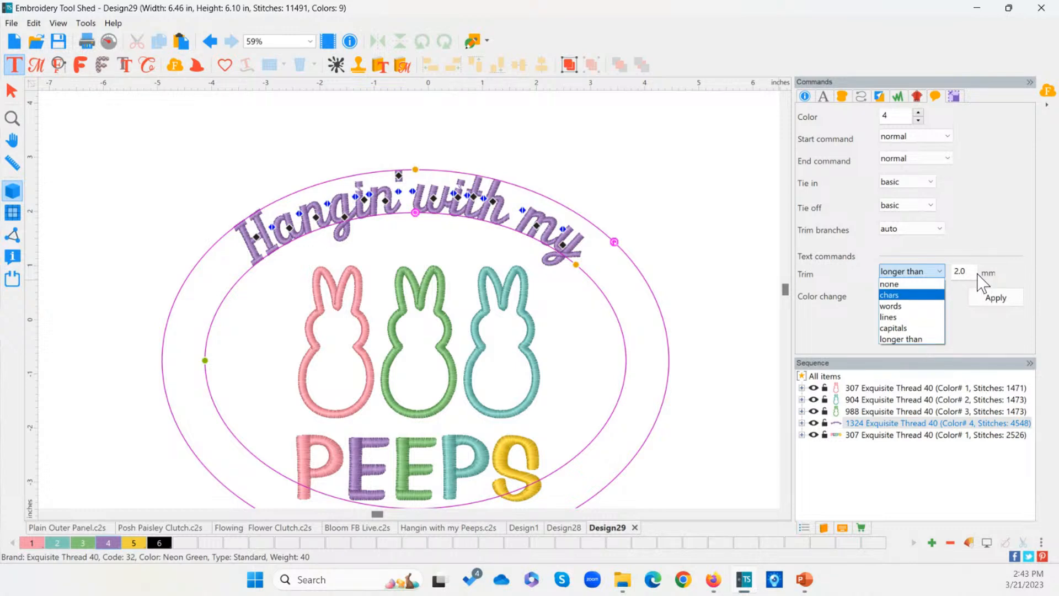
left_click(909, 340)
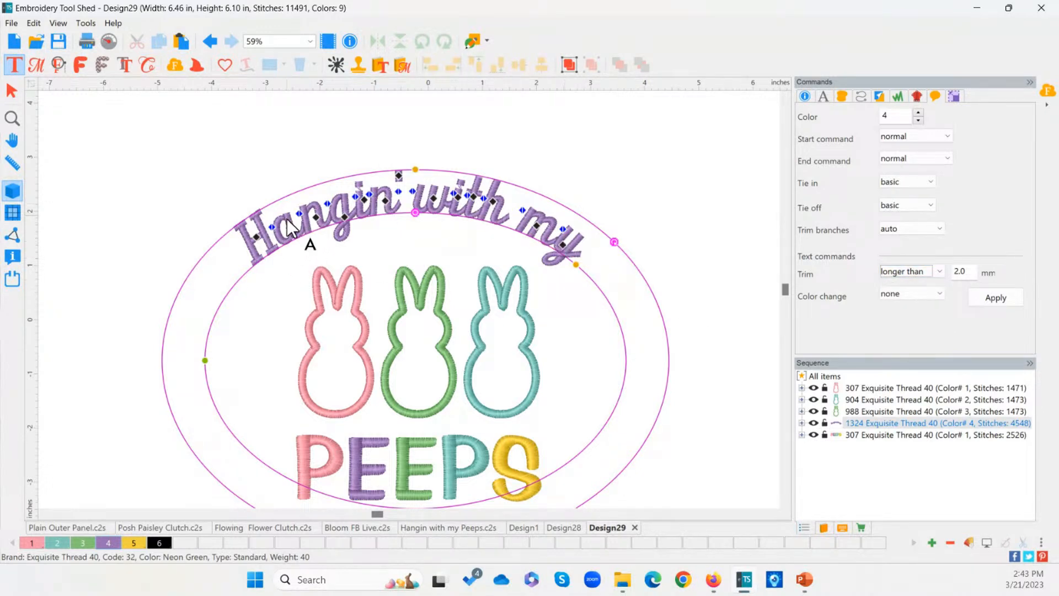
Try the capitals trim option on the arched "Hangin' with my" lettering and return it to "longer than" with 2.0 mm
left_click(888, 274)
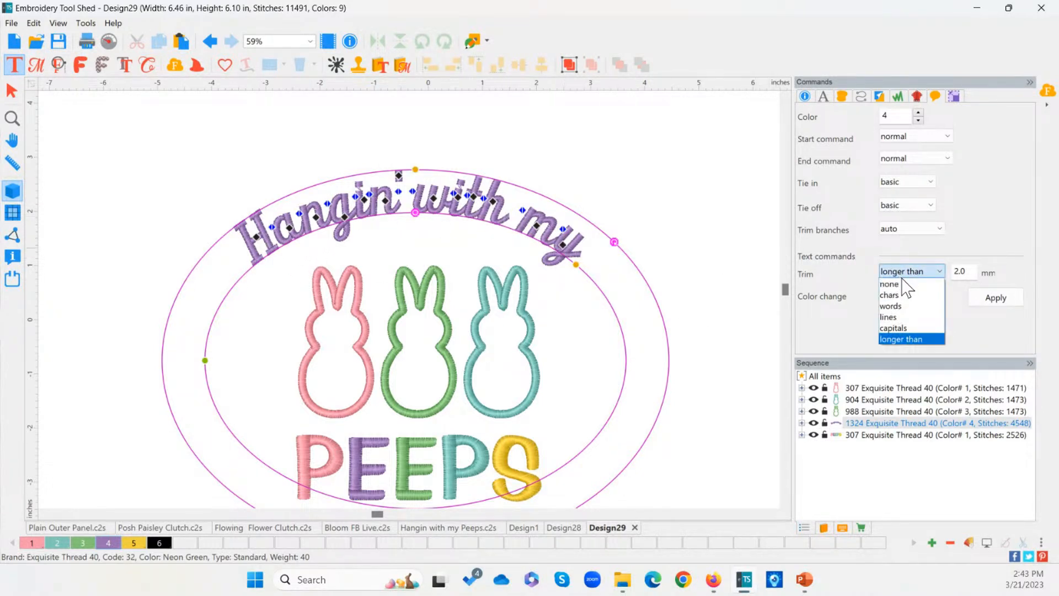
left_click(894, 328)
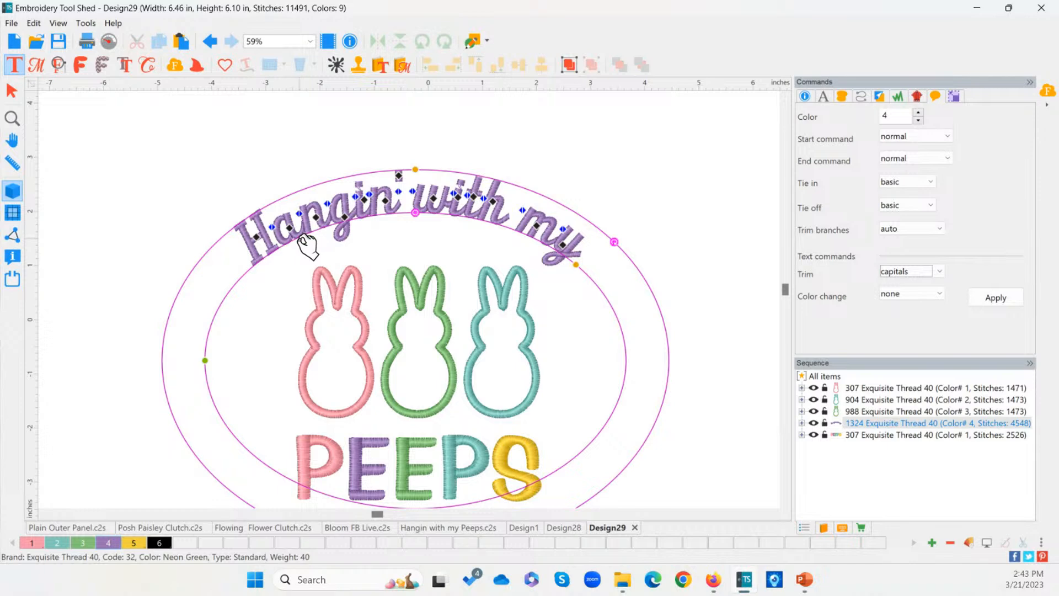
left_click(889, 271)
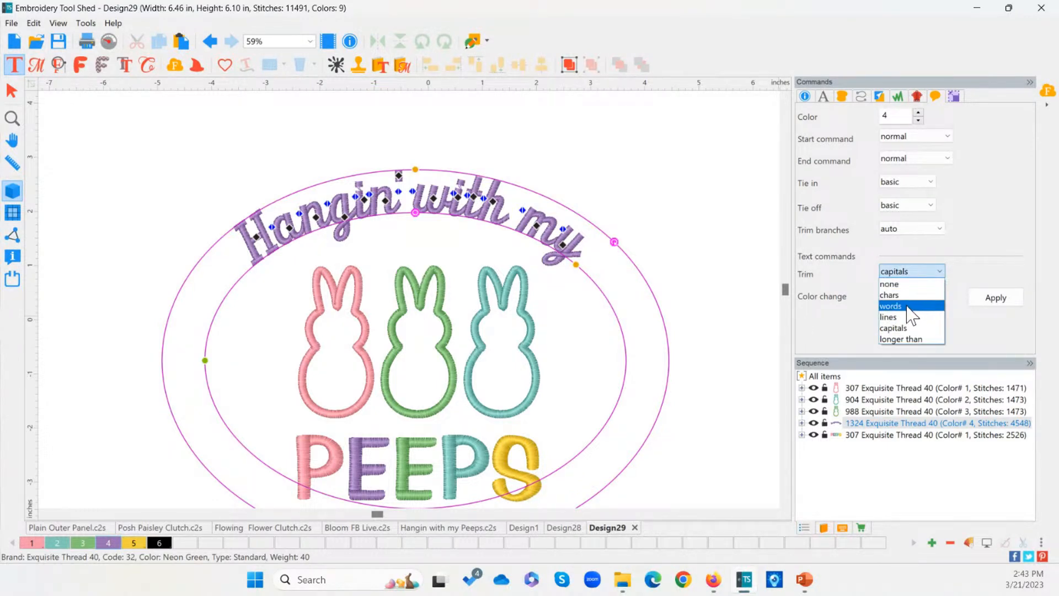
left_click(903, 339)
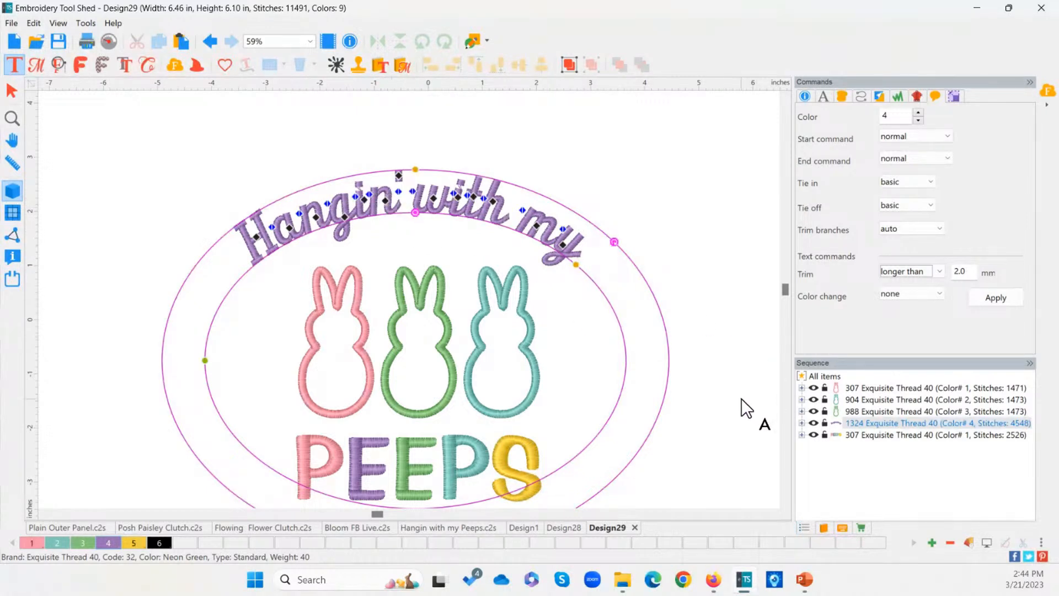
left_click(82, 182)
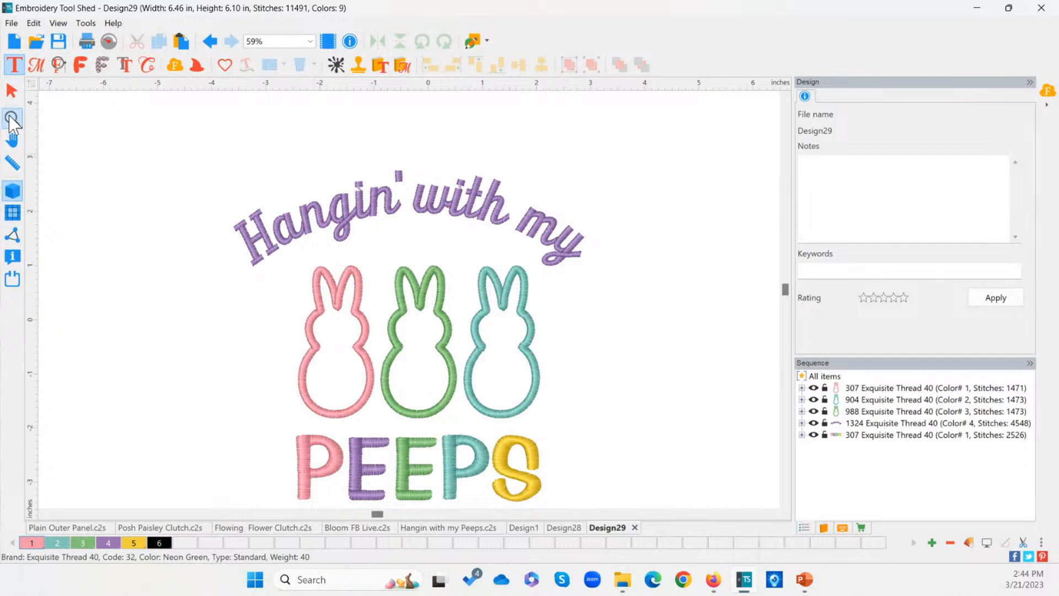
Select the arched "Hangin' with my" lettering and browse its list of available fonts without choosing another one
left_click(12, 90)
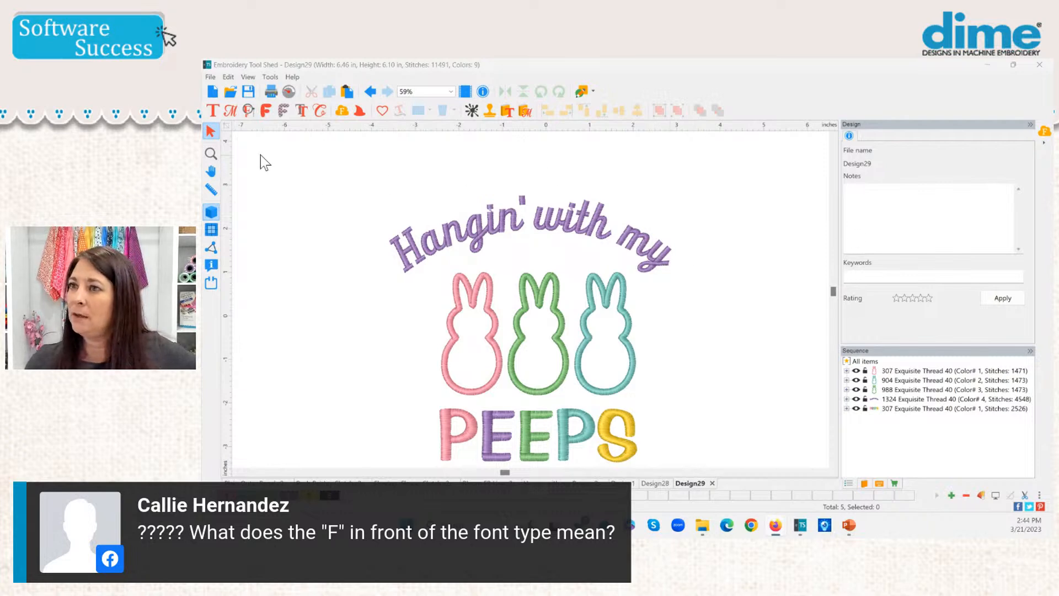
left_click(447, 234)
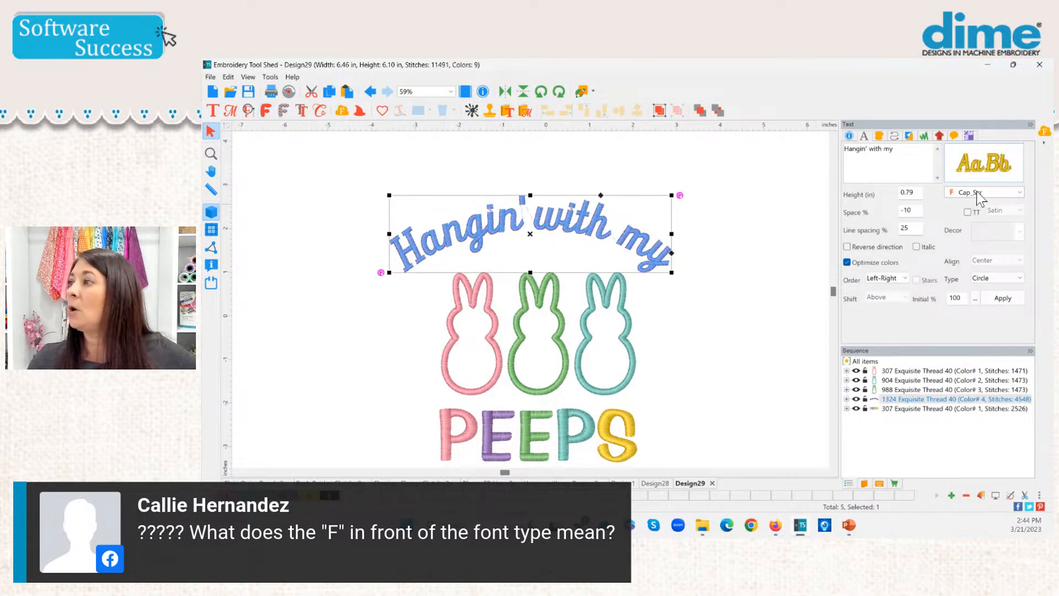
left_click(979, 194)
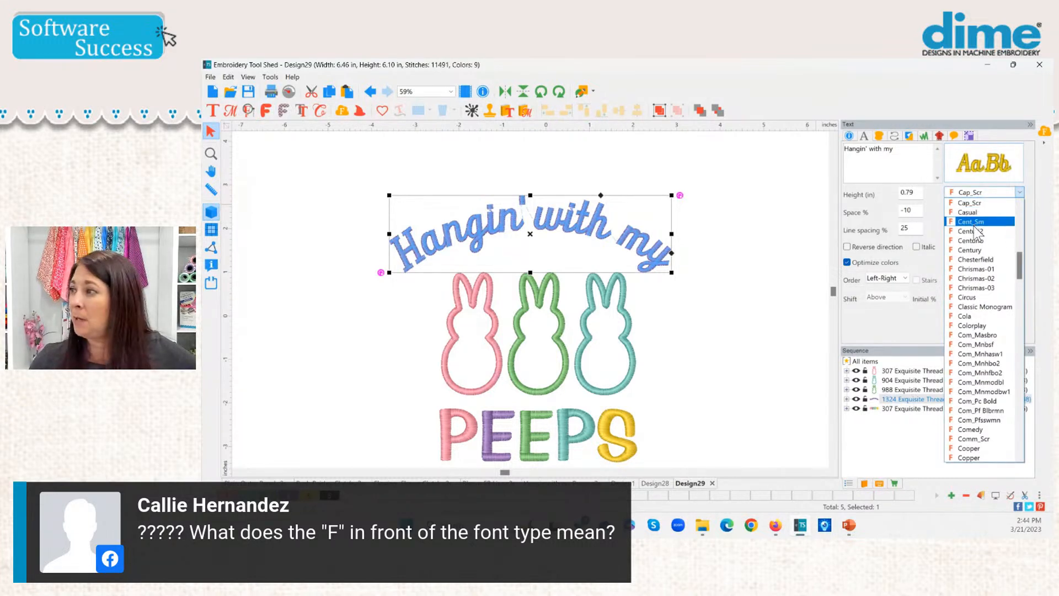
left_click_drag(1022, 276, 1022, 218)
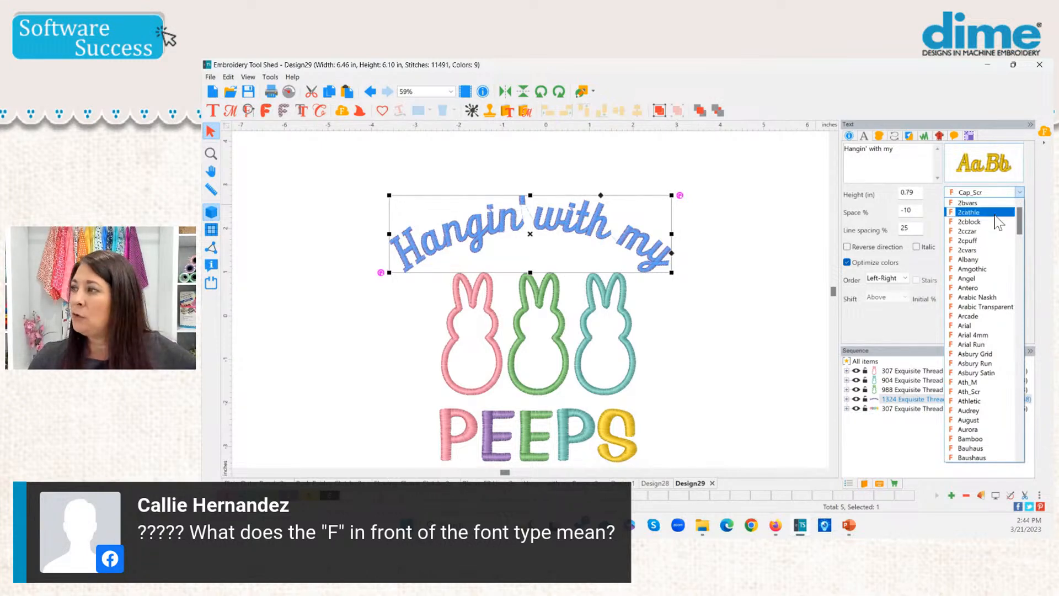
left_click_drag(1020, 224, 1048, 456)
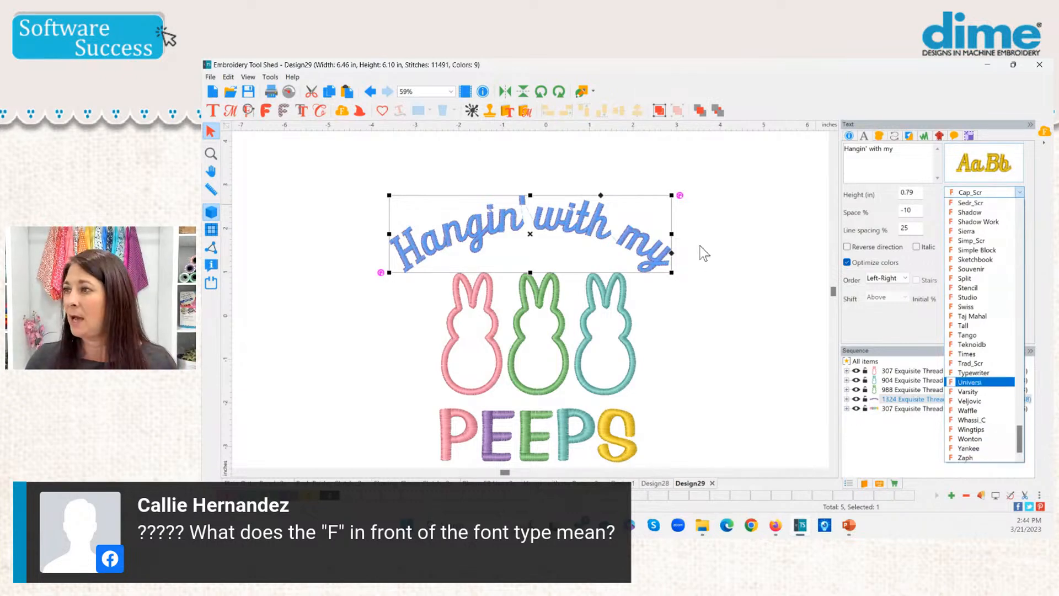
left_click(715, 250)
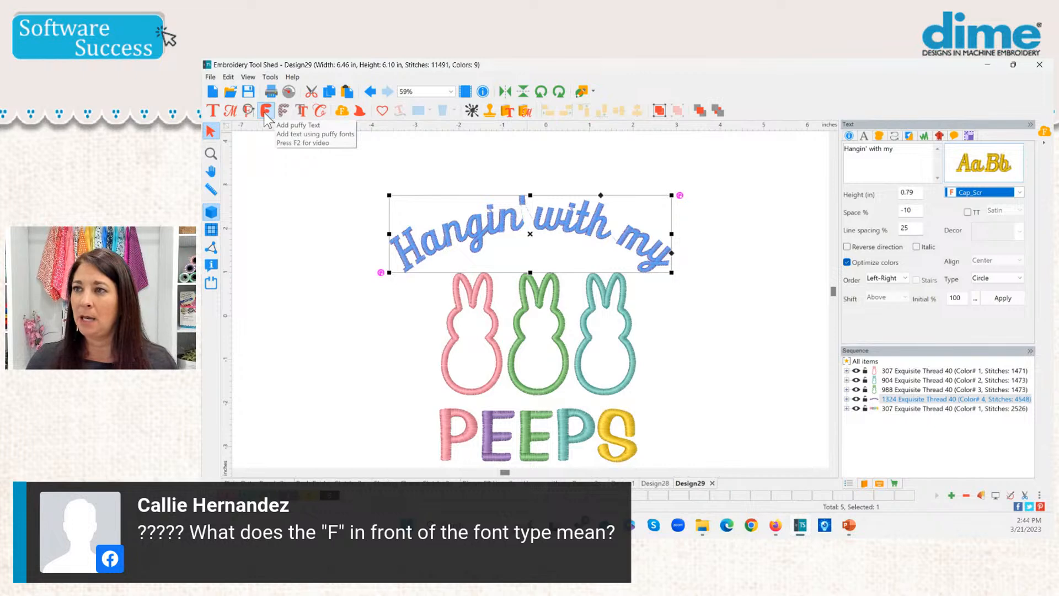
Add a small-text letter A in the empty area beside the arched lettering and view the available small fonts
left_click(248, 113)
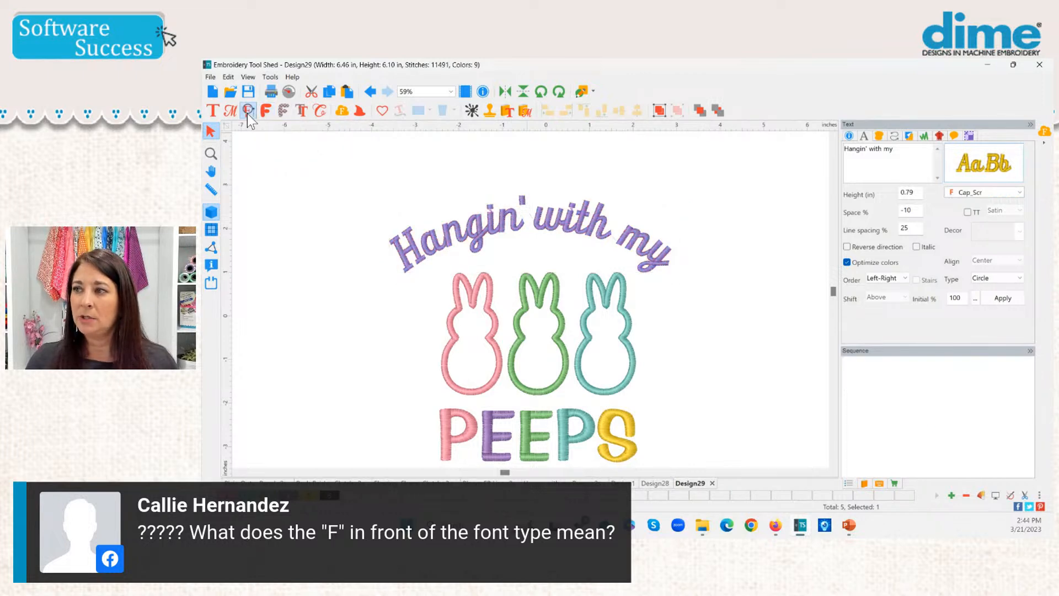
left_click(571, 208)
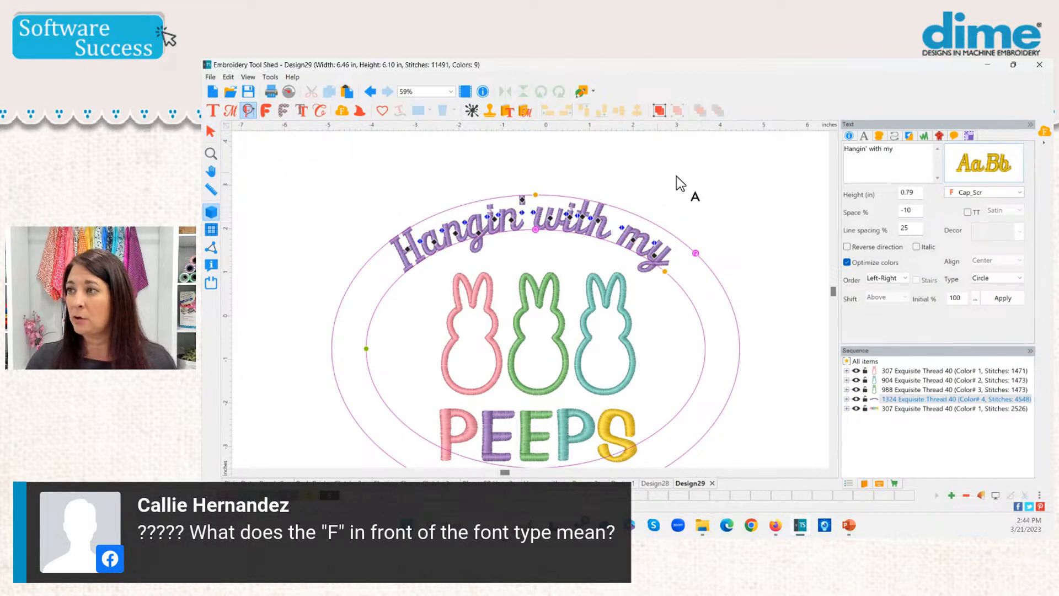
left_click(737, 186)
left_click(737, 203)
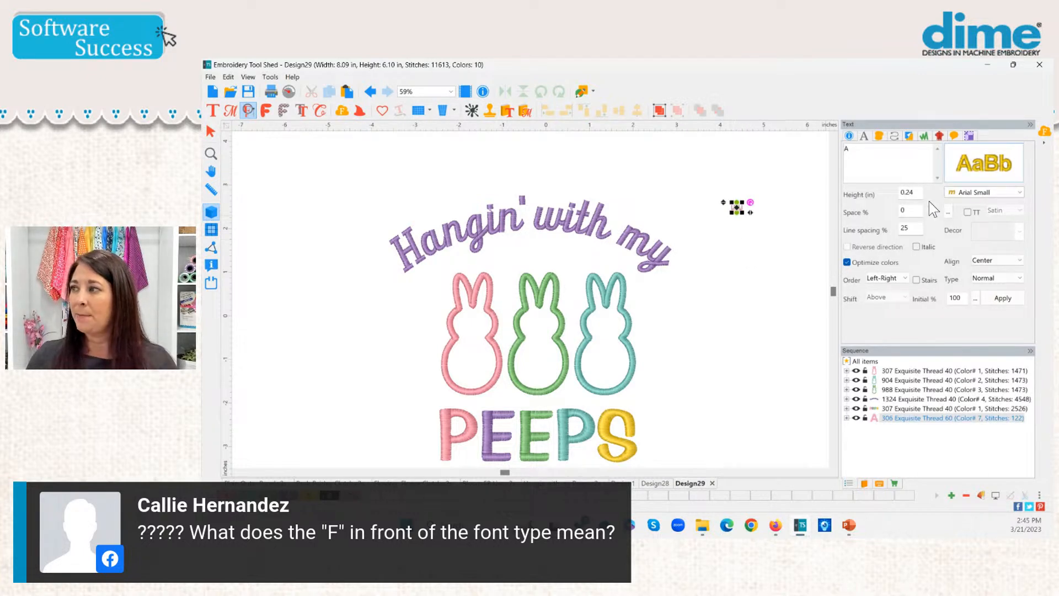
left_click(999, 194)
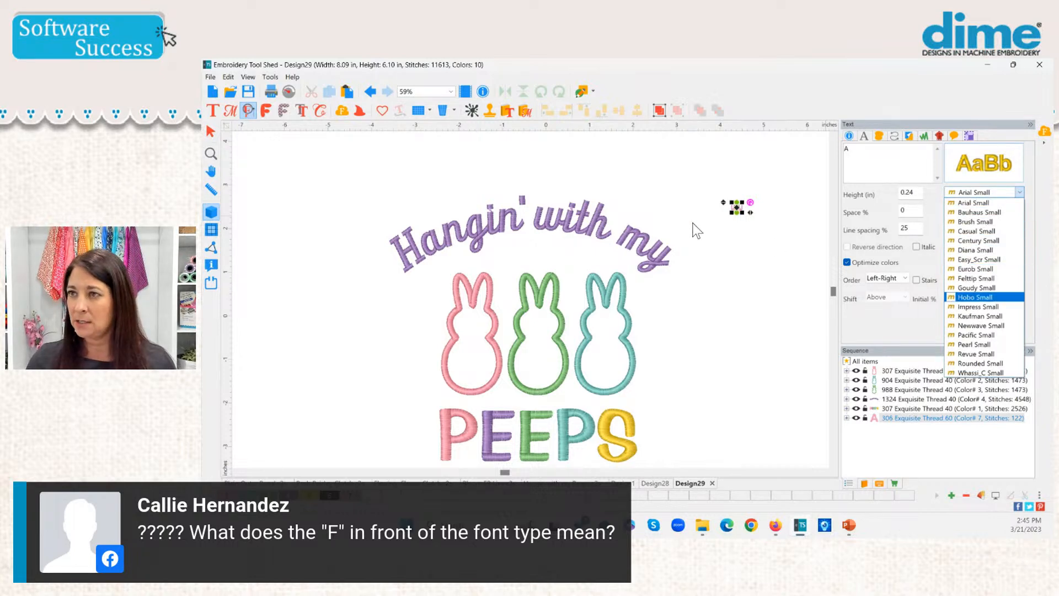
left_click(212, 131)
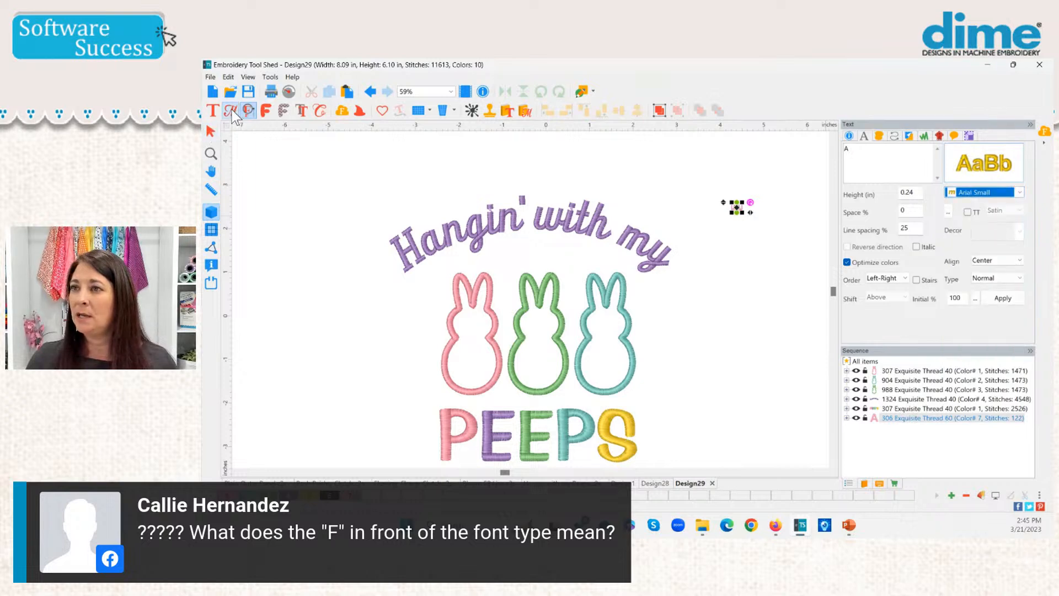
Add a puffy-text letter A beside the small one and view the available puffy fonts
left_click(265, 112)
left_click(747, 285)
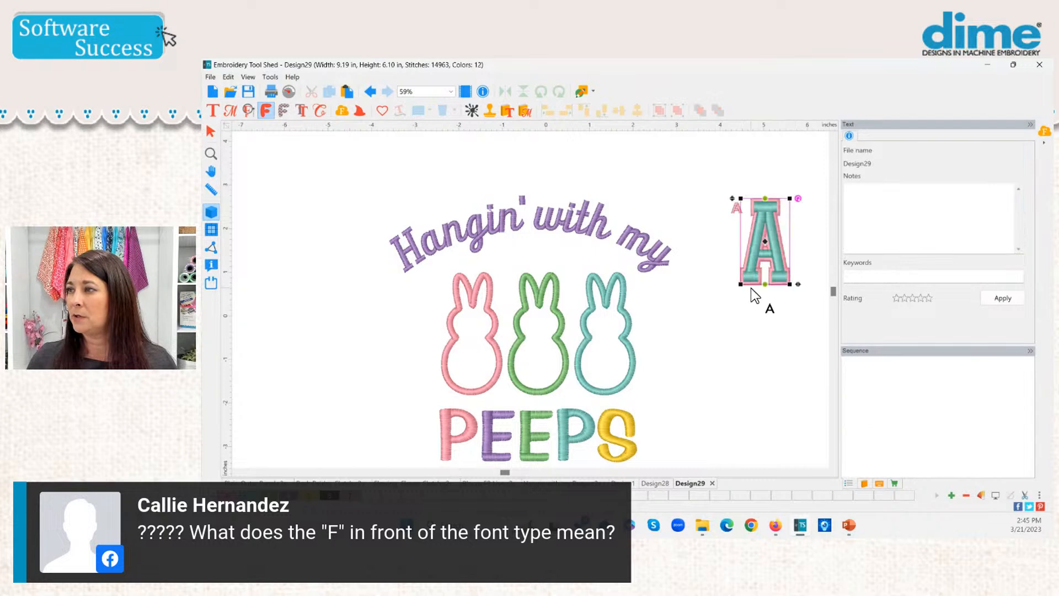
left_click(985, 194)
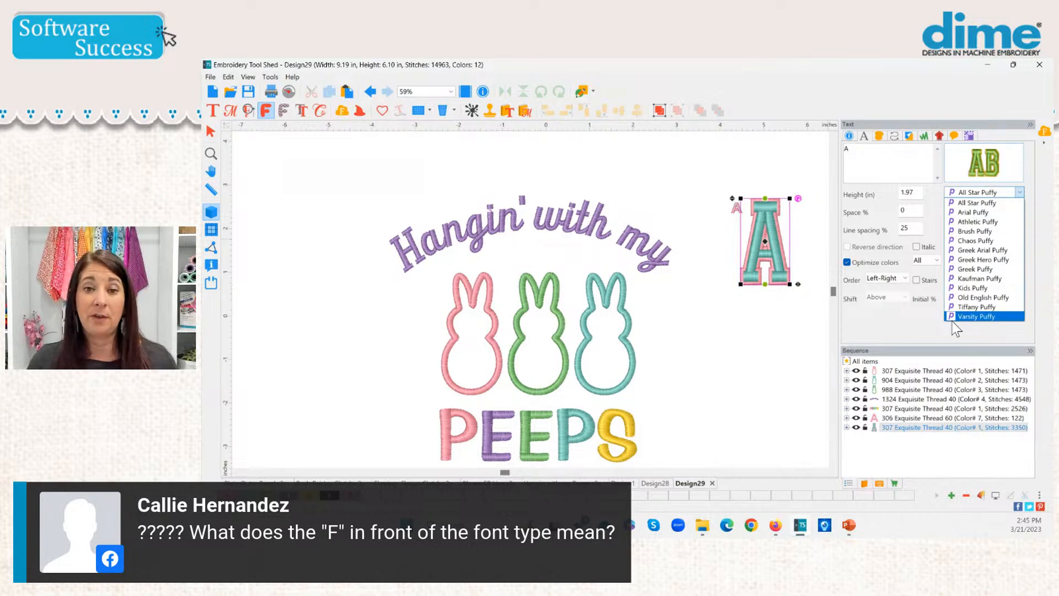
Select both the small and the puffy test letters A together and delete them
left_click(763, 236)
left_click(709, 174)
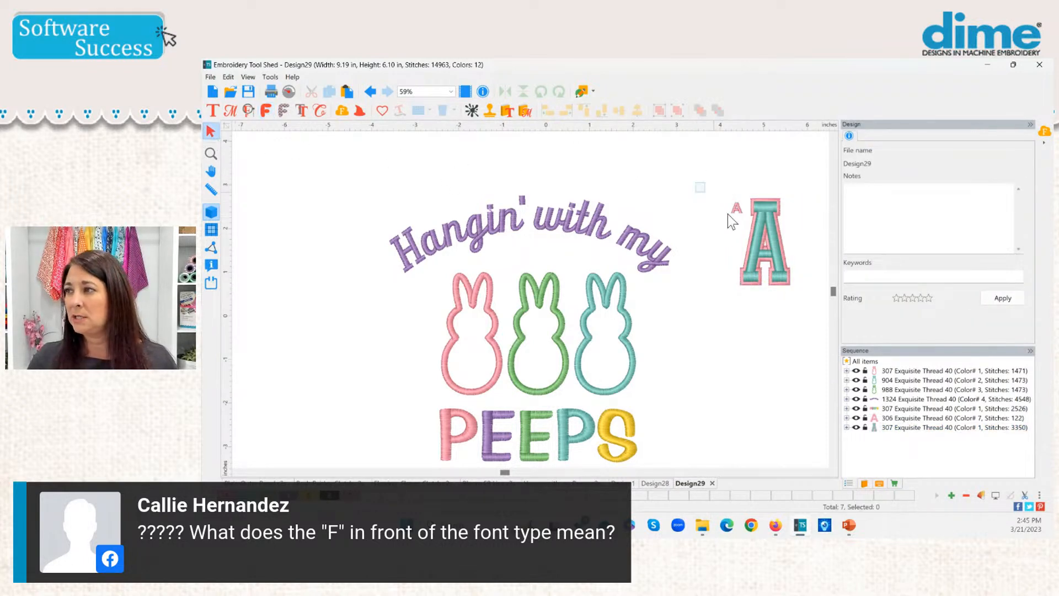
left_click_drag(696, 183, 819, 336)
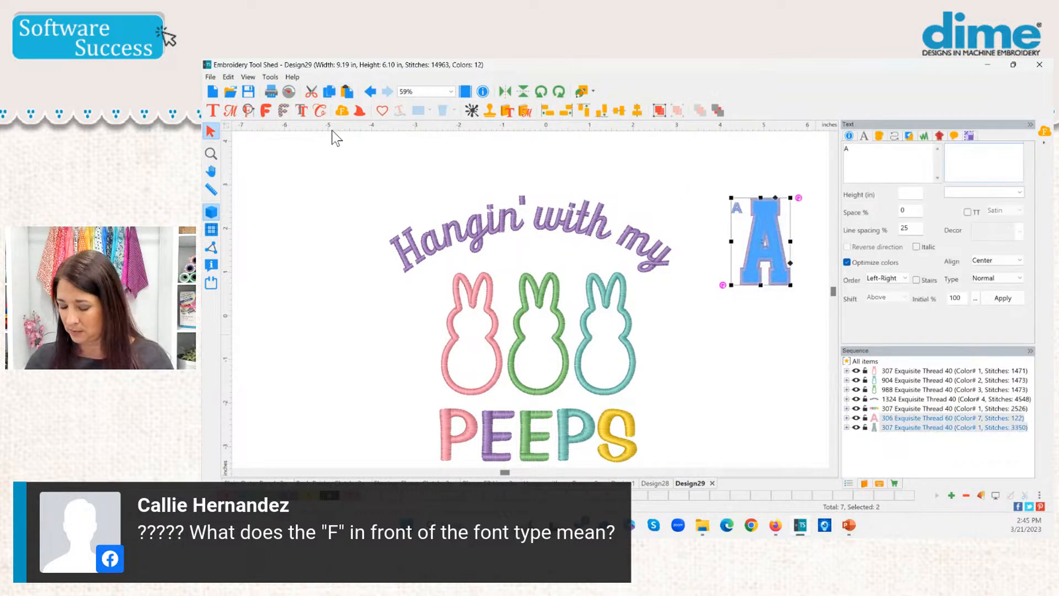
key("Delete")
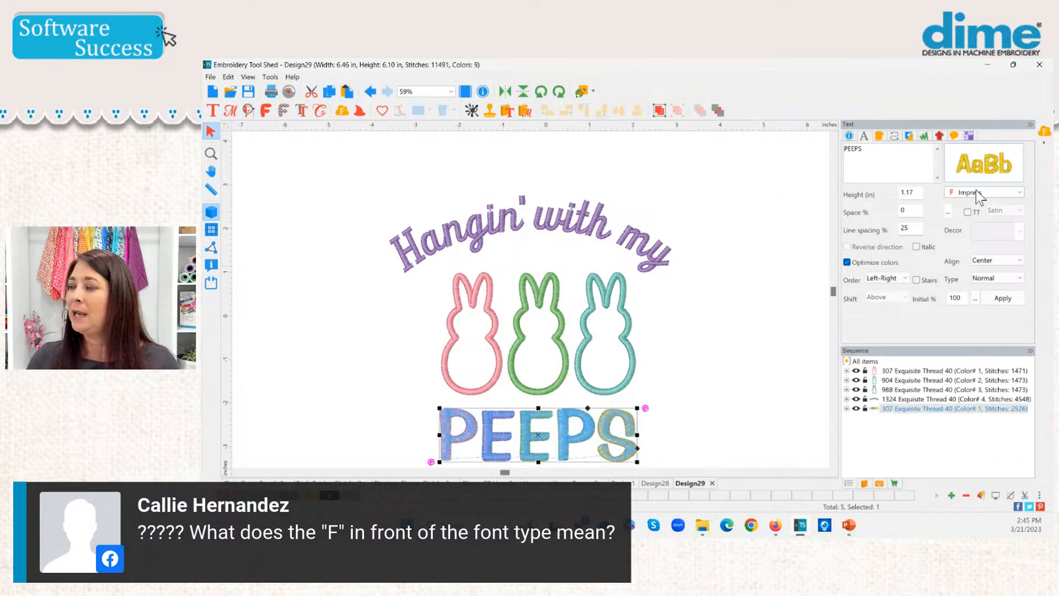
View the font list of the PEEPS text and keep Impress as its font
left_click(975, 193)
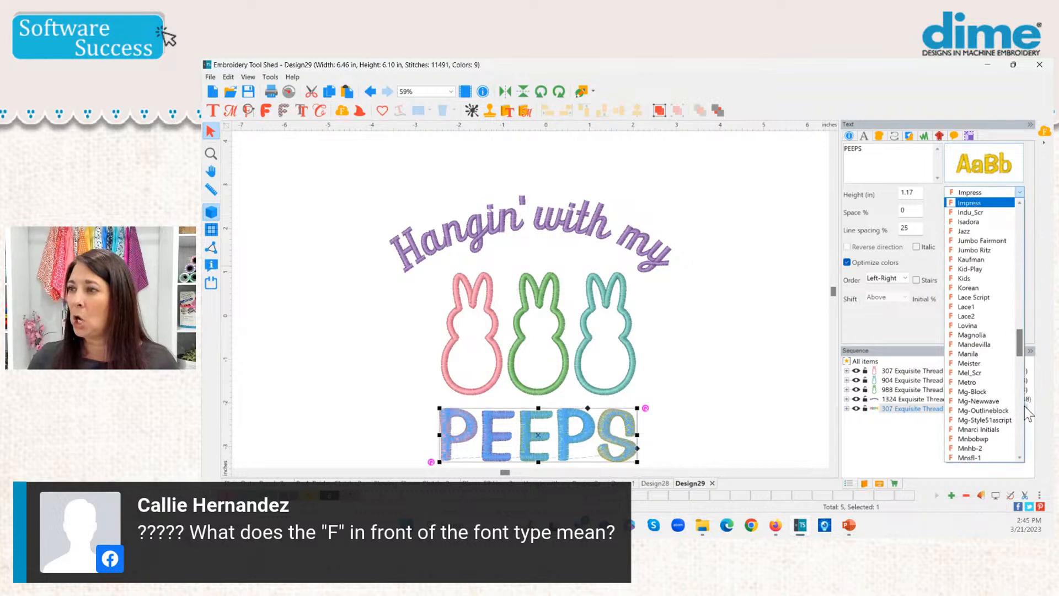
left_click(737, 397)
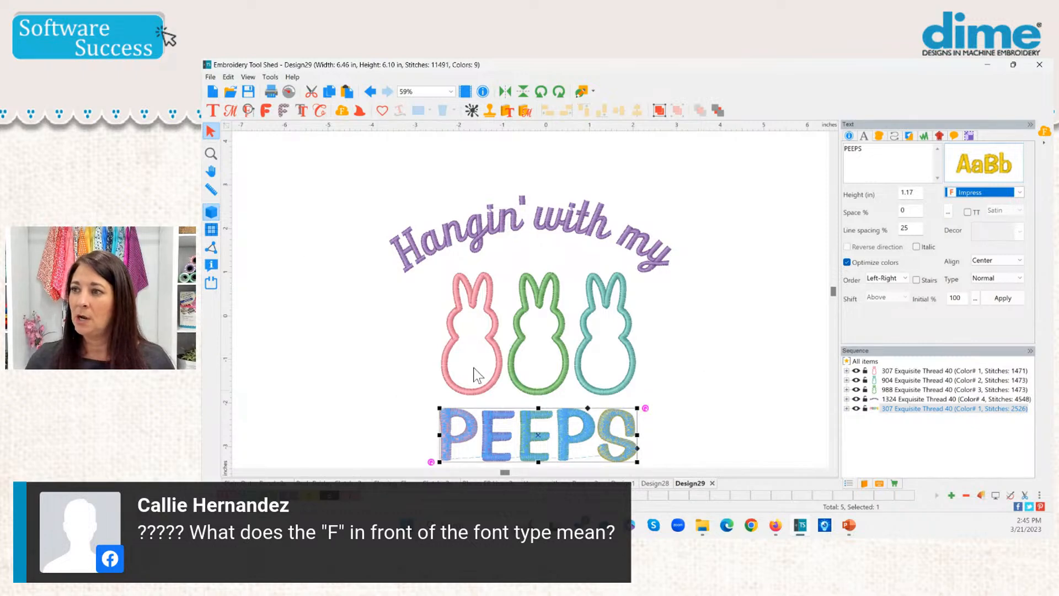
left_click(246, 210)
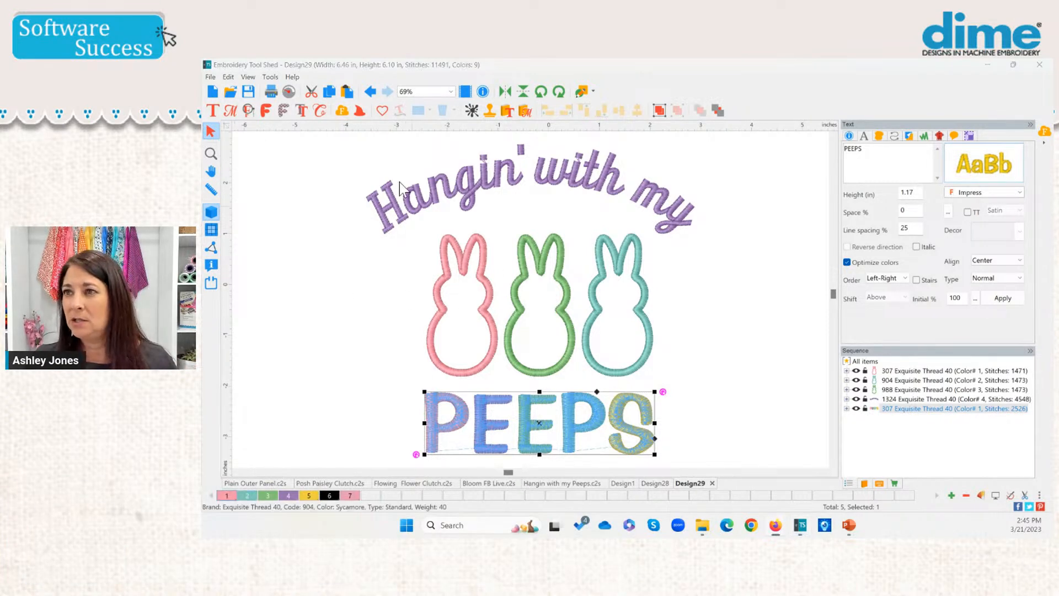
Add a period as a new regular text beside the bunnies and delete the stray letter A placed over it
left_click(211, 112)
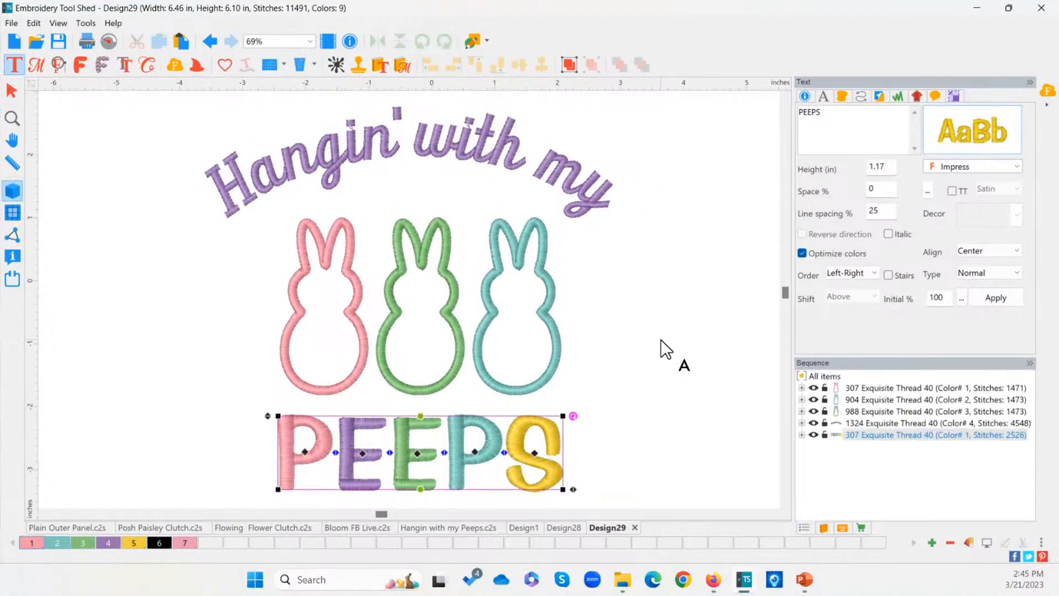
left_click(660, 340)
left_click(650, 345)
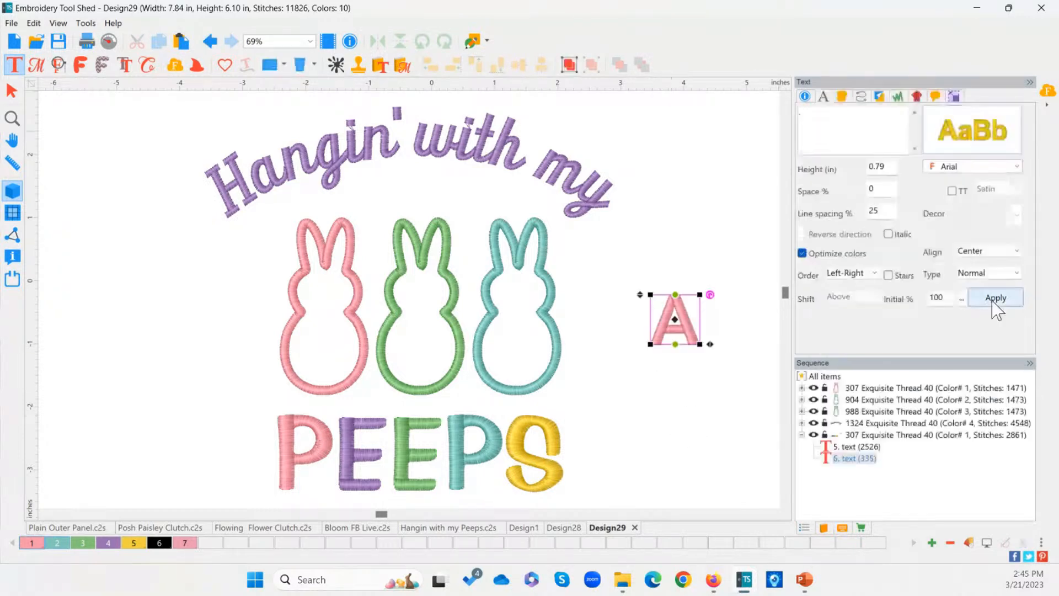
left_click(993, 302)
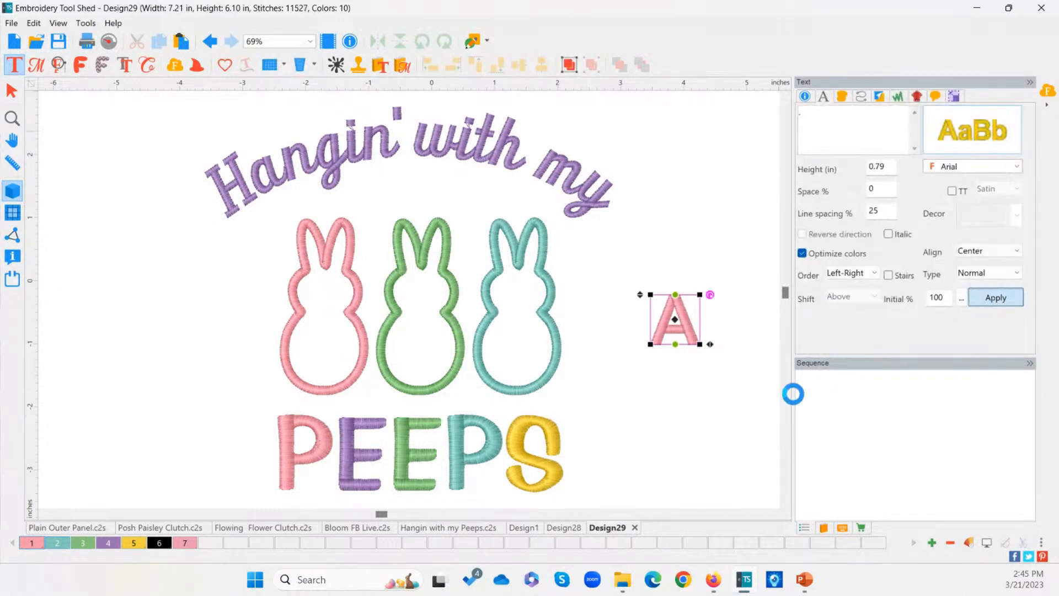
left_click(688, 395)
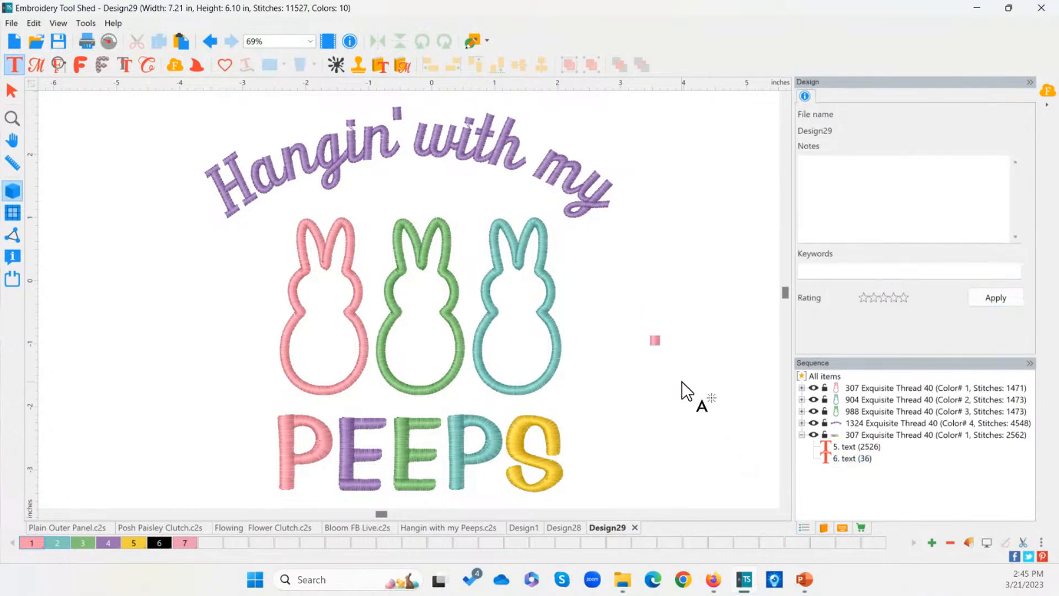
left_click(655, 347)
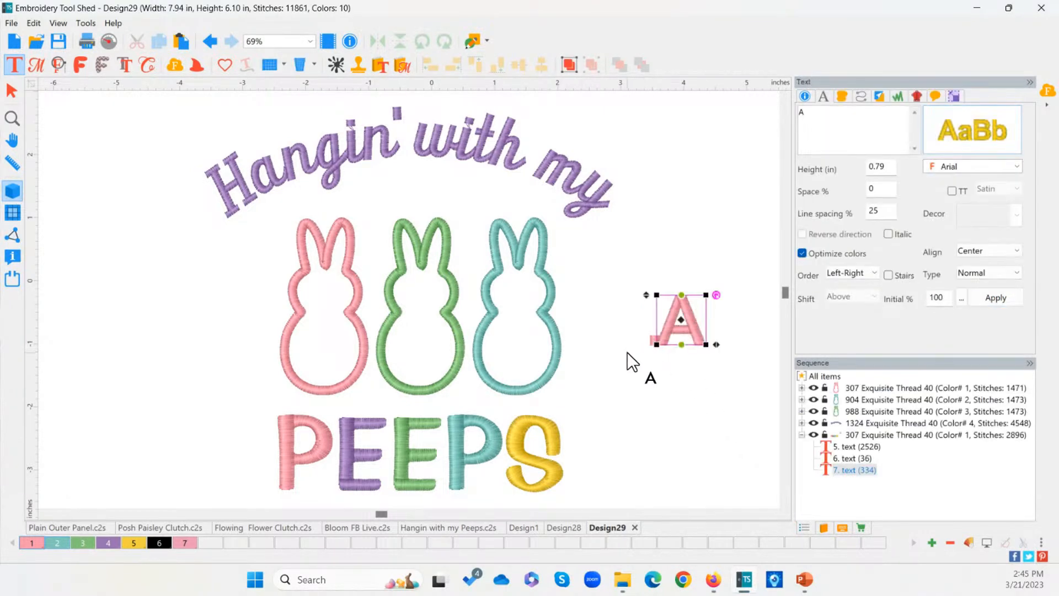
key("Delete")
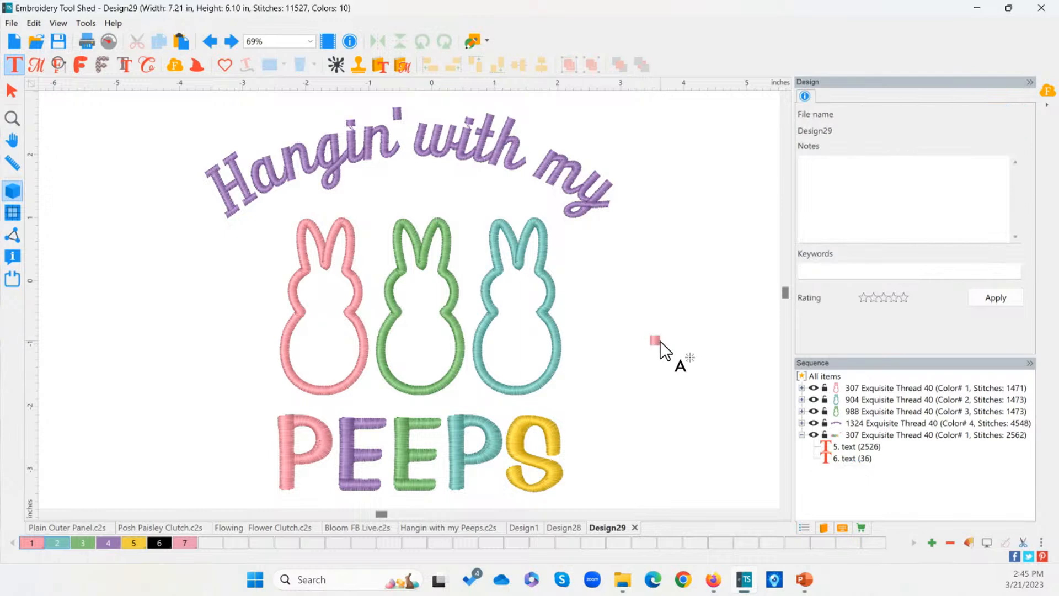
Set the font of the period beside the bunnies to Ath_Scr, apply it and deselect the text
left_click(659, 341)
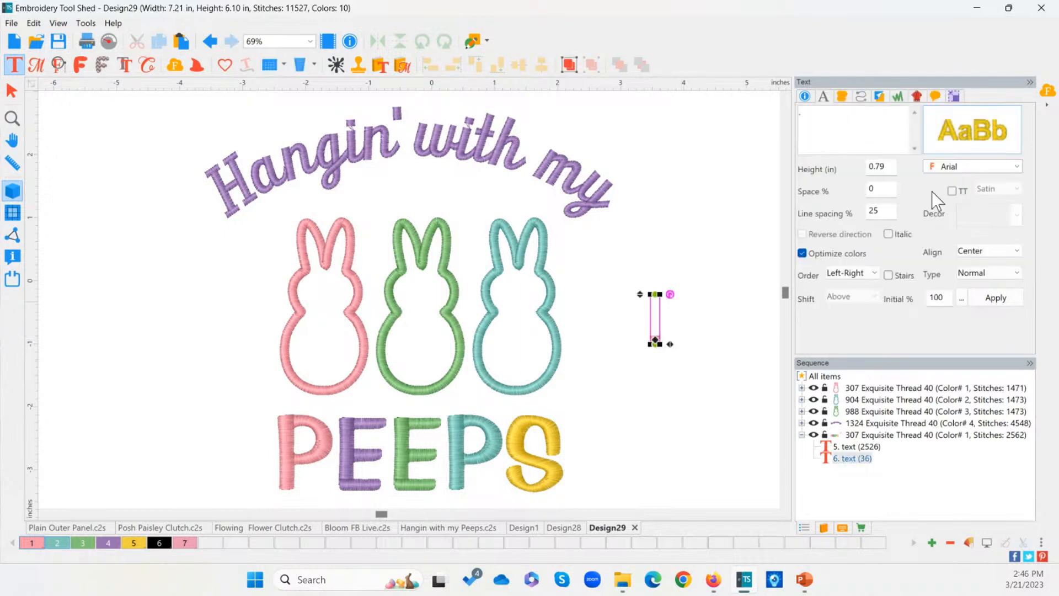
left_click(968, 168)
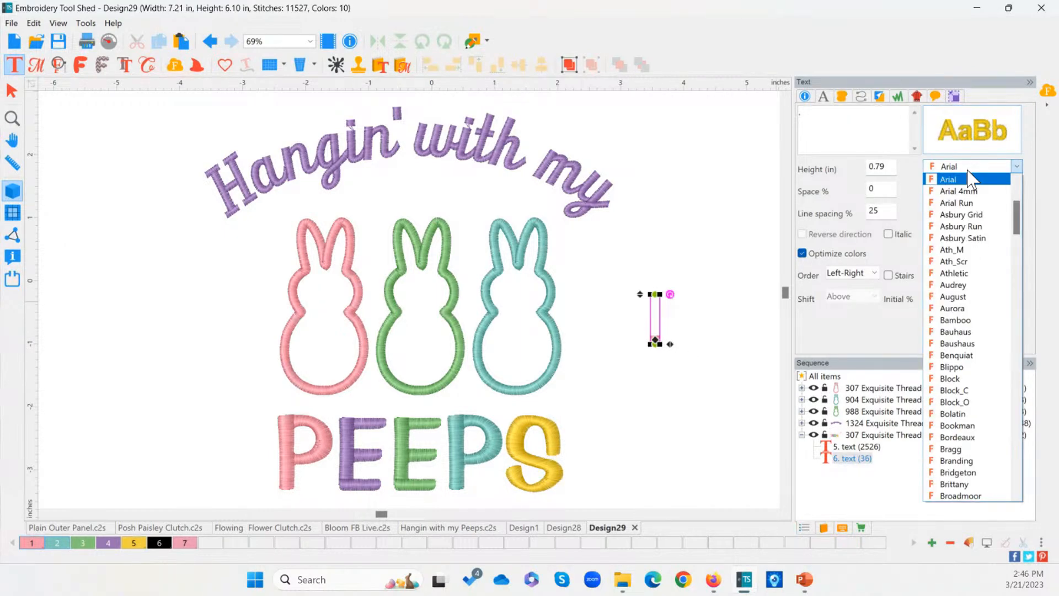
scroll(971, 179, "down", 2)
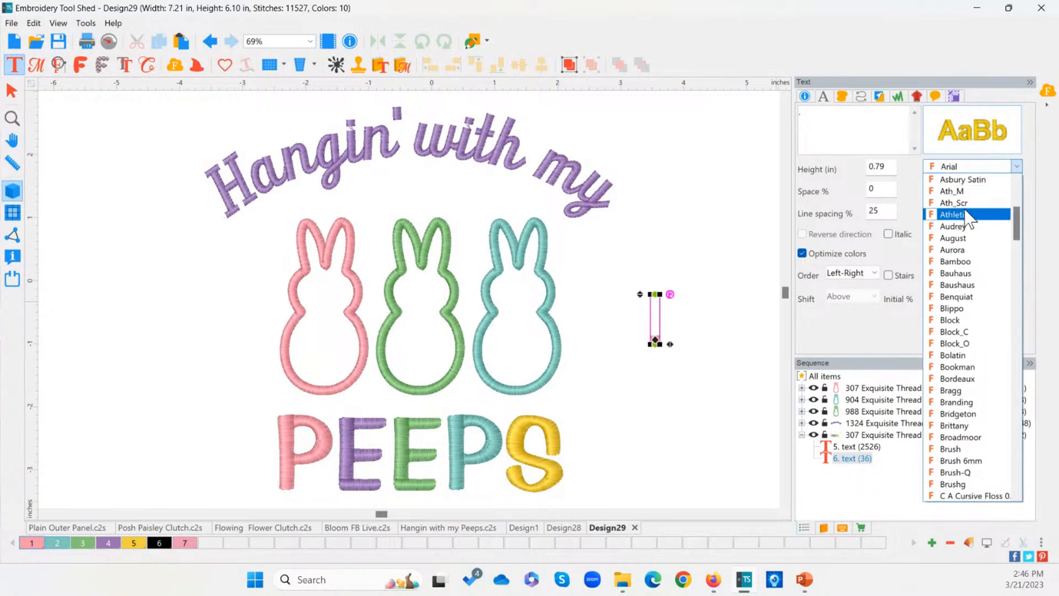
left_click(963, 203)
left_click(983, 301)
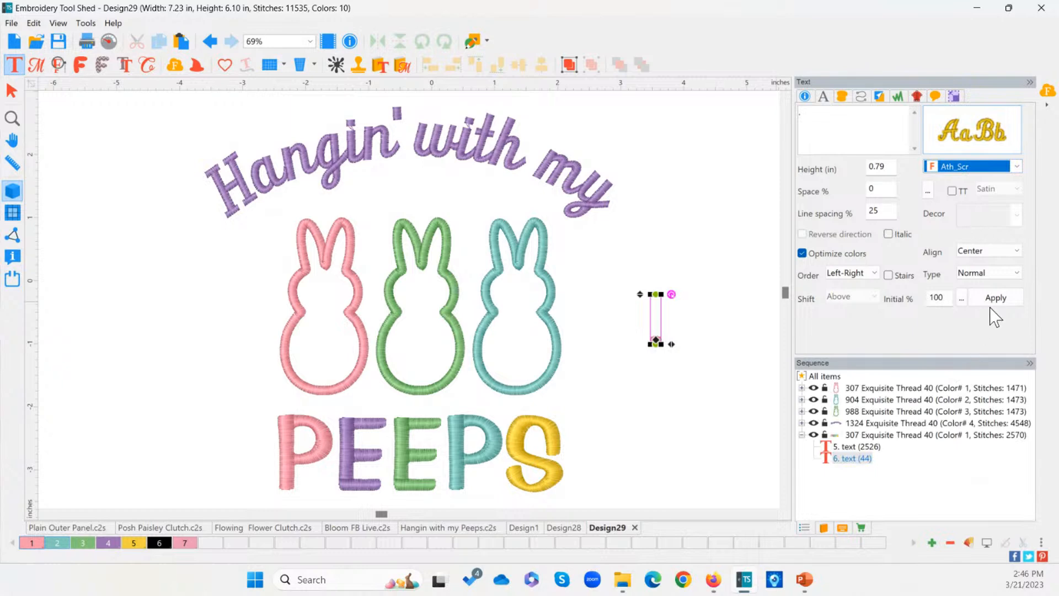
left_click(657, 347)
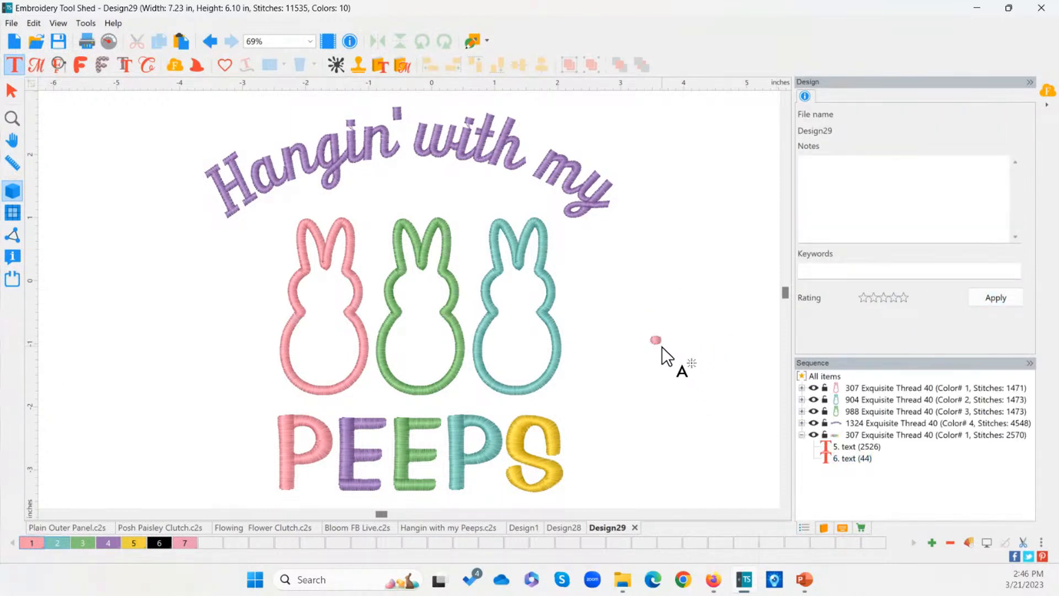
Select the period beside the bunnies and recolor it with black thread, color 6
left_click(12, 90)
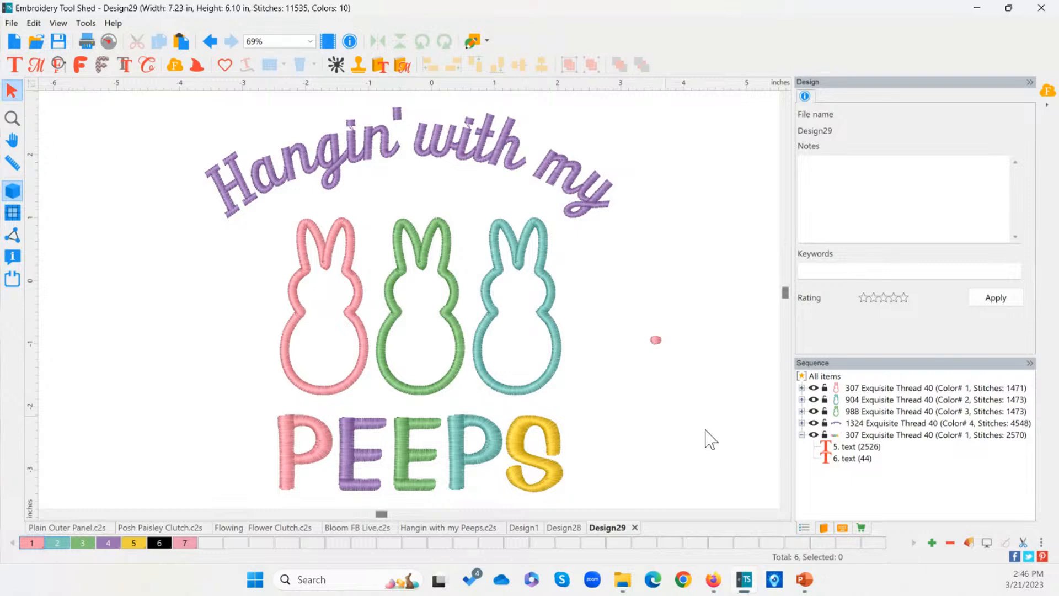
left_click(656, 342)
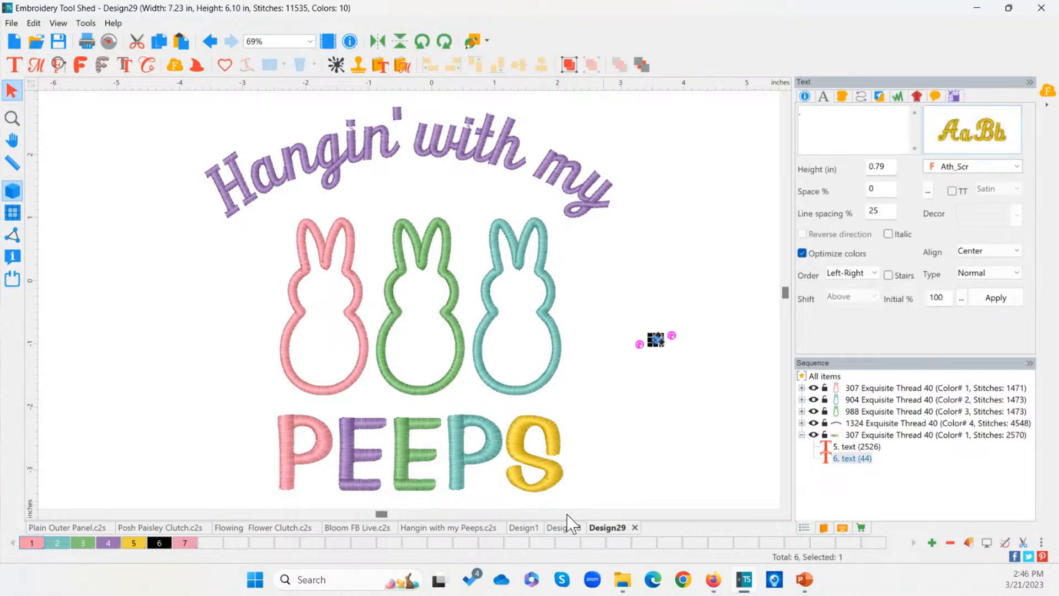
left_click(160, 542)
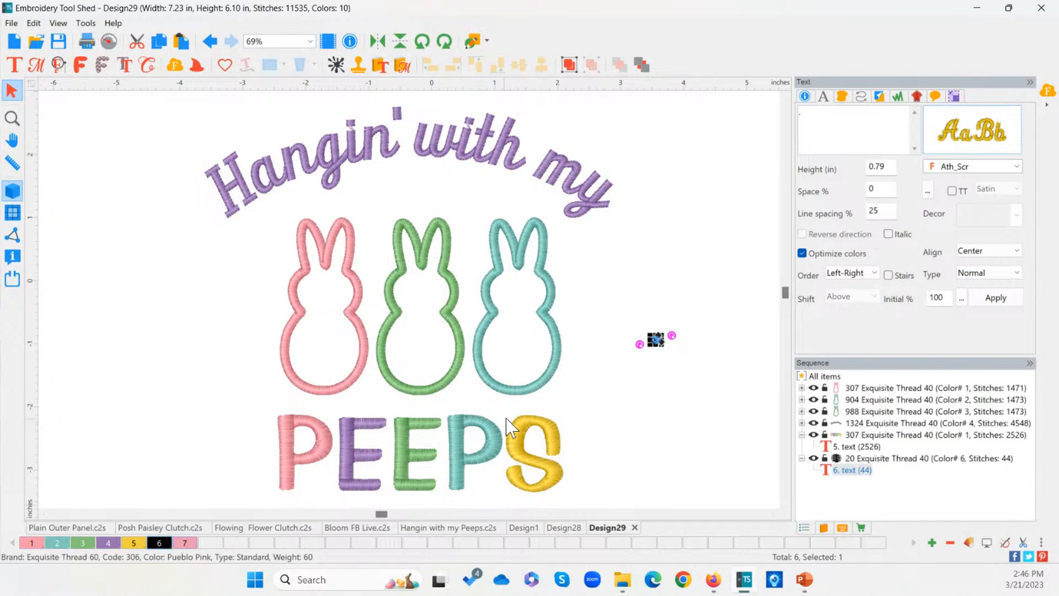
Undo the accidental stretching of the period and move it into the green bunny's face
left_click_drag(662, 340, 485, 339)
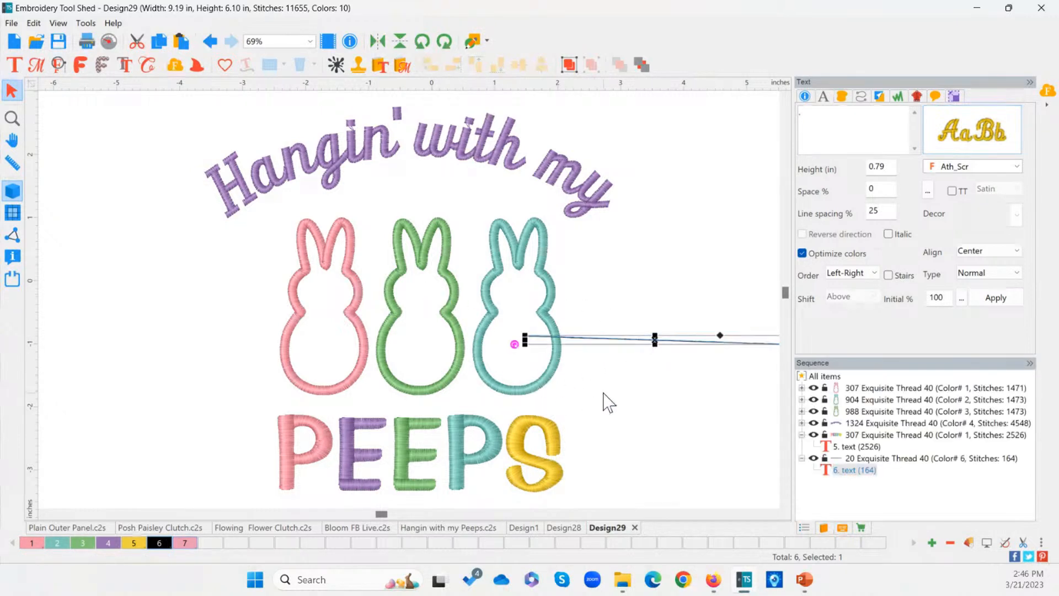
key("ctrl+z")
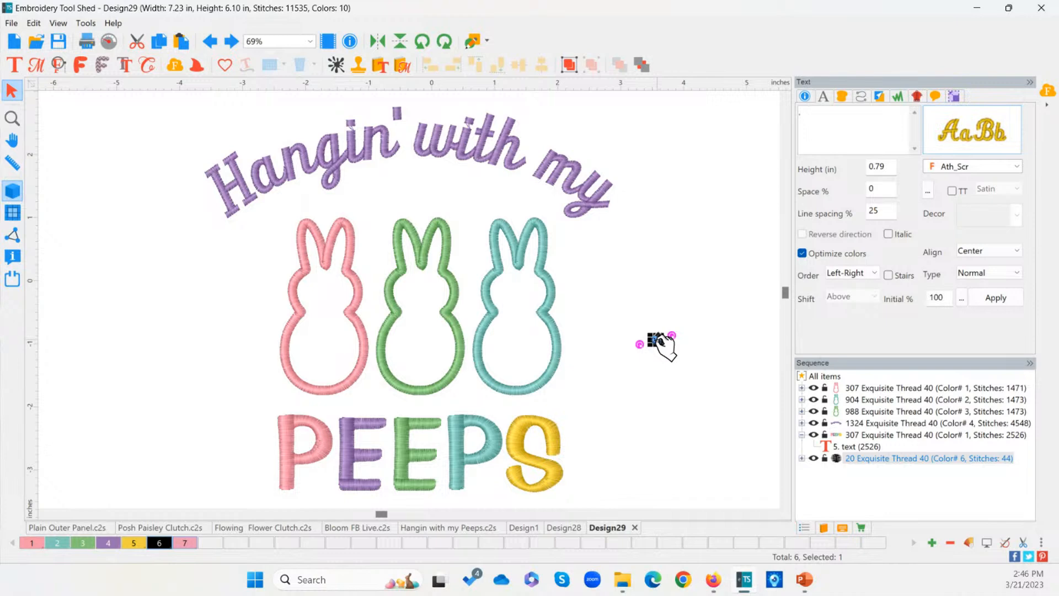
left_click_drag(659, 341, 417, 293)
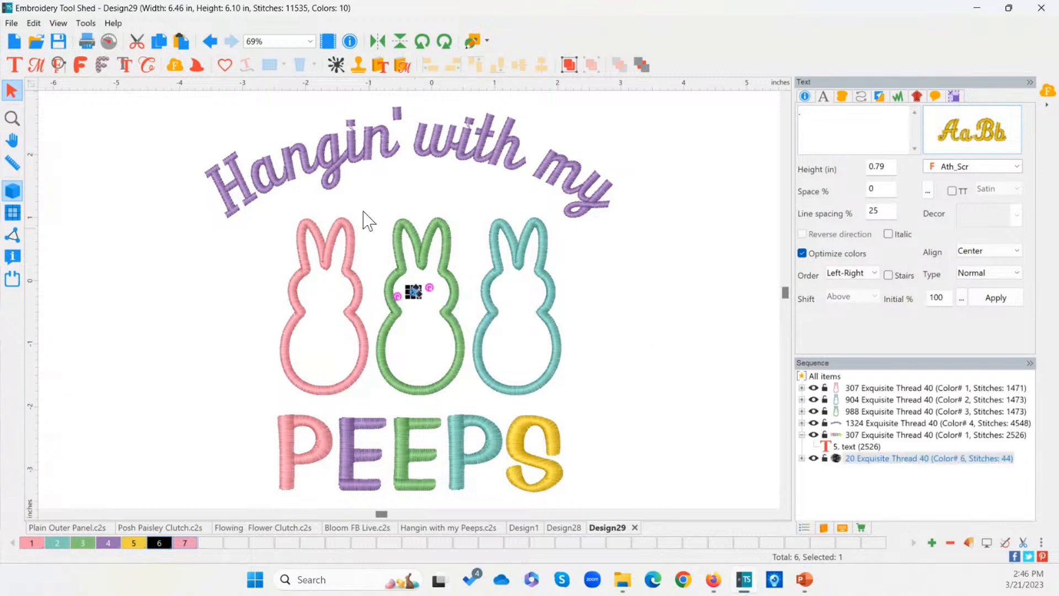
Turn off Snap To Grid and nudge the period slightly upward as the green bunny's left eye
right_click(326, 84)
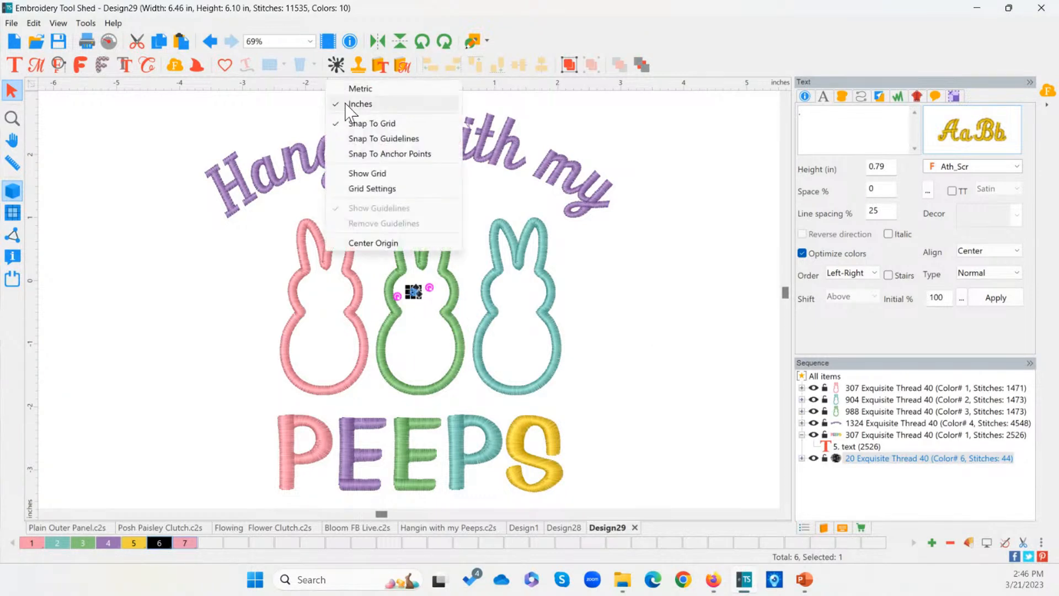
left_click(358, 124)
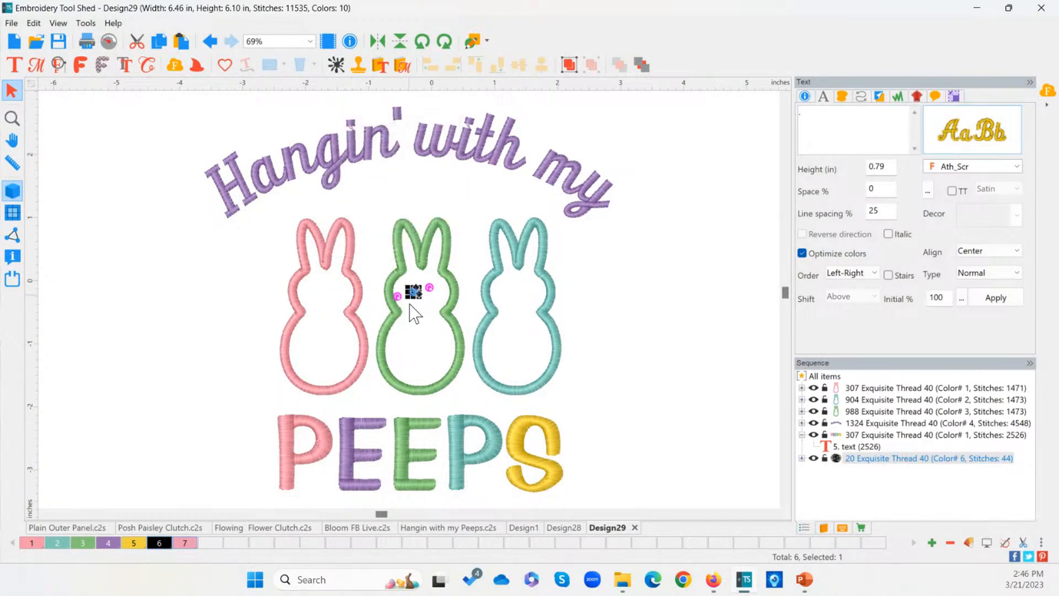
left_click(640, 313)
left_click(415, 292)
left_click(13, 118)
left_click_drag(413, 288, 497, 375)
left_click(12, 90)
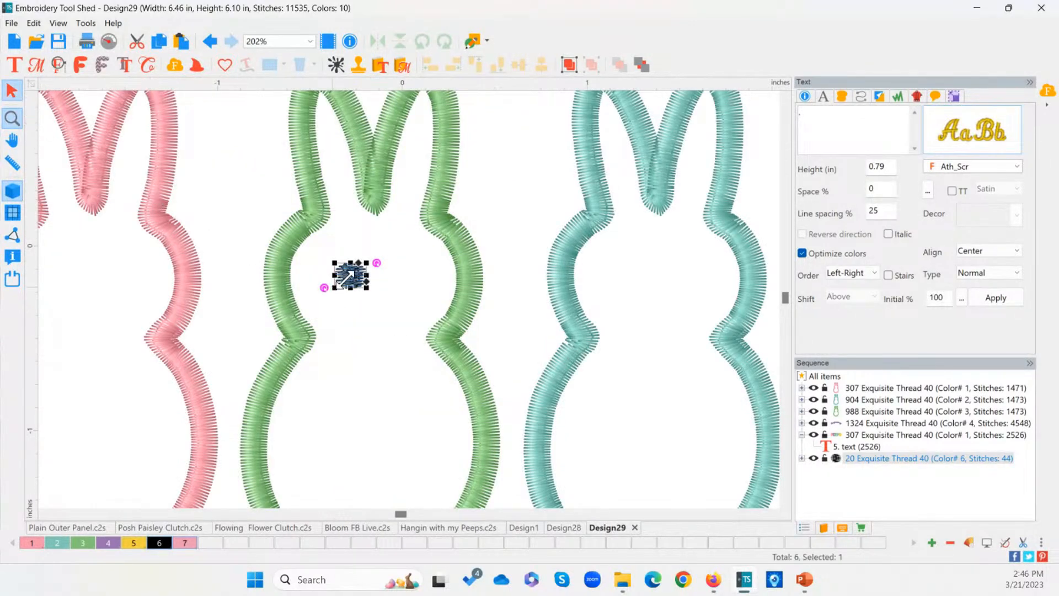
left_click_drag(356, 275, 360, 281)
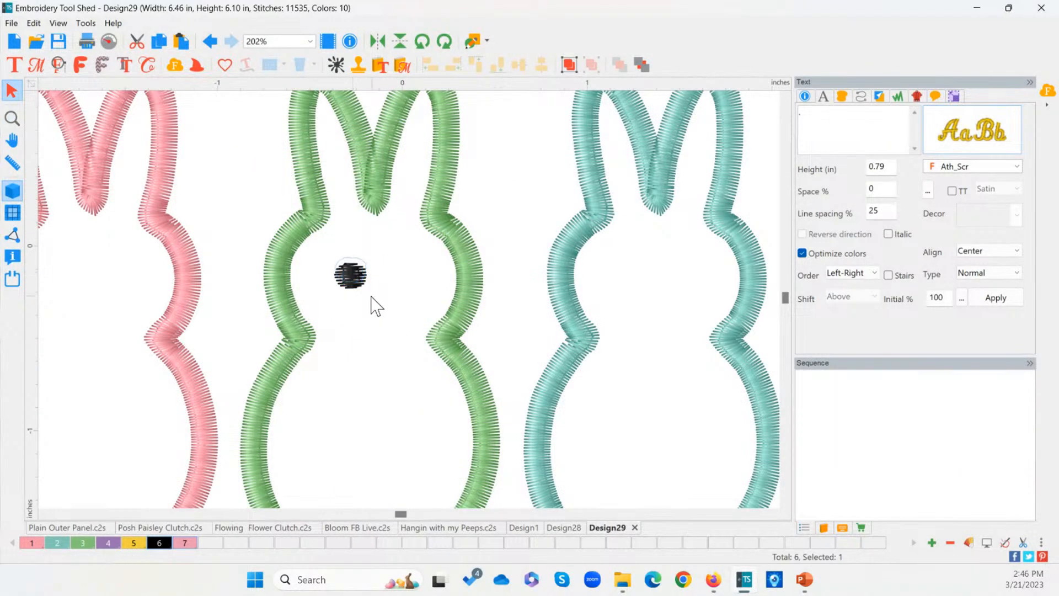
Copy the black period and paste it twice, placing the copies as the green bunny's right eye and nose
left_click(160, 42)
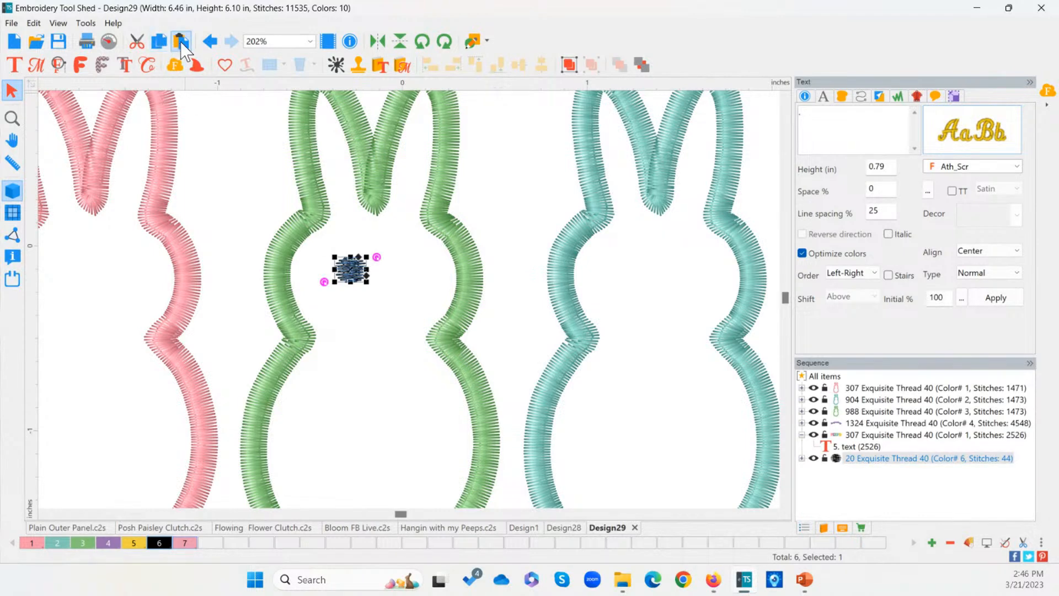
left_click(181, 41)
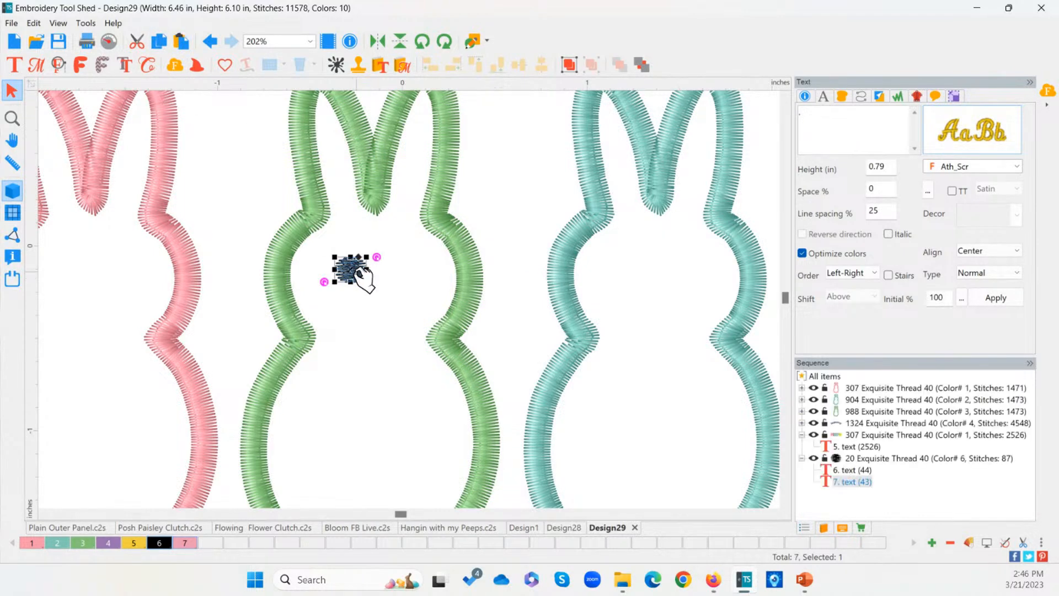
left_click_drag(355, 275, 411, 278)
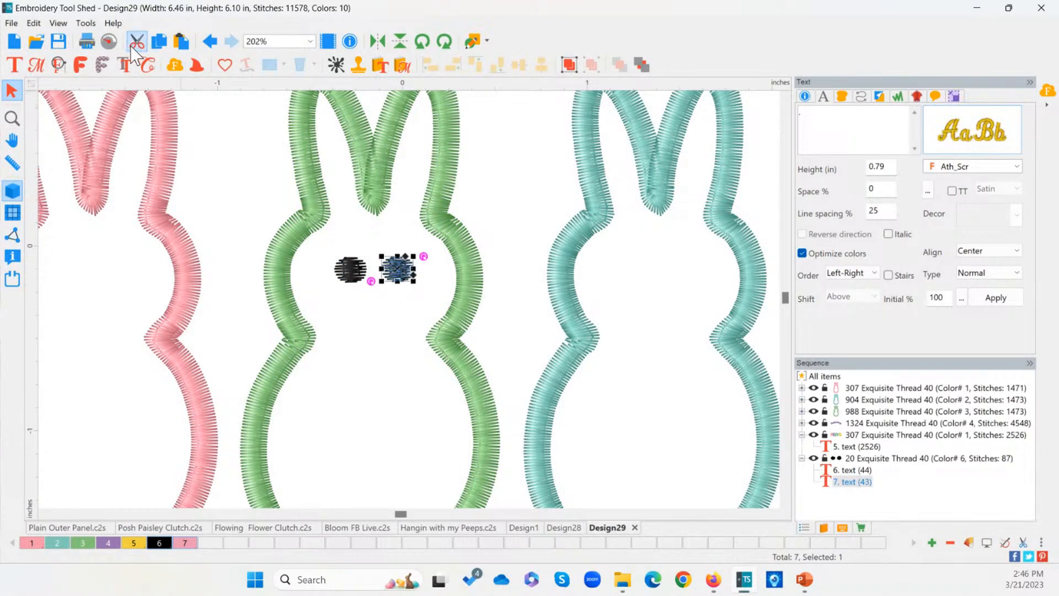
left_click(182, 41)
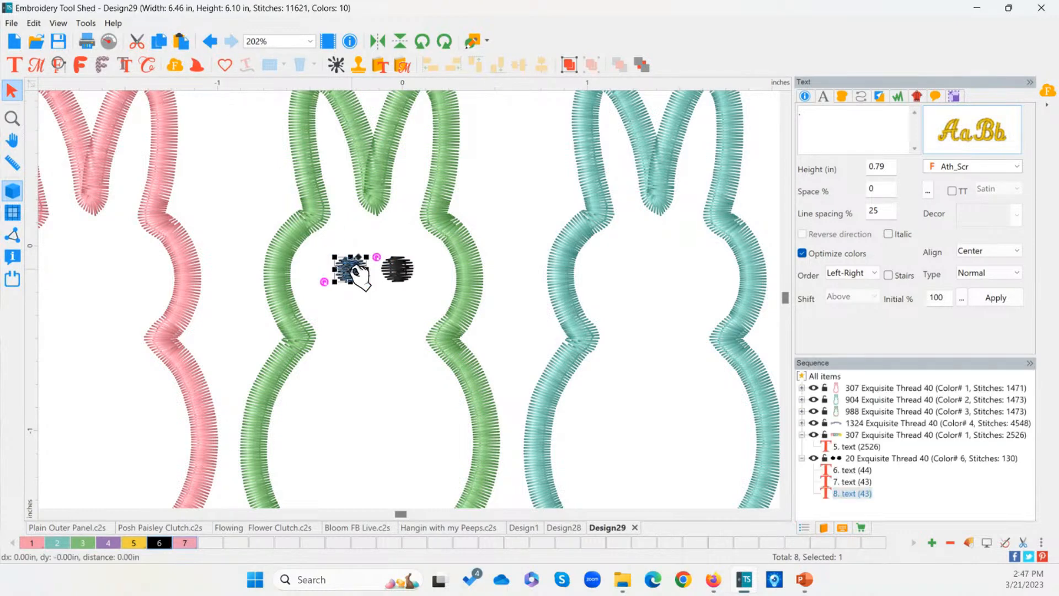
left_click_drag(359, 273, 380, 302)
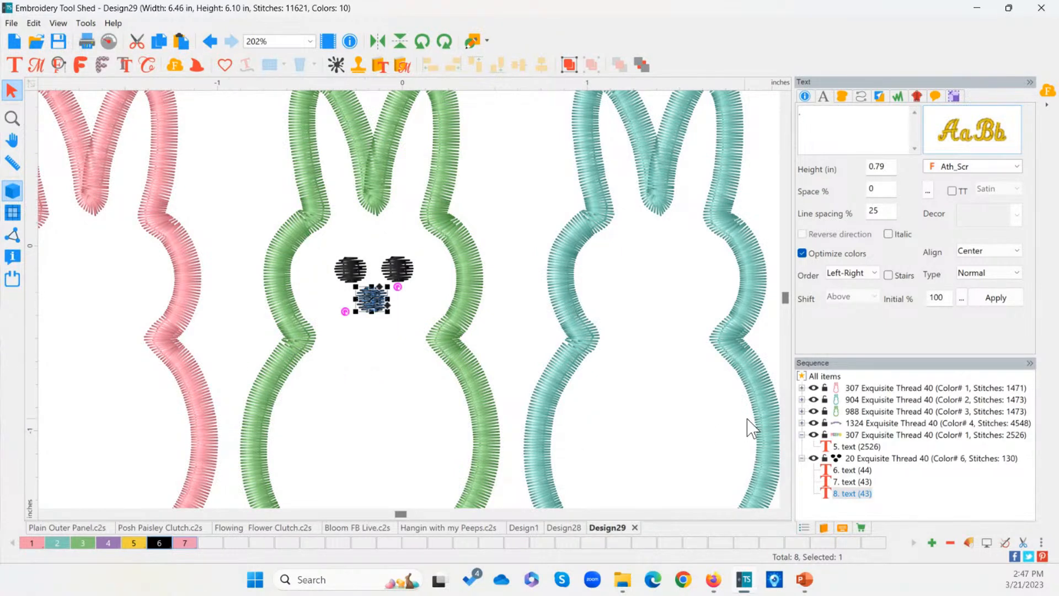
Select the green bunny's eyes and nose together and paste a copy of them in the teal bunny's face
left_click(351, 273)
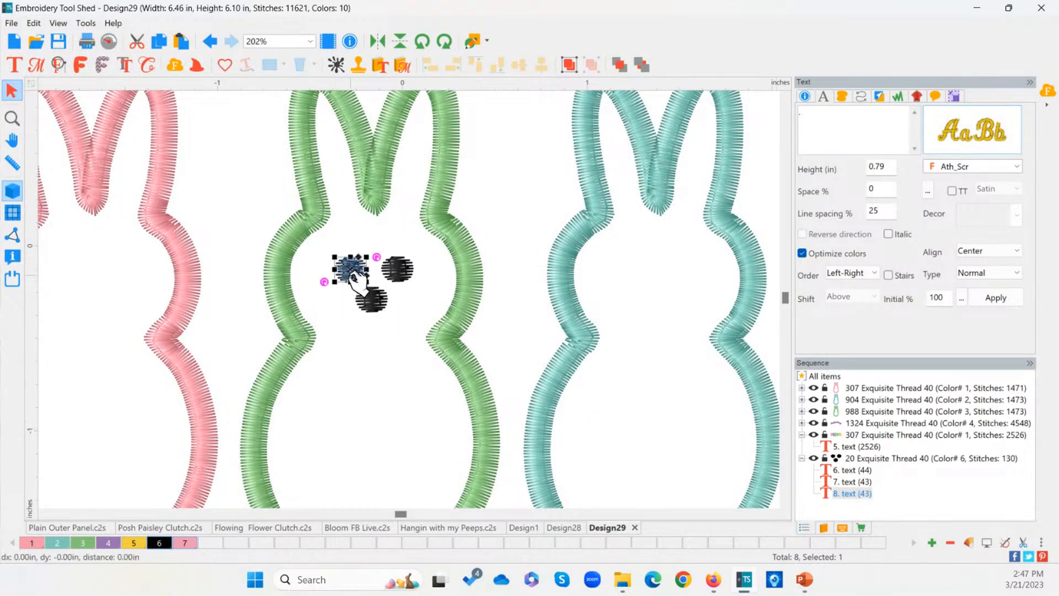
left_click(399, 270, "shift")
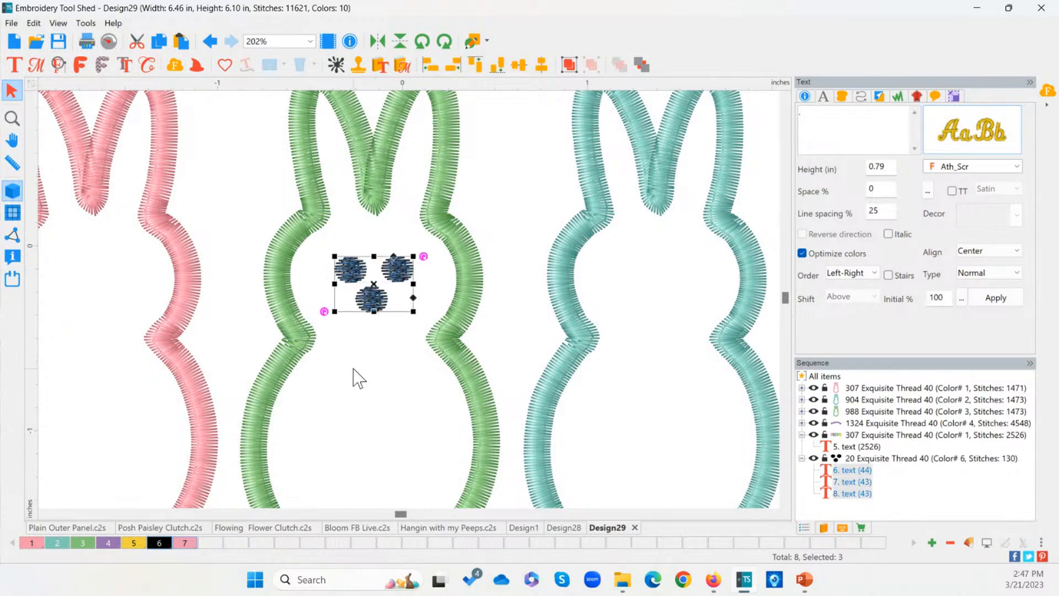
left_click(902, 459)
left_click(905, 460)
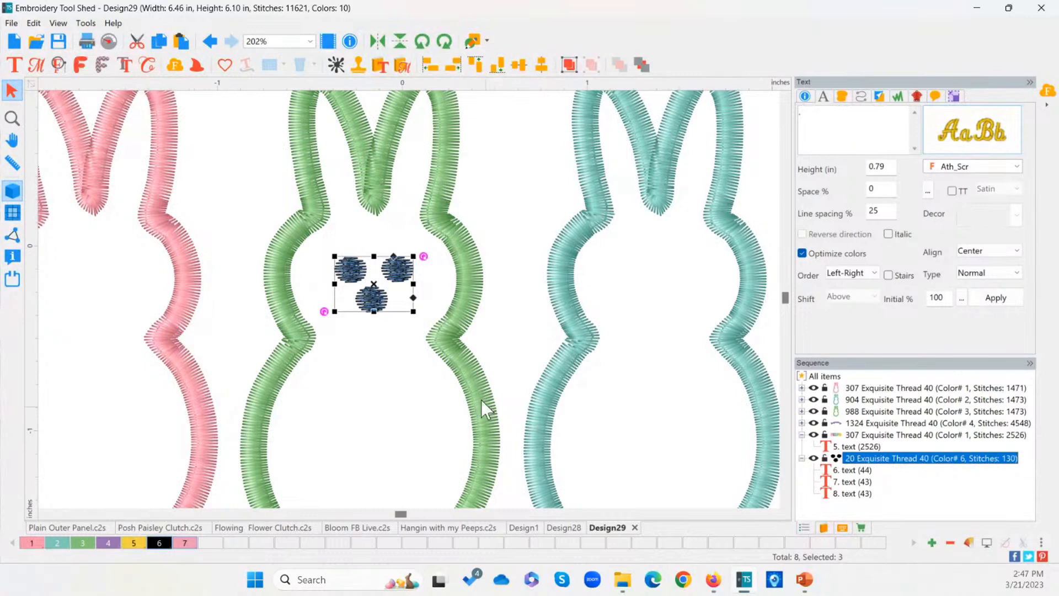
left_click(159, 42)
left_click(181, 41)
left_click_drag(379, 292, 667, 295)
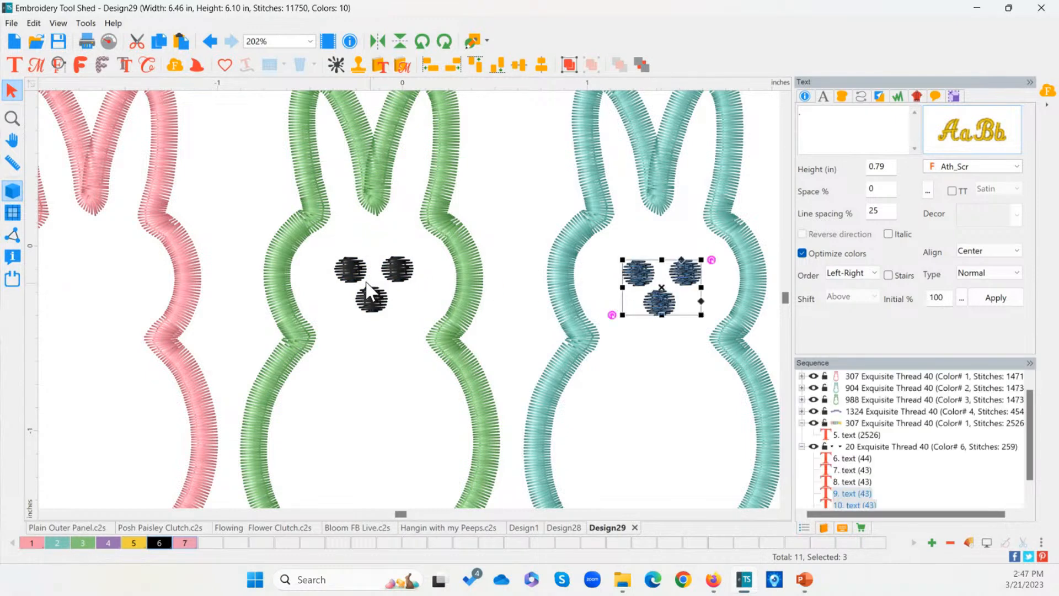
Paste another set of eyes and nose, place it in the pink bunny's face and deselect it
left_click(180, 41)
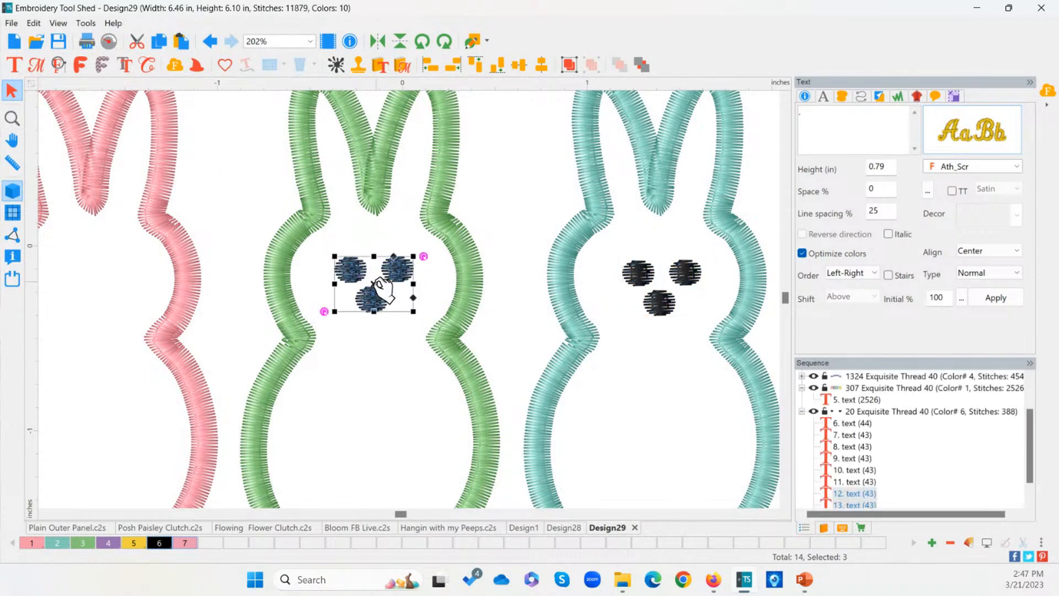
left_click_drag(373, 287, 84, 292)
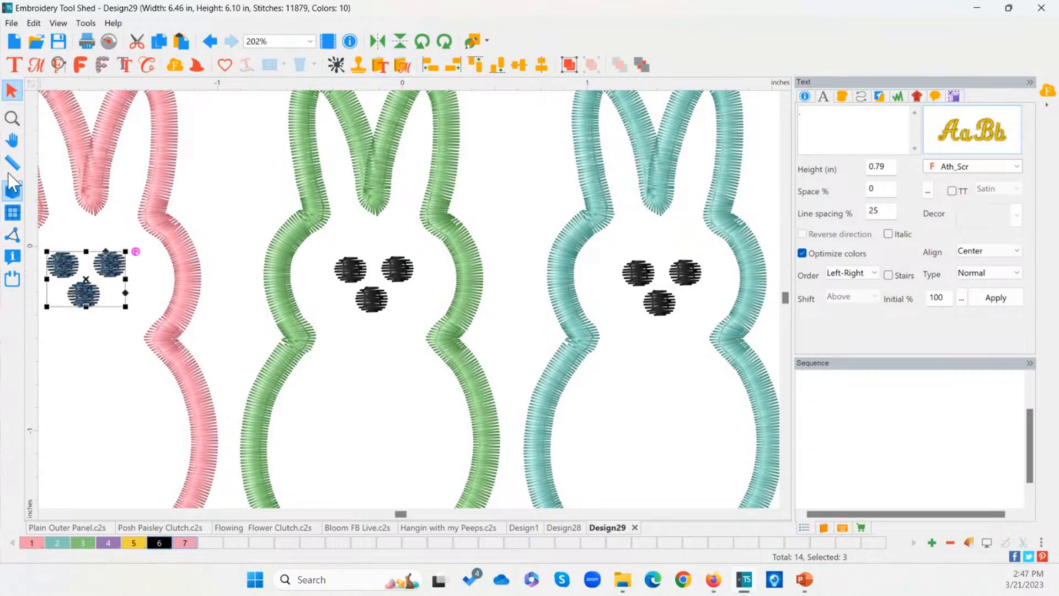
double_click(12, 118)
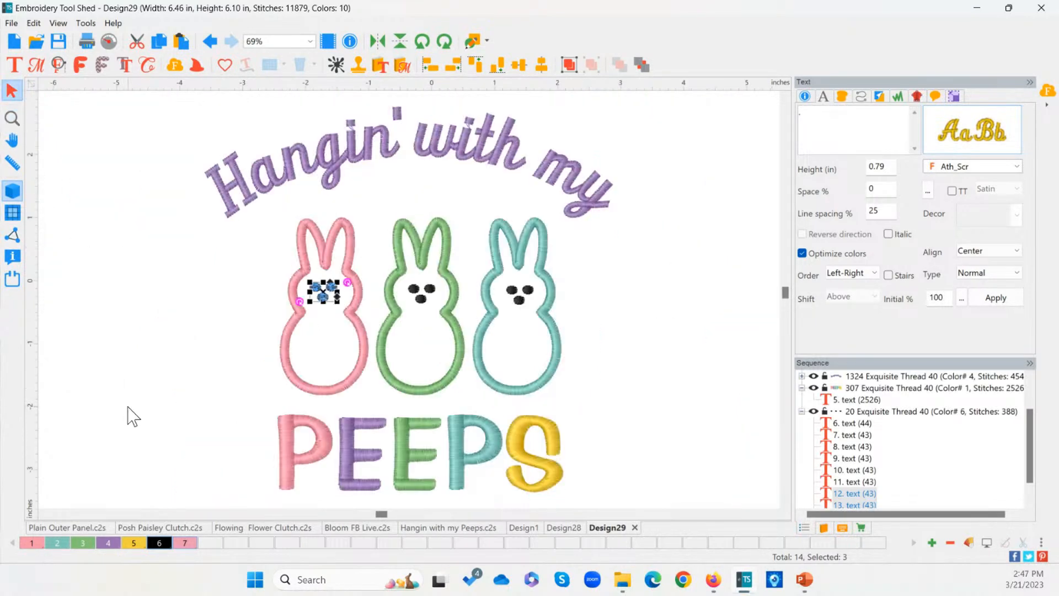
left_click(158, 379)
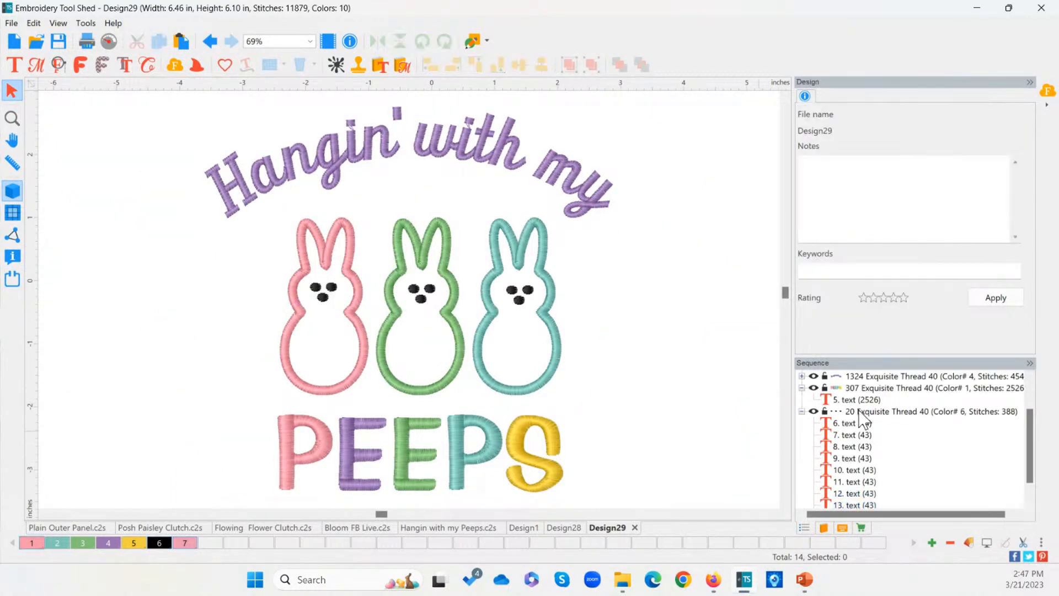
Collapse the black face group in the sequence and play through the design's stitch simulation to check the sewing order
left_click(801, 411)
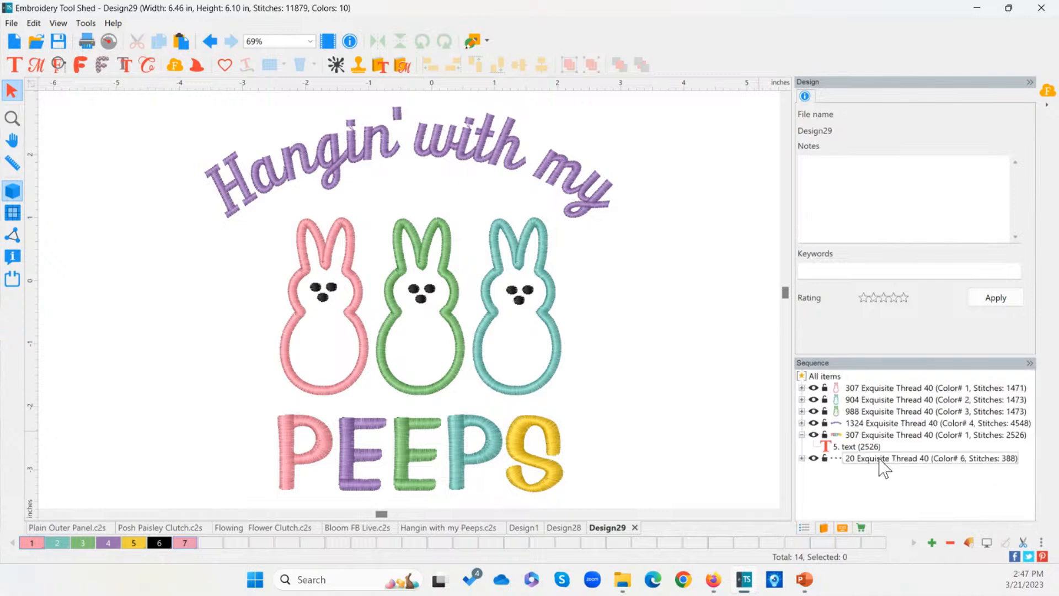
left_click(877, 458)
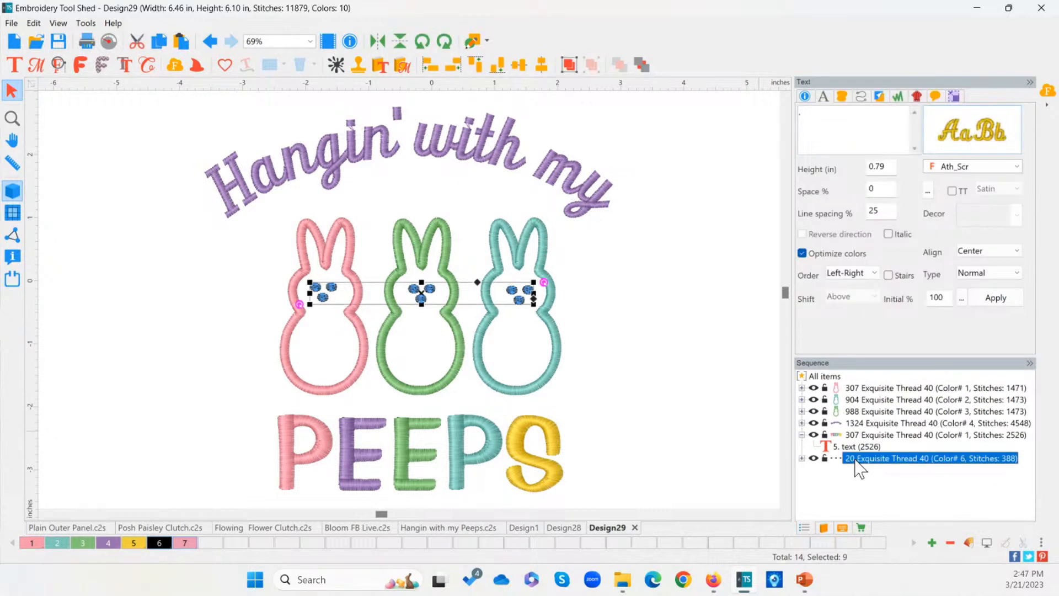
left_click(108, 41)
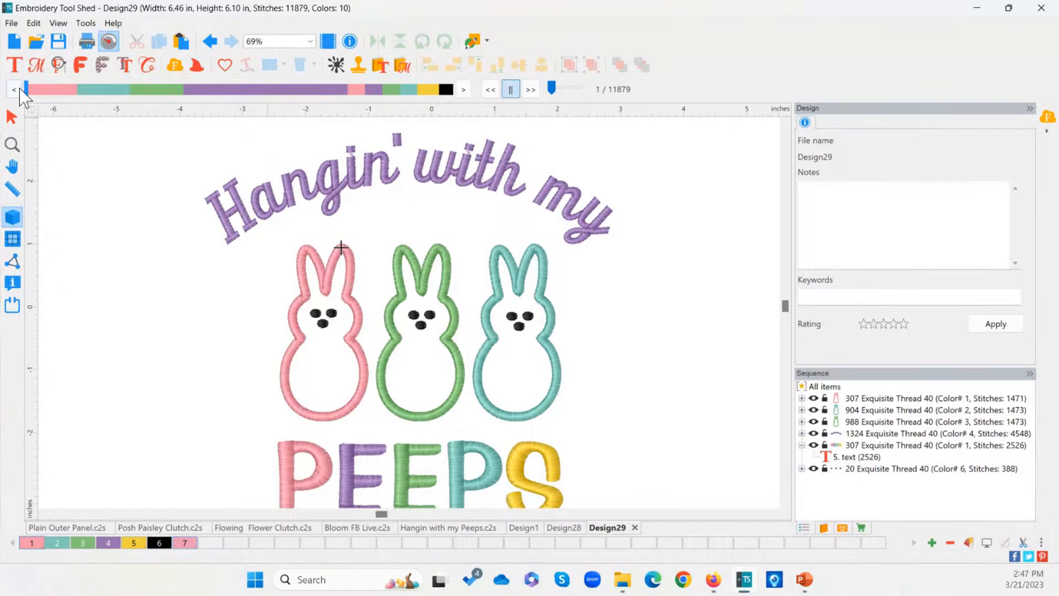
left_click_drag(30, 92, 474, 184)
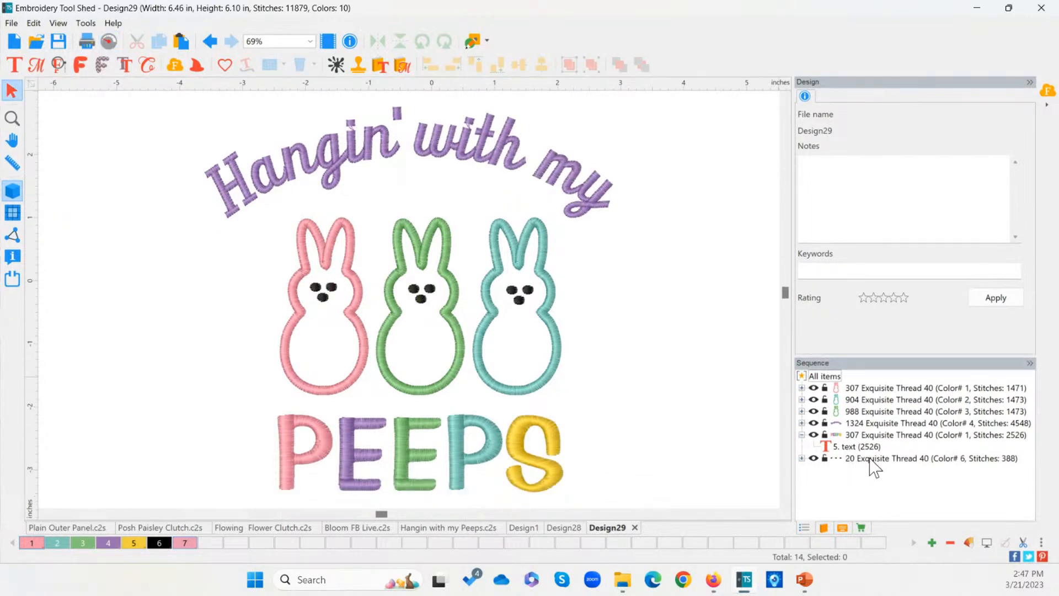
Move the black face group in the sequence to directly after the green bunny applique, ahead of the purple text
left_click(866, 459)
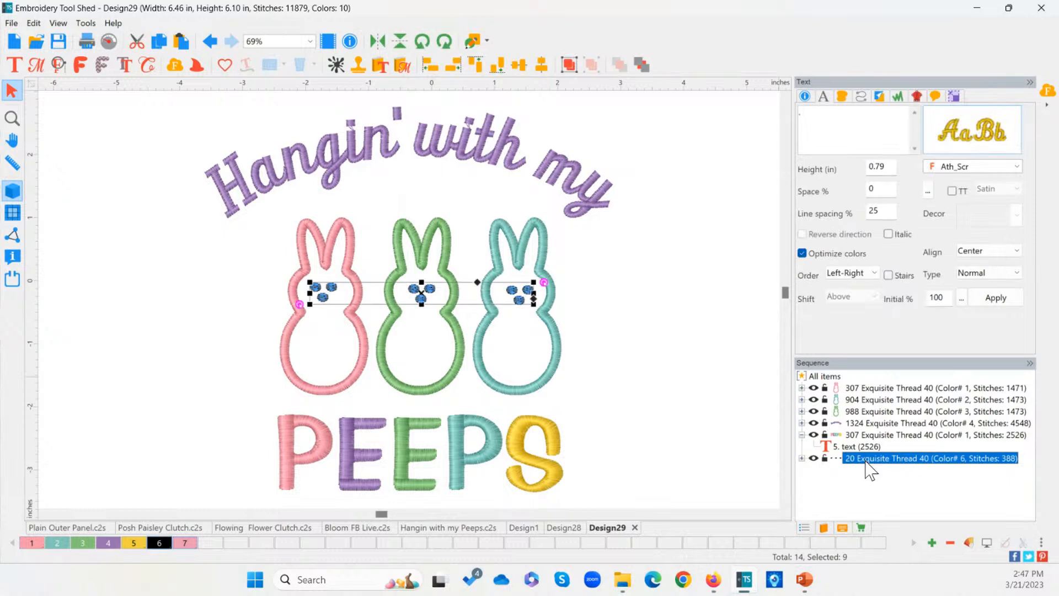
left_click(878, 413)
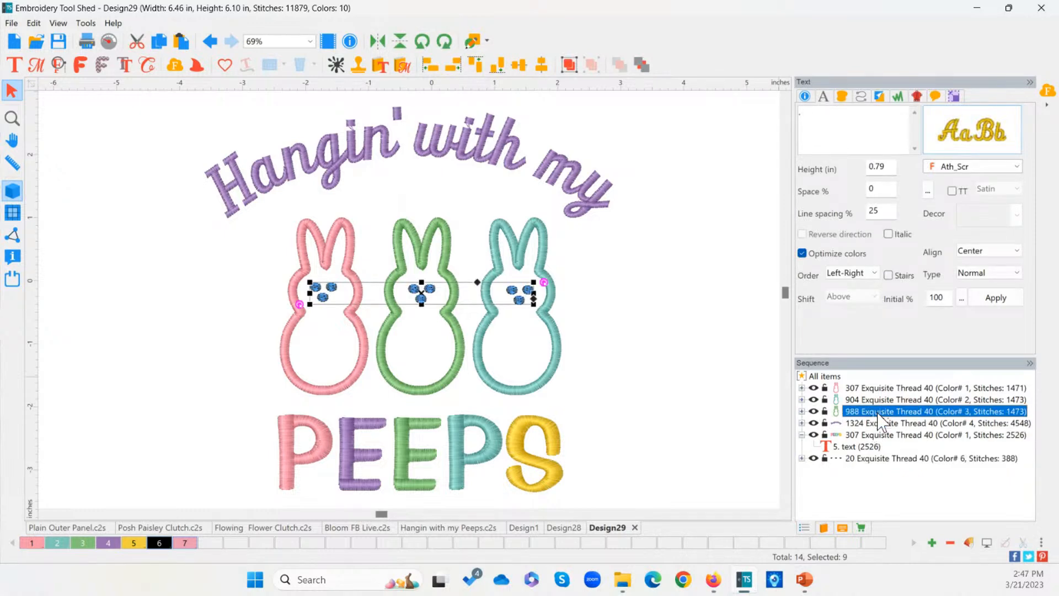
left_click(878, 459)
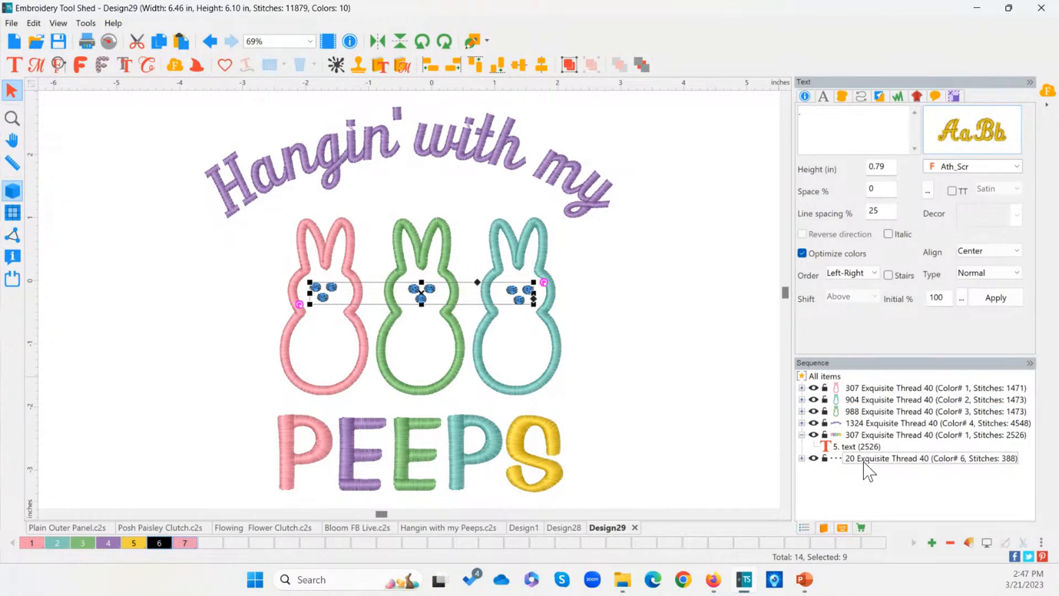
left_click(863, 460)
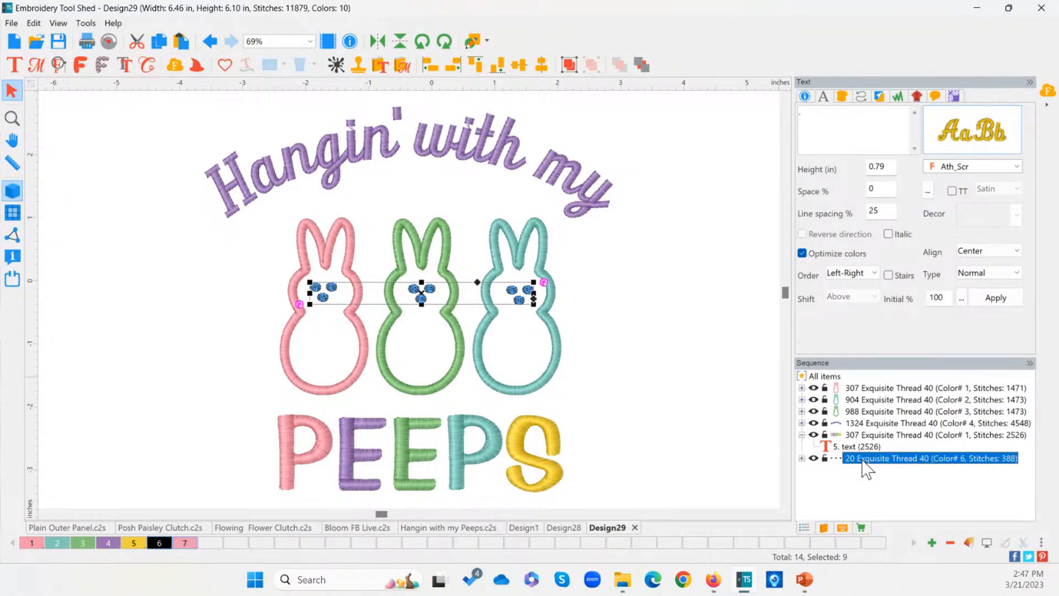
left_click(877, 415)
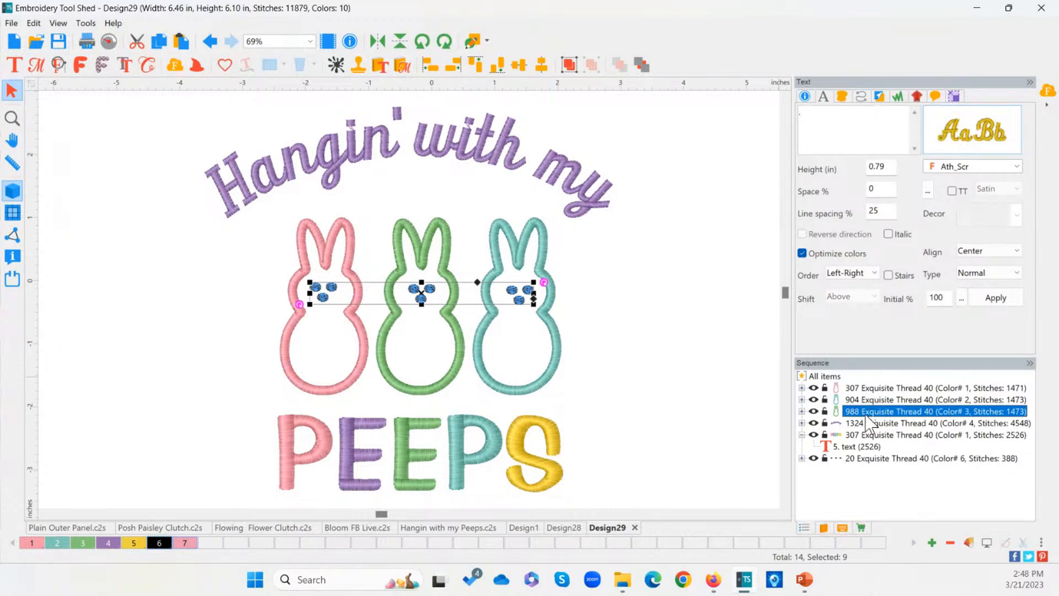
left_click_drag(867, 416, 867, 417)
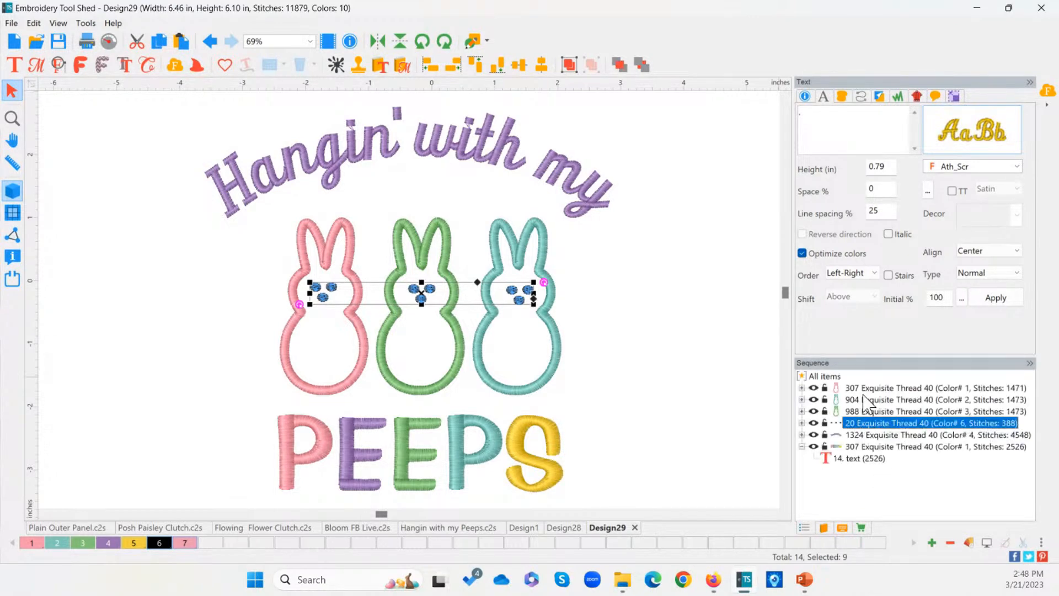
Select the pink, teal and green bunny appliques one after another in the sequence to review their order
left_click(867, 389)
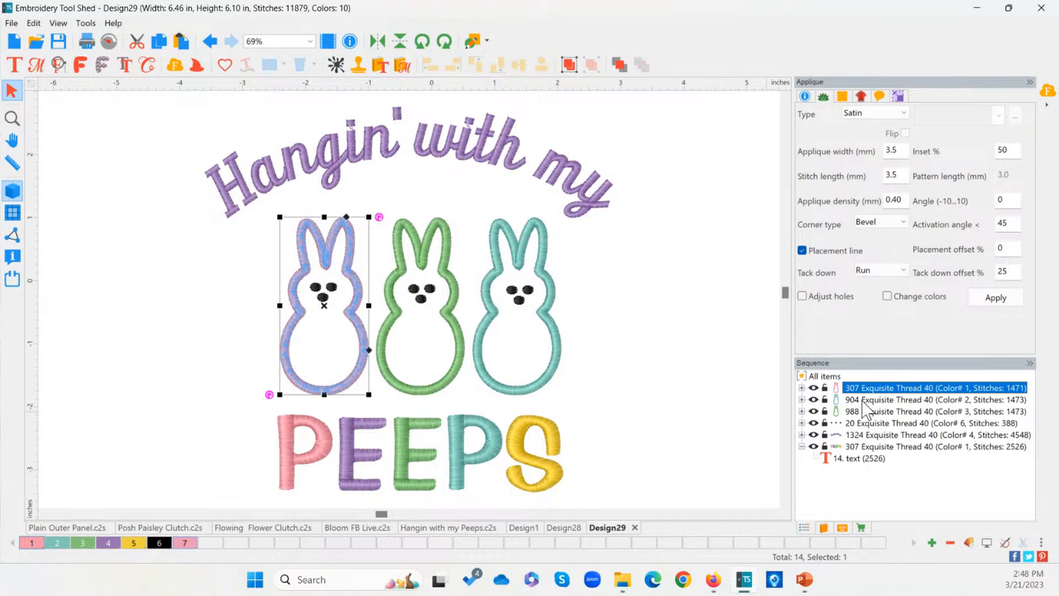
left_click(864, 402)
left_click(853, 413)
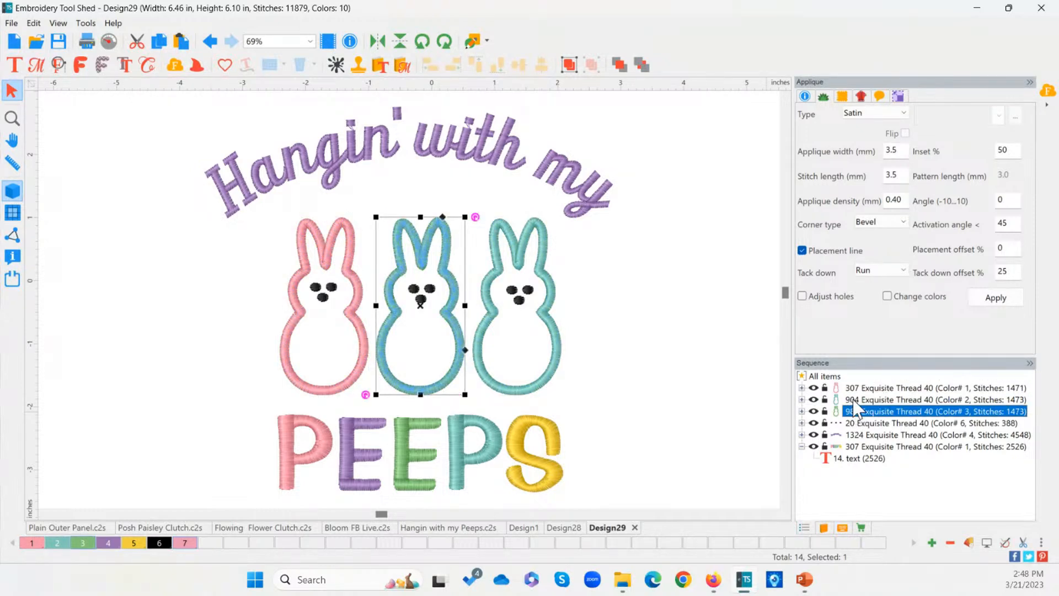
Move the green bunny applique ahead of the teal bunny applique in the sequence
left_click(854, 401)
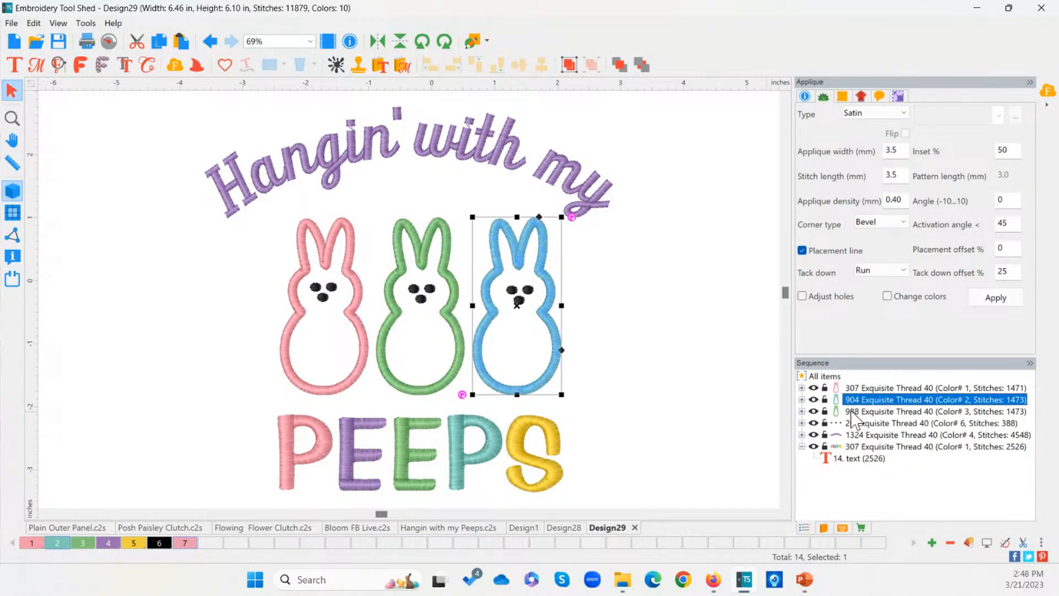
left_click_drag(853, 411, 854, 395)
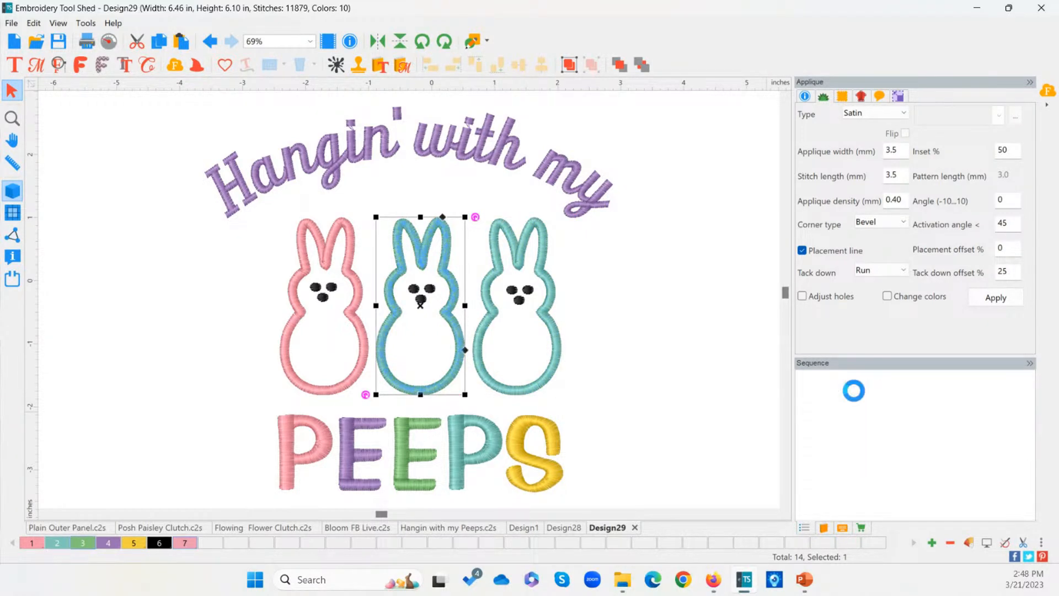
Select the bunnies, black faces, purple text and PEEPS text one after another in the sequence to check the sewing order, and deselect everything
left_click(871, 391)
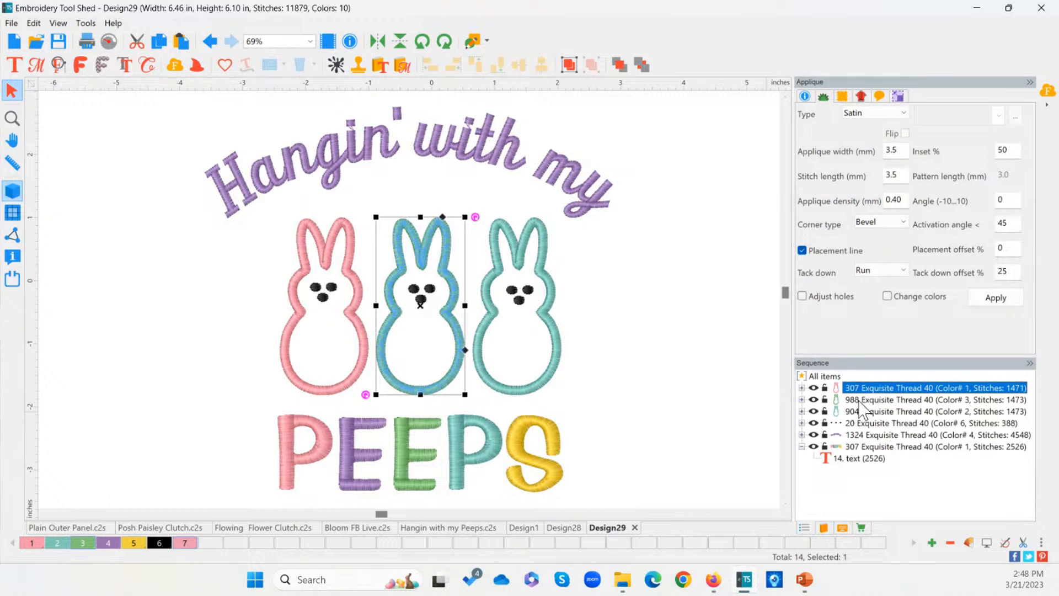
left_click(858, 401)
left_click(859, 412)
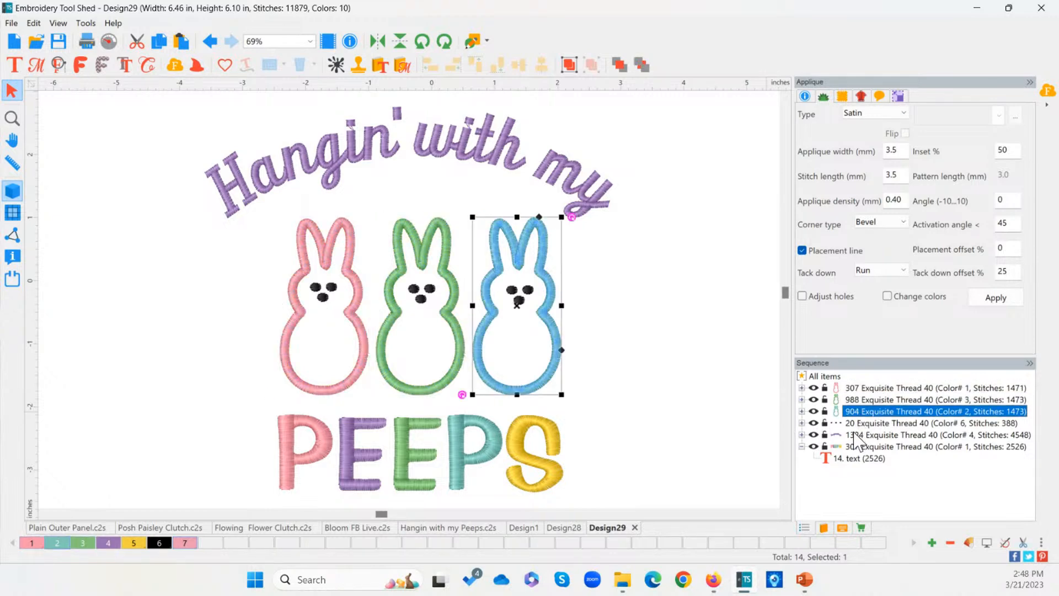
left_click(861, 424)
left_click(856, 435)
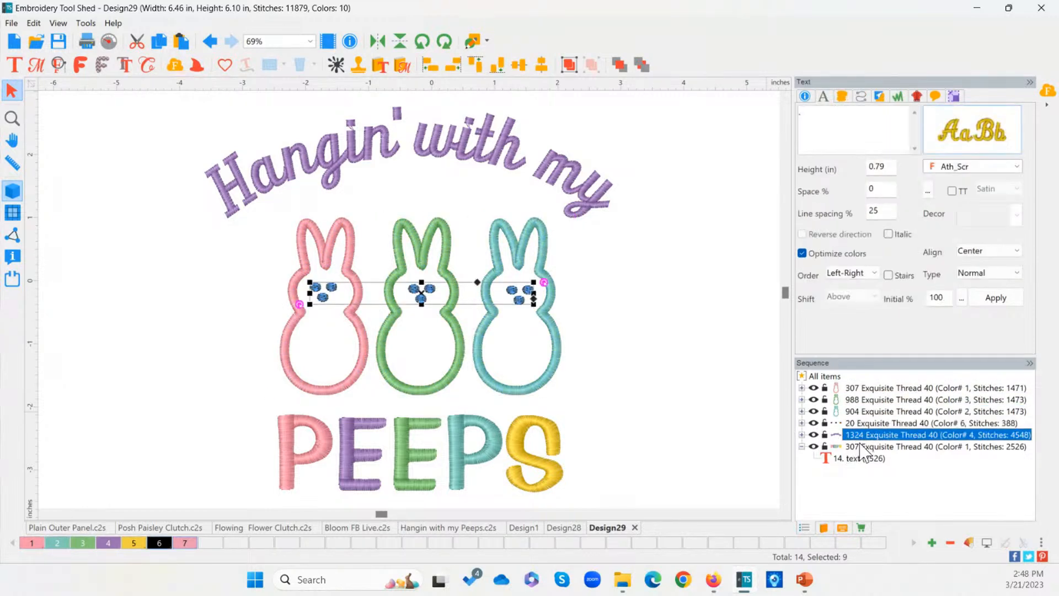
left_click(860, 446)
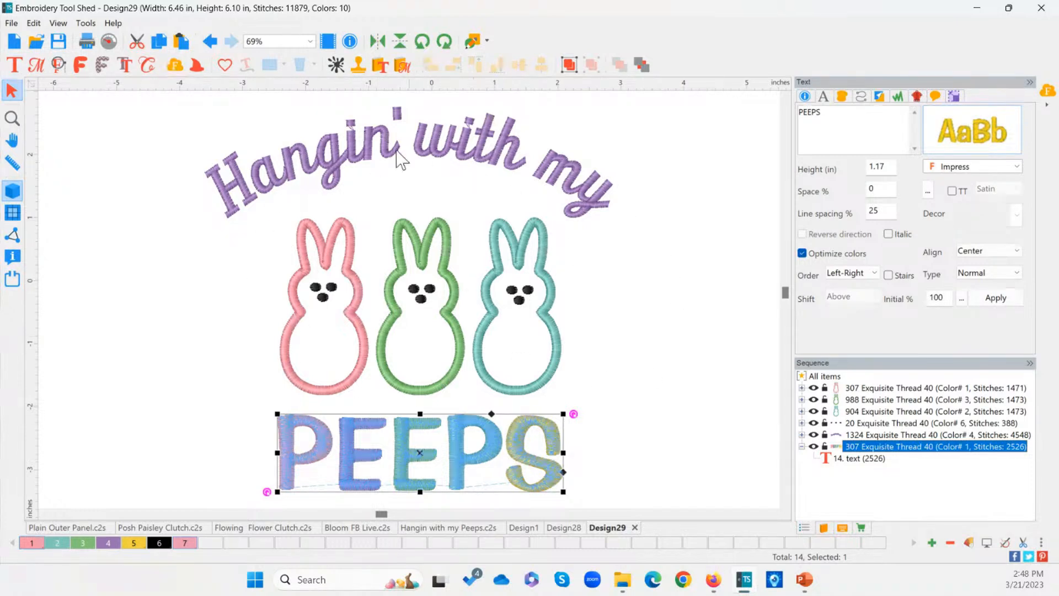
left_click(393, 334)
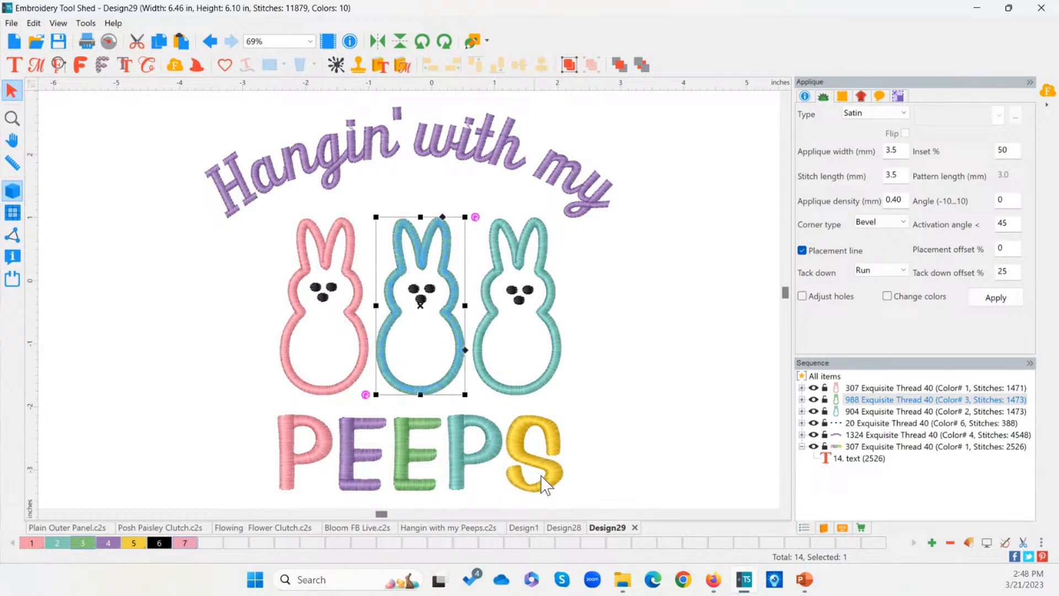
left_click(618, 441)
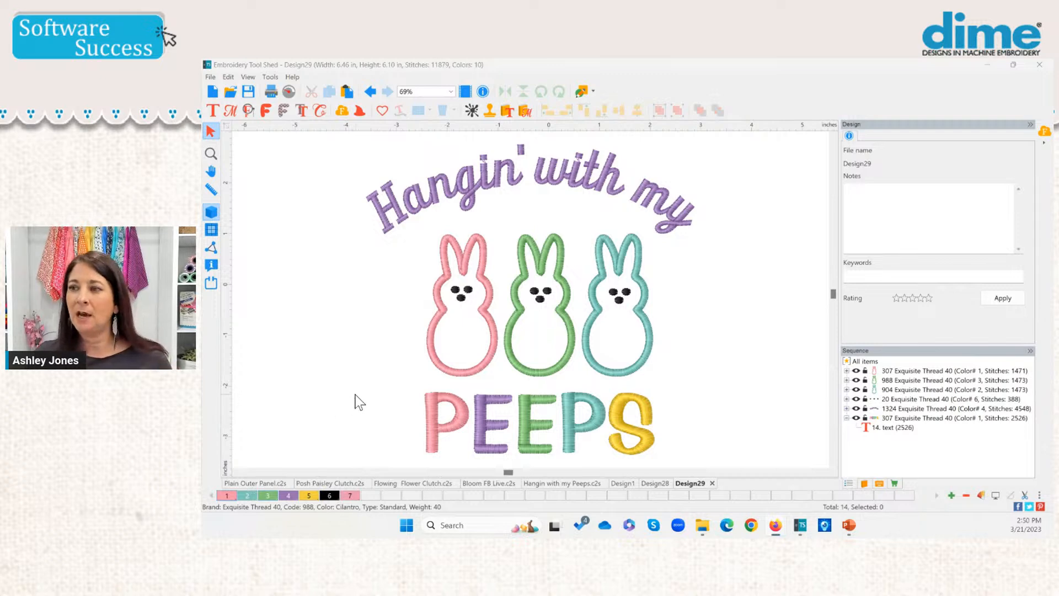
Change the pink bunny's applique type to Tackle Twill and apply it
left_click(466, 269)
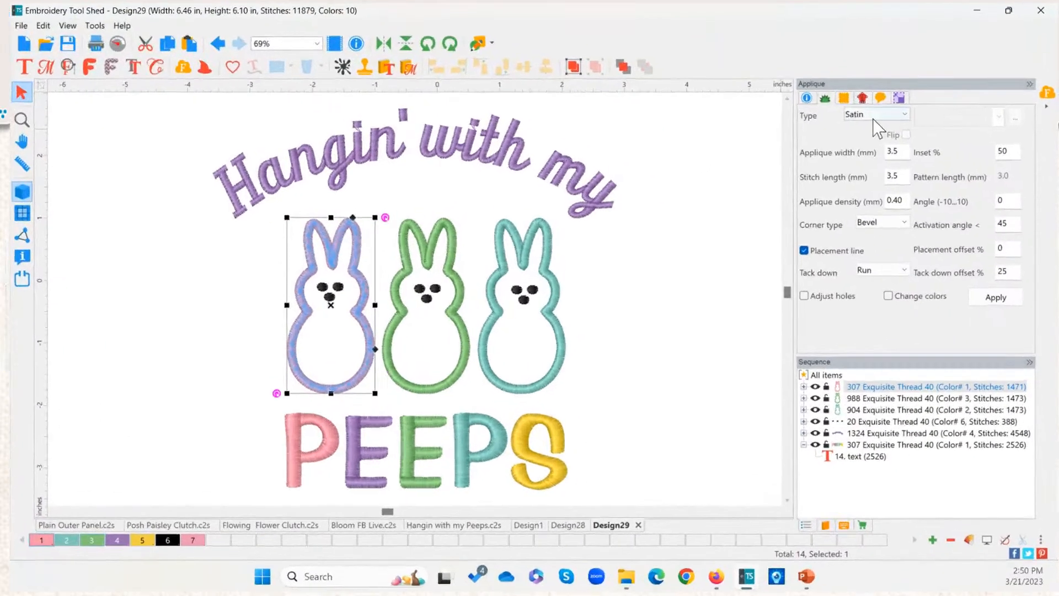
left_click(906, 149)
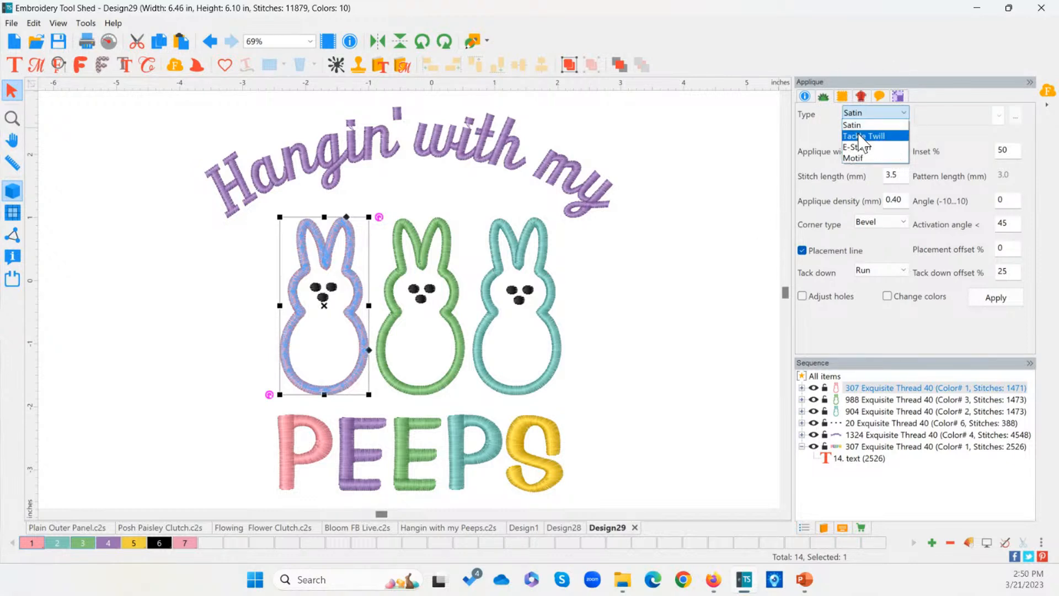
left_click(864, 136)
left_click(973, 302)
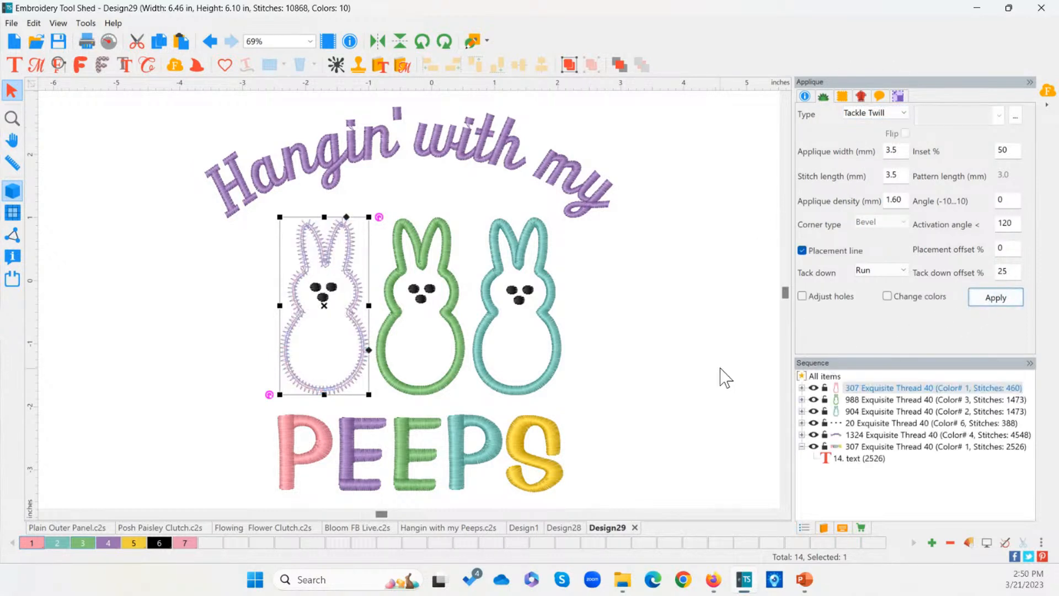
Switch the pink bunny's applique type to E-Stitch and apply it
left_click(874, 113)
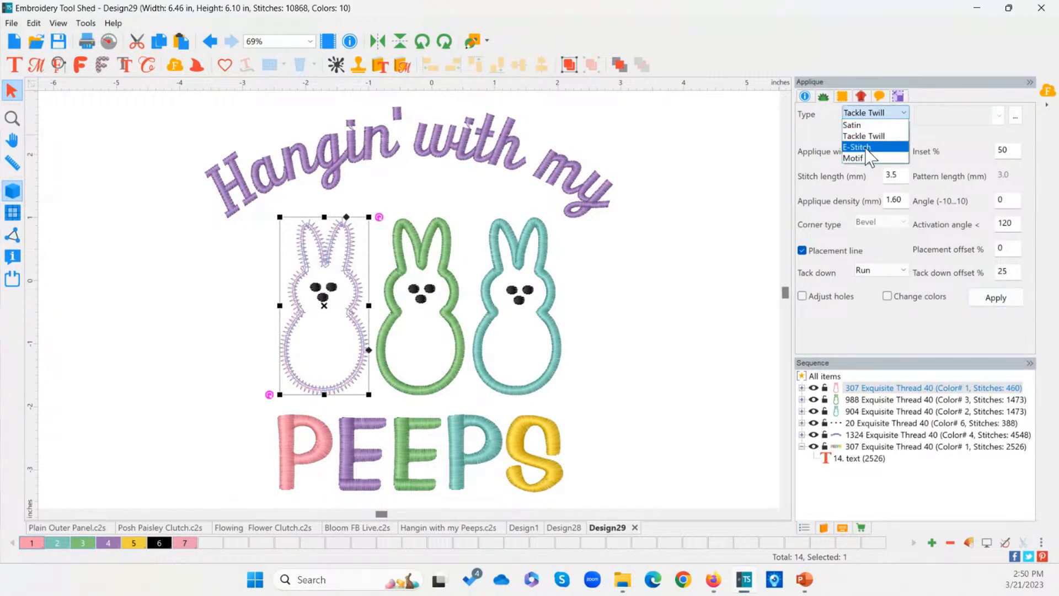
left_click(864, 148)
left_click(995, 297)
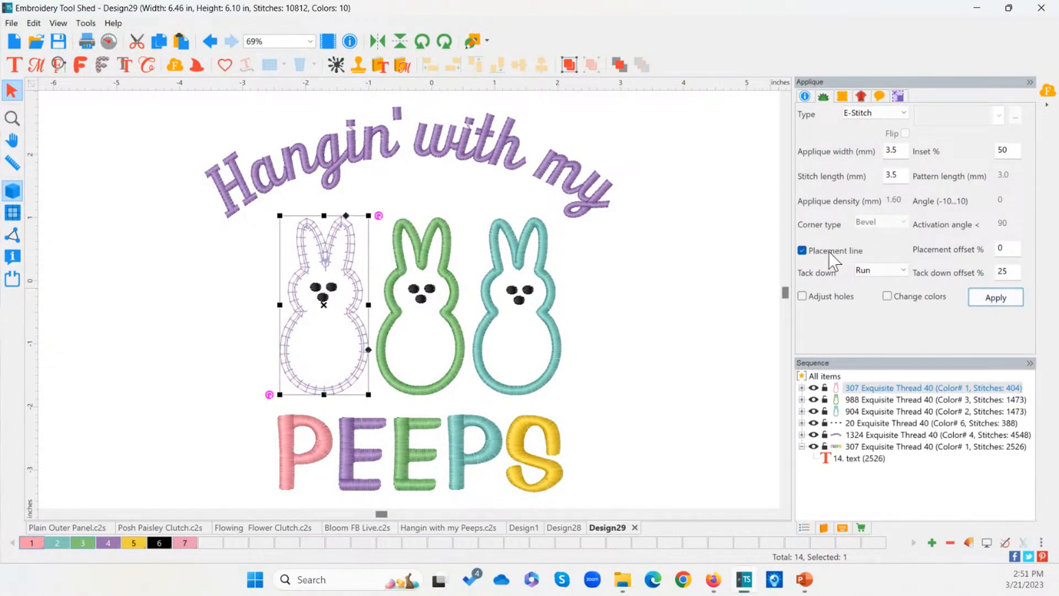
Set the pink bunny applique's inset to 100% and its tack down offset to 0%, and apply both values
double_click(1003, 149)
type("1")
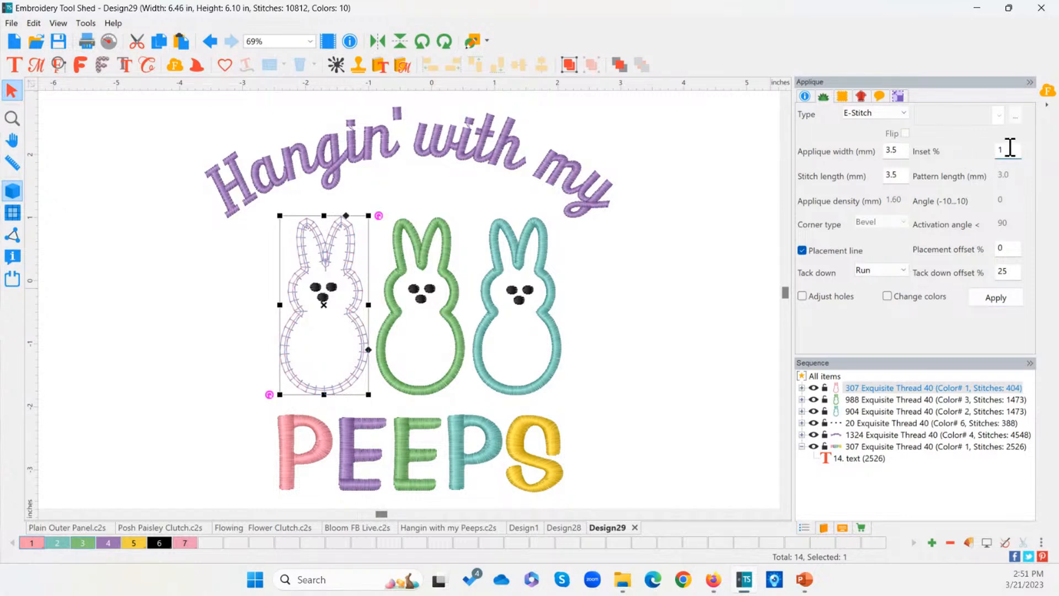
type("00")
double_click(1005, 270)
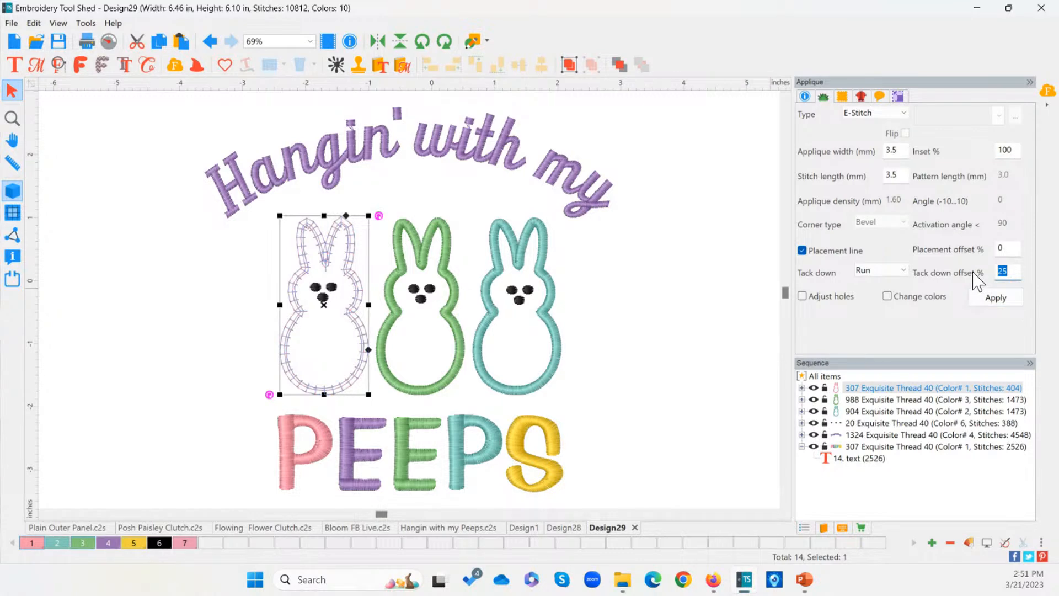
type("0")
double_click(1006, 150)
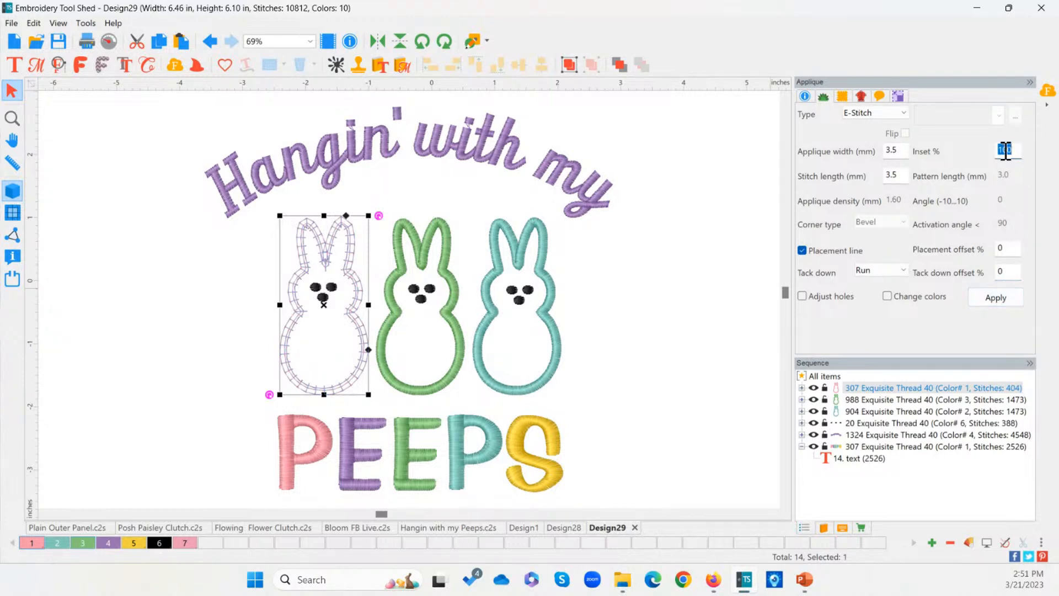
double_click(1008, 272)
left_click(996, 298)
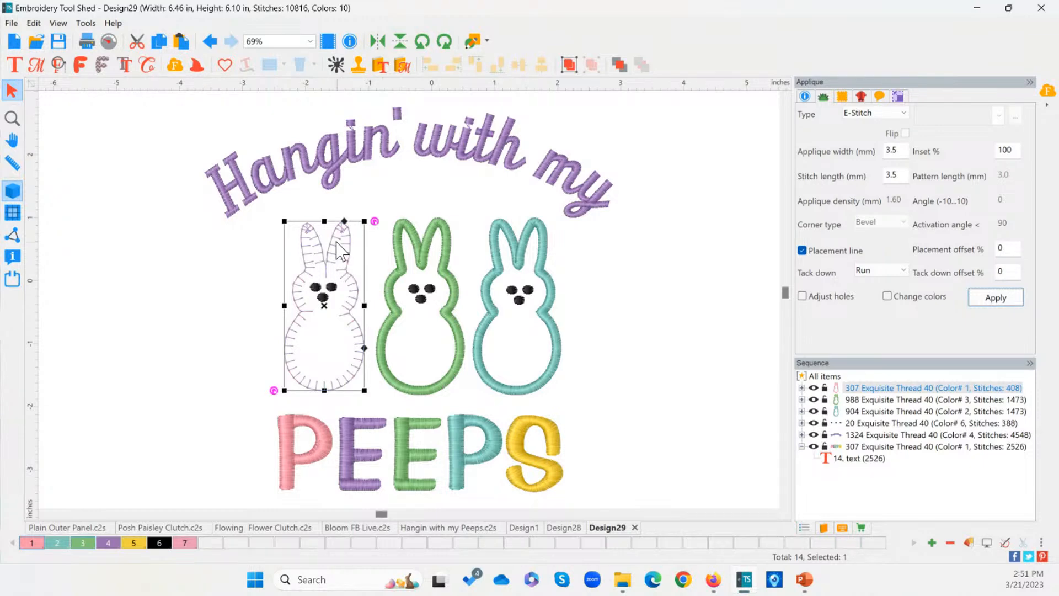
Reduce the pink bunny's applique width to 2.0 mm and apply the change
double_click(900, 152)
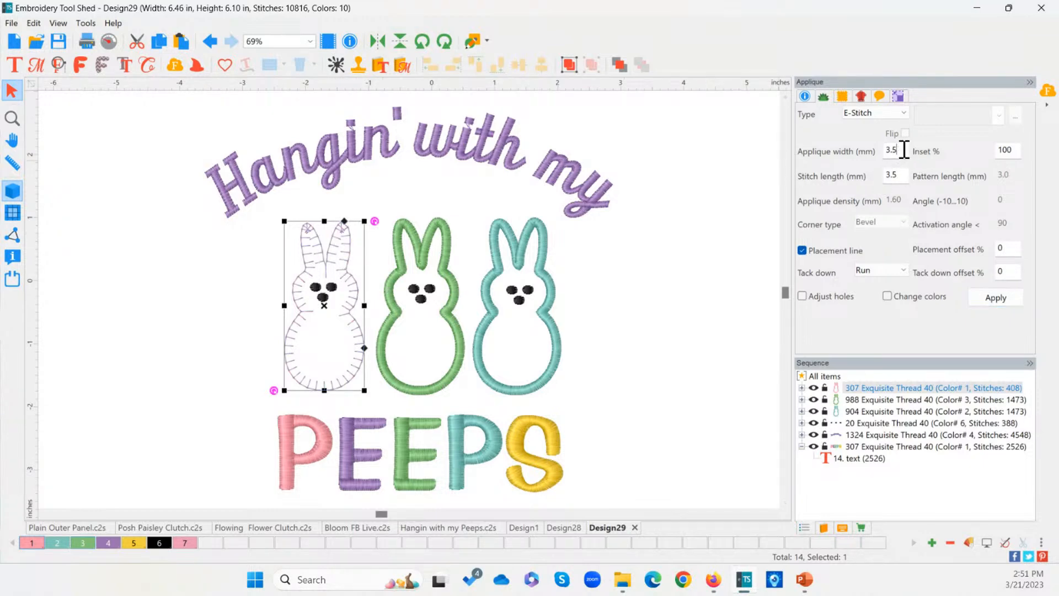
type("2.0")
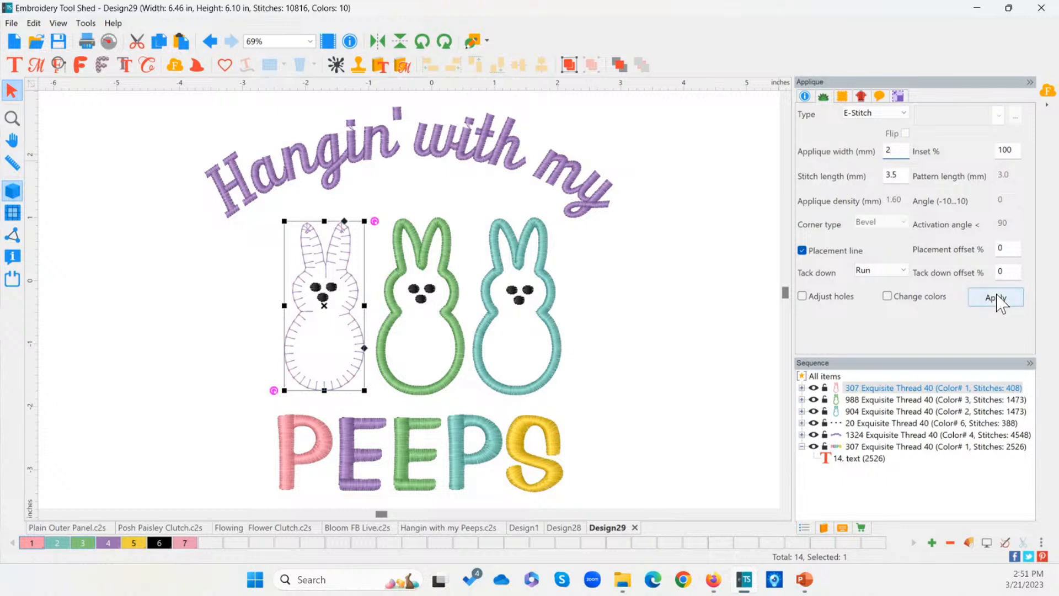
left_click(996, 298)
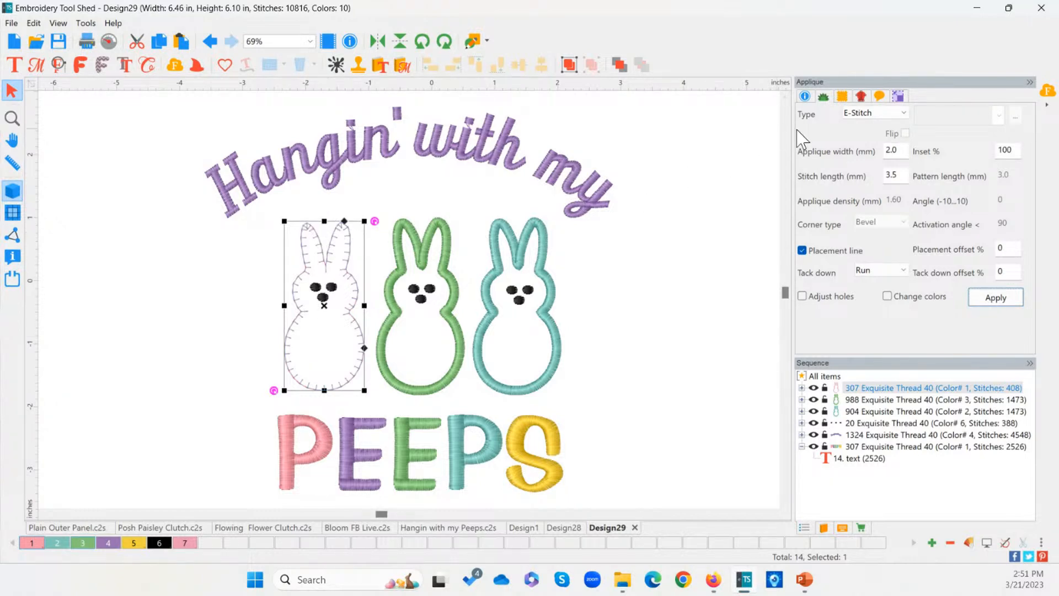
Apply the Tackle Twill type to the pink bunny at its narrower applique width
left_click(849, 114)
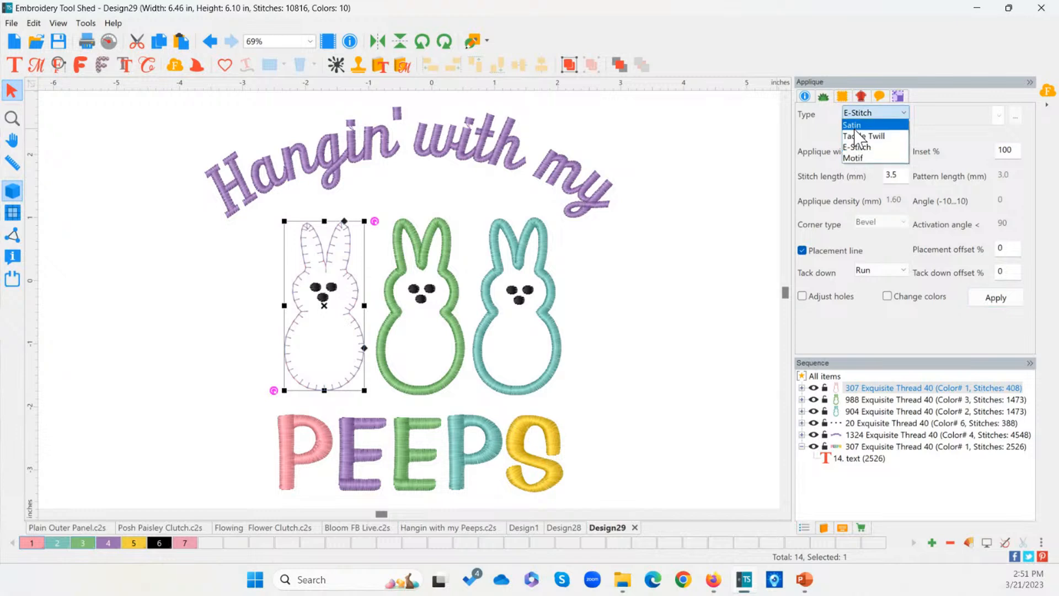
left_click(863, 136)
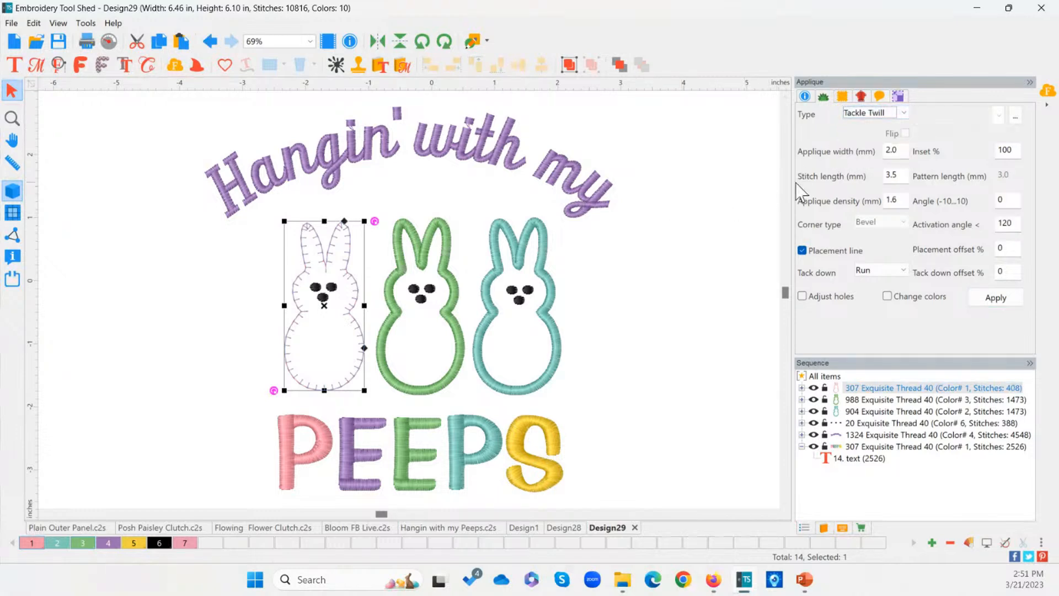
left_click(996, 297)
Change the pink bunny's applique type to Motif with pattern 116 and apply it
left_click(861, 114)
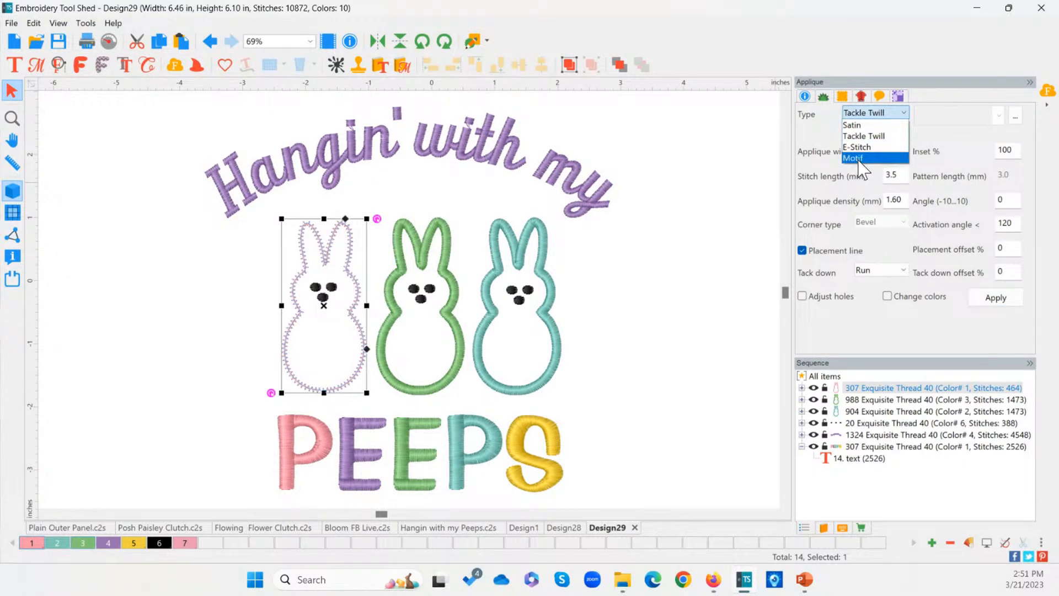
left_click(855, 158)
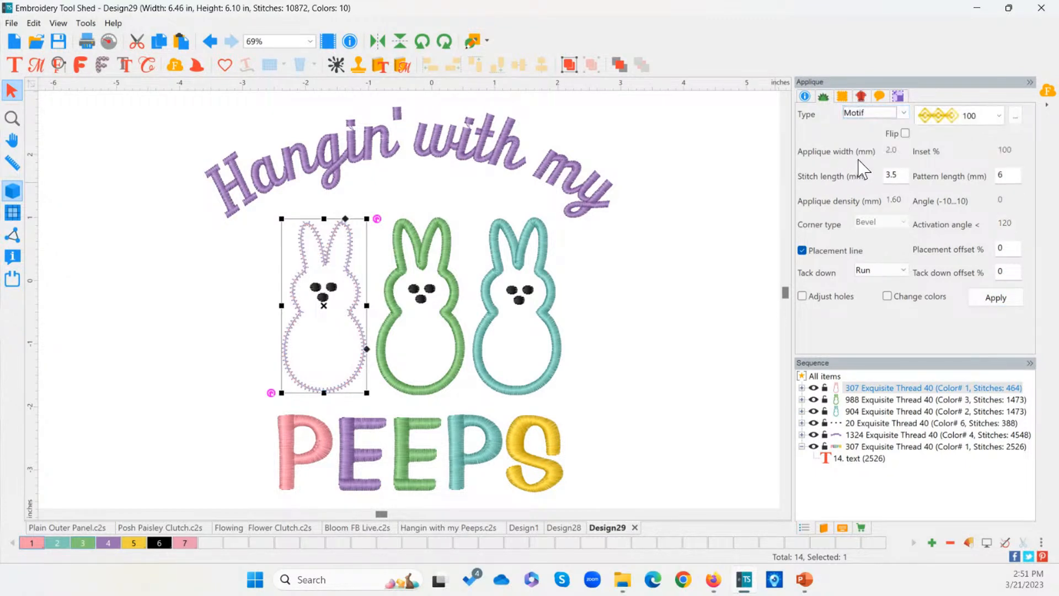
left_click(997, 116)
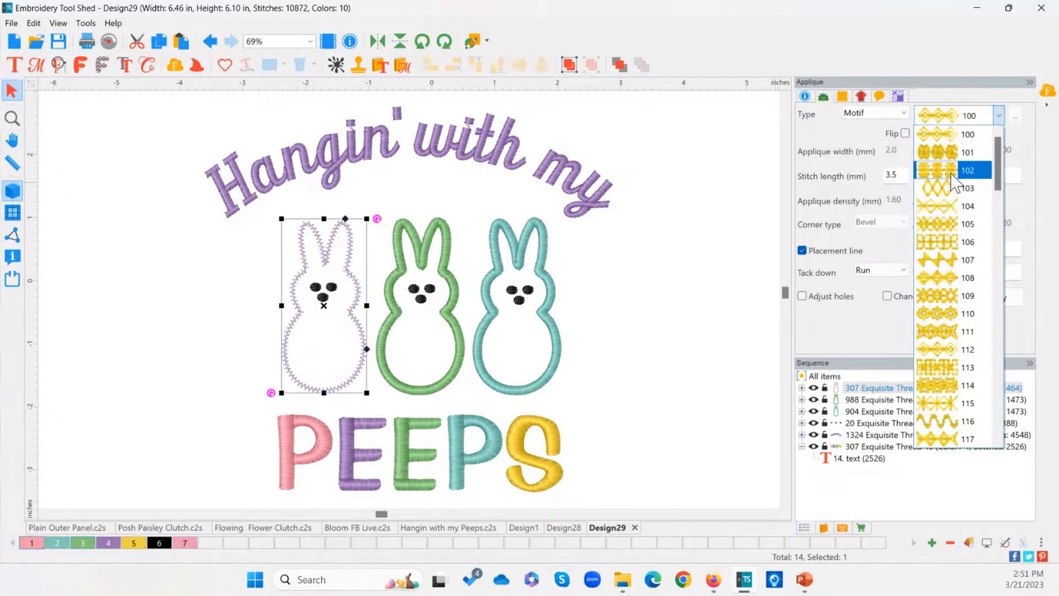
left_click(962, 422)
left_click(995, 297)
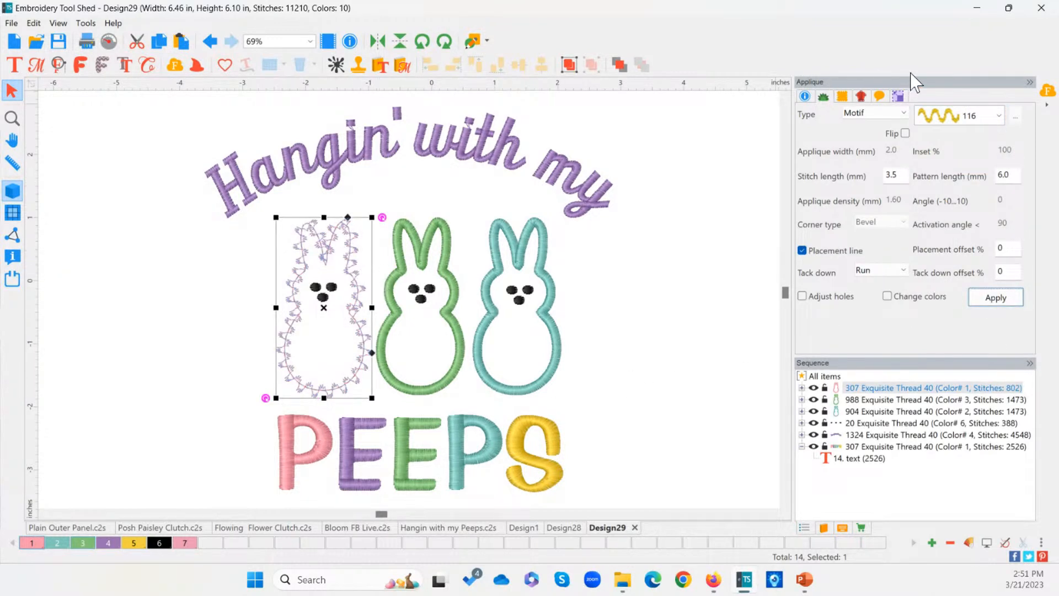
Switch the pink bunny's motif to pattern 118 and set its pattern length to 3 mm, applying each change
left_click(957, 116)
left_click(960, 177)
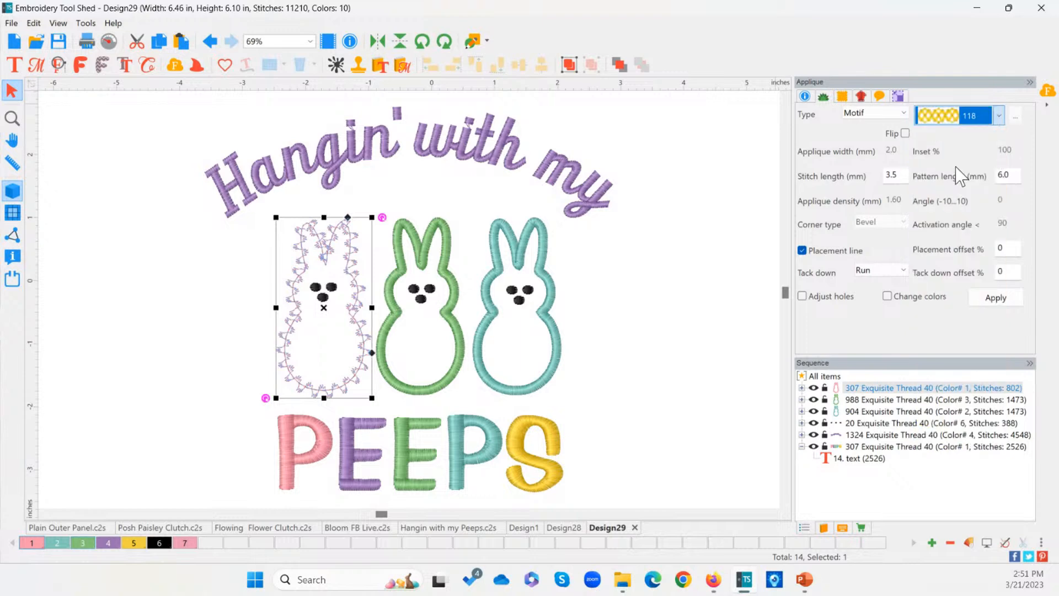
left_click(995, 297)
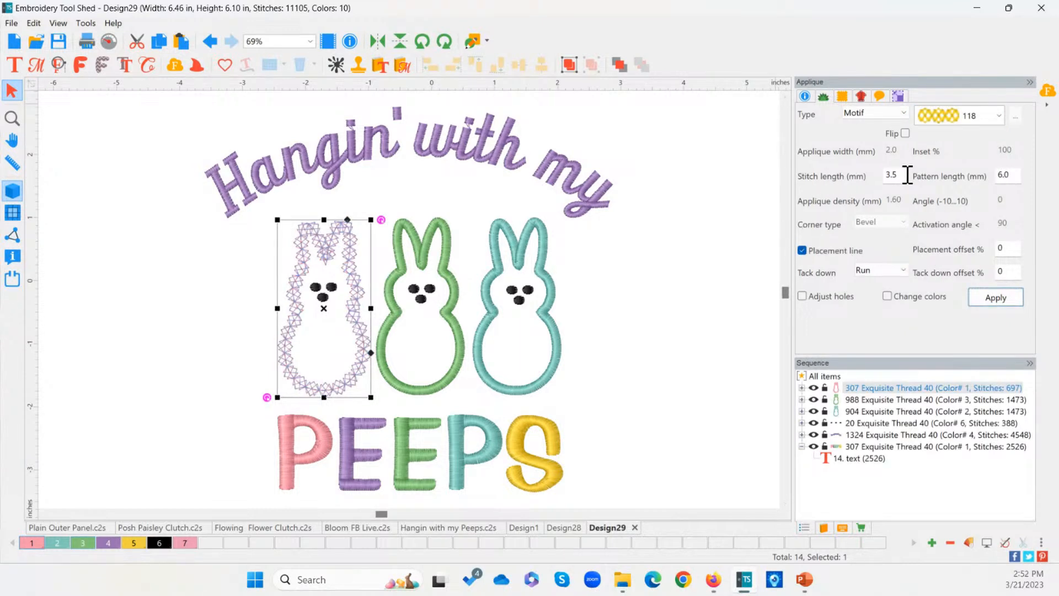
left_click_drag(905, 175, 884, 181)
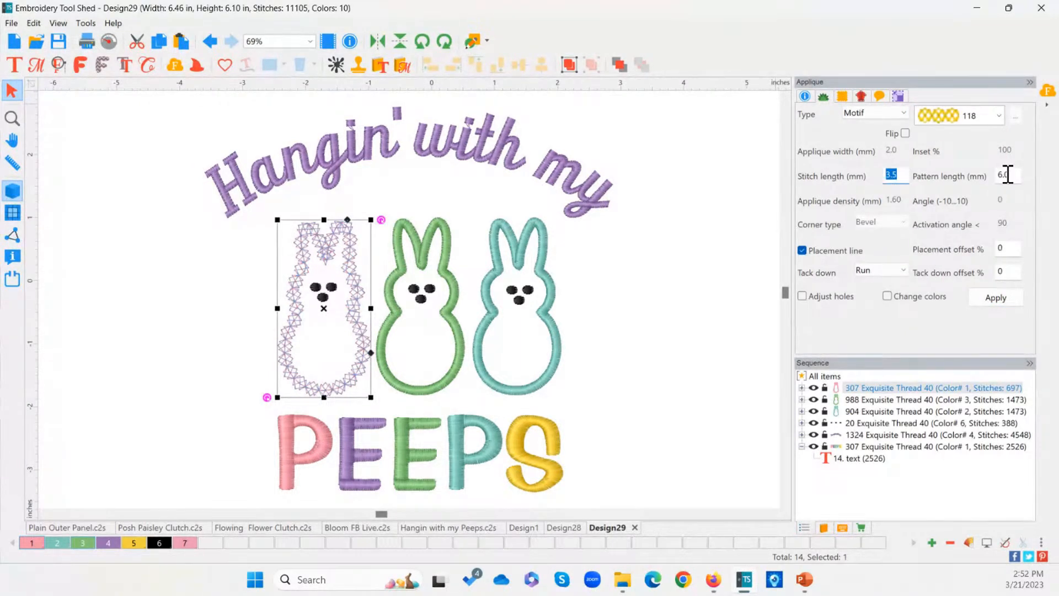
left_click_drag(1014, 174, 971, 177)
type("3")
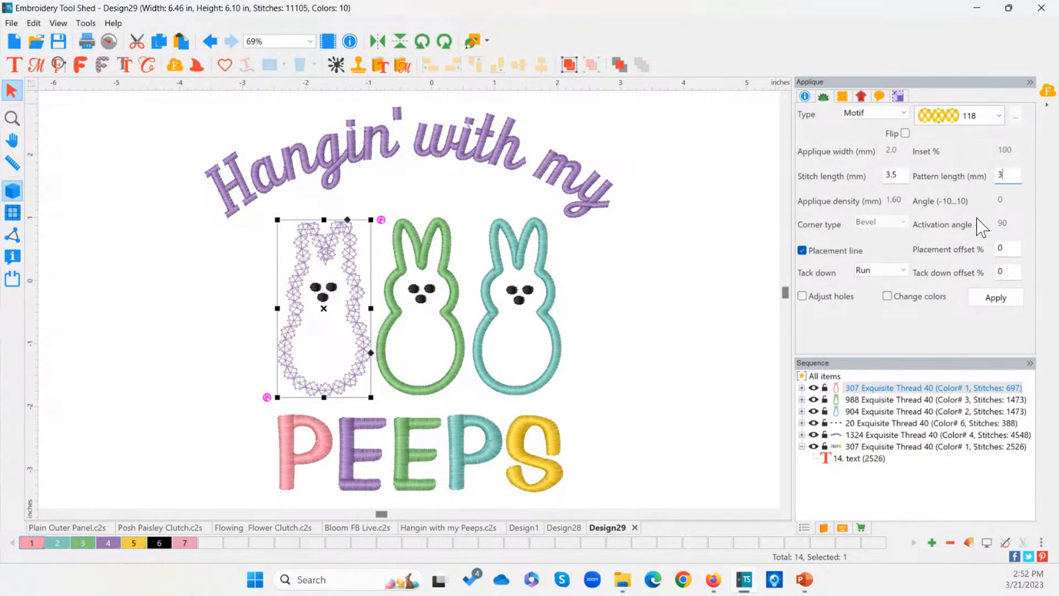
left_click(995, 297)
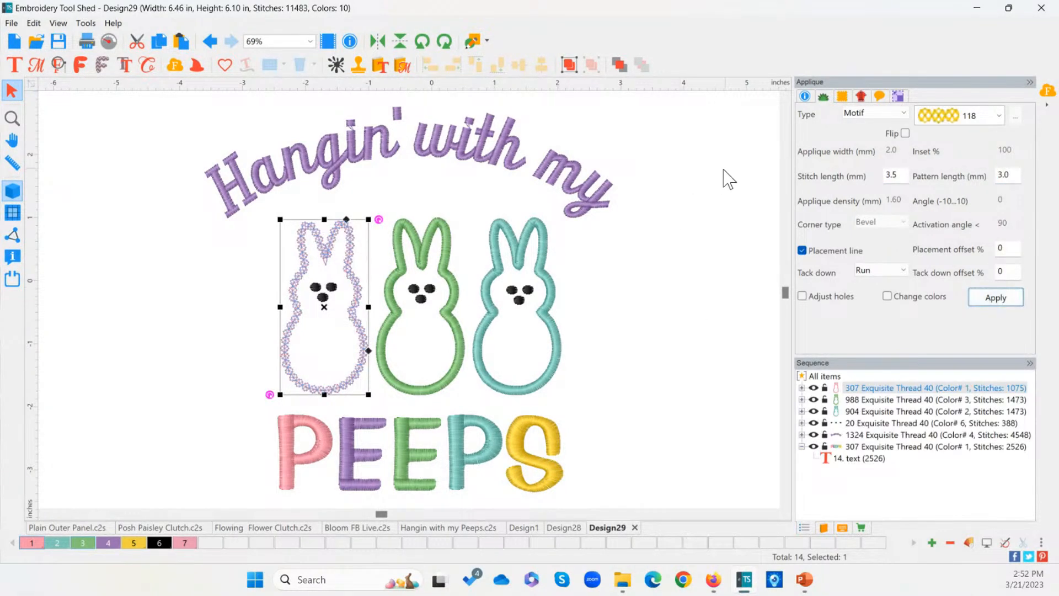
Return the pink bunny's applique type to Satin, apply it, and select the green bunny
left_click(869, 116)
left_click(861, 125)
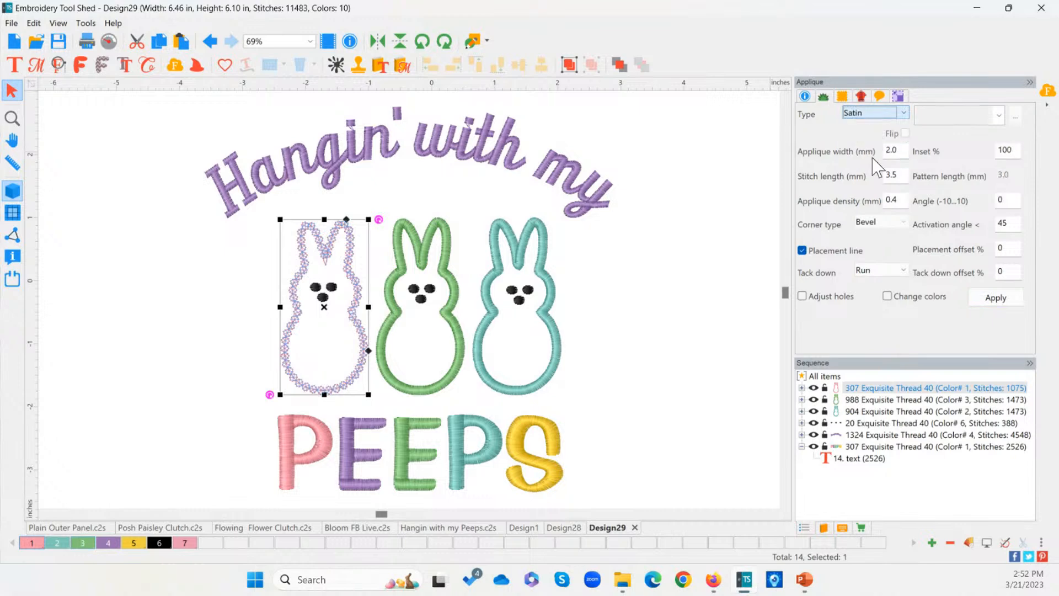
left_click(995, 298)
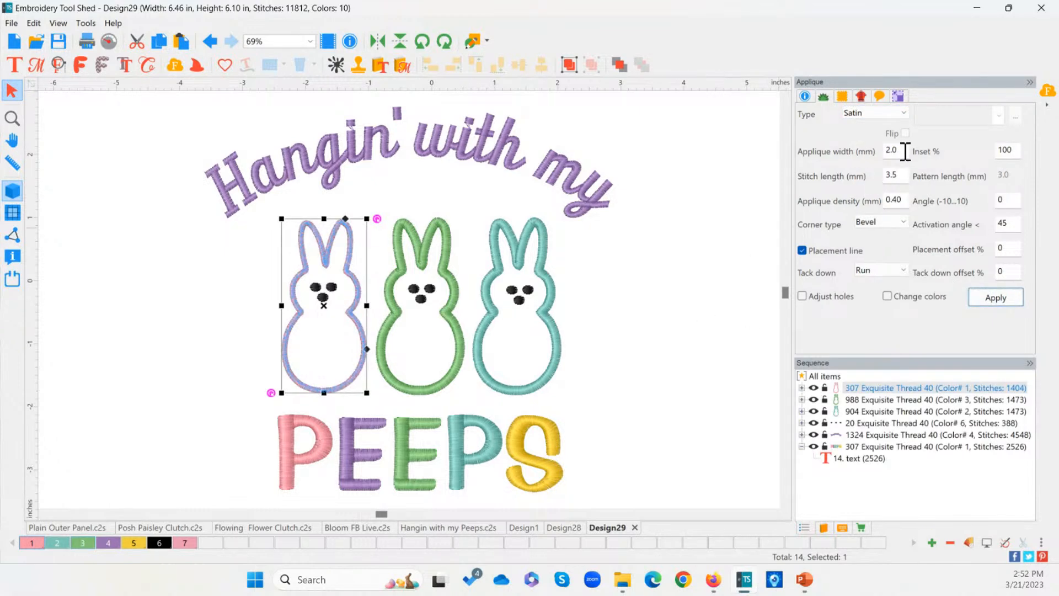
left_click_drag(908, 150, 883, 151)
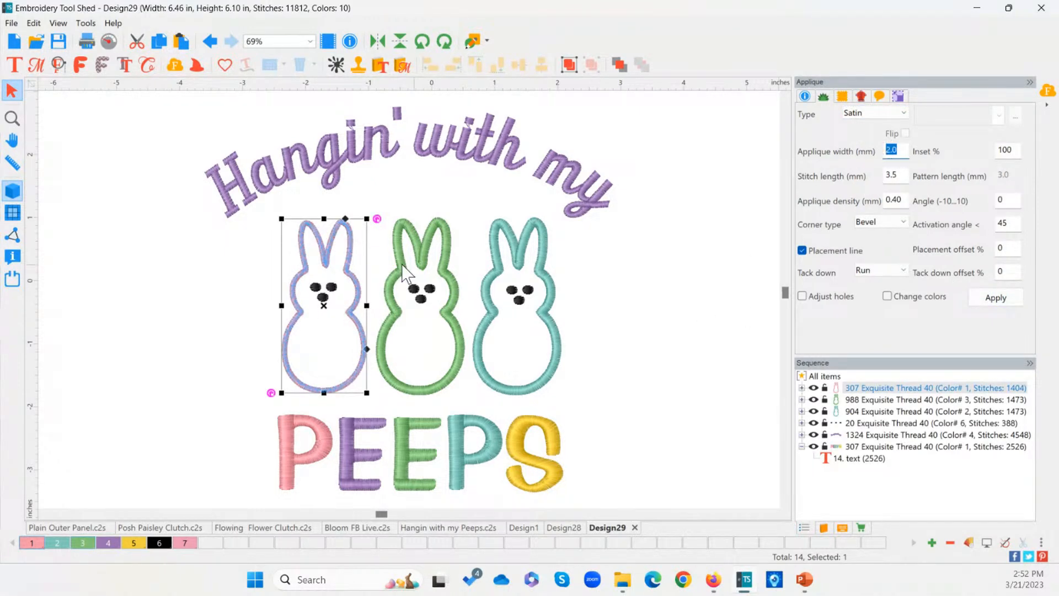
left_click(434, 246)
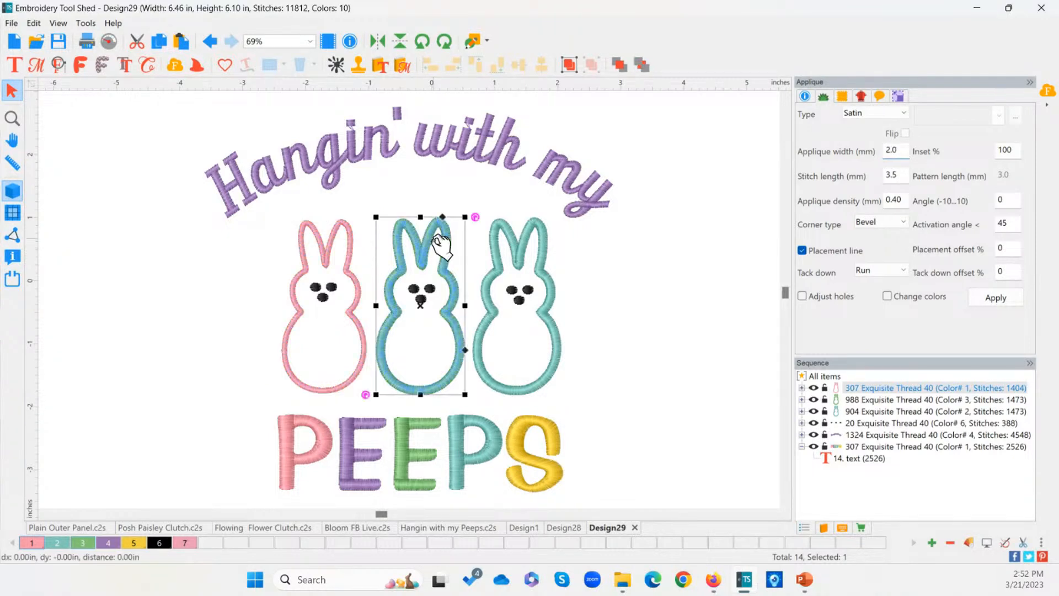
Set the pink bunny's applique width to 3.5 mm, apply it, and deselect the bunny
left_click(354, 261)
double_click(888, 150)
type("3")
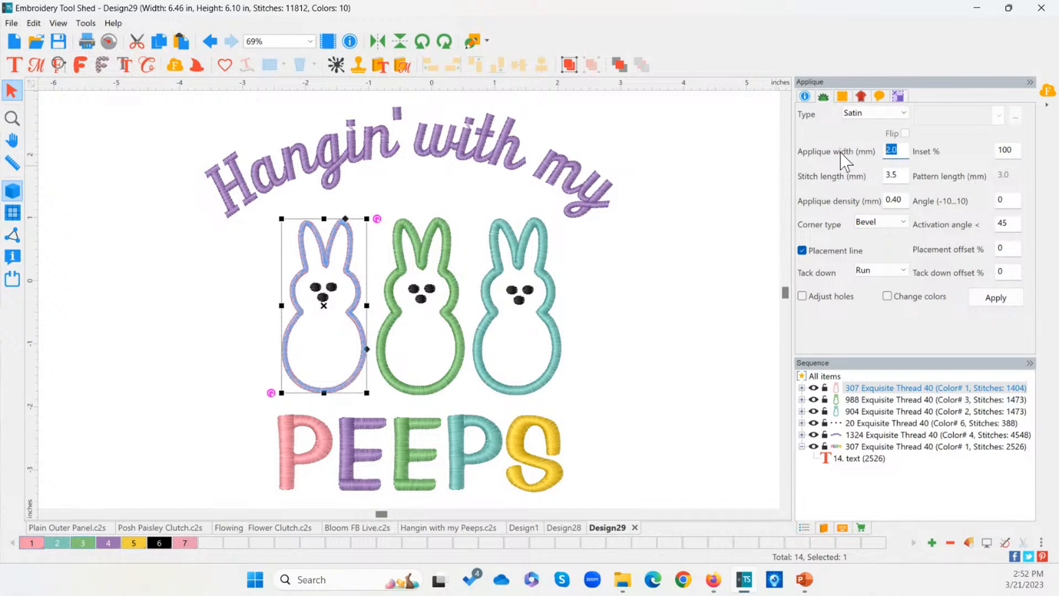
type(".5")
left_click(994, 297)
left_click(637, 325)
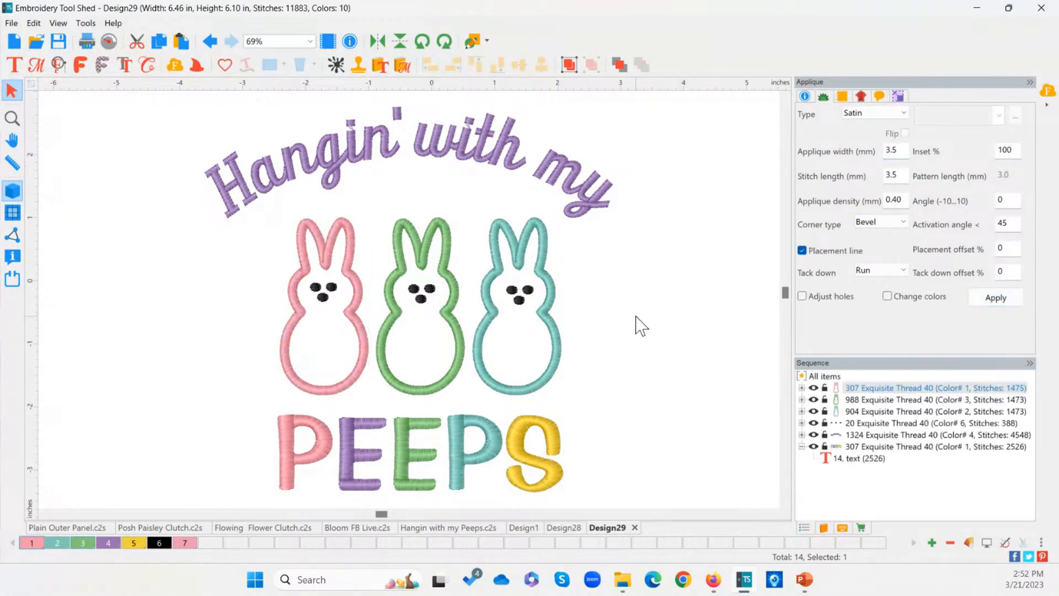
Save the design as Peeps in Inspiration Series C2S format in the desktop's TEST folder
left_click(11, 23)
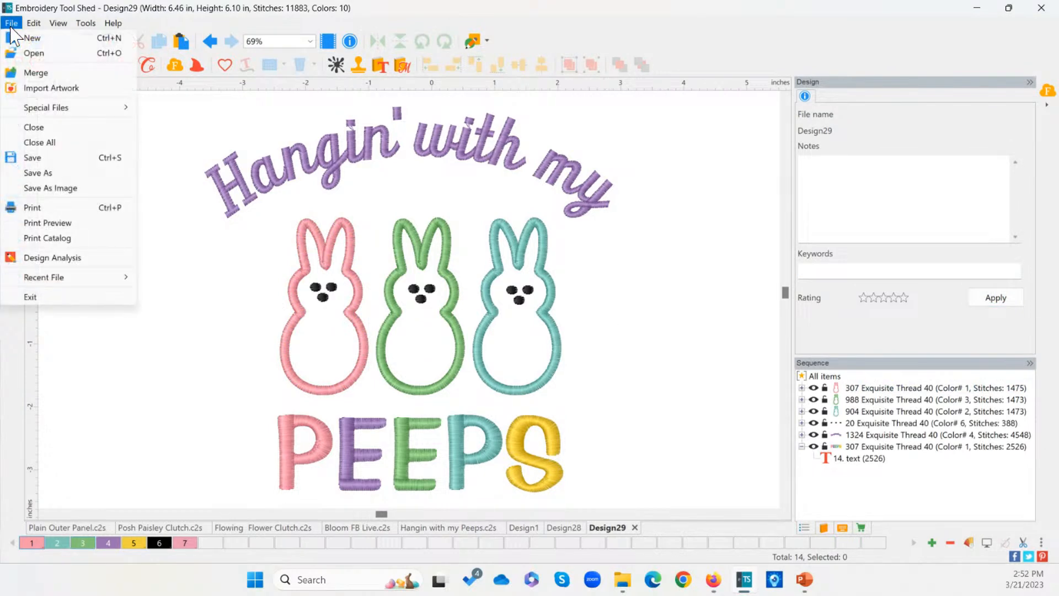
left_click(43, 174)
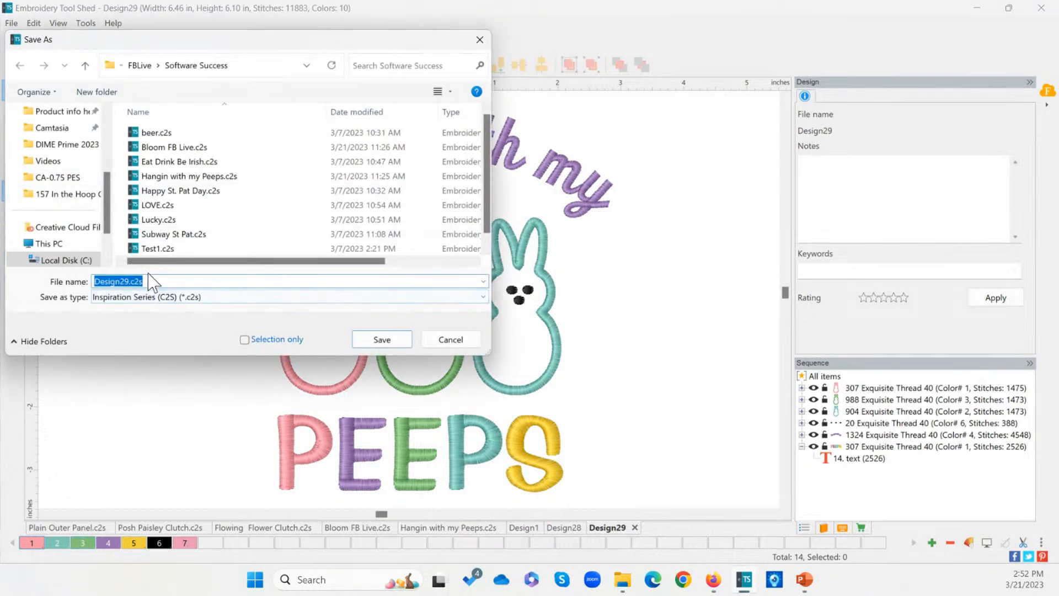
type("Peeps")
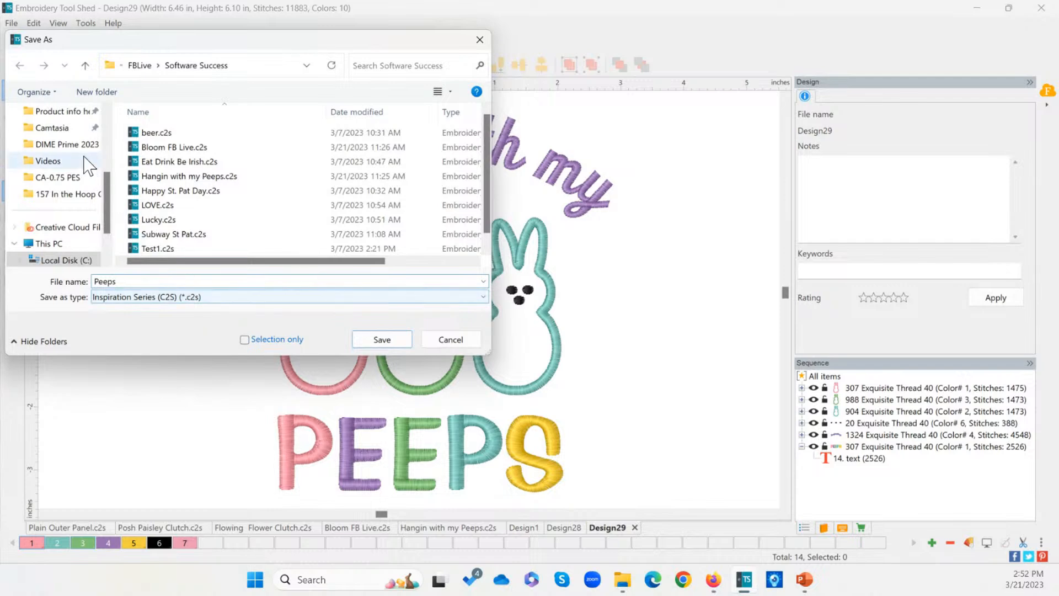
scroll(103, 129, "up", 3)
left_click(51, 161)
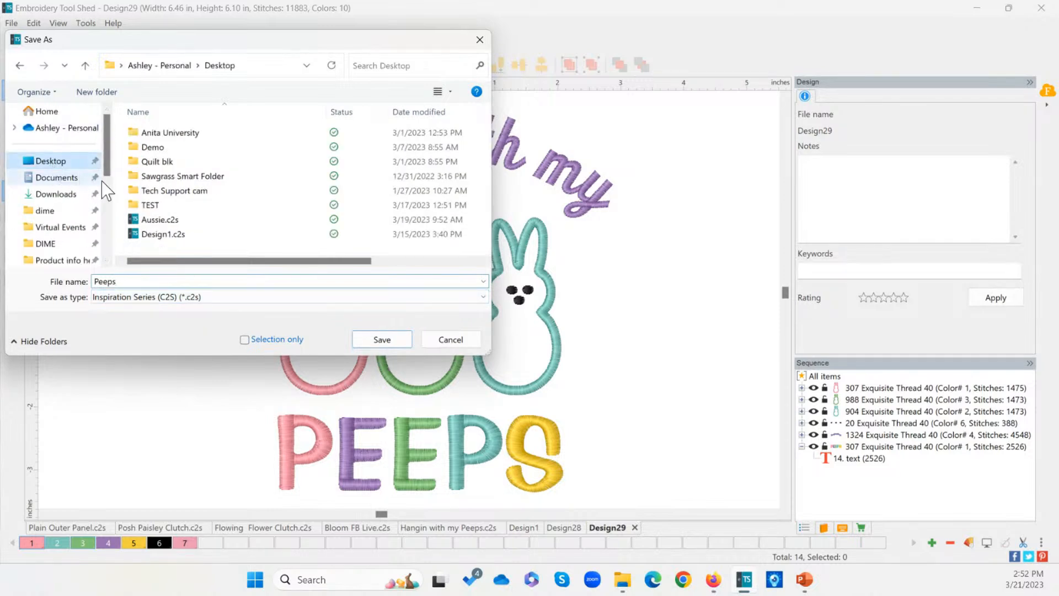
double_click(146, 203)
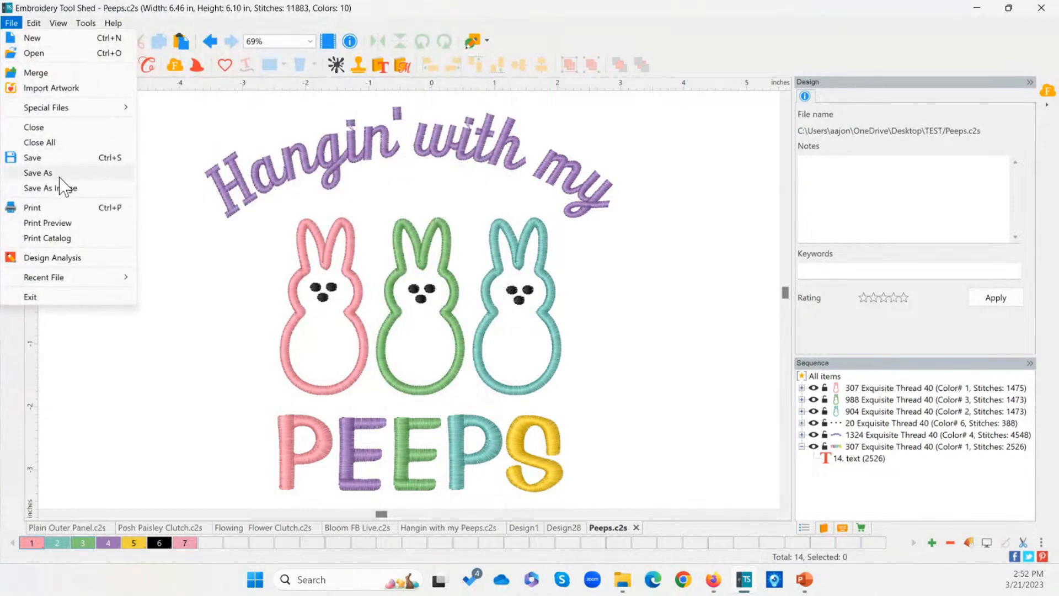
Save a stitch-file copy as Peeps.pes in the Baby Lock/Brother/Bernina PES v9 format in the TEST folder
left_click(60, 174)
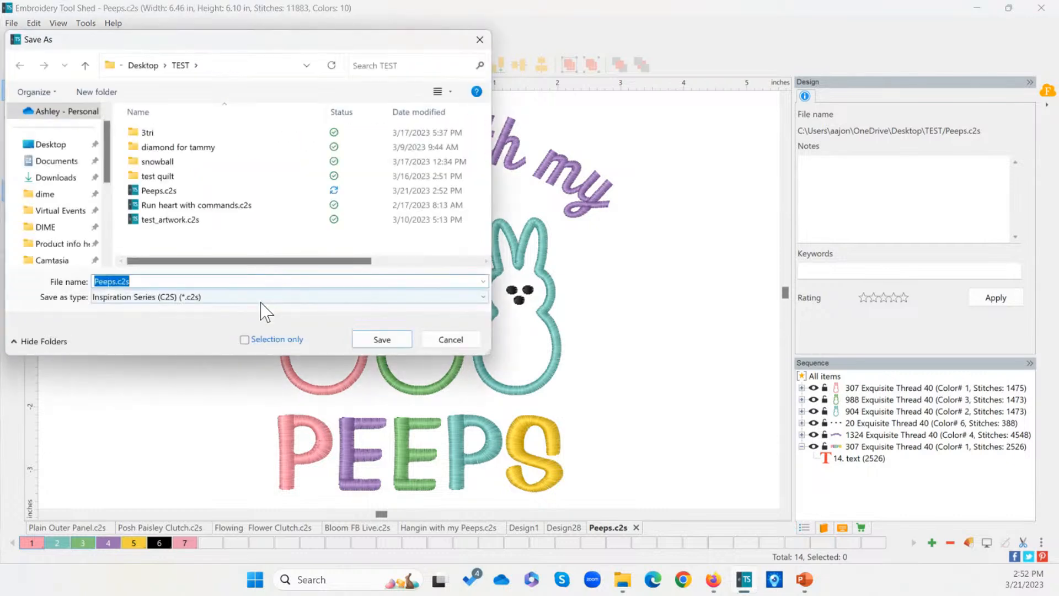
left_click(261, 298)
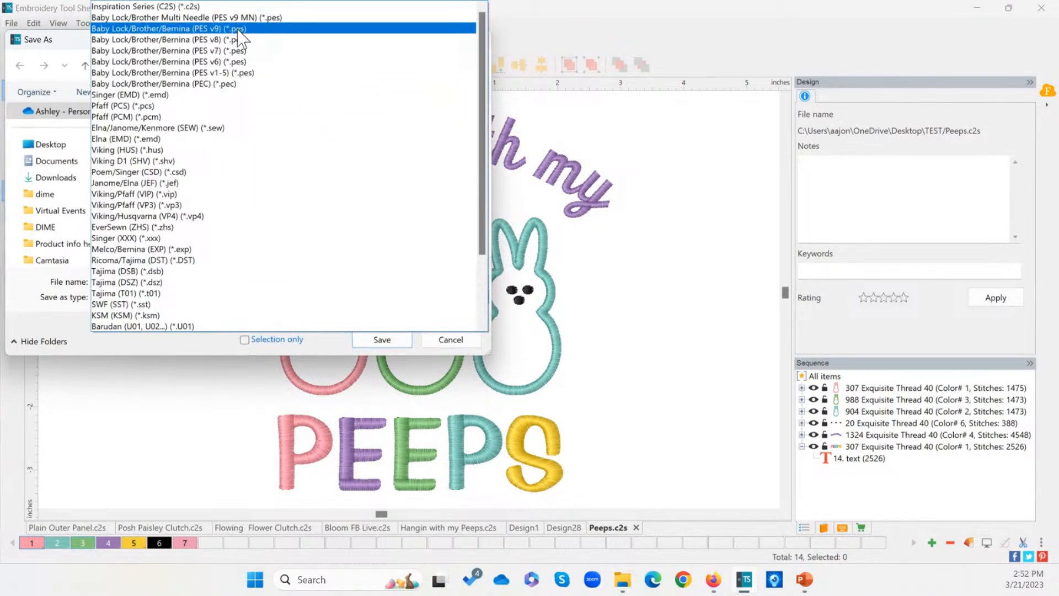
left_click(239, 30)
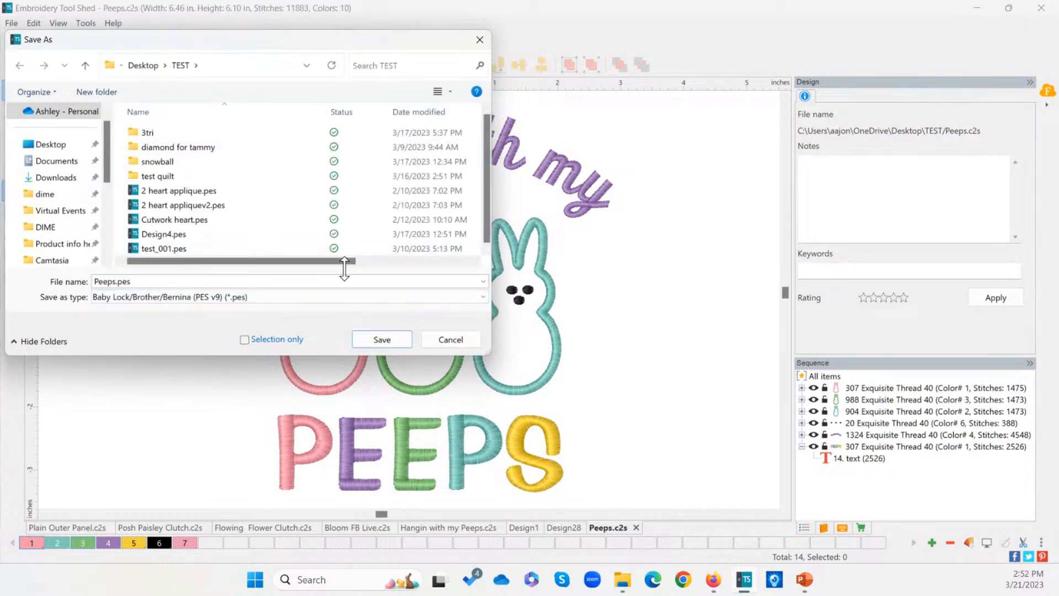
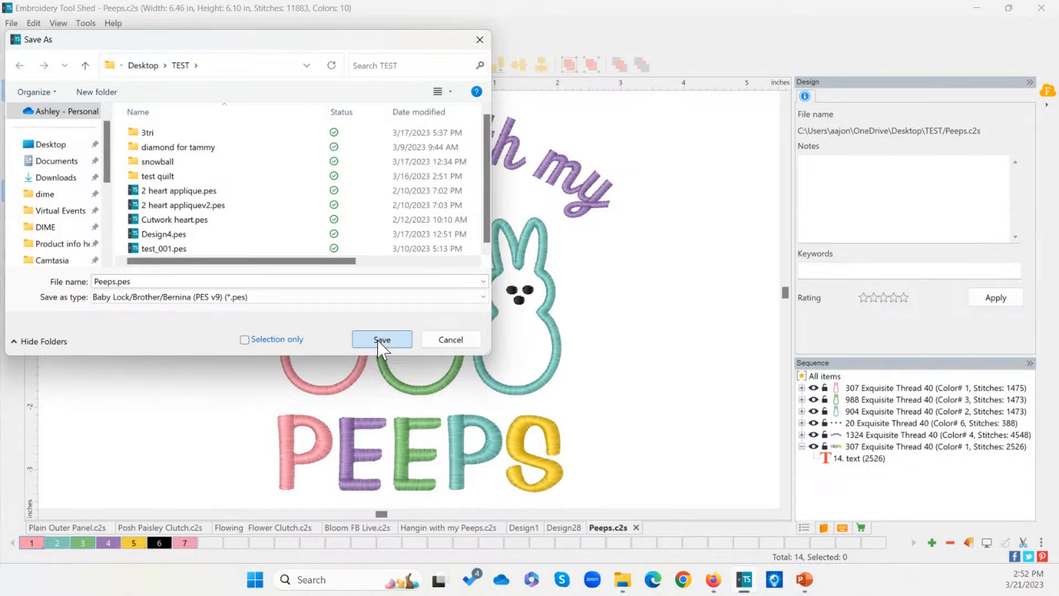
left_click(380, 339)
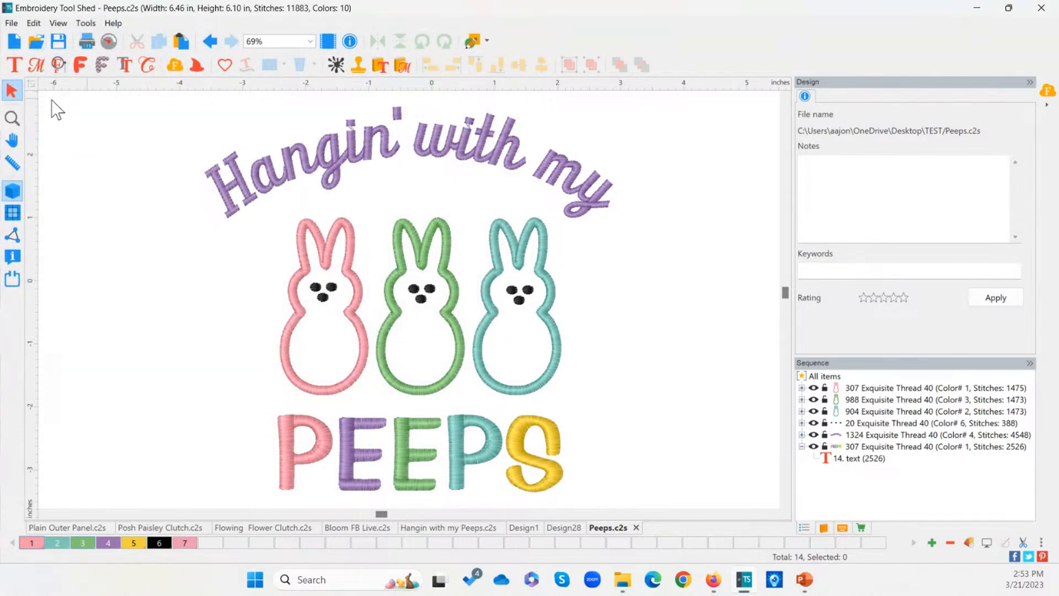
Close the Peeps.c2s design and open Peeps.pes from the TEST folder
left_click(636, 527)
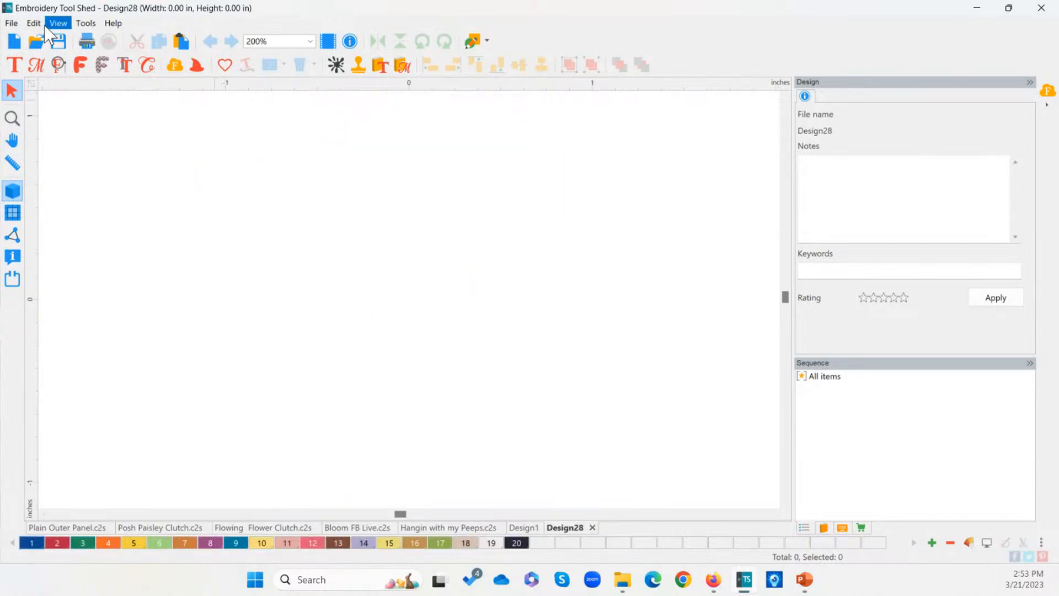
left_click(18, 26)
left_click(33, 53)
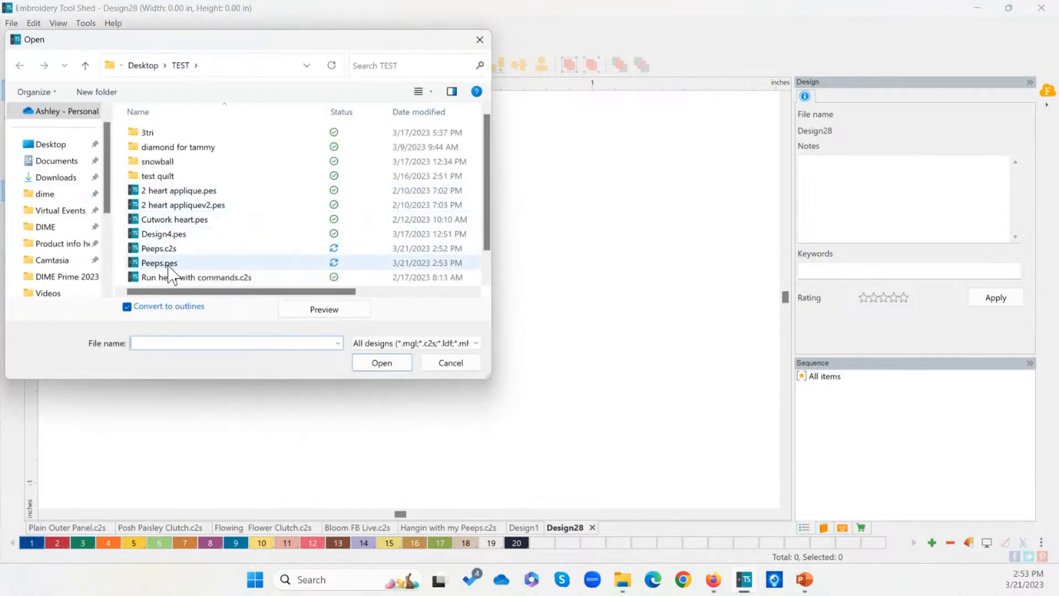
left_click(163, 249)
double_click(160, 262)
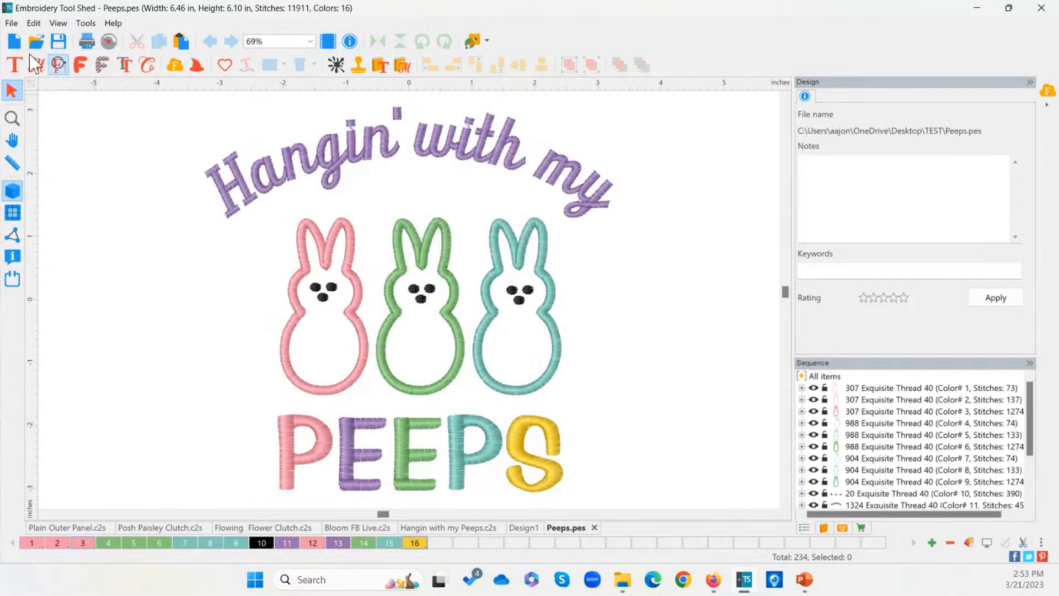
Reopen Peeps.c2s from the TEST folder alongside the PES version
left_click(11, 22)
left_click(28, 53)
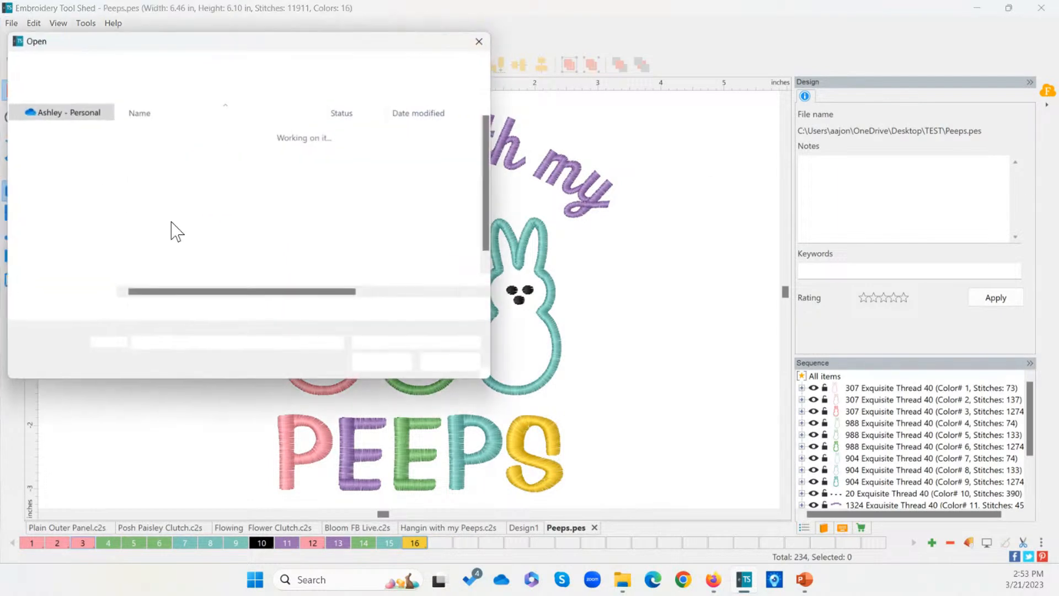
double_click(160, 248)
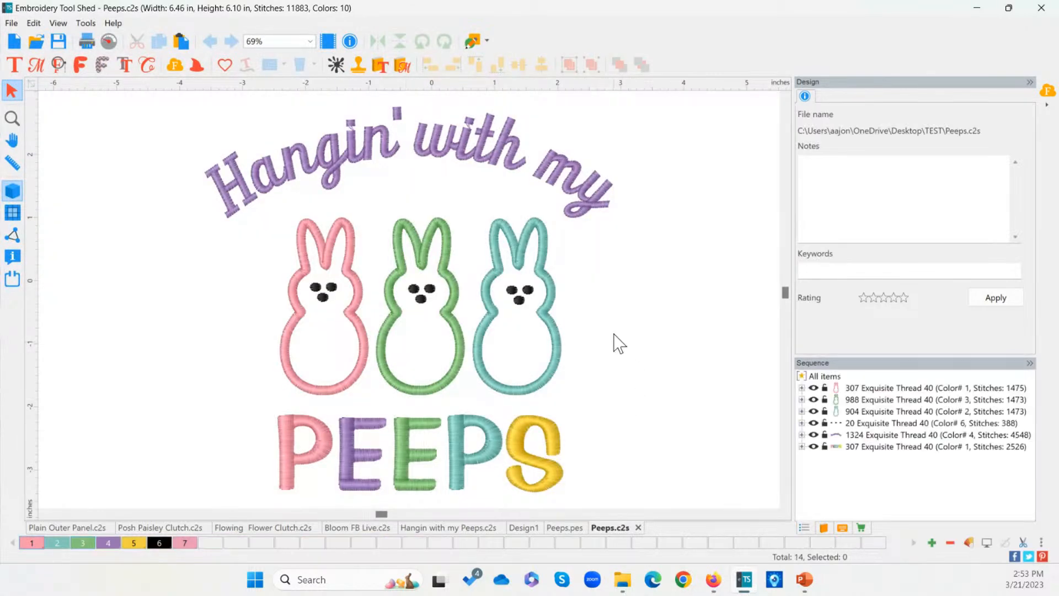
Switch to the Peeps.pes design and select individual stitch segments in the word "Hangin'" to inspect them
left_click(565, 528)
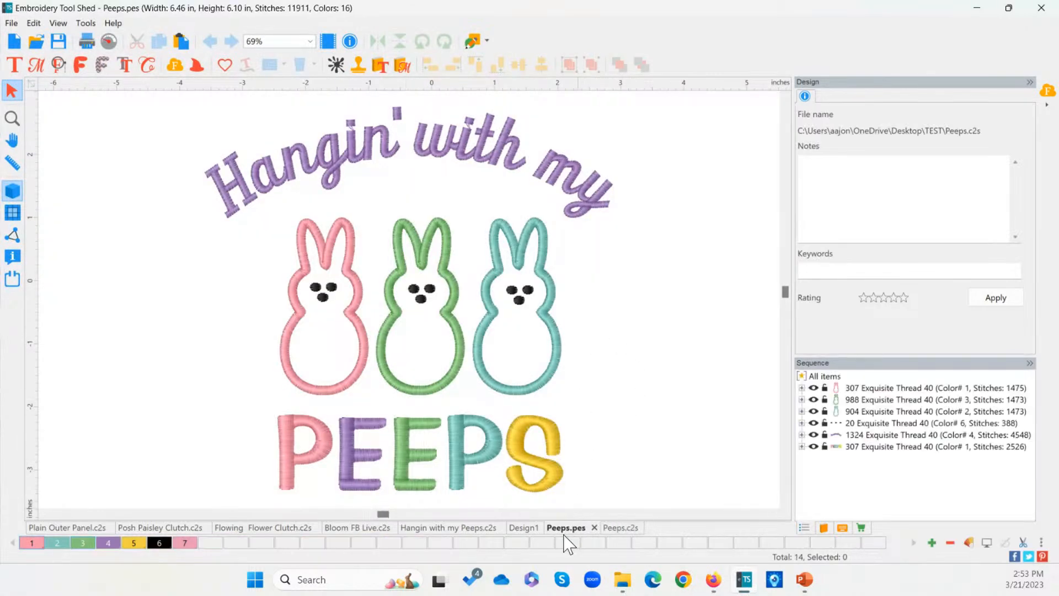
left_click(277, 187)
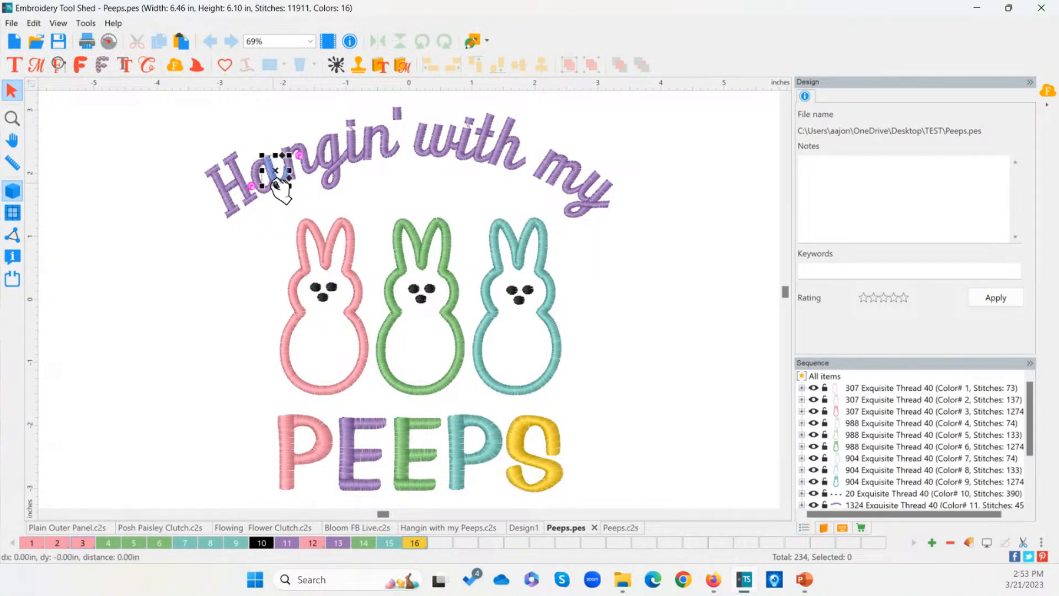
left_click(248, 199)
left_click(326, 159)
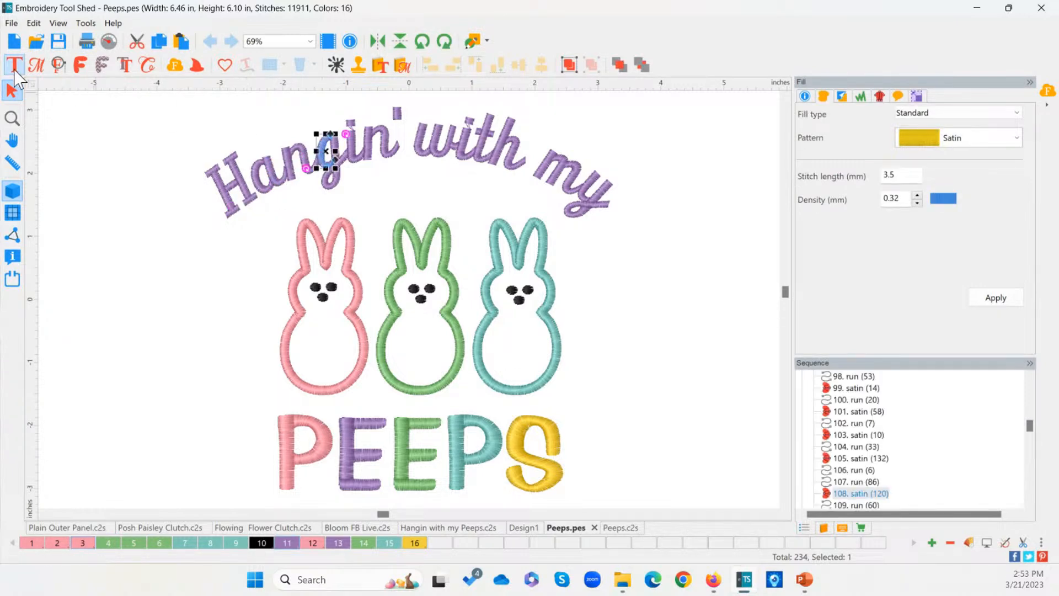
Try to edit the arched lettering with the text tool and undo the placed letter
left_click(15, 67)
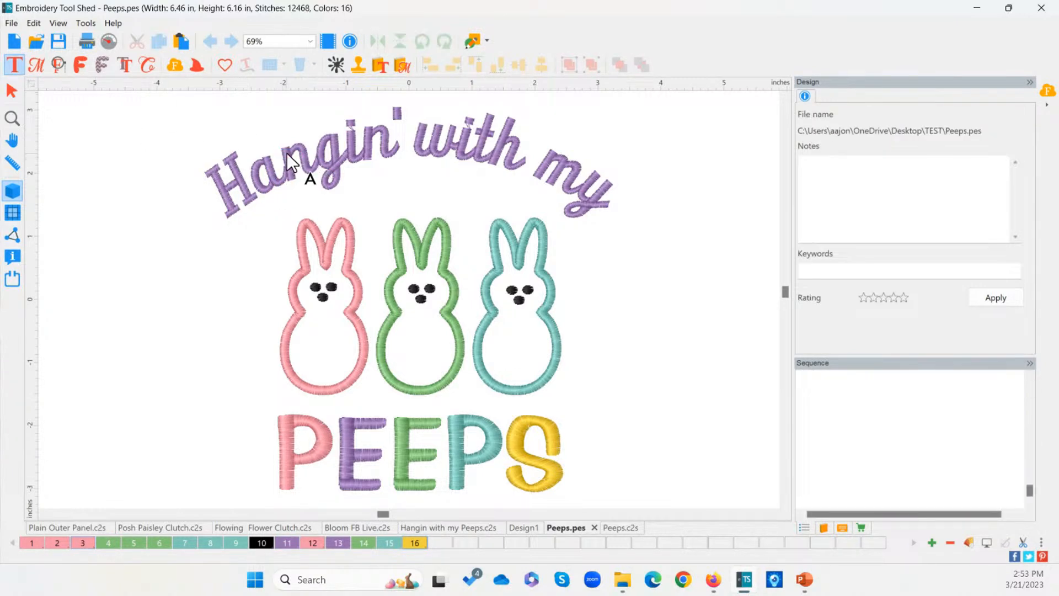
left_click(312, 152)
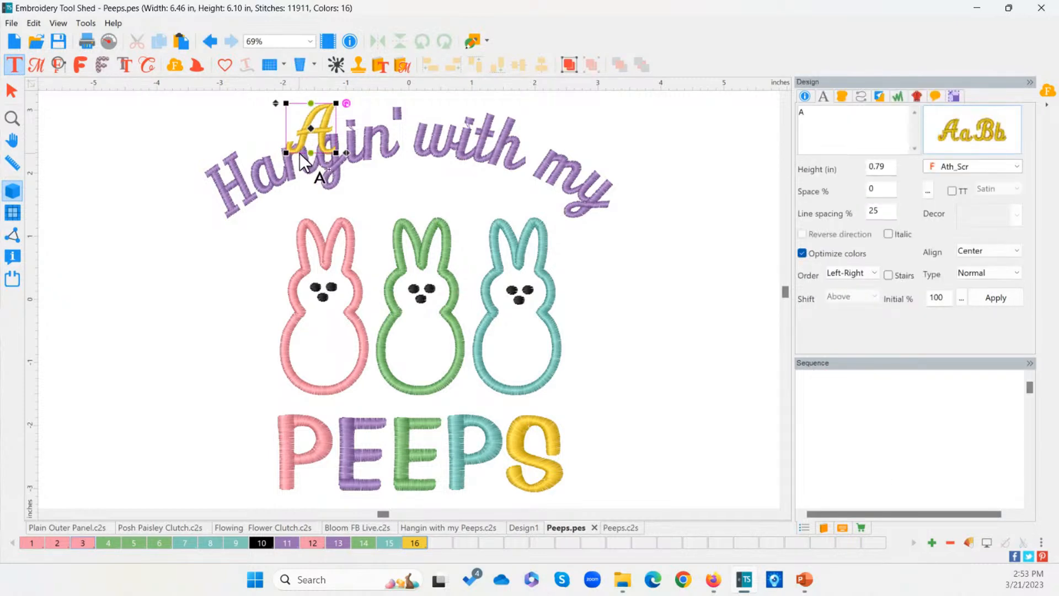
key("ctrl+z")
left_click(11, 89)
Examine how the PES file divides the "Hangin'" letters, bunny outlines and pink bunny's face into stitch segments by selecting several pieces
left_click(242, 184)
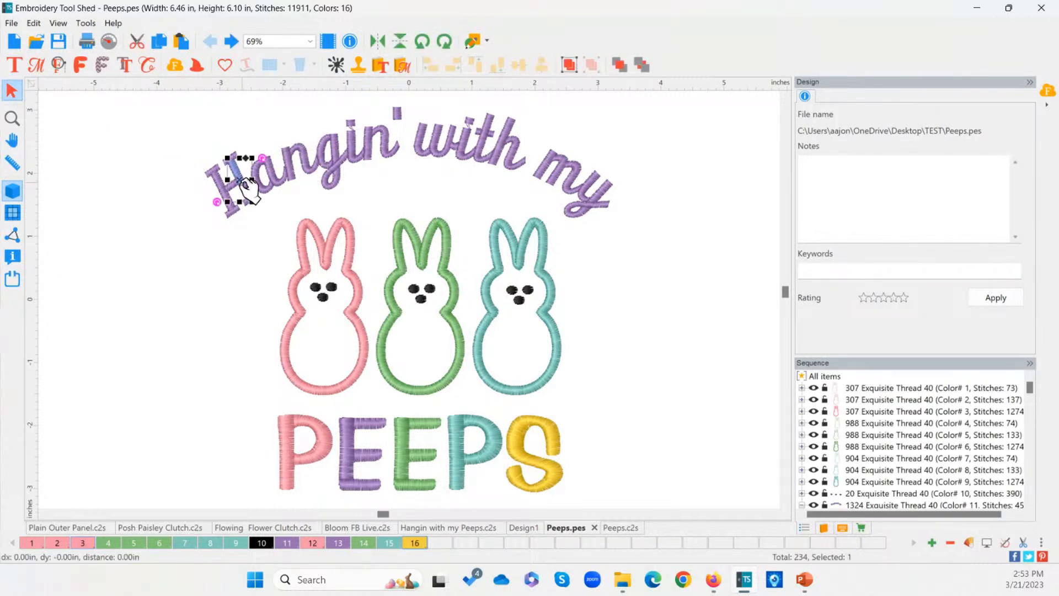
left_click(290, 168)
left_click(329, 164)
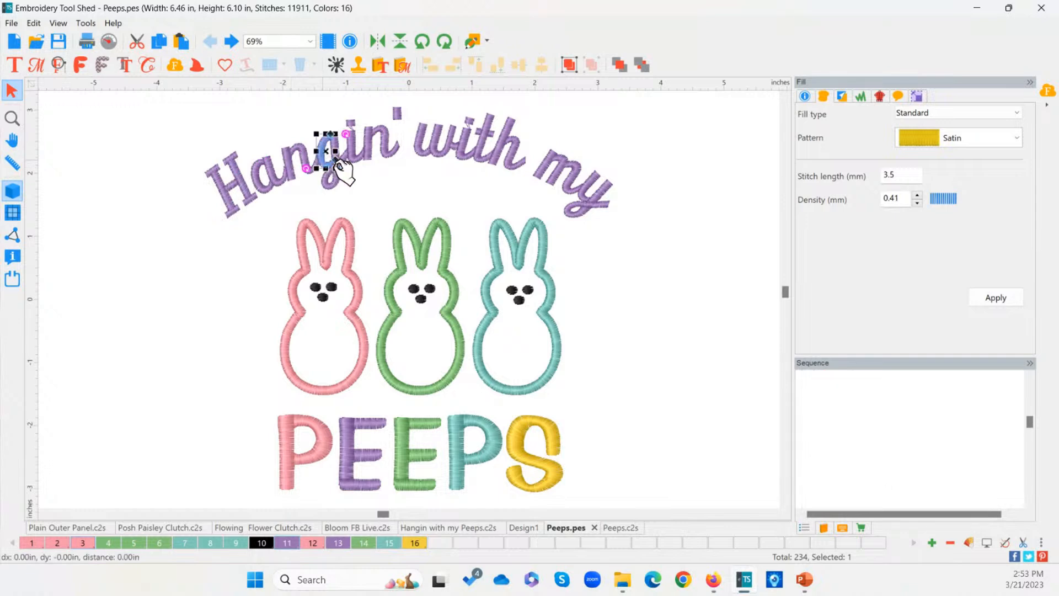
left_click(356, 147)
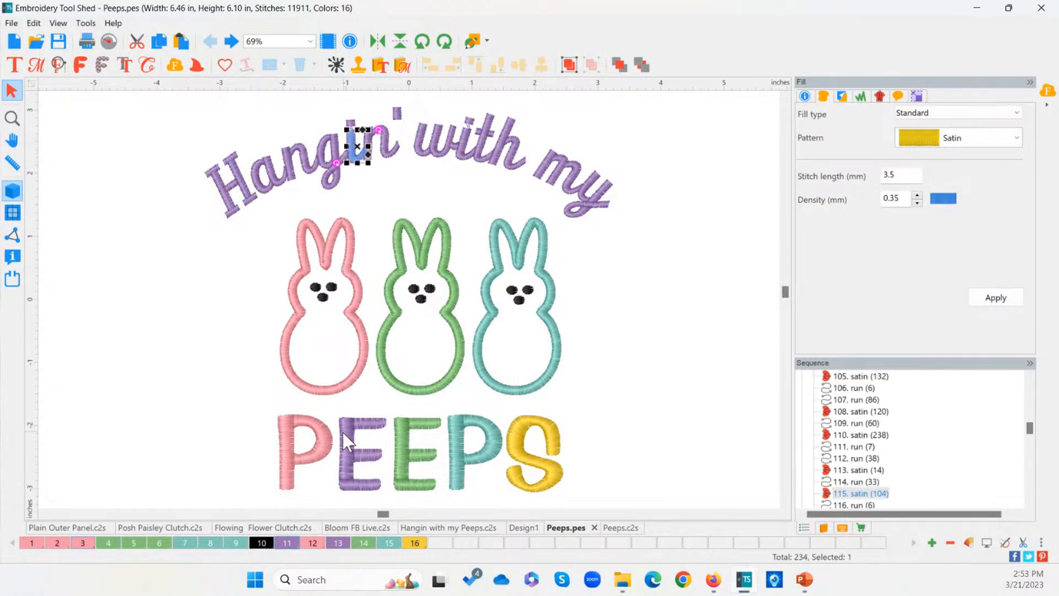
left_click(395, 389)
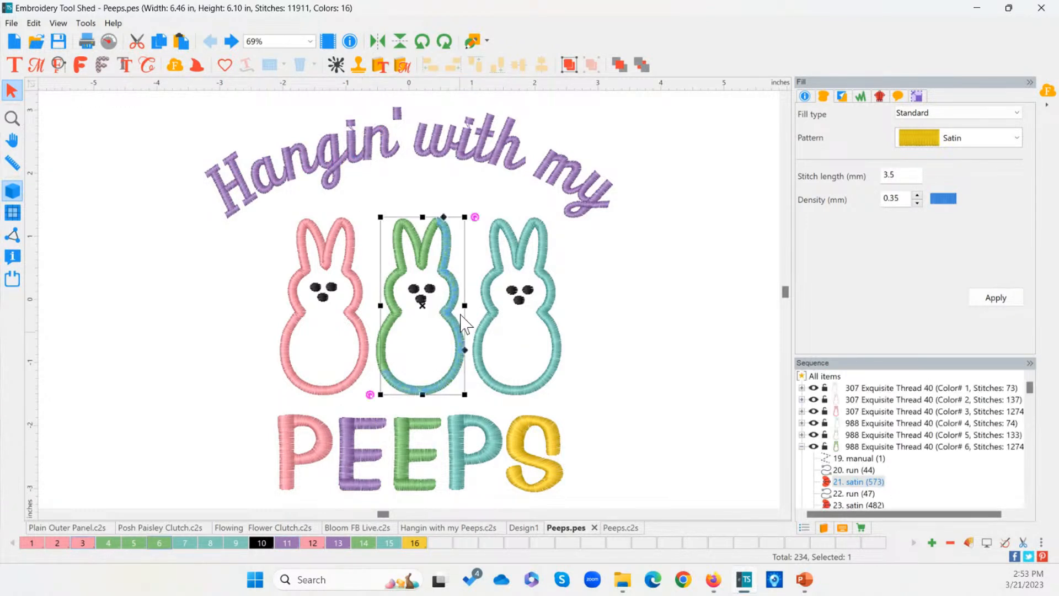
left_click(322, 240)
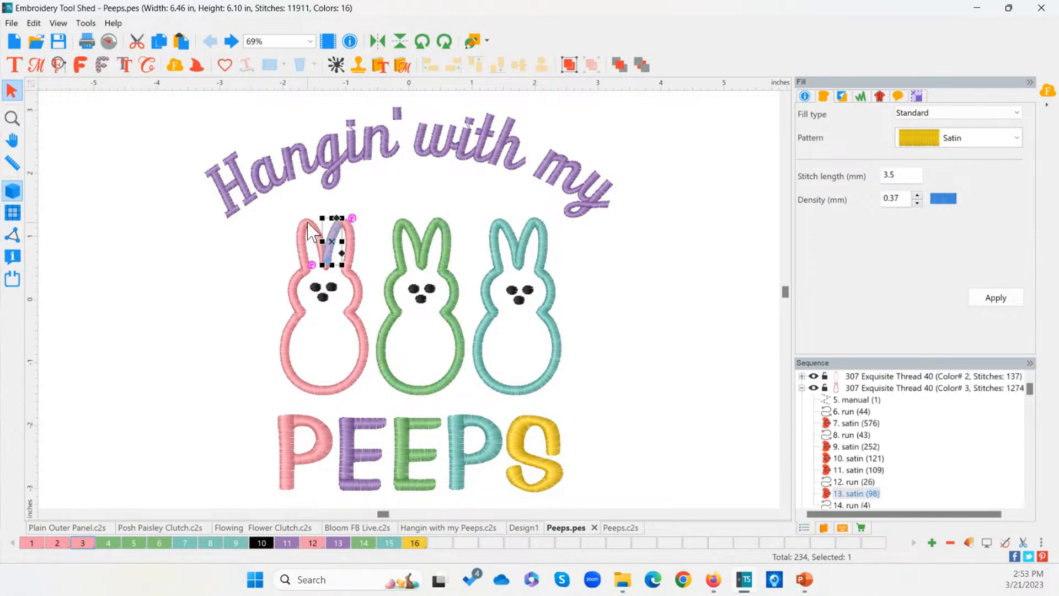
left_click(322, 290)
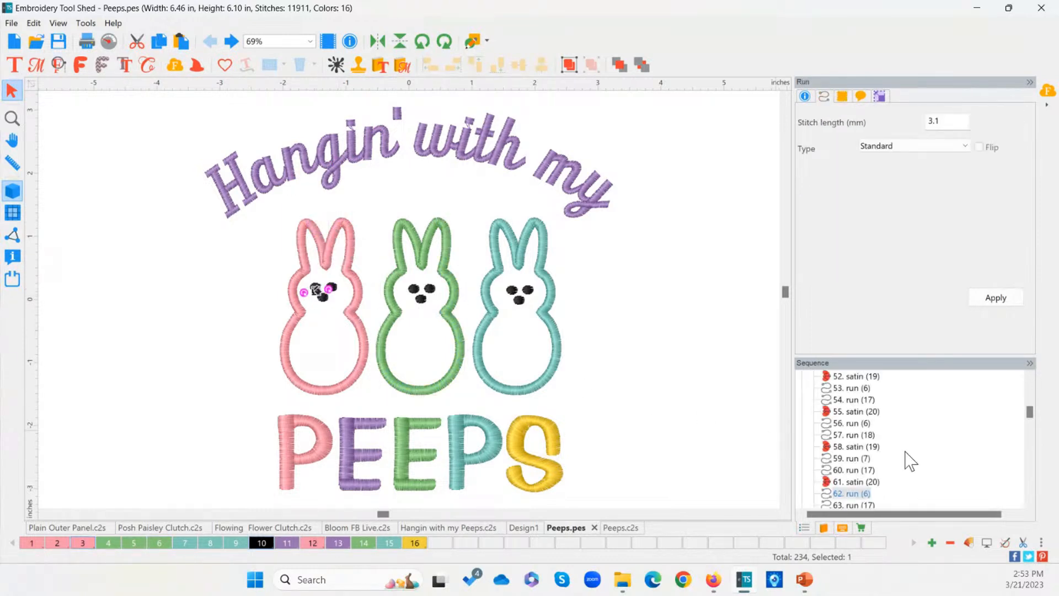
Collapse the color 3 and color 6 groups in the sequence and select the color 1 group
left_click_drag(1029, 411, 1029, 383)
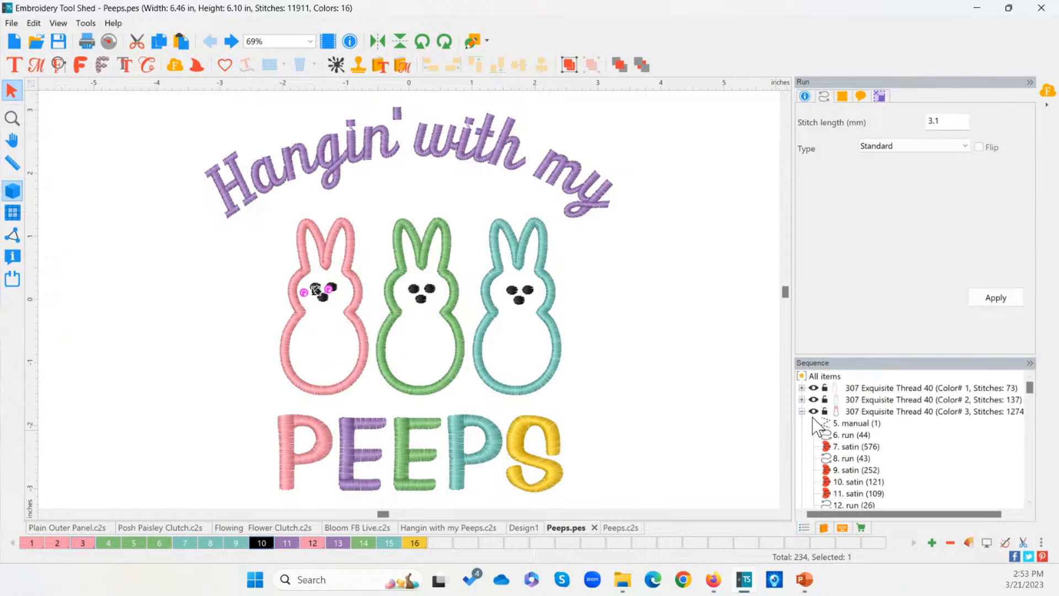
left_click(802, 412)
left_click(802, 446)
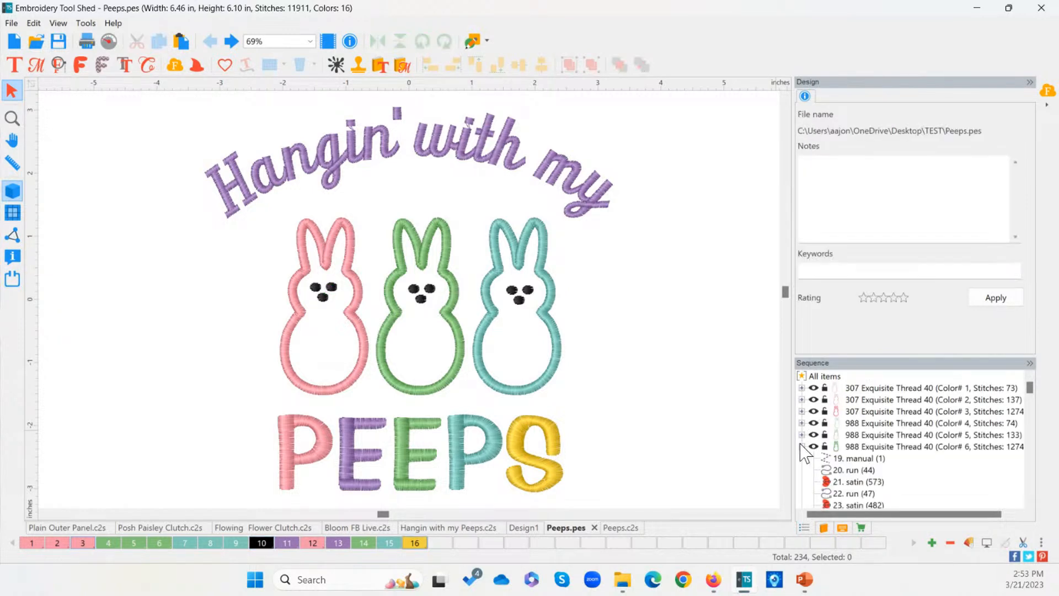
left_click(802, 446)
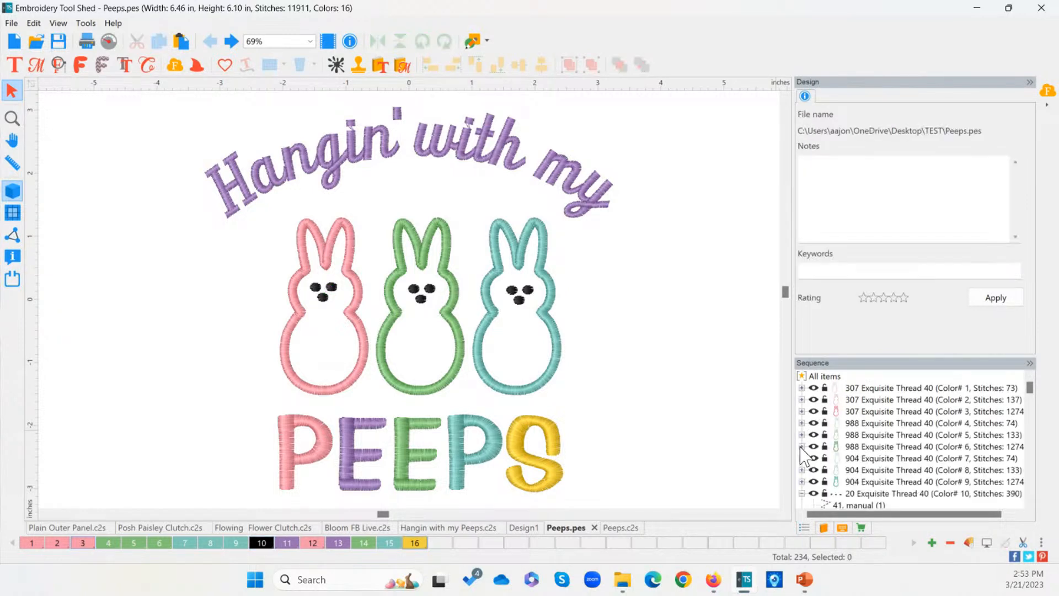
left_click(865, 388)
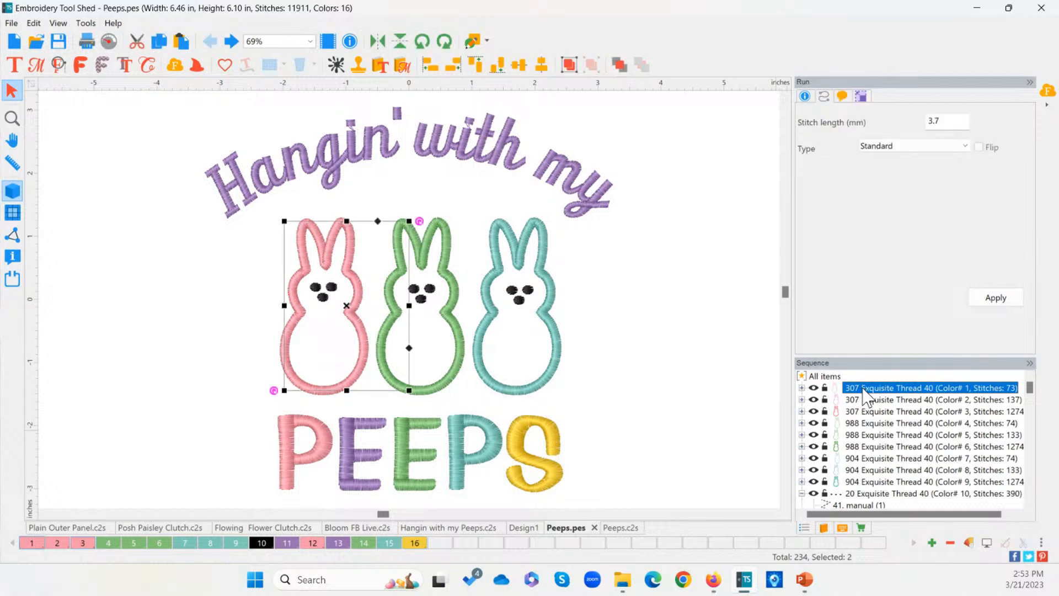
Collapse the color 10 and color 11 groups in the sequence and select the arched lettering's color 11 group
mouse_move(844, 401)
left_click_drag(1033, 402, 1030, 384)
left_click(801, 493)
left_click(801, 505)
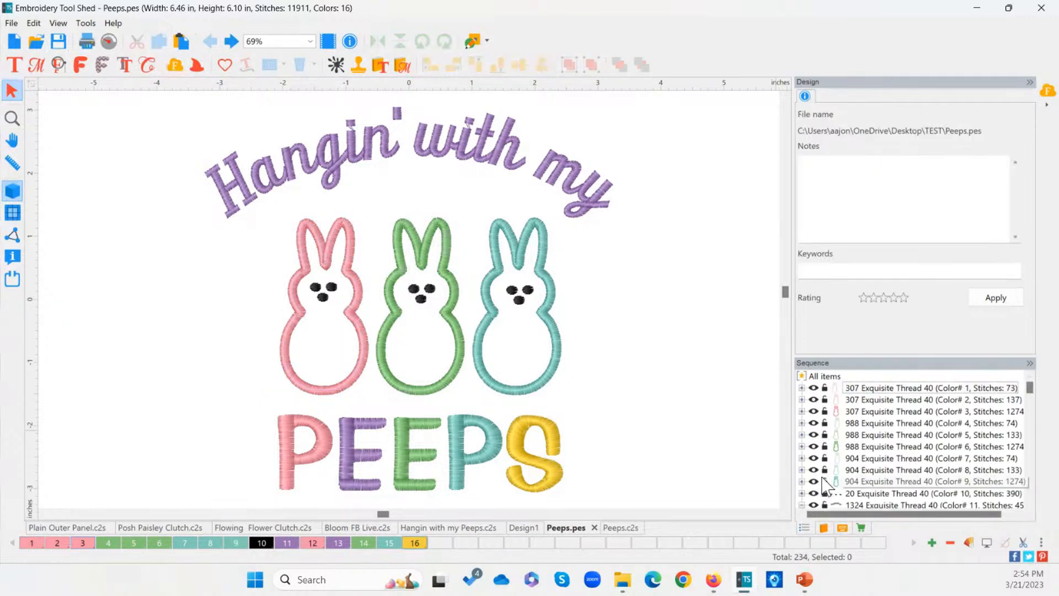
scroll(870, 466, "down", 2)
left_click(802, 435)
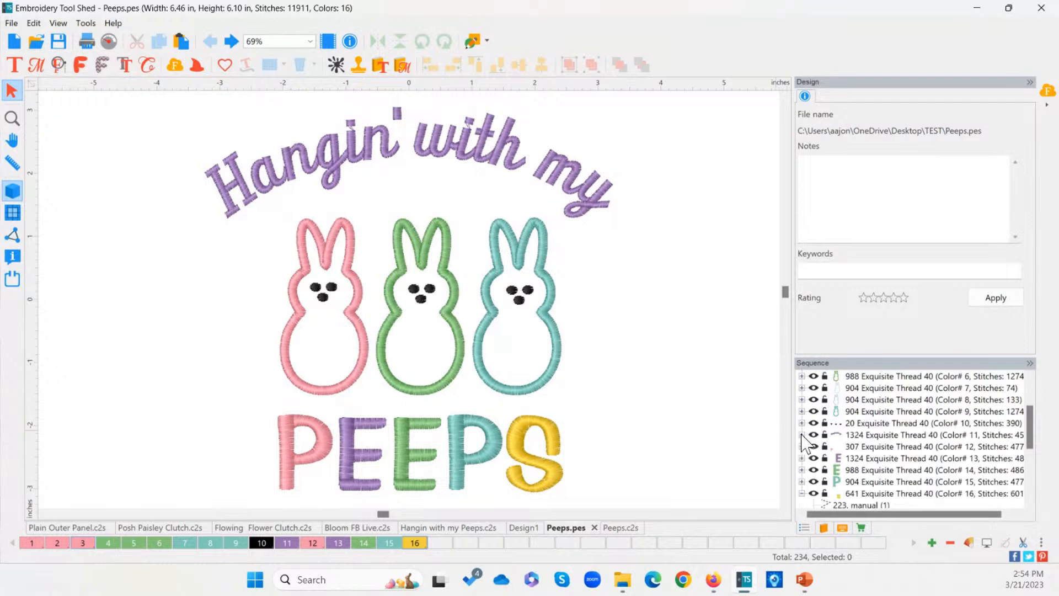
left_click(864, 435)
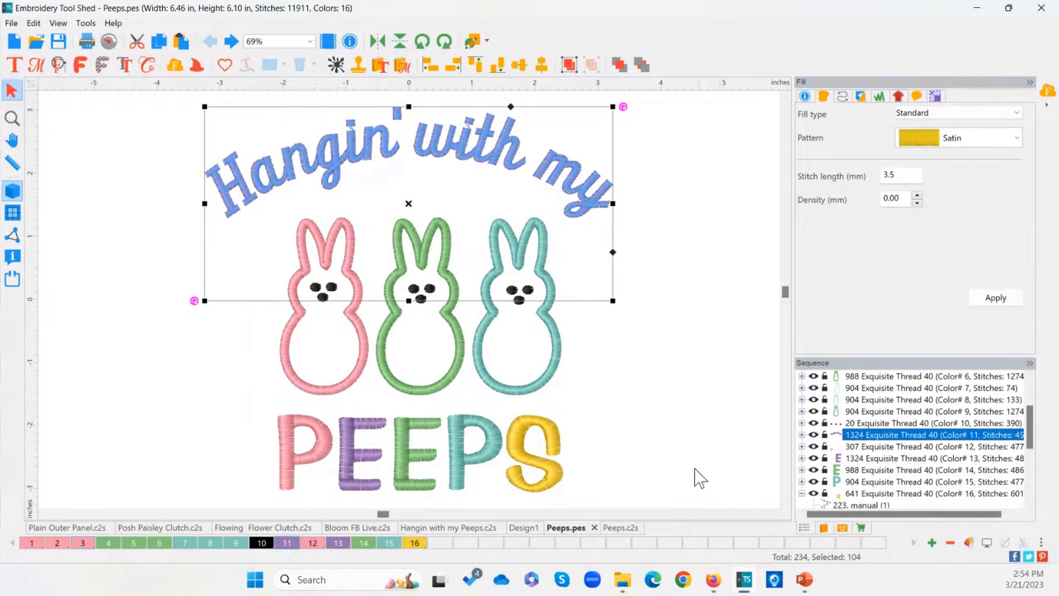
Switch to the Peeps.c2s design and change the pink bunny's applique type to Tackle Twill
left_click(687, 342)
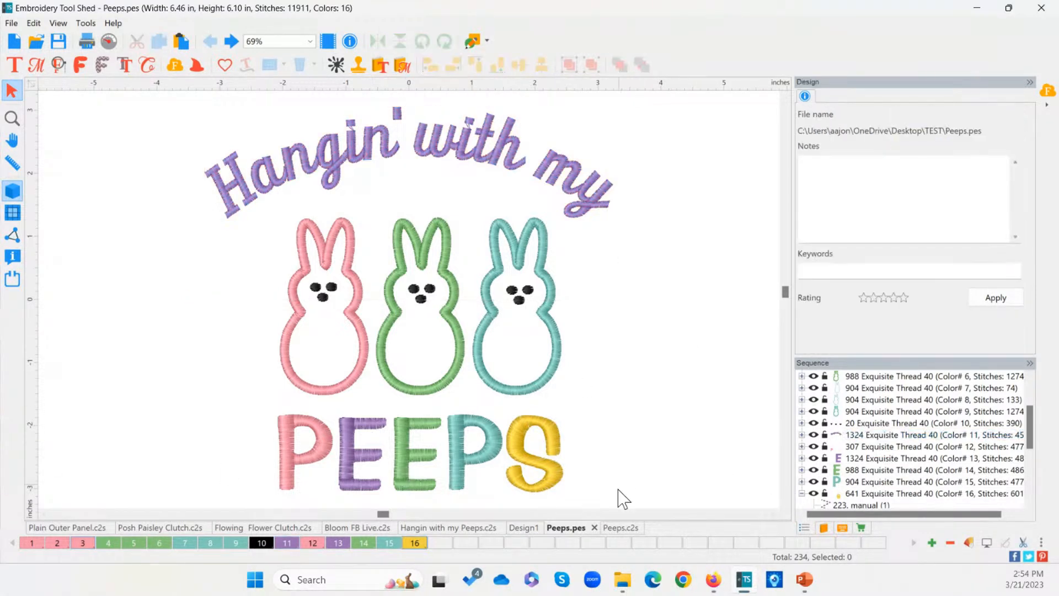
left_click(612, 529)
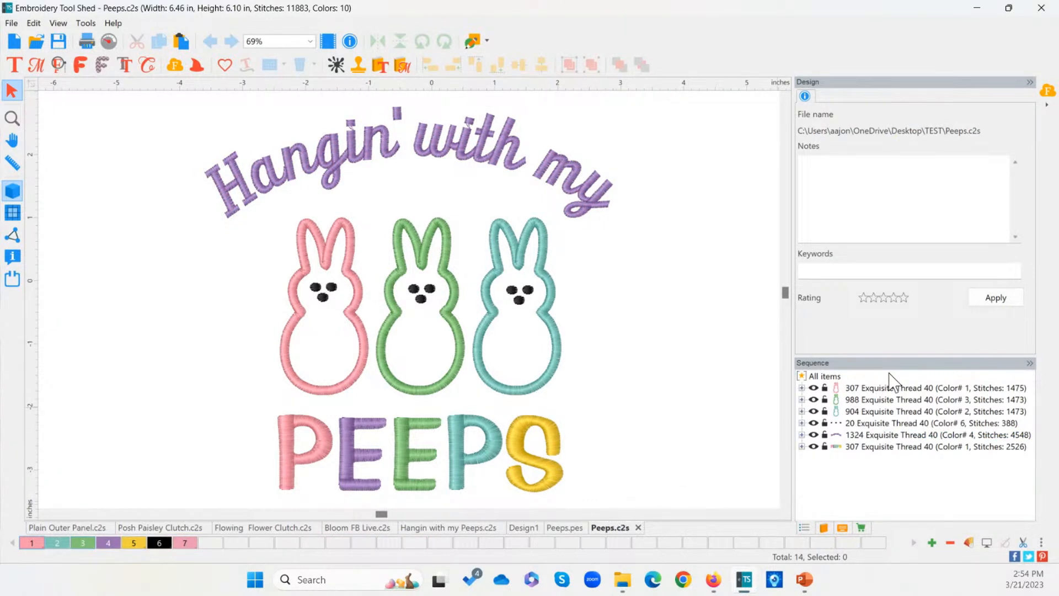
double_click(863, 389)
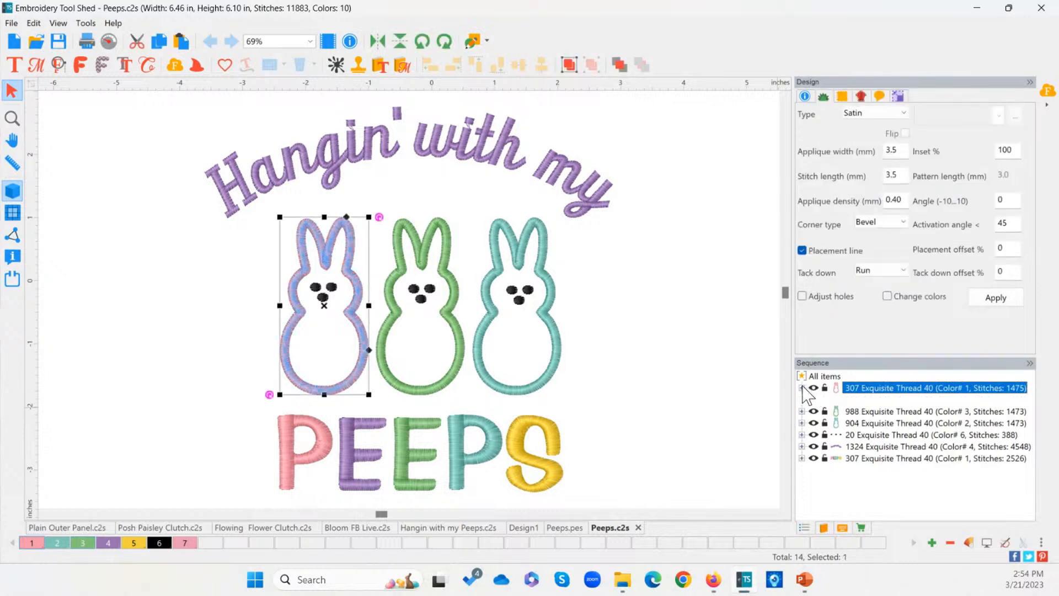
left_click(864, 399)
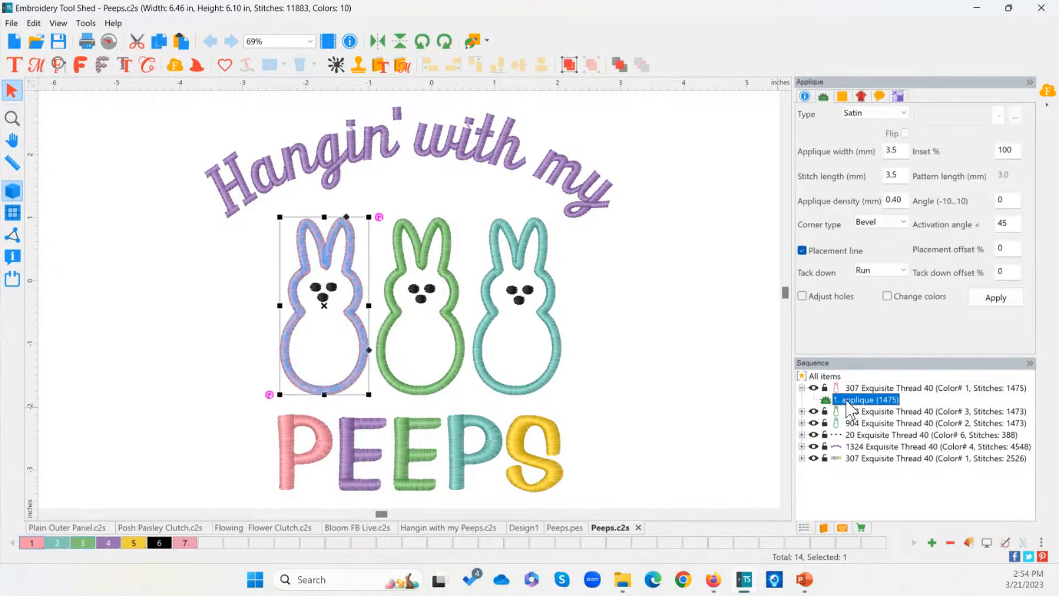
left_click(874, 112)
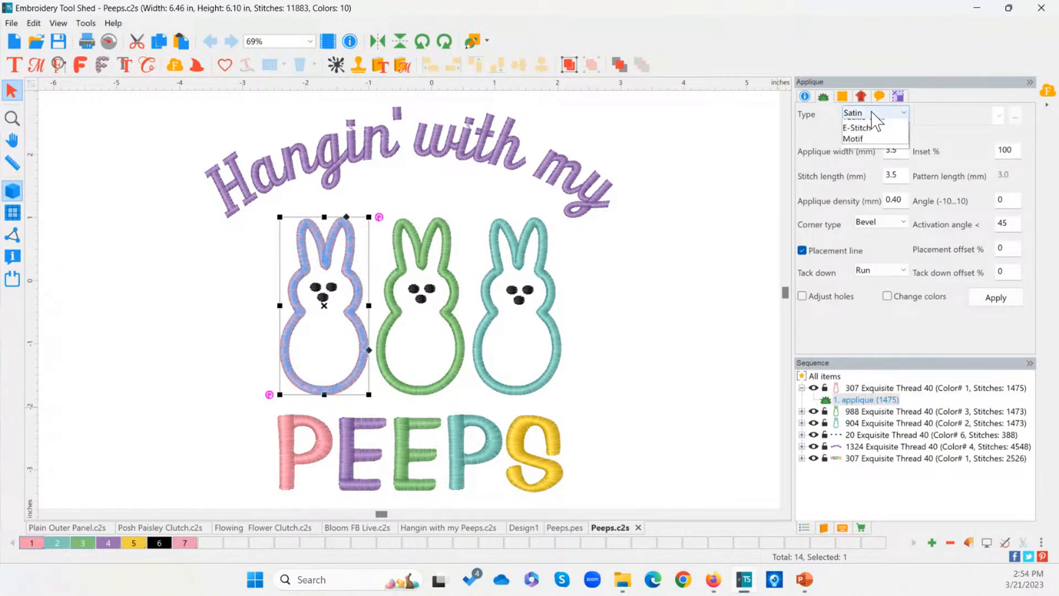
left_click(874, 135)
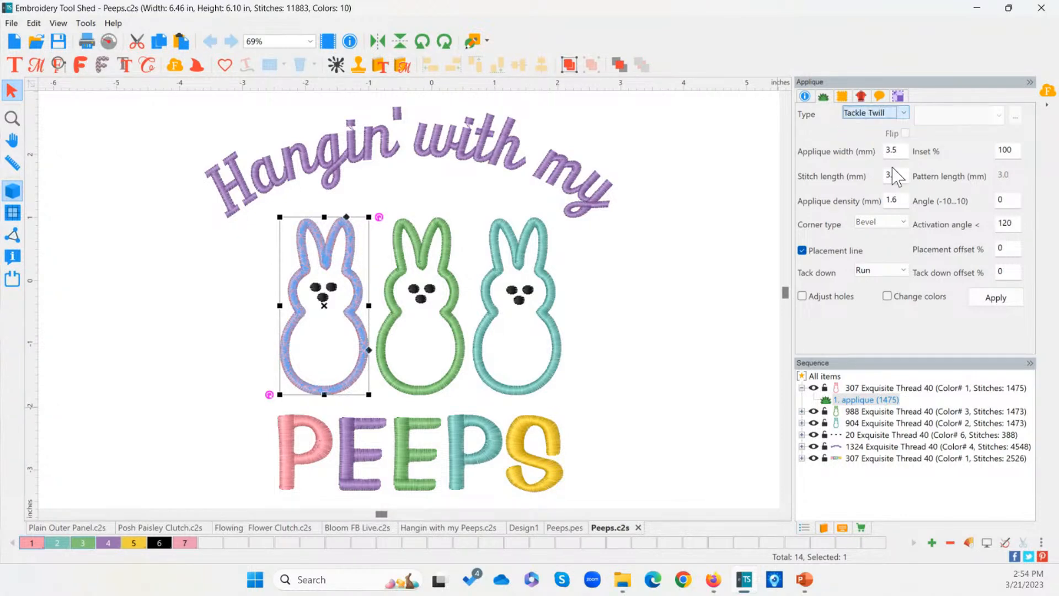
left_click(987, 297)
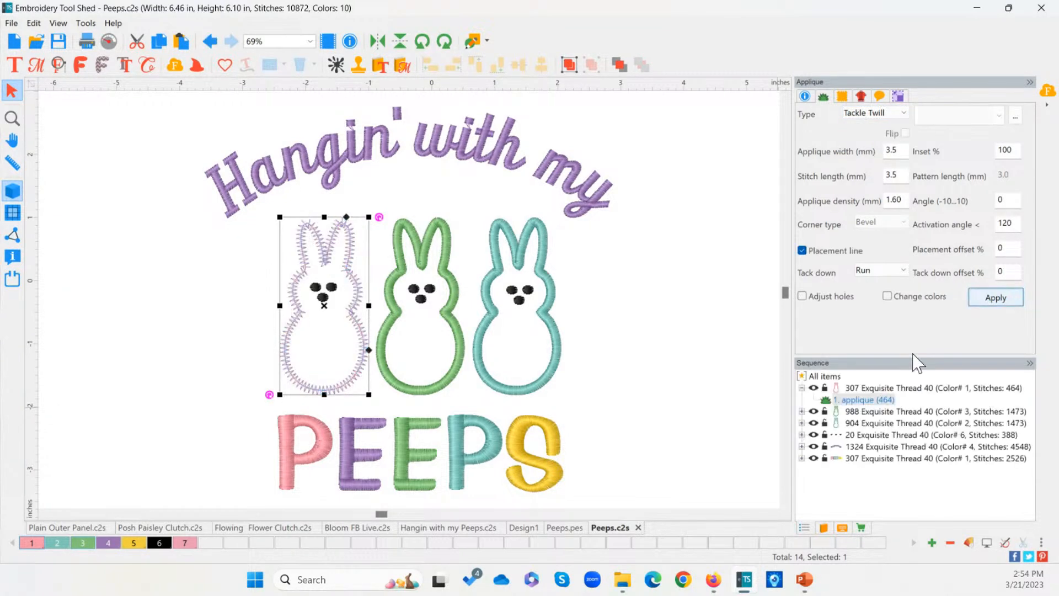
Change the font of the arched "Hangin' with my" lettering to Casual
left_click(855, 448)
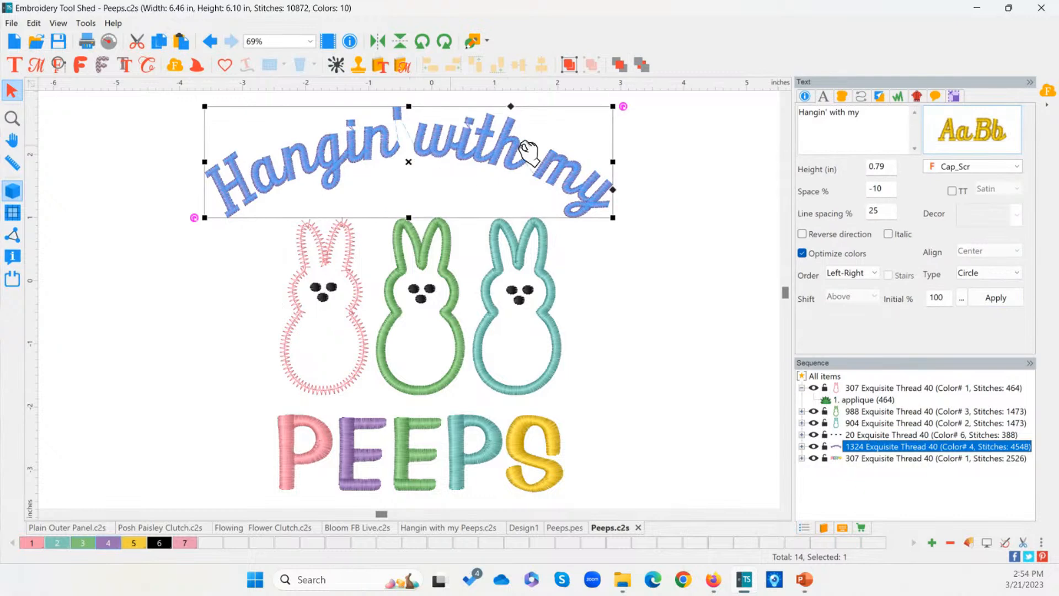
left_click(953, 168)
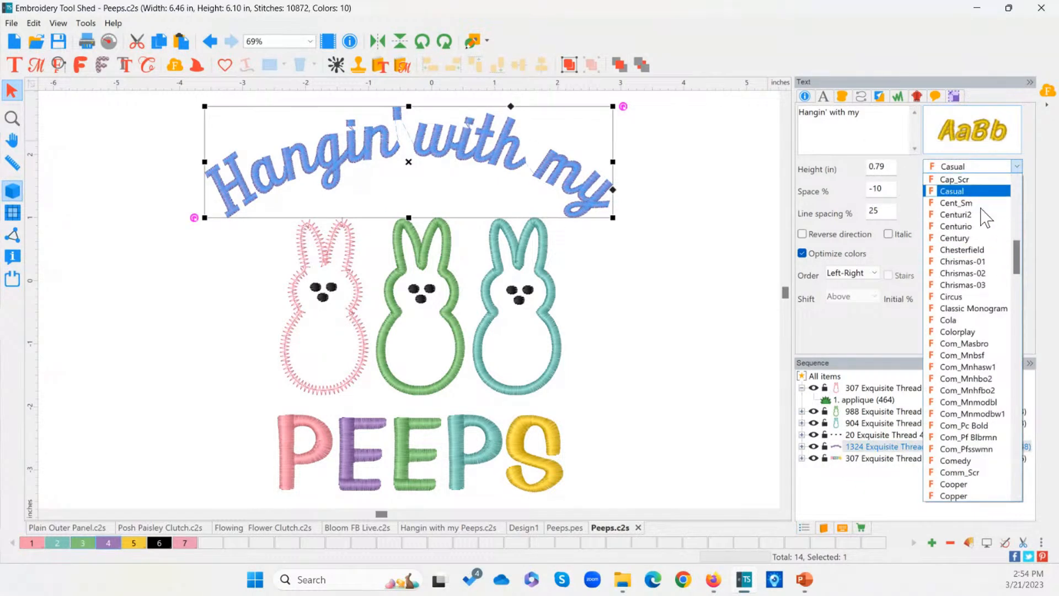
left_click(982, 190)
left_click(1001, 299)
Try the Circus font on the arched lettering, and replace it with Centurio from the font catalog
left_click(958, 167)
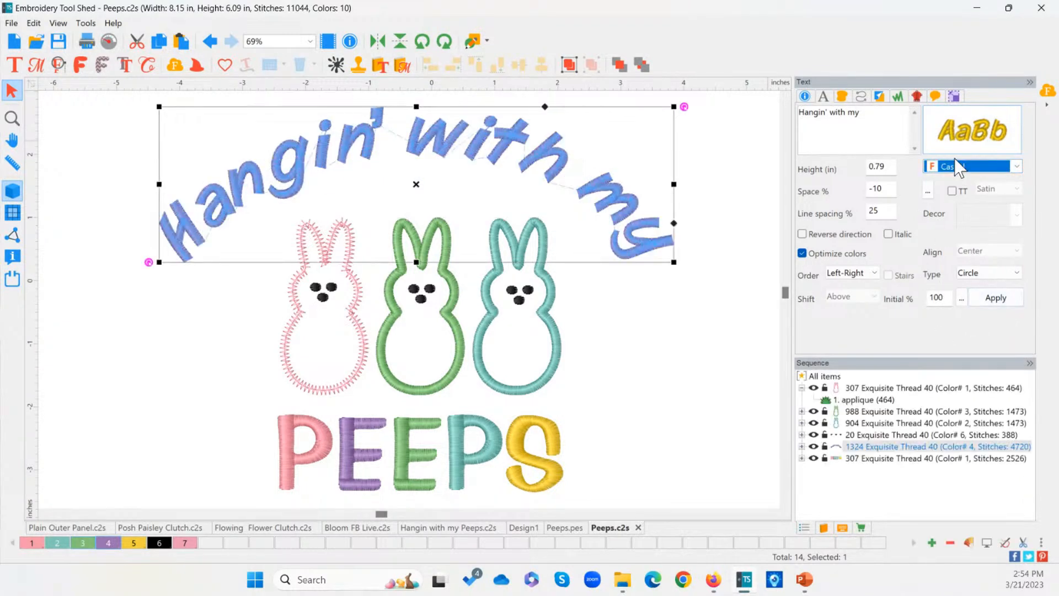
left_click(962, 173)
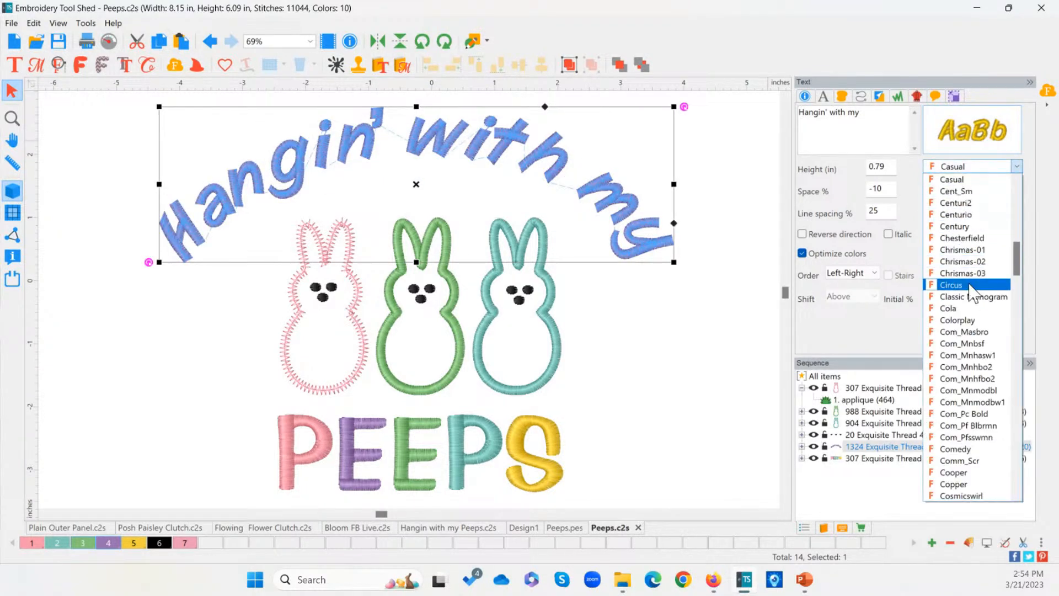
left_click(971, 285)
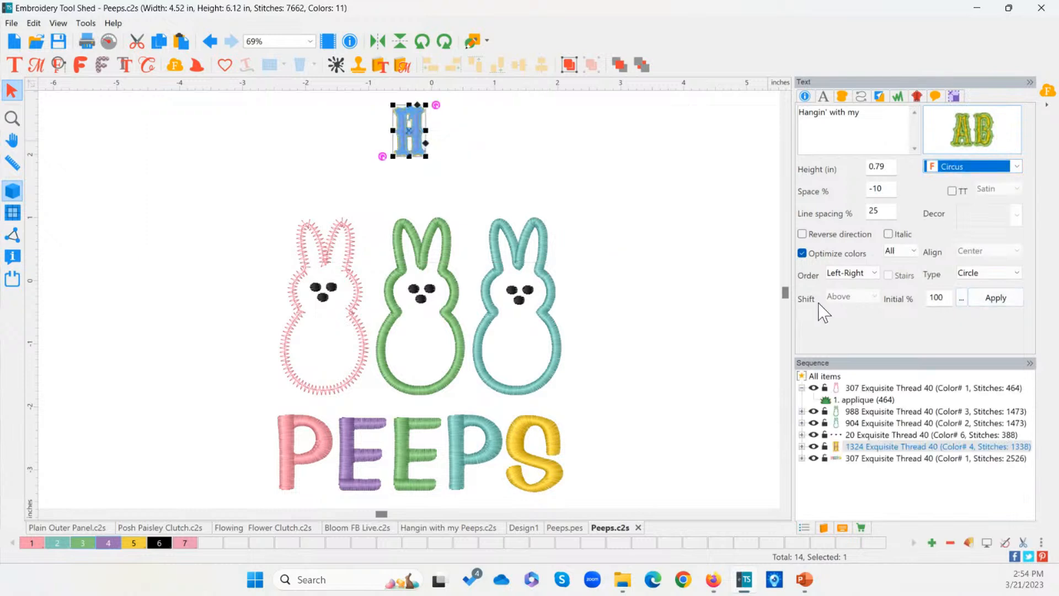
left_click(944, 145)
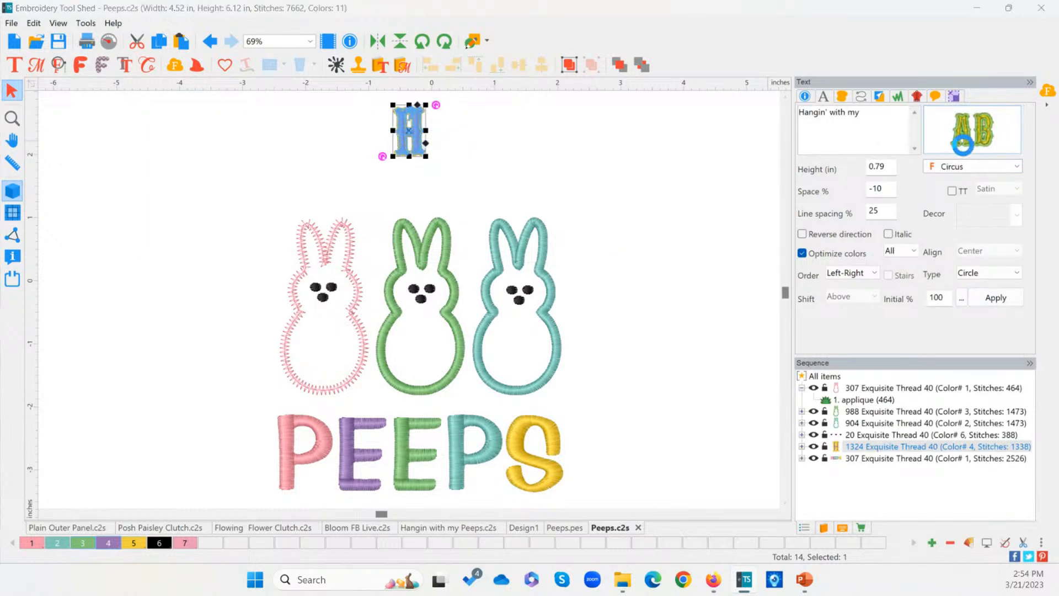
double_click(363, 366)
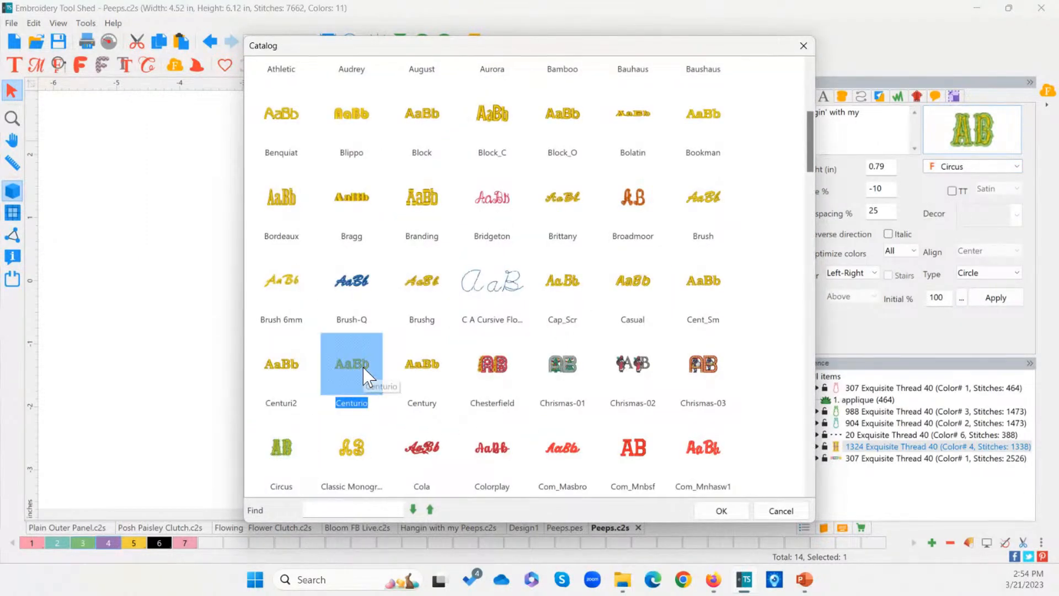
Set the font of the PEEPS text to Geometric from the font catalog
left_click(425, 481)
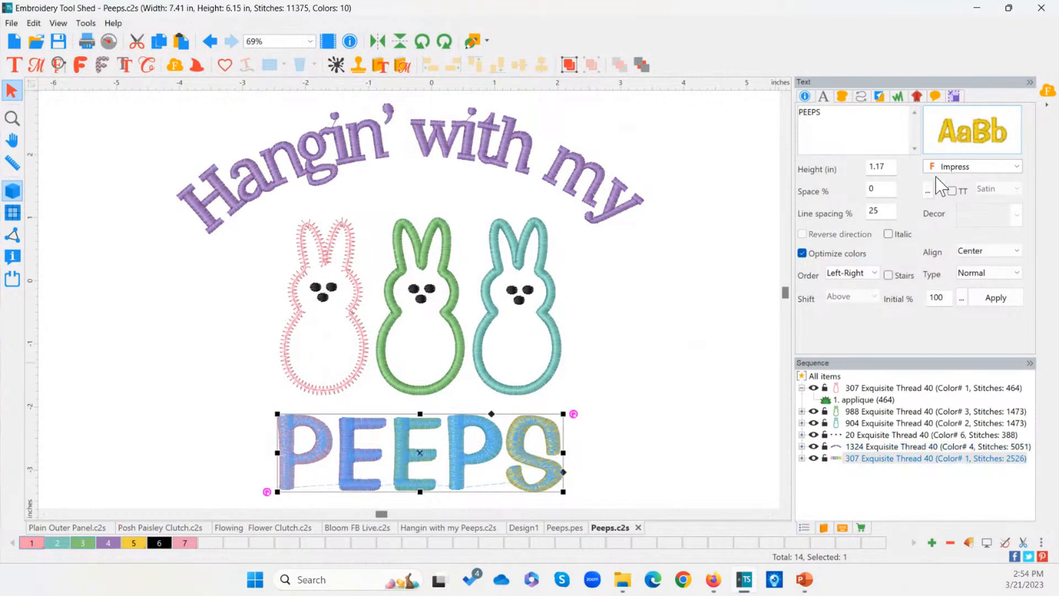
left_click(959, 142)
left_click(606, 281)
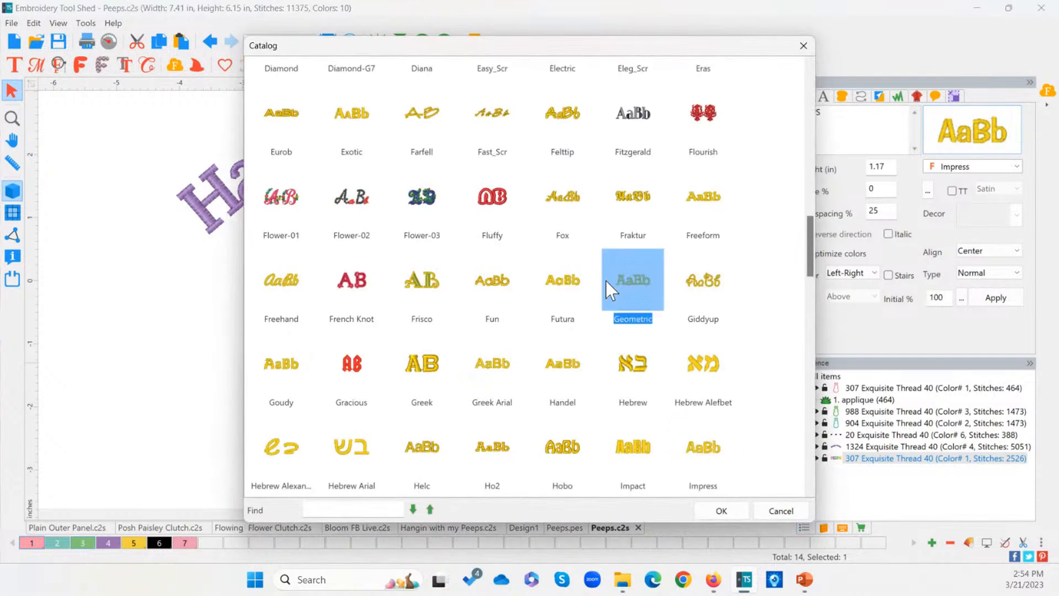
double_click(644, 282)
left_click(670, 462)
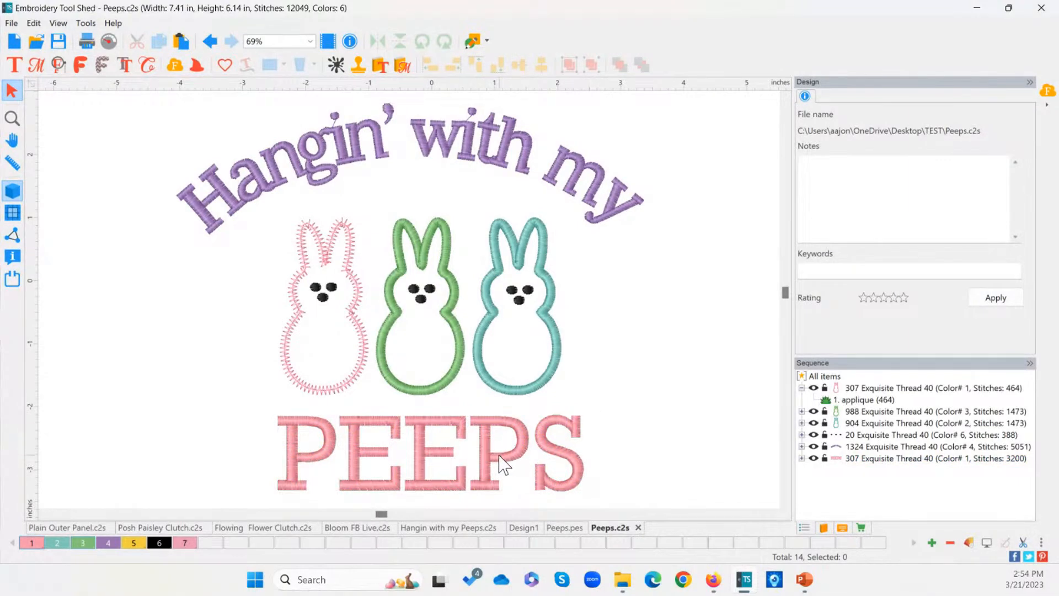
Set the PEEPS text's color change to chars so each letter gets its own color
left_click(517, 456)
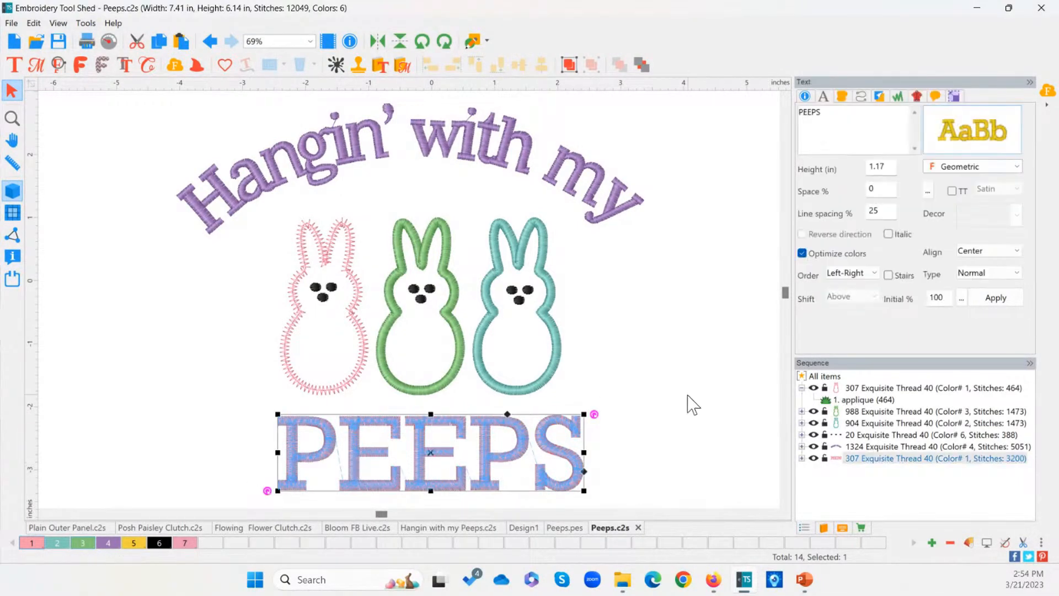
left_click(936, 97)
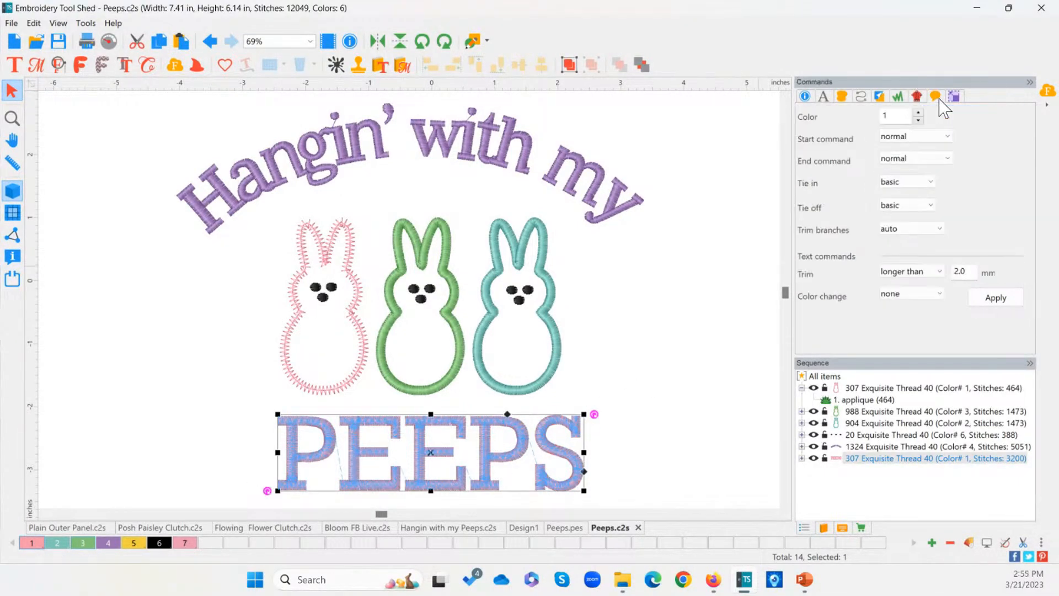
left_click(915, 294)
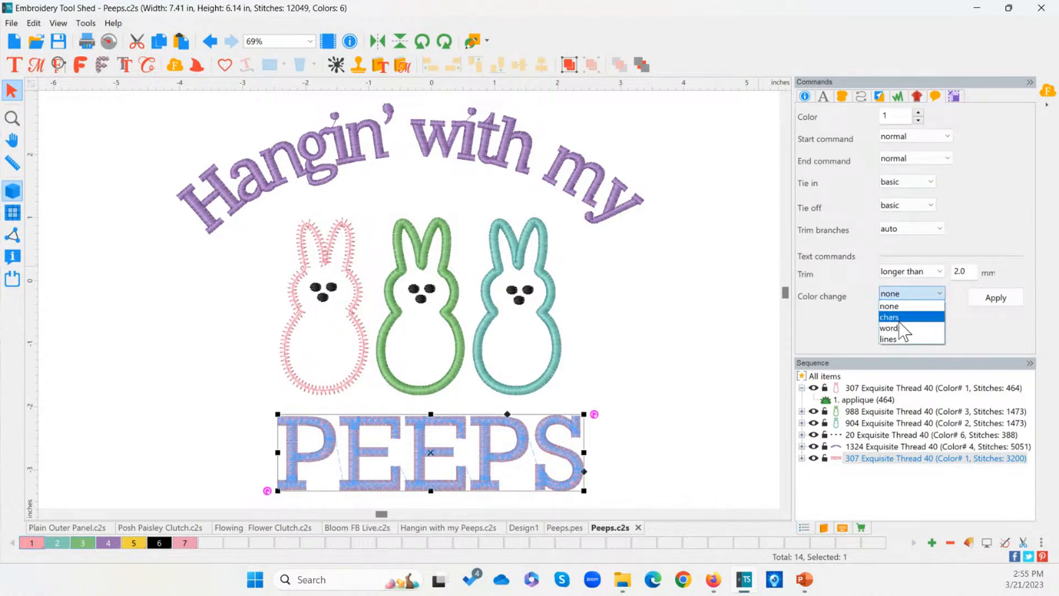
left_click(899, 317)
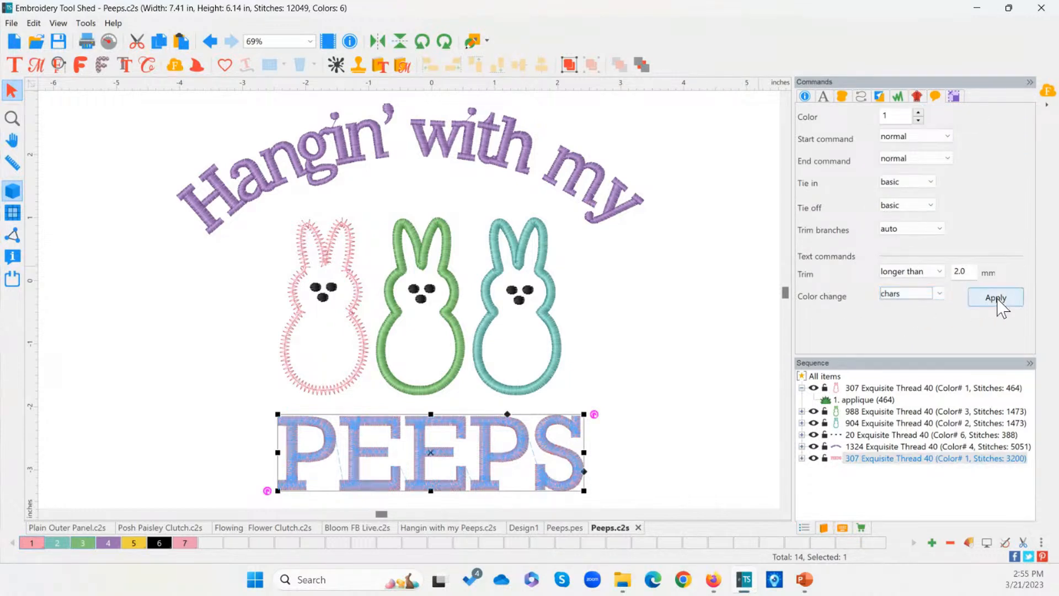
left_click(997, 300)
left_click(722, 407)
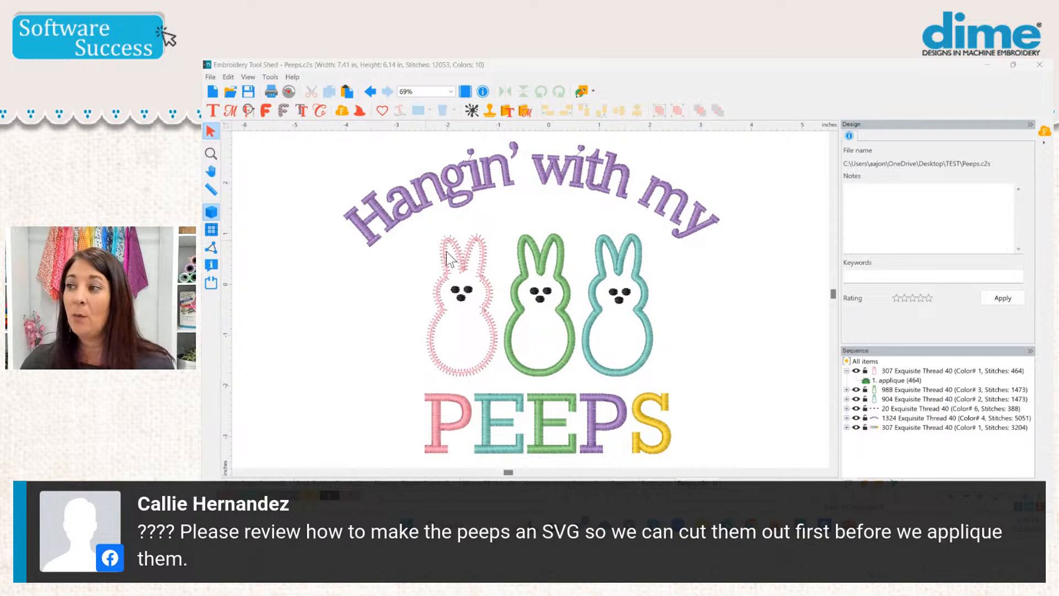
Start a new design and open the shape catalog of the Bubble Text tool
left_click(213, 79)
left_click(223, 90)
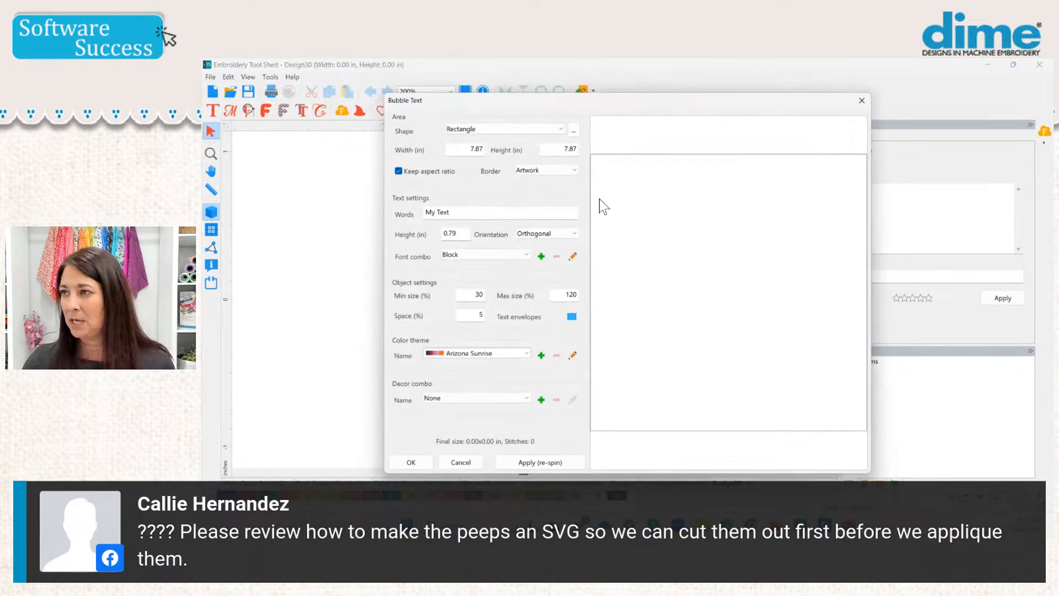
left_click(487, 128)
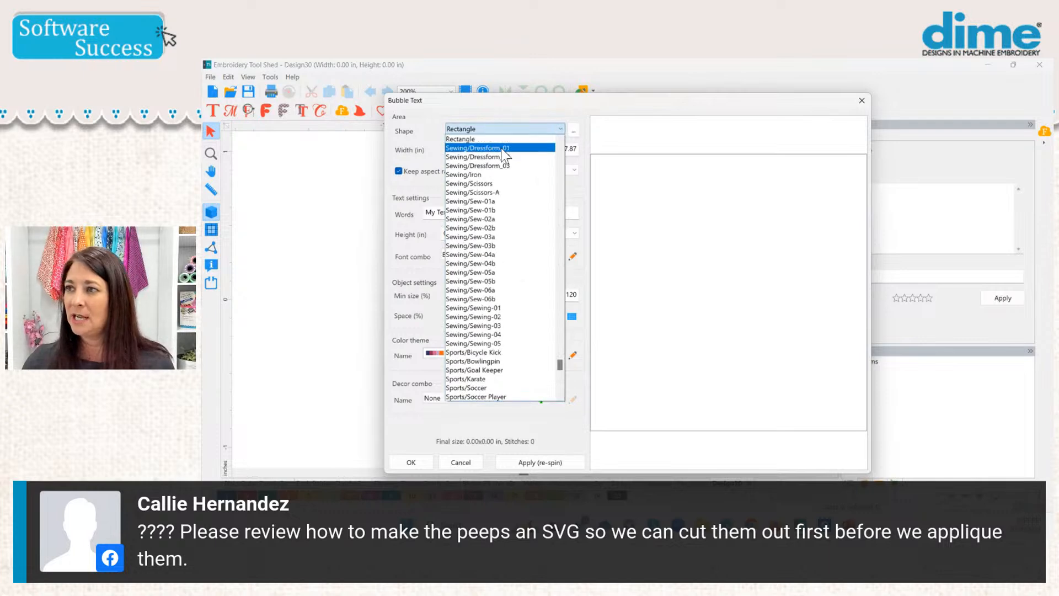
left_click(574, 133)
left_click(574, 133)
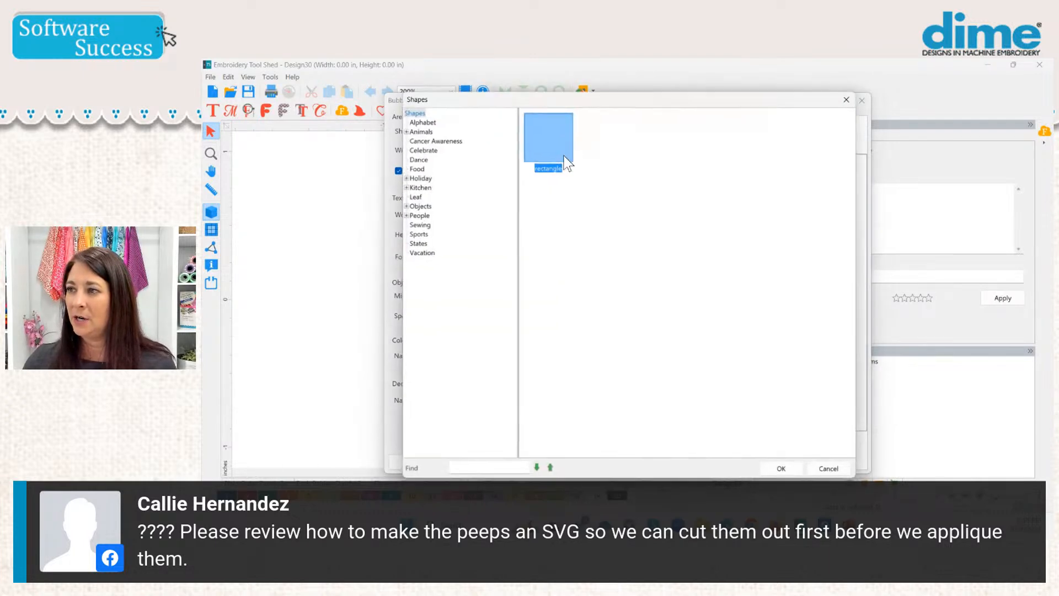
Browse the shape categories and choose the Easter Peeps shape from the Holiday/Easter group
left_click(402, 185)
left_click(415, 186)
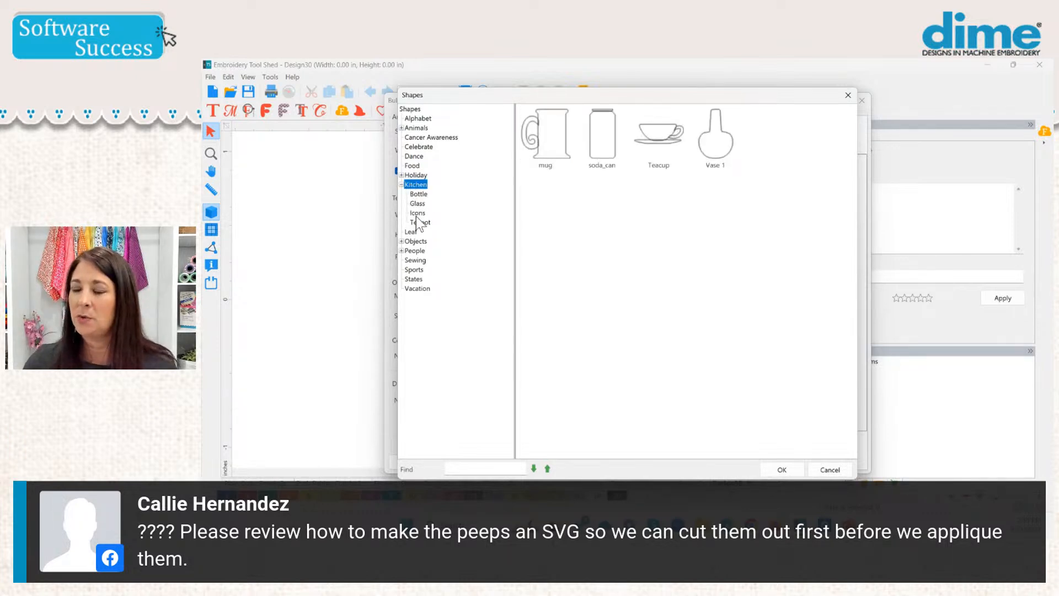
left_click(402, 241)
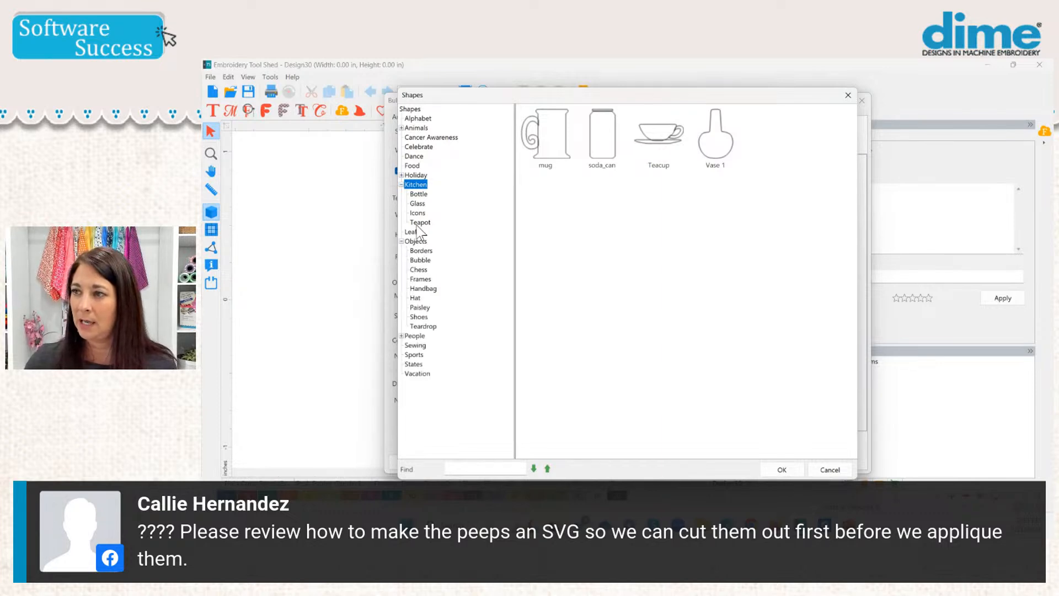
left_click(401, 175)
left_click(420, 194)
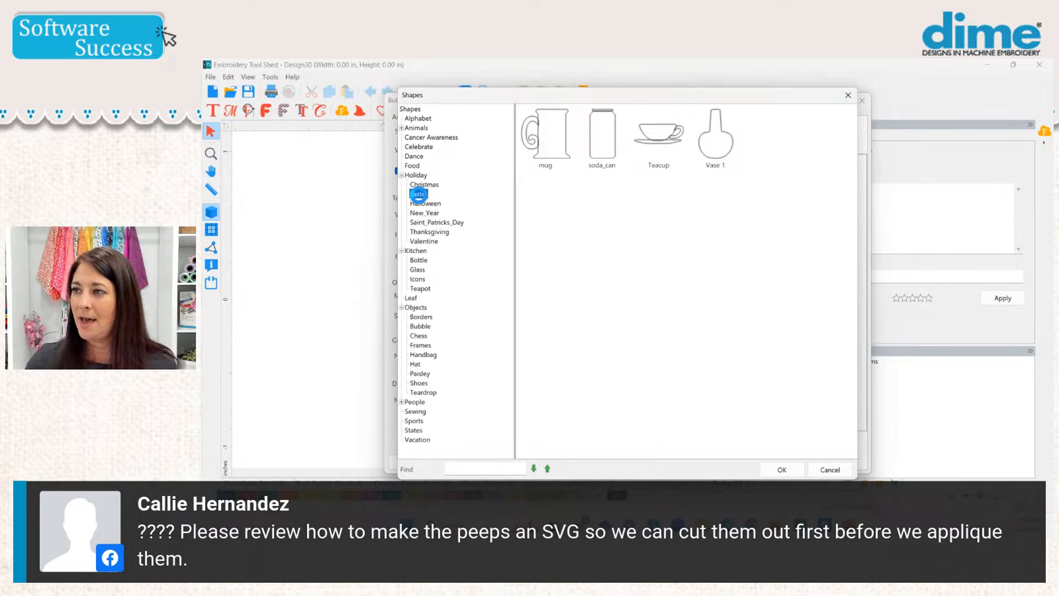
left_click(786, 119)
double_click(749, 144)
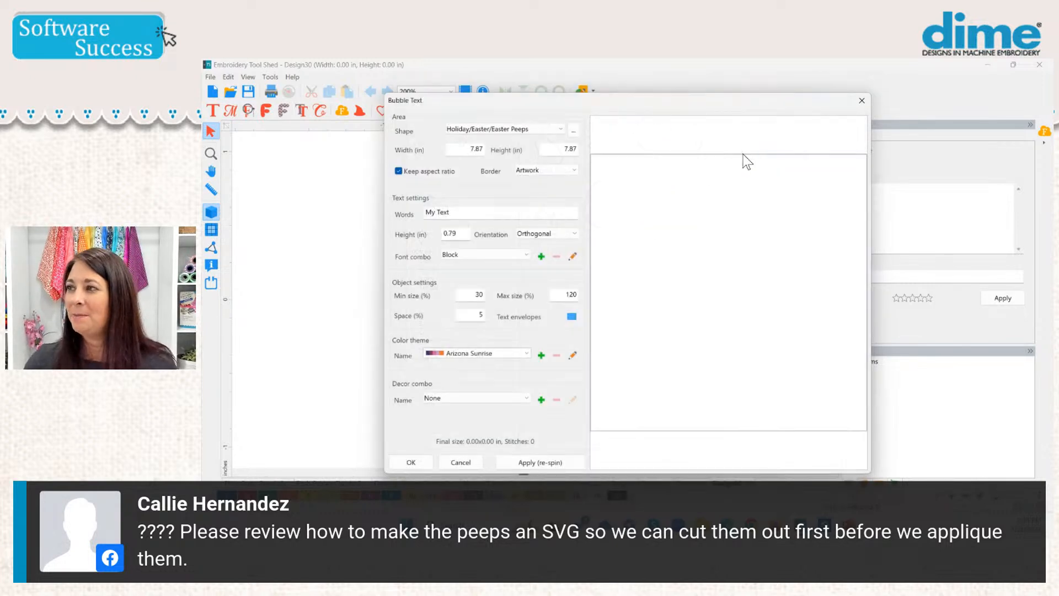
Create the three-bunny shape with an Artwork border and the words field emptied
left_click(558, 170)
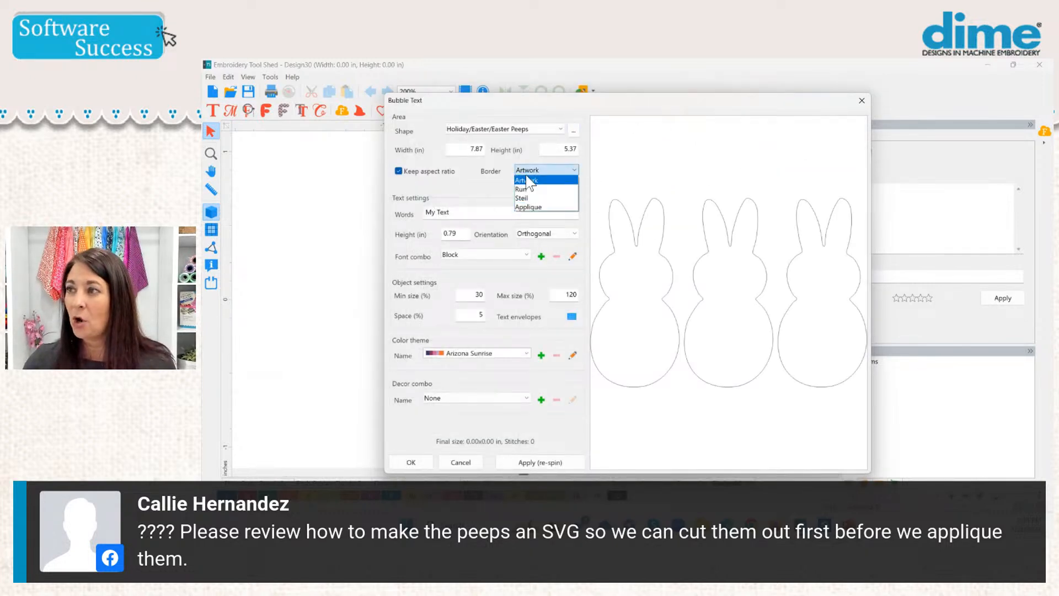
left_click(526, 179)
left_click_drag(476, 211, 361, 213)
key("Delete")
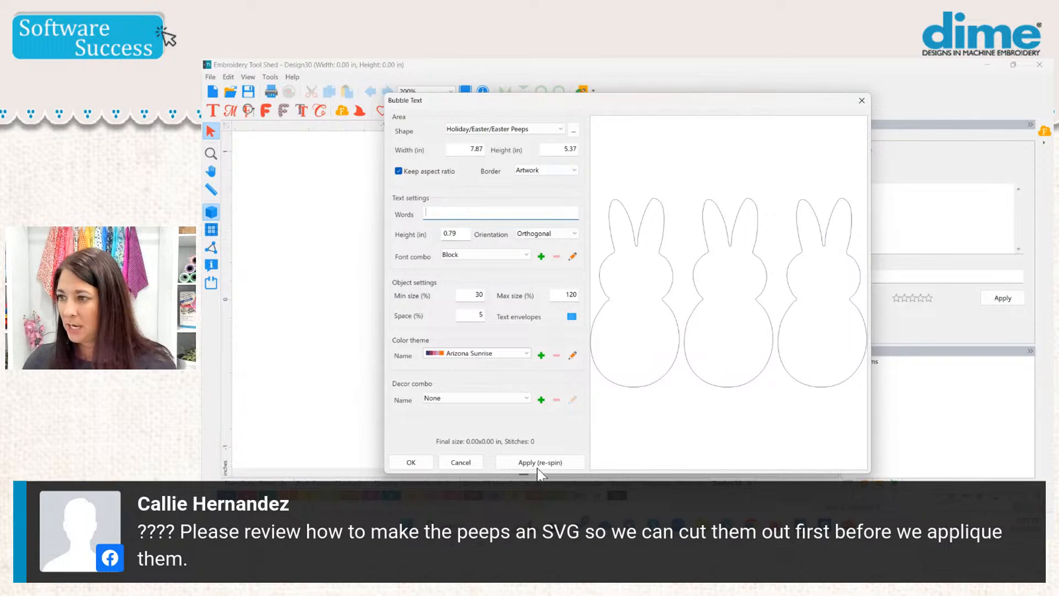
left_click(413, 463)
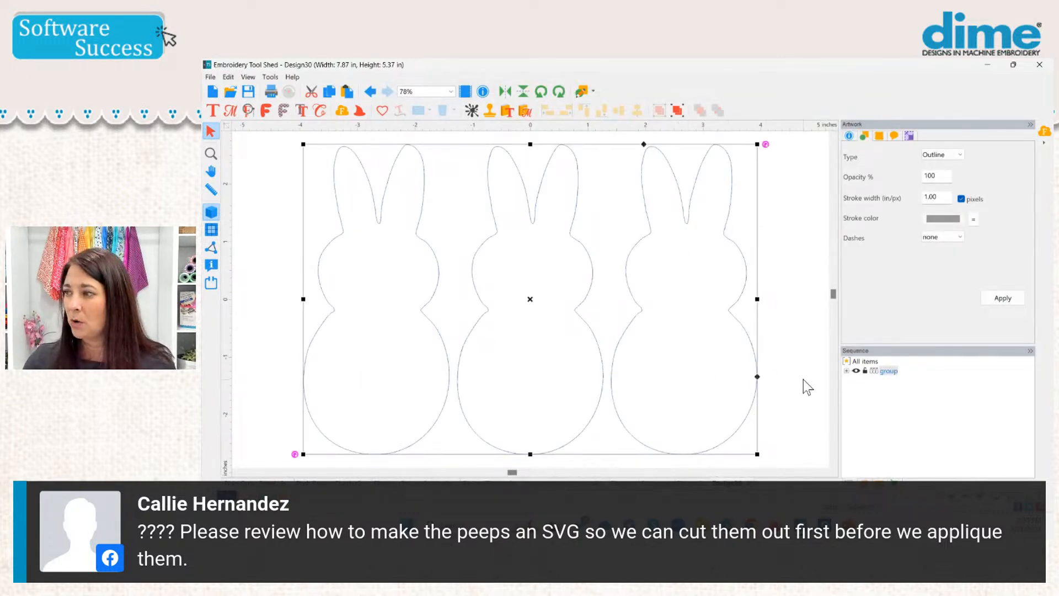
Expand the bunny group and its color entry in the sequence and select the artwork item
left_click(847, 370)
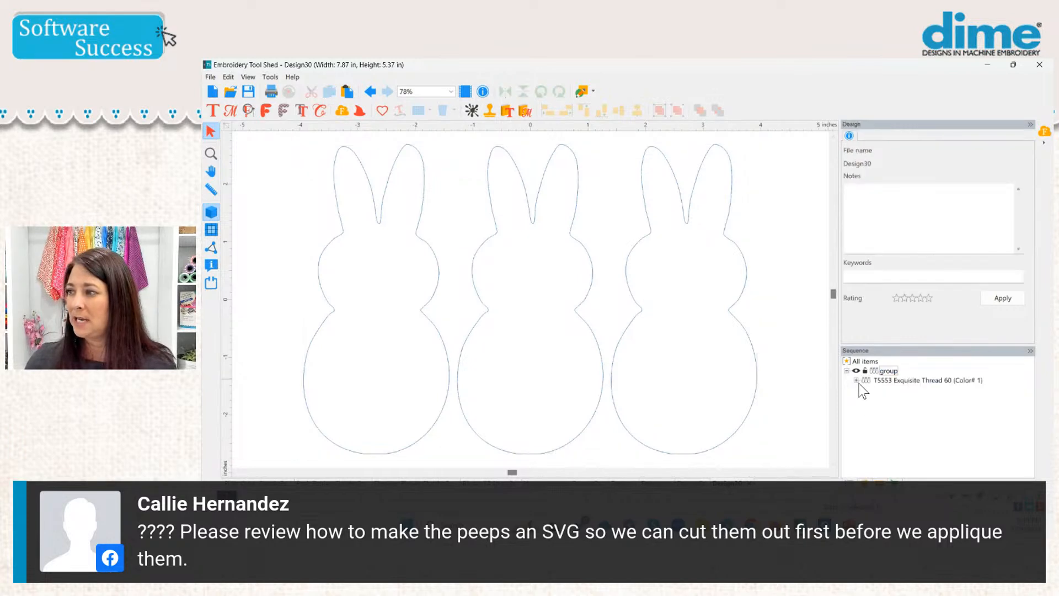
left_click(857, 381)
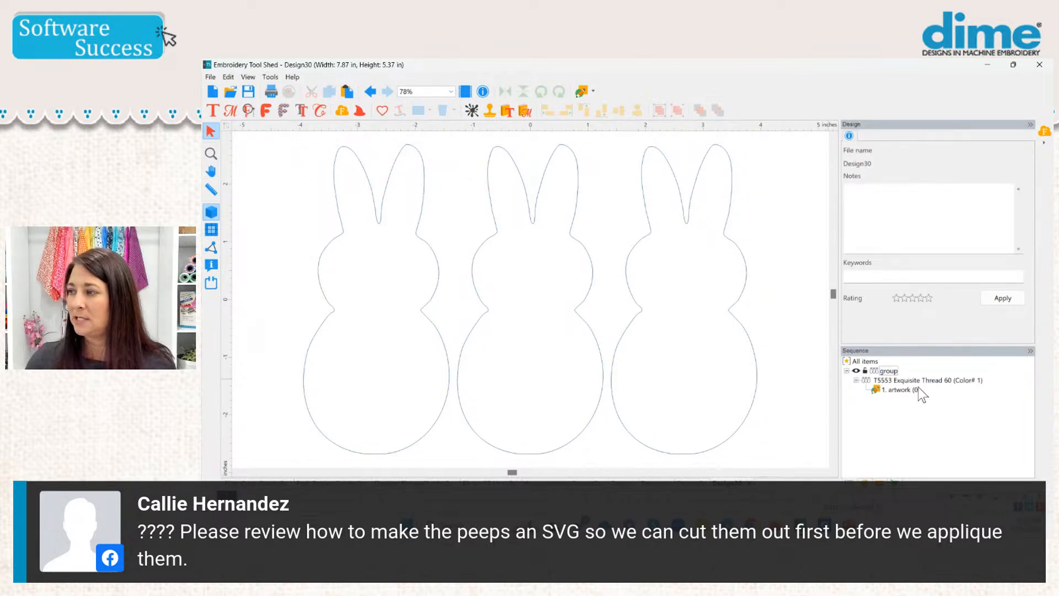
left_click(893, 390)
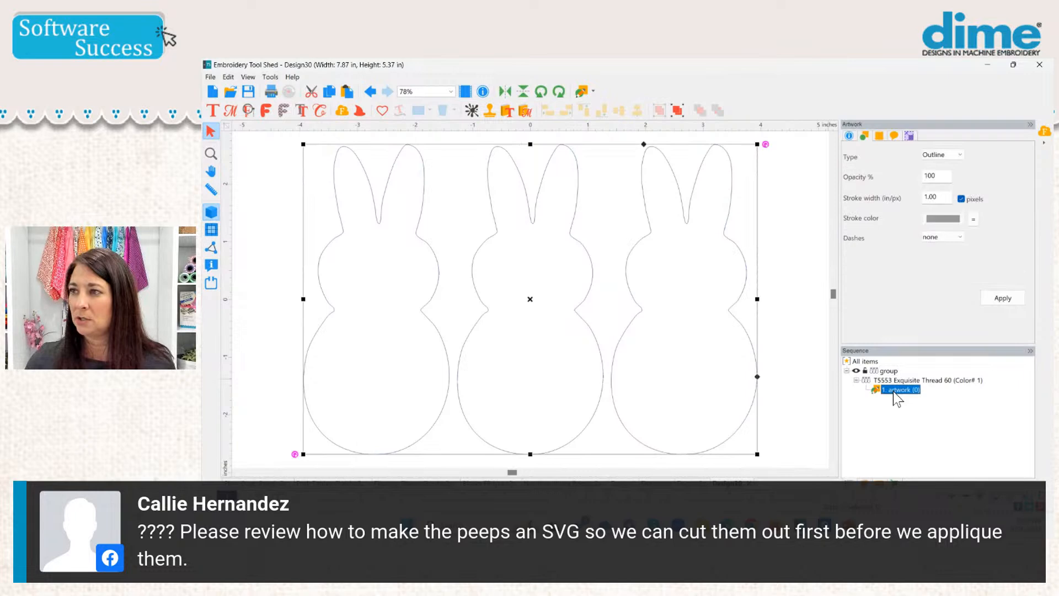
Review the file types offered for saving the bunny design under a new name, and close without saving
left_click(212, 78)
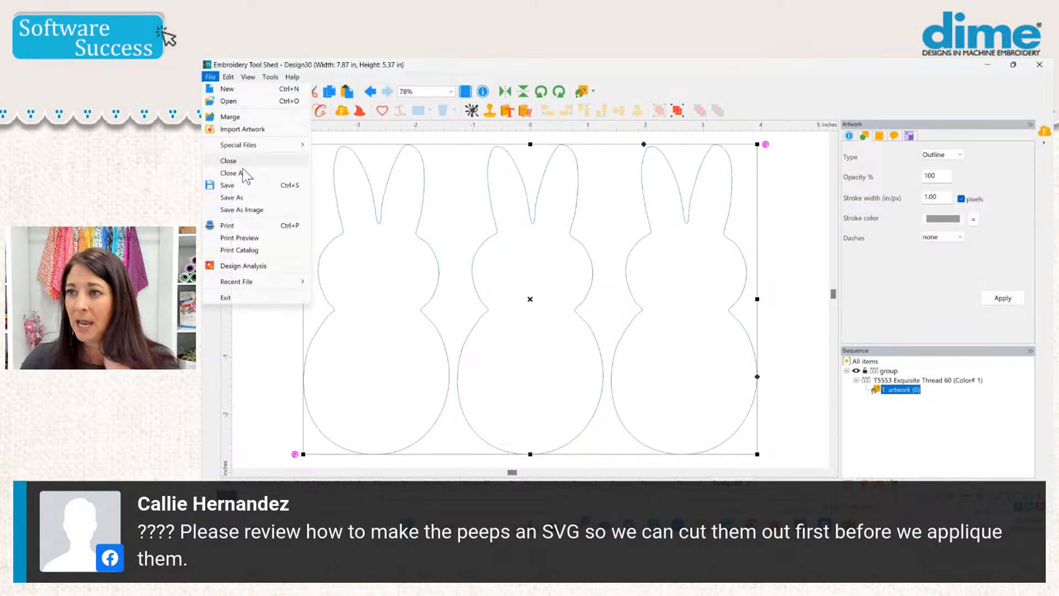
left_click(241, 198)
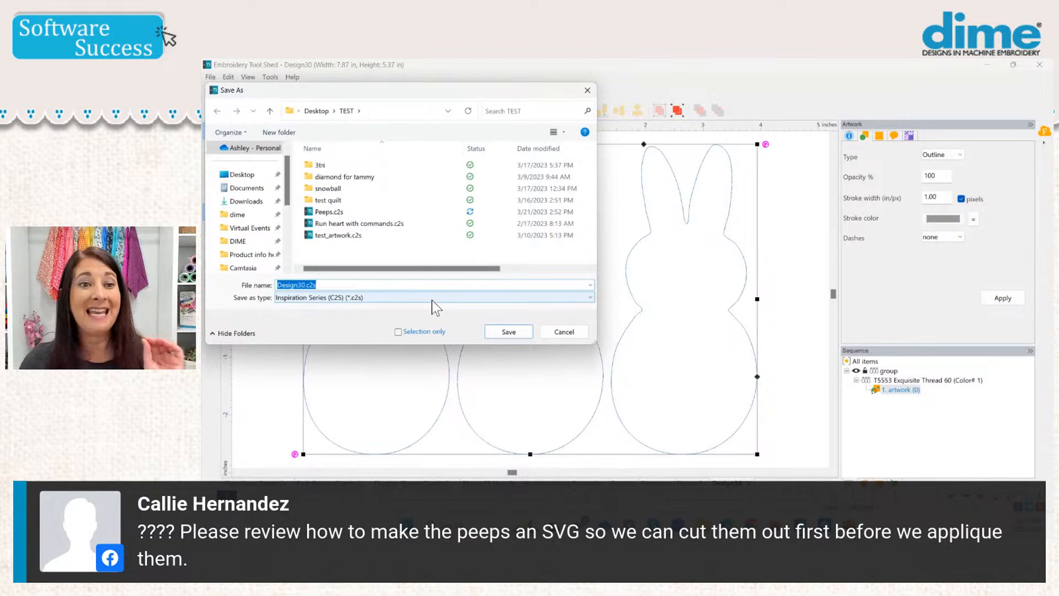
left_click(432, 298)
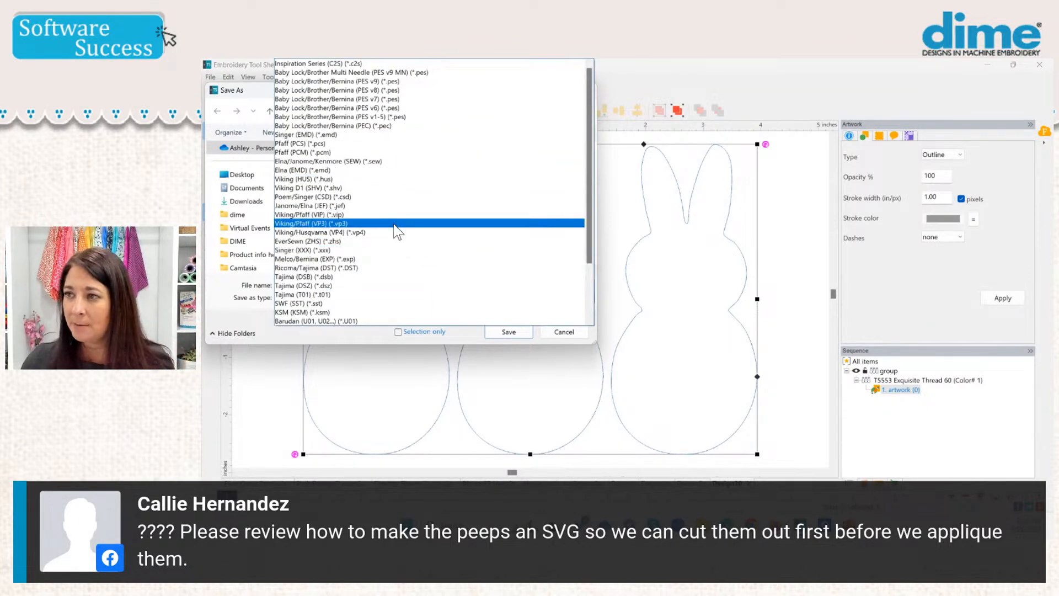
scroll(399, 232, "down", 3)
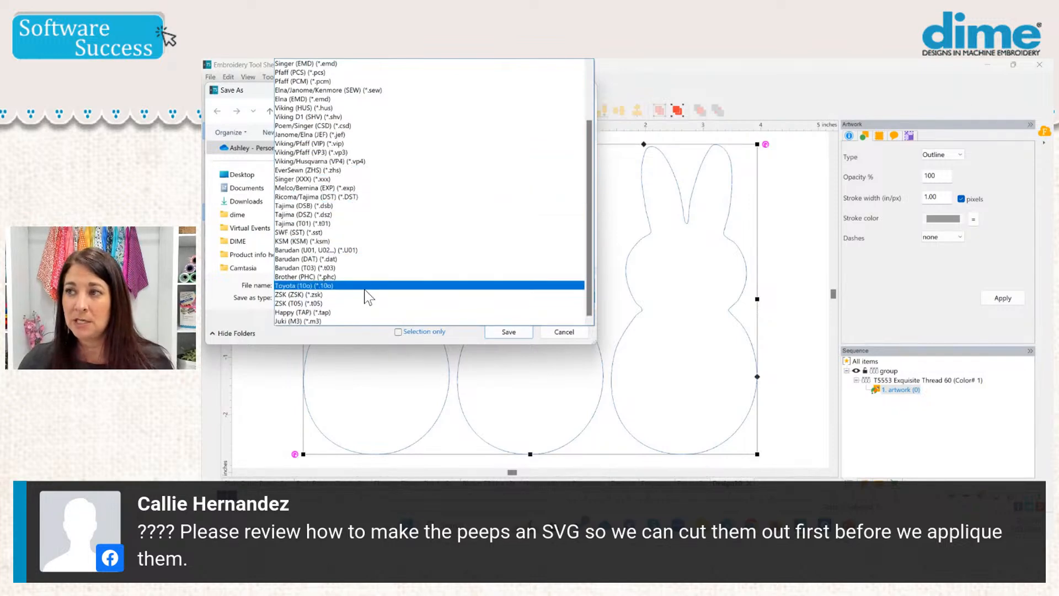
scroll(397, 265, "up", 2)
scroll(398, 266, "up", 1)
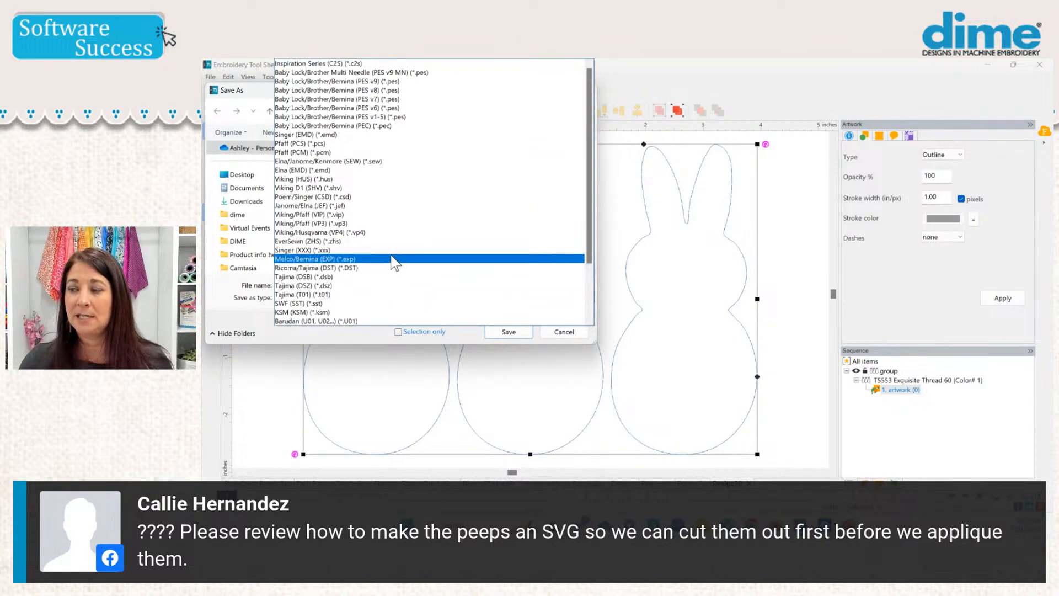
left_click(702, 76)
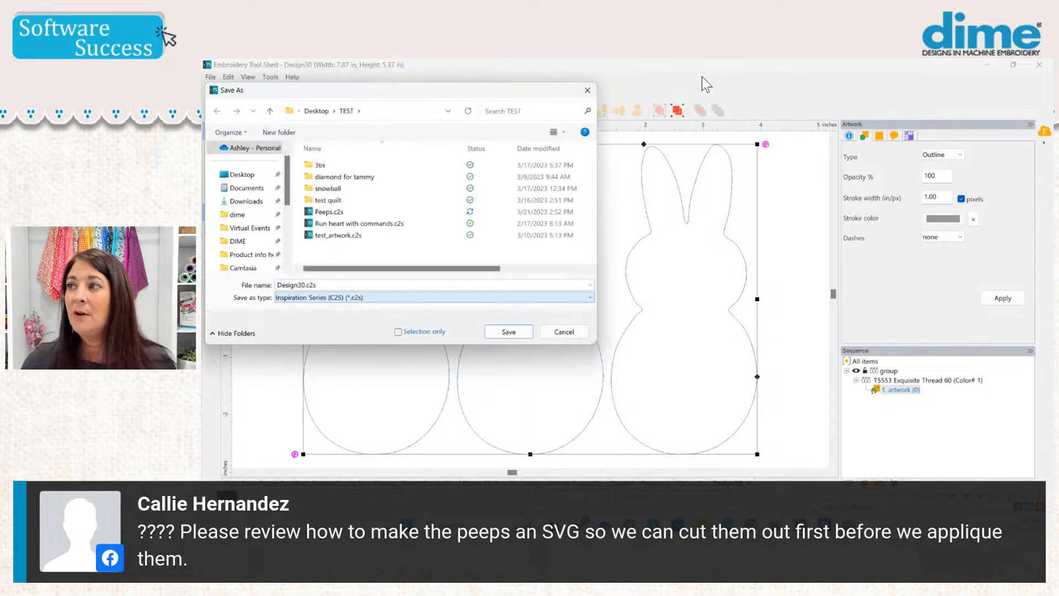
left_click(587, 89)
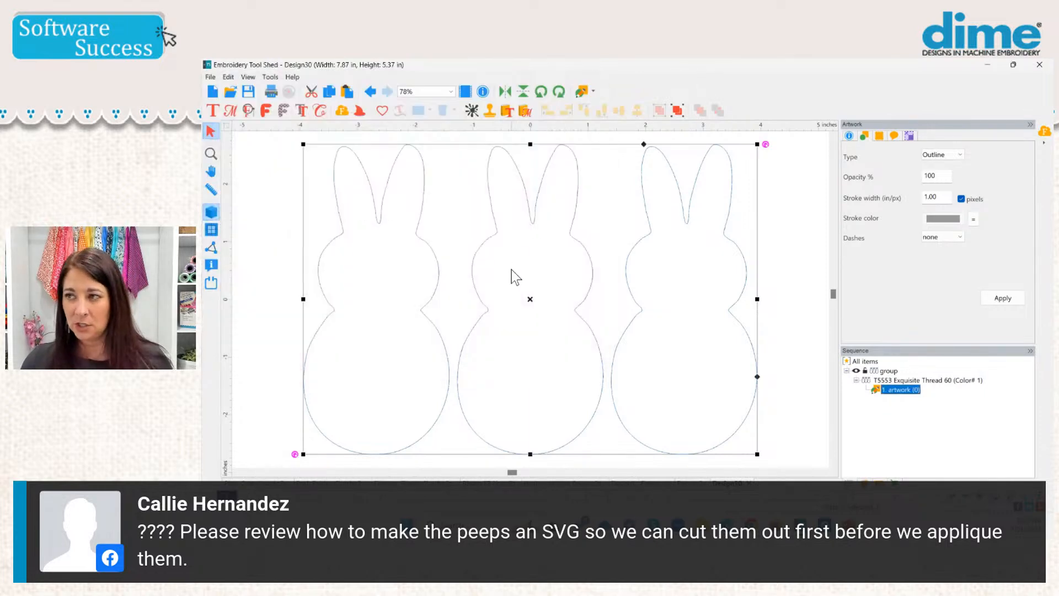
Turn on all the purchased modules and review the file types offered for saving the design, including Scalable Vector Graphics (SVG)
left_click(893, 484)
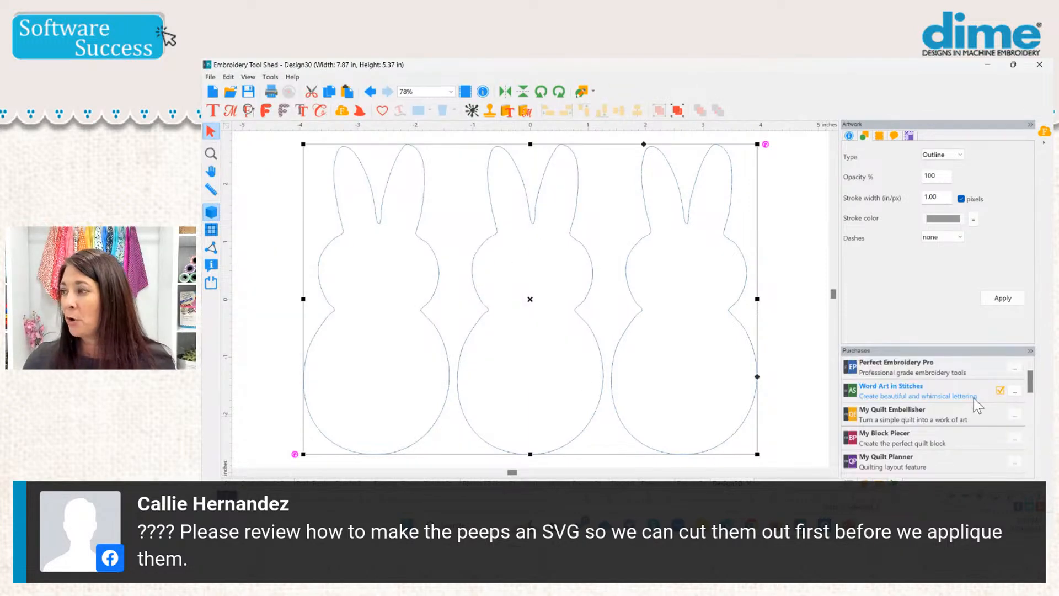
left_click(1015, 391)
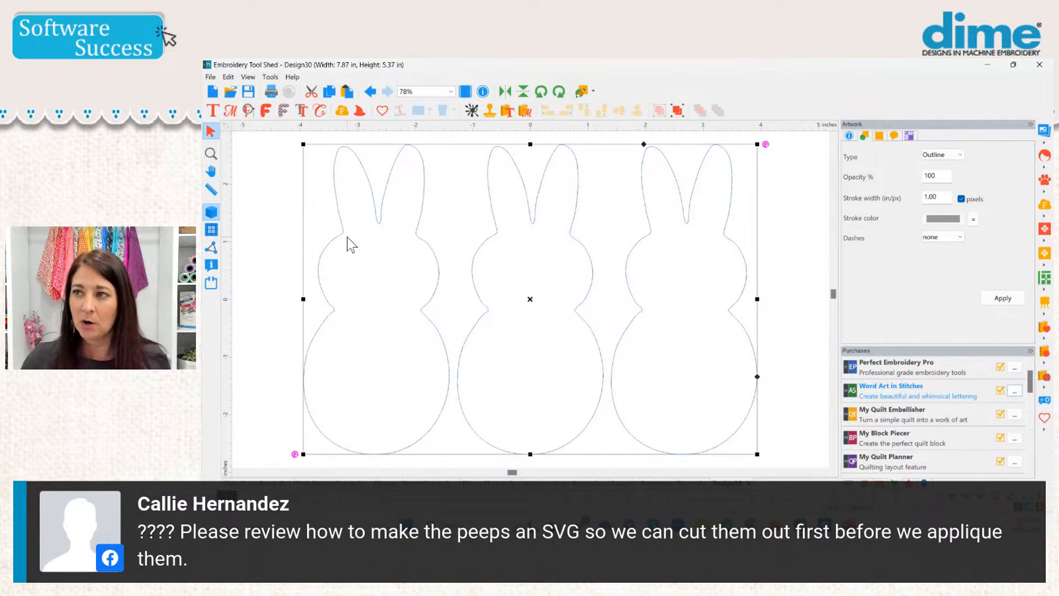
left_click(211, 78)
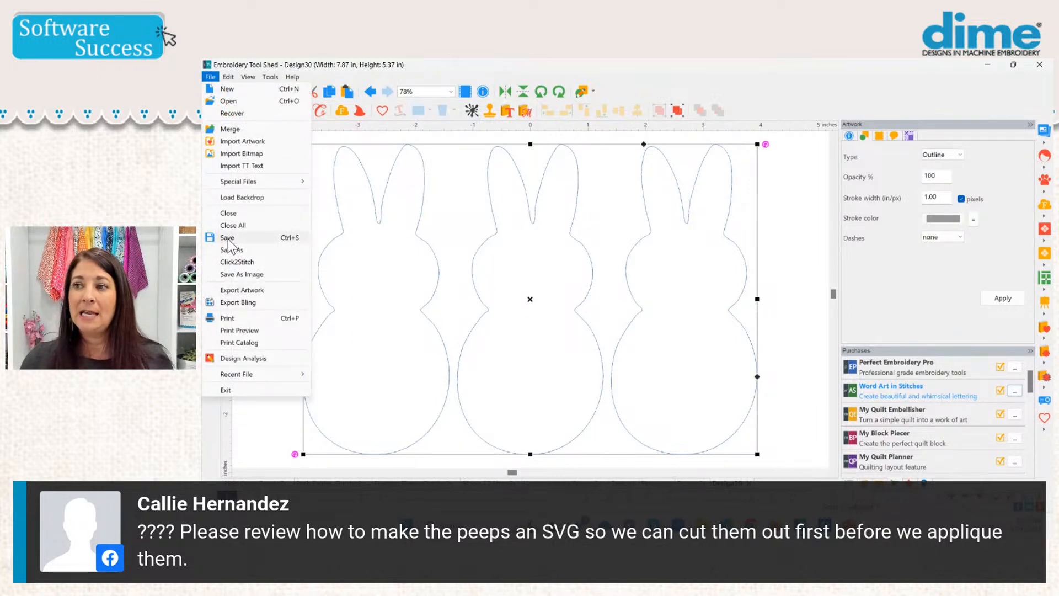
left_click(231, 250)
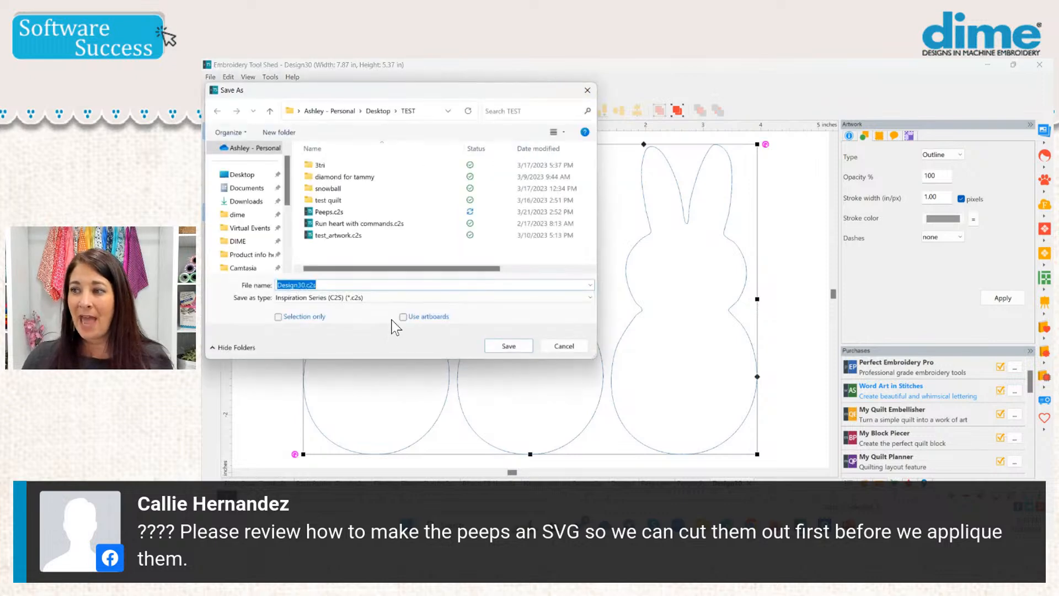
left_click(390, 298)
scroll(592, 121, "down", 8)
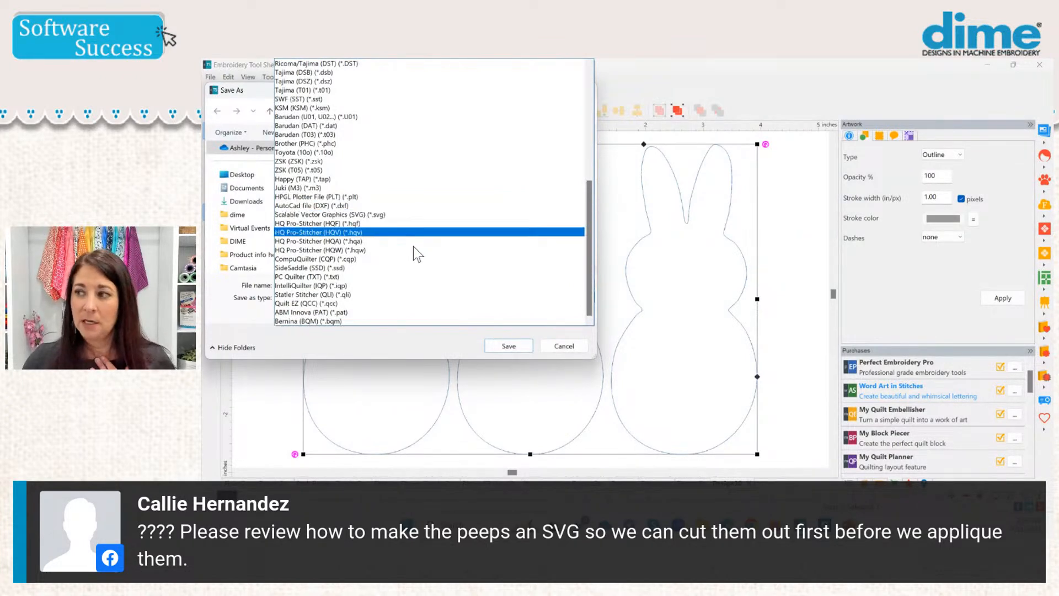
left_click(562, 348)
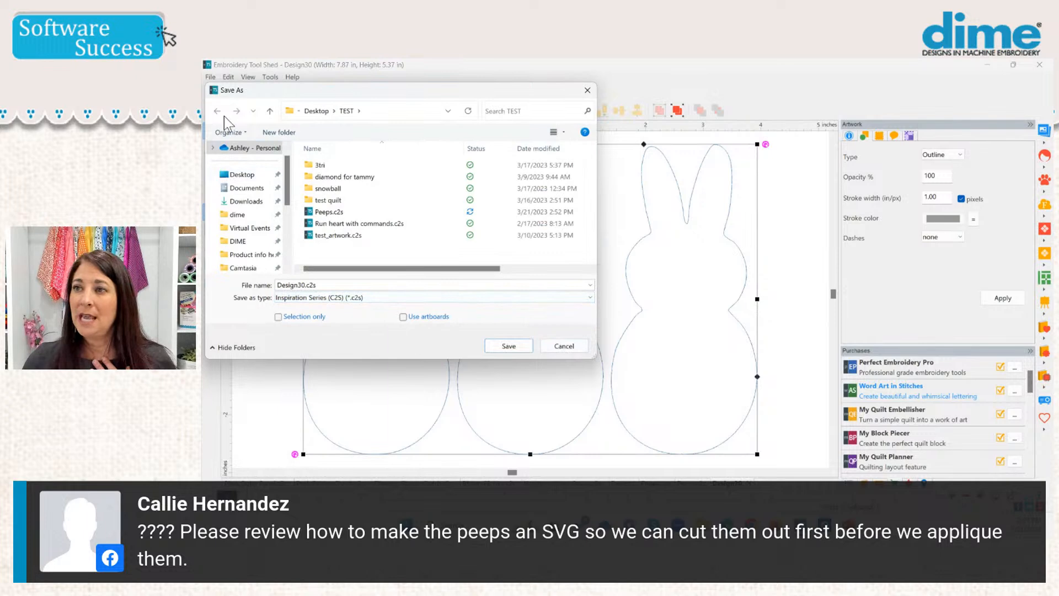
left_click(588, 90)
Review the file types offered for exporting the bunny artwork and leave without exporting
left_click(210, 77)
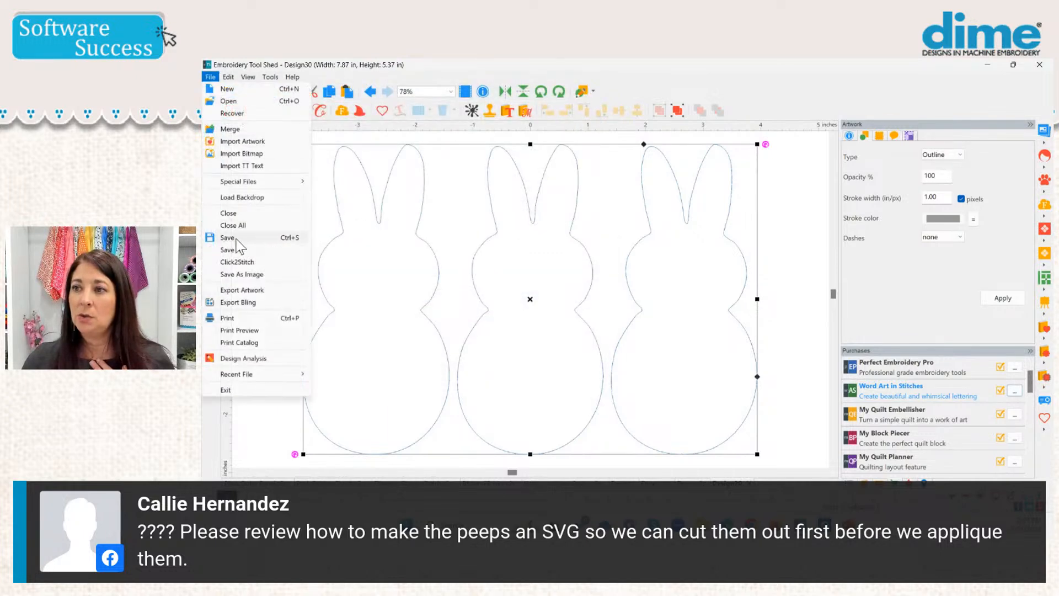
left_click(252, 290)
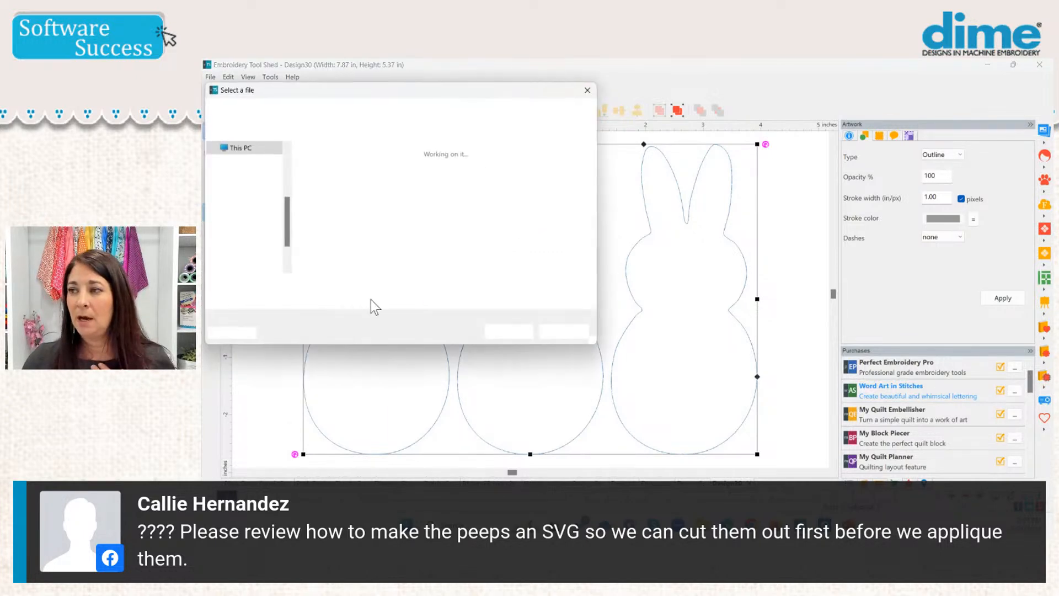
left_click(411, 298)
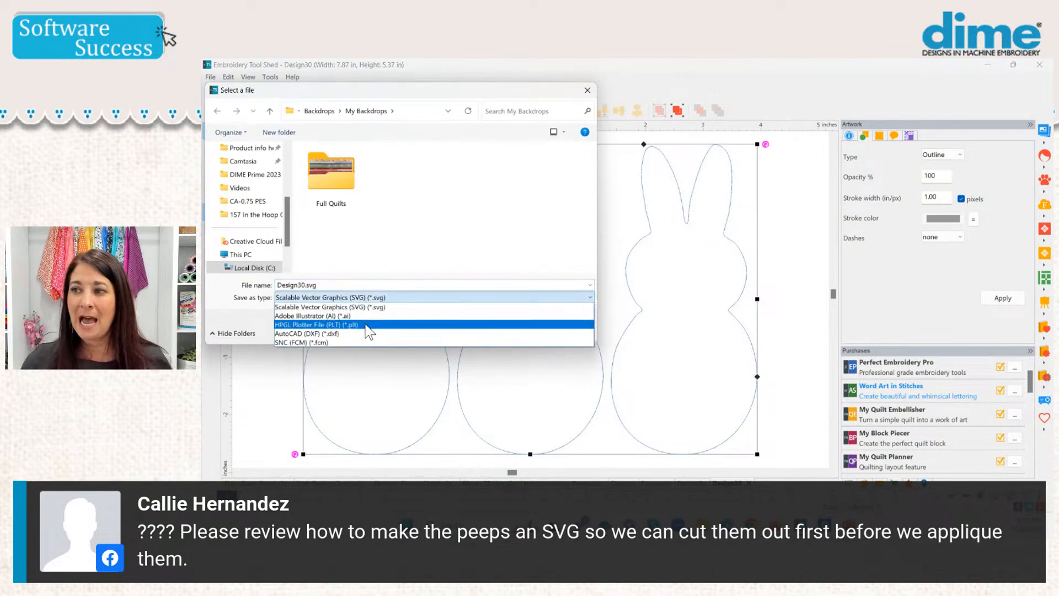
left_click(524, 382)
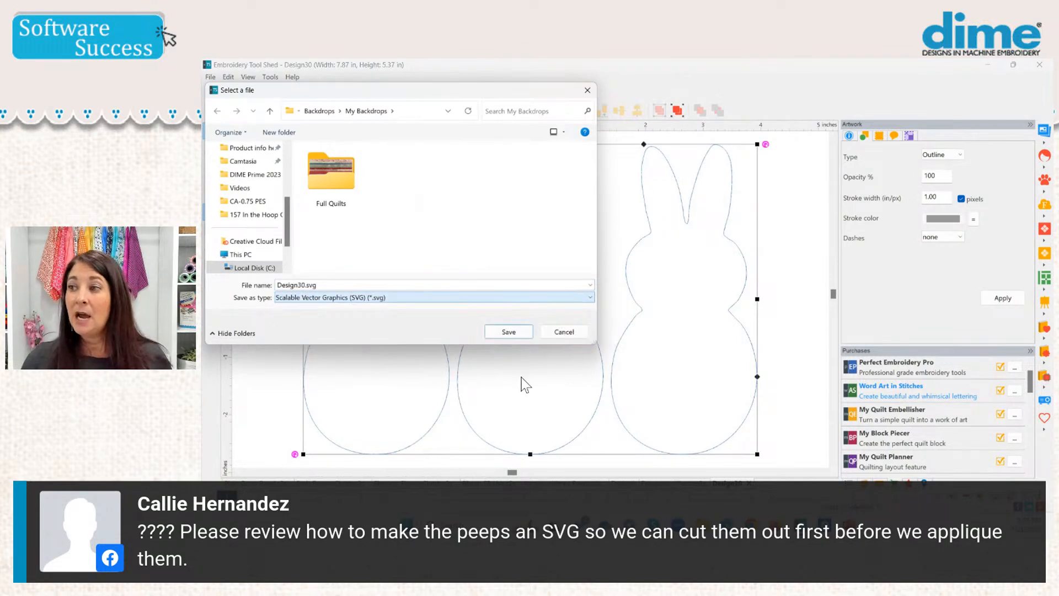
left_click(587, 90)
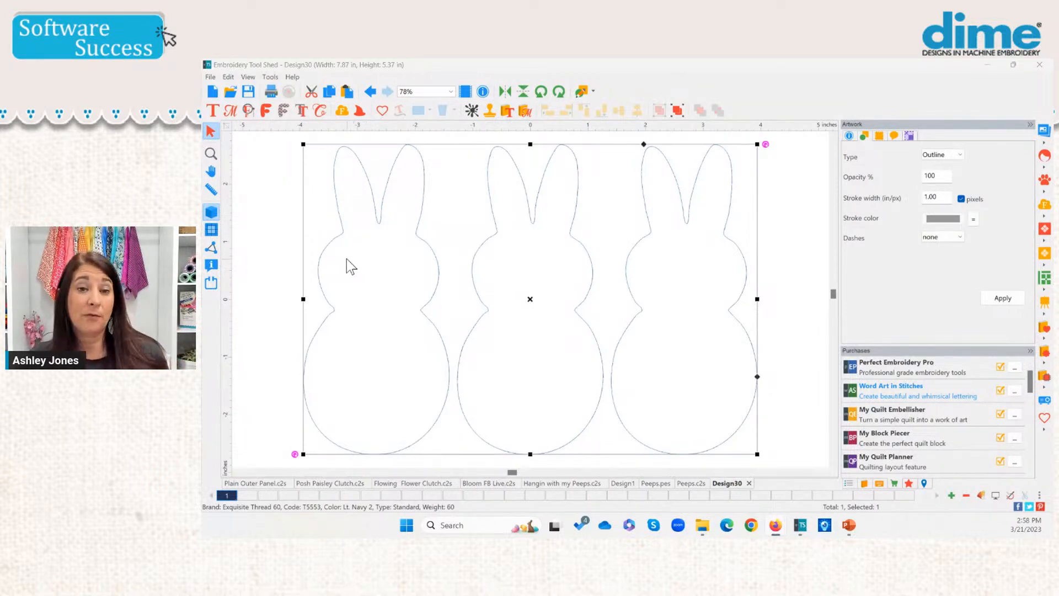
left_click(210, 78)
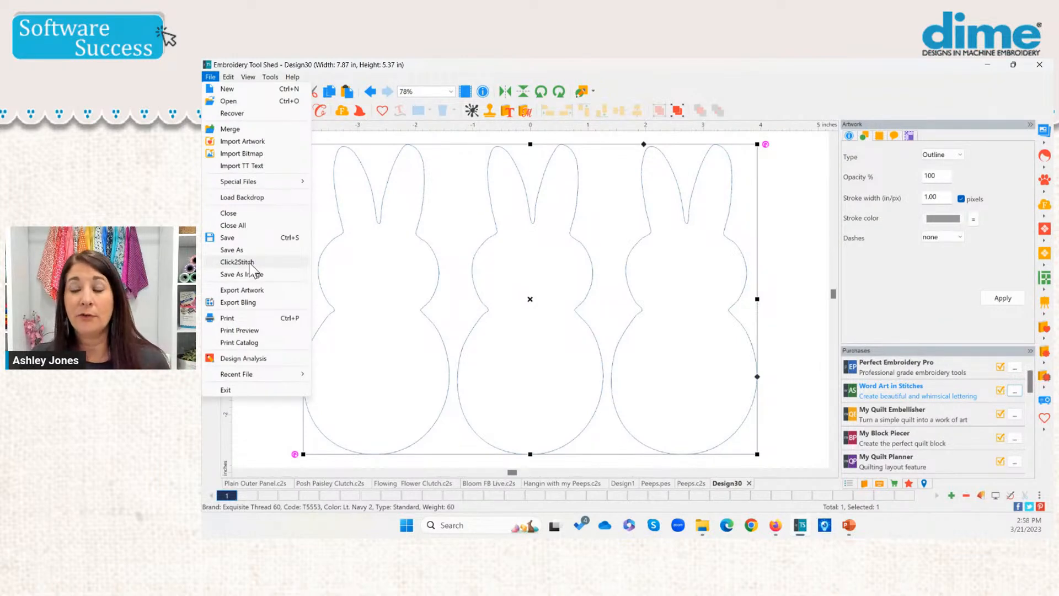
left_click(343, 266)
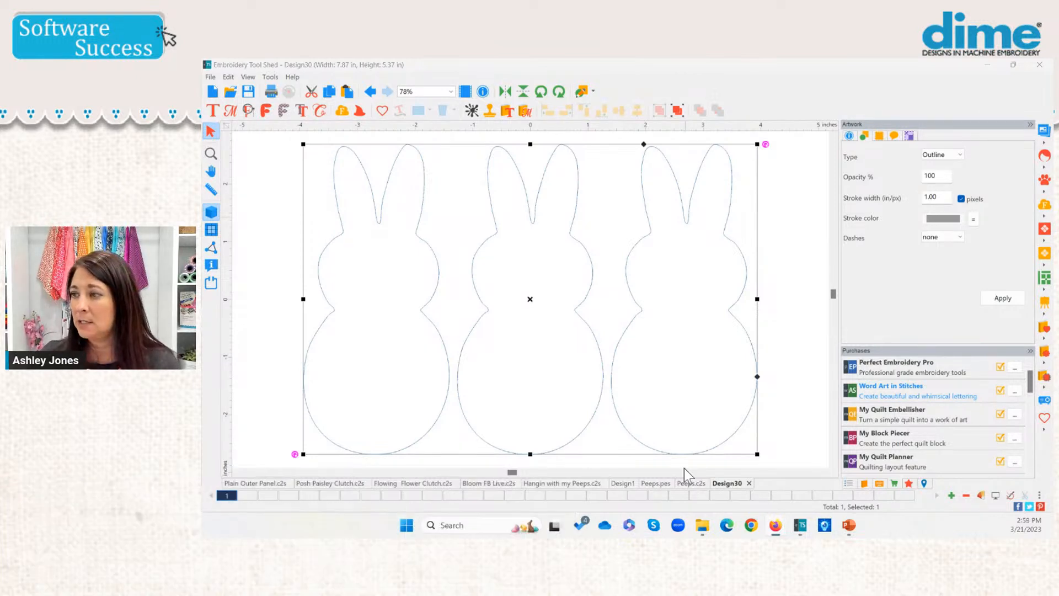
Bring up the Peeps.pes design with its sequence list and hide all its items
left_click(685, 484)
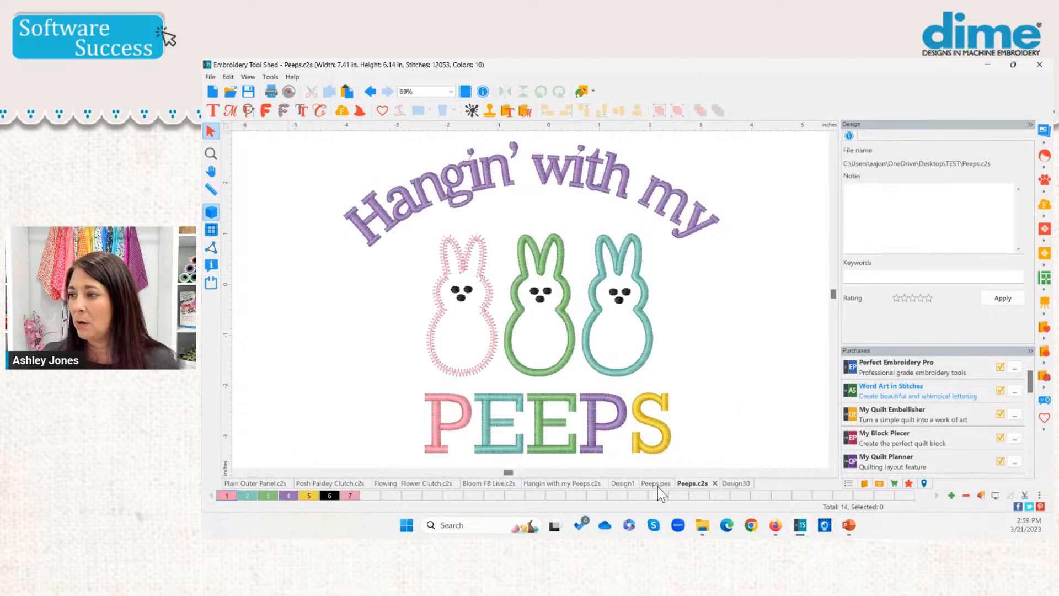
left_click(658, 487)
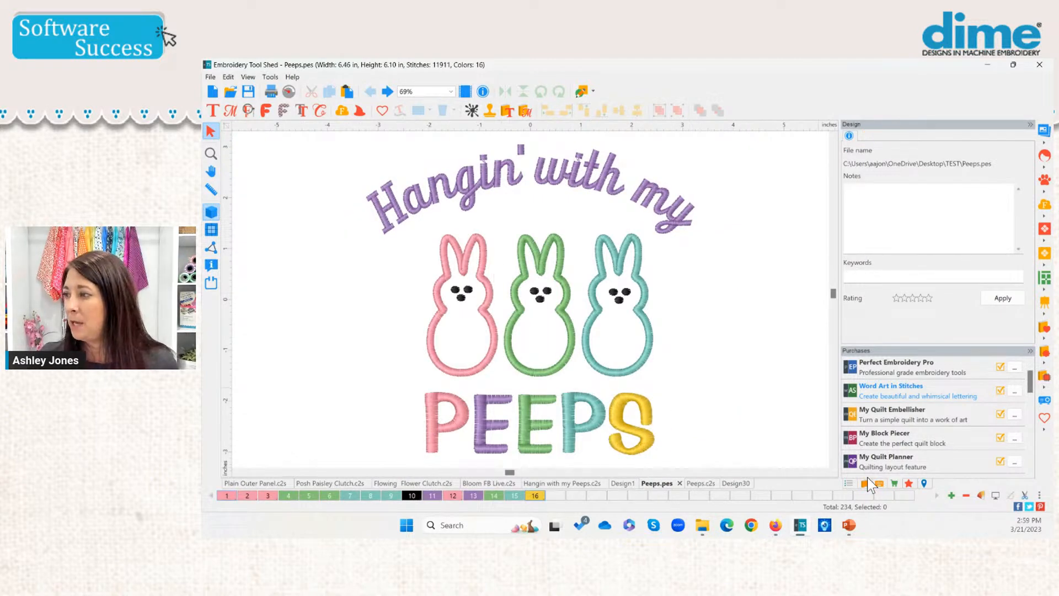
left_click(849, 484)
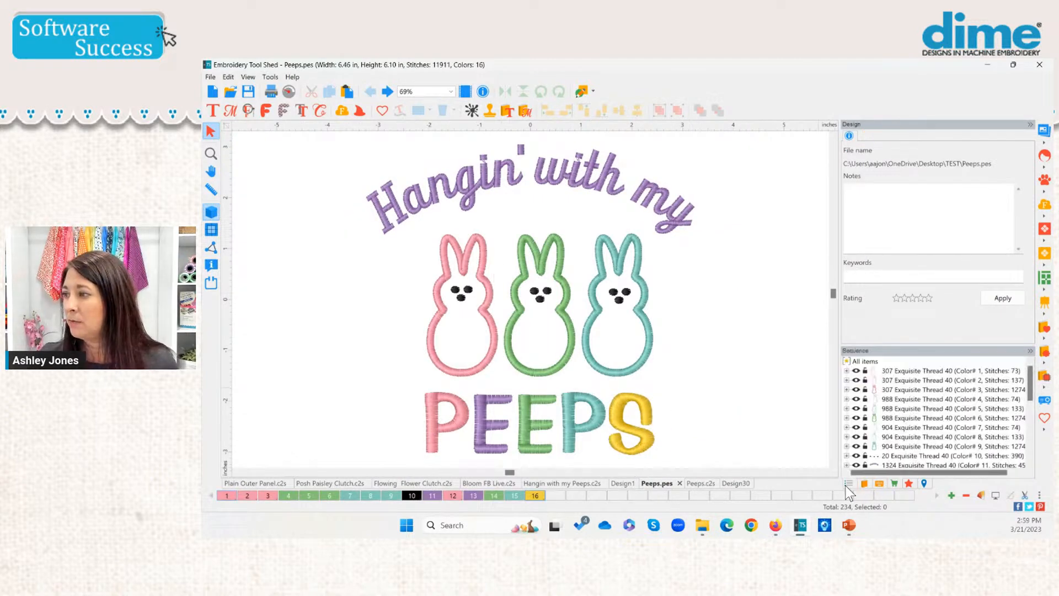
left_click(864, 362)
right_click(864, 363)
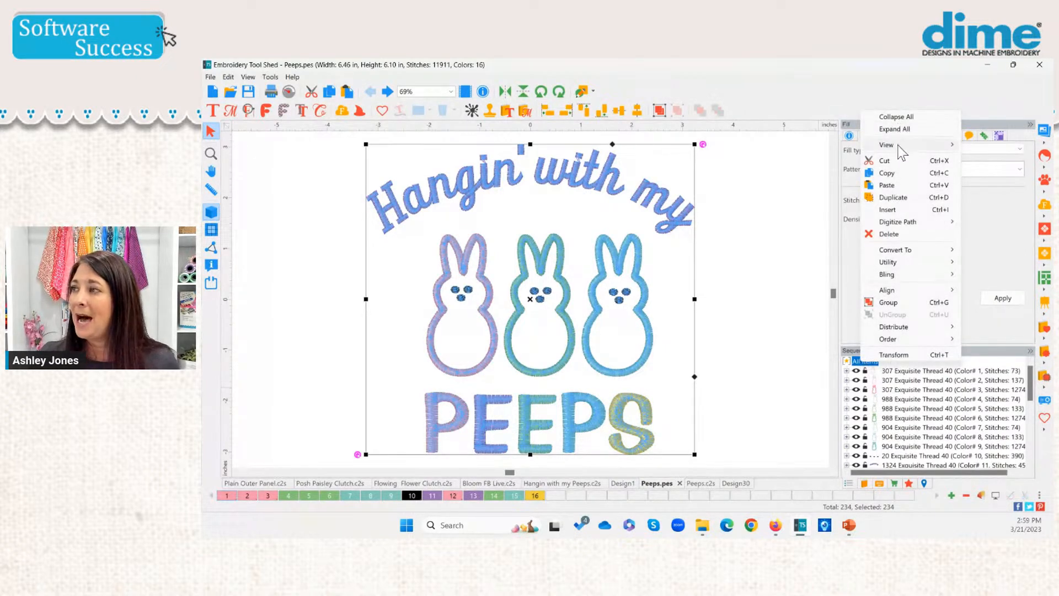
mouse_move(899, 145)
left_click(991, 186)
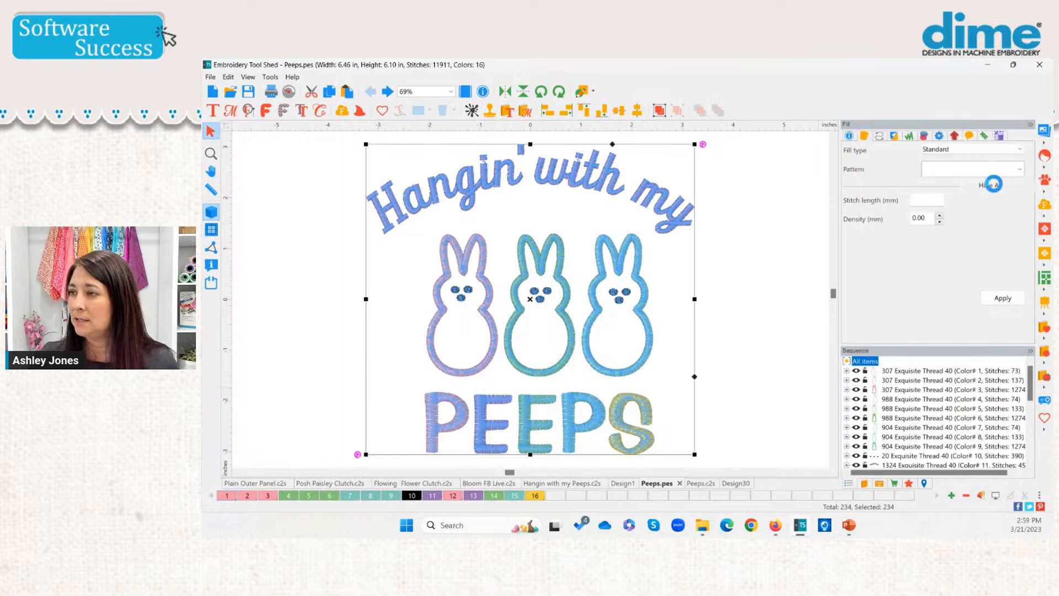
Show only the first two color blocks of the pink bunny and zoom in on their outlines
left_click(856, 371)
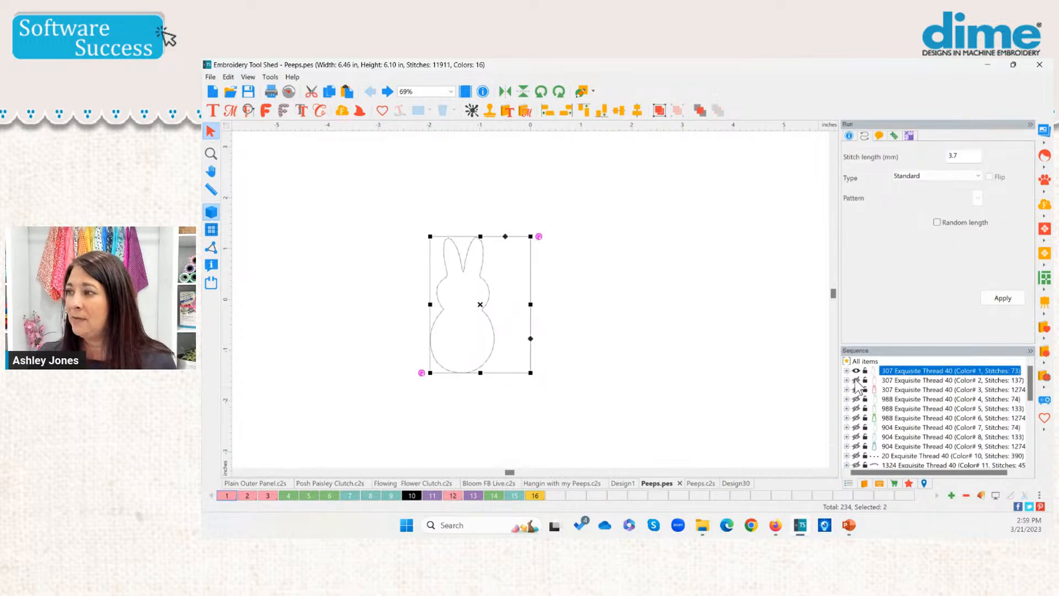
left_click(856, 380)
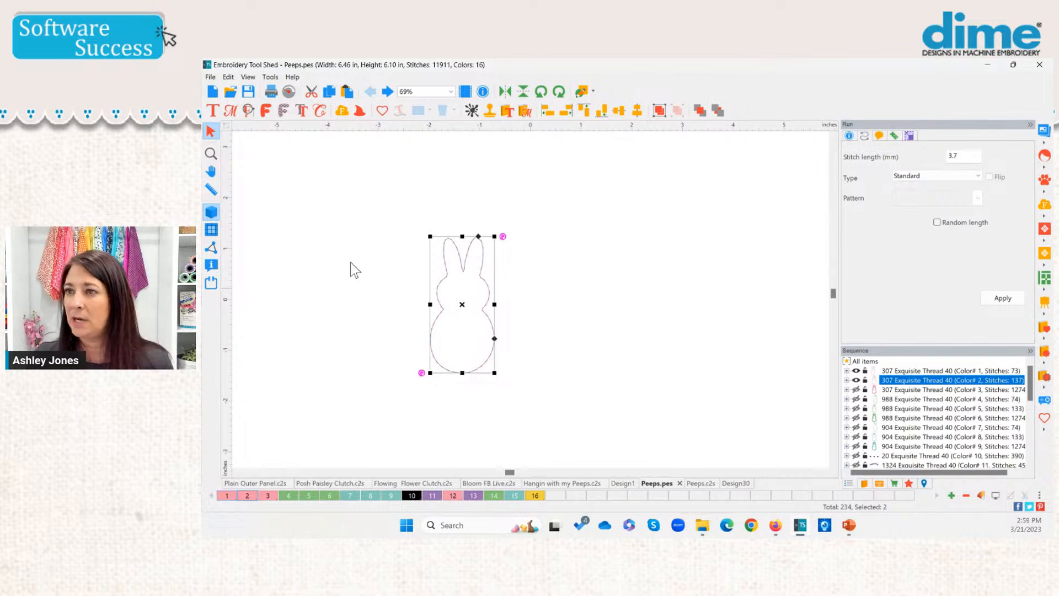
left_click(211, 153)
left_click_drag(405, 224, 475, 308)
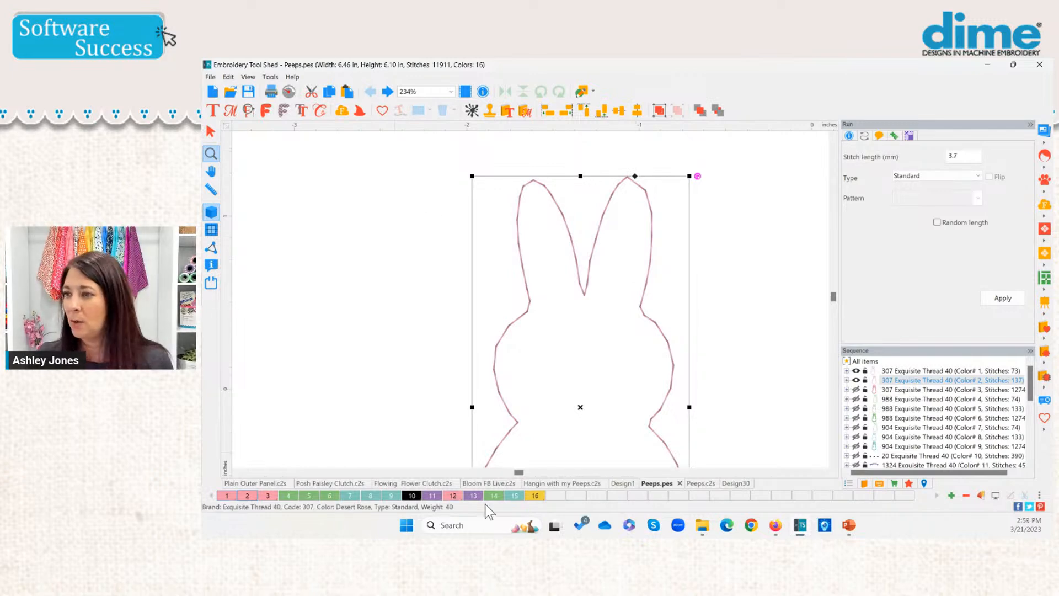
Check the start of the pink bunny appliqué in Peeps.c2s with the stitch simulator, and select the green bunny
left_click(701, 483)
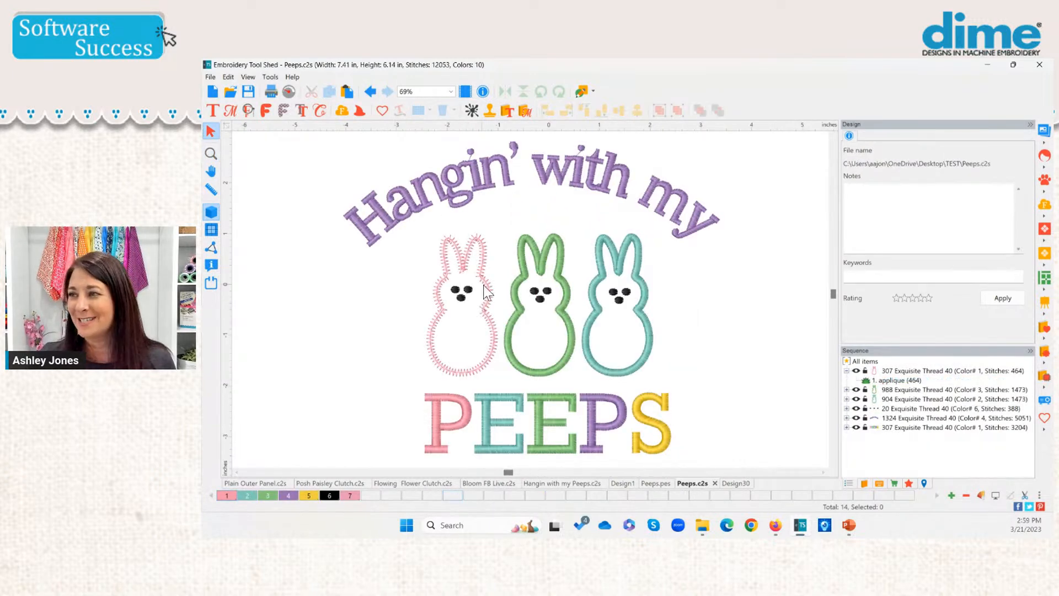
left_click(289, 91)
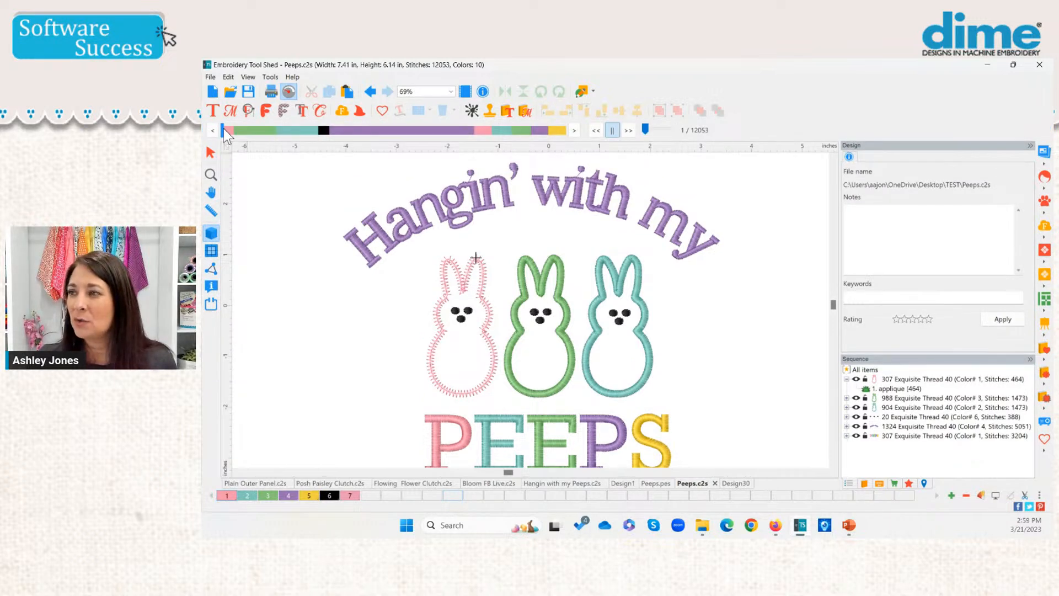
left_click(227, 135)
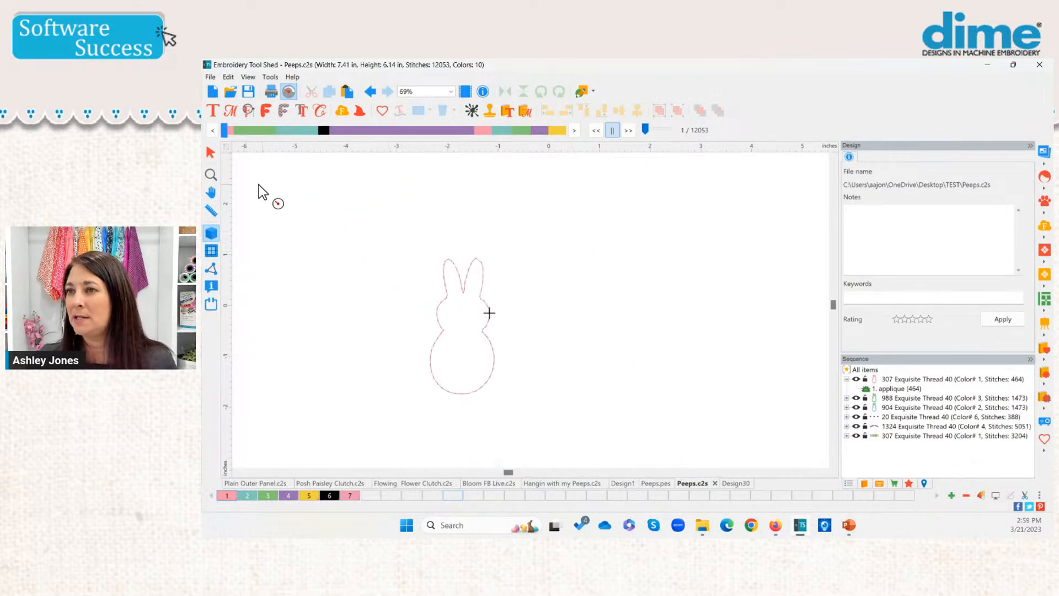
left_click(211, 155)
left_click(531, 314)
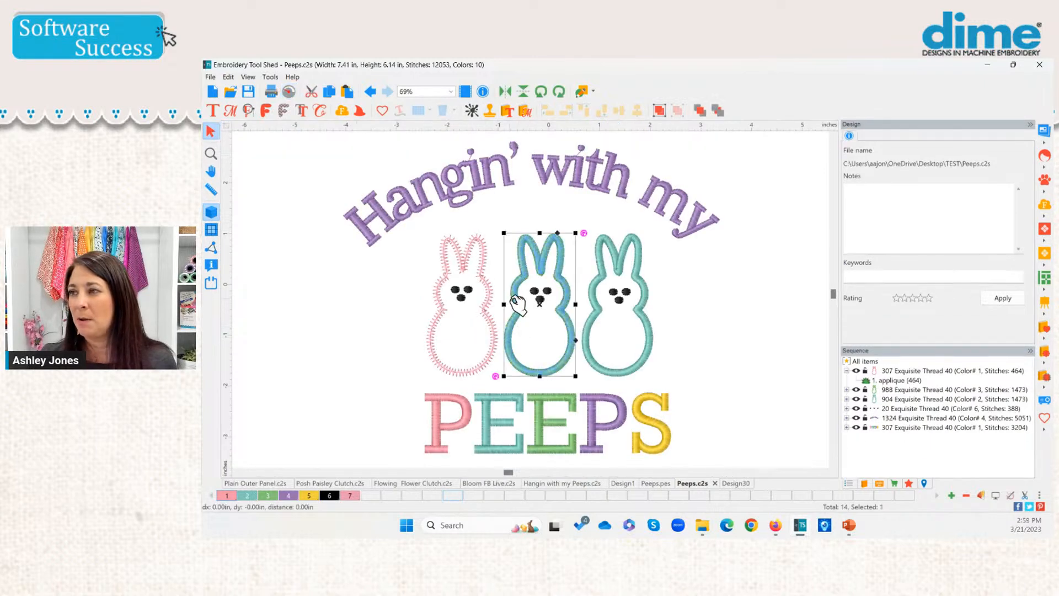
In Peeps.pes, hide the first two pink color blocks and show the green bunny's color blocks 4 and 5
left_click(659, 483)
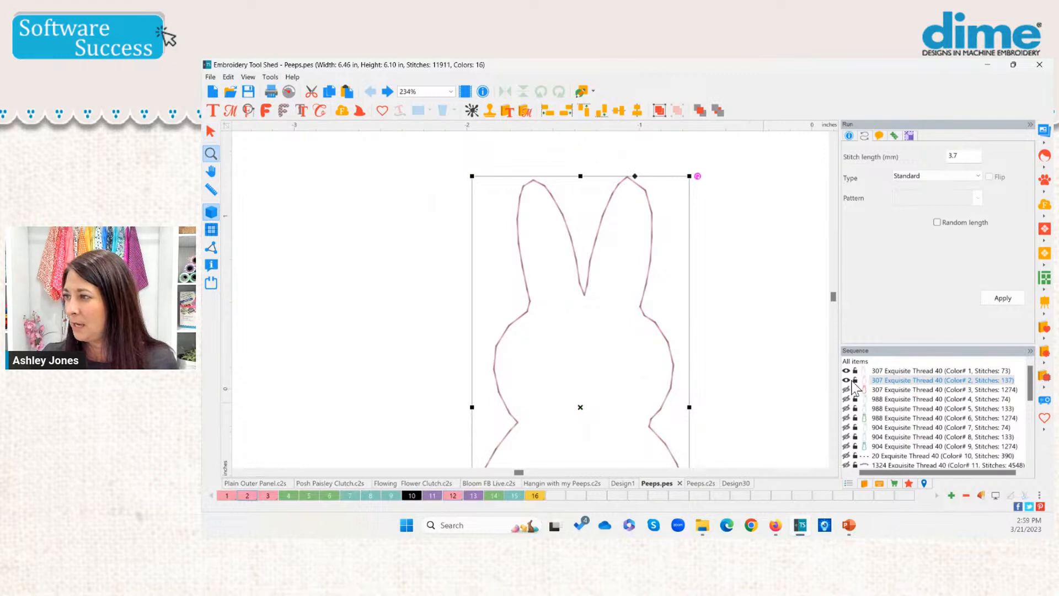
left_click(846, 380)
left_click(847, 372)
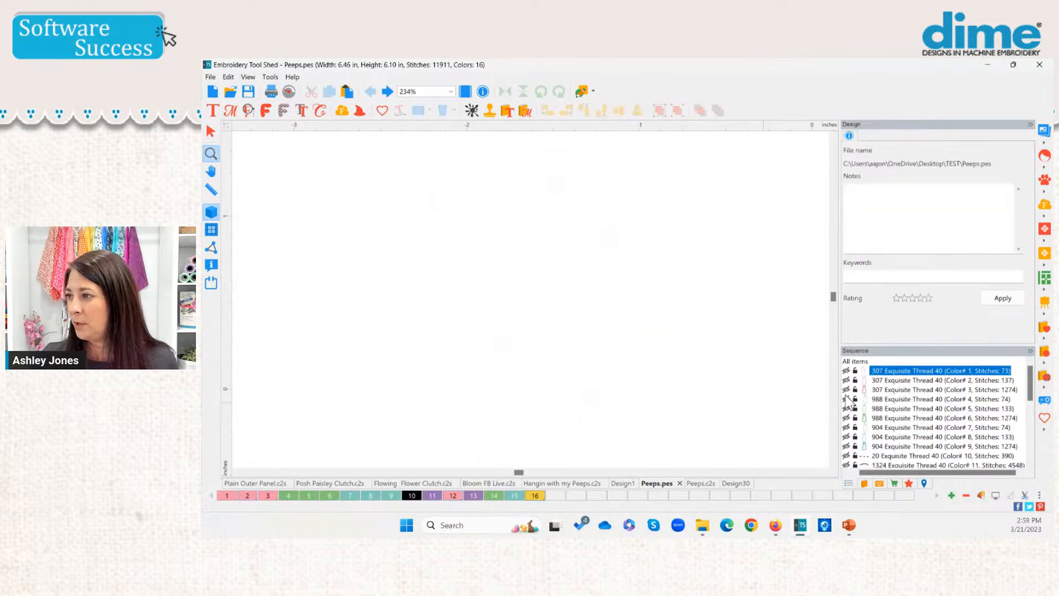
left_click(845, 399)
left_click(846, 408)
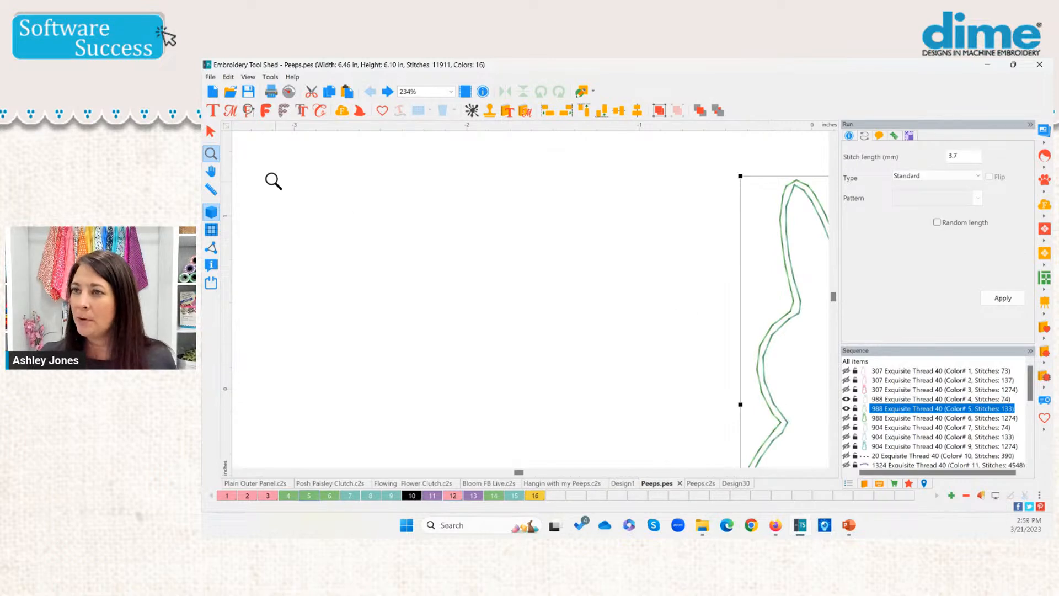
Fit the green bunny in view, show the pink bunny's first two color blocks beside it for comparison, and hide them again
left_click(210, 133)
double_click(212, 154)
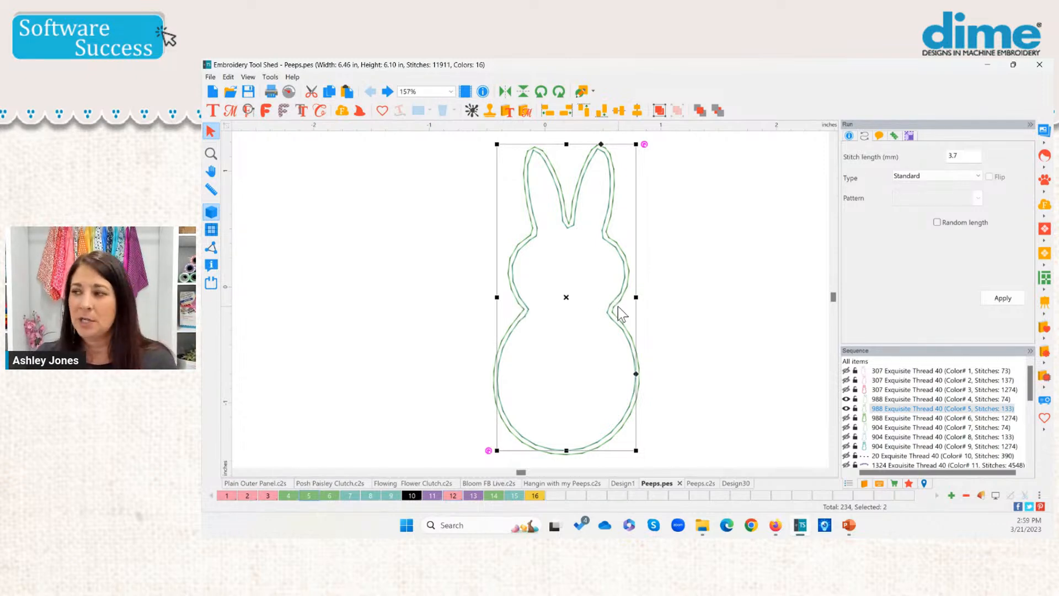
left_click(846, 371)
left_click(848, 380)
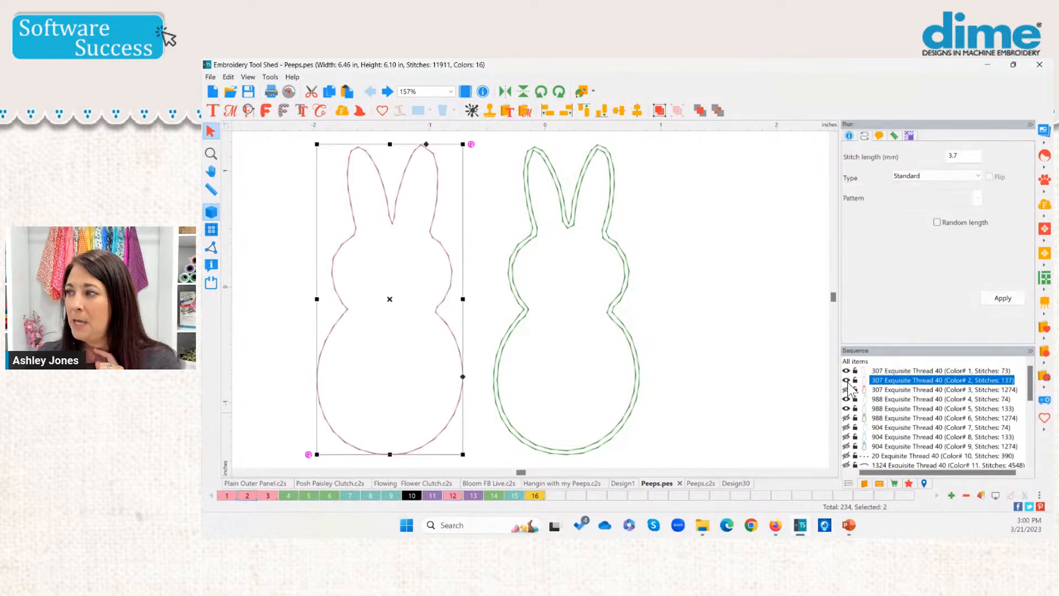
left_click(846, 380)
left_click(846, 371)
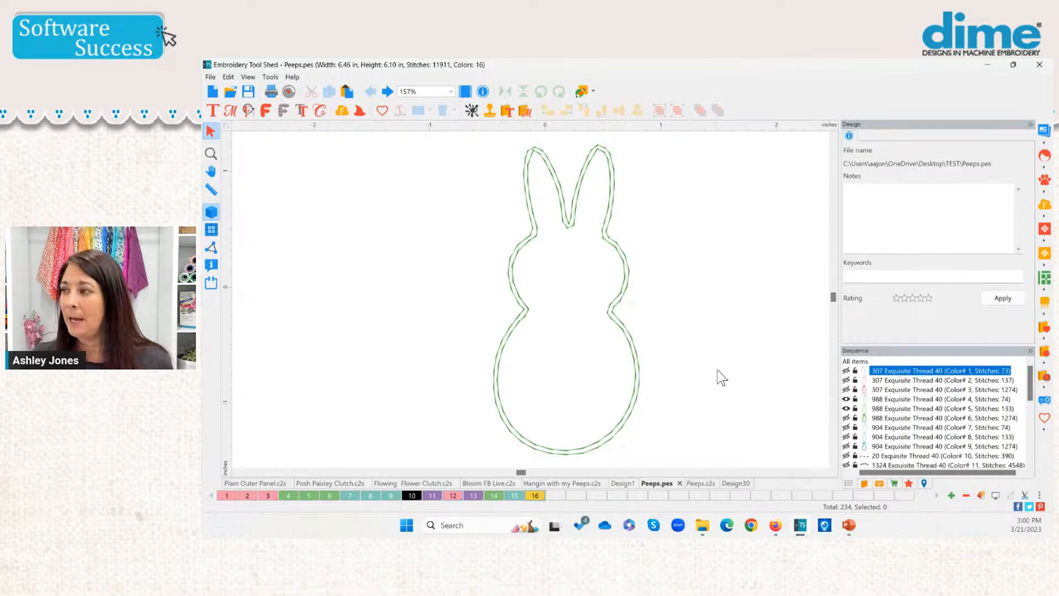
Select the green bunny's two run outlines one after the other to compare their placement and tack-down paths
left_click(617, 293)
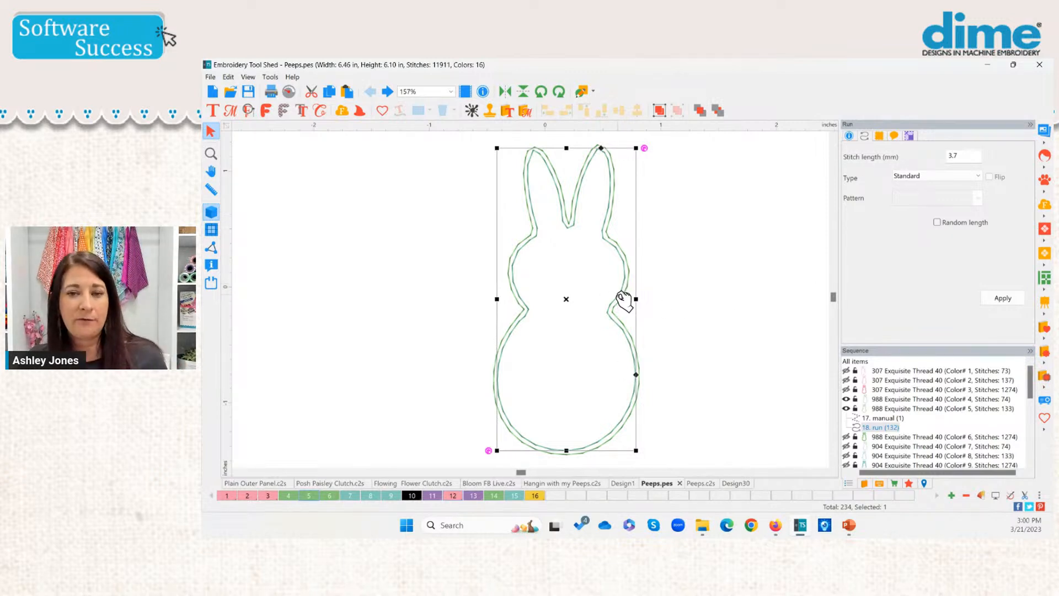
left_click(634, 273)
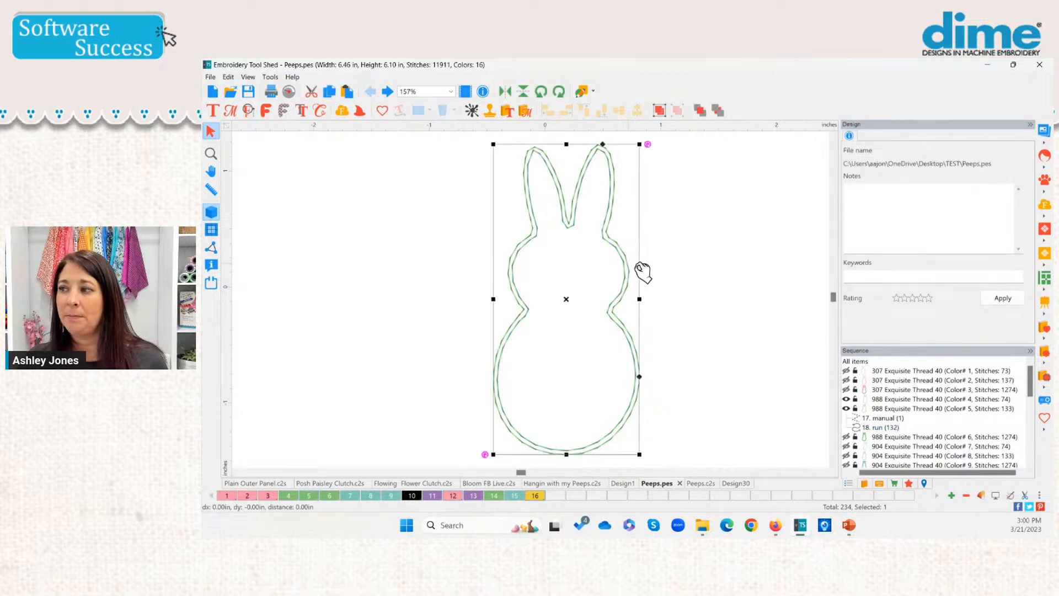
left_click(641, 270)
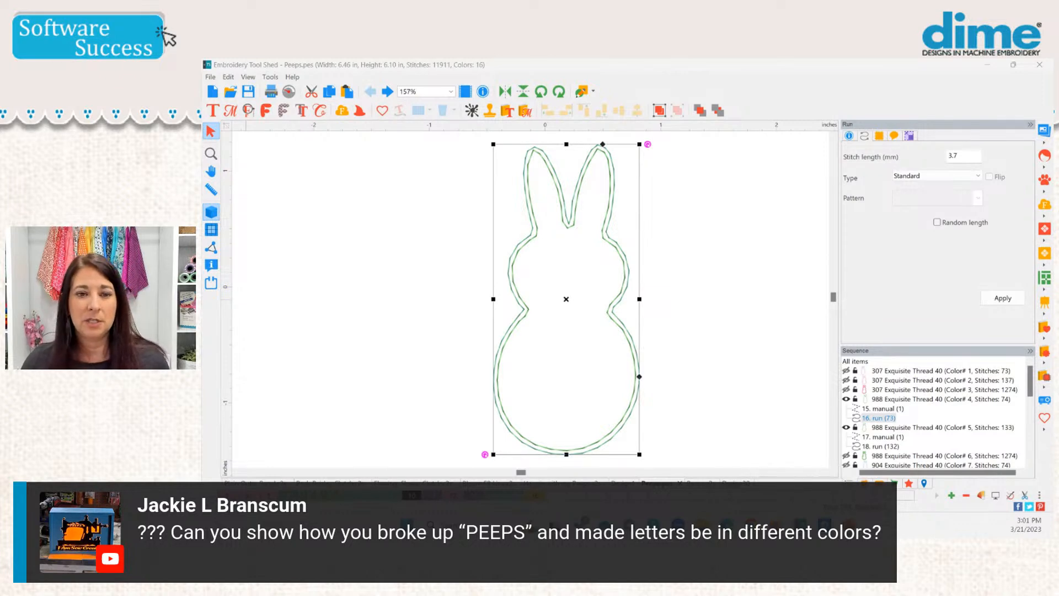
Start a new design and set up a Bubble Text layout with the Easter Peeps shape from the Holiday/Easter shapes
left_click(551, 483)
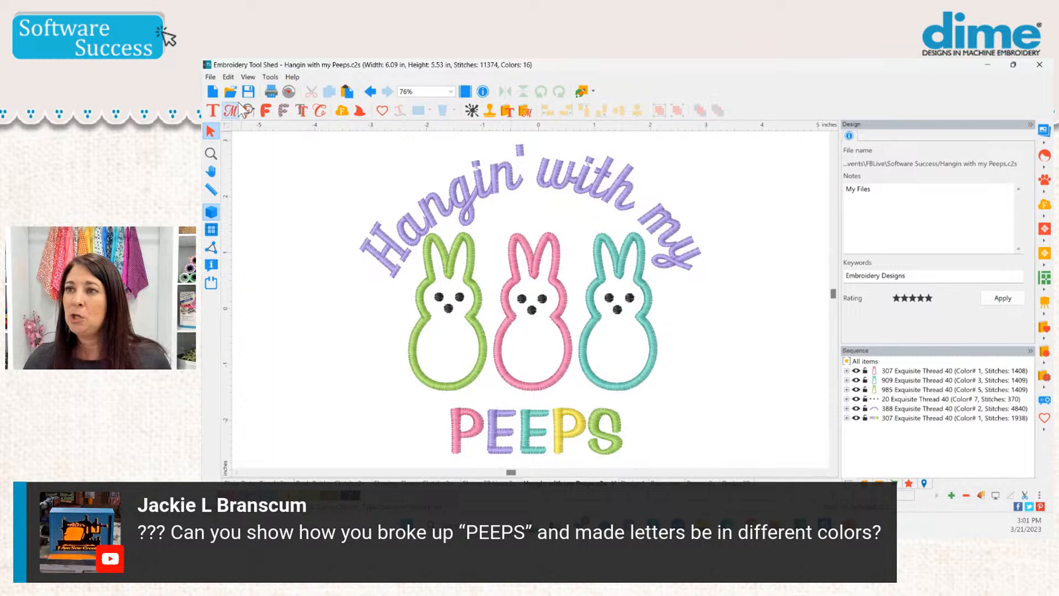
left_click(213, 92)
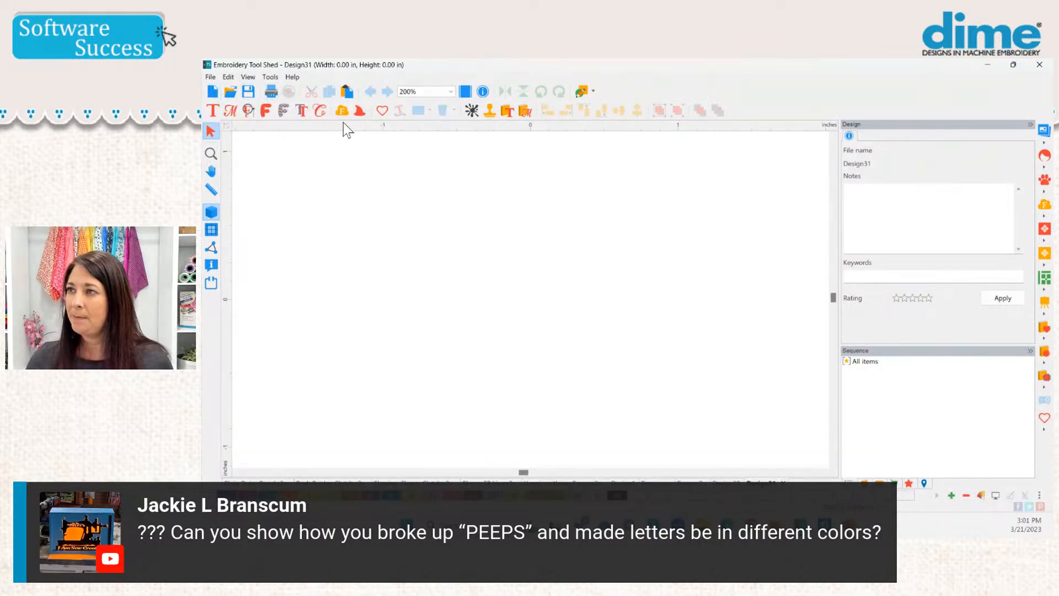
left_click(342, 110)
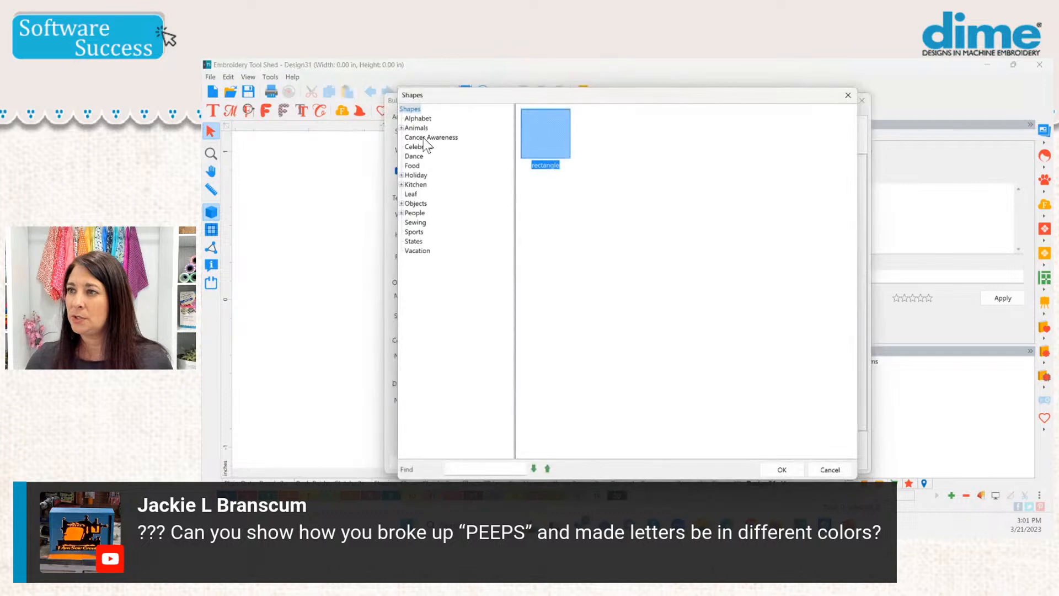
left_click(401, 175)
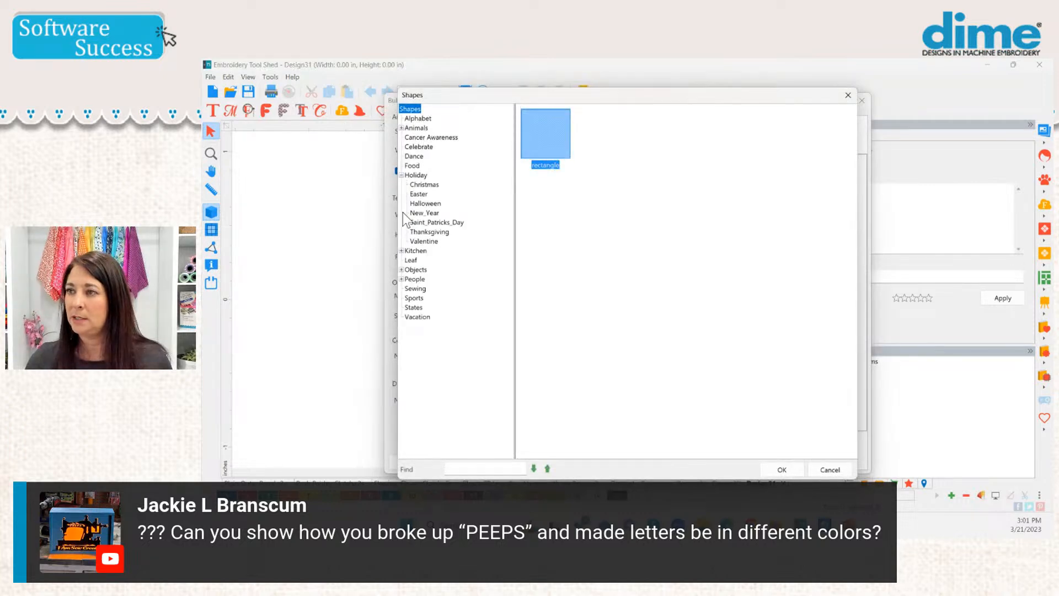
left_click(419, 194)
double_click(771, 135)
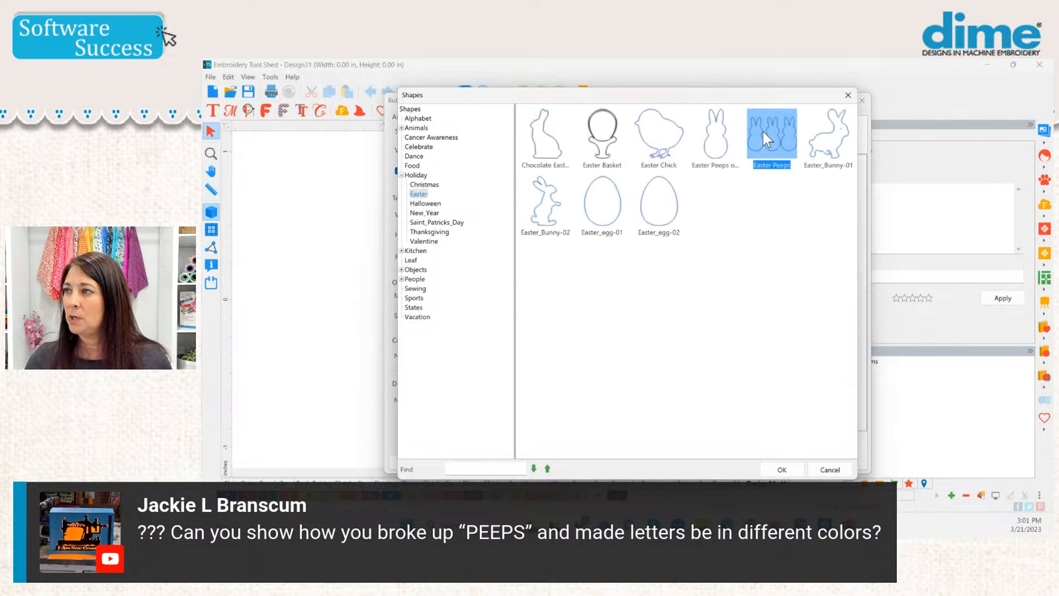
Clear the bubble text's words, set its border to Applique, and generate the three-bunny design
left_click_drag(501, 212, 329, 206)
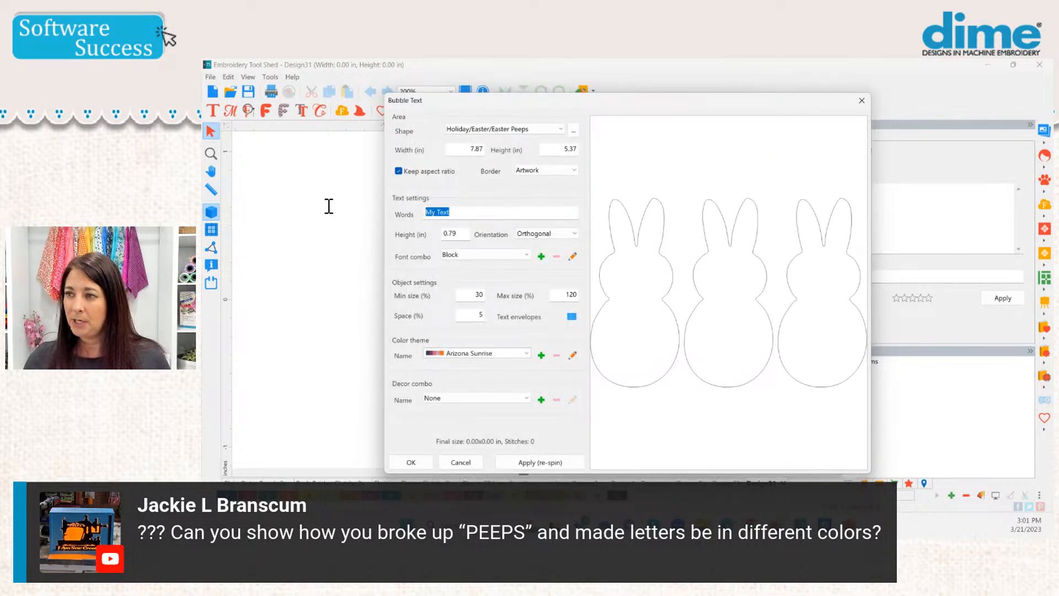
key("BackSpace")
left_click(538, 170)
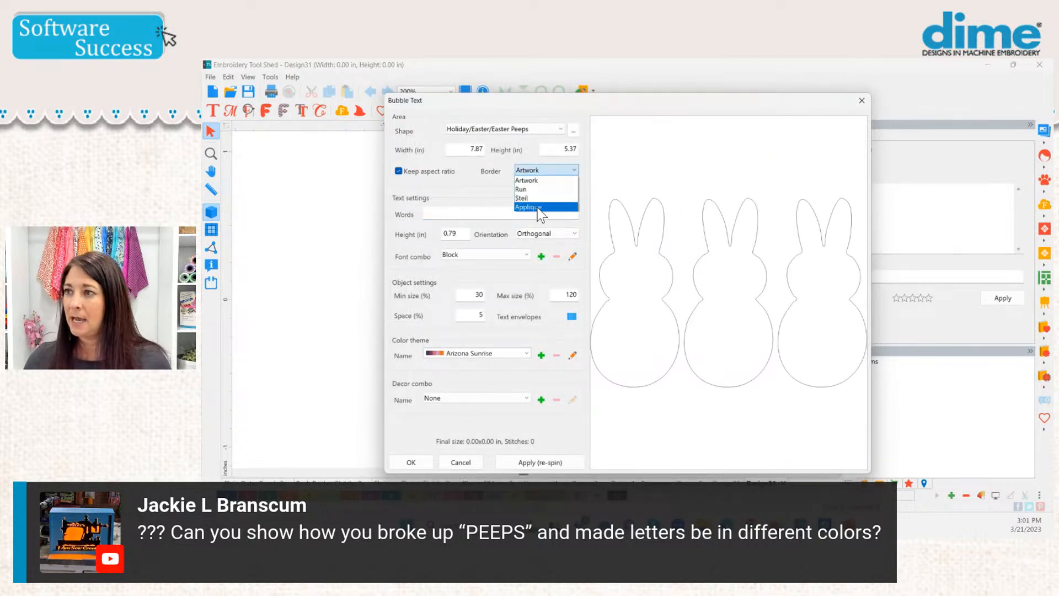
left_click(531, 187)
left_click(536, 462)
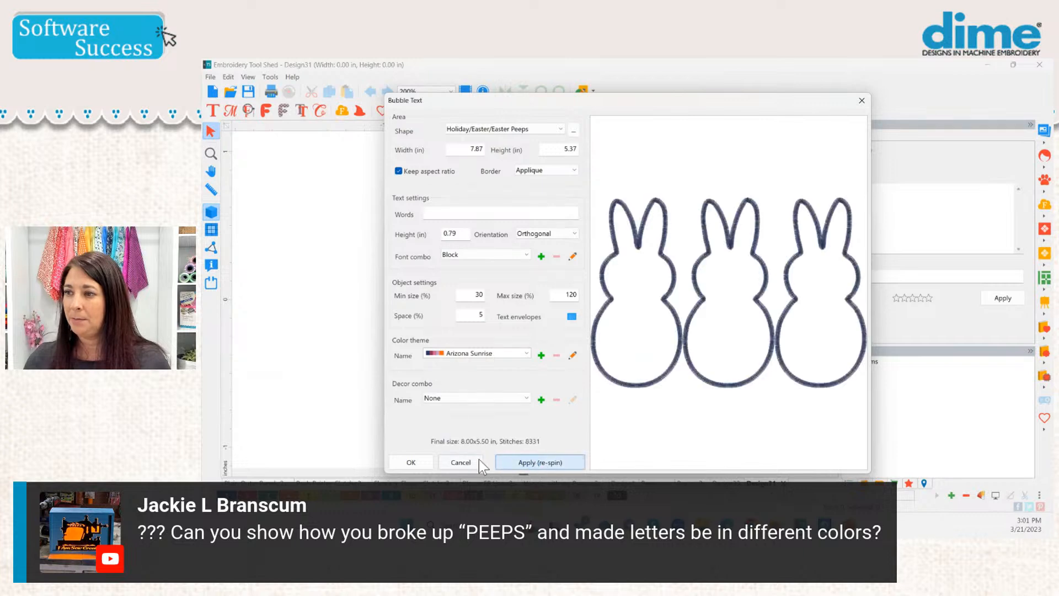
left_click(409, 462)
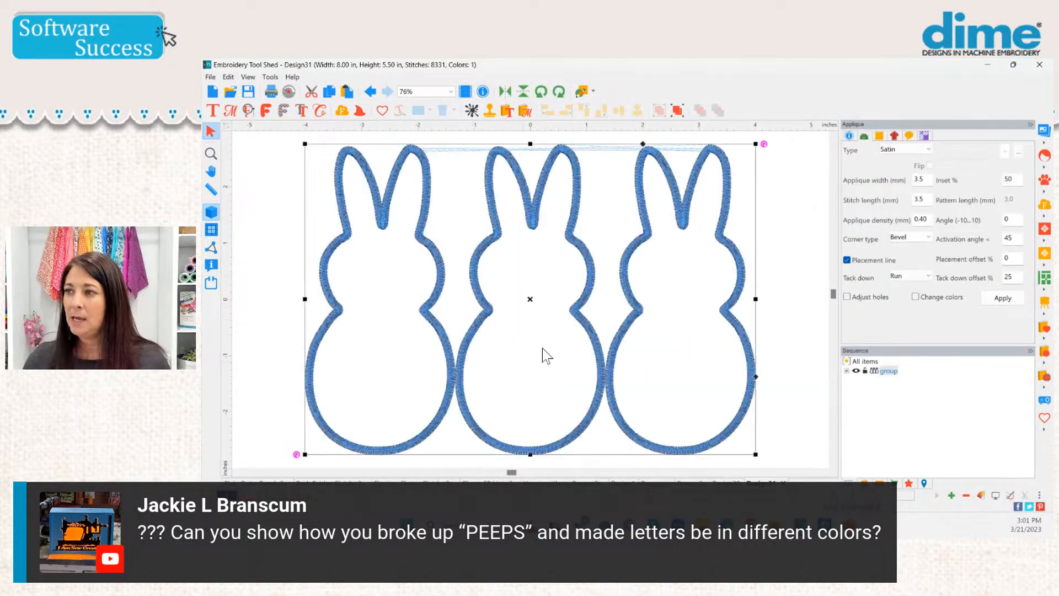
Expand the bunny group in the sequence and break its applique object apart into separate bunnies
left_click(846, 371)
left_click(856, 380)
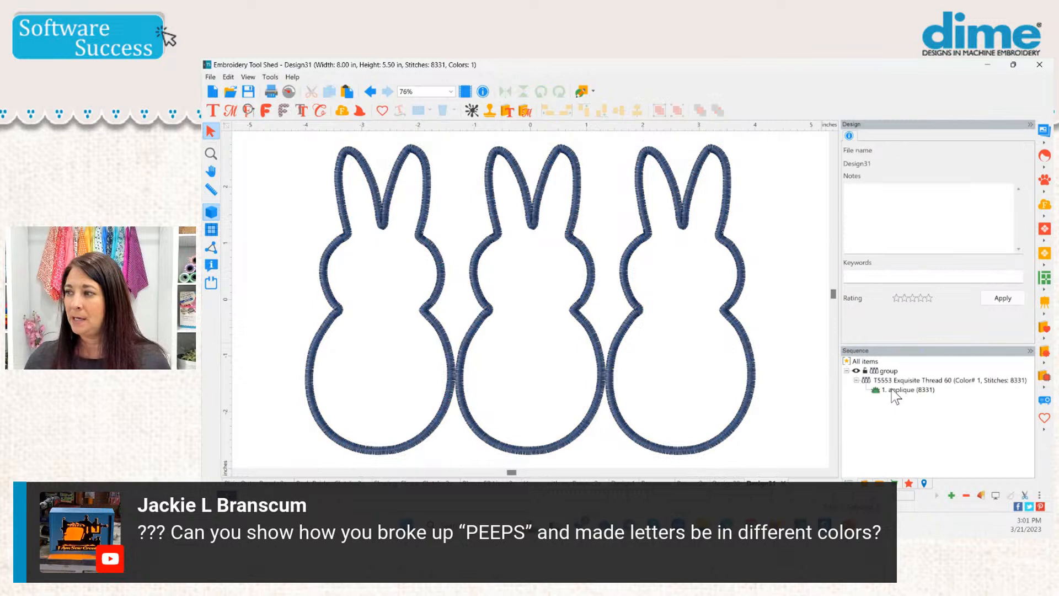
left_click(905, 389)
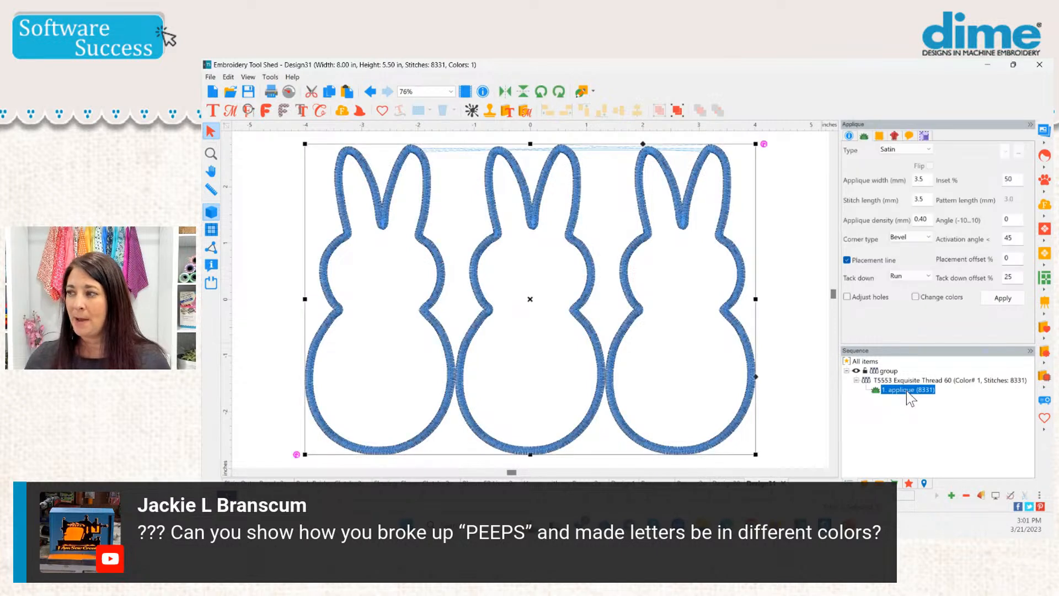
right_click(906, 391)
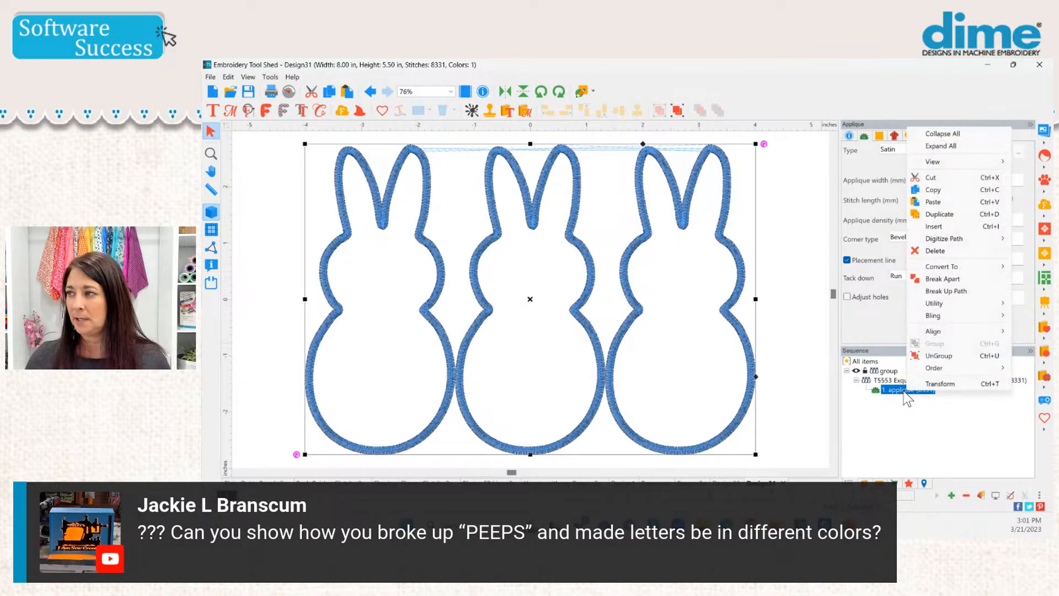
left_click(944, 280)
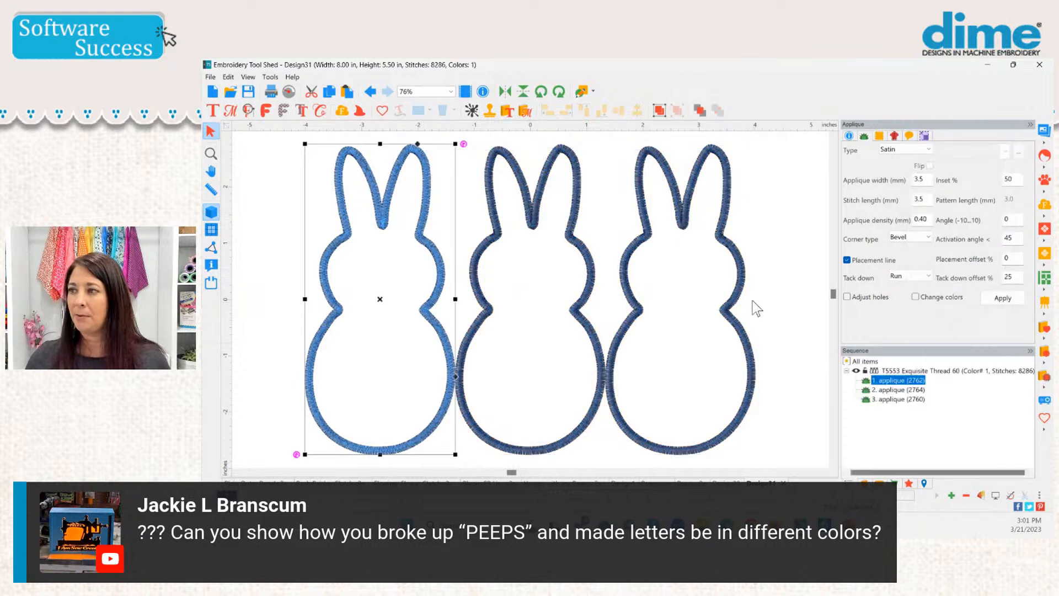
Select the three separated bunny appliqués one by one and in combination to examine their sewing order, finishing on the middle bunny
left_click(892, 389)
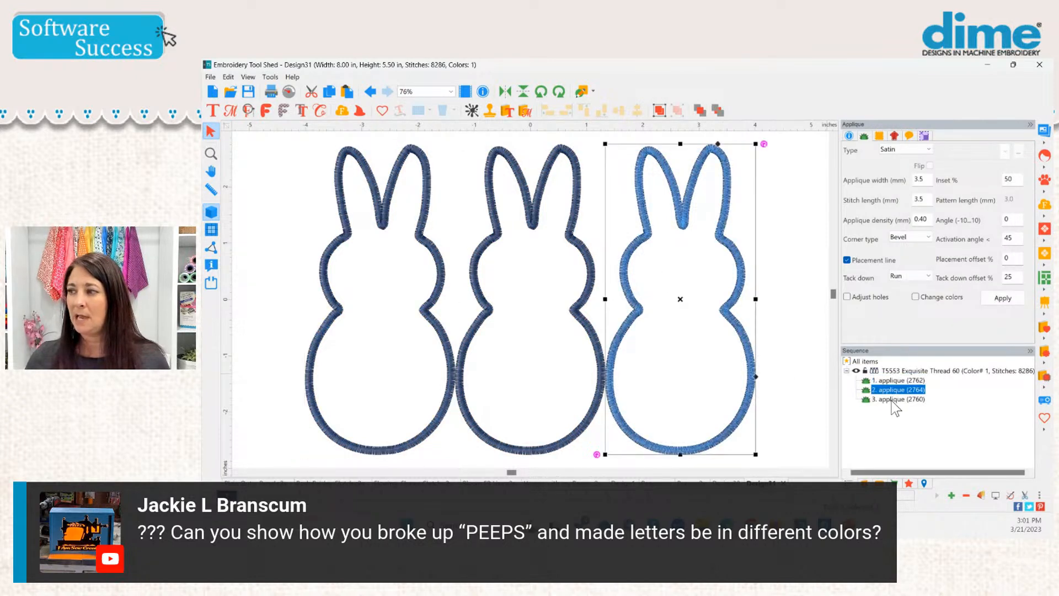
left_click(893, 399)
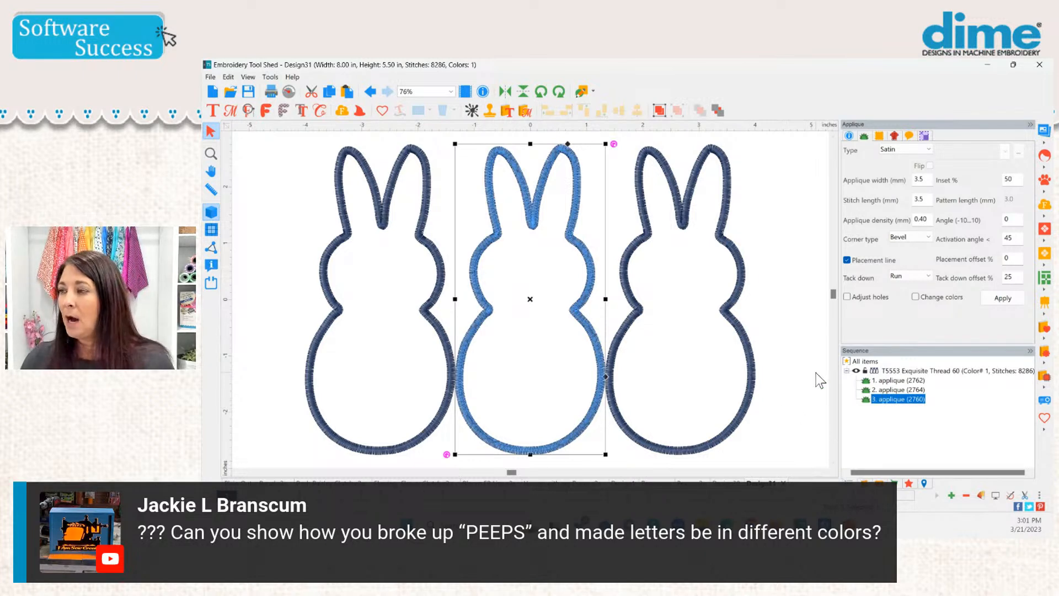
left_click_drag(875, 371, 882, 381)
left_click(893, 381)
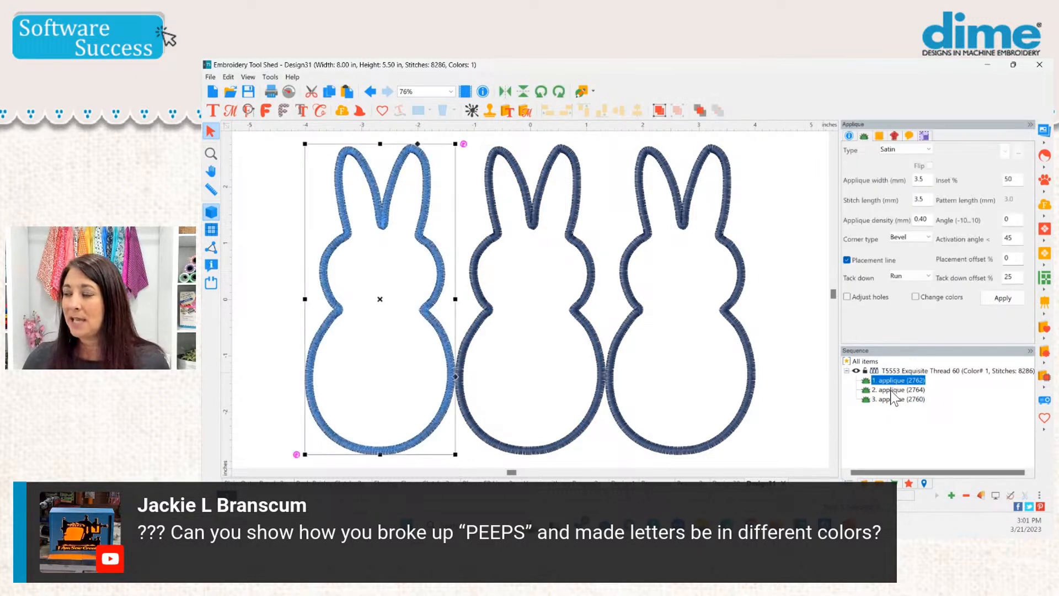
left_click(891, 389)
left_click(893, 399)
left_click(893, 381)
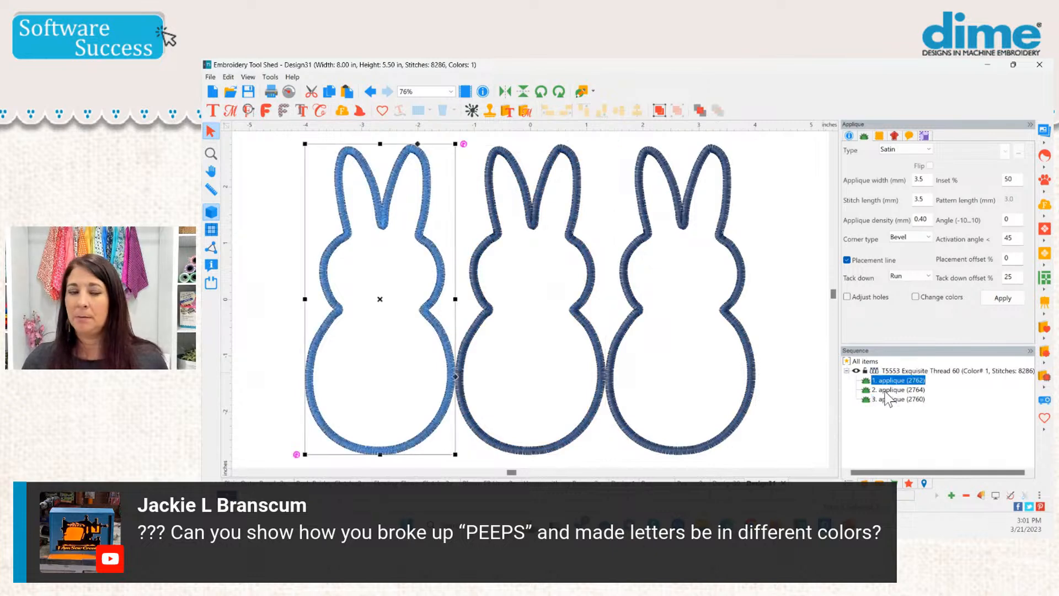
left_click(885, 390, "ctrl")
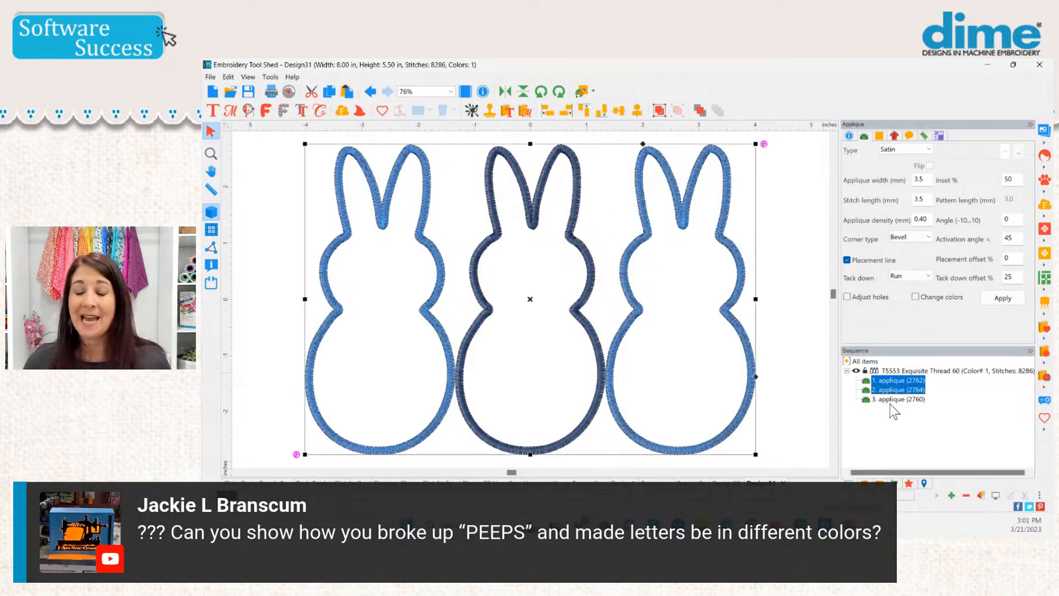
left_click(880, 407)
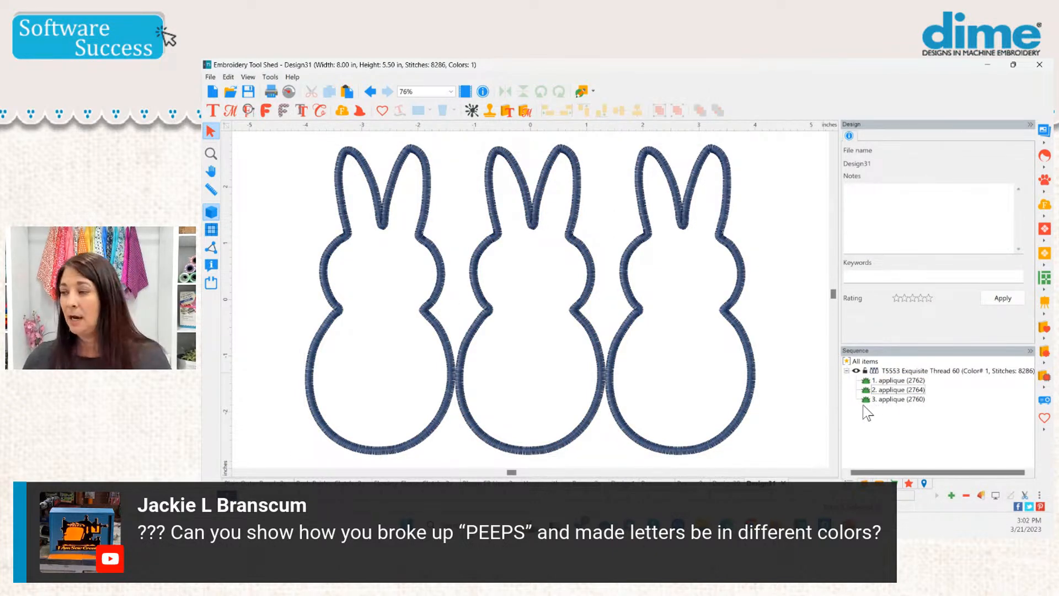
left_click(891, 399)
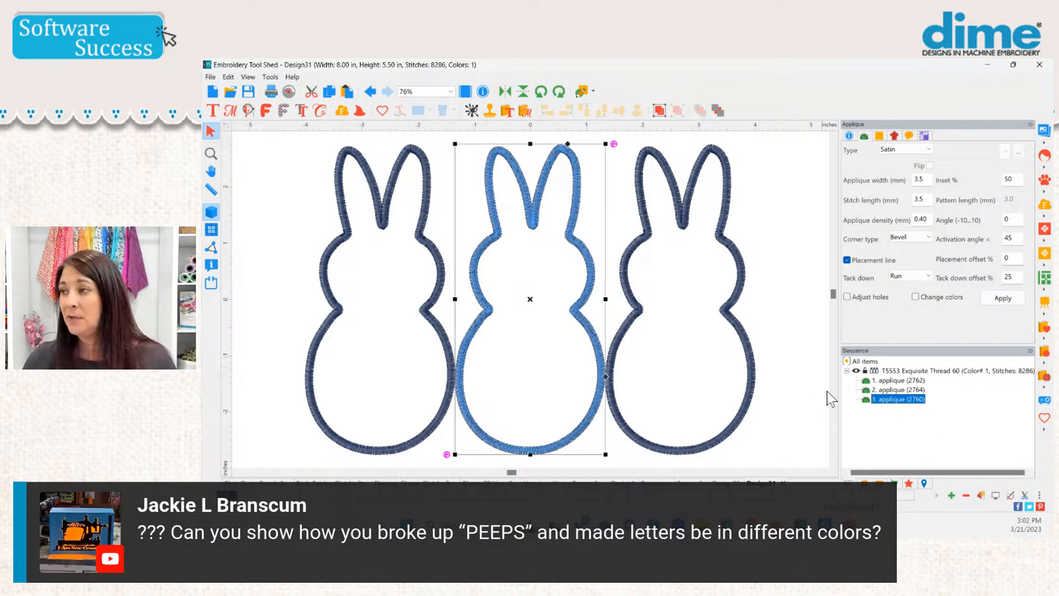
scroll(467, 421, "down", 2)
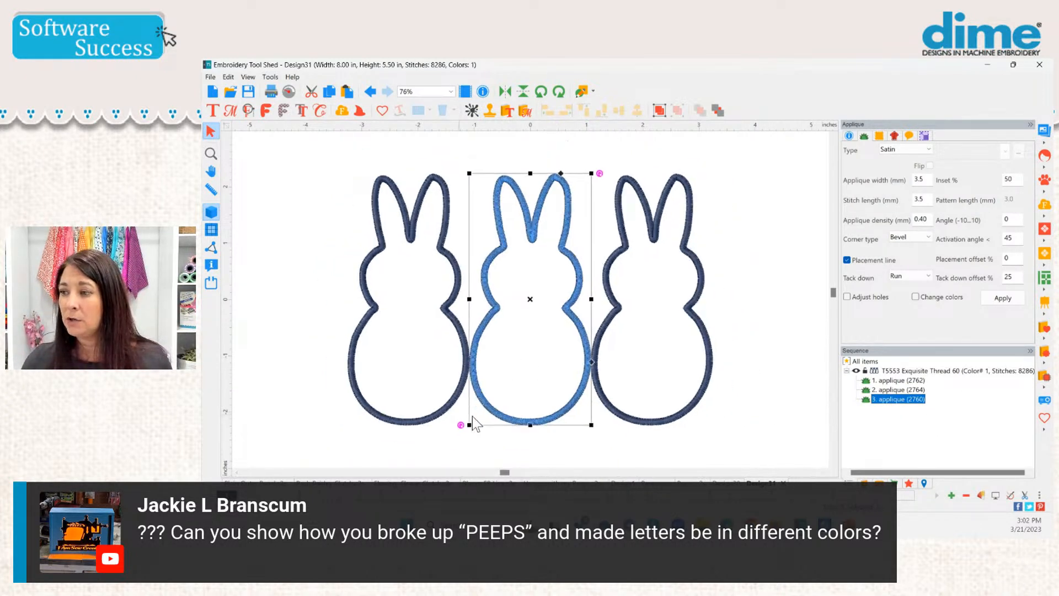
Bring up Hangin with my Peeps.c2s and show the command settings of the PEEPS text
left_click(550, 483)
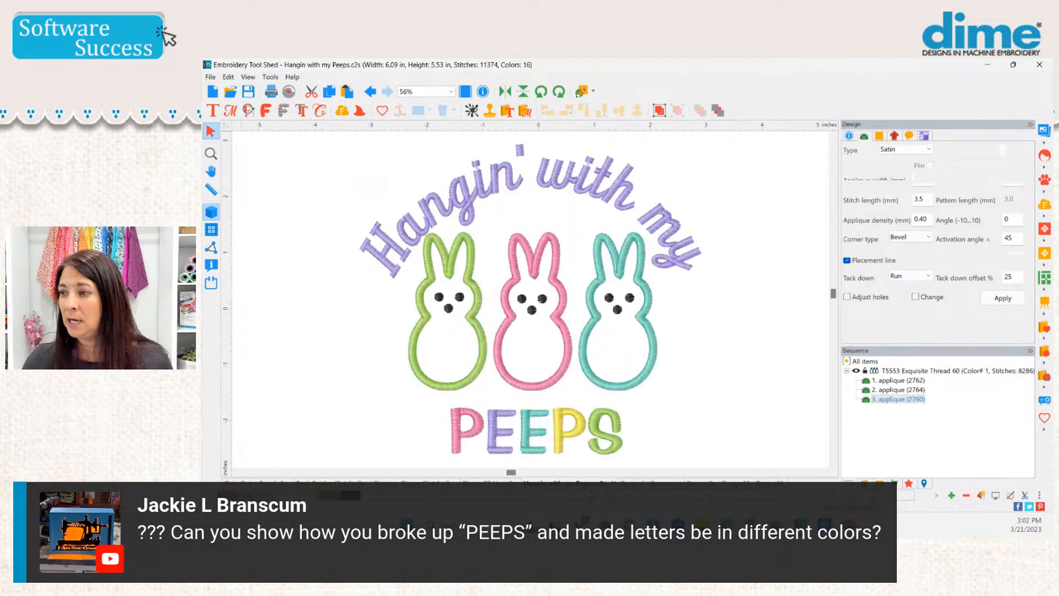
left_click(527, 448)
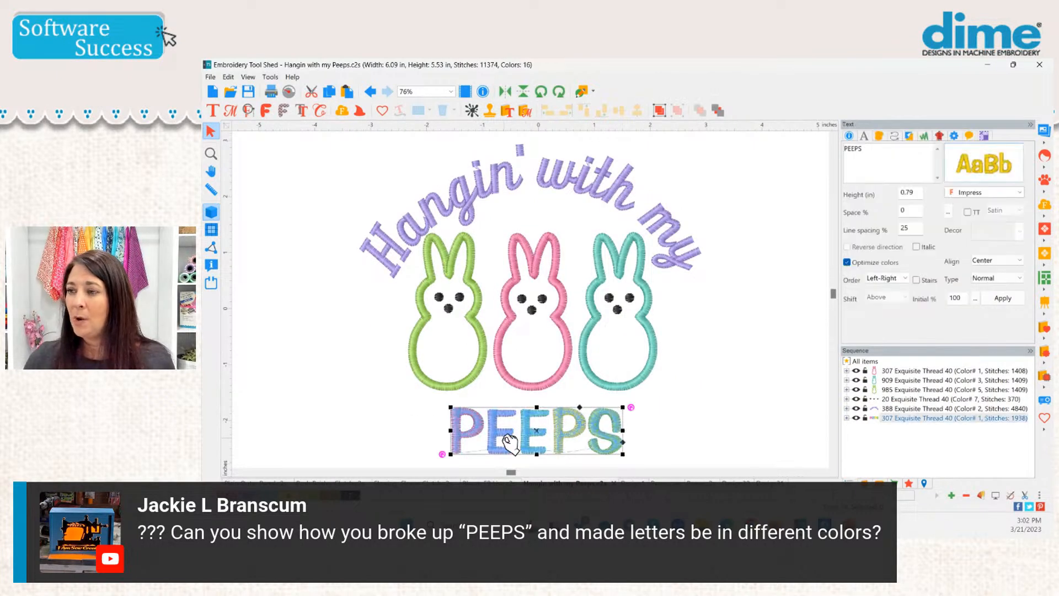
left_click(969, 136)
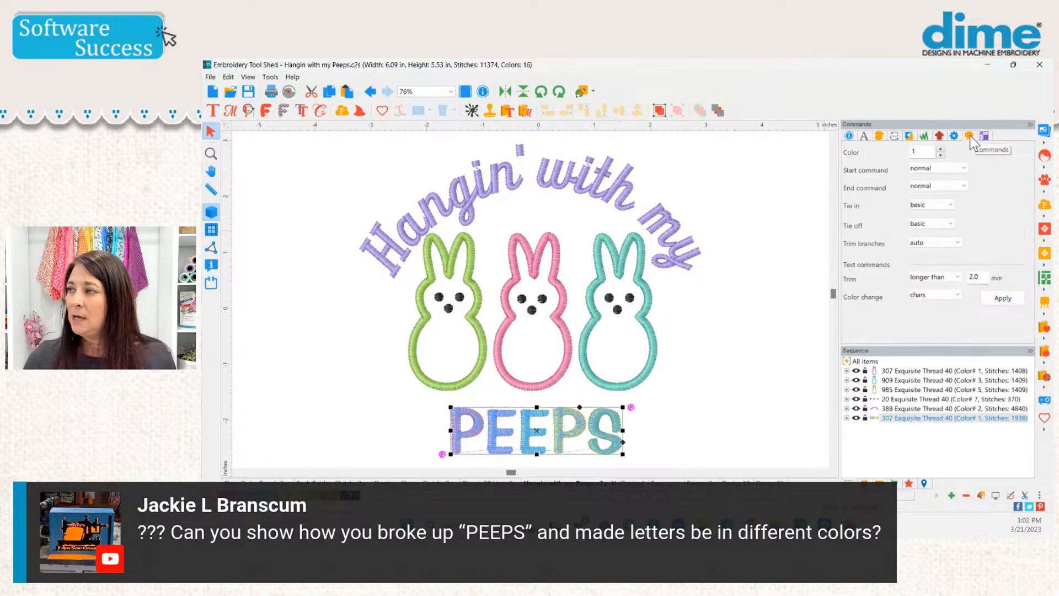
Set the color change of the PEEPS text to none
left_click(923, 299)
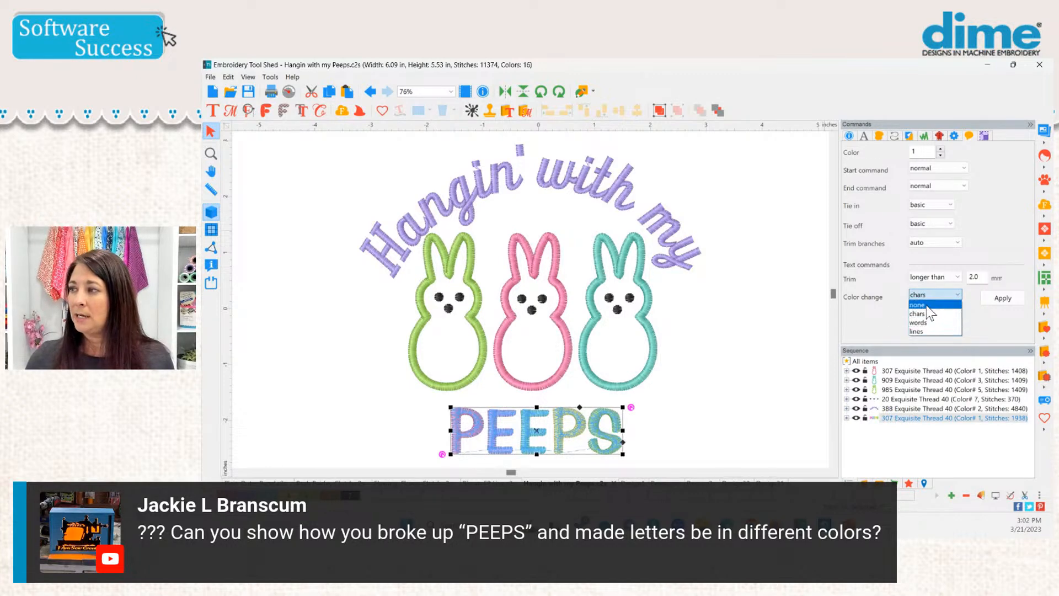
left_click(918, 306)
left_click(985, 297)
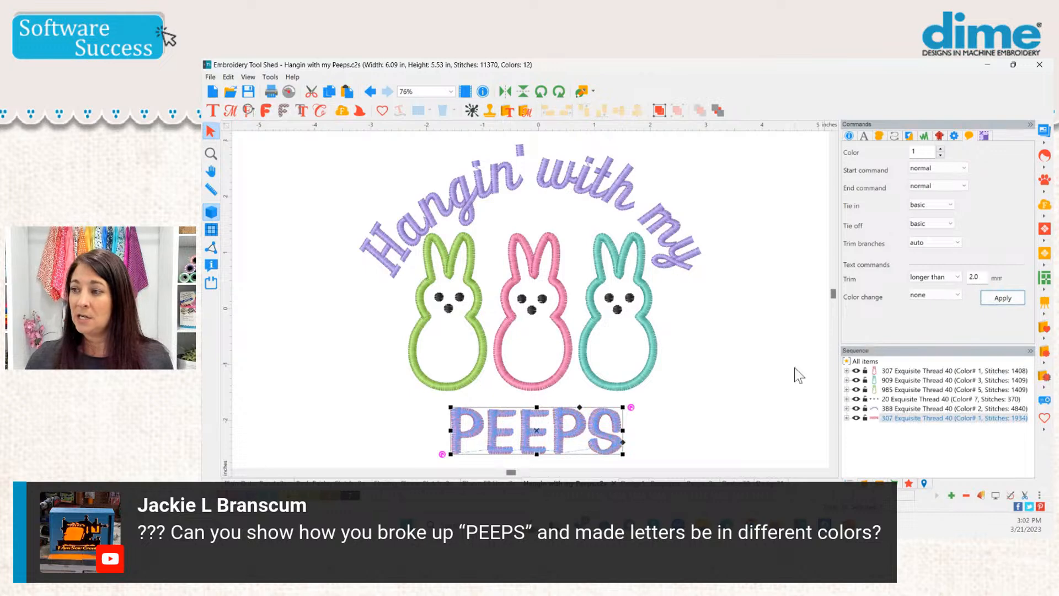
Set the color change of the PEEPS text to chars so each letter has its own color, and deselect the text
left_click(931, 297)
left_click(918, 313)
left_click(1003, 298)
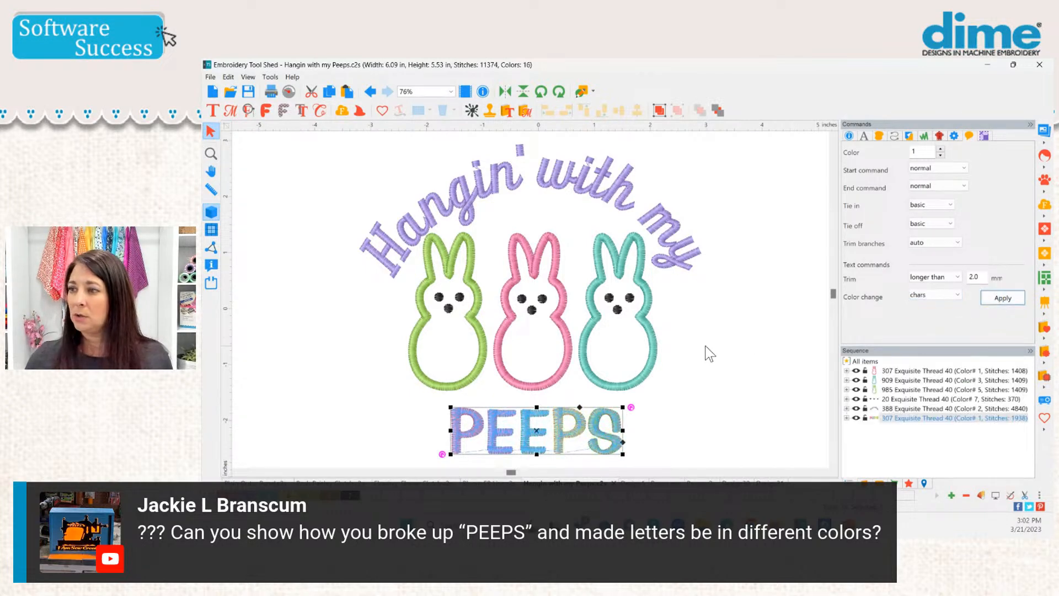
left_click(736, 379)
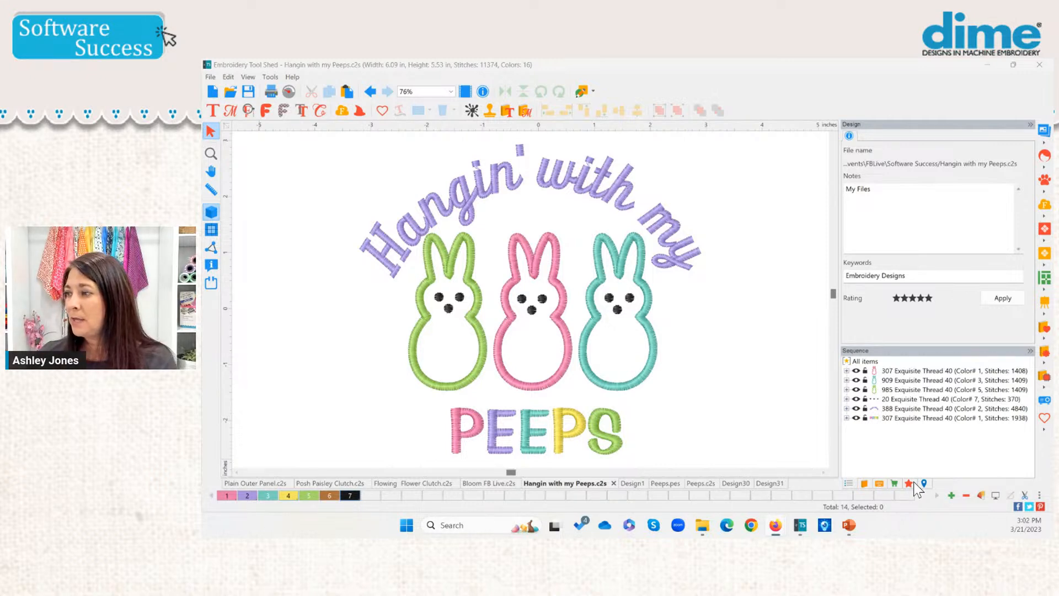
Look through the list of purchased products, and switch to the PowerPoint slide show on Word Art in Stitches
left_click(894, 483)
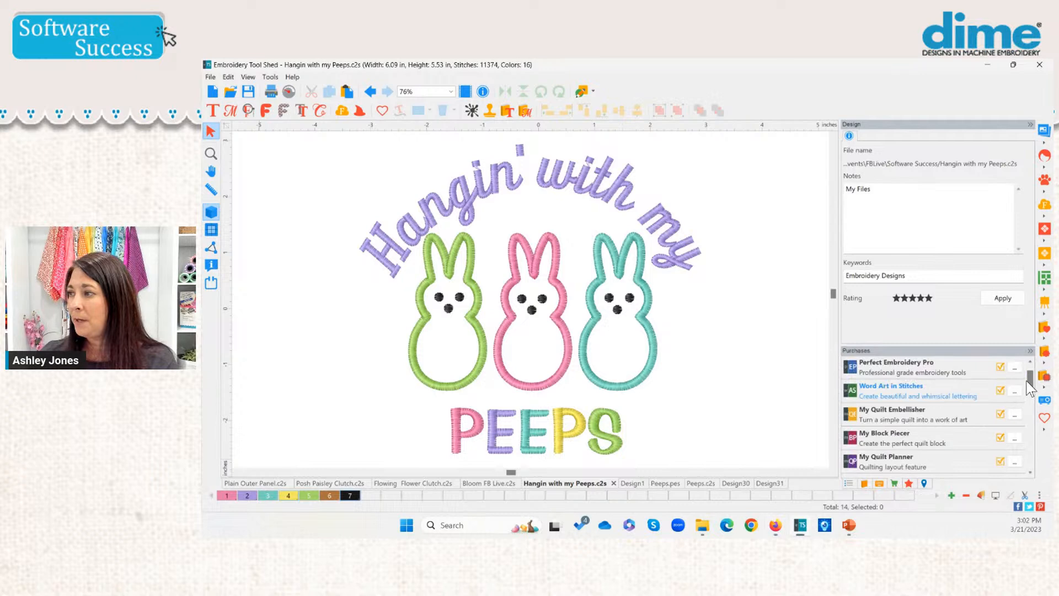
left_click_drag(1028, 379, 1028, 388)
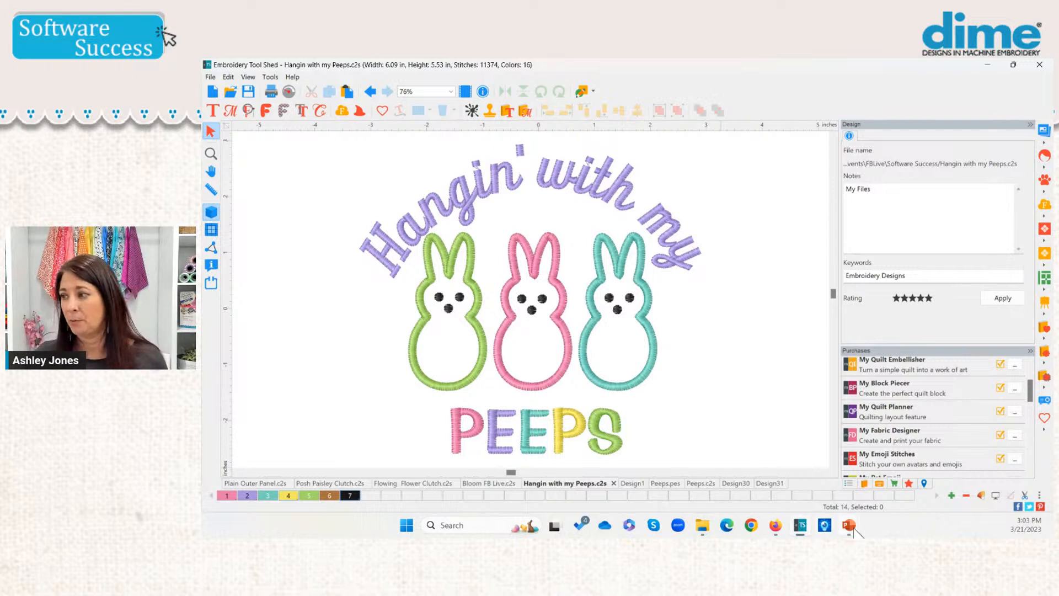
mouse_move(853, 527)
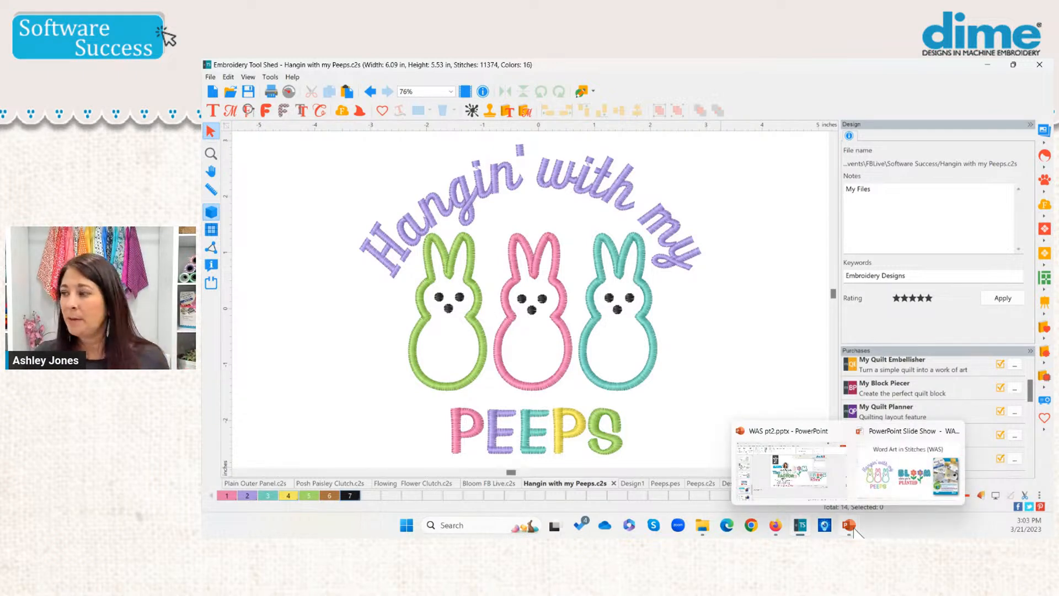
left_click(889, 486)
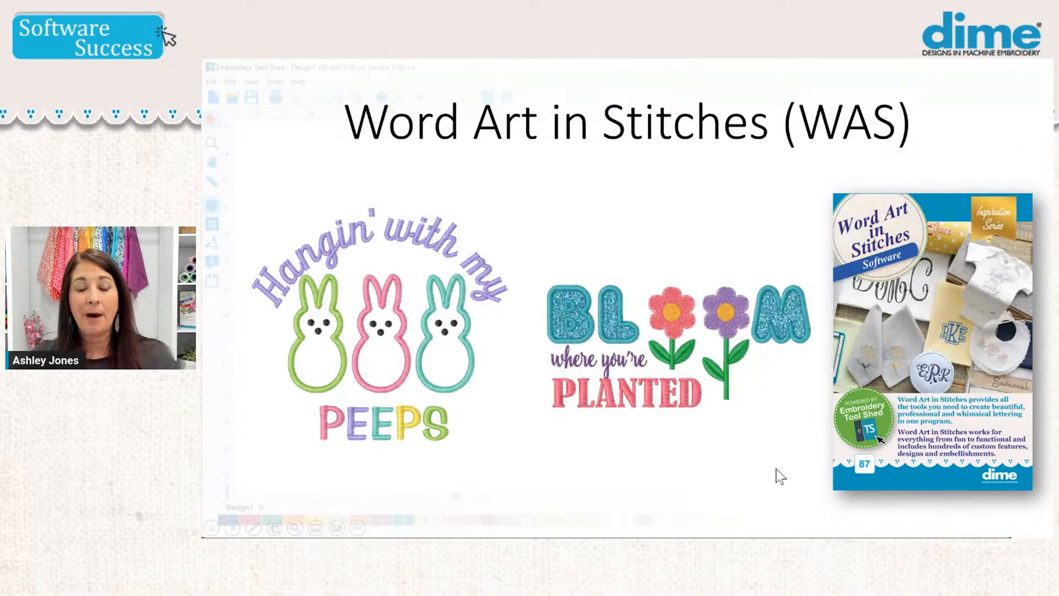